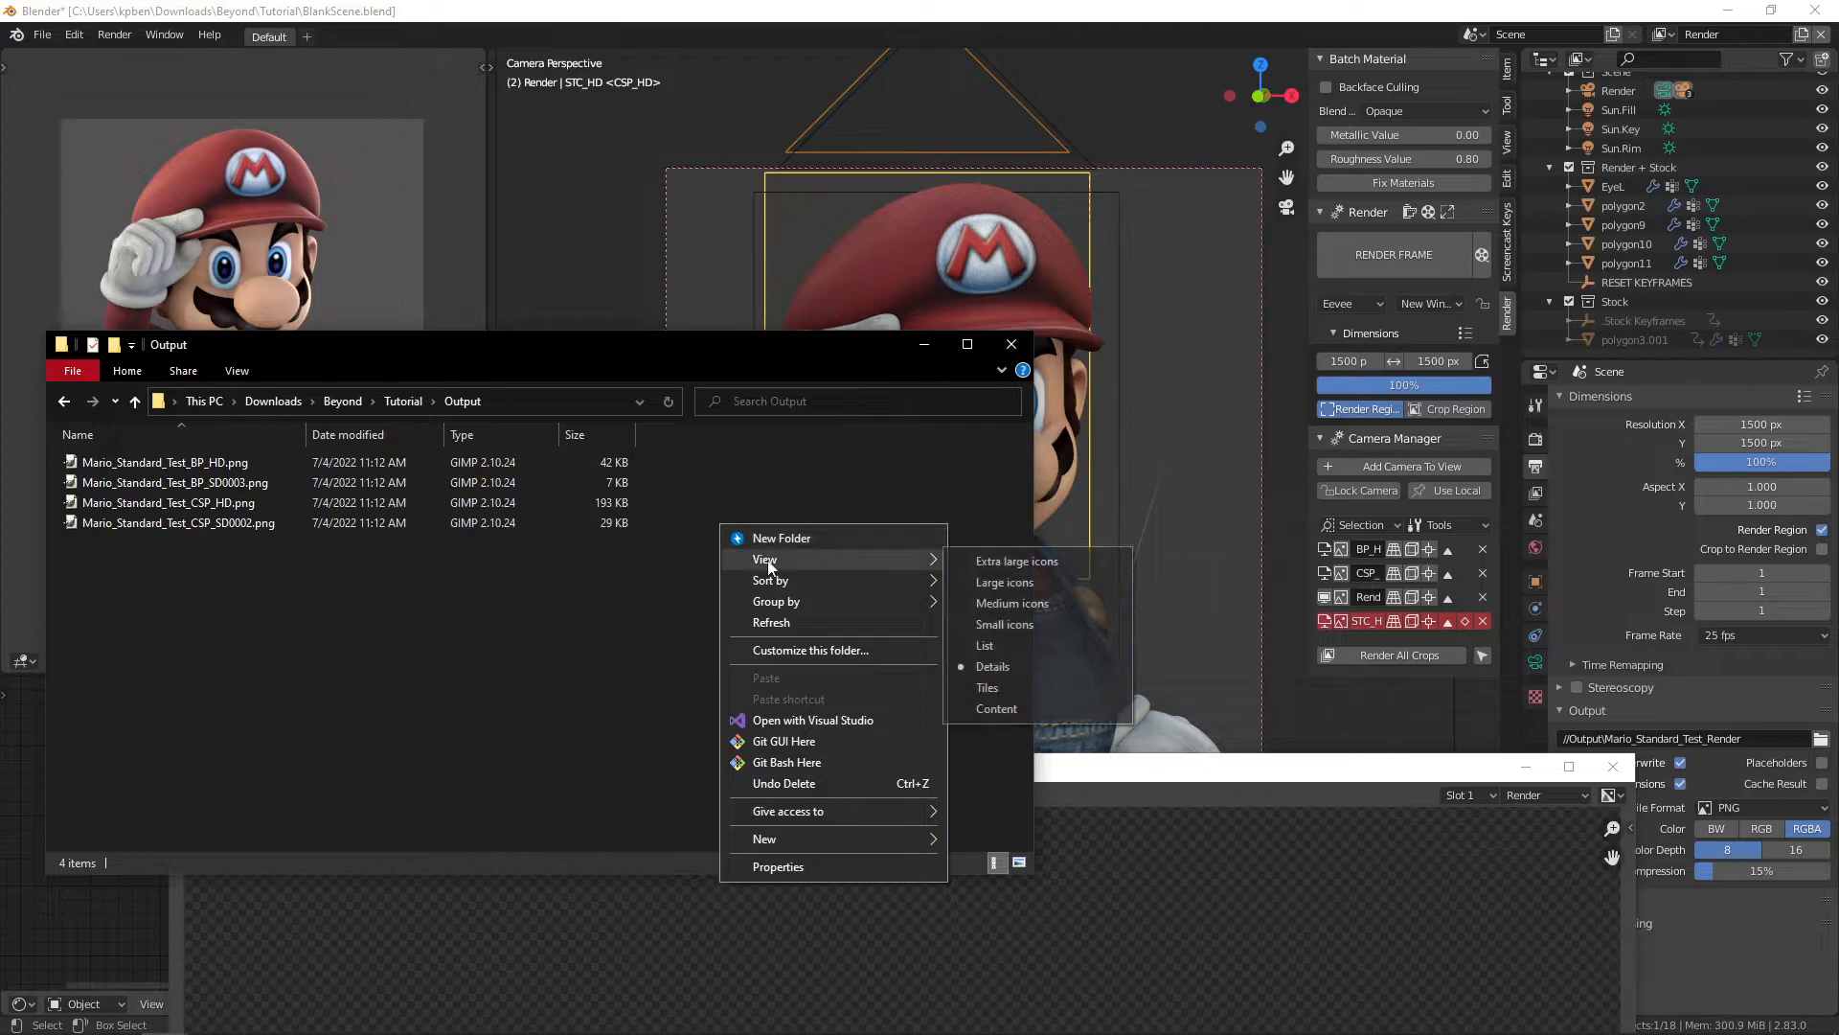
Step: Display the rendered images in the Output folder as large icons
click(979, 581)
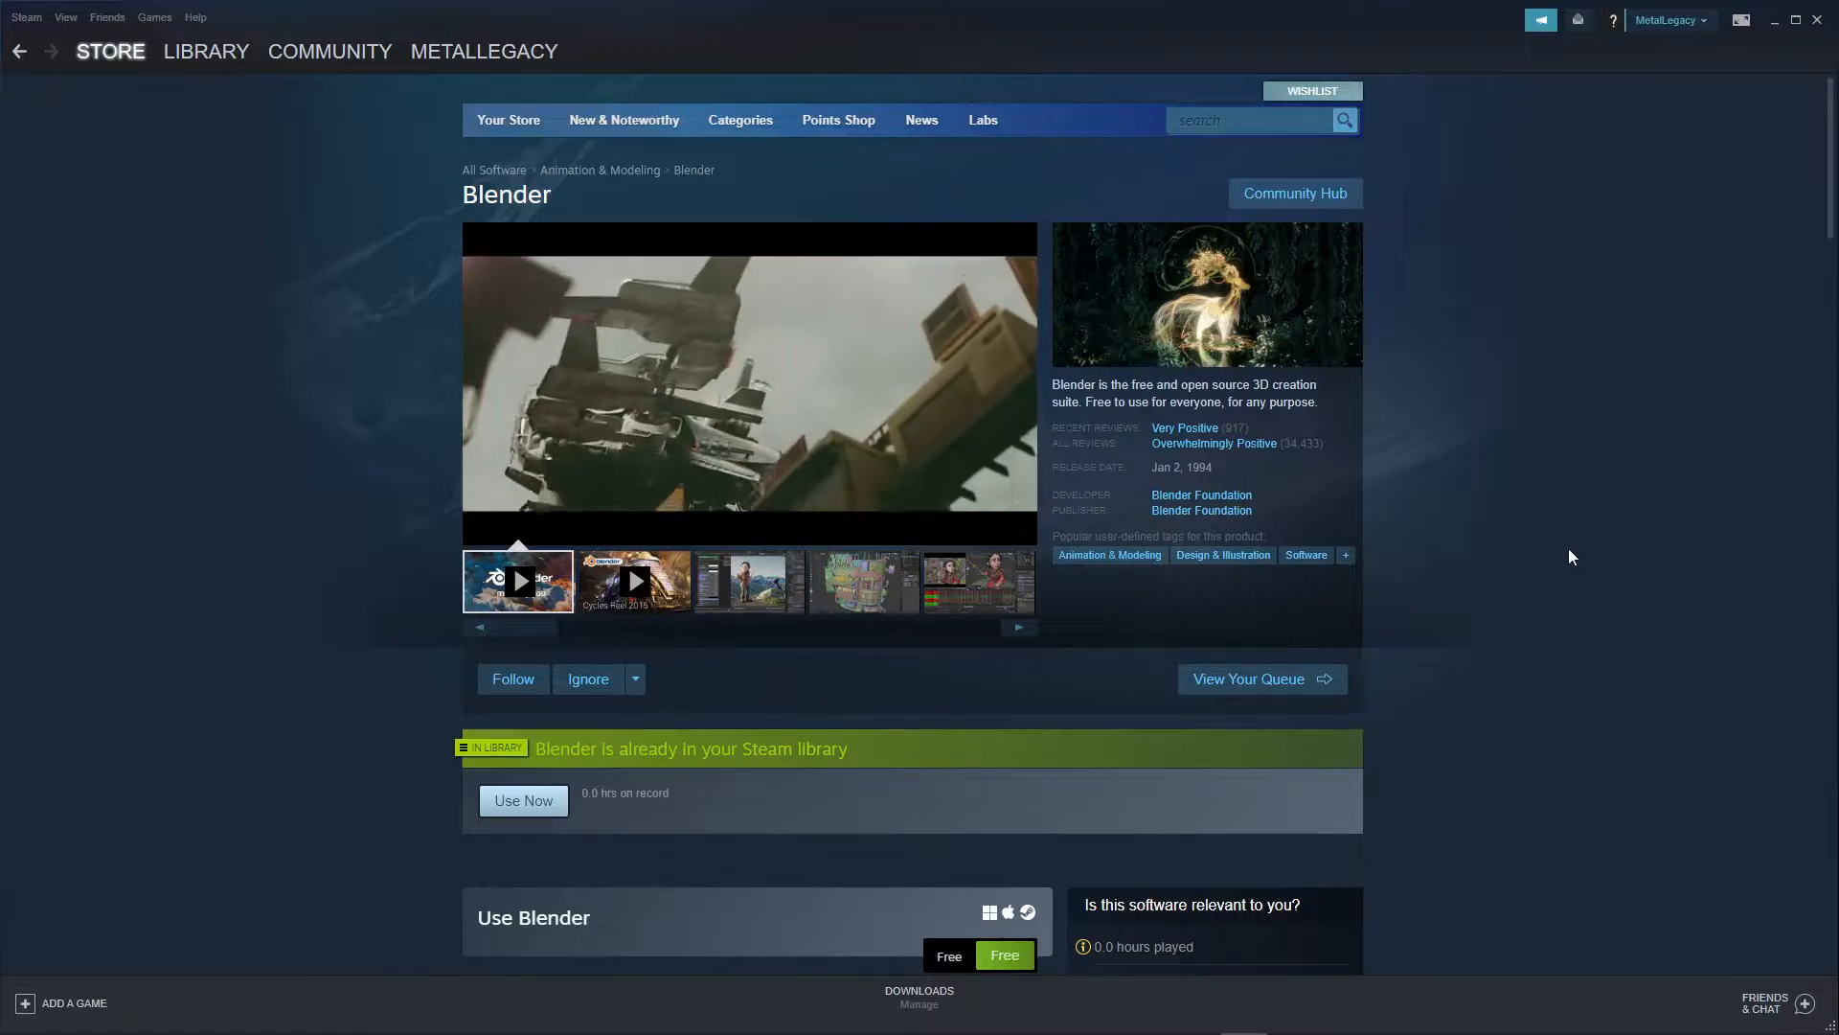
Step: Switch to FBX Converter and BrawlCrate in turn to look over the required programs
mouse_move(308, 1021)
click(496, 1019)
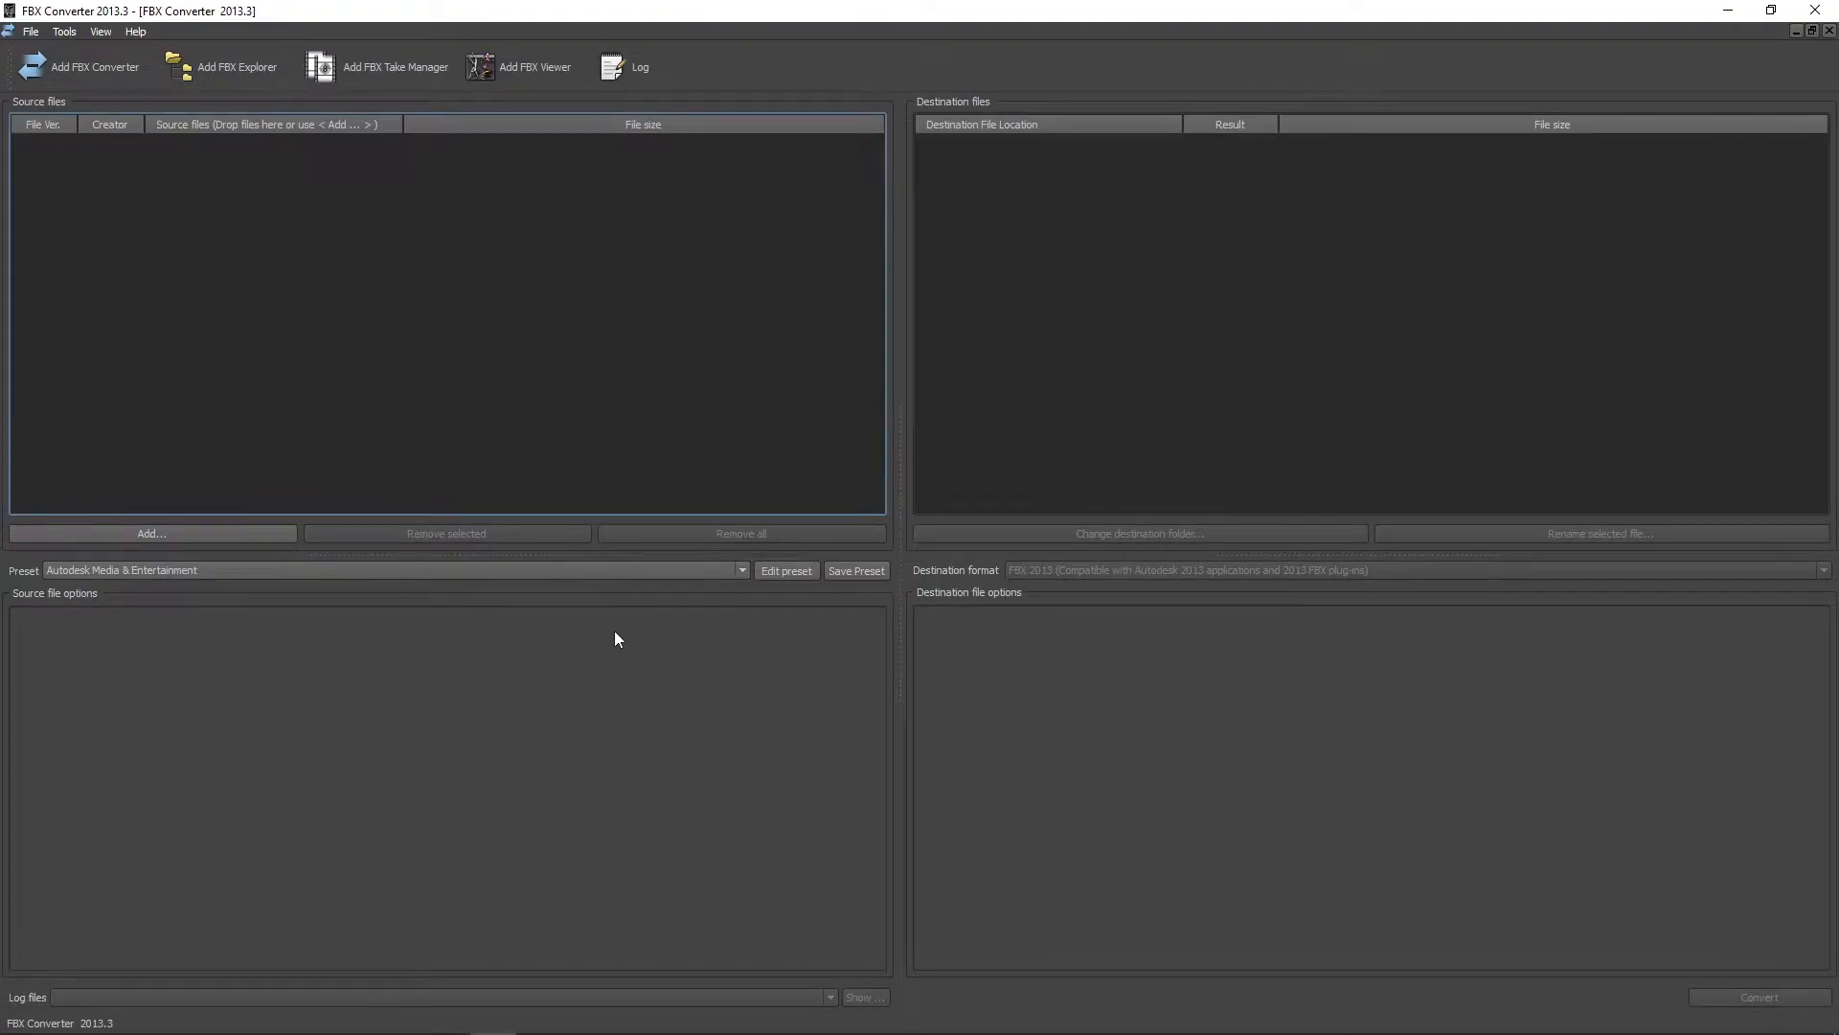
click(1295, 1018)
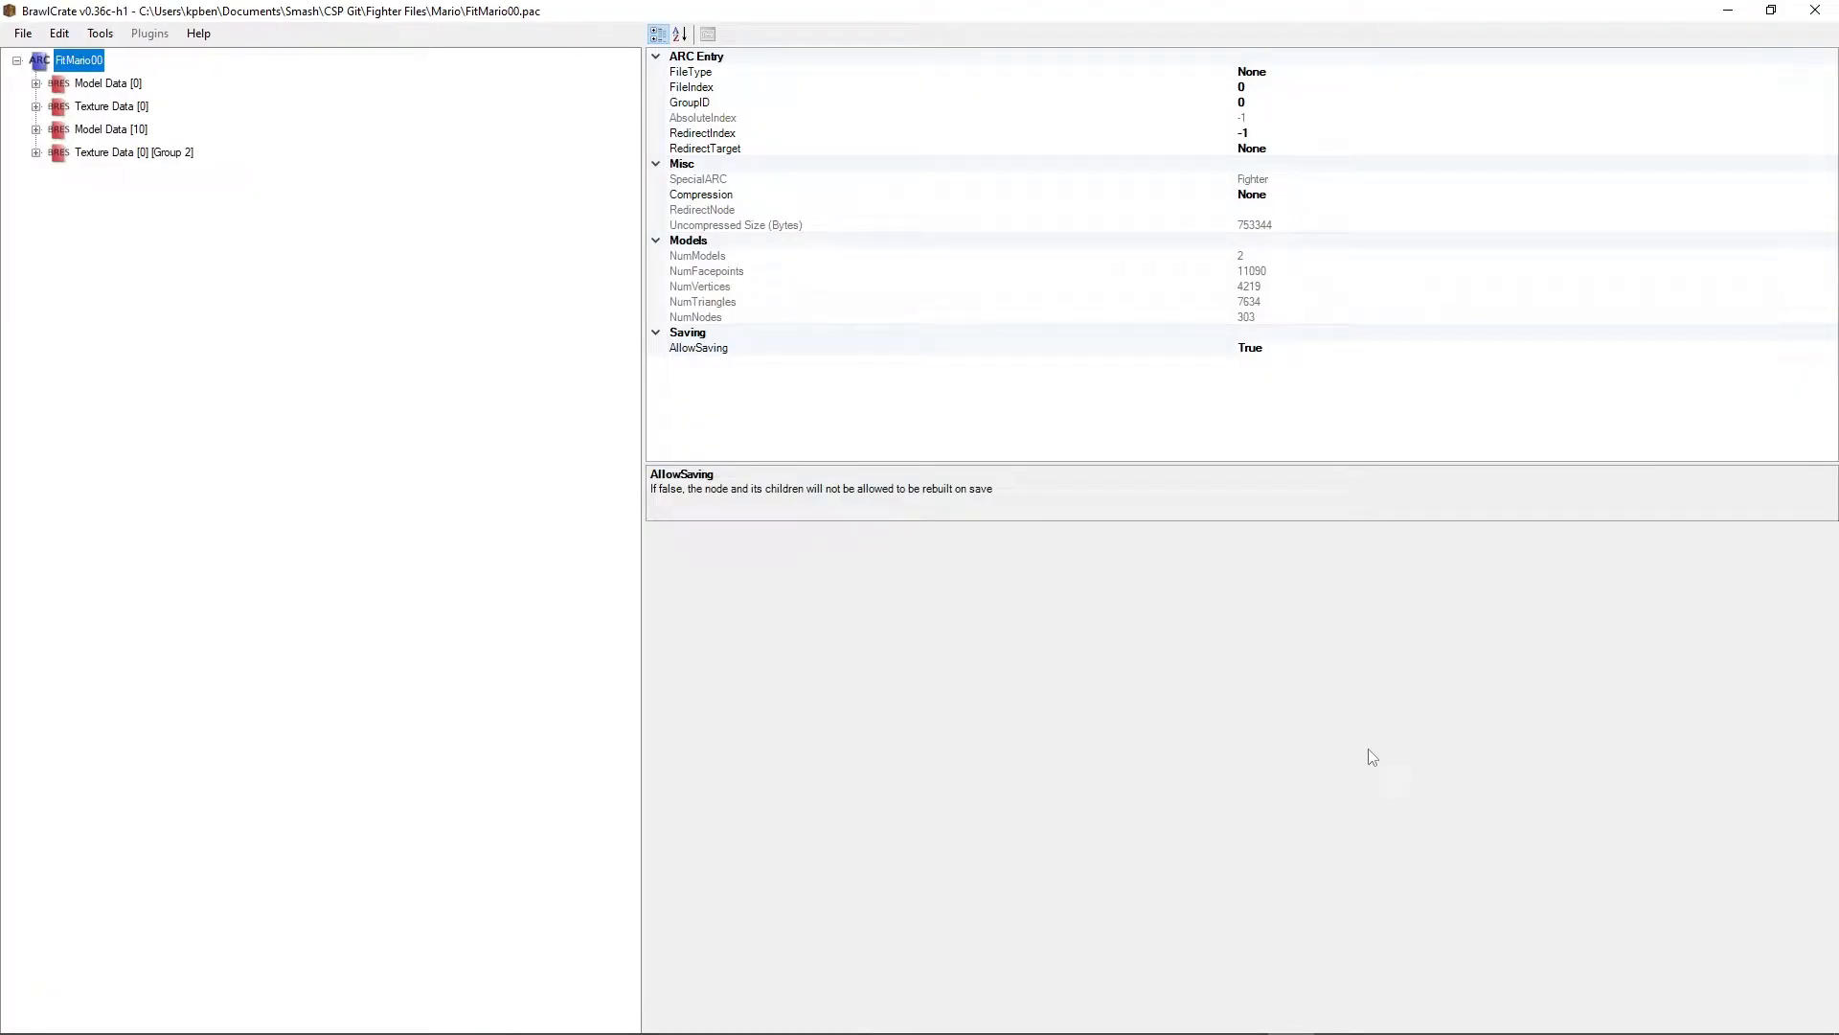
mouse_move(131, 1015)
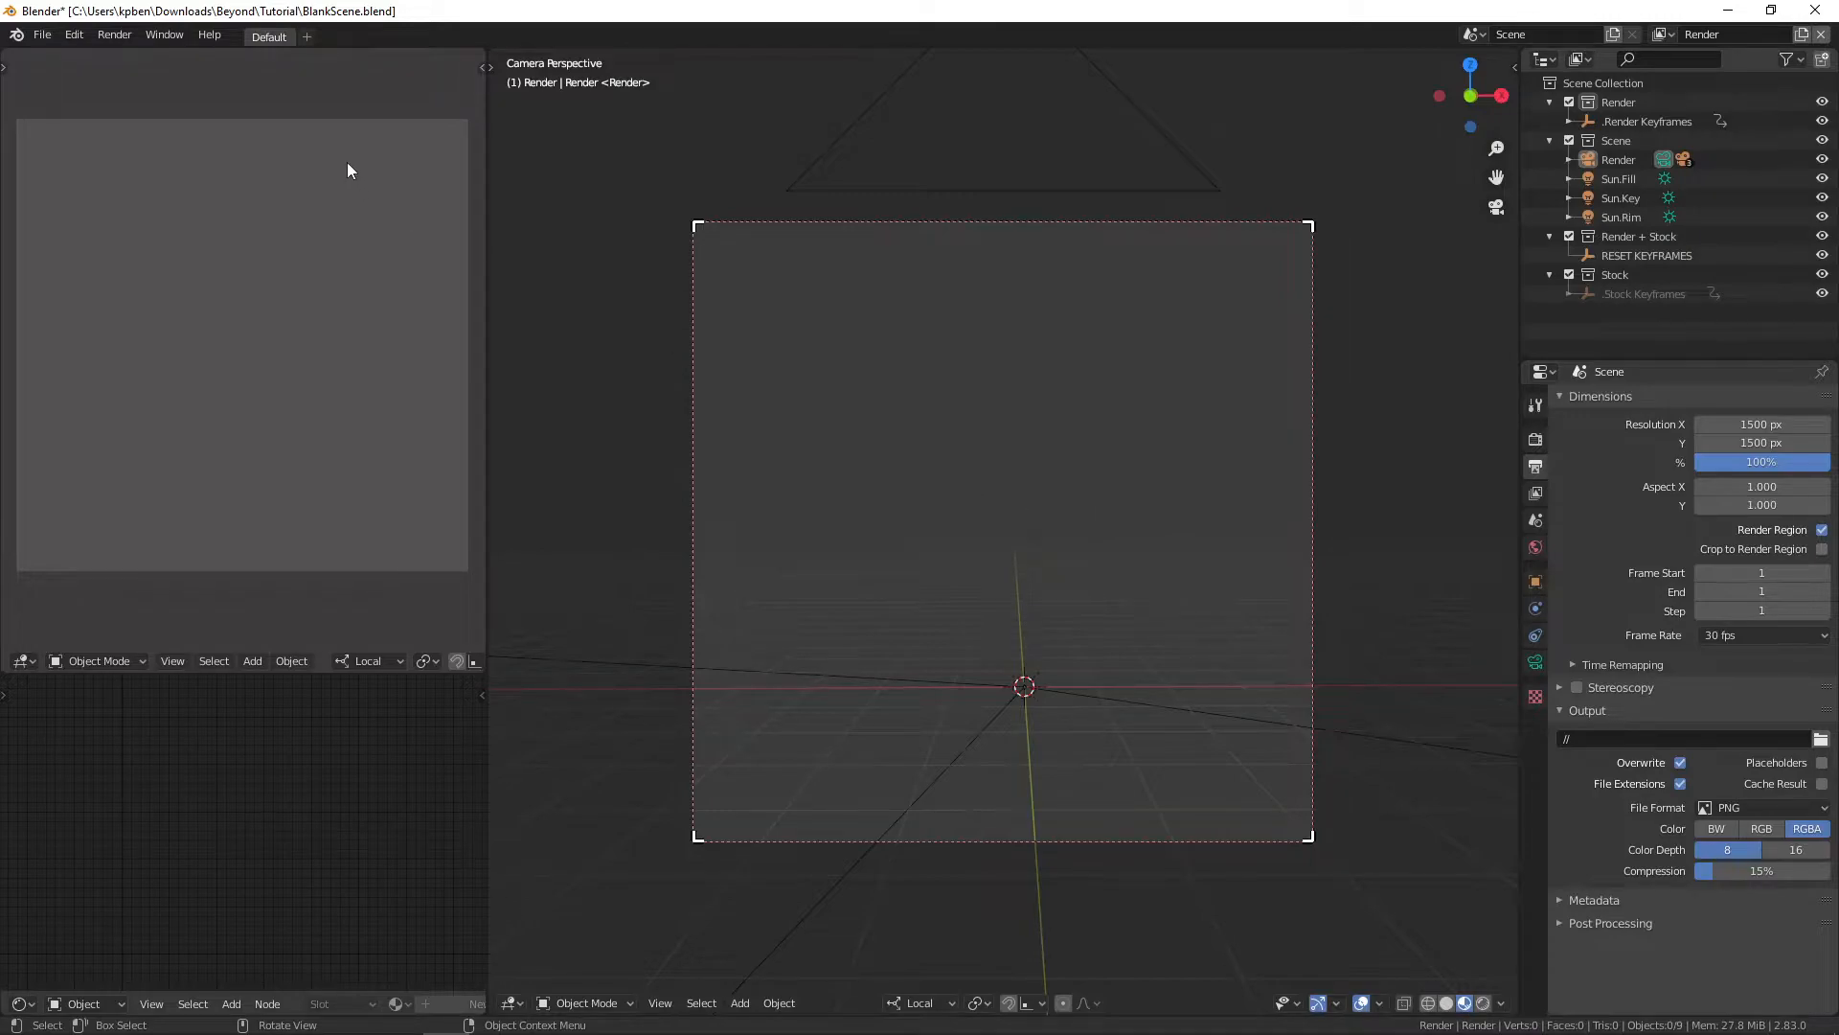
Step: Install the add-on from The_Cropper_Icarus.py in the Tutorial folder and enable The Cool Cropper
click(75, 37)
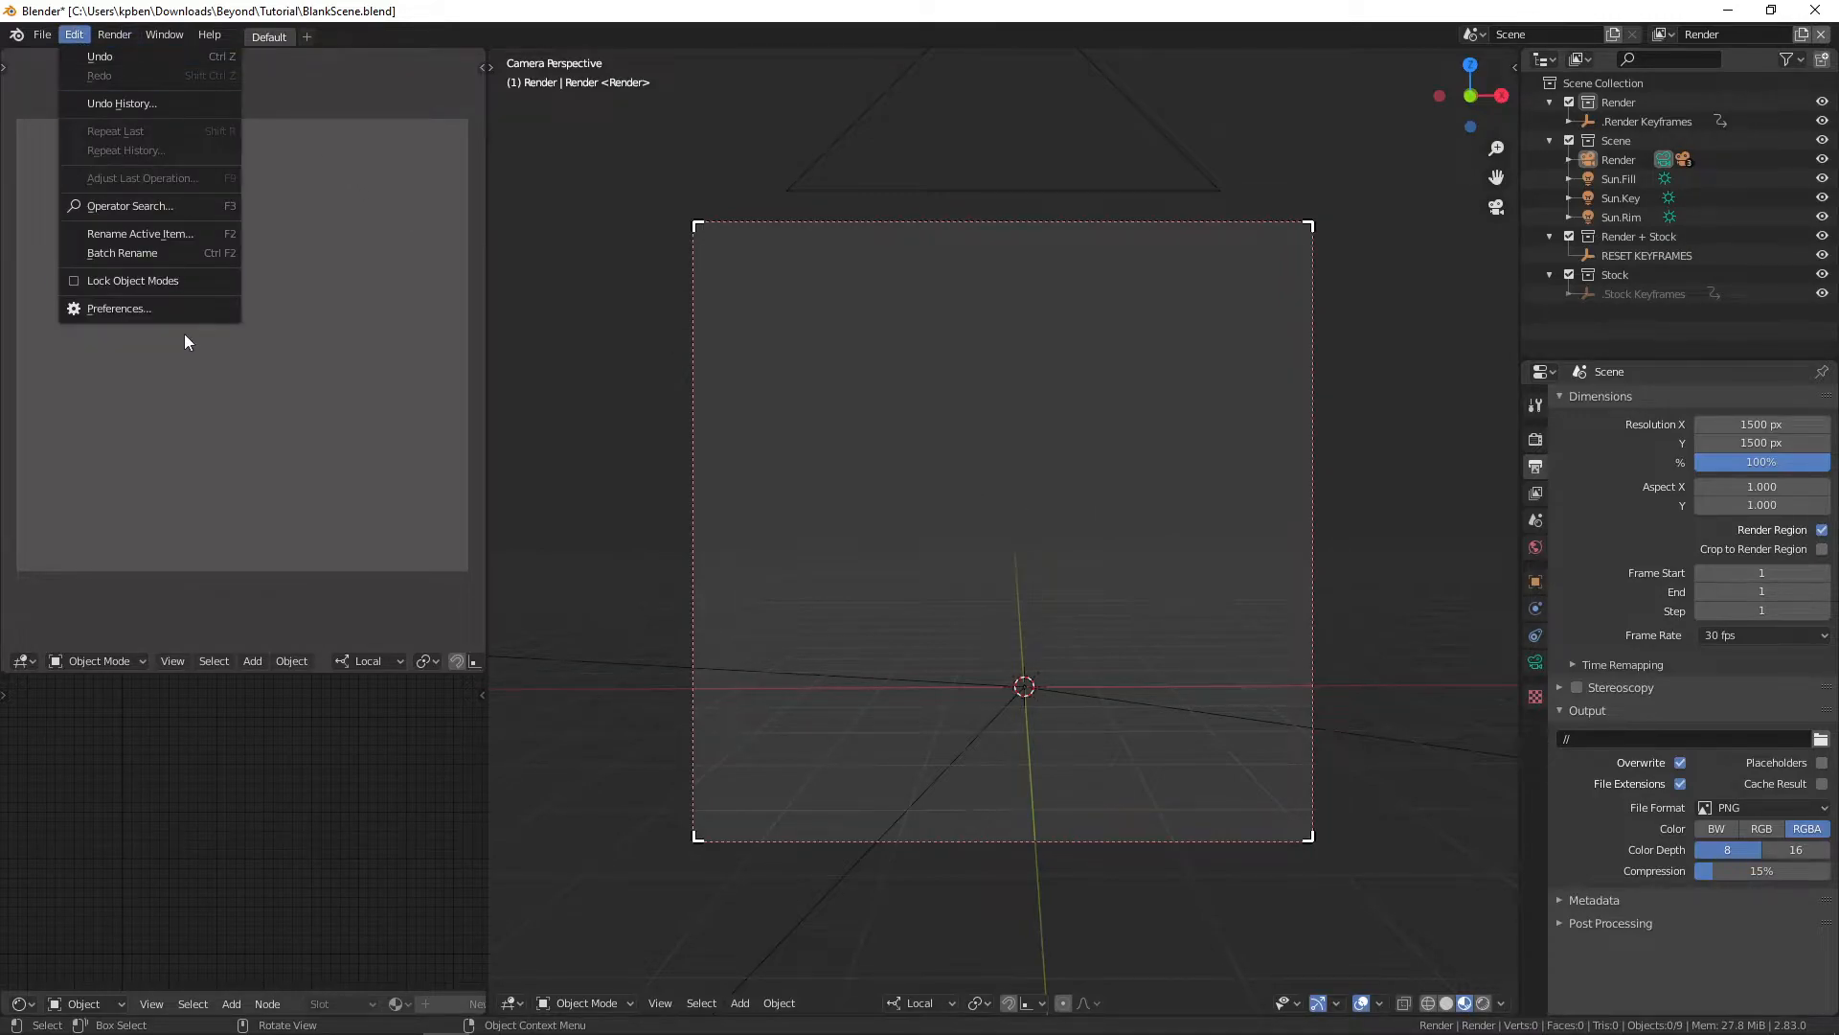
click(187, 309)
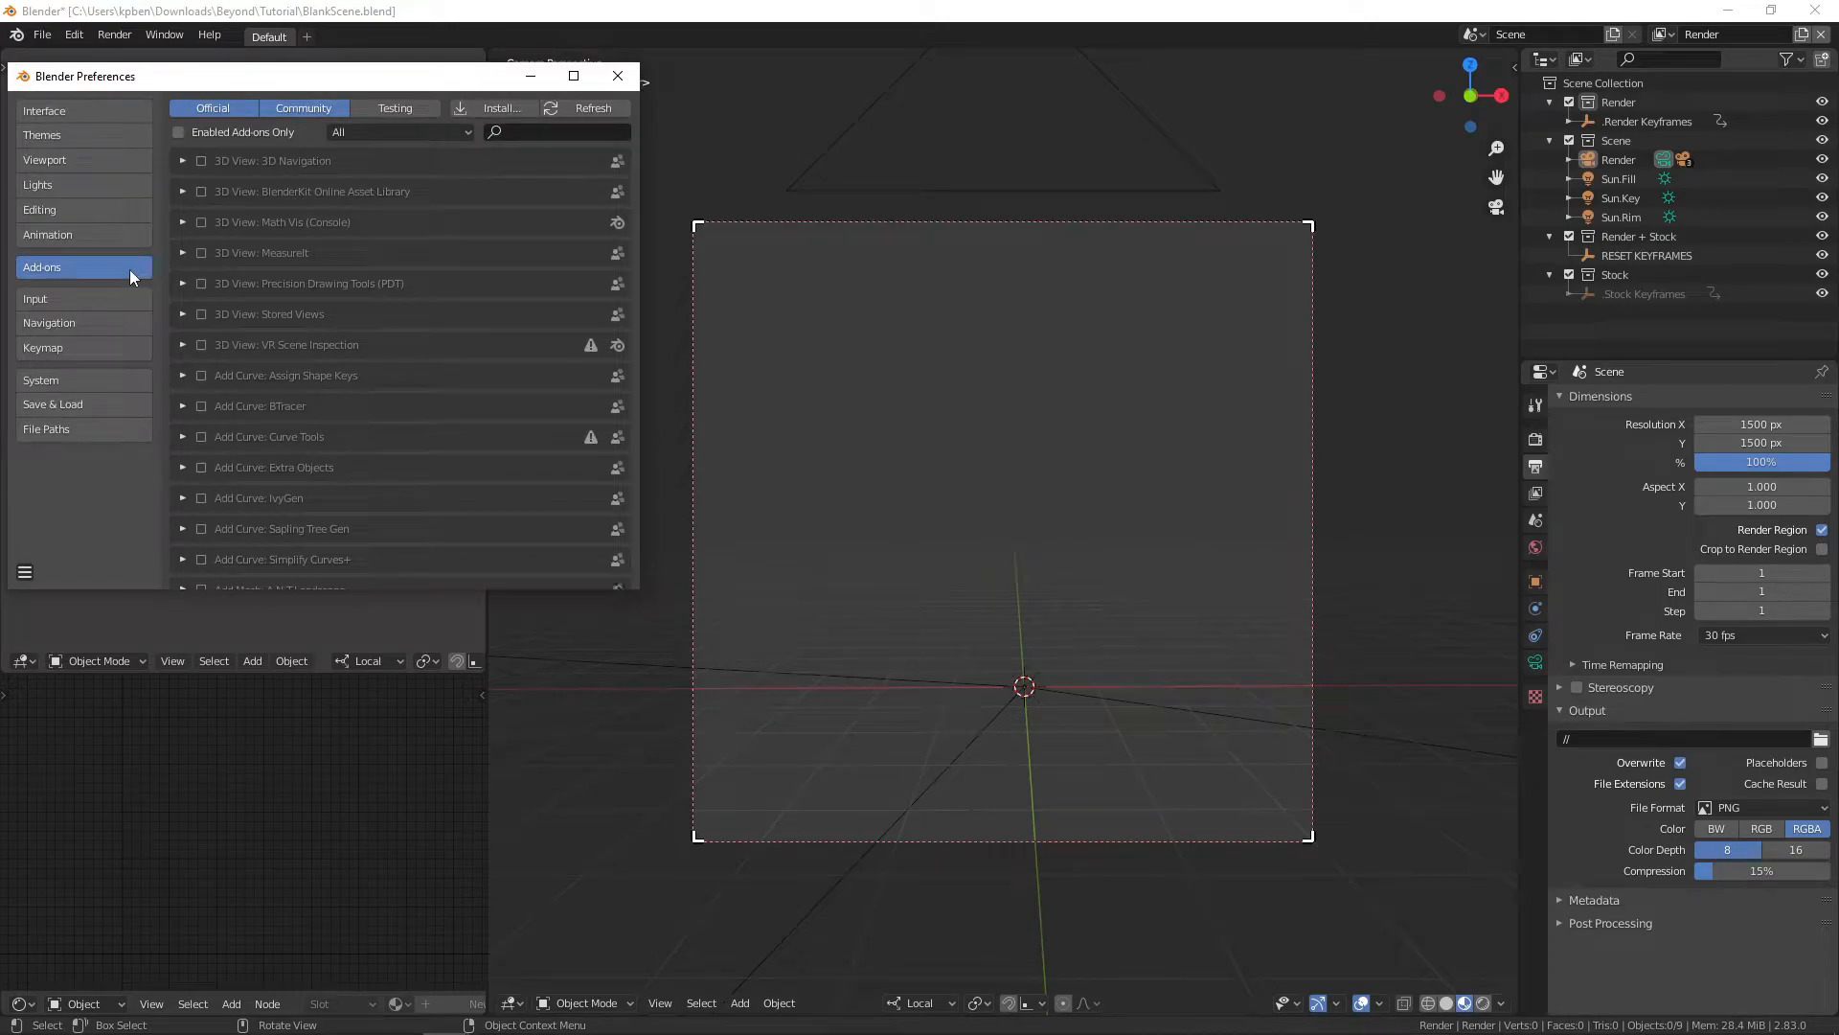
click(457, 108)
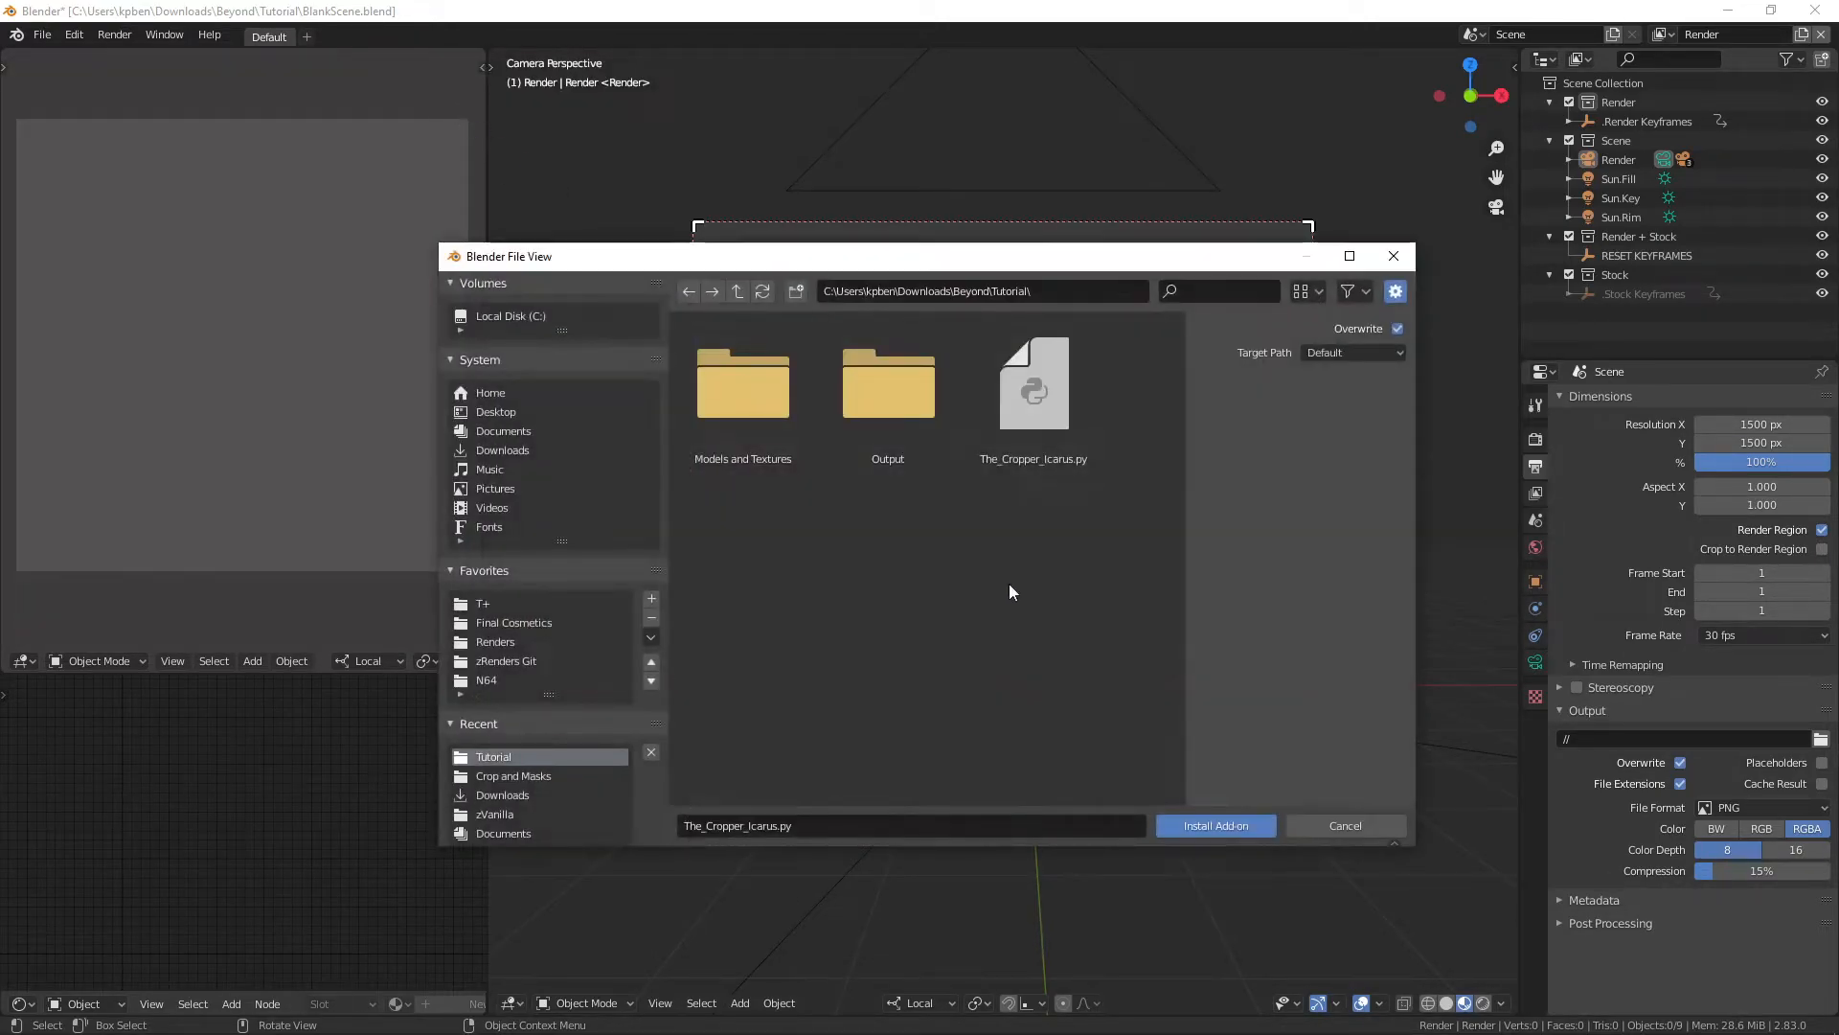
click(1052, 408)
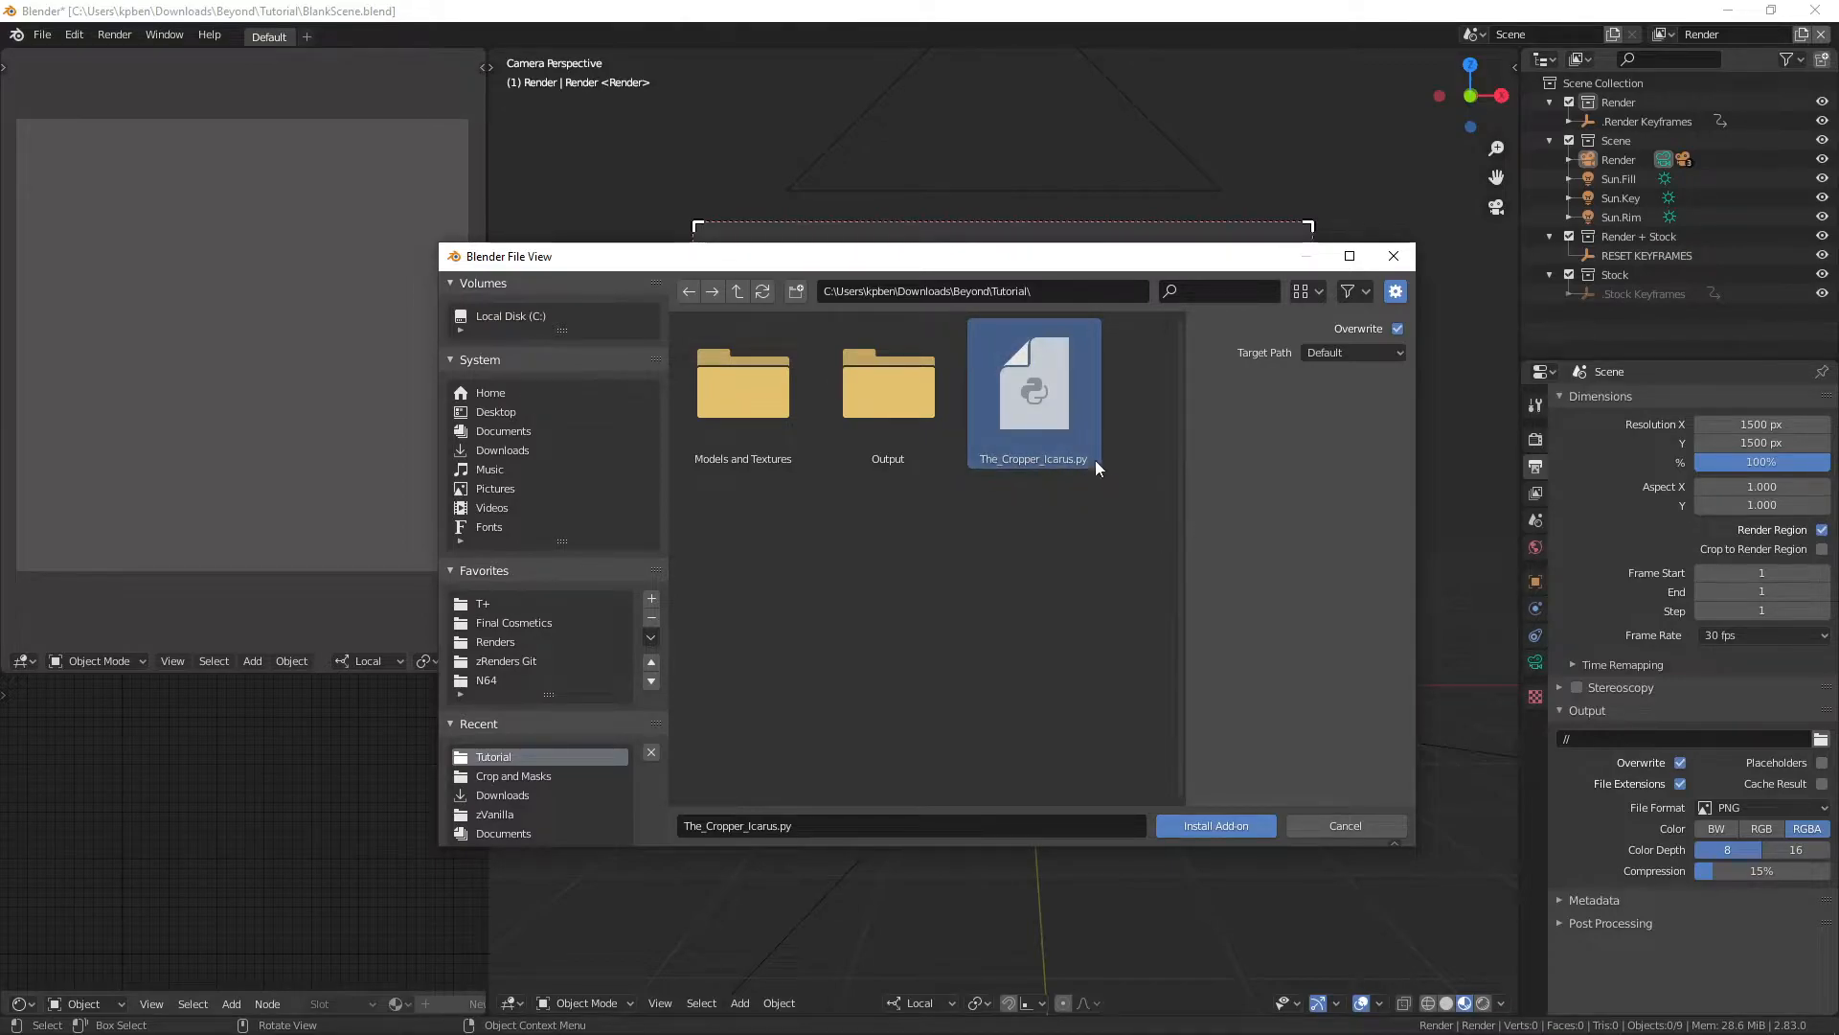
click(1233, 822)
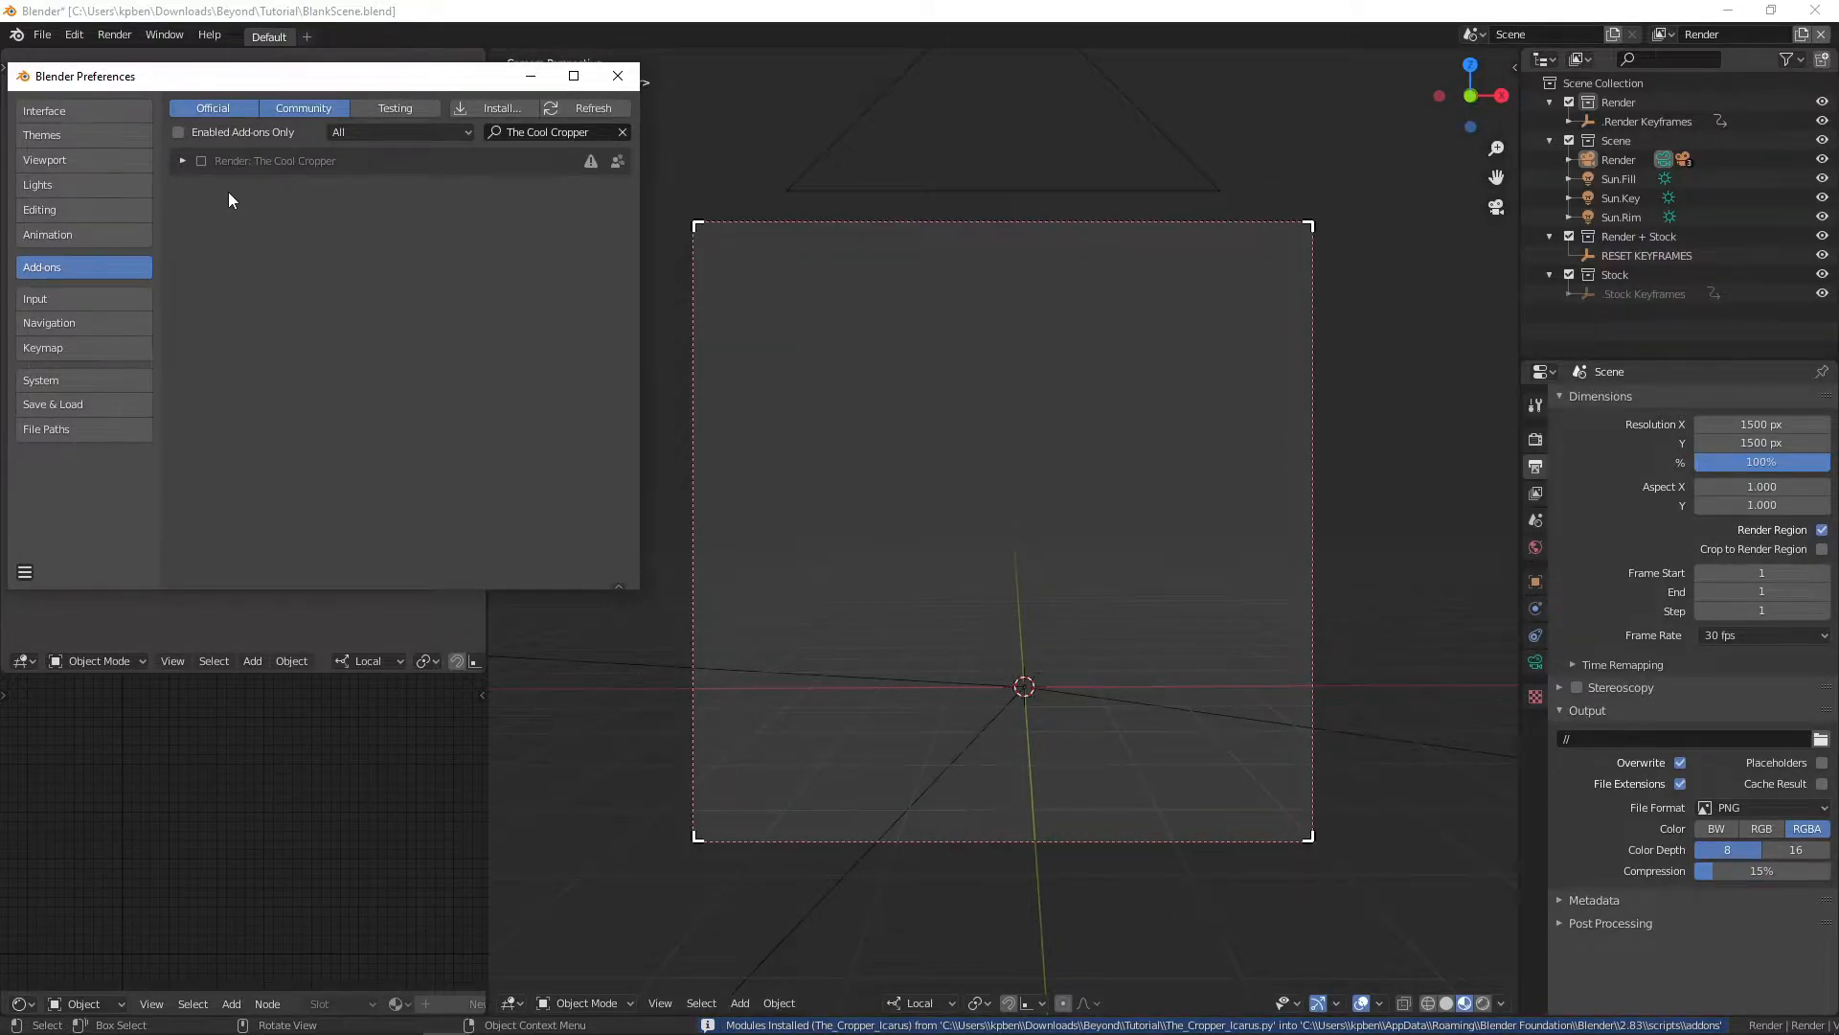
click(199, 161)
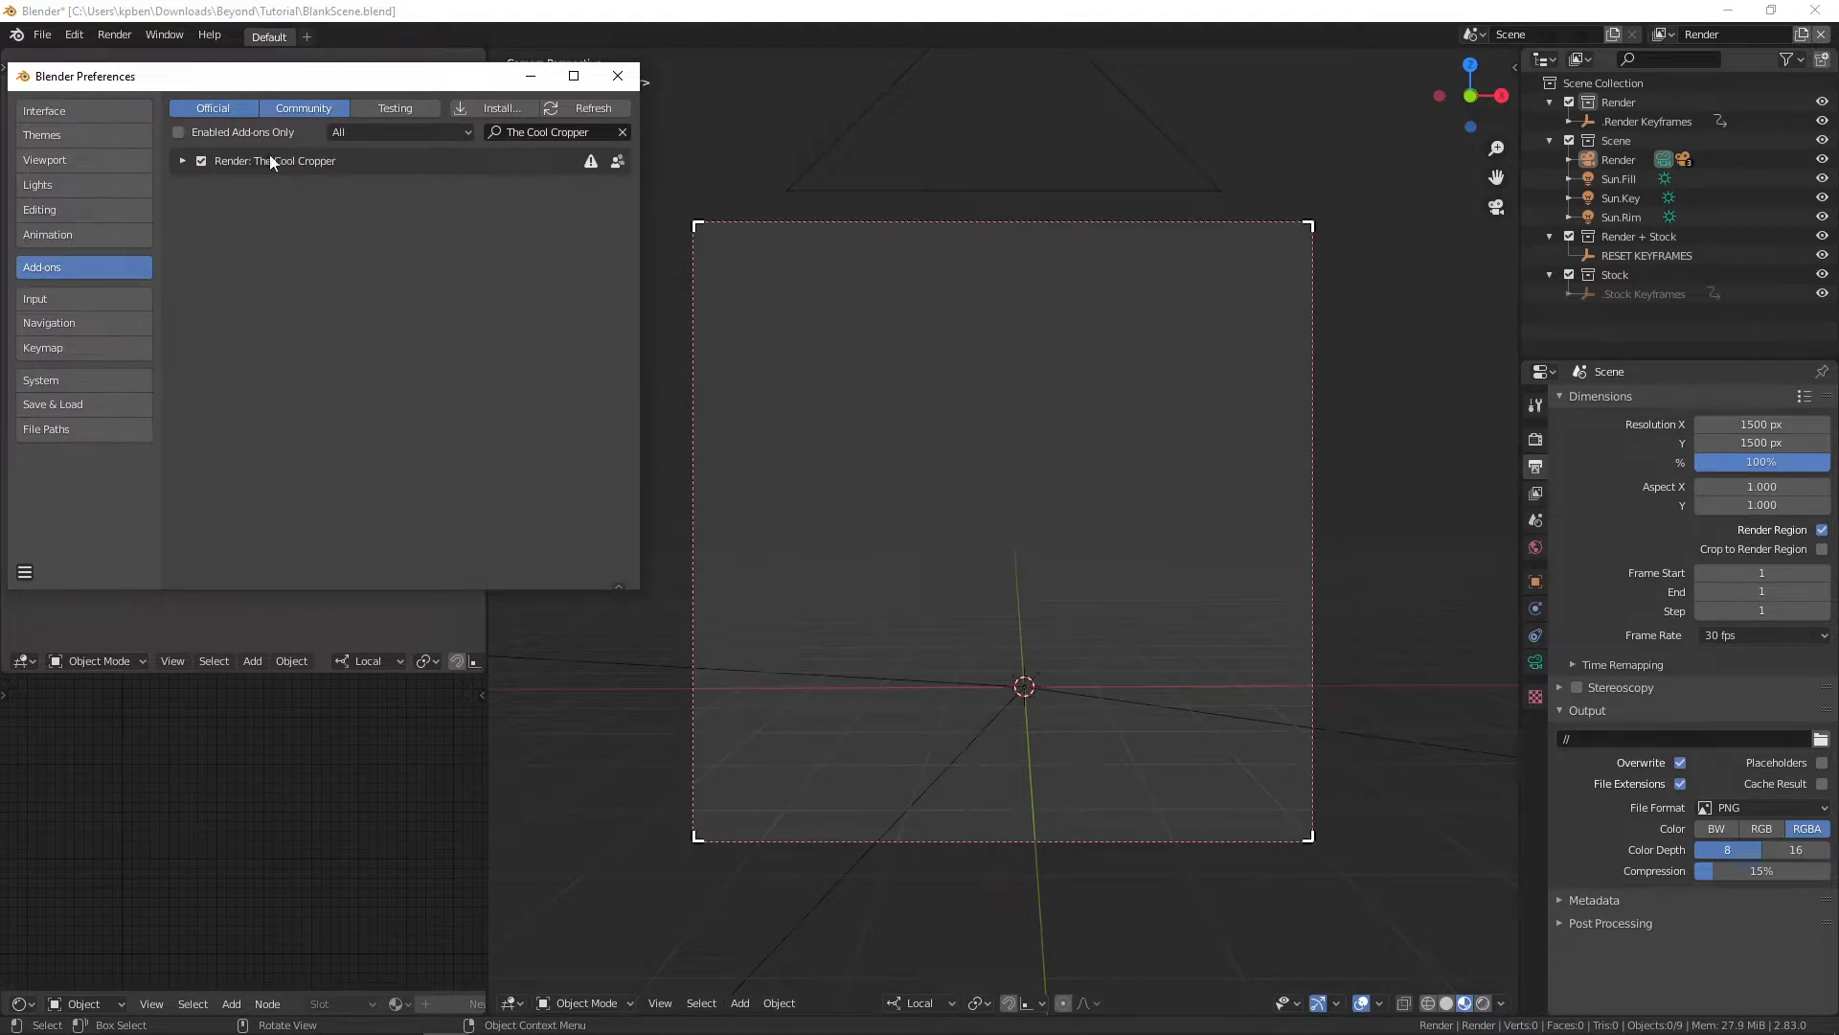
Step: Search the add-ons for "copy" to check the Copy Attributes Menu add-on, and close the preferences
click(622, 131)
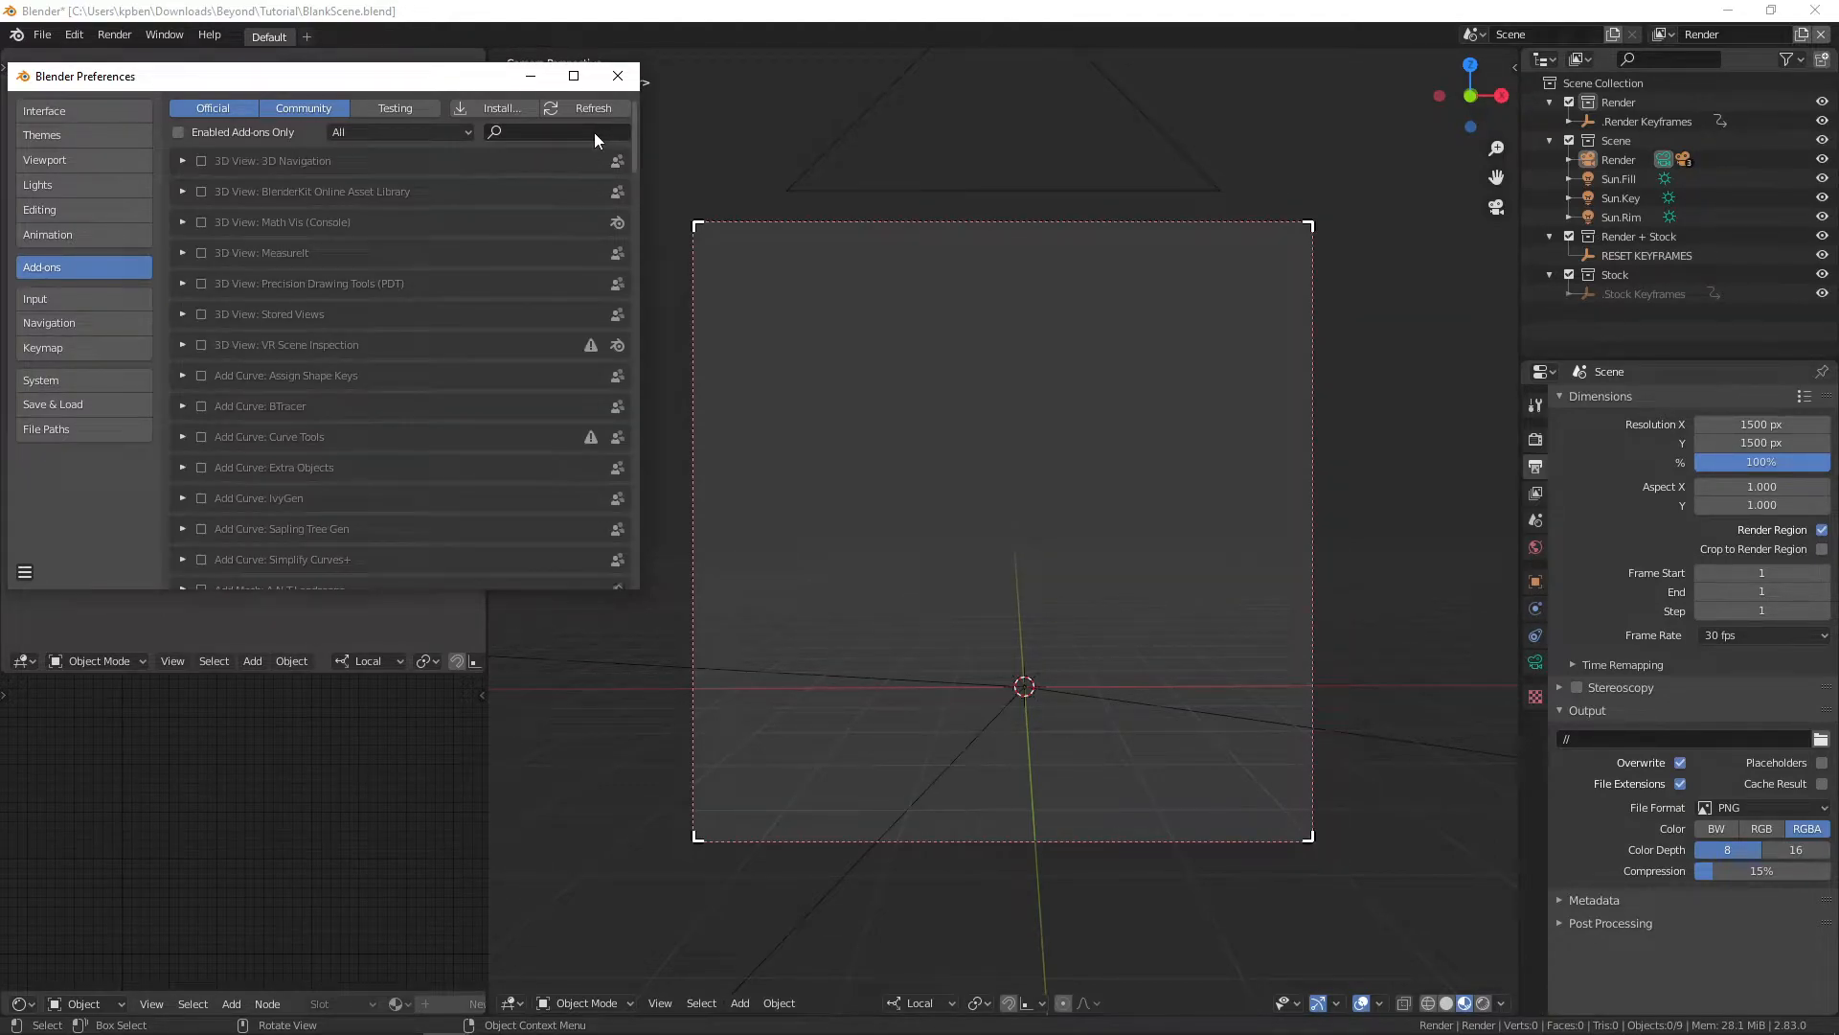
click(595, 133)
text(copy)
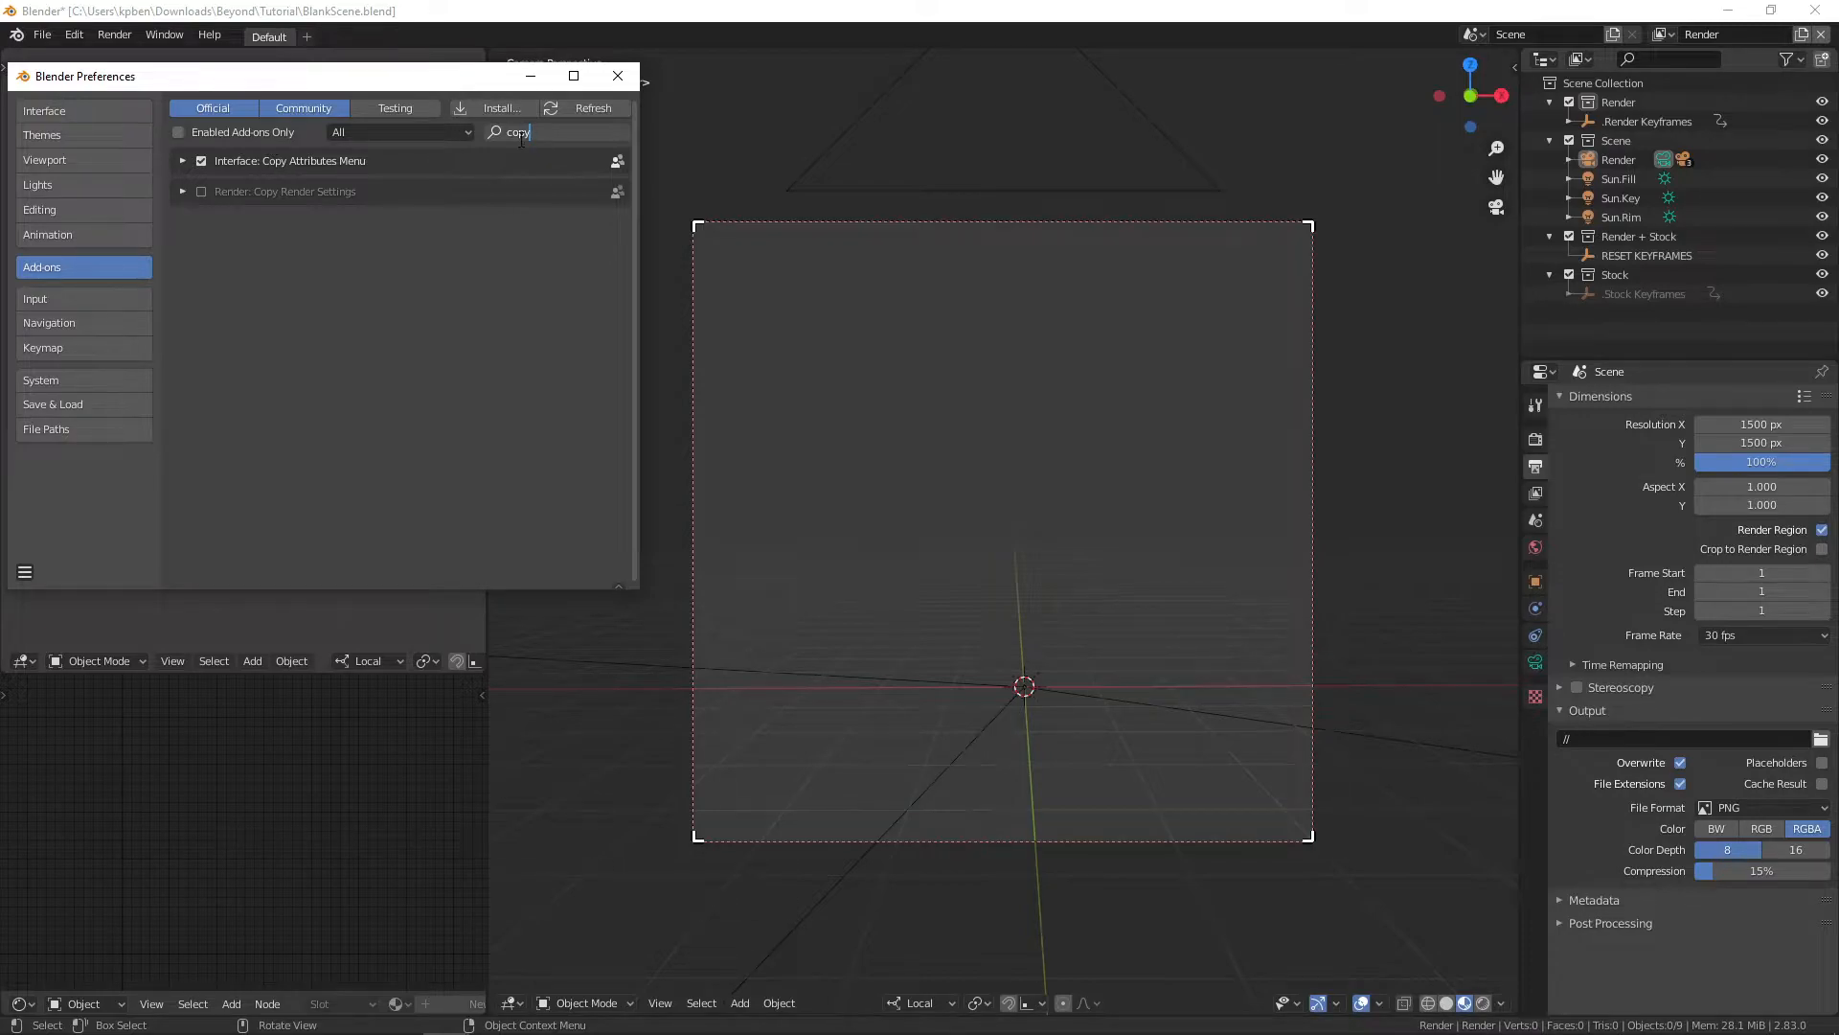
click(430, 320)
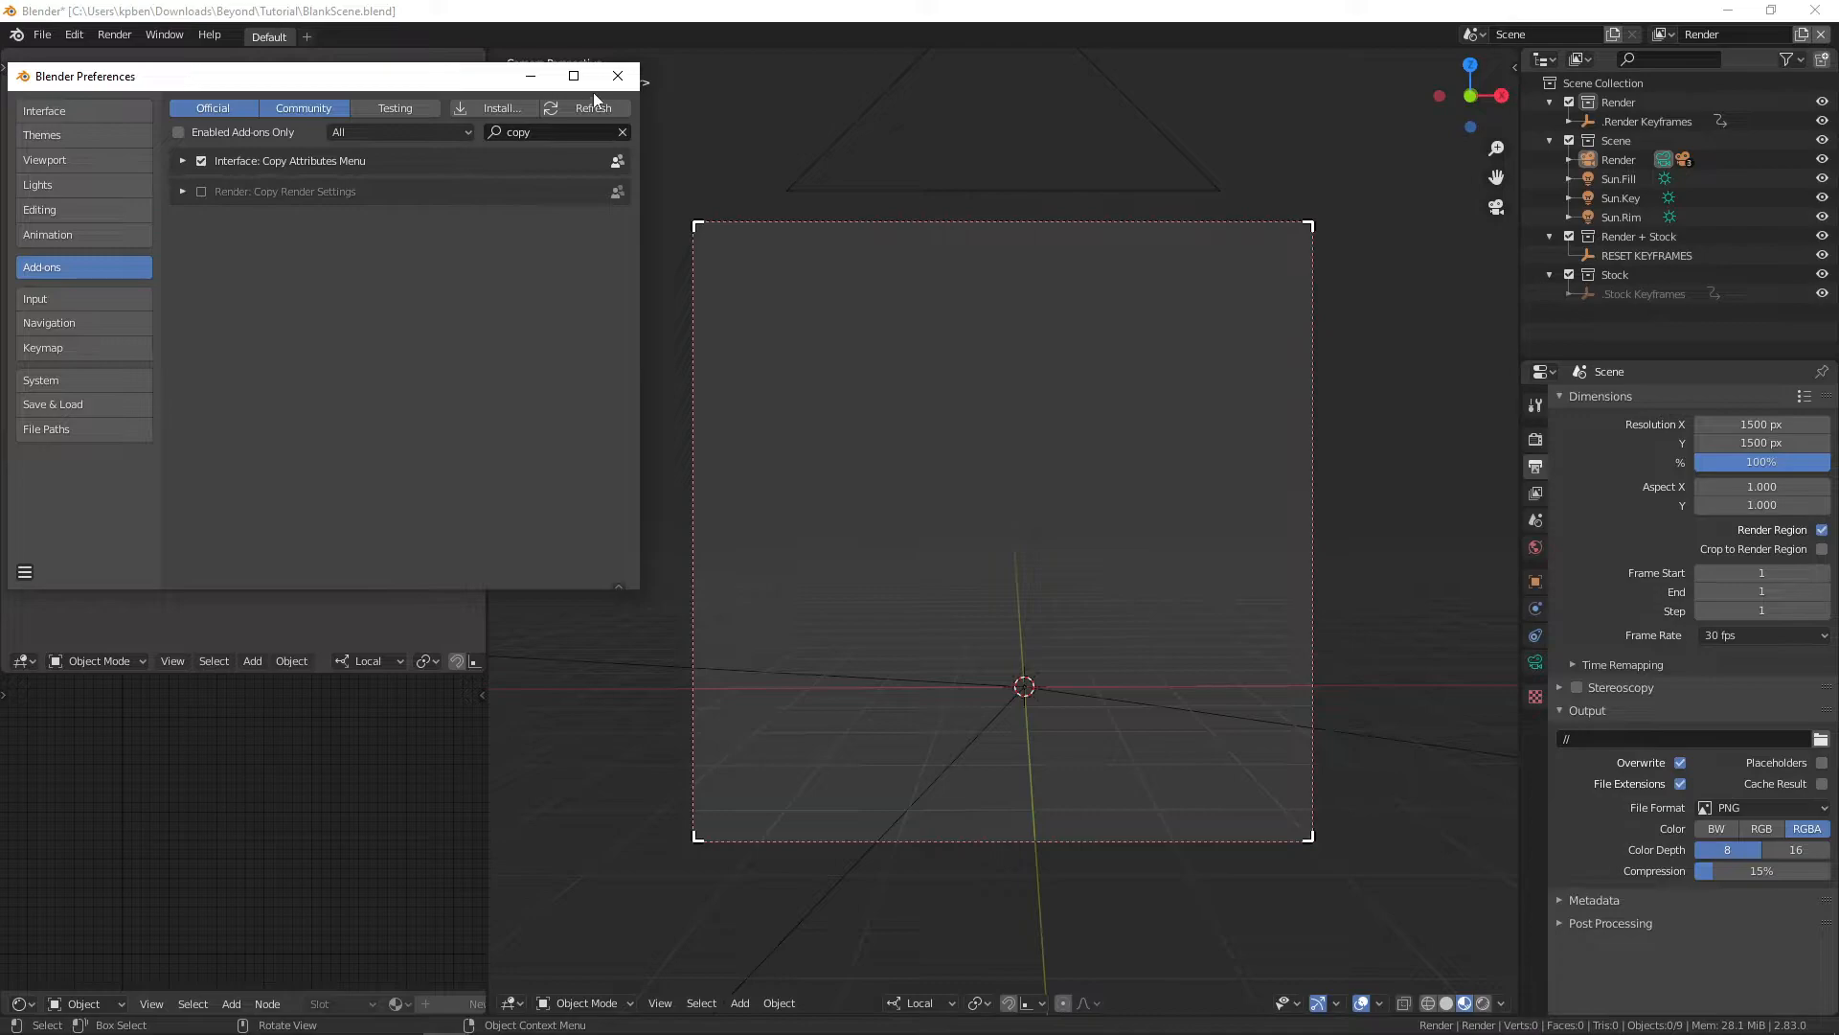
click(618, 75)
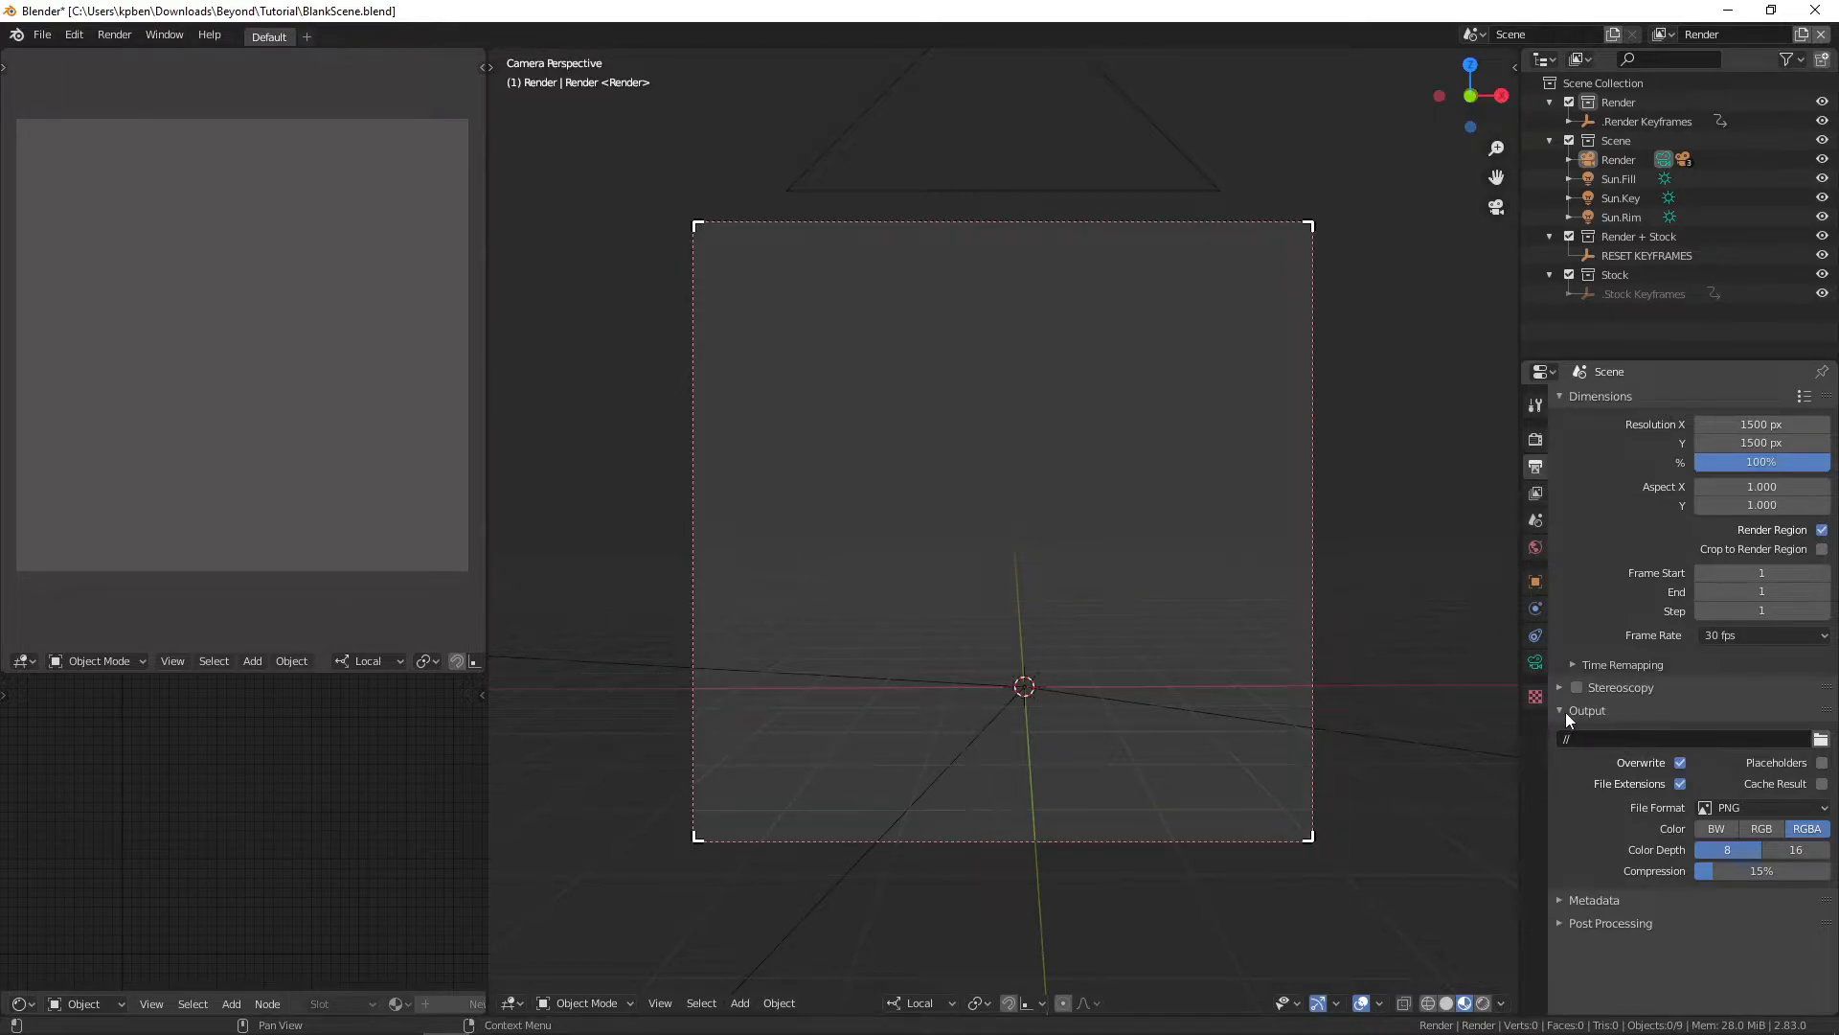
Step: Set the render output path to the Output folder with the file name prefix Mario_
click(1819, 738)
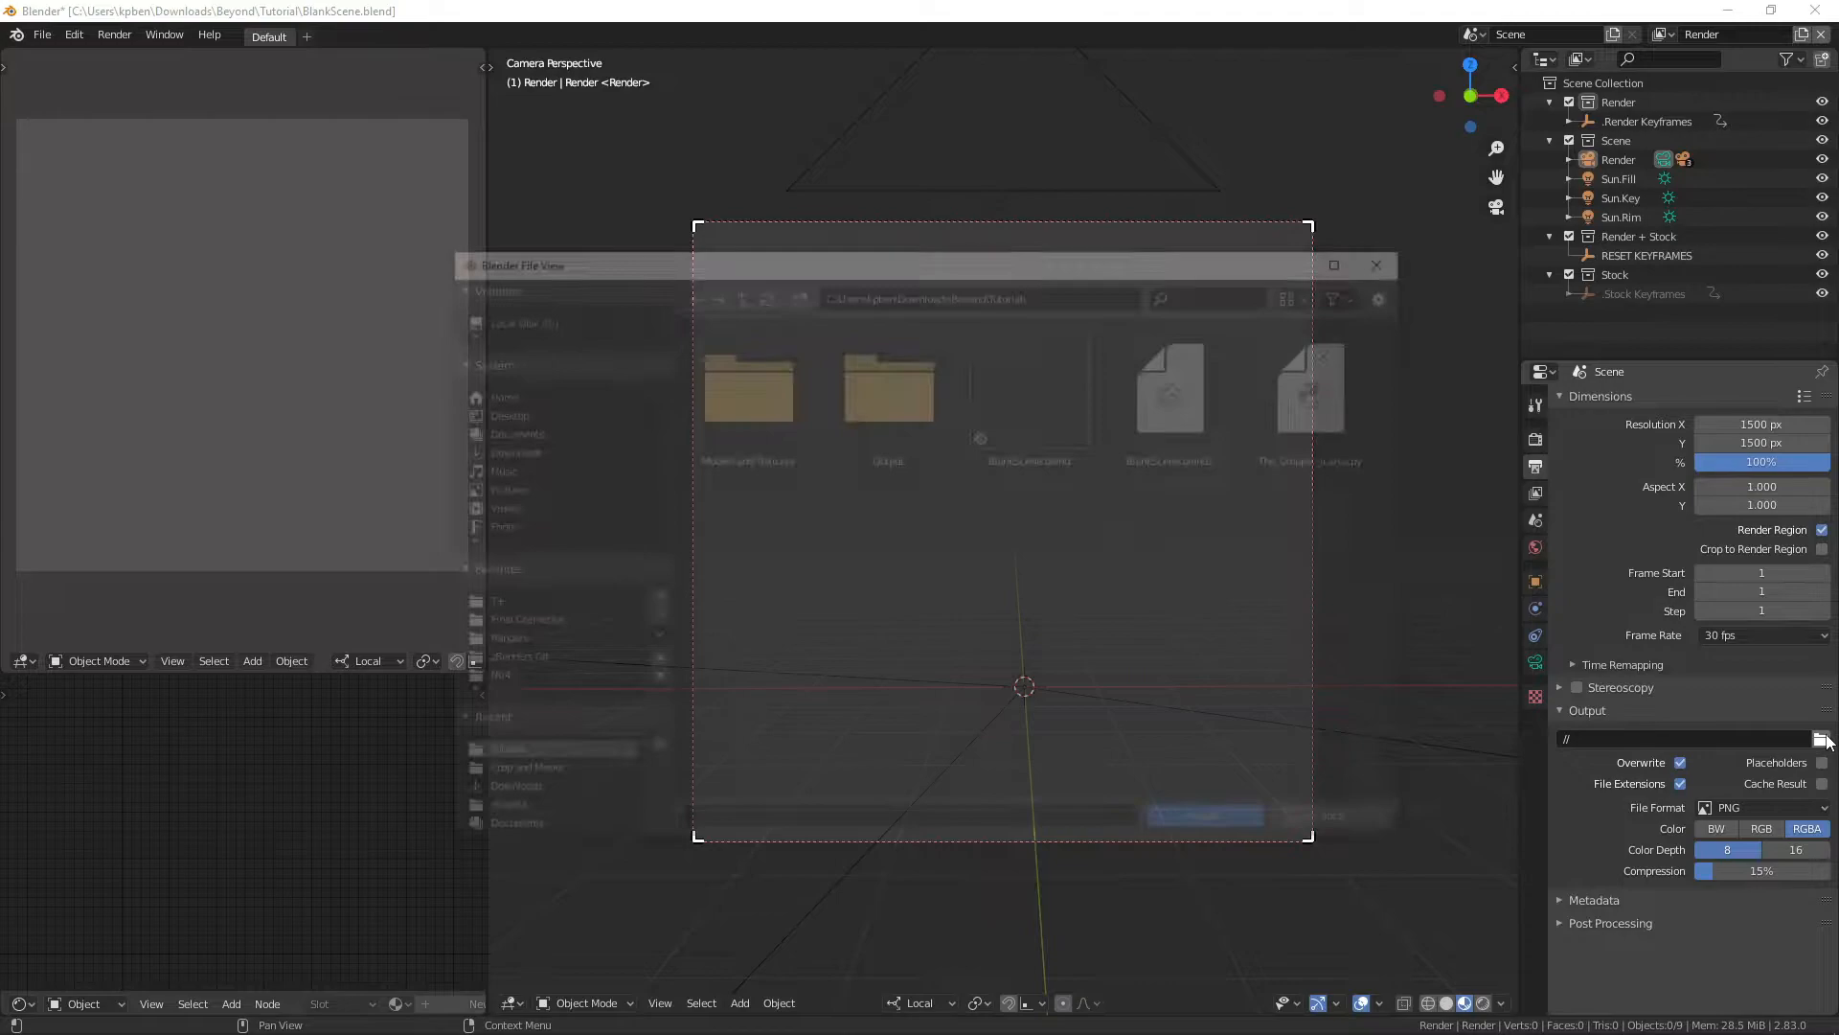
double_click(893, 428)
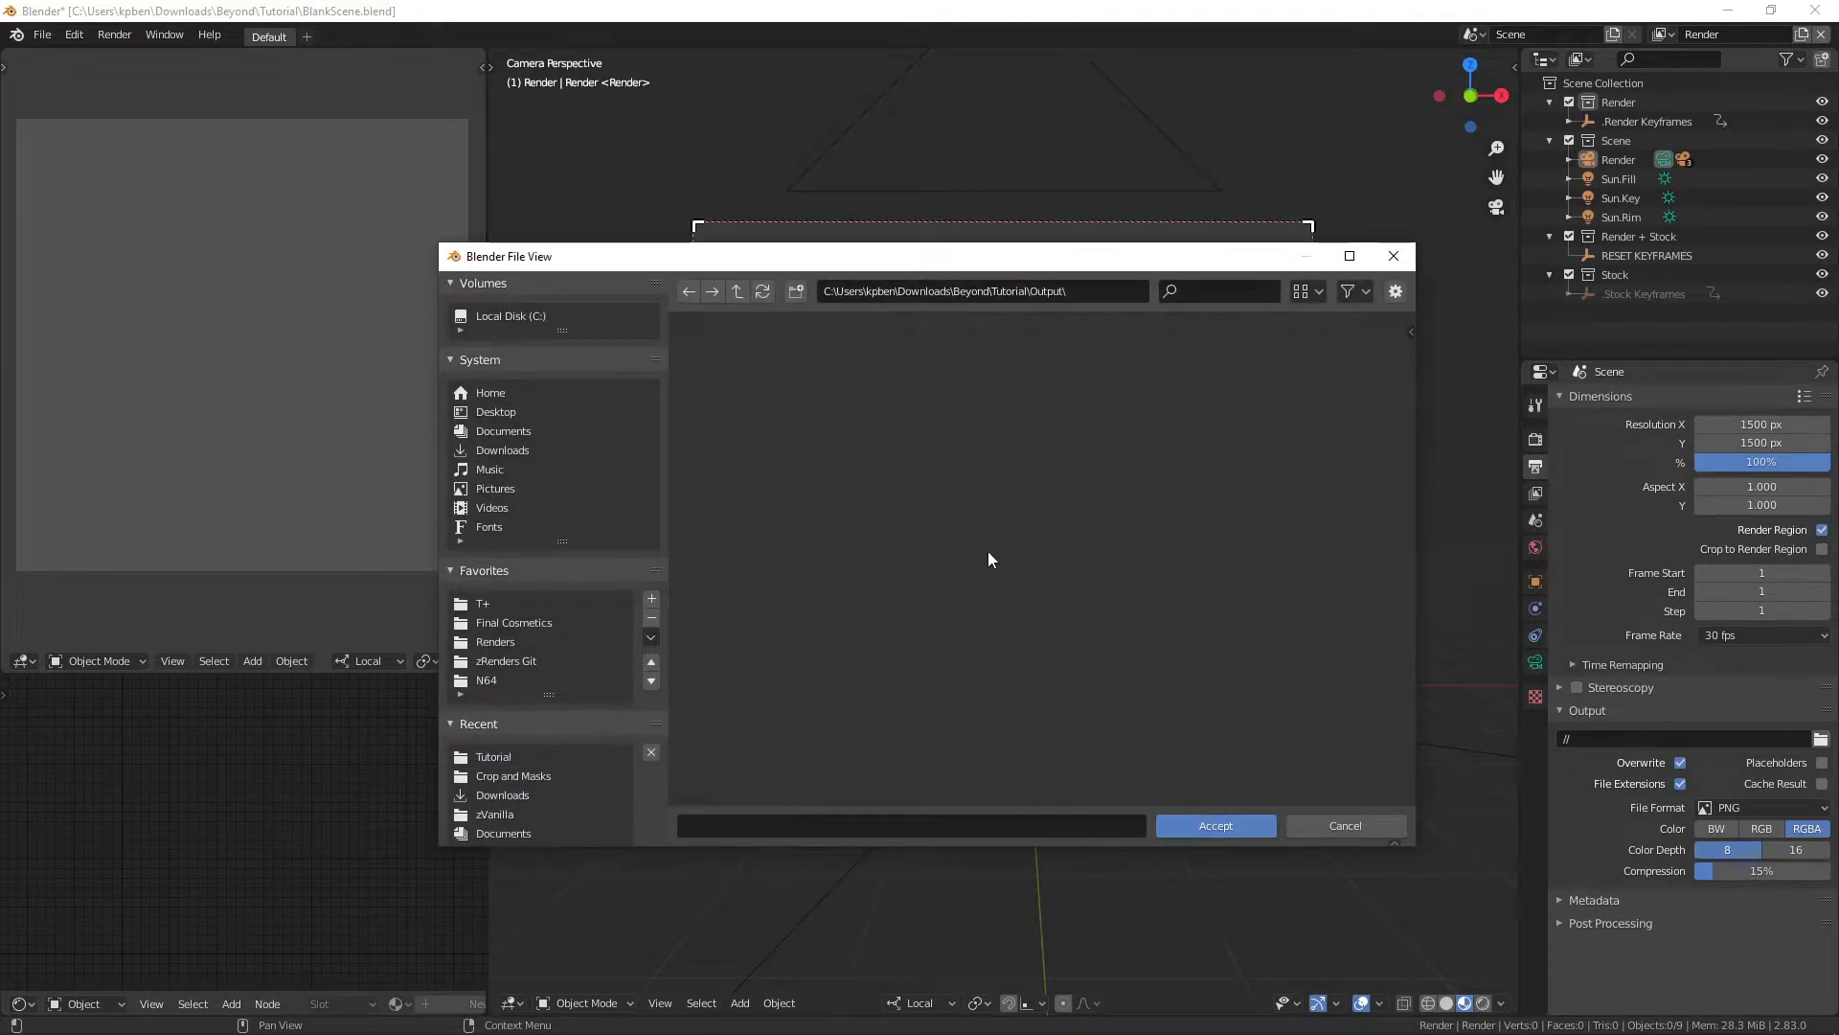
click(1192, 826)
click(1636, 739)
click(1634, 738)
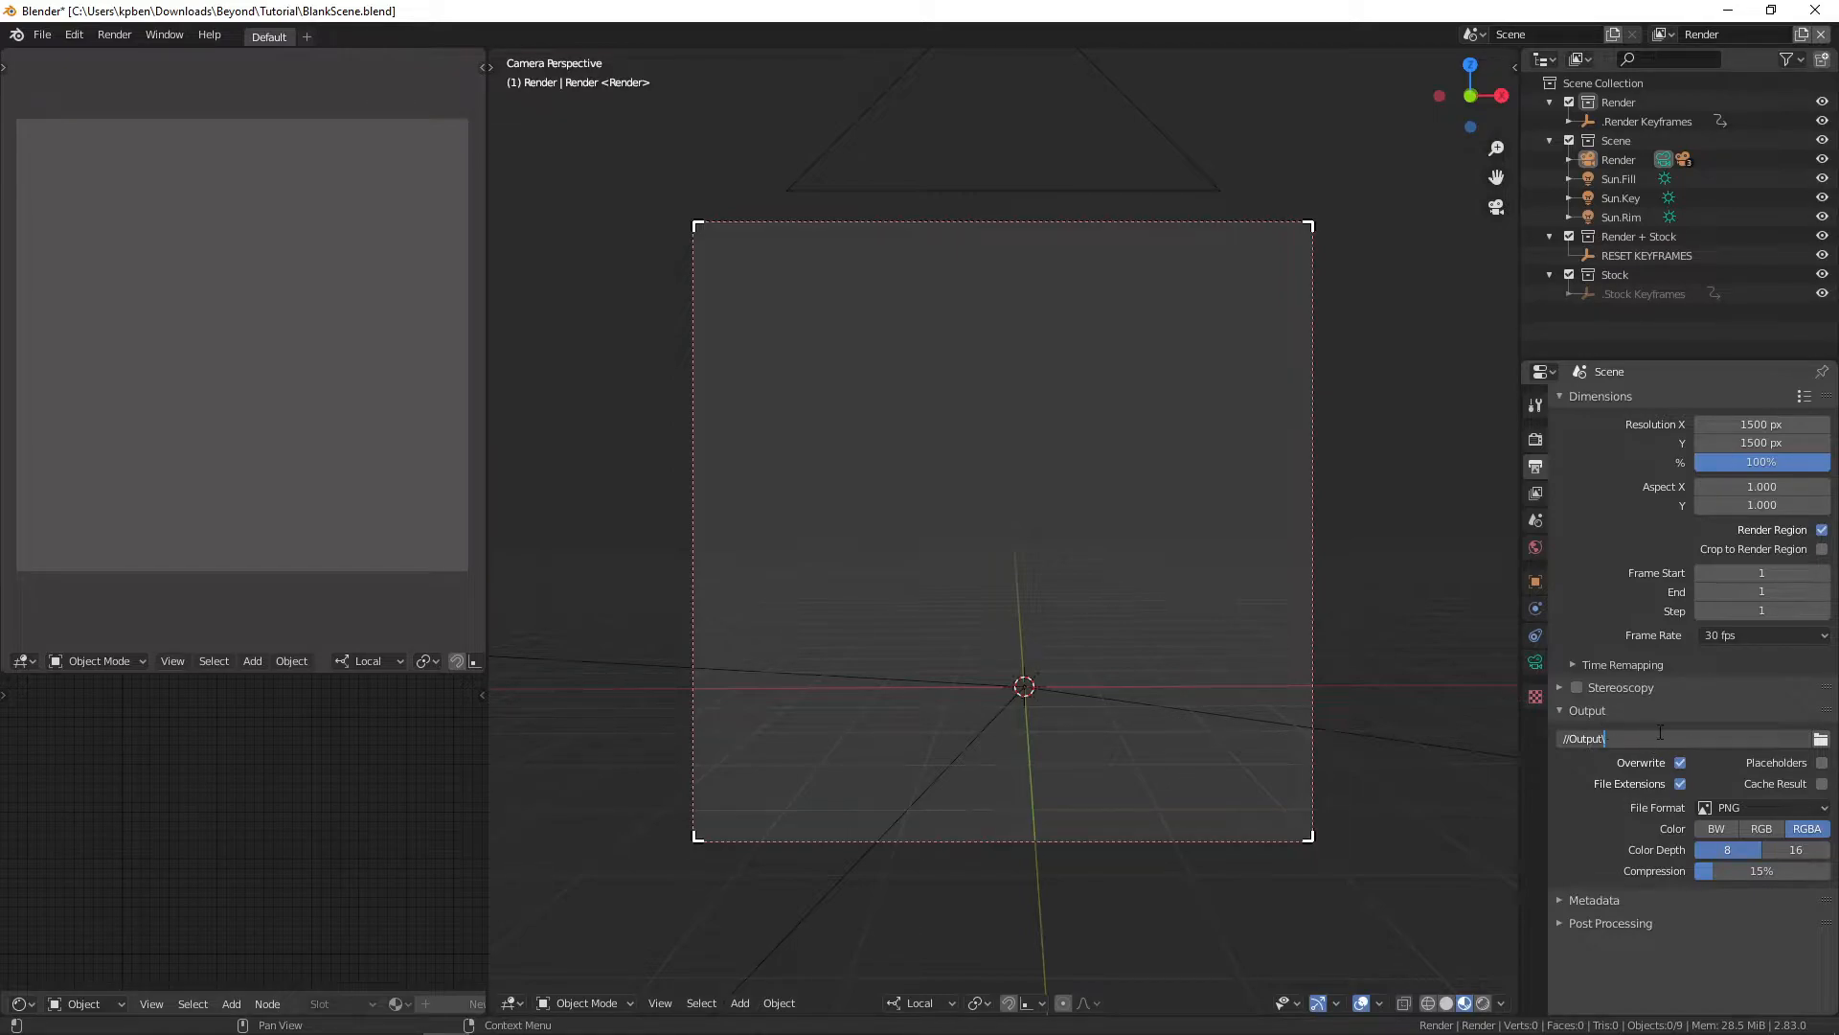
key(shift)
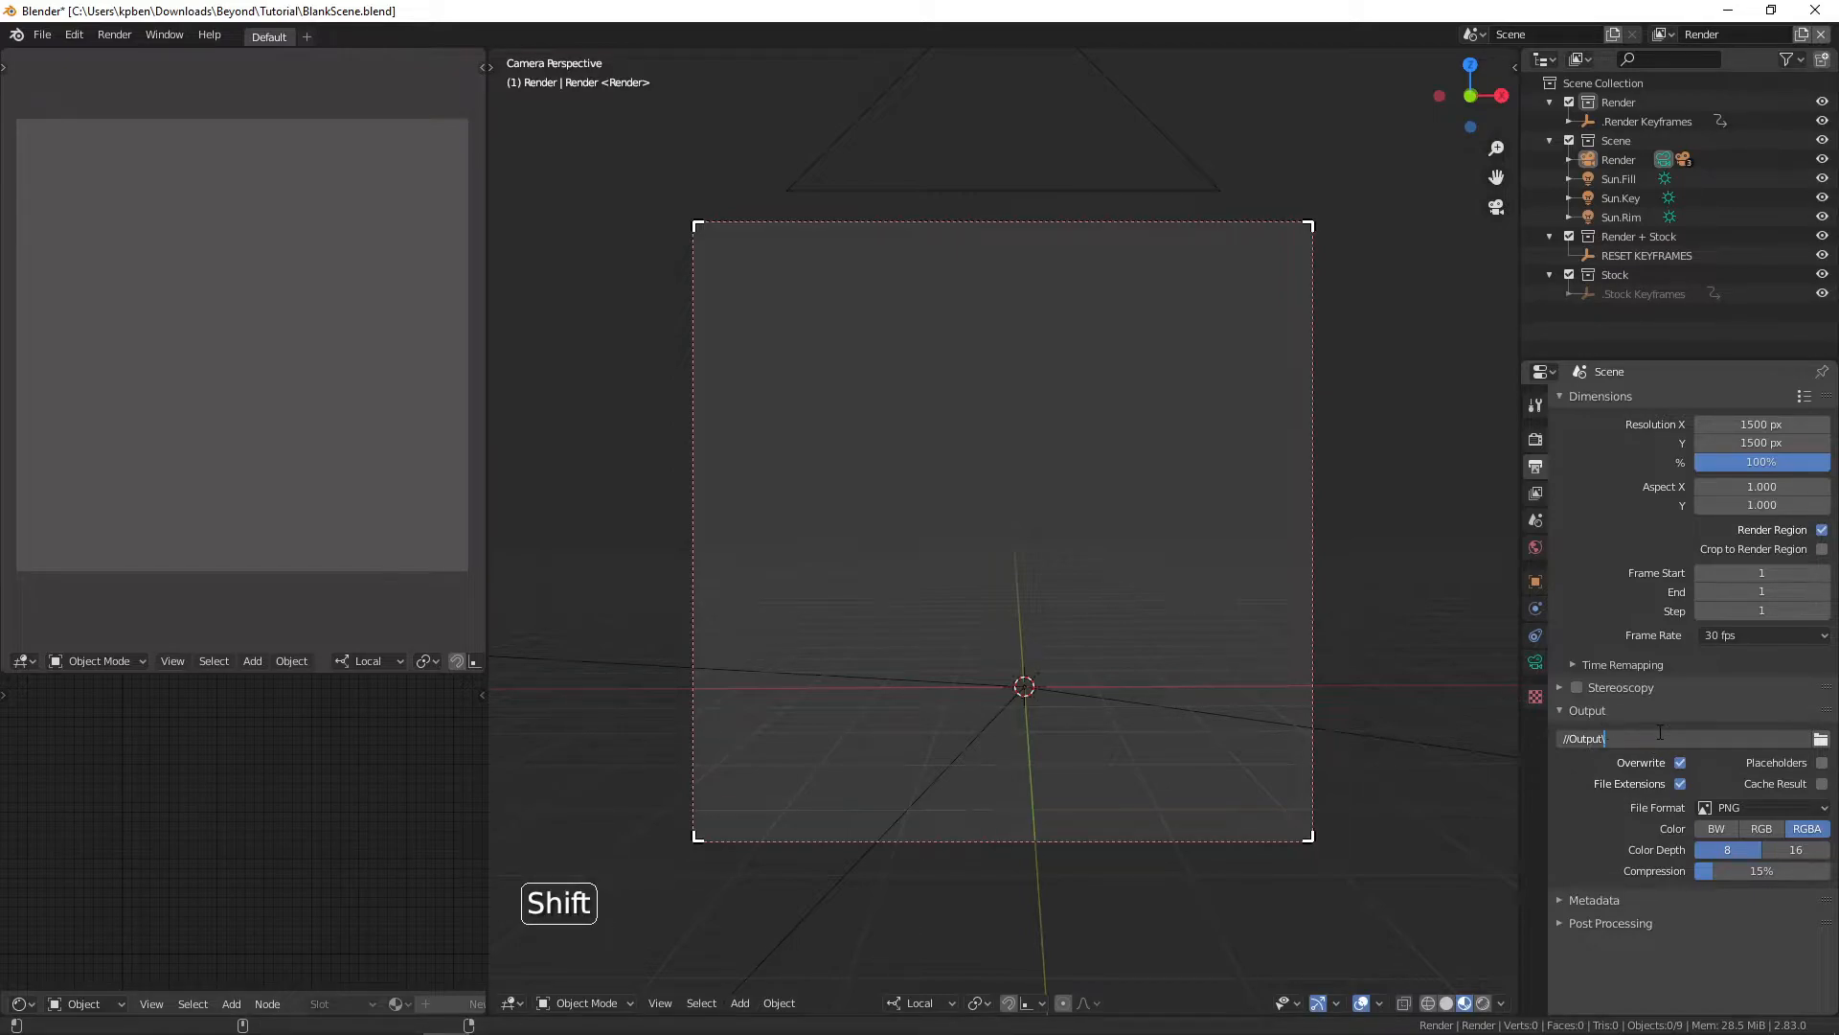
text(Mario)
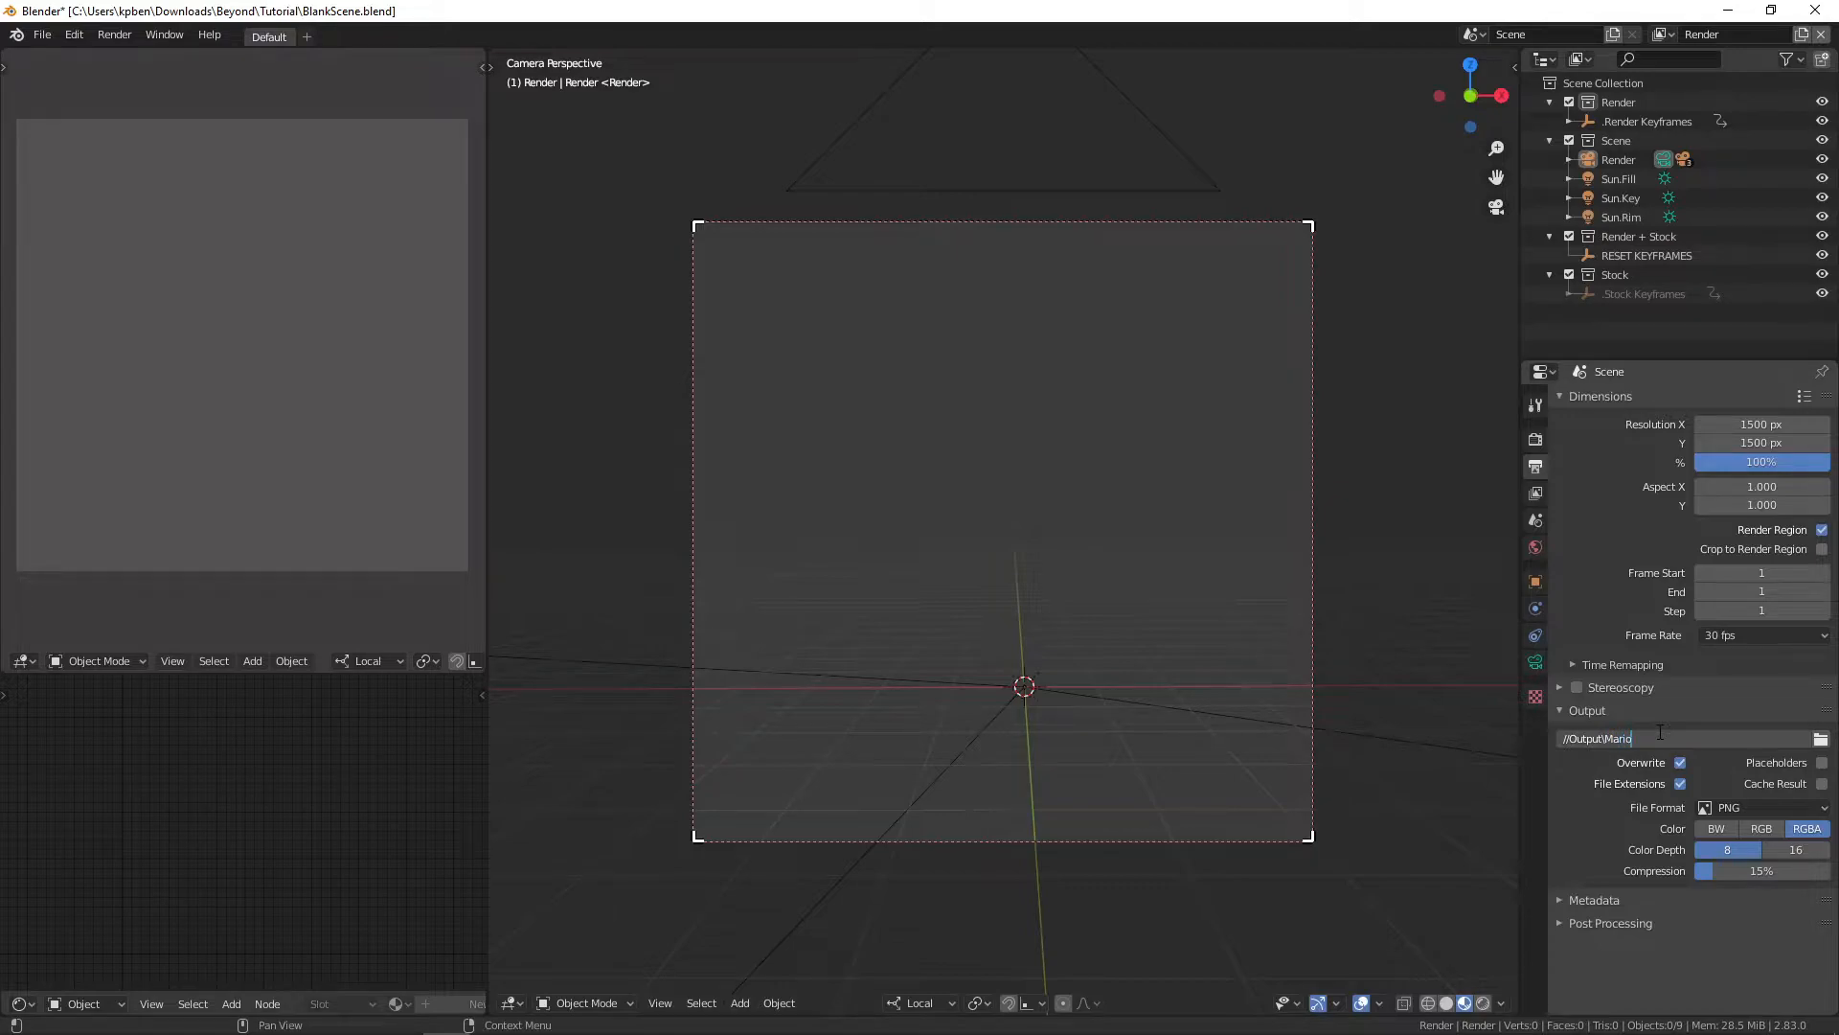
key(shift)
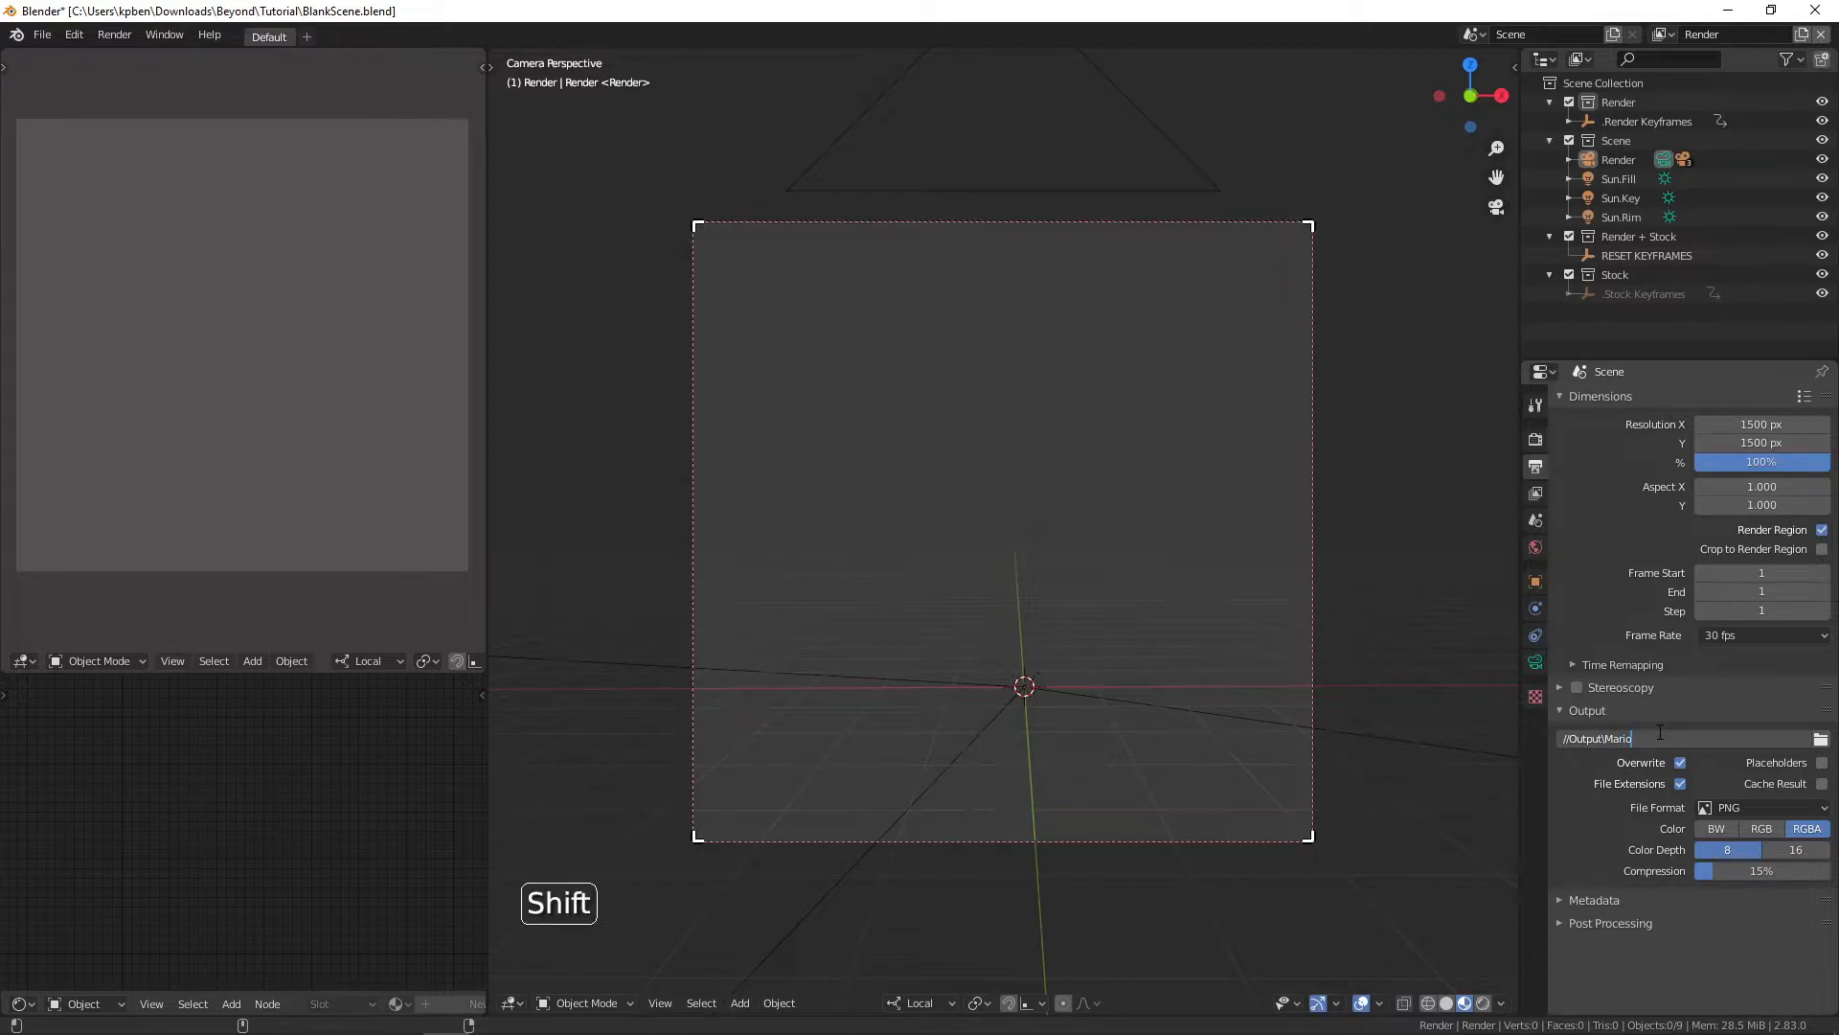
text(_)
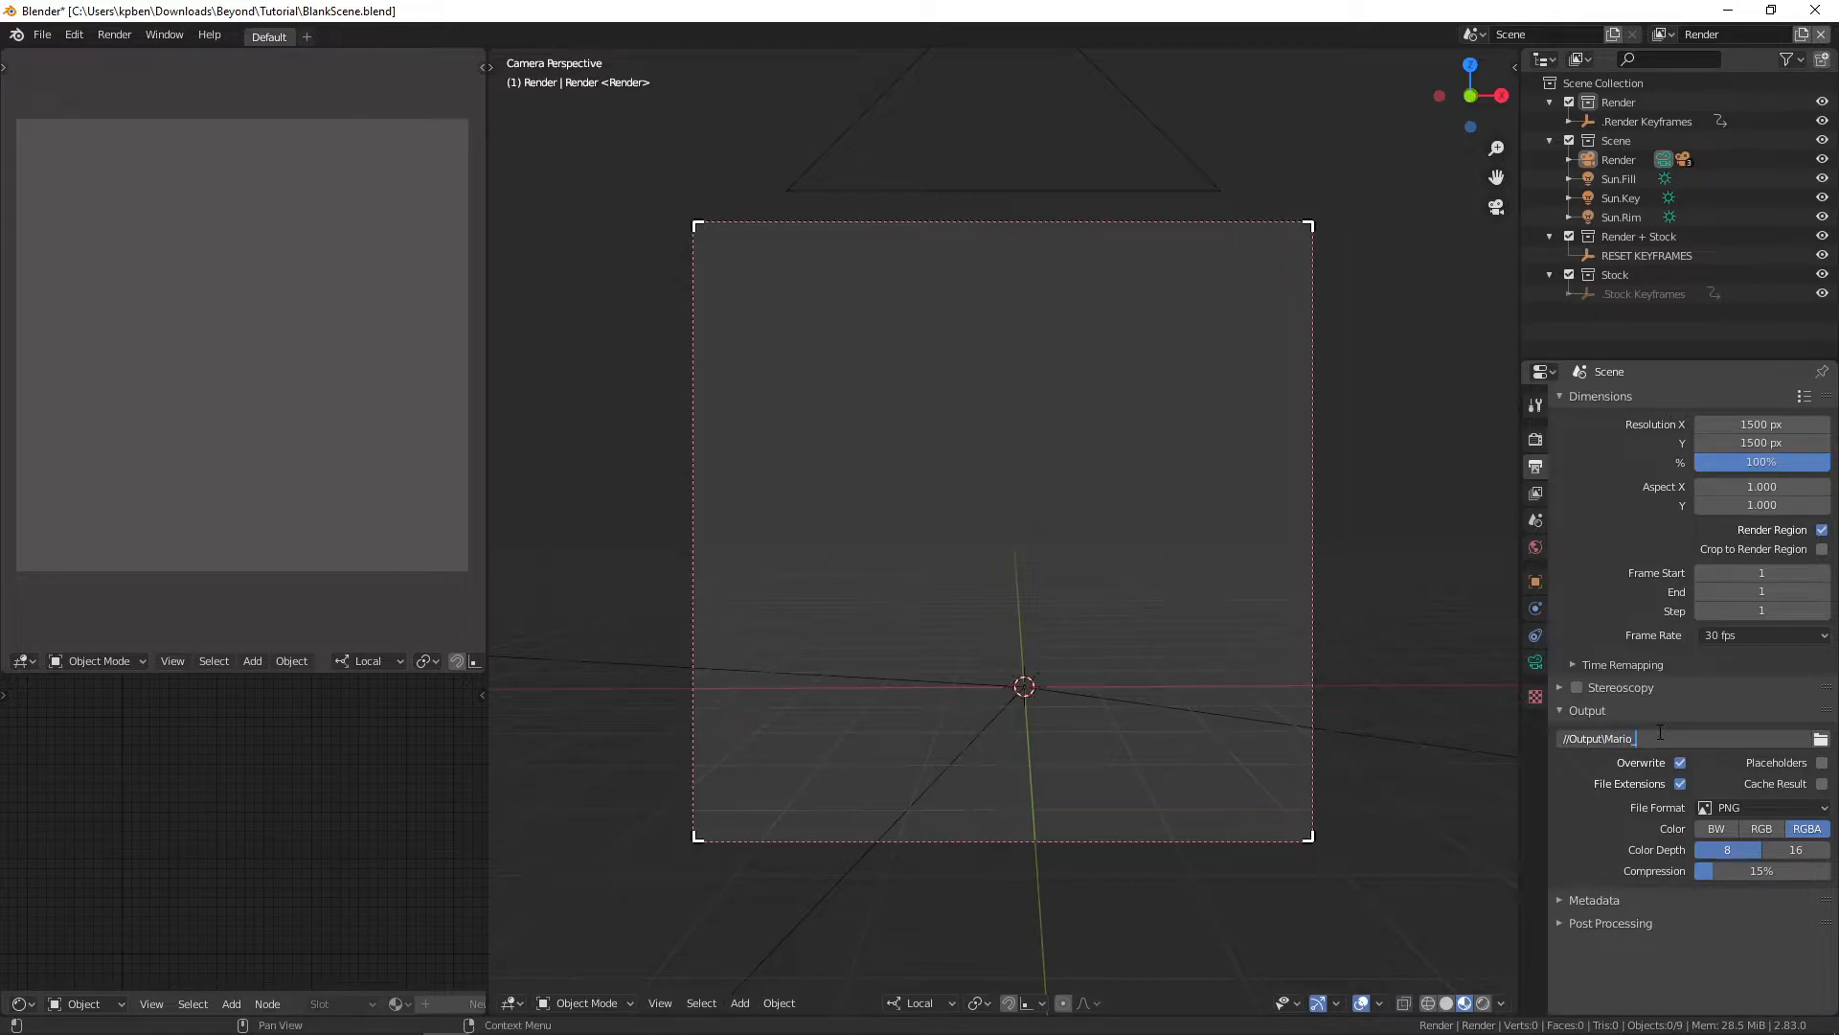
key(Return)
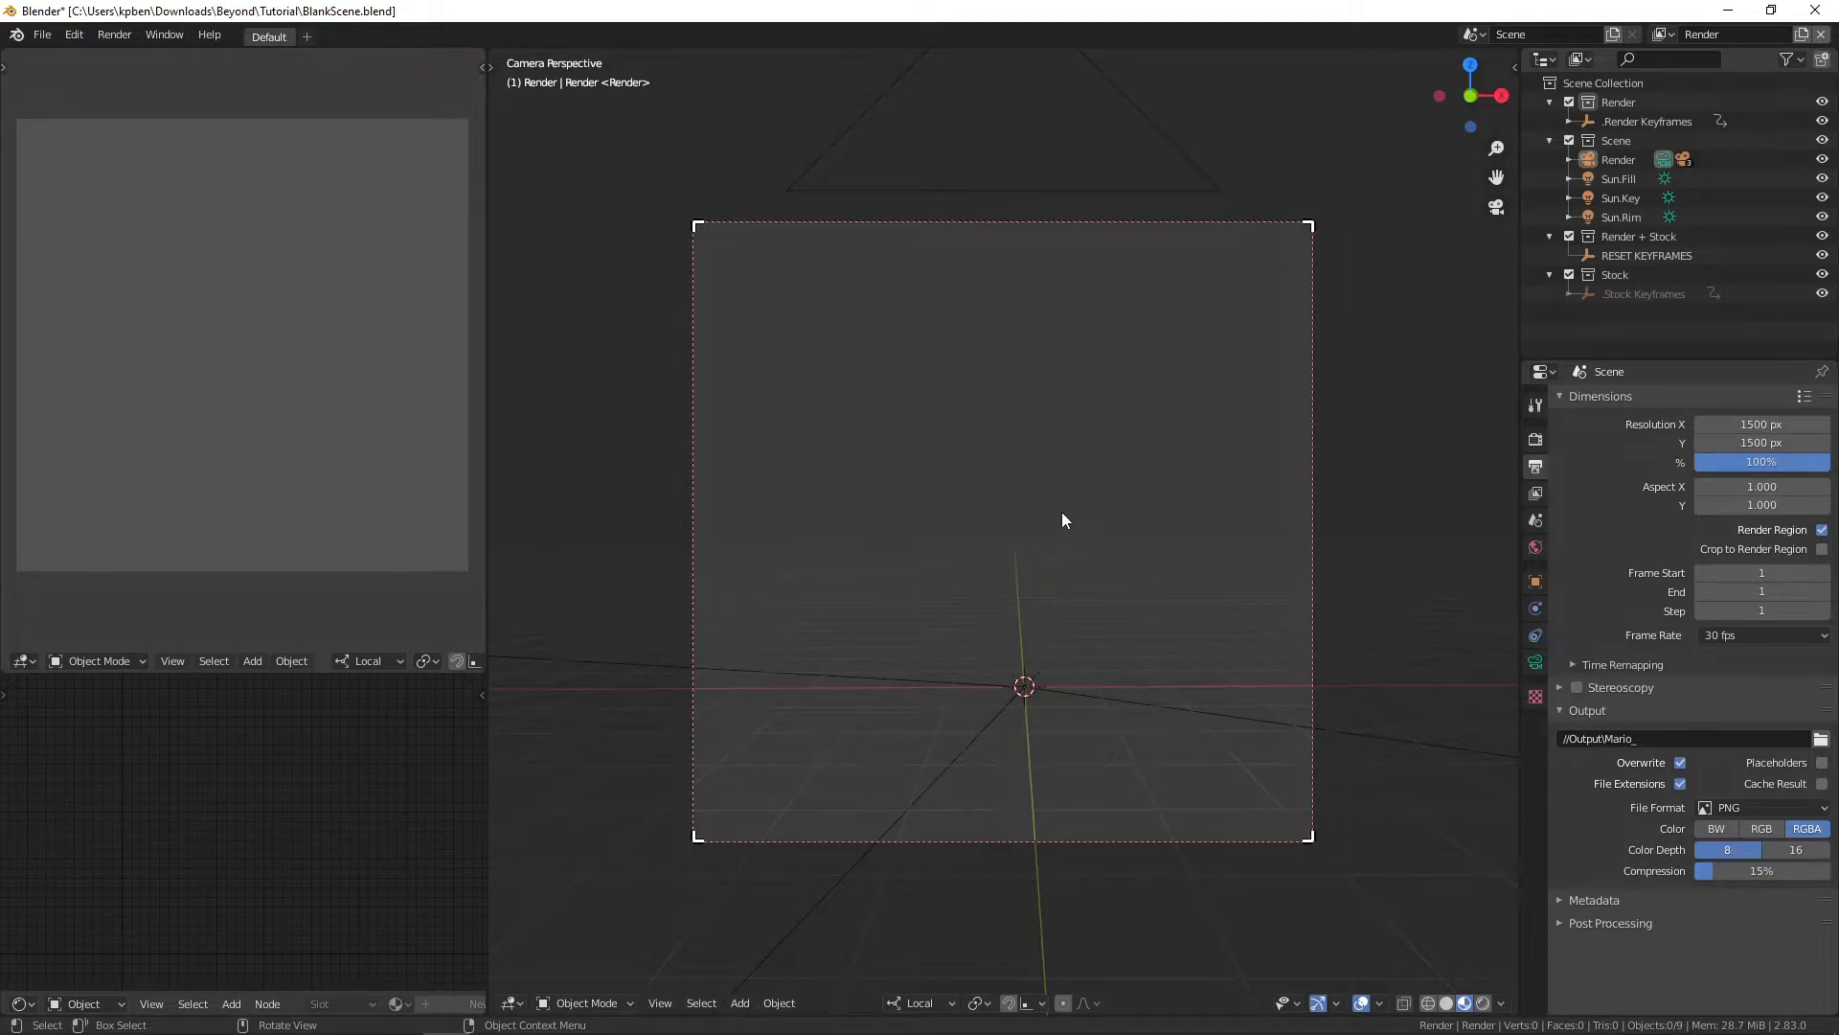
Step: Switch to BrawlCrate and export the FitMario00 model under Model Data [0] as FitMario00.dae to the Models and Textures folder
click(1291, 1015)
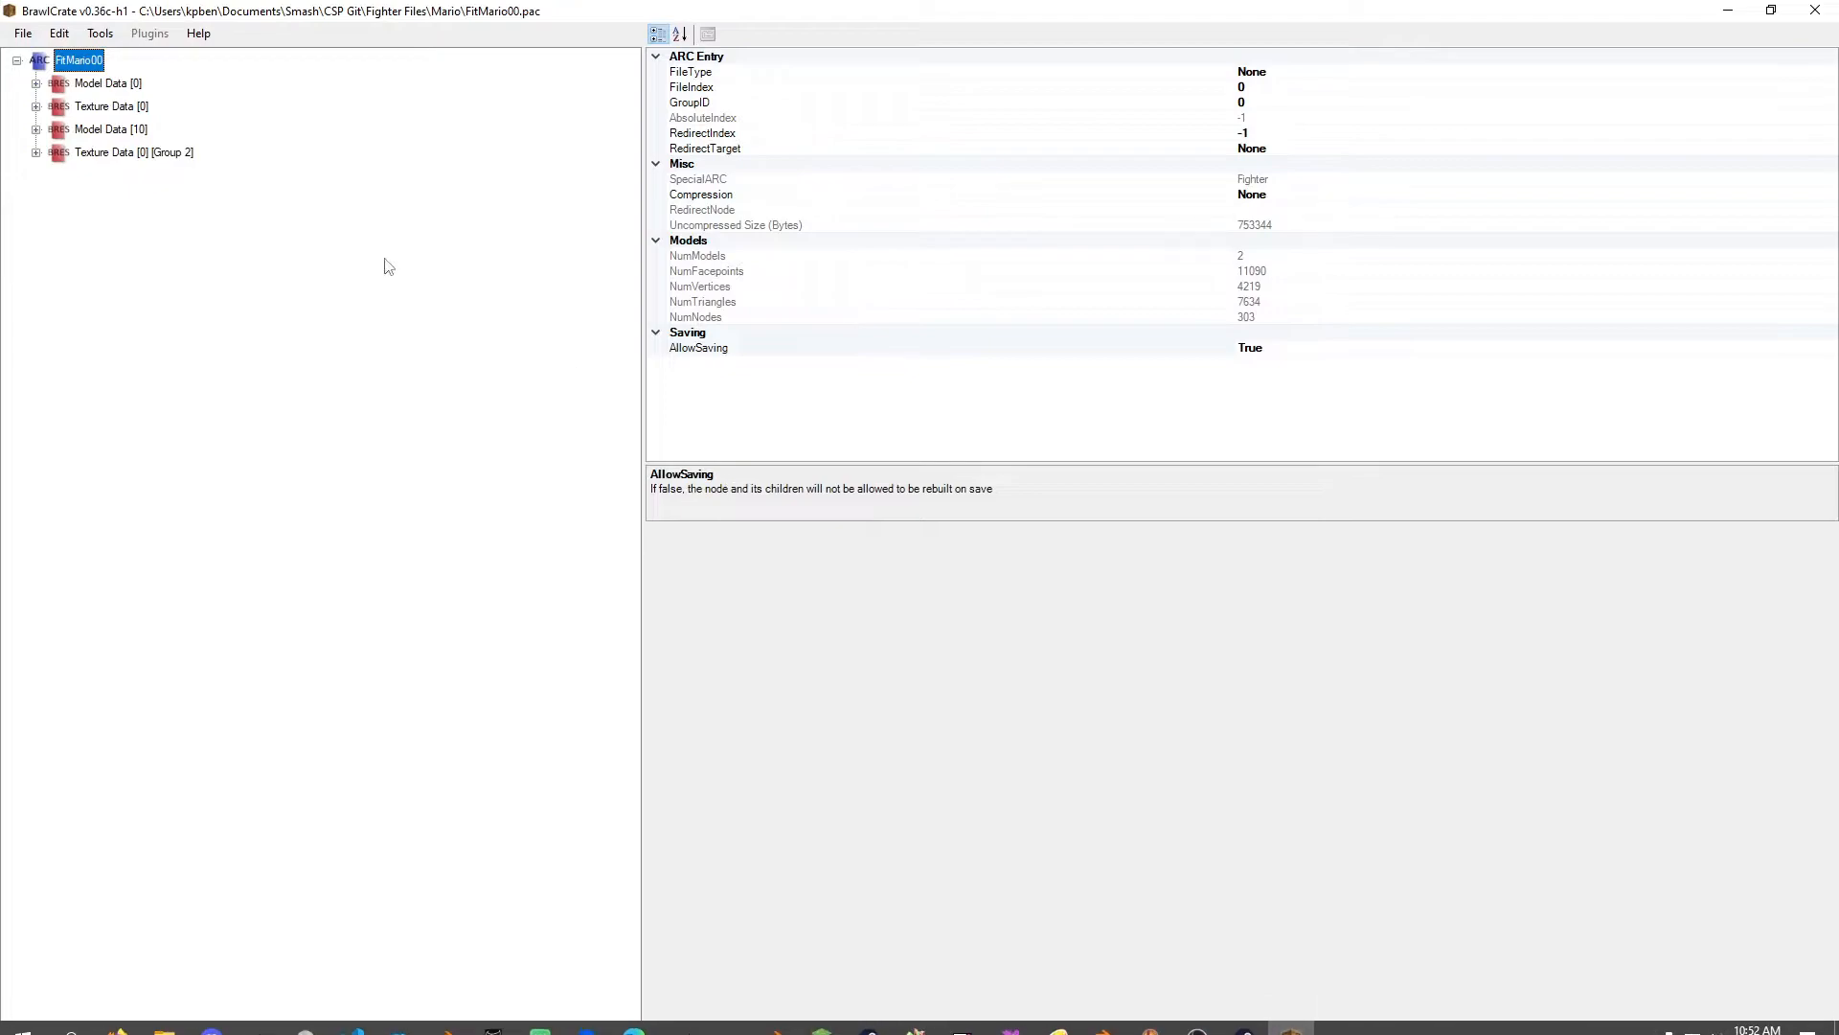
click(36, 84)
click(54, 107)
right_click(119, 136)
click(182, 169)
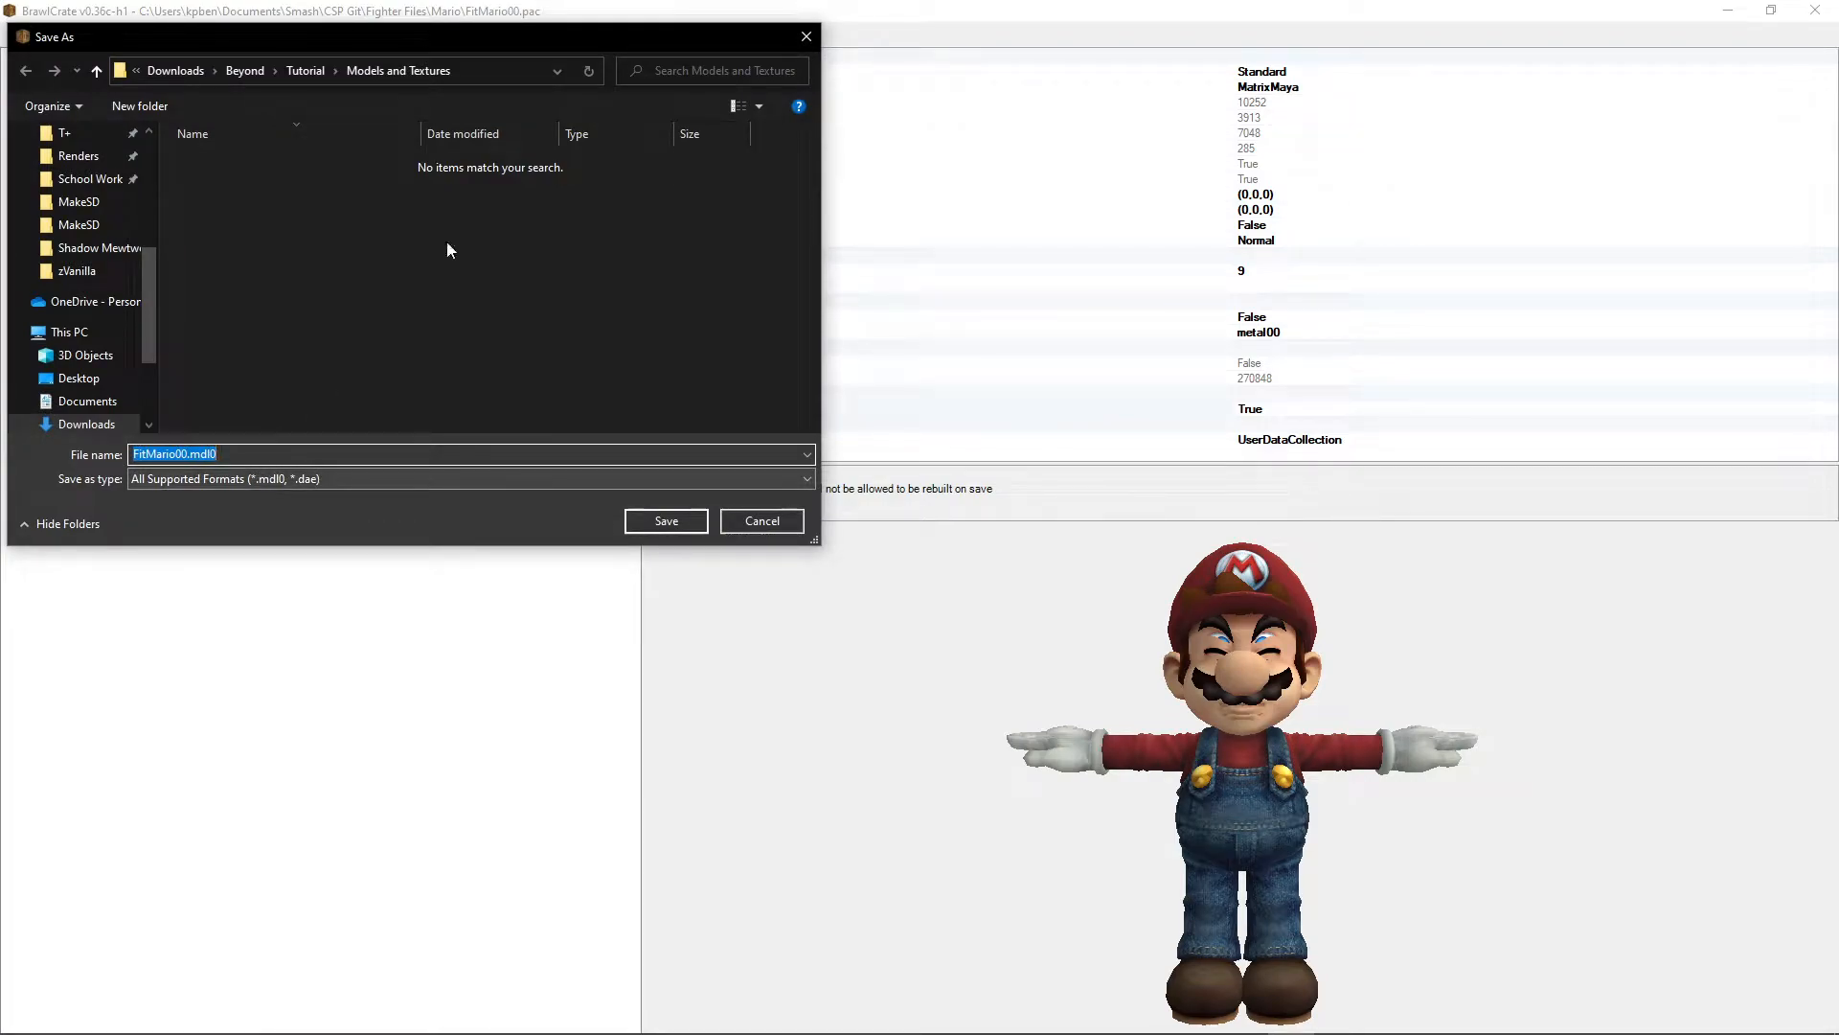
click(377, 482)
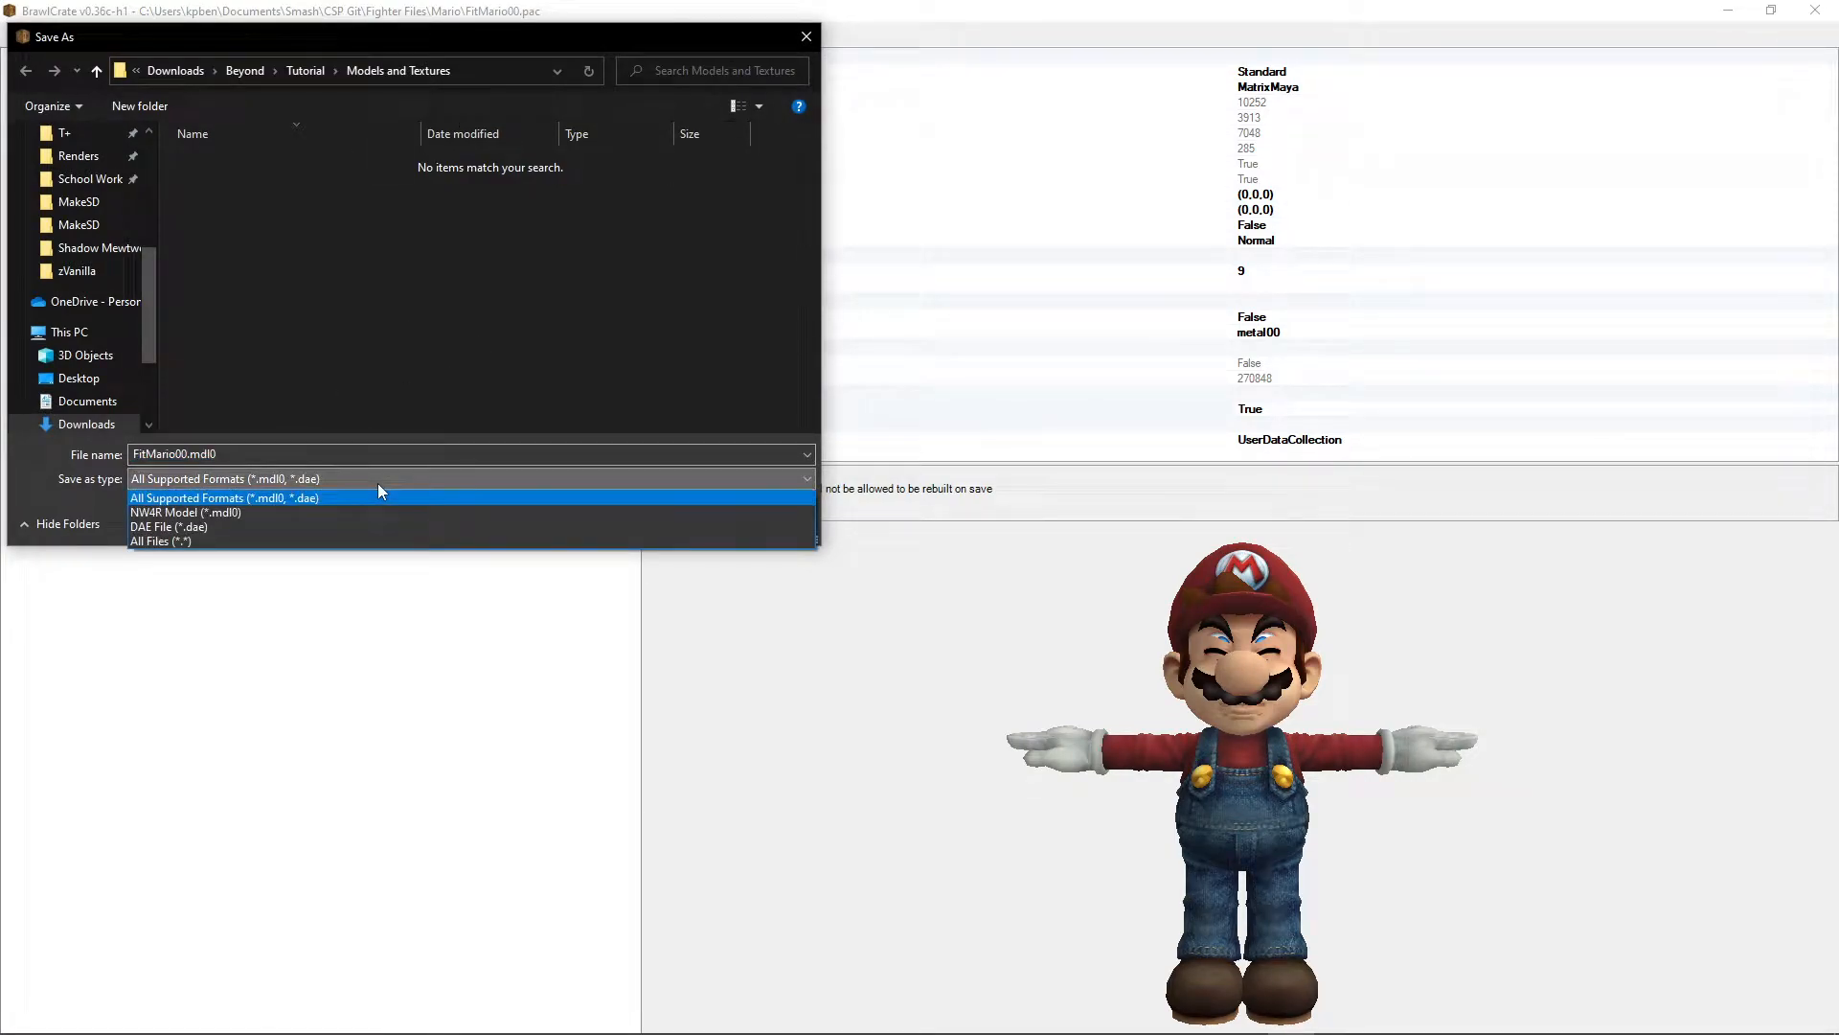
click(203, 527)
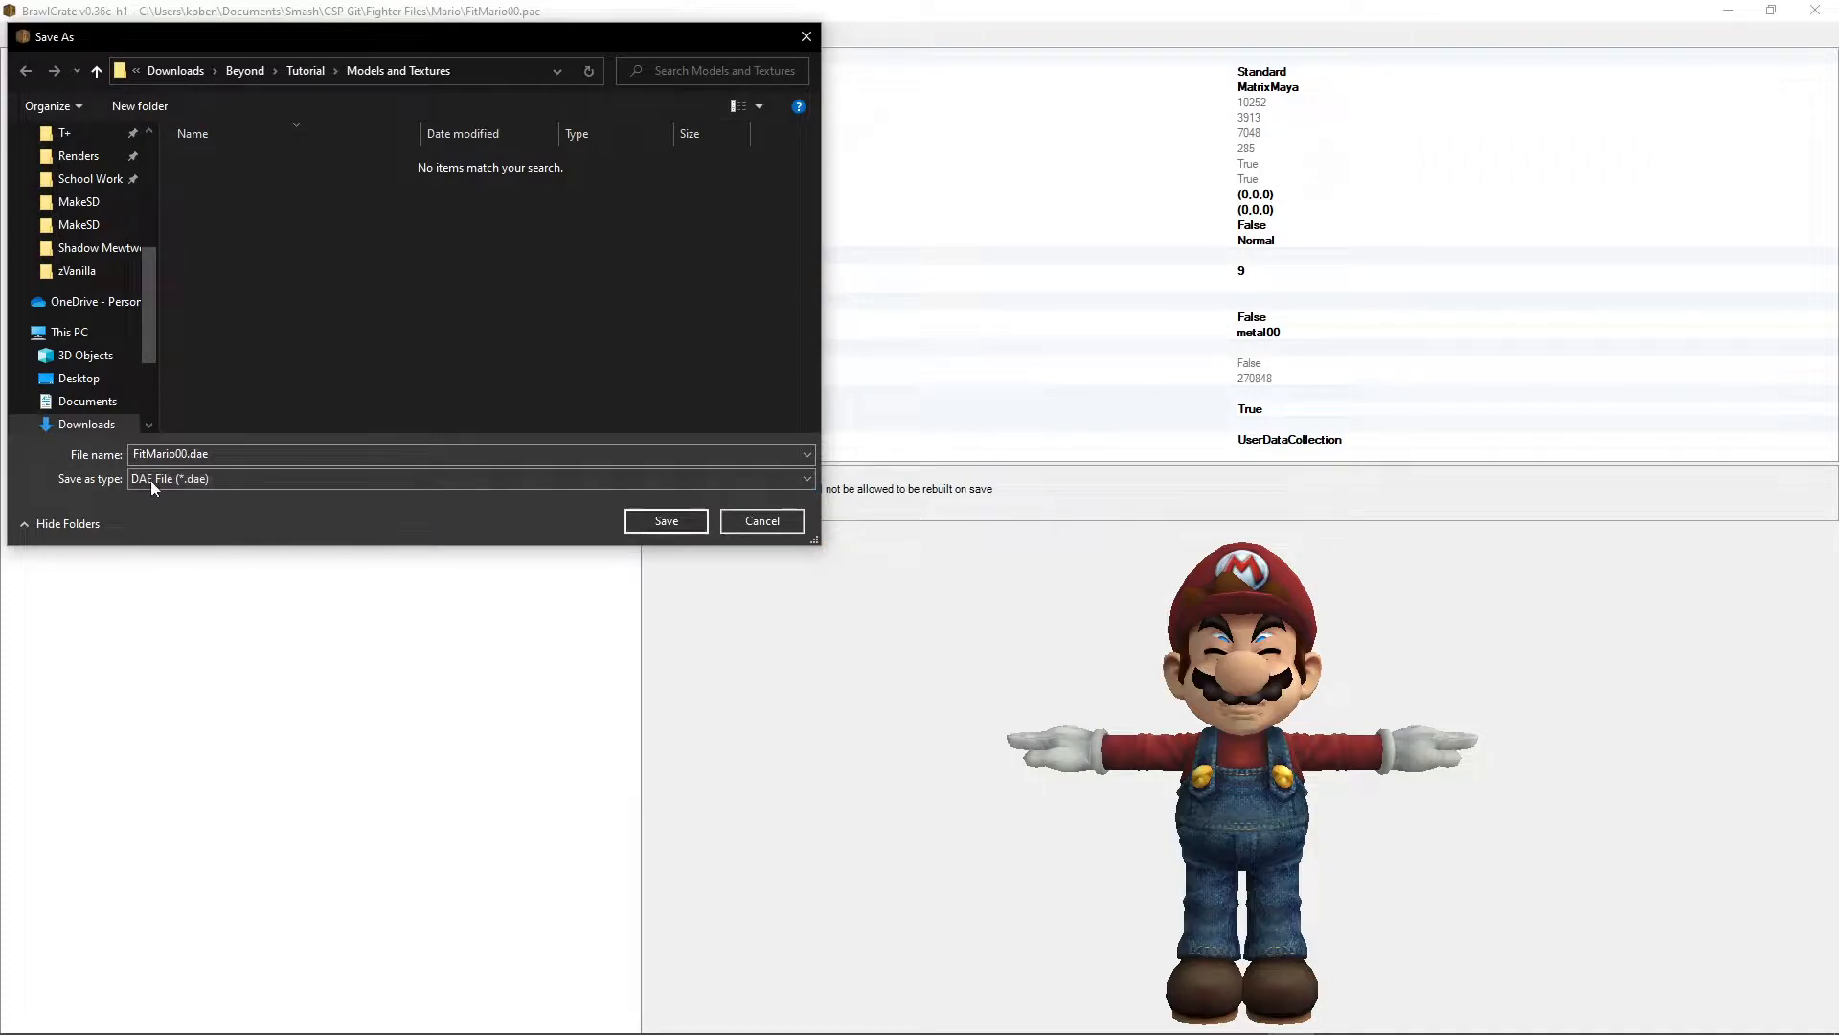
click(652, 521)
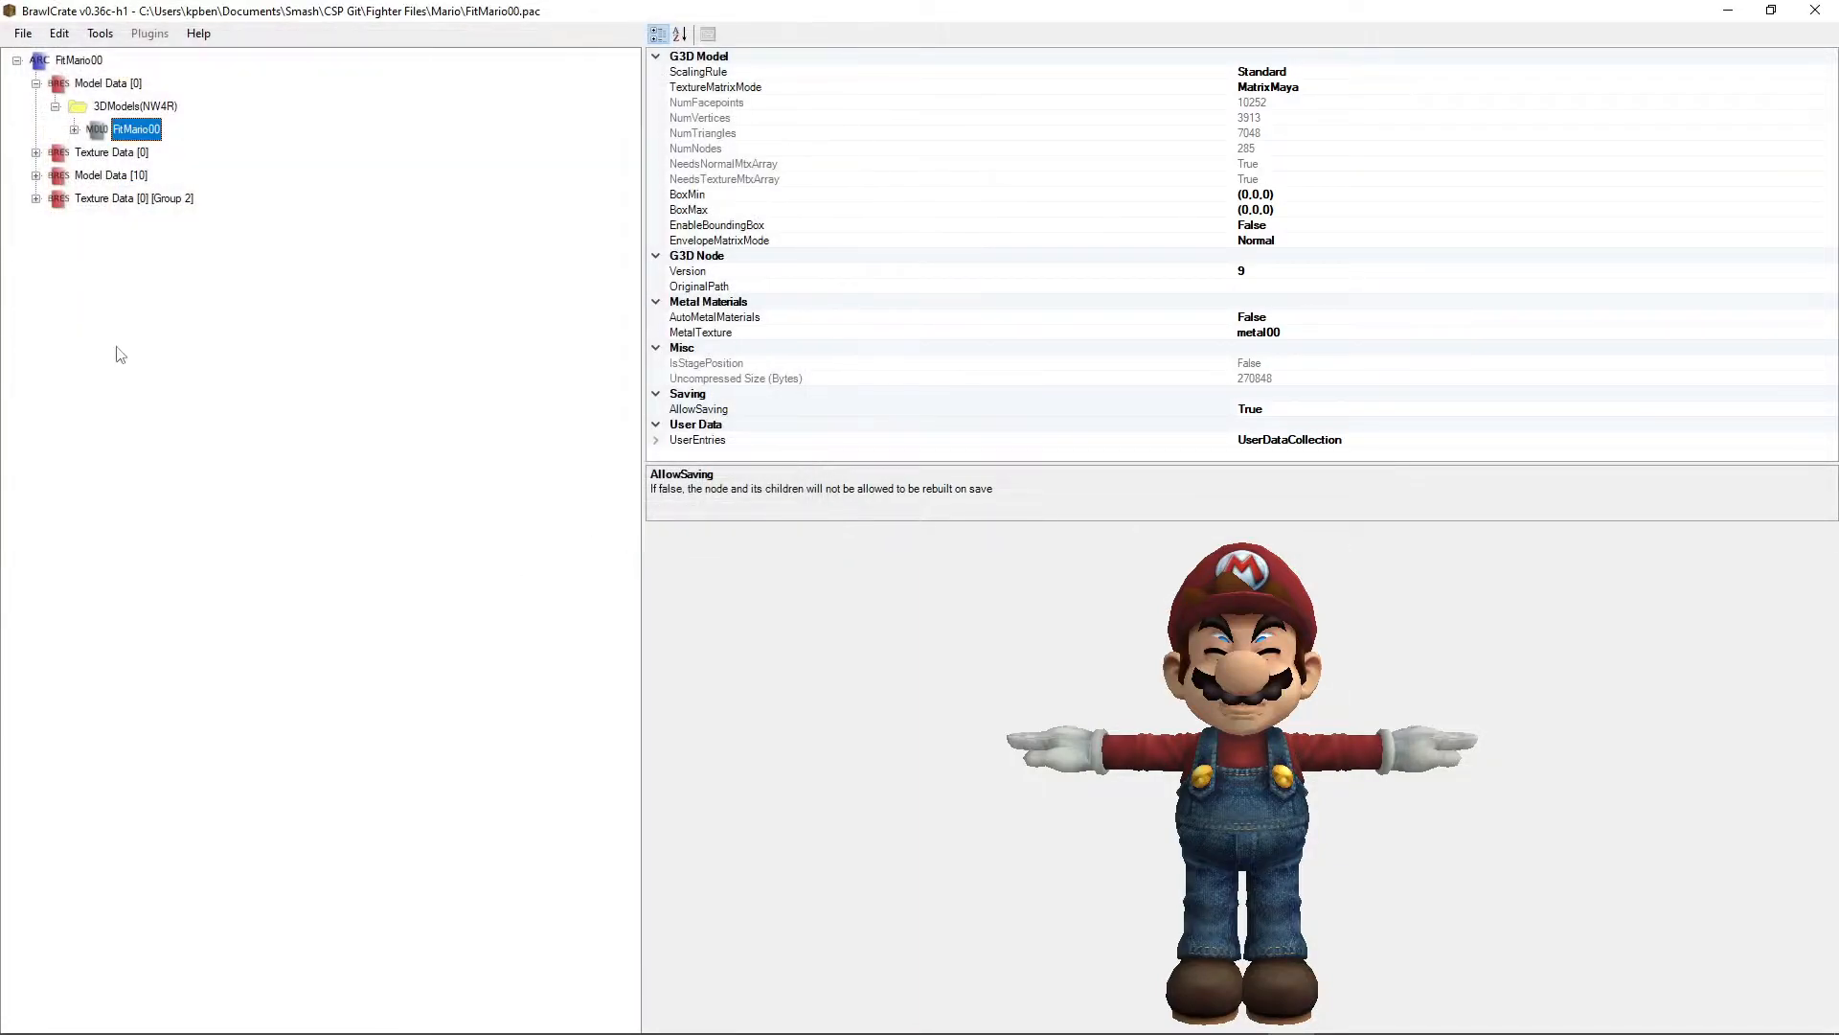
Step: Export all textures of Texture Data [0] as PNG files to the Models and Textures folder, and close BrawlCrate
click(101, 152)
right_click(99, 155)
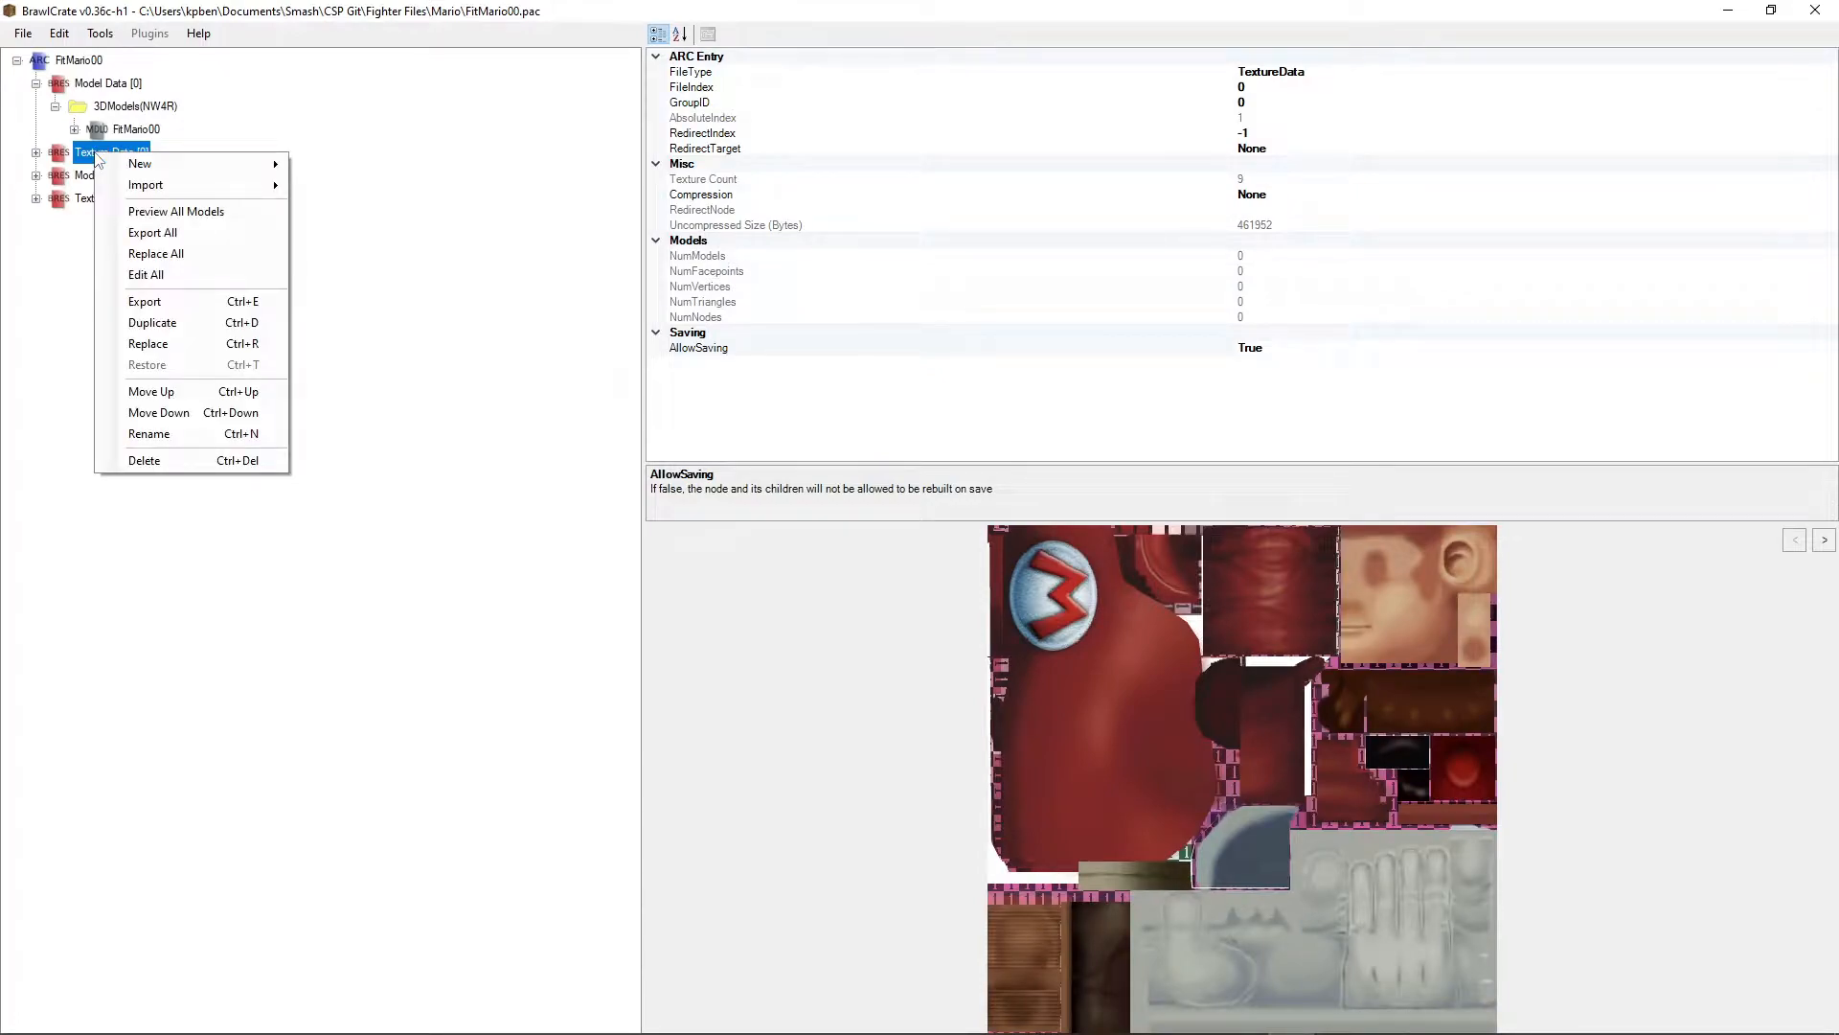
click(153, 232)
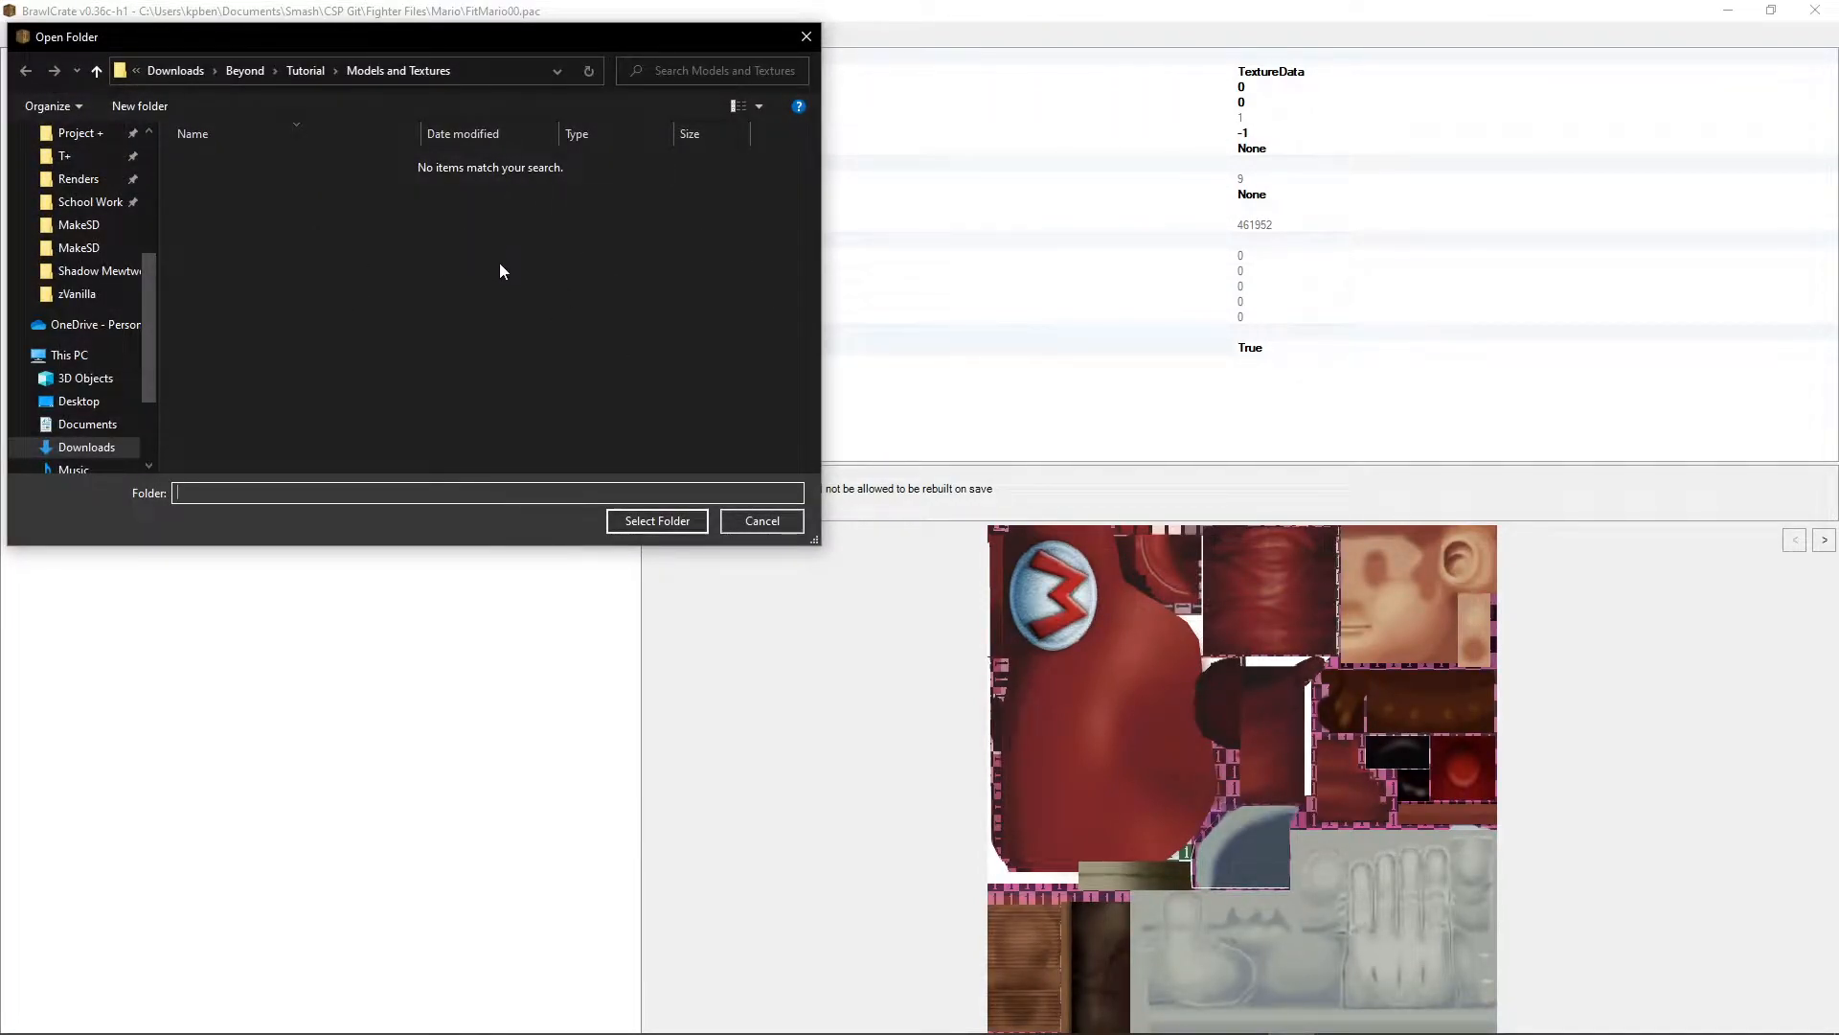
click(670, 529)
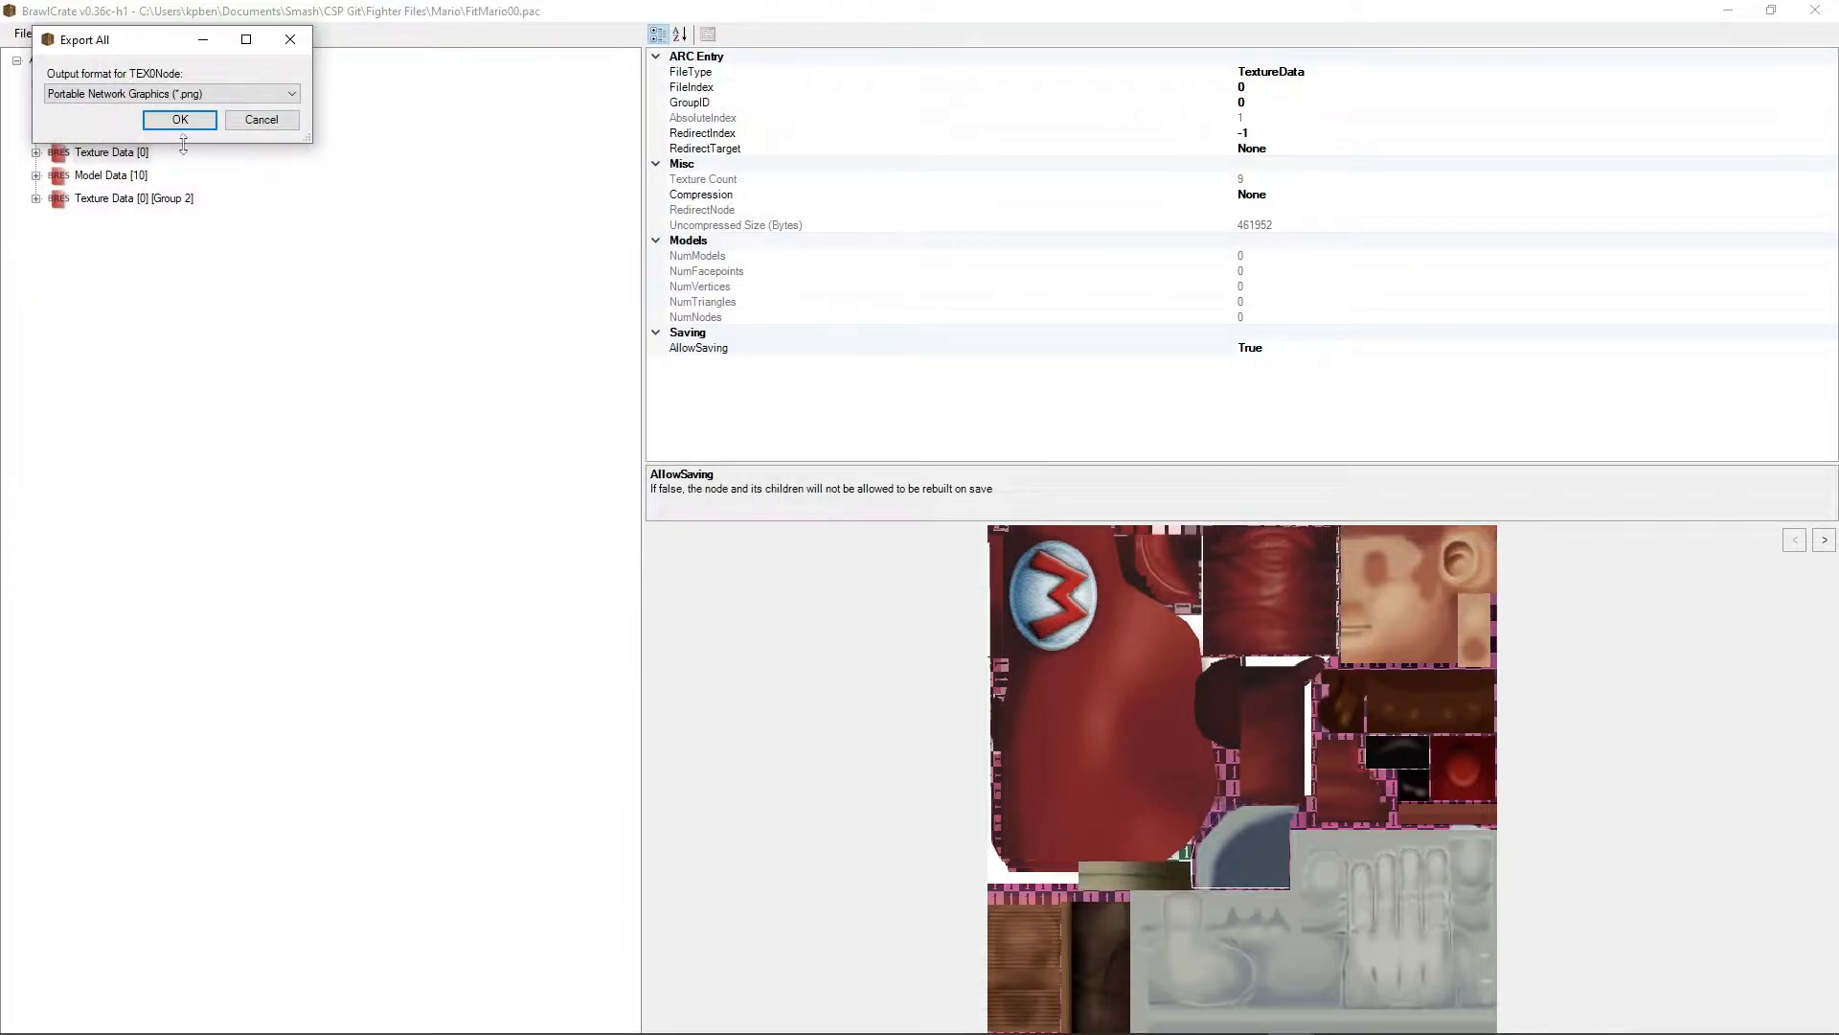
click(184, 125)
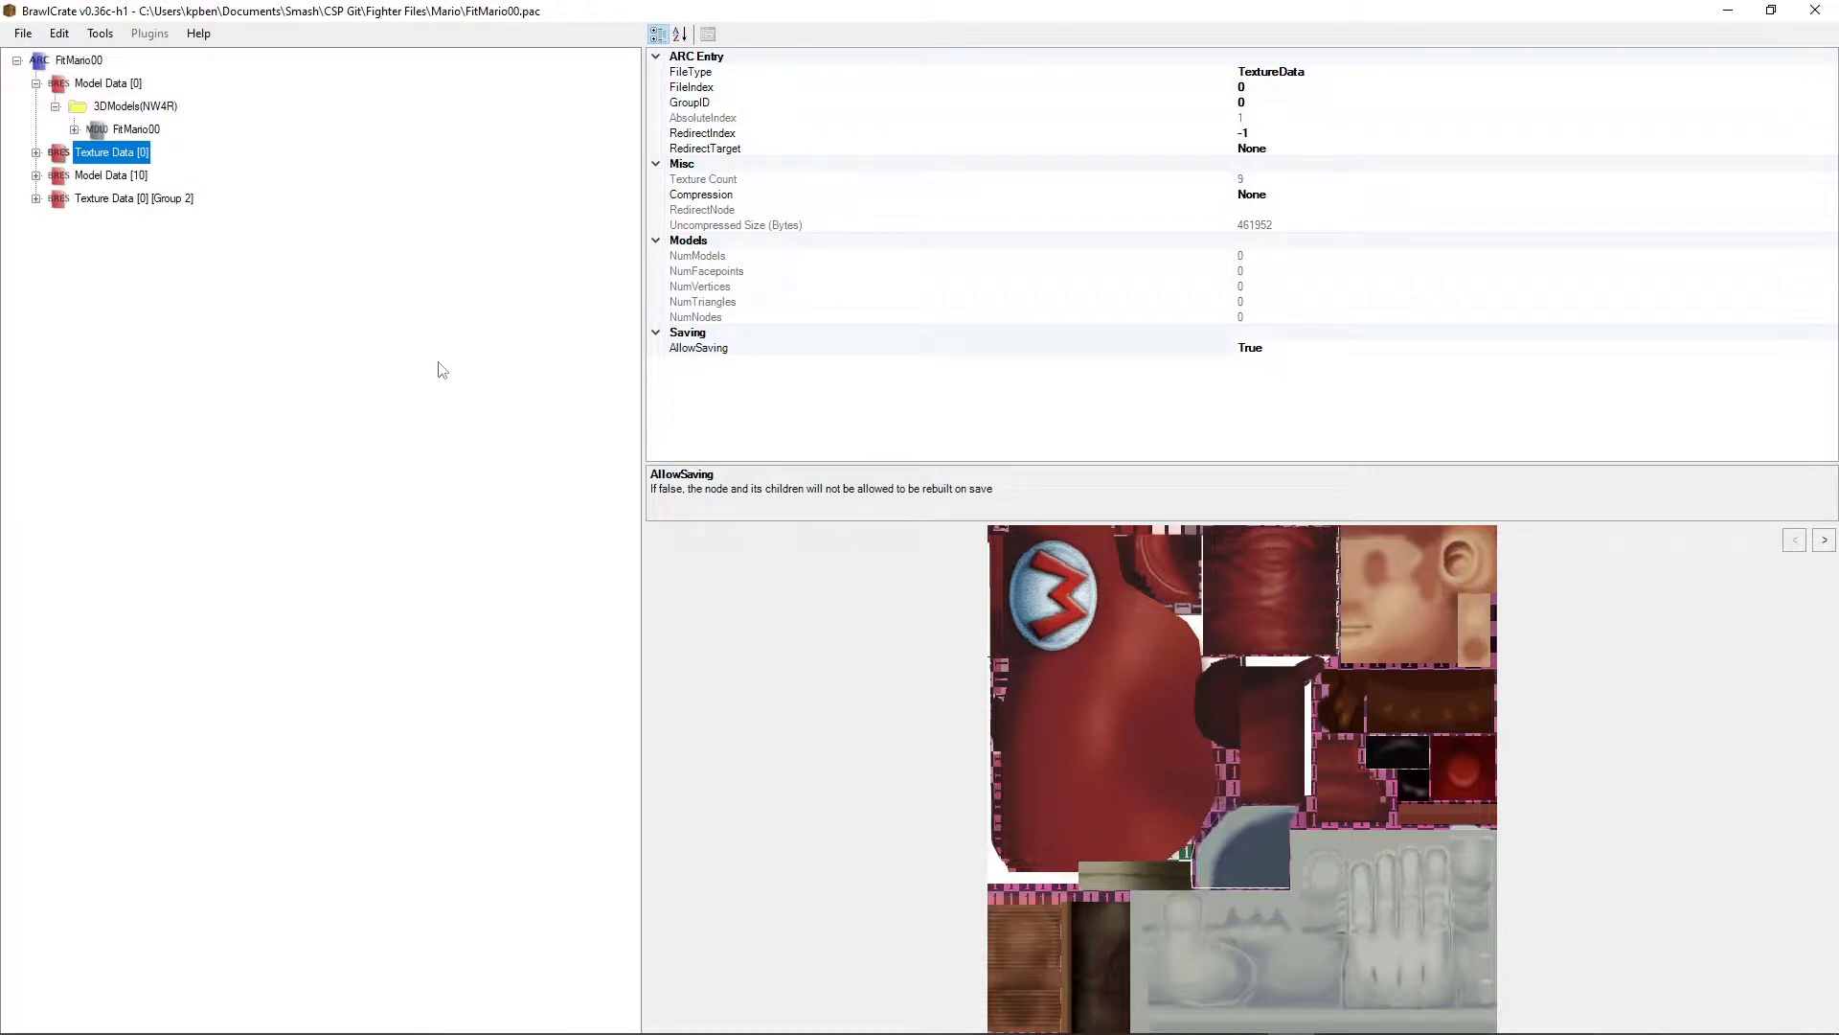
click(1815, 11)
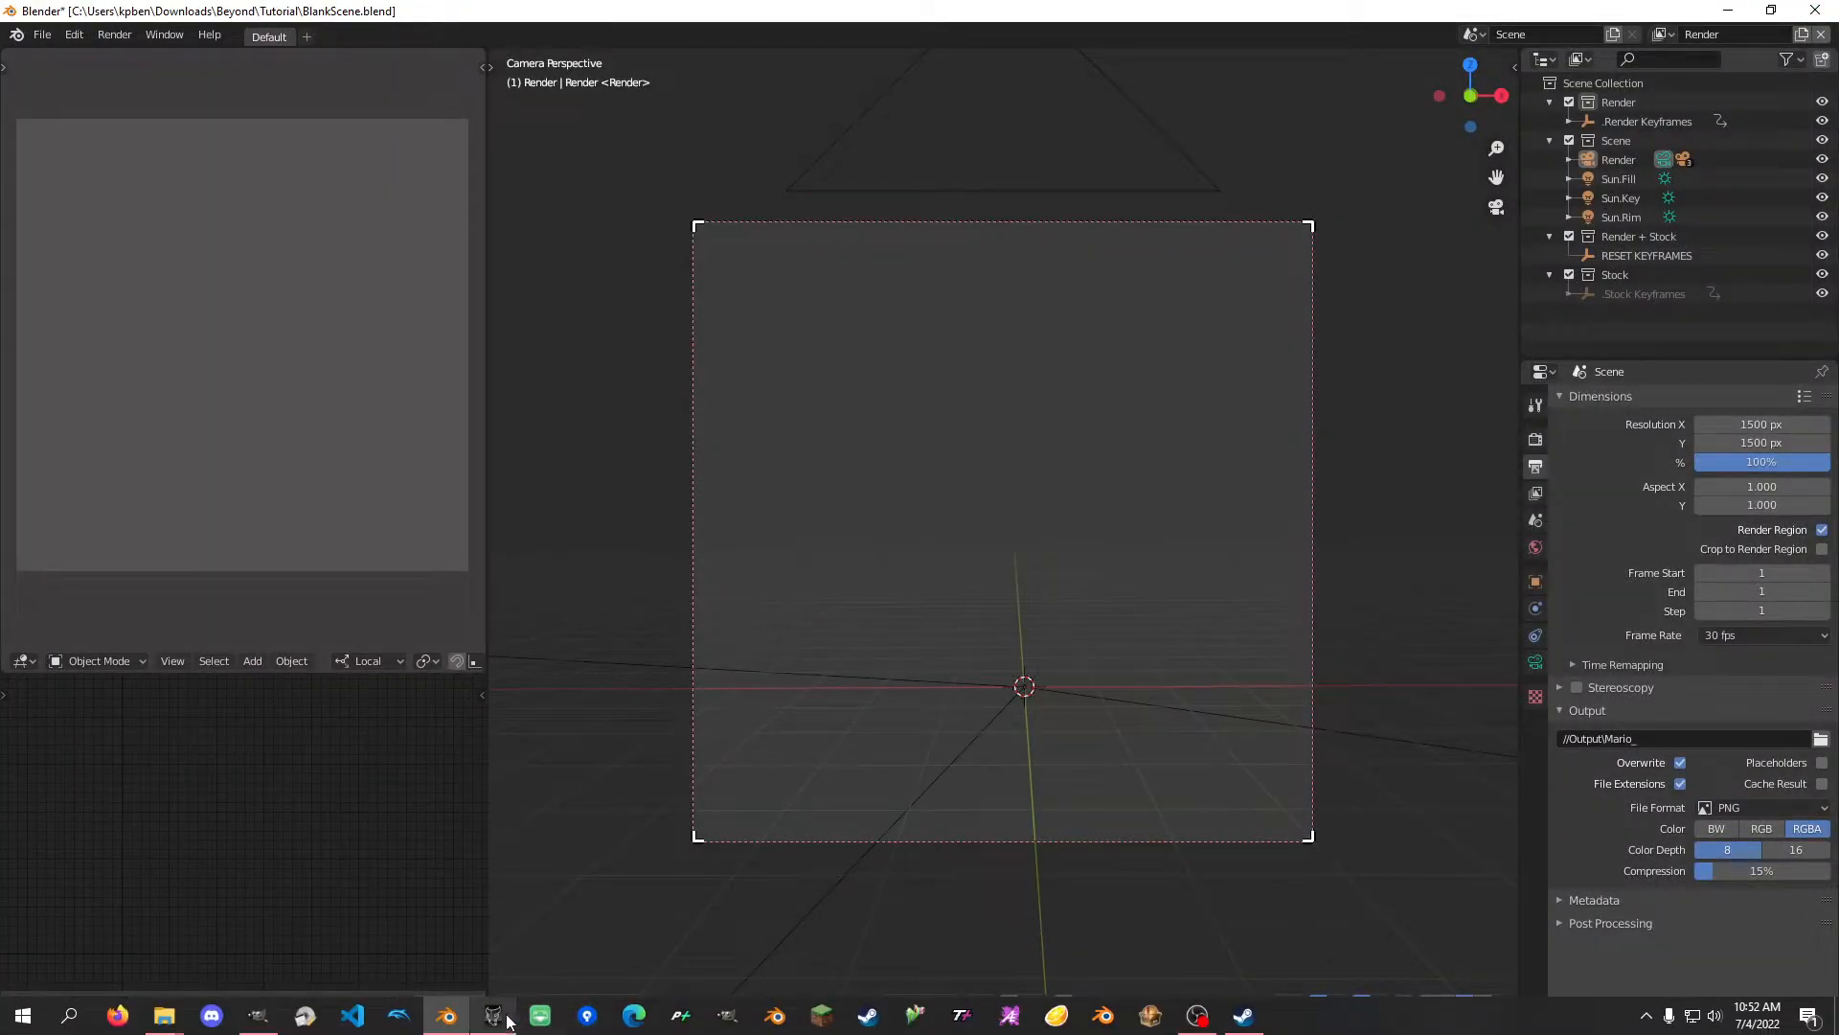
Step: Switch to FBX Converter and add FitMario00.dae from the Models and Textures folder as a source file
click(493, 1024)
click(239, 534)
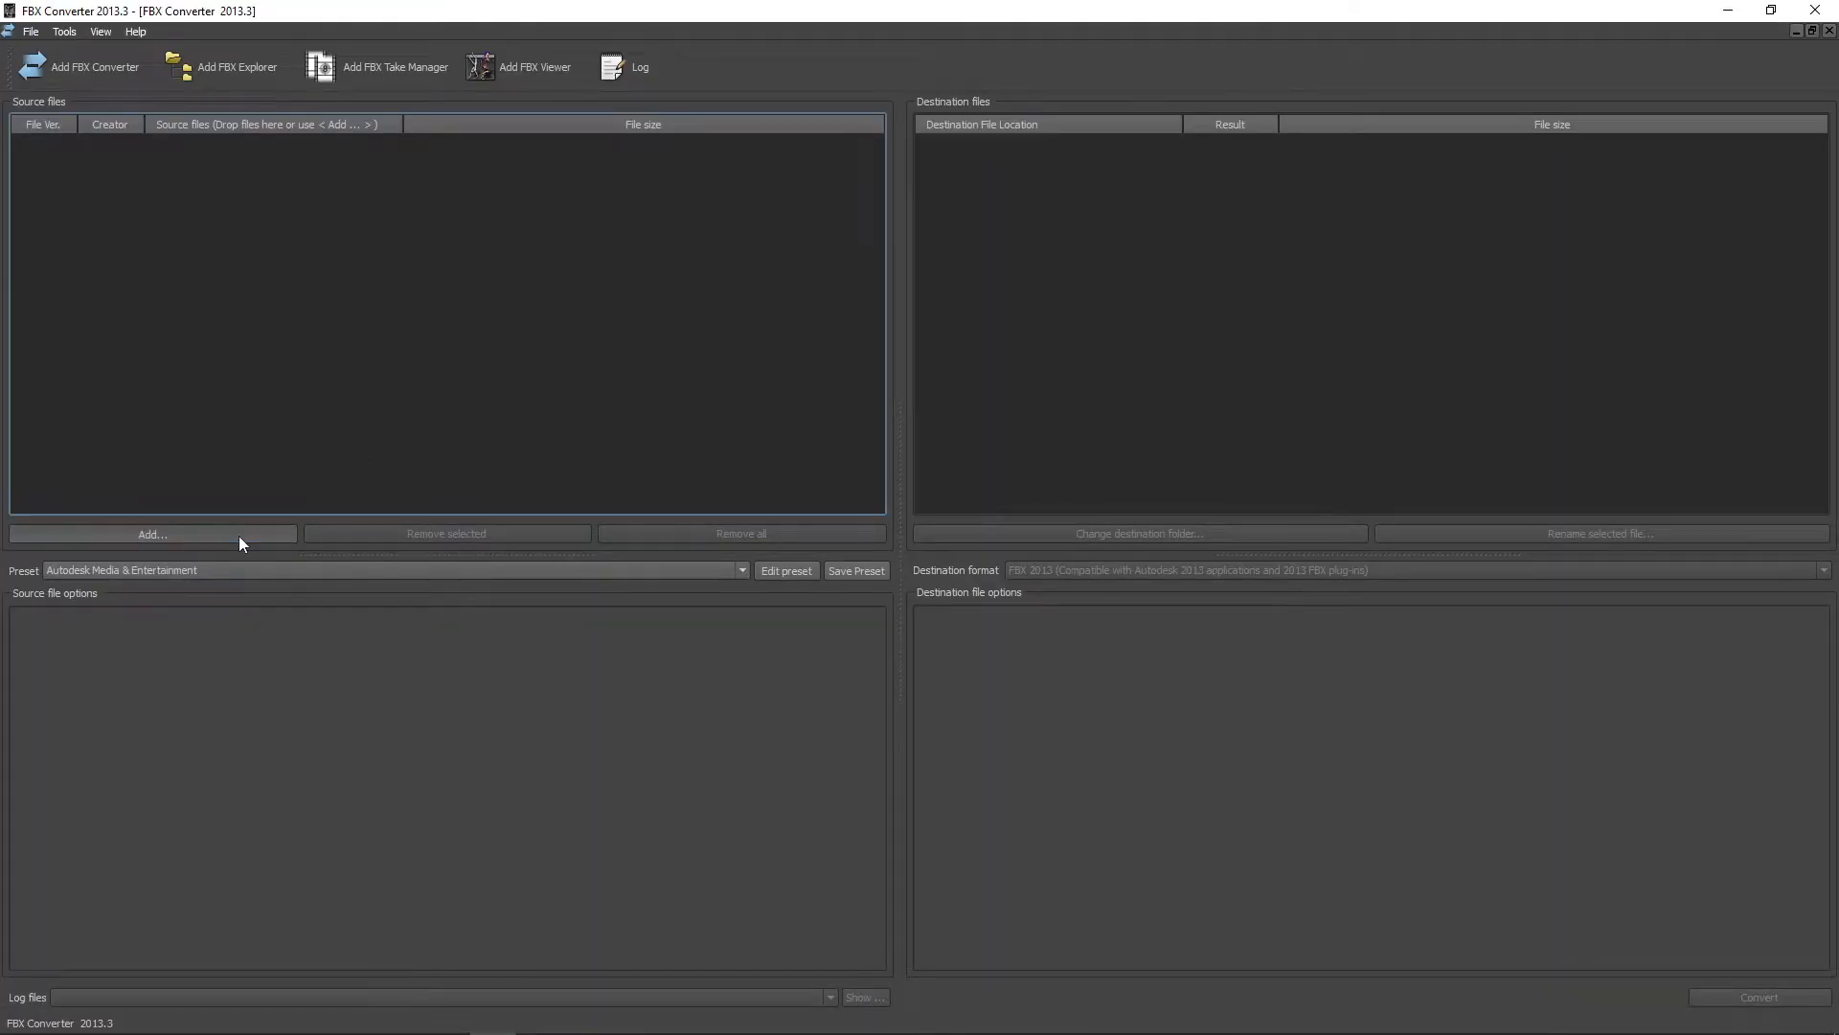
click(273, 159)
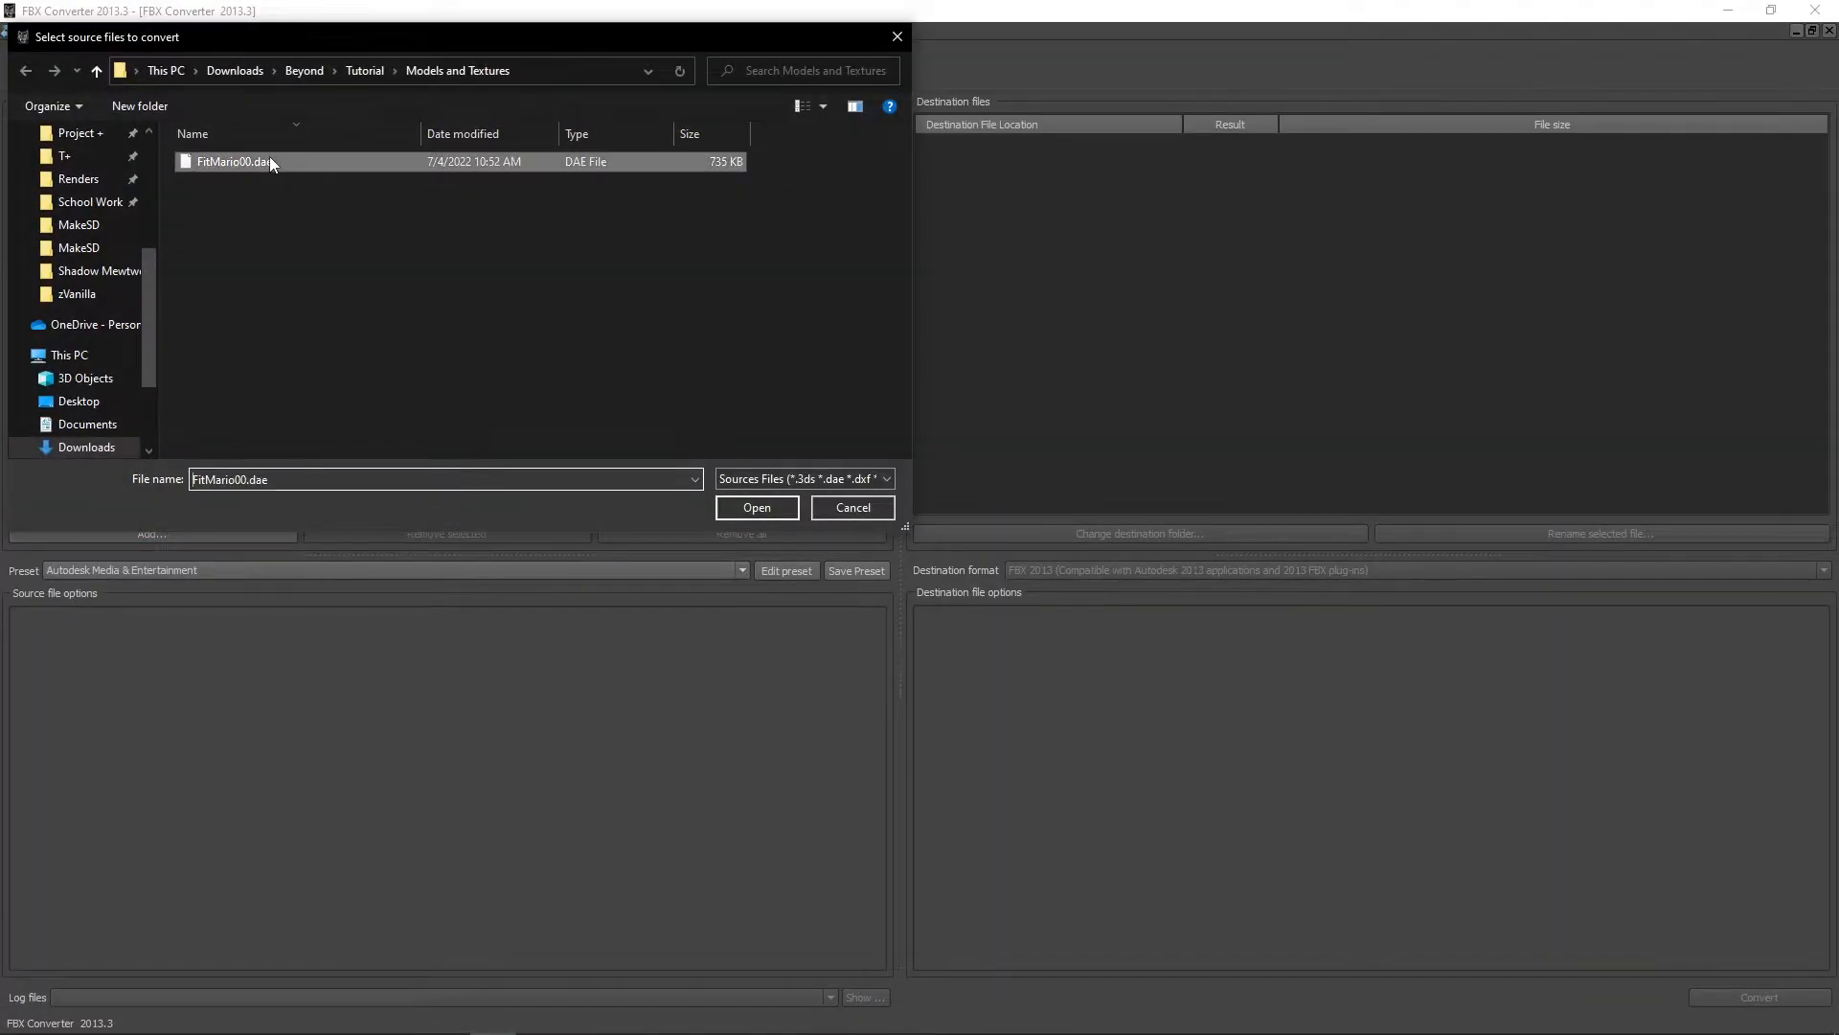
click(746, 513)
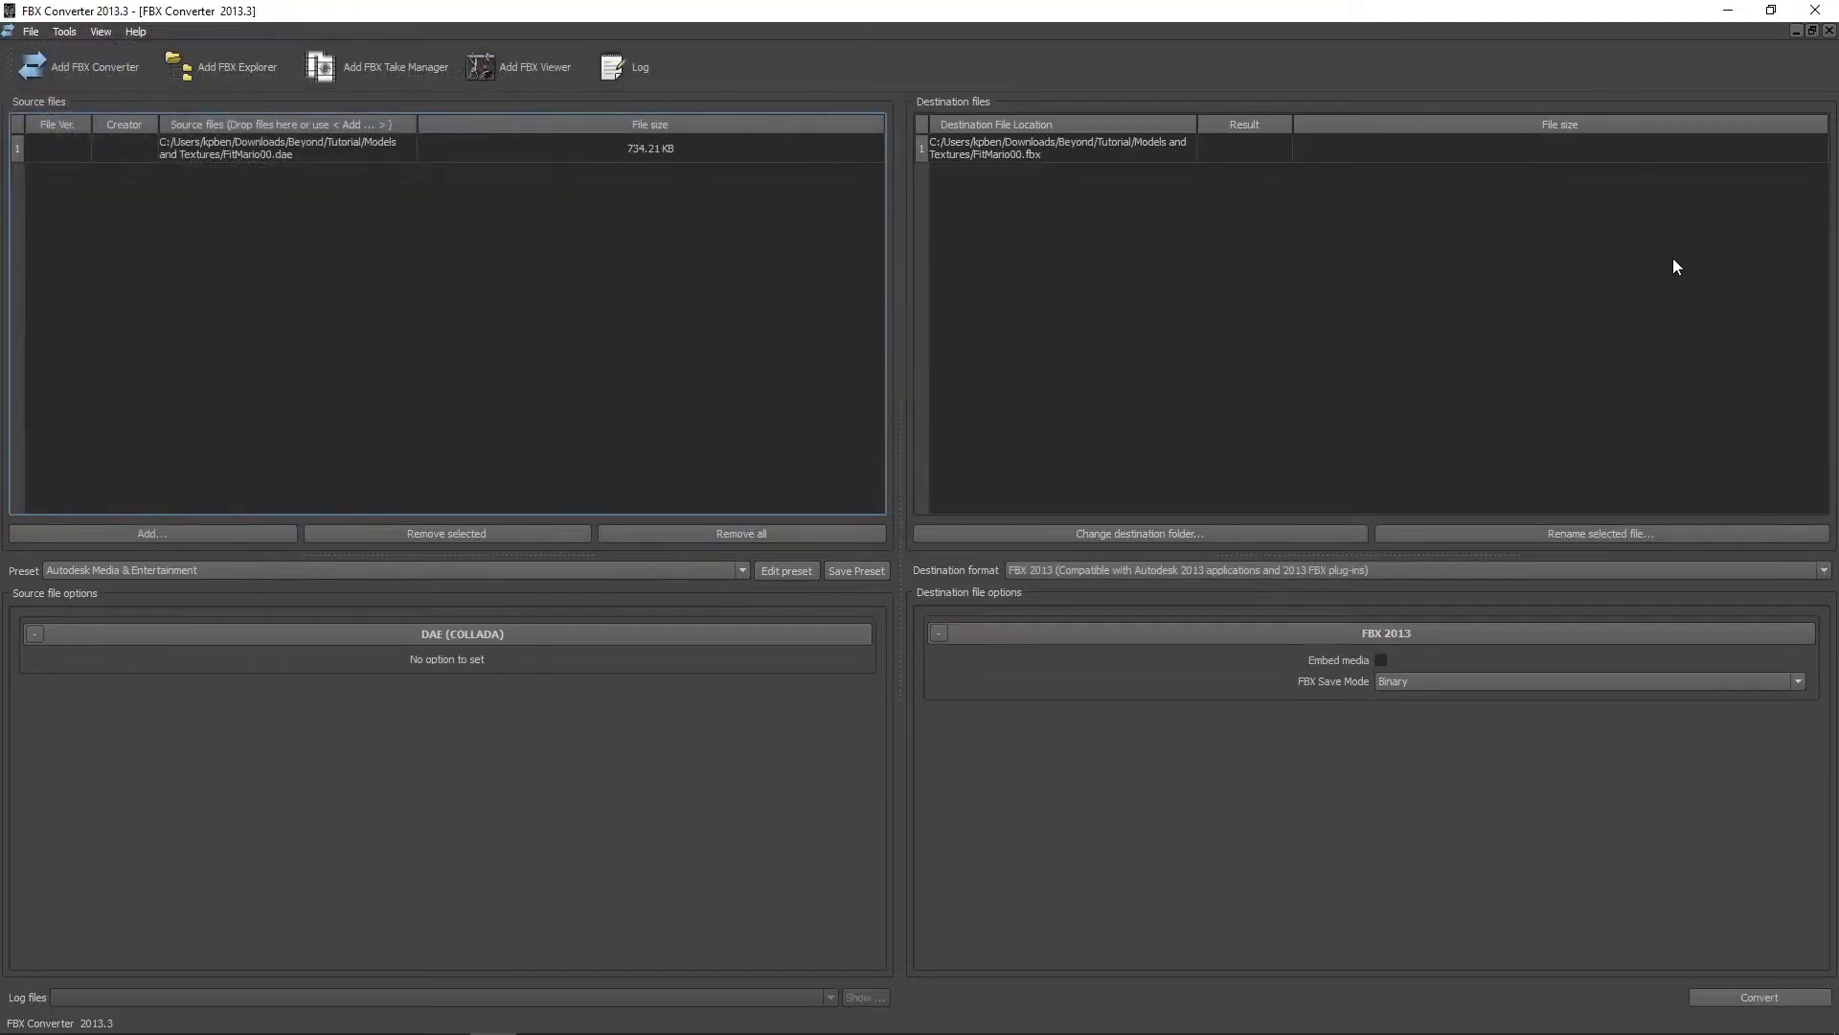
Step: Convert FitMario00.dae to FBX, switch to Blender, and import FitMario00.fbx from the Models and Textures folder
click(1734, 1000)
click(446, 1024)
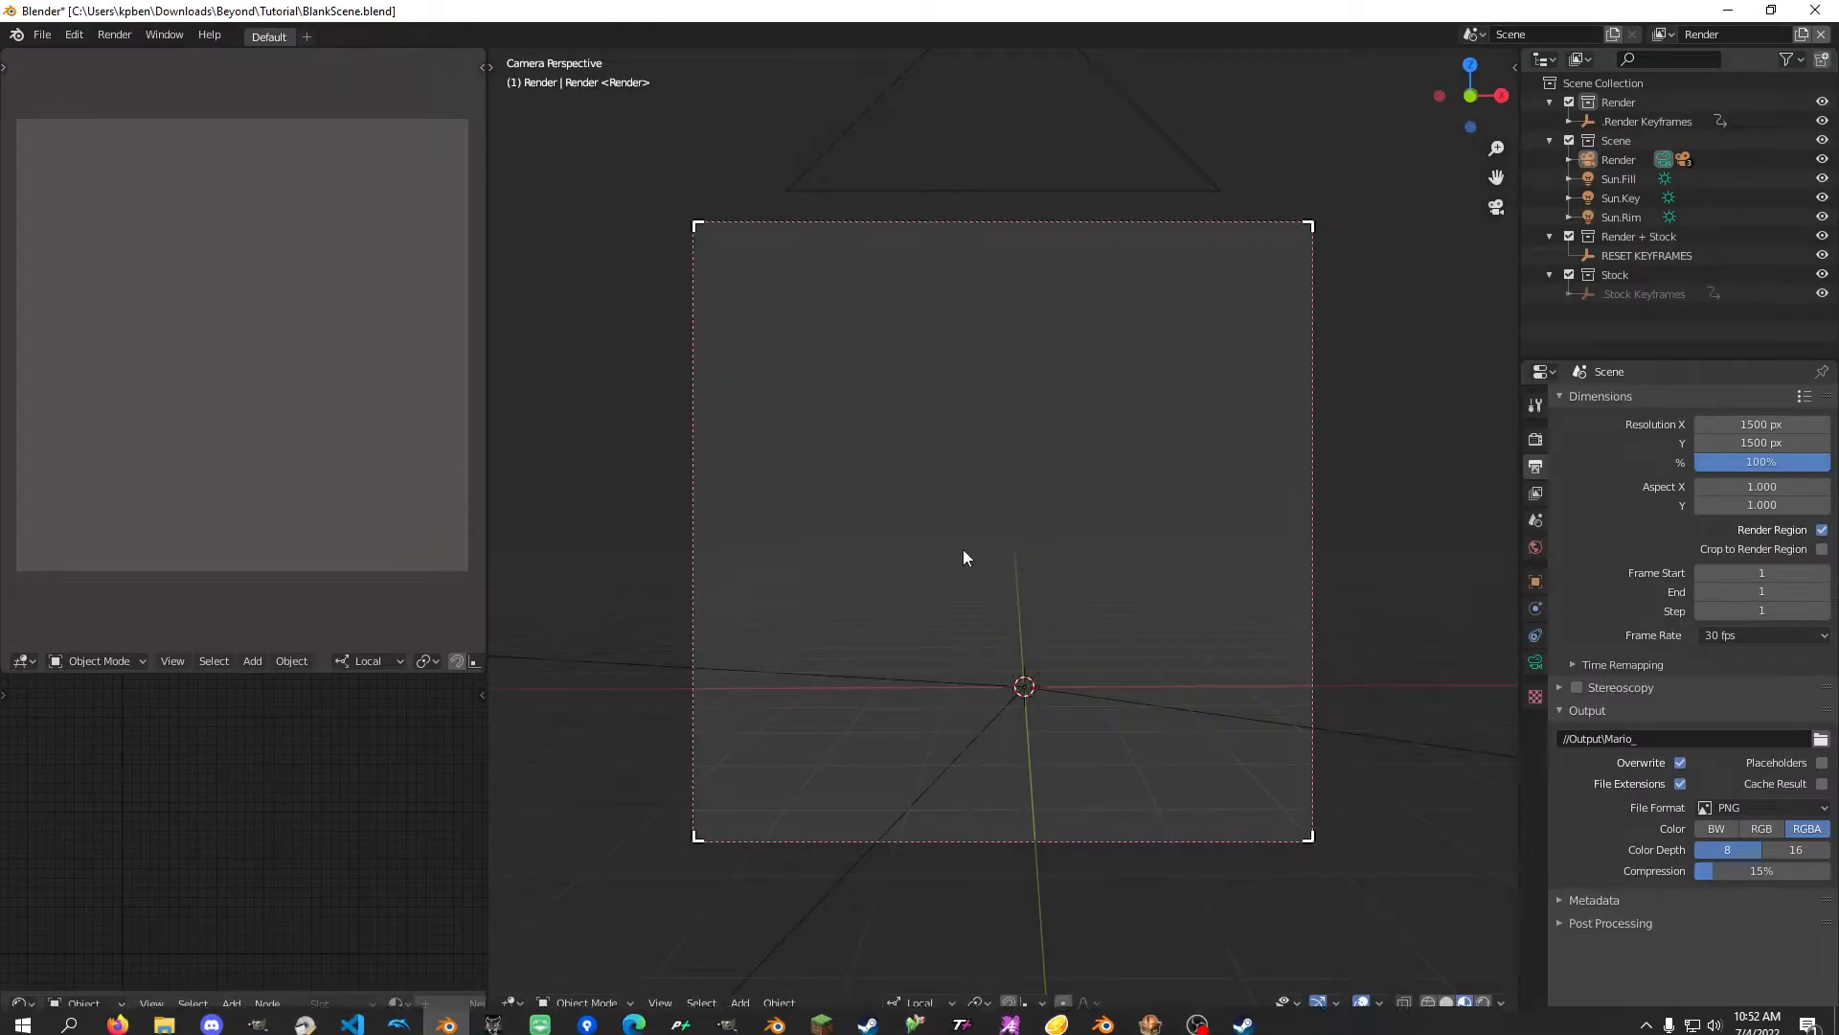
click(42, 36)
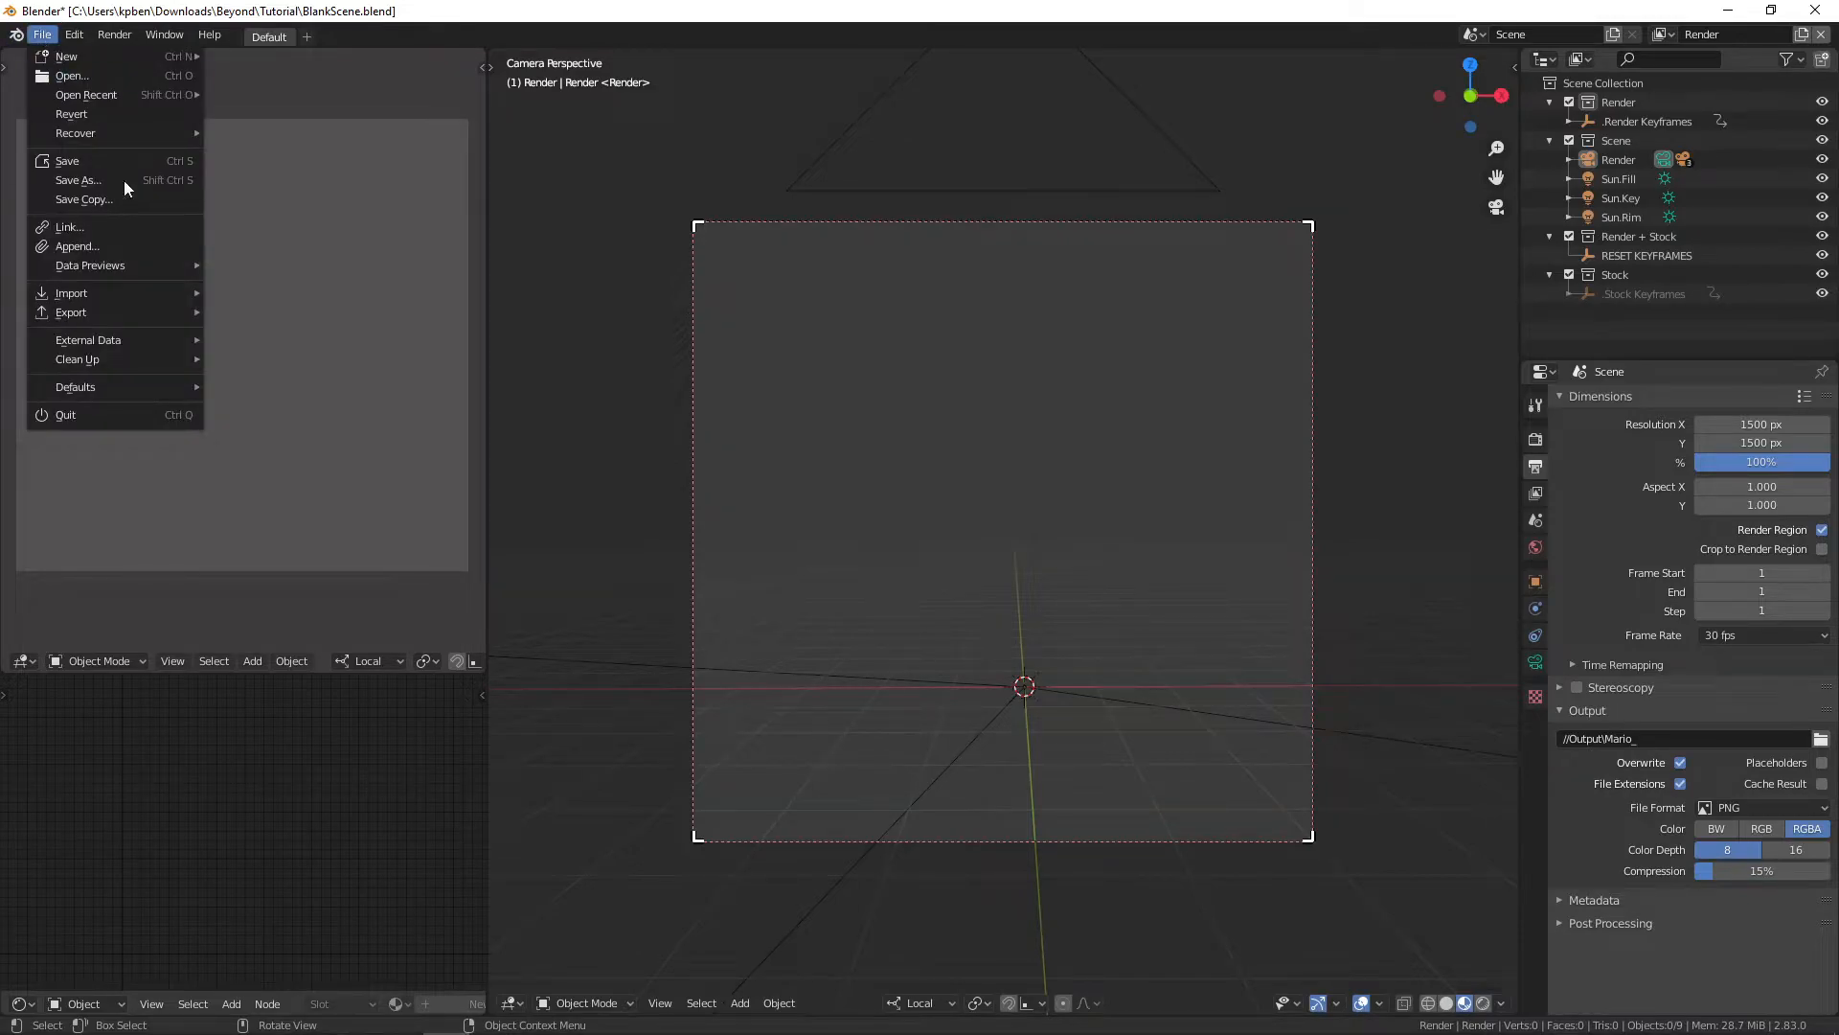
mouse_move(175, 292)
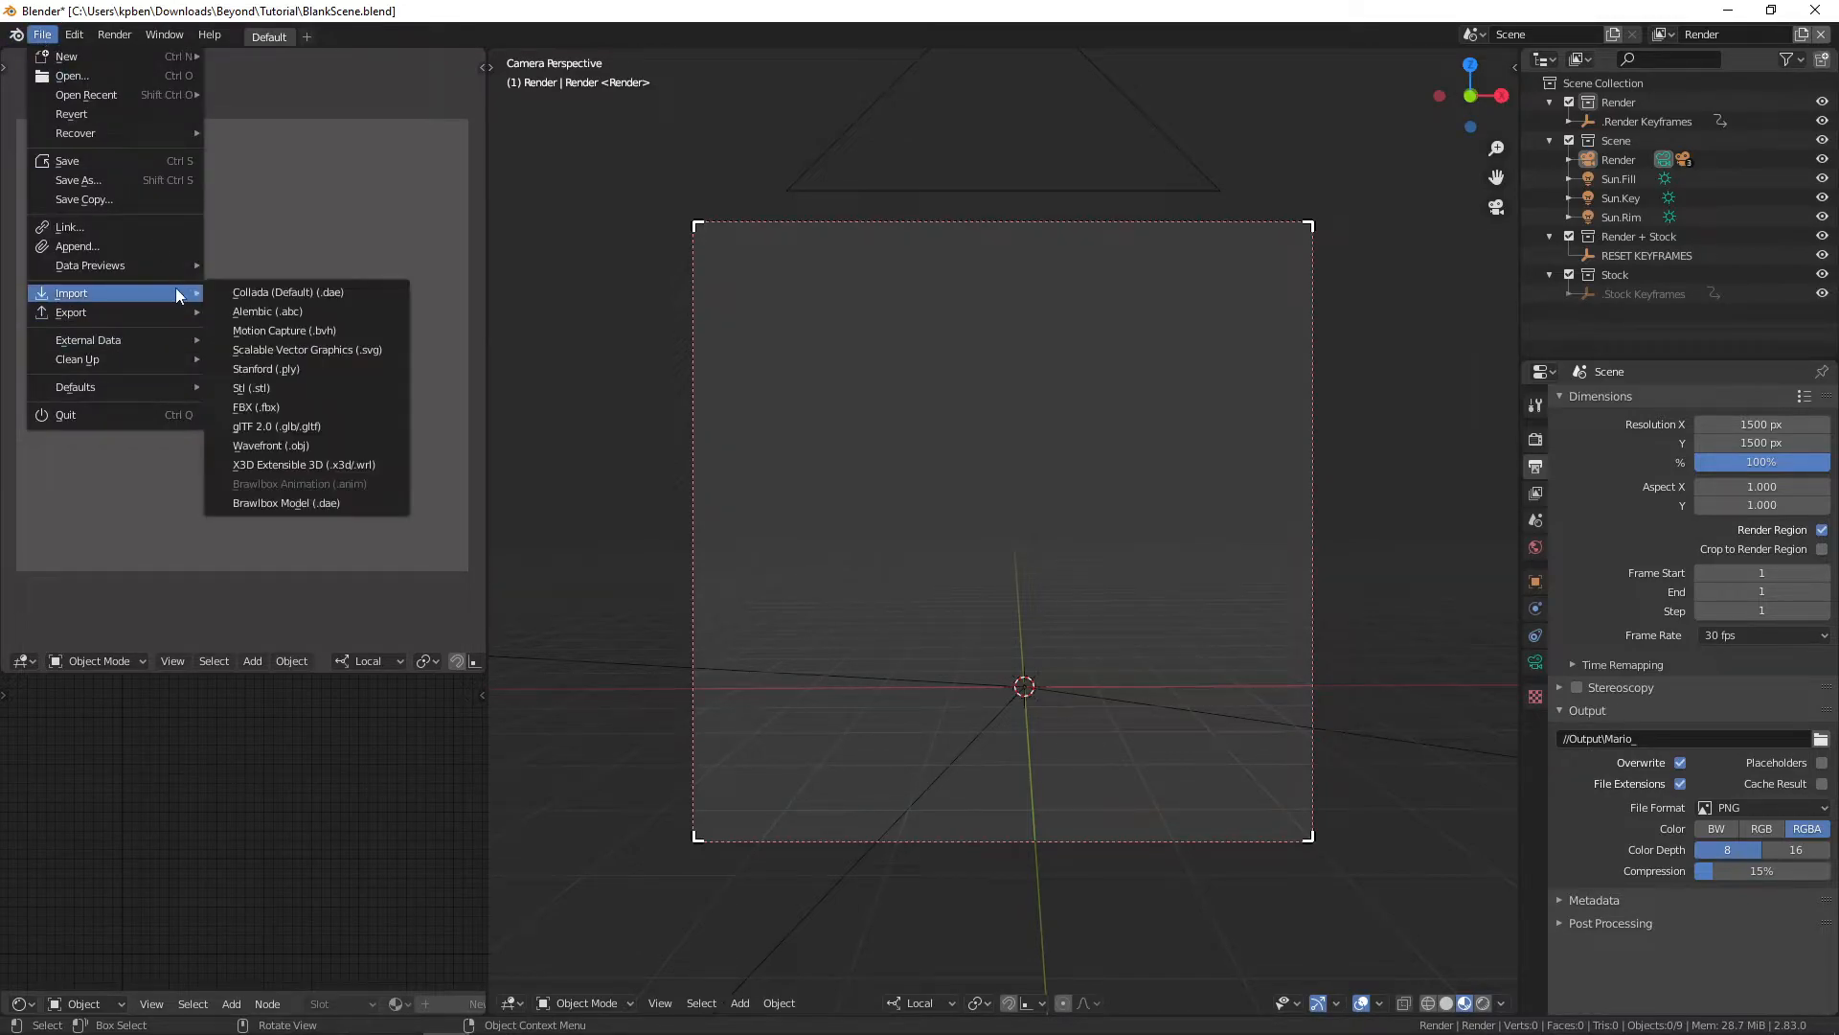
click(303, 404)
double_click(732, 395)
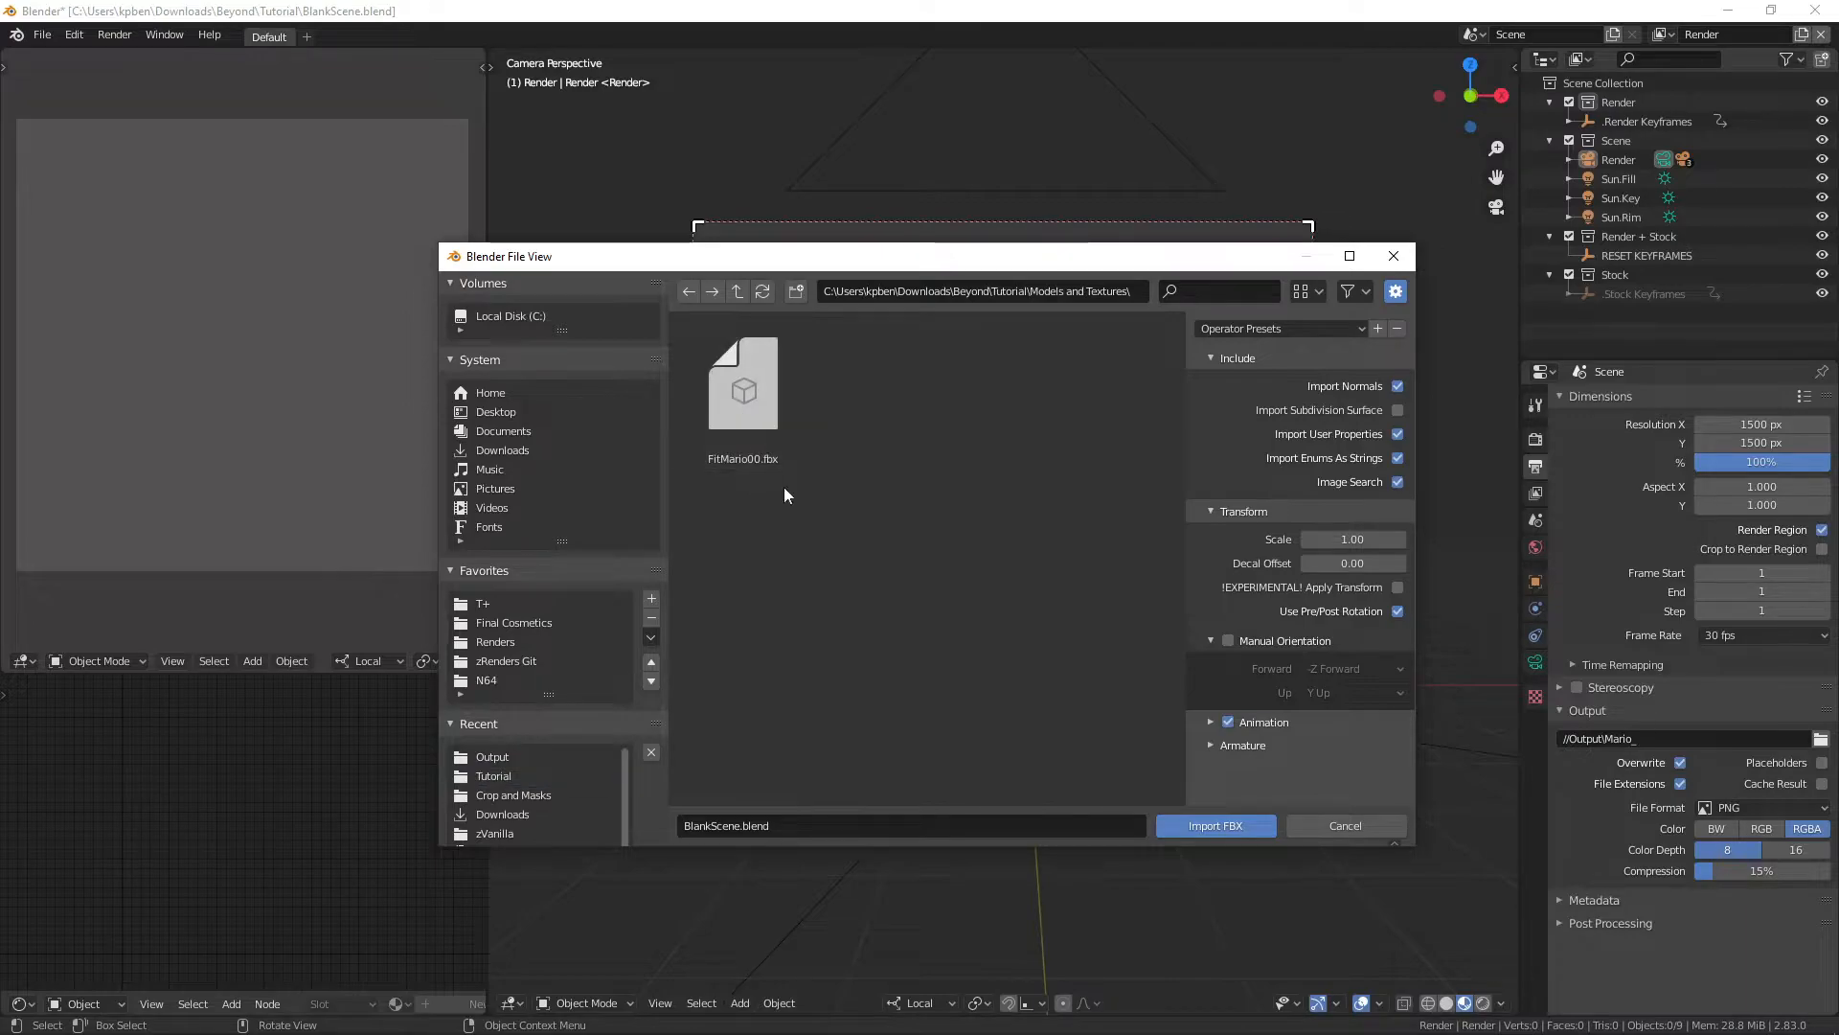
click(764, 422)
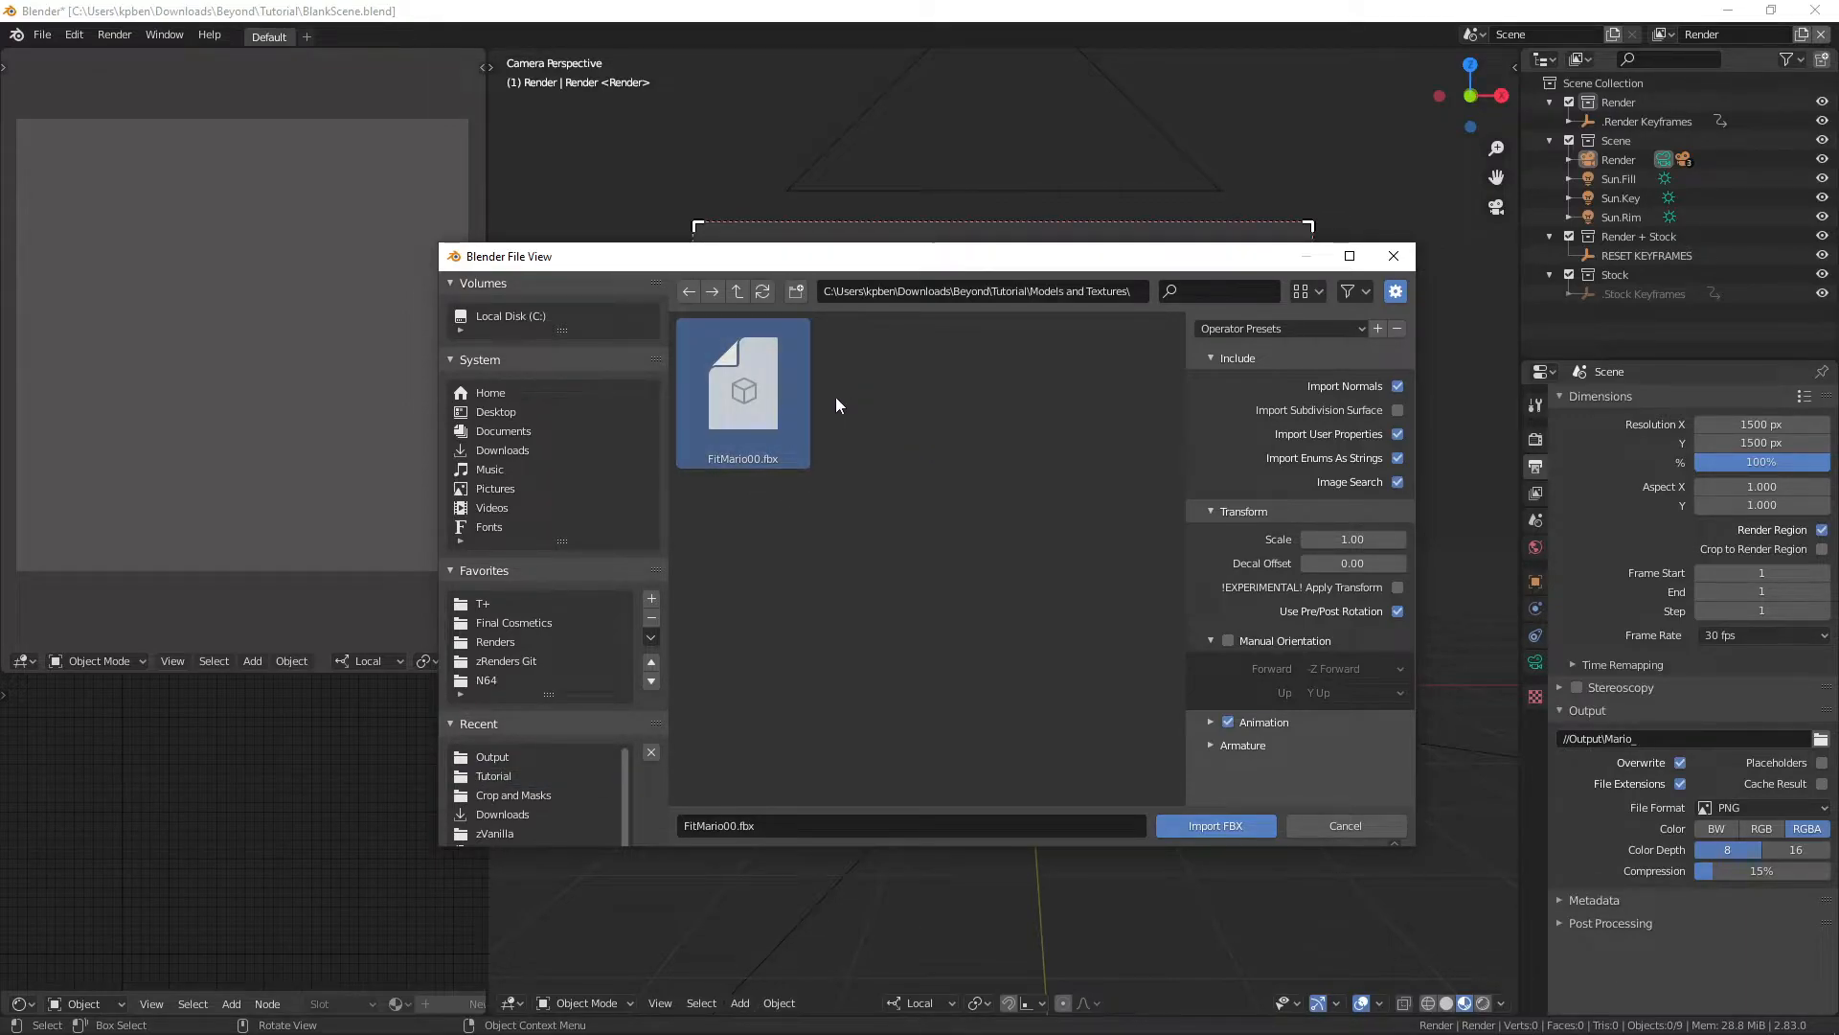
click(1215, 826)
Step: Set the imported Mario armature's X, Y and Z scale to 0.2
click(1629, 142)
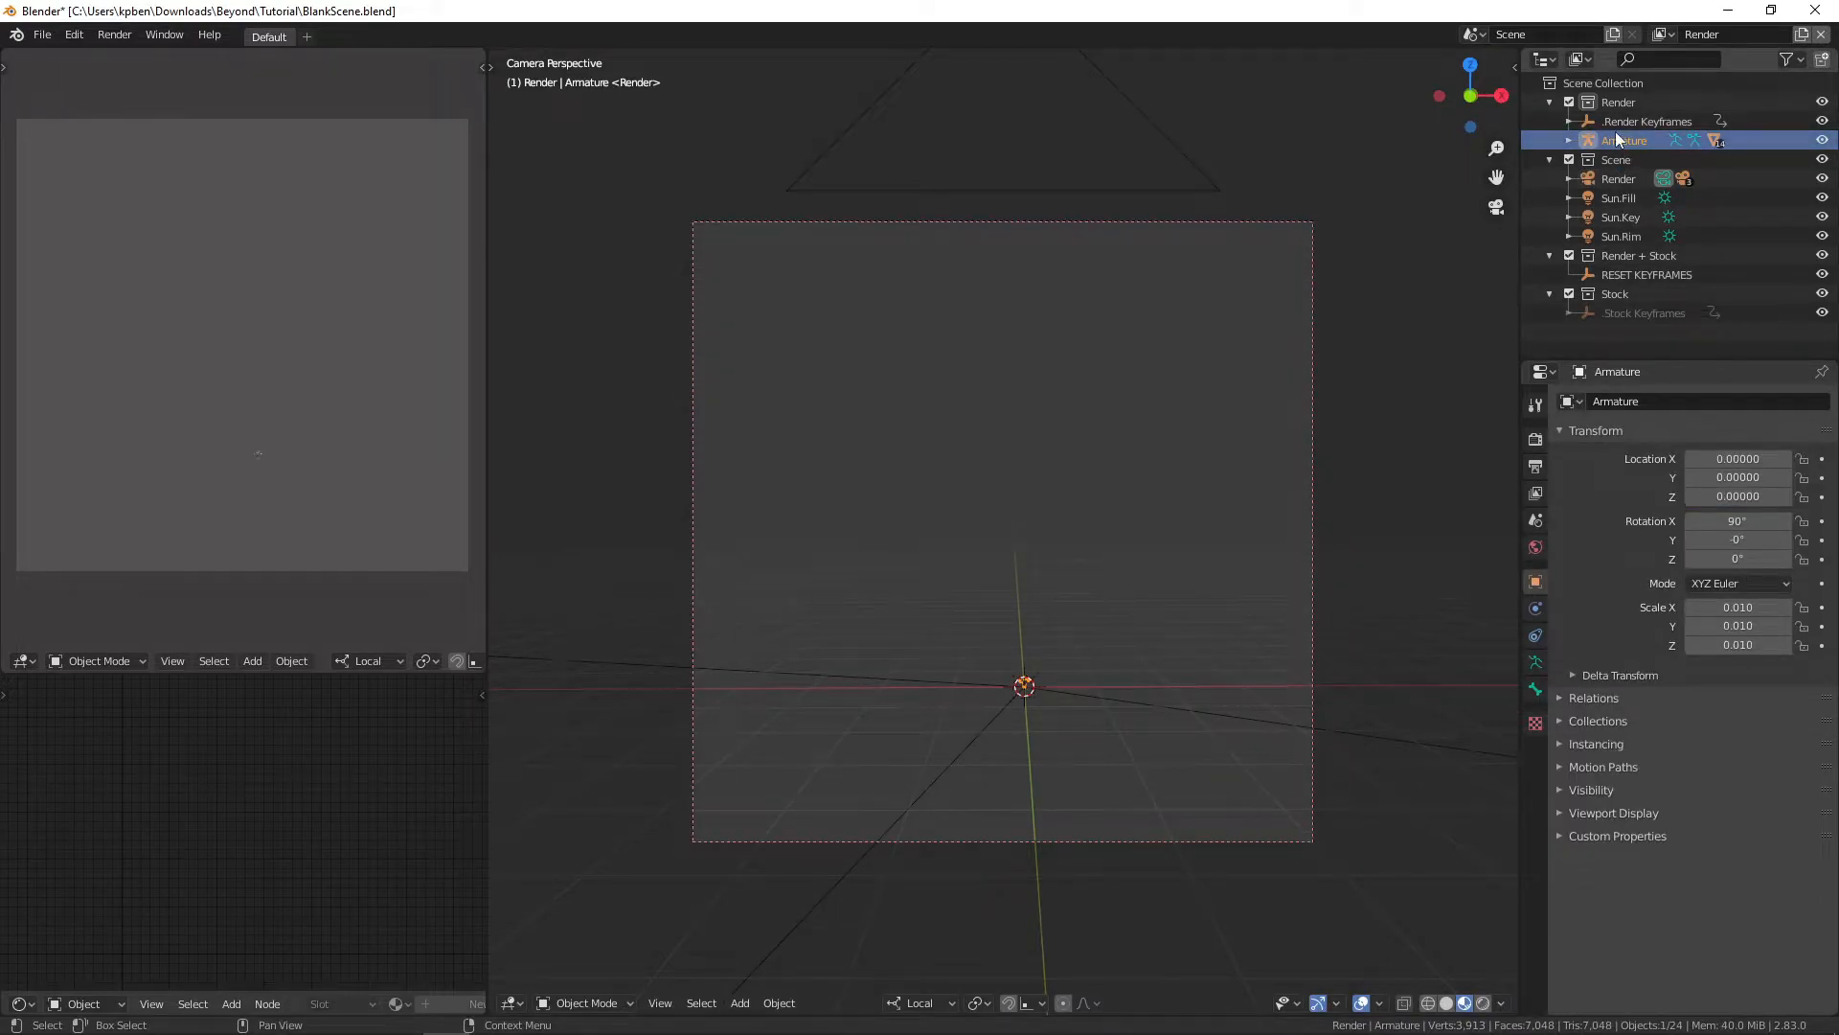
click(1738, 607)
text(0.2)
key(Return)
click(1738, 626)
text(0.2)
key(Return)
click(1745, 646)
text(0.2)
key(Return)
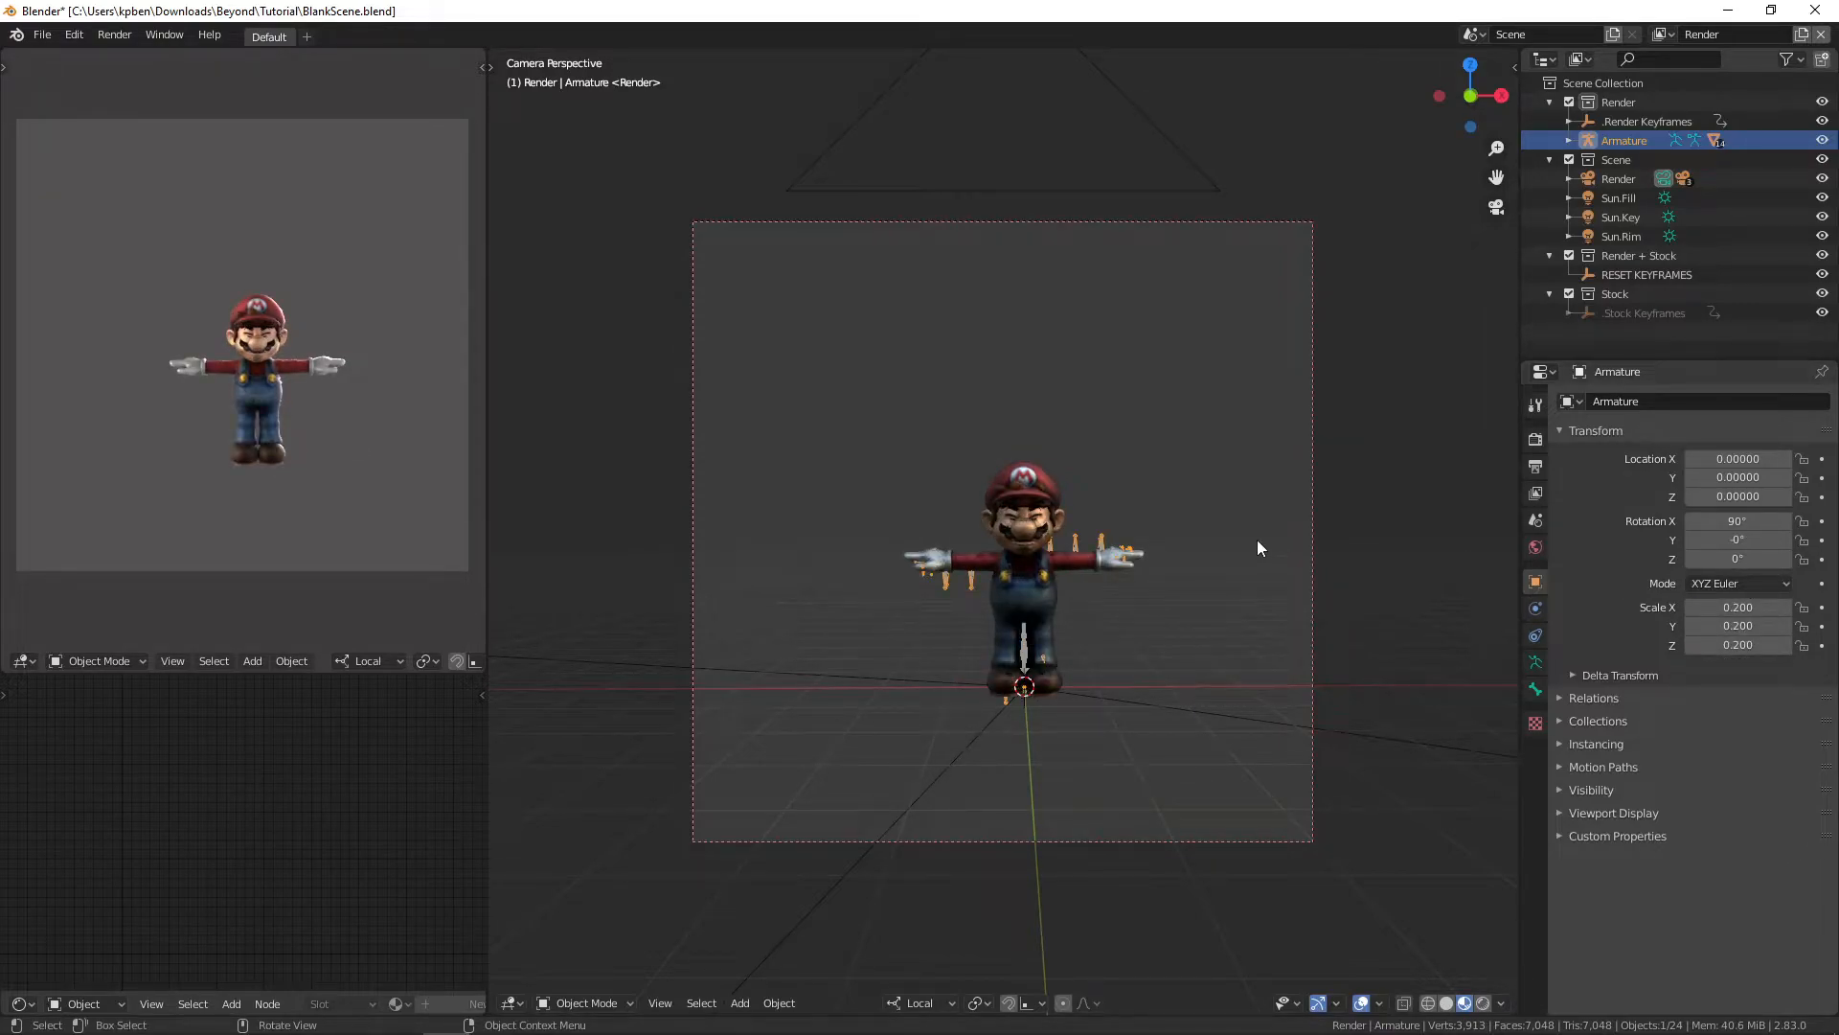
Step: Resize the Mario armature freehand within the camera frame to a uniform scale of about 0.304
key(s)
click(1177, 610)
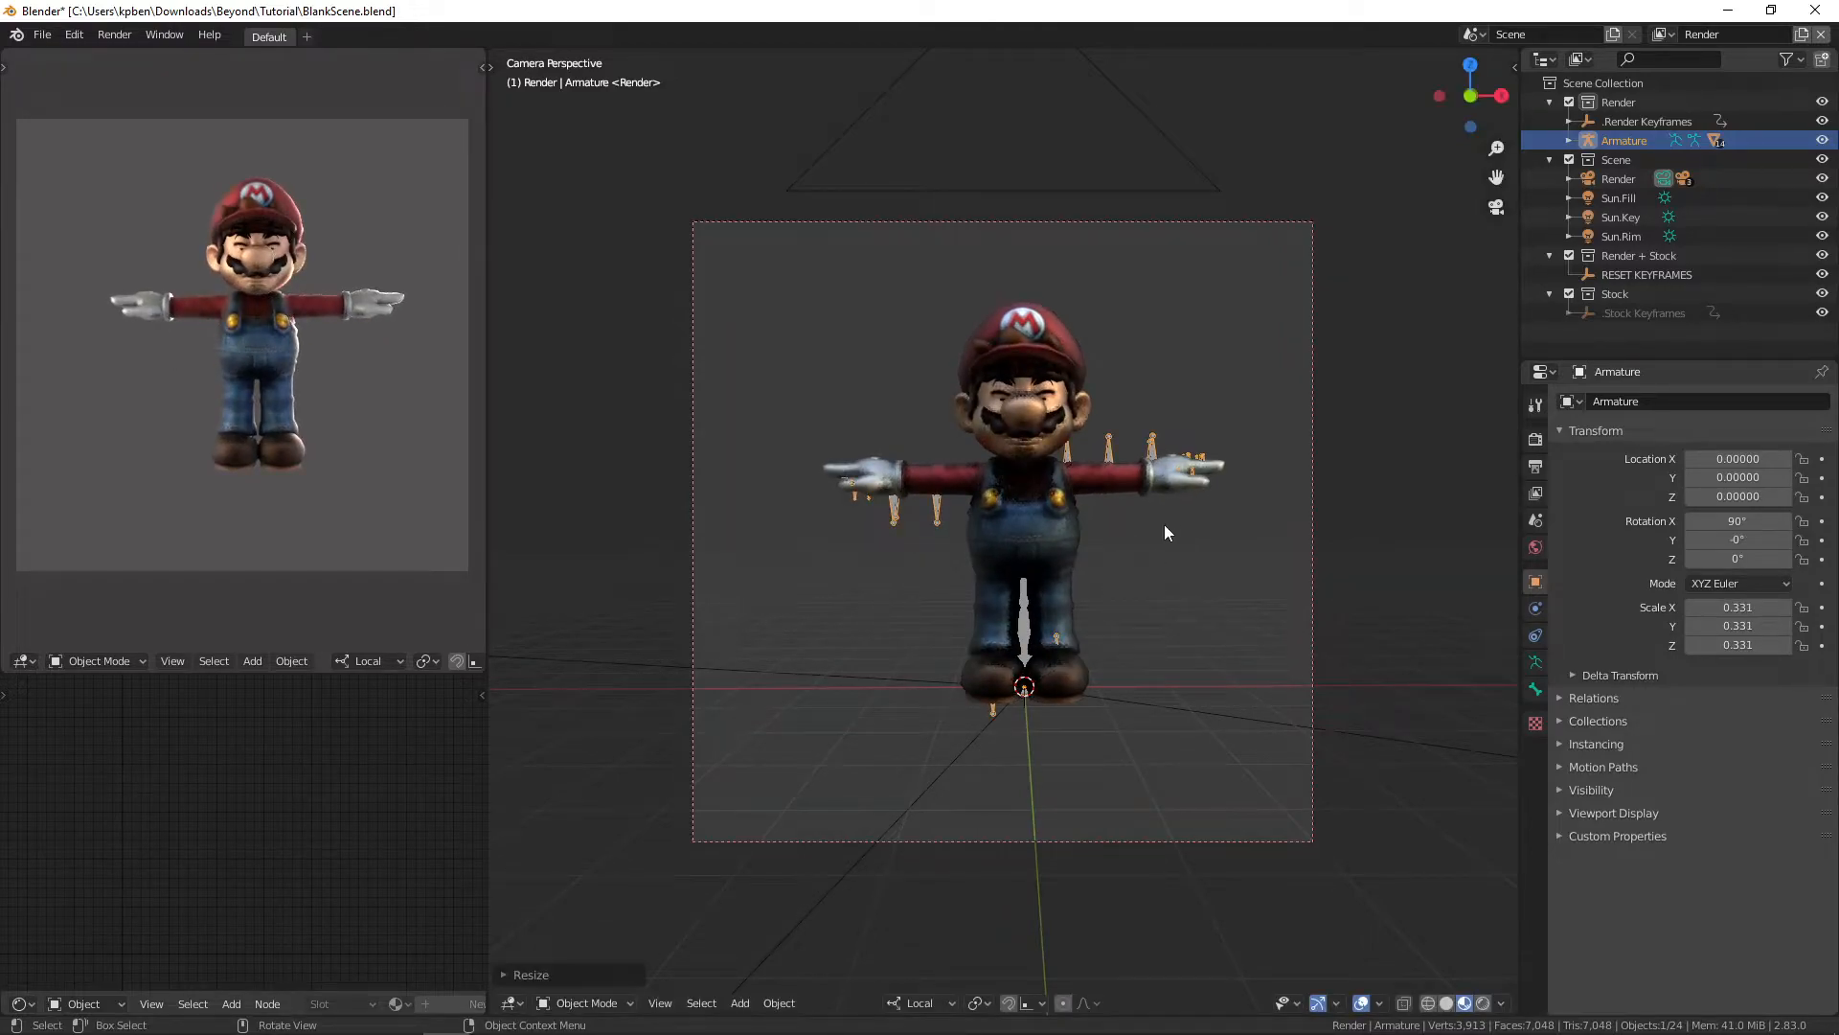
key(s)
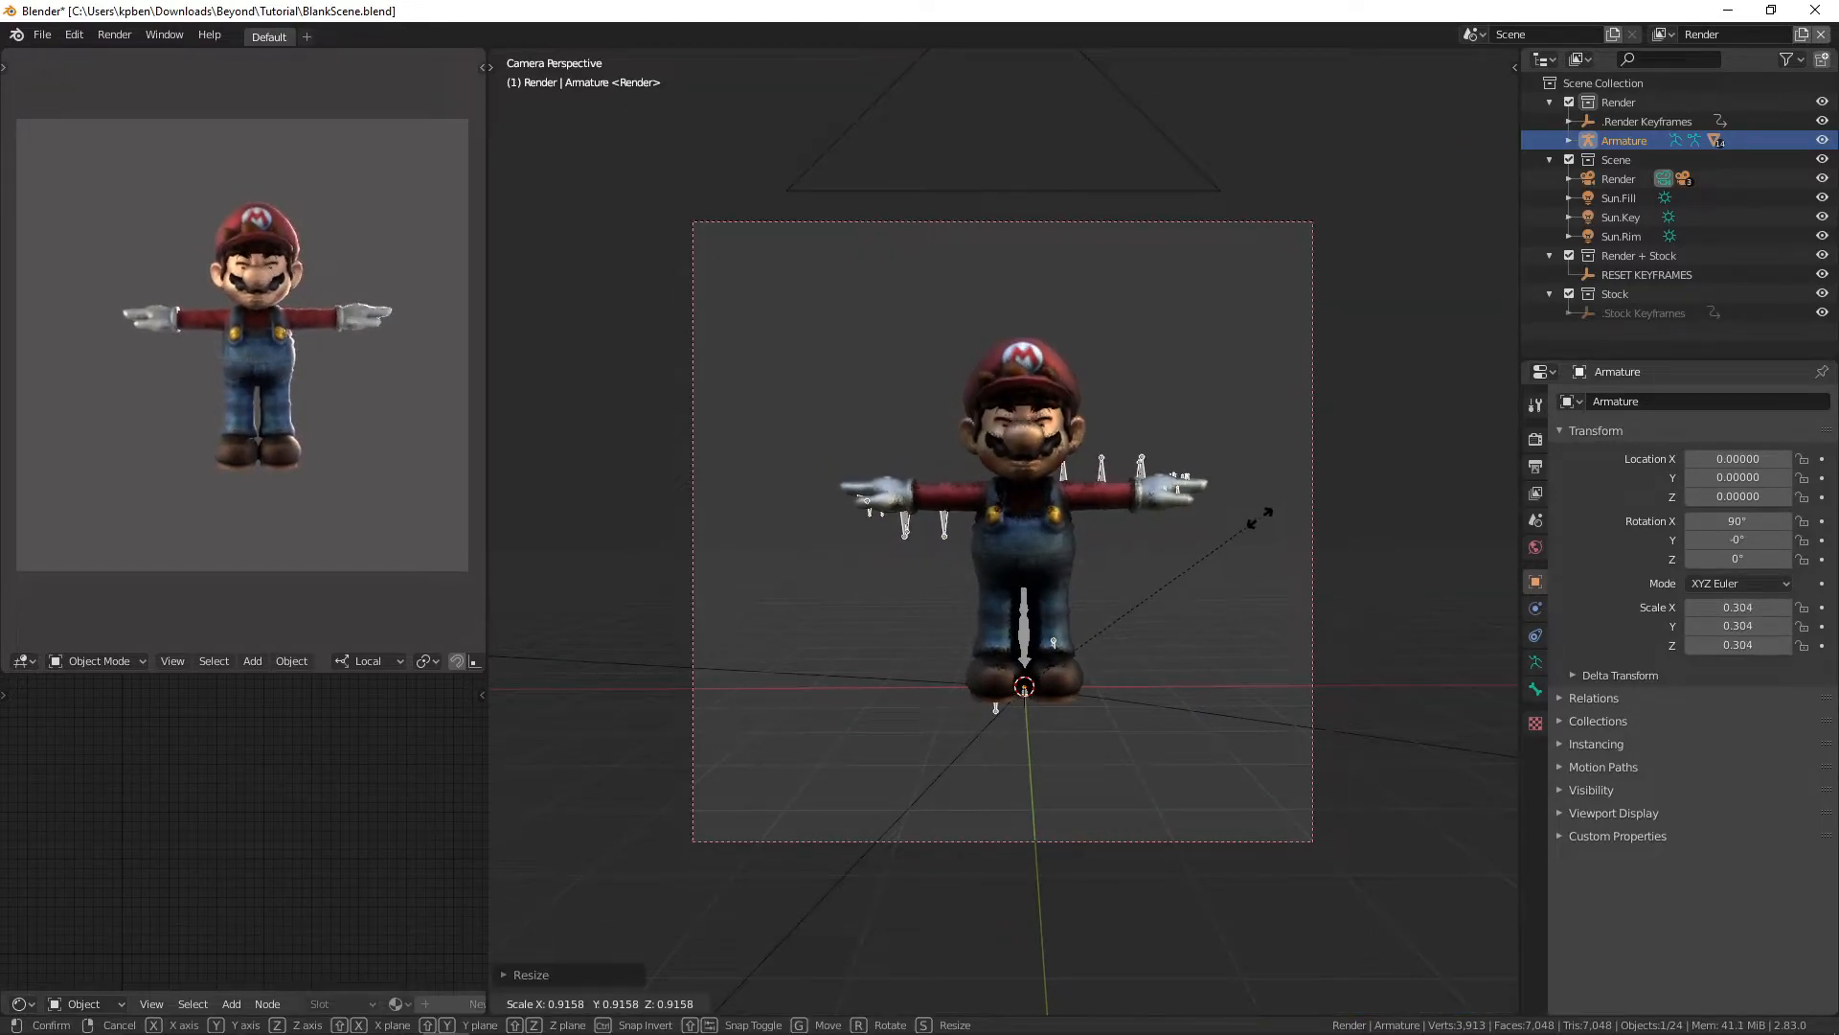
click(1261, 517)
Step: Set the Mario armature's X, Y and Z scale to 0.3 and deselect it
click(1736, 608)
text(.3)
key(Return)
click(1736, 627)
text(.3)
key(Return)
click(1735, 645)
text(.3)
key(Return)
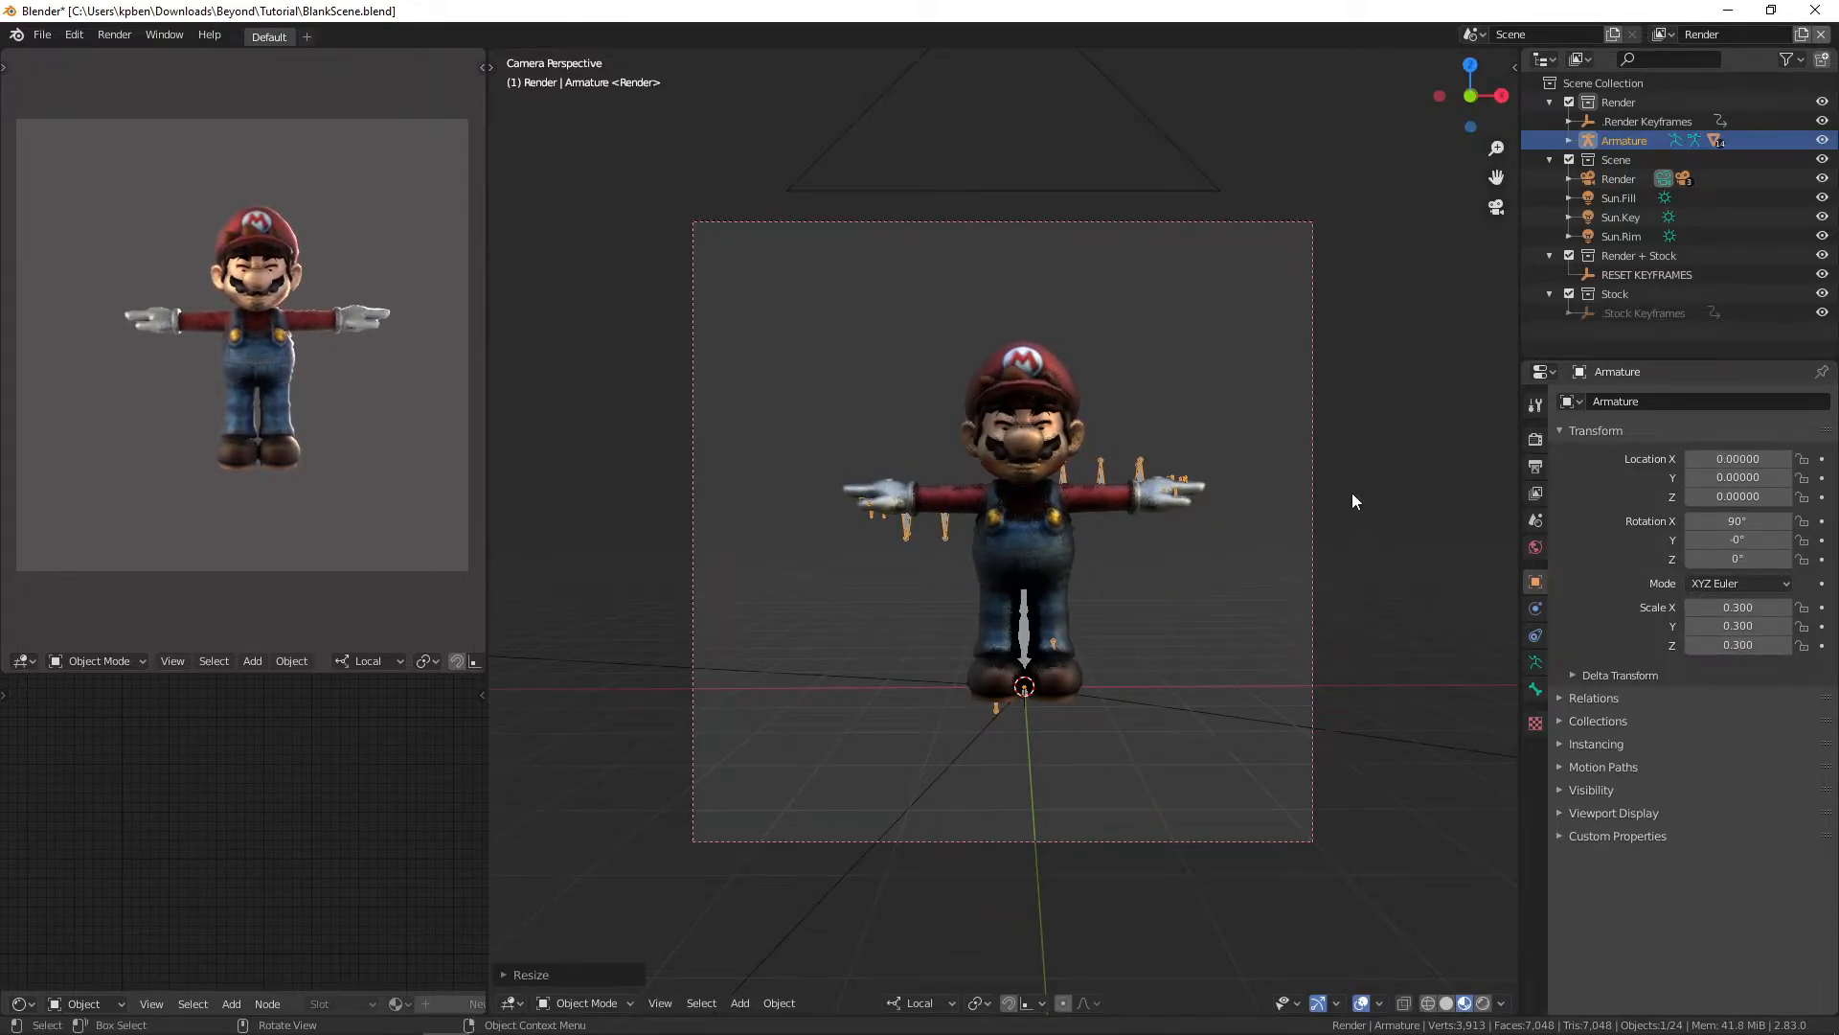
click(1258, 176)
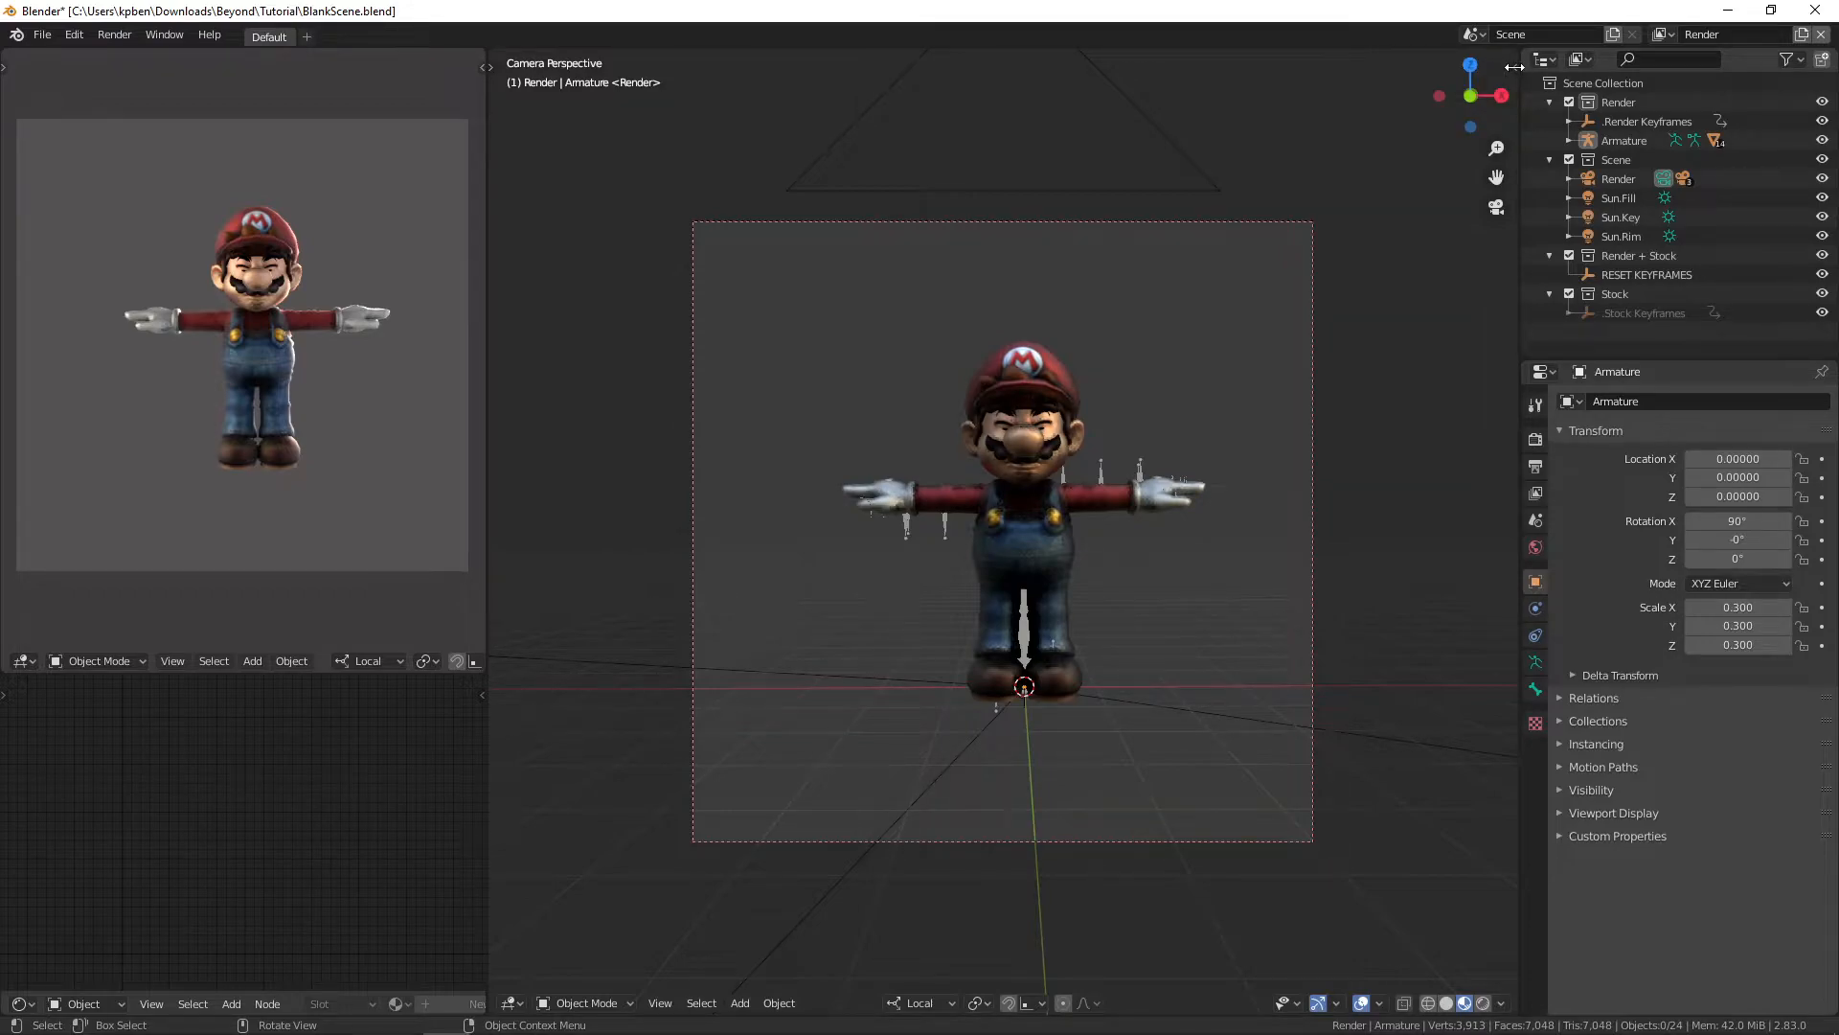
Step: Select the armature's hierarchy without the armature itself and batch-fix the materials of all Mario meshes
key(n)
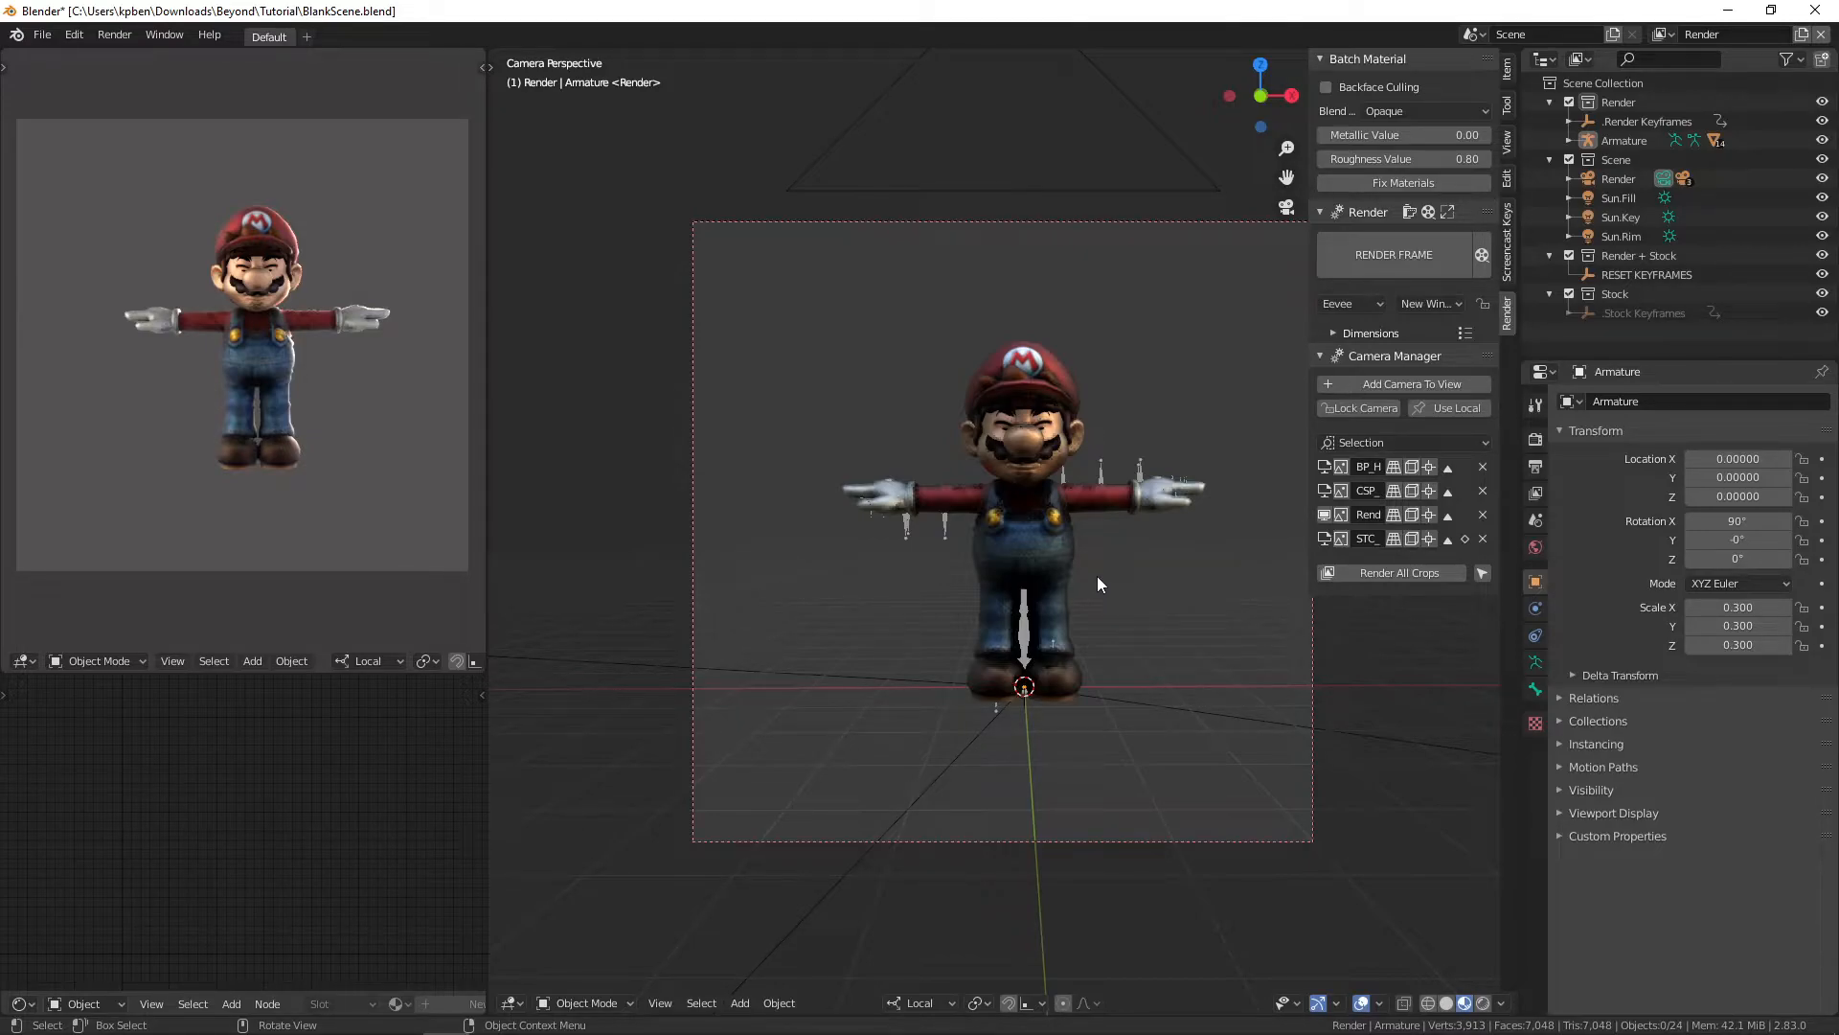
click(1569, 140)
right_click(1609, 136)
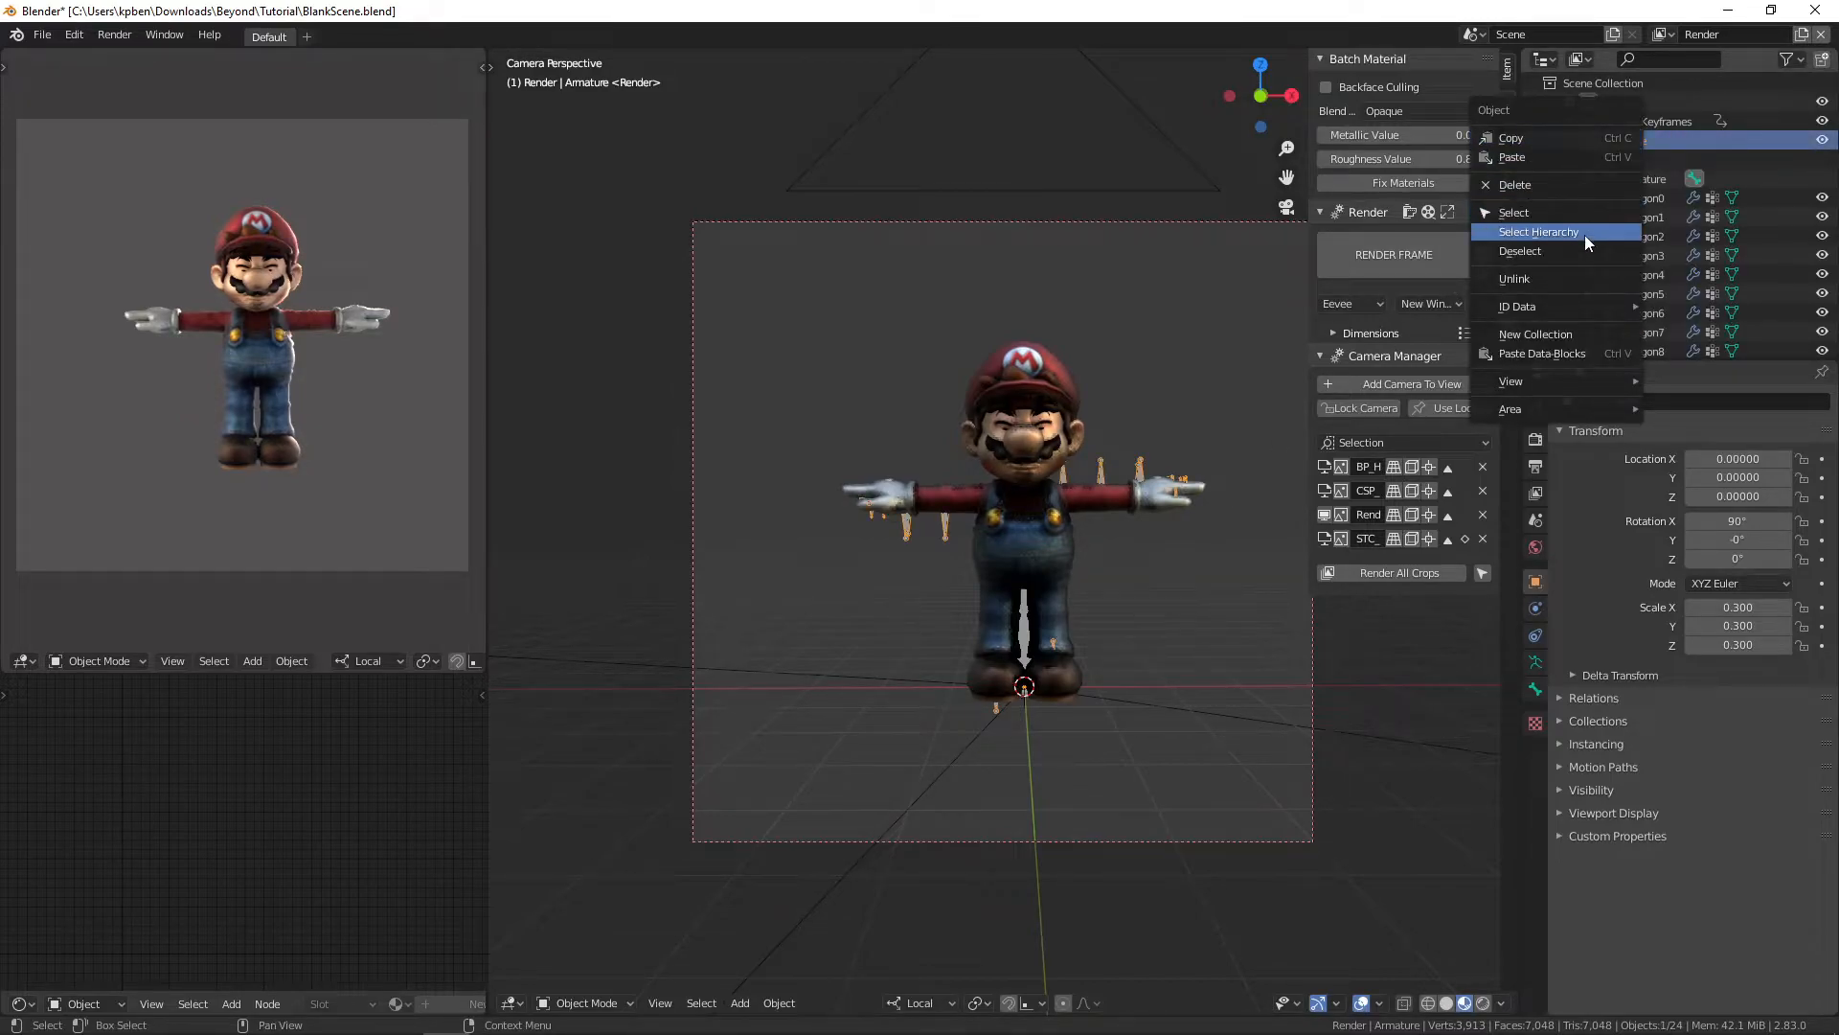
click(1585, 234)
ctrl+click(1632, 142)
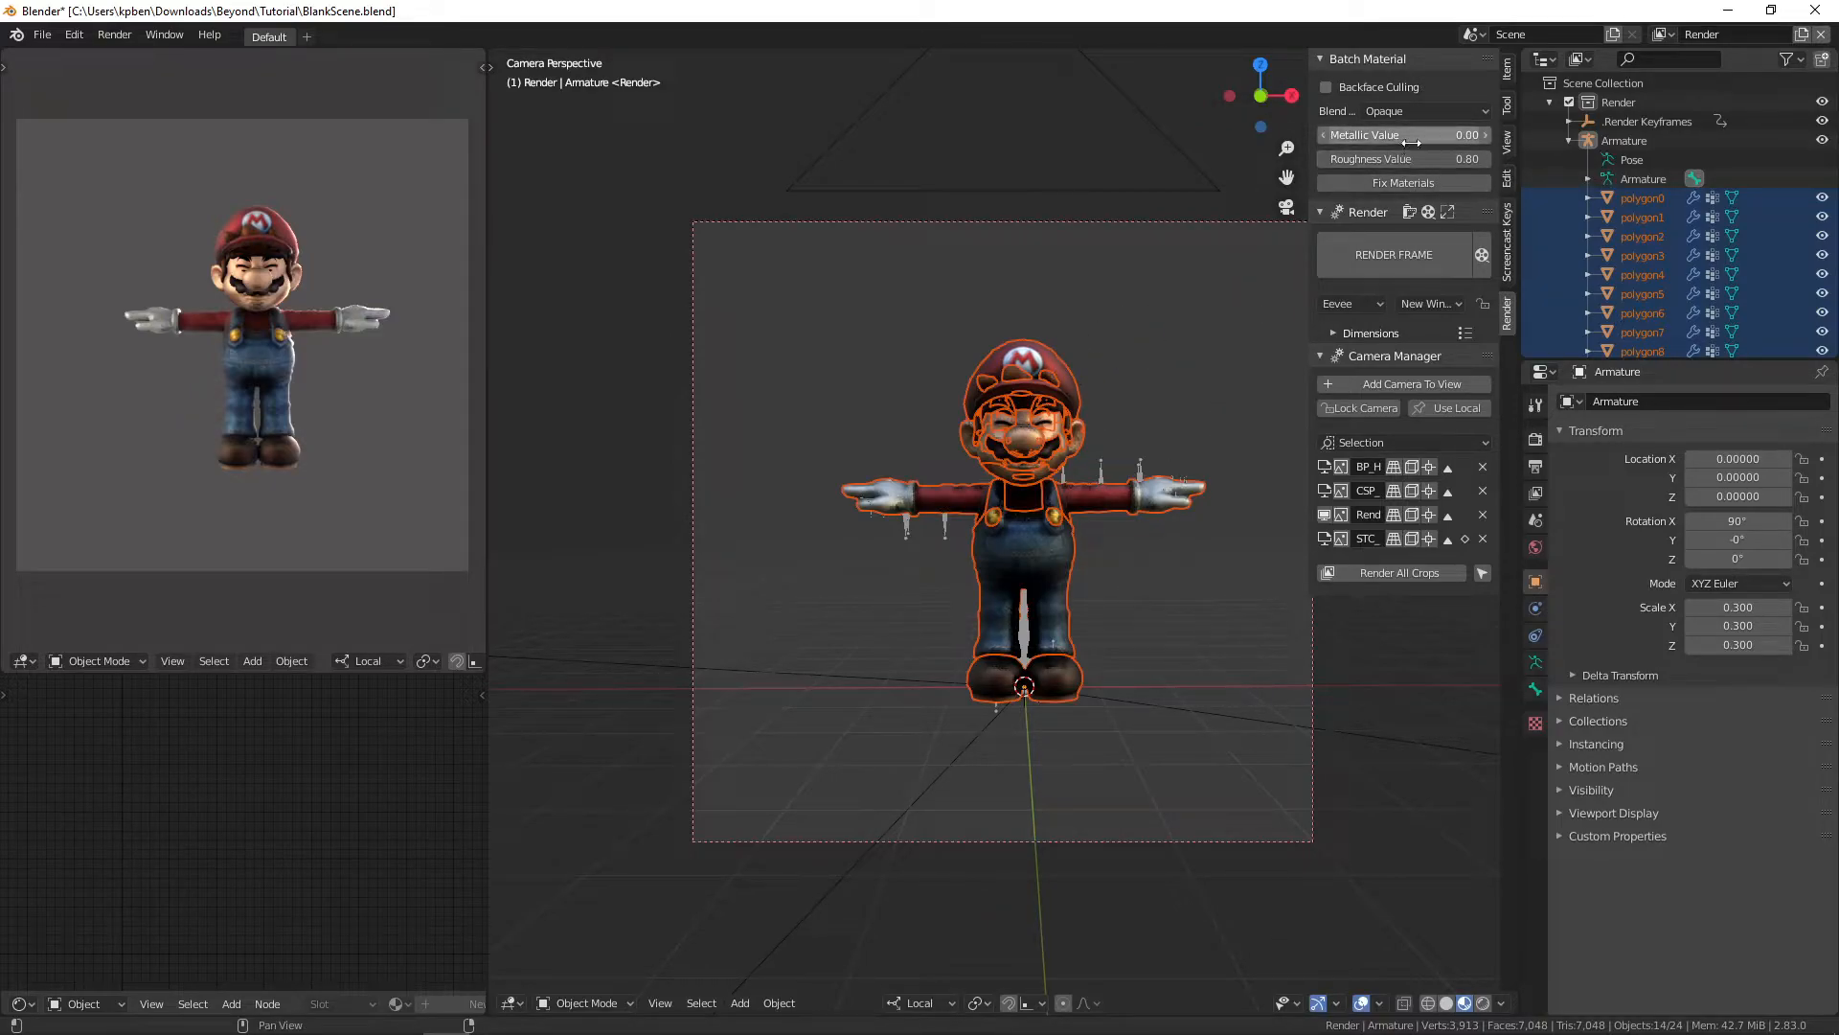
click(1417, 111)
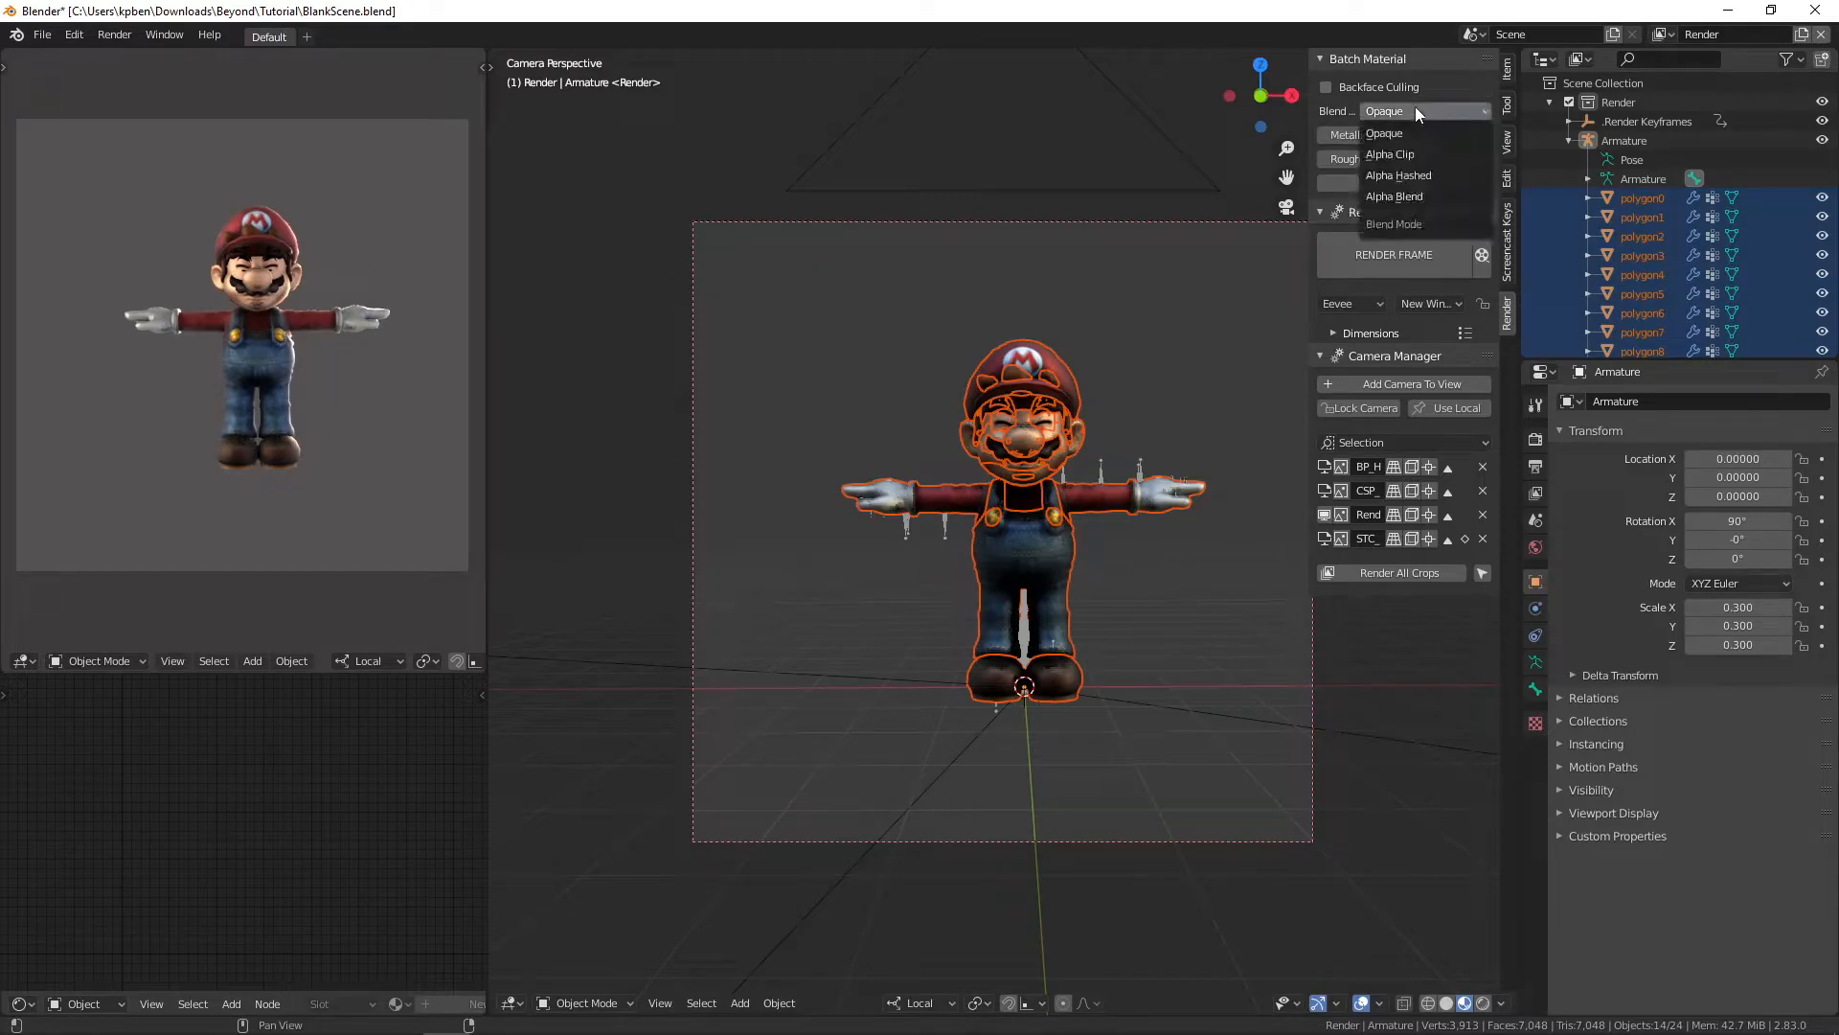
click(1349, 85)
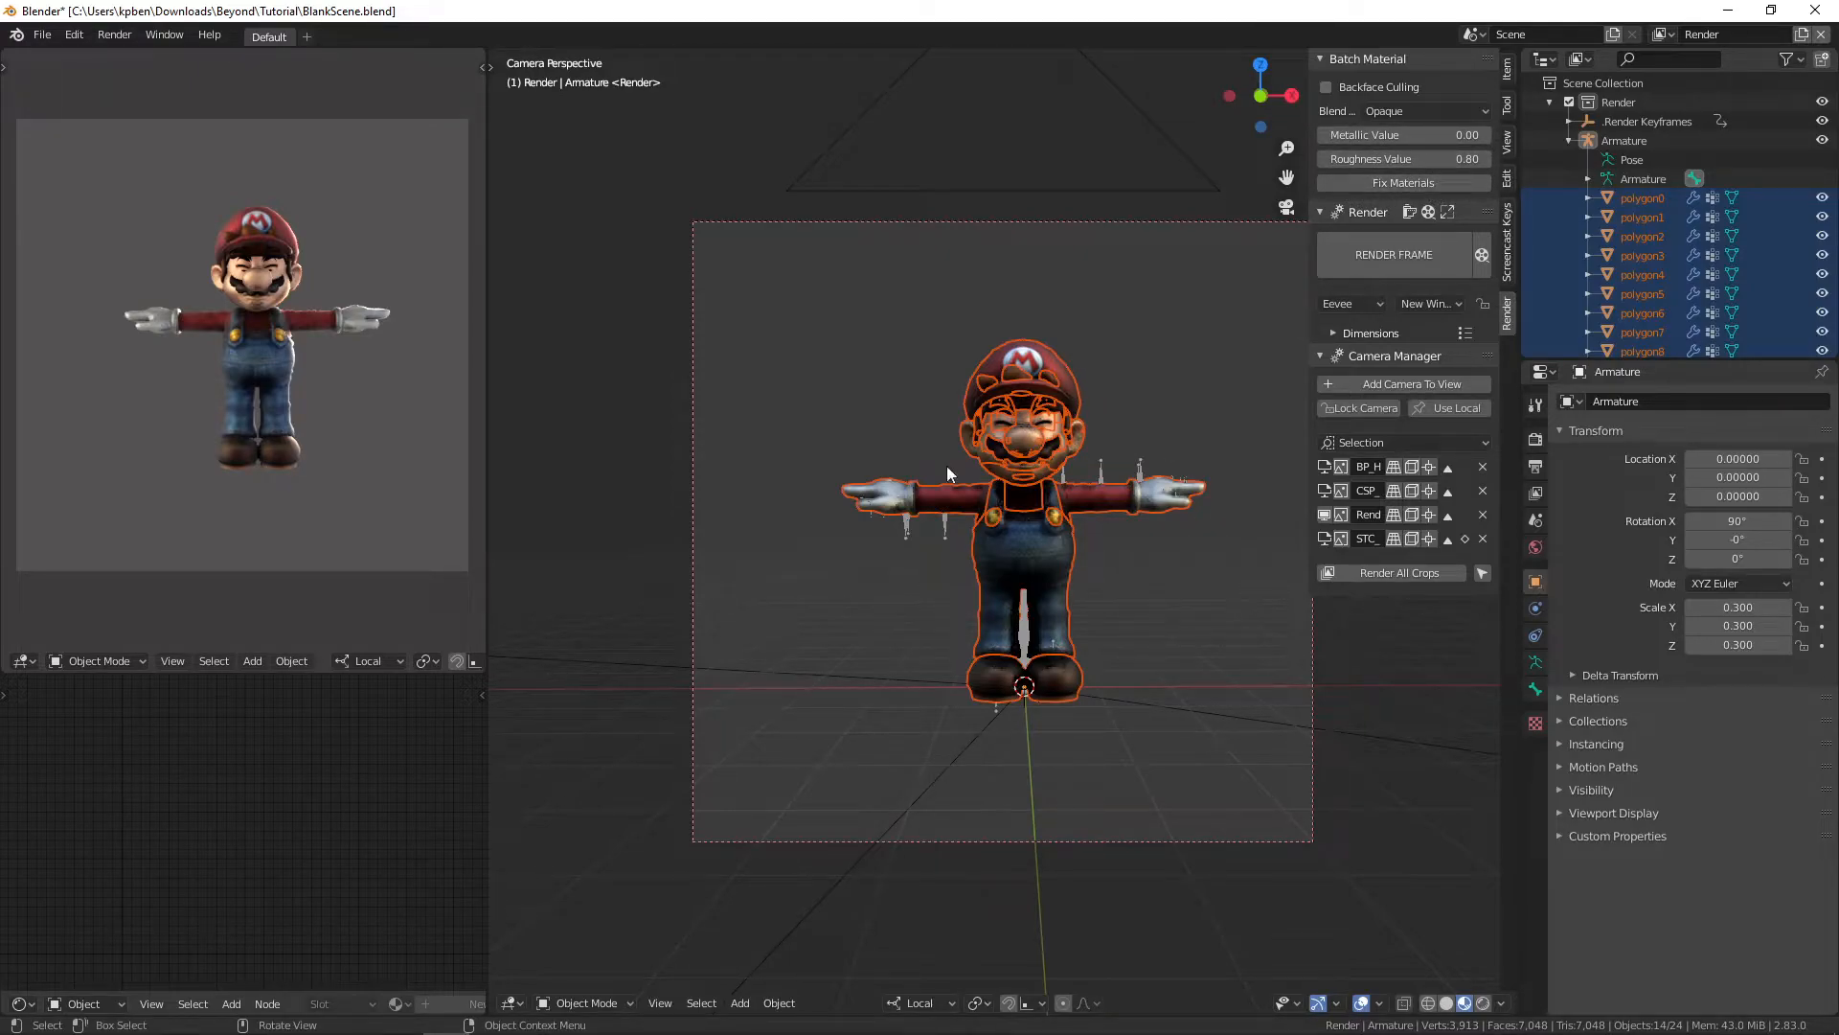
click(1364, 185)
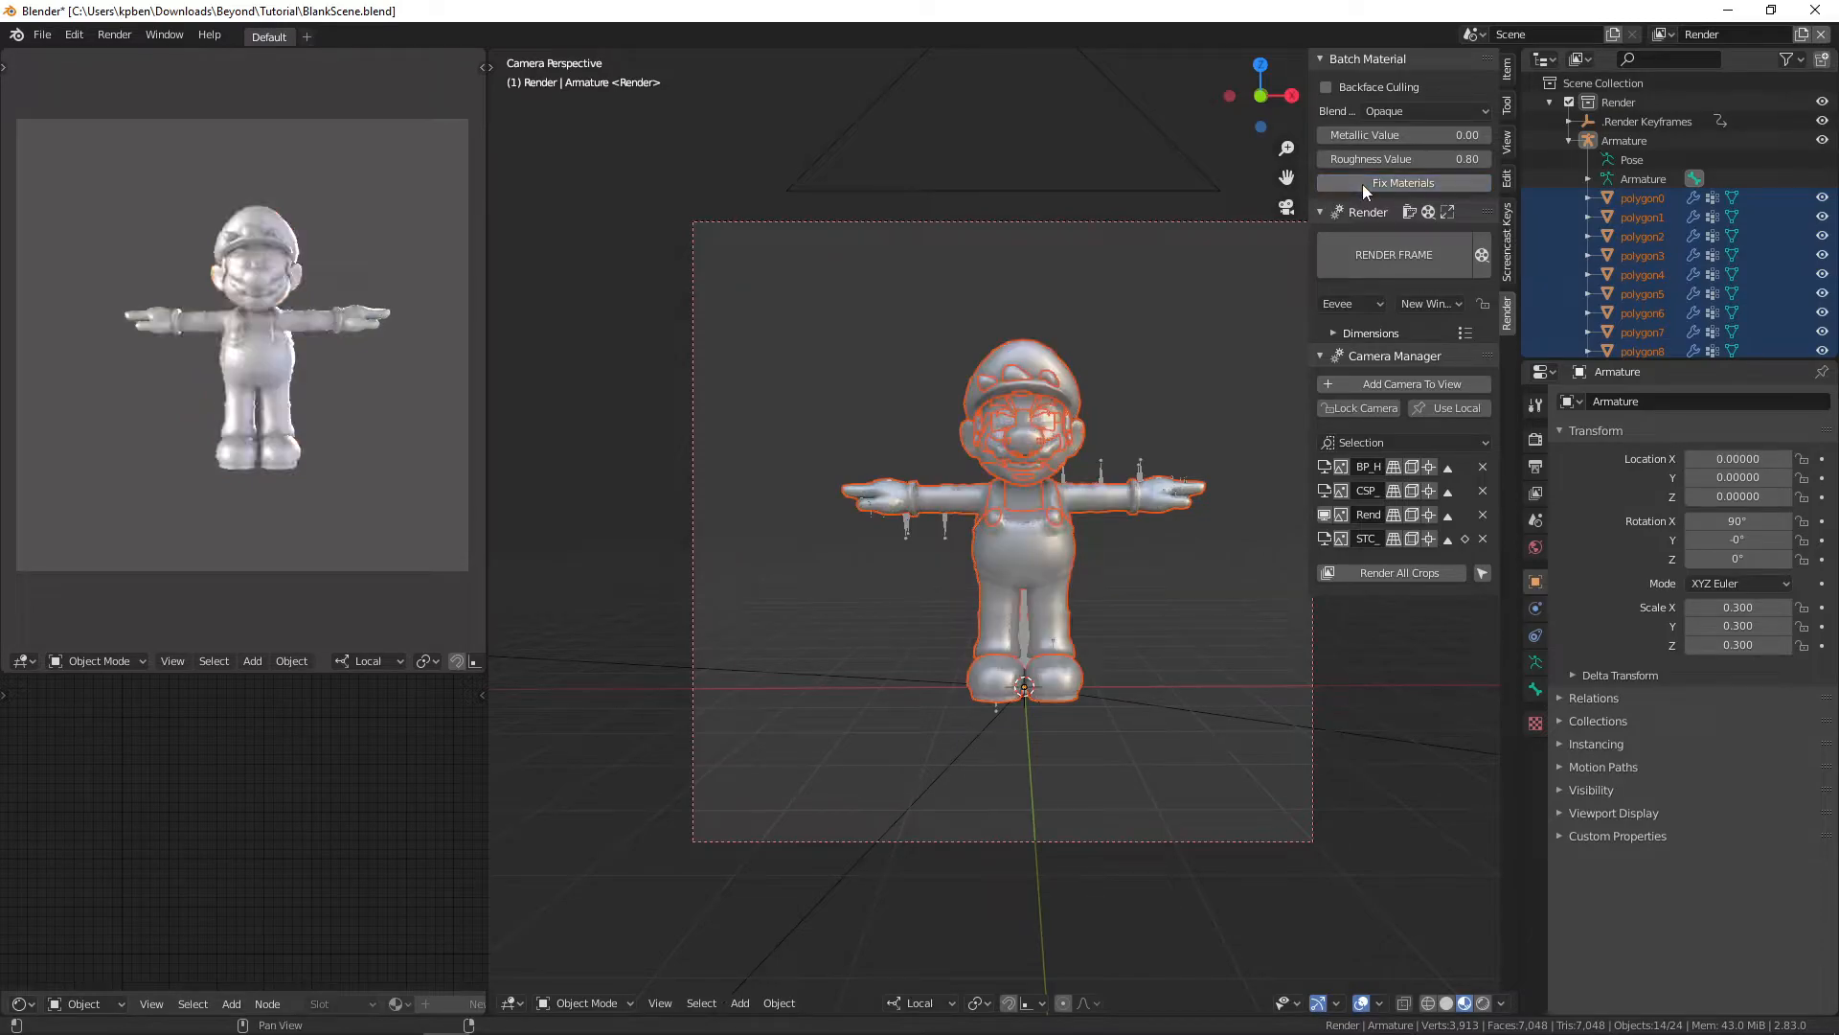
click(1163, 628)
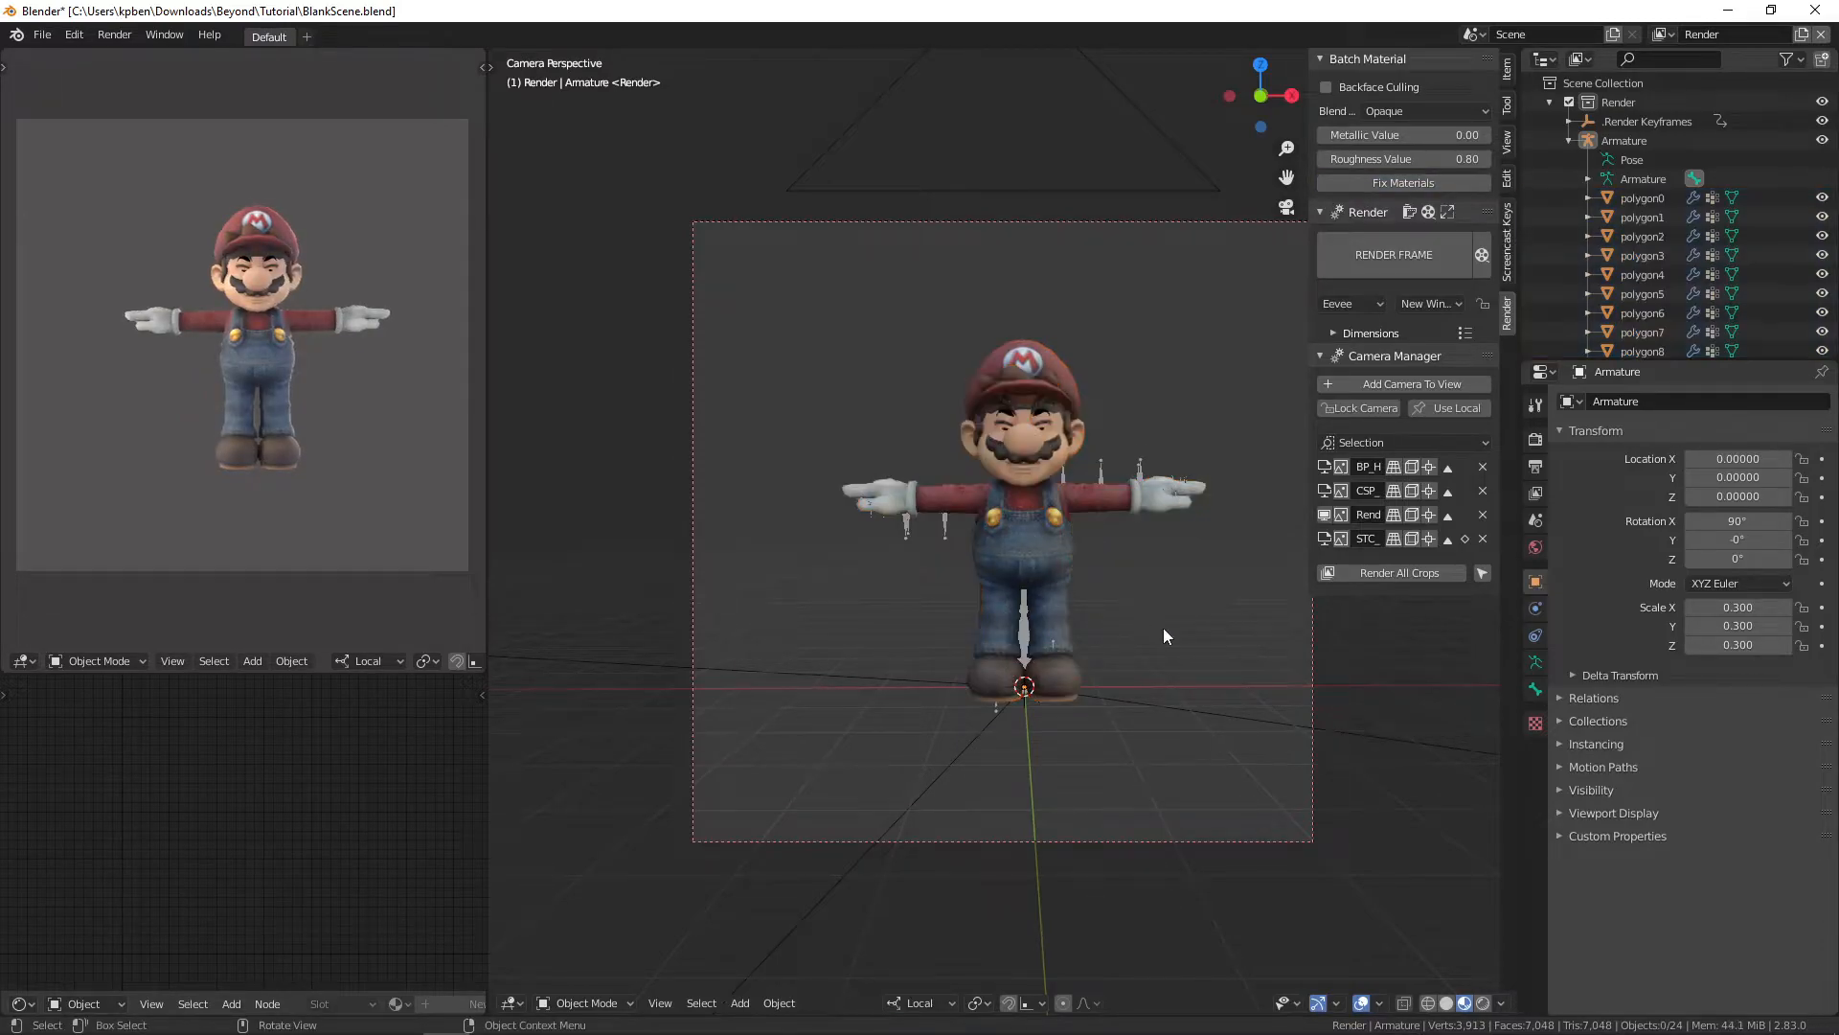
Step: Examine the material nodes of Mario's overalls mesh in the shader editor
click(1054, 573)
middle_drag(250, 810, 246, 714)
scroll(377, 887, up, 4)
middle_drag(336, 914, 368, 836)
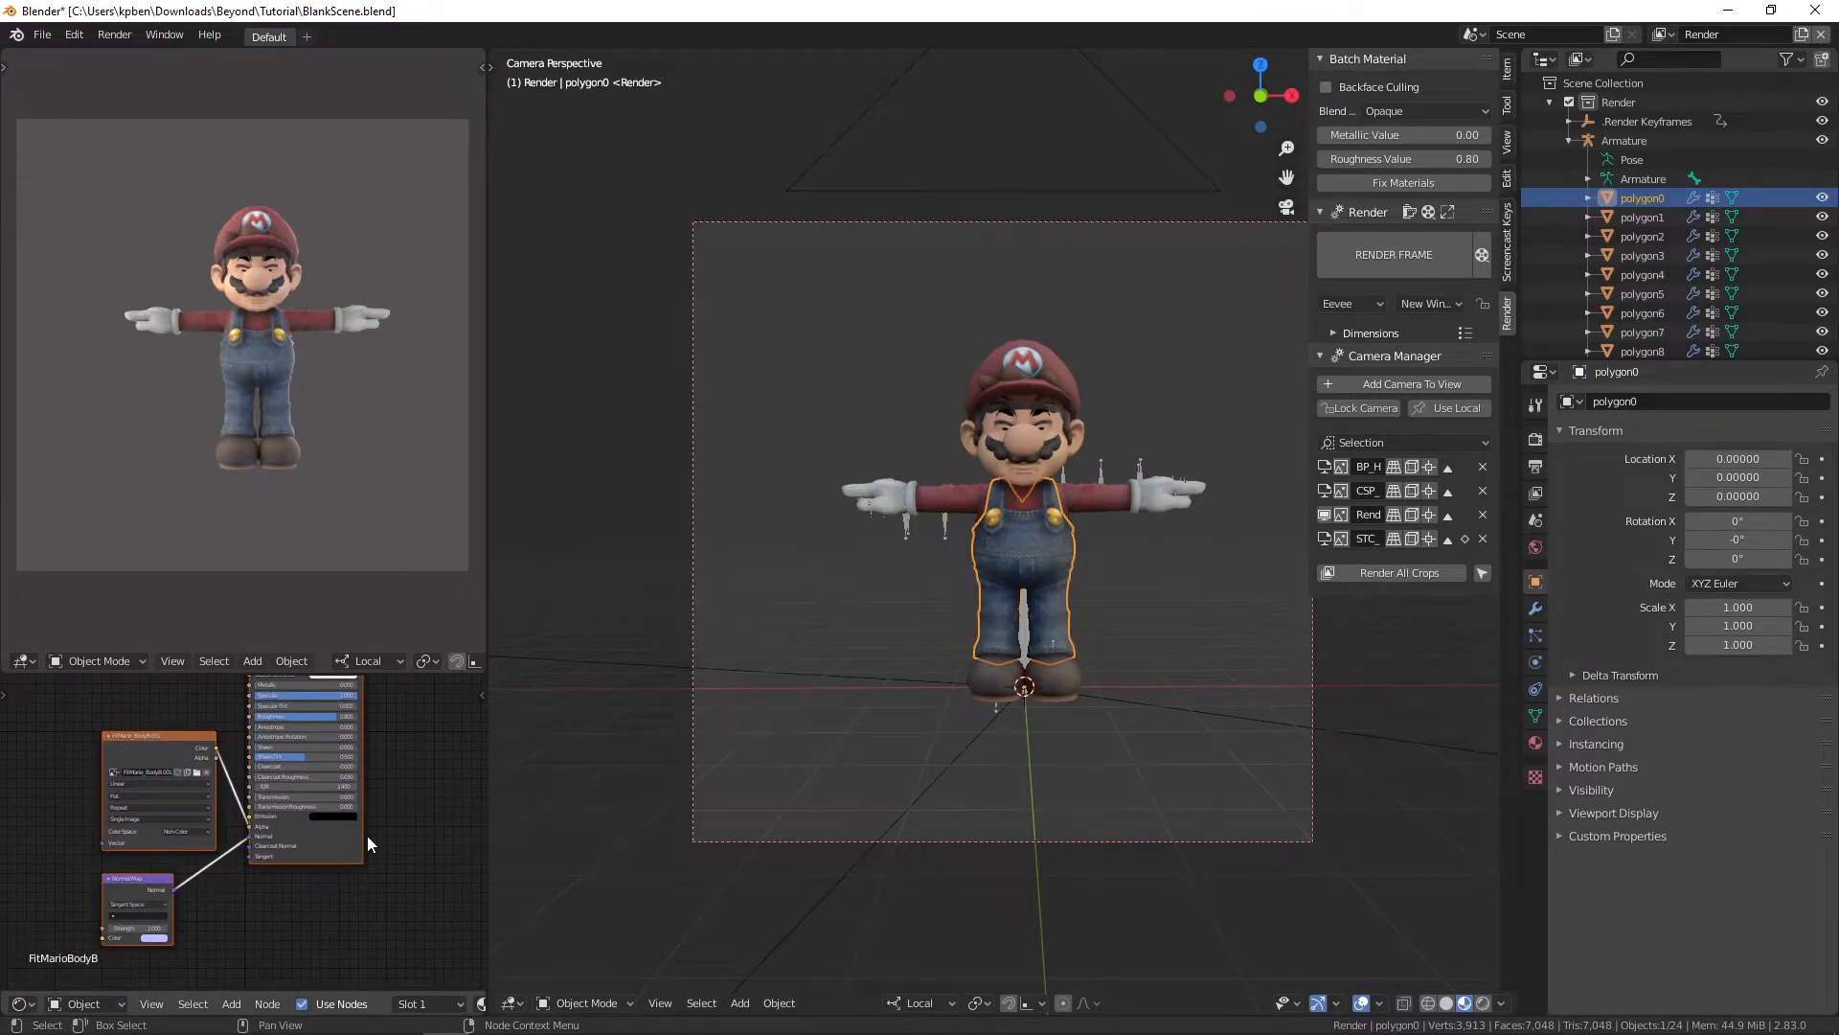
click(43, 713)
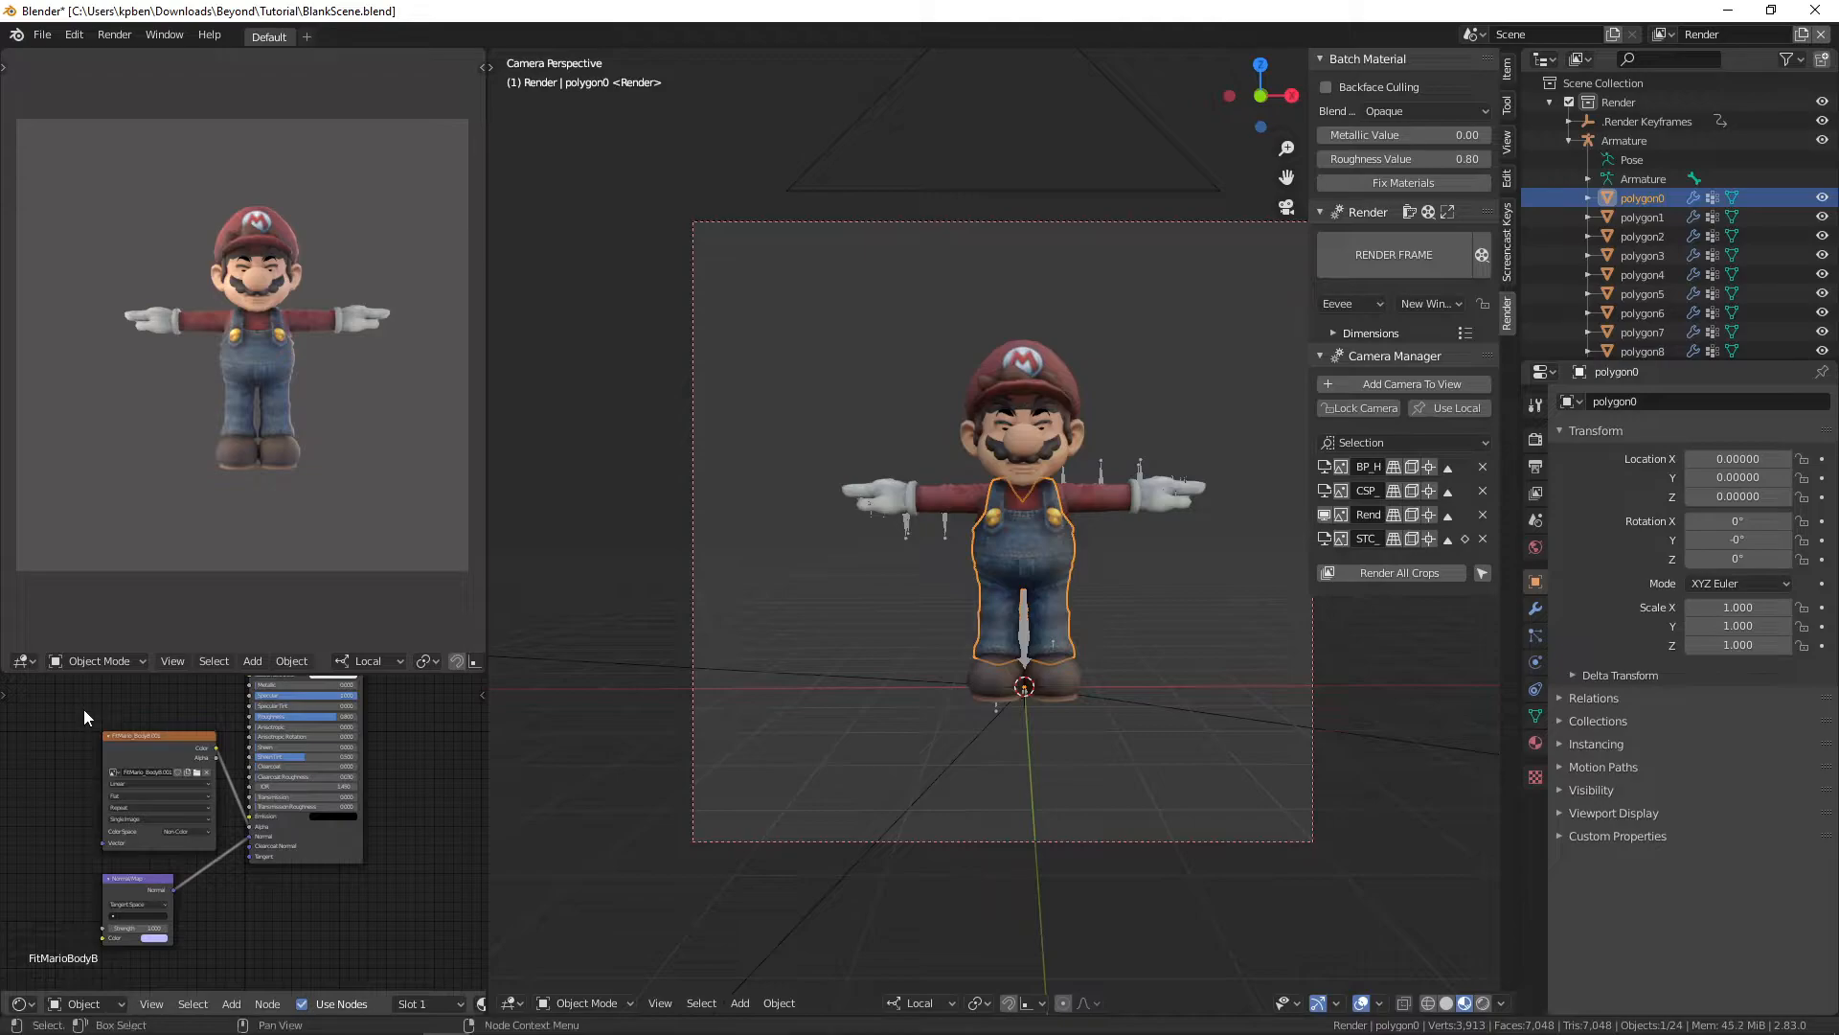
click(825, 635)
middle_drag(416, 718, 394, 873)
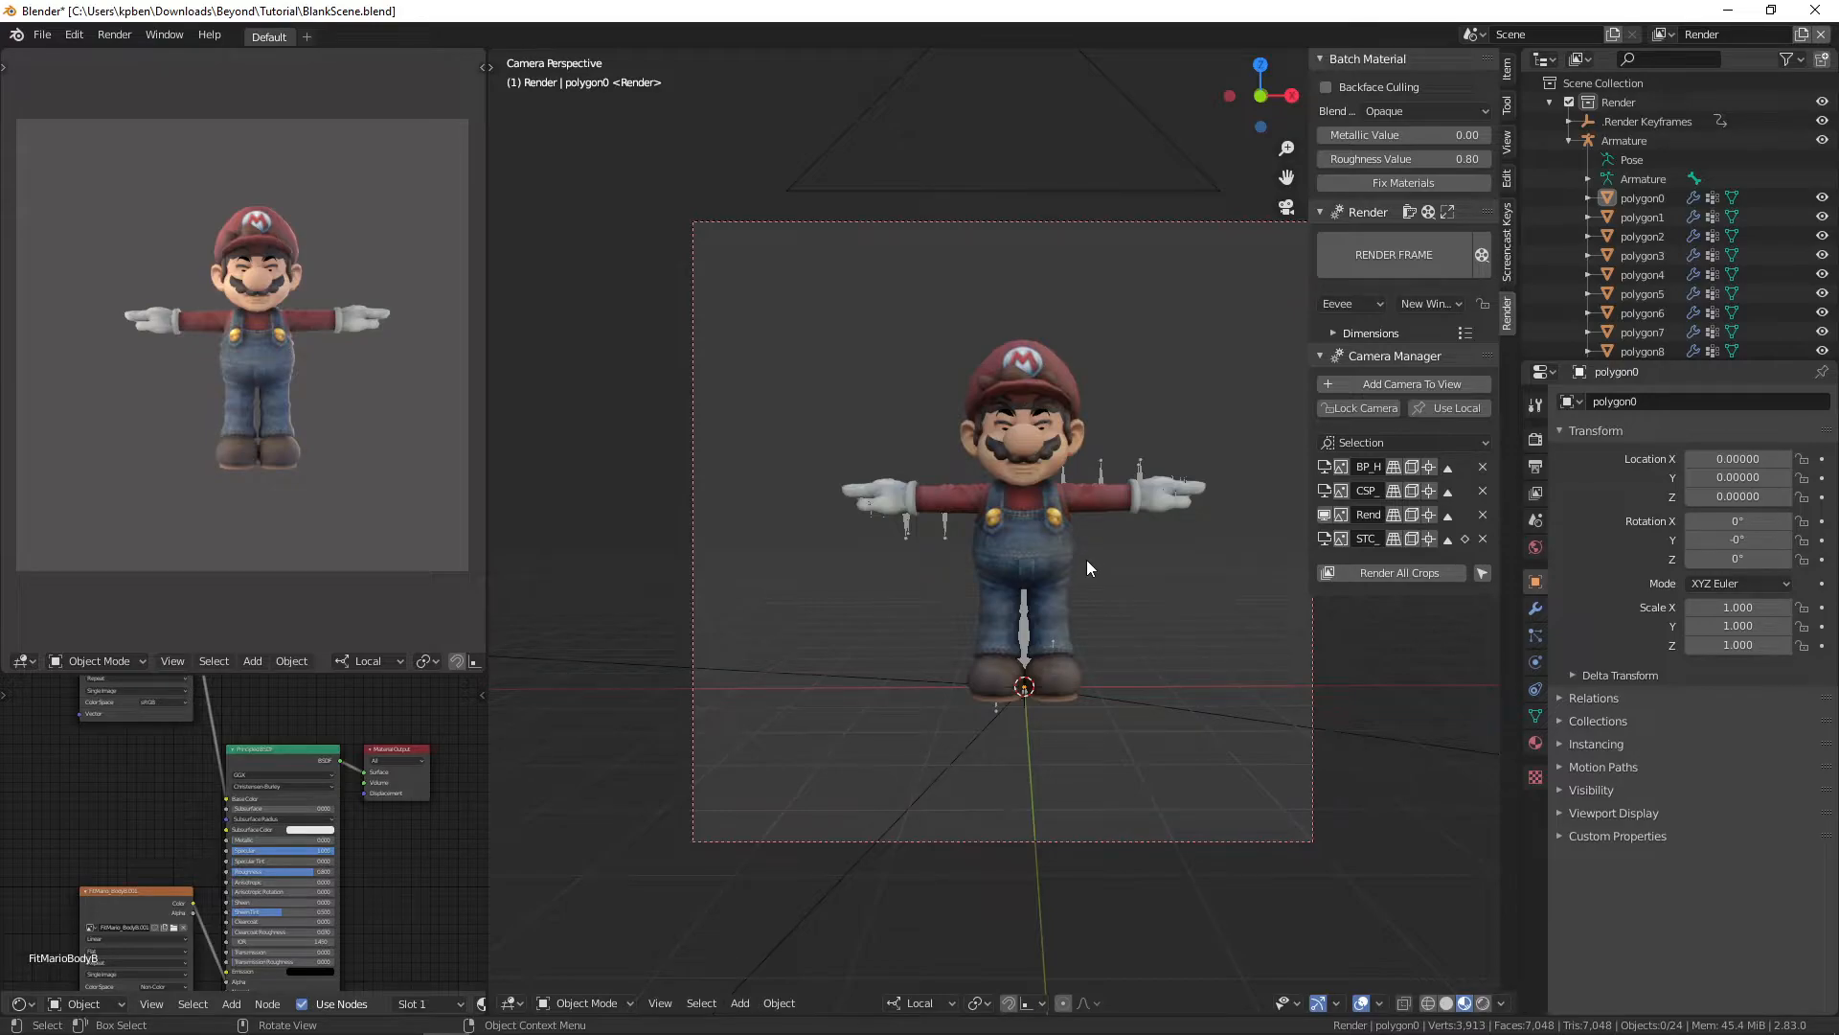
Step: Try rotating the whole armature and the left shoulder bone in Pose Mode, cancel both rotations, and return to Object Mode
click(1068, 474)
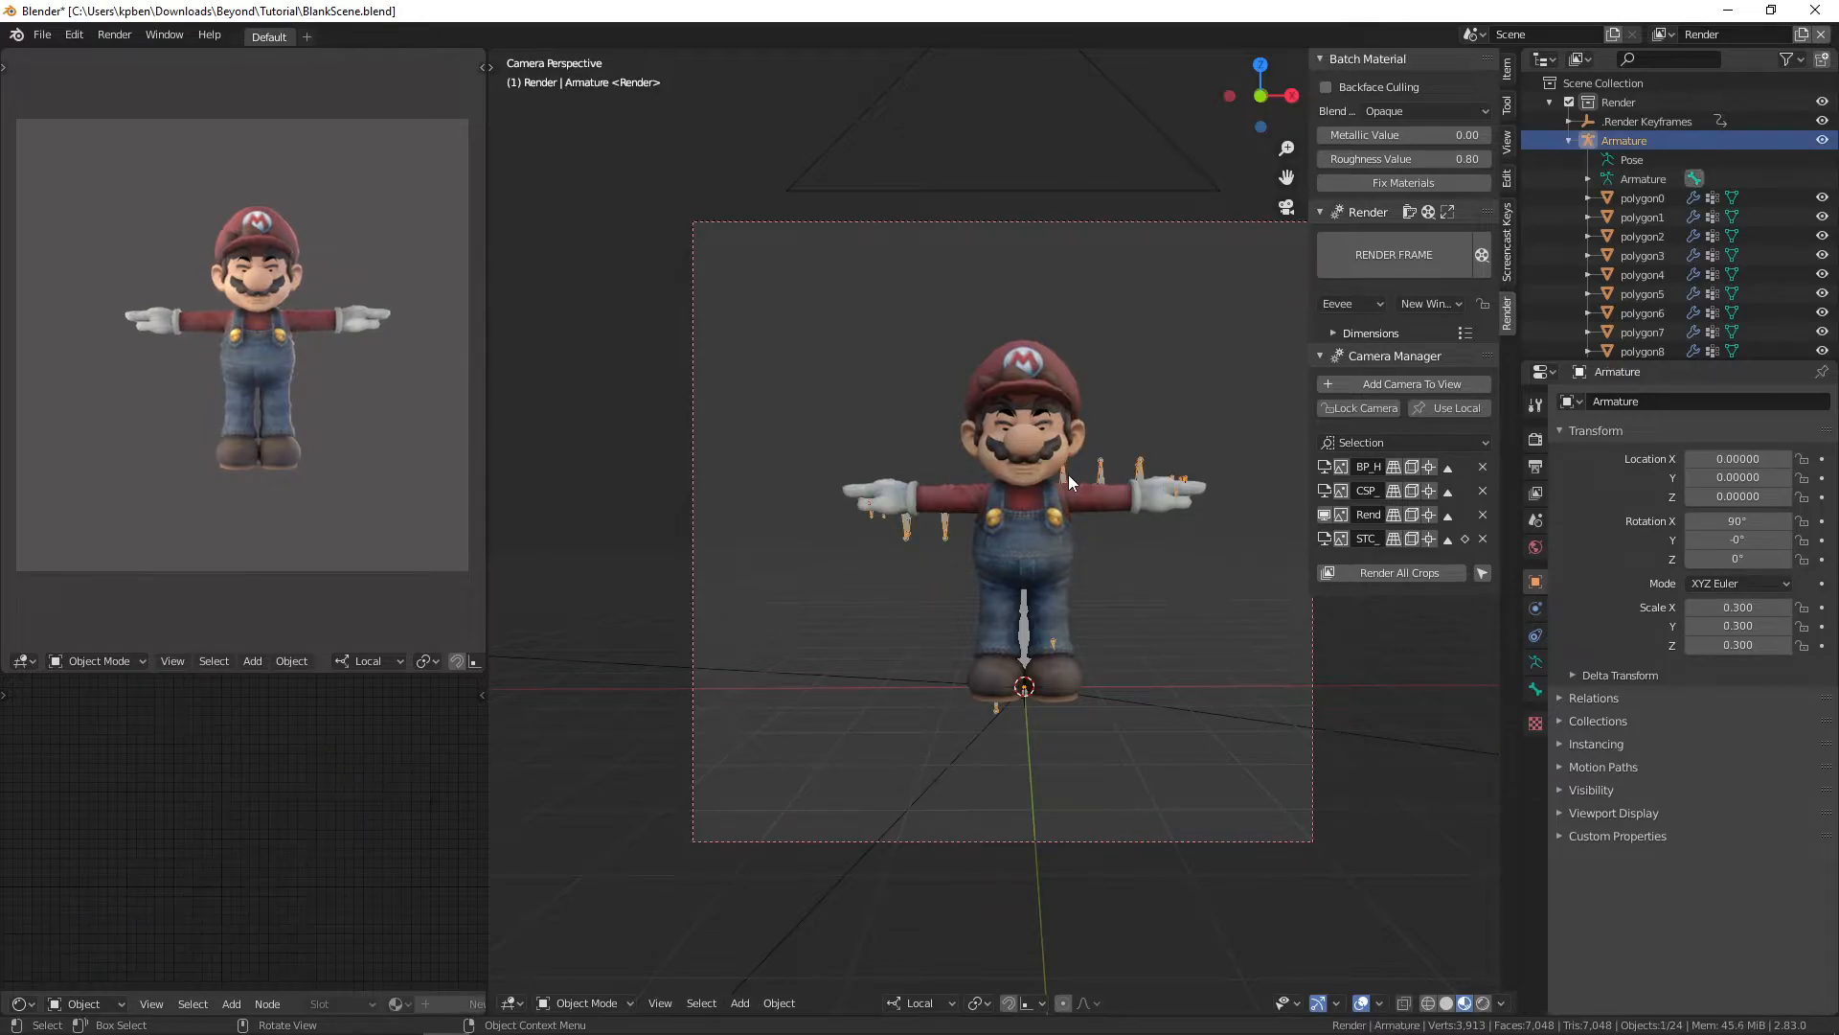
key(ctrl+Tab)
key(r)
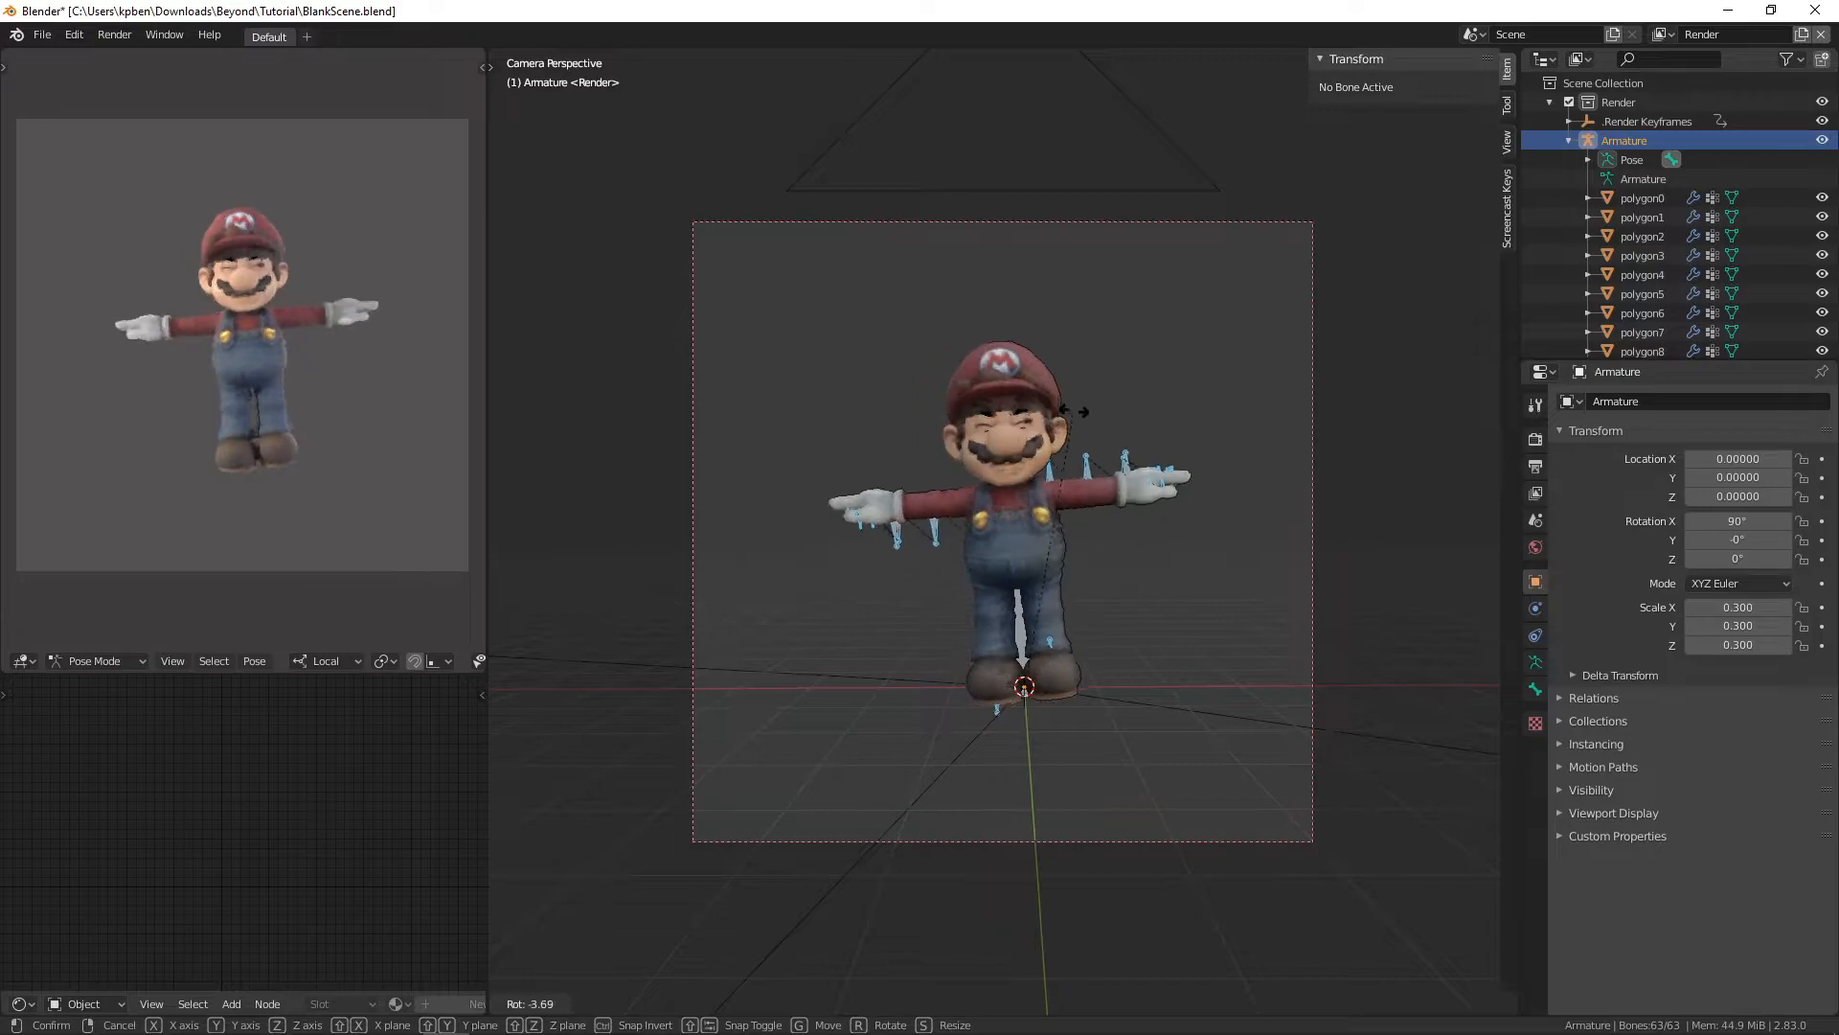
right_click(1077, 445)
click(1067, 472)
key(r)
right_click(1162, 446)
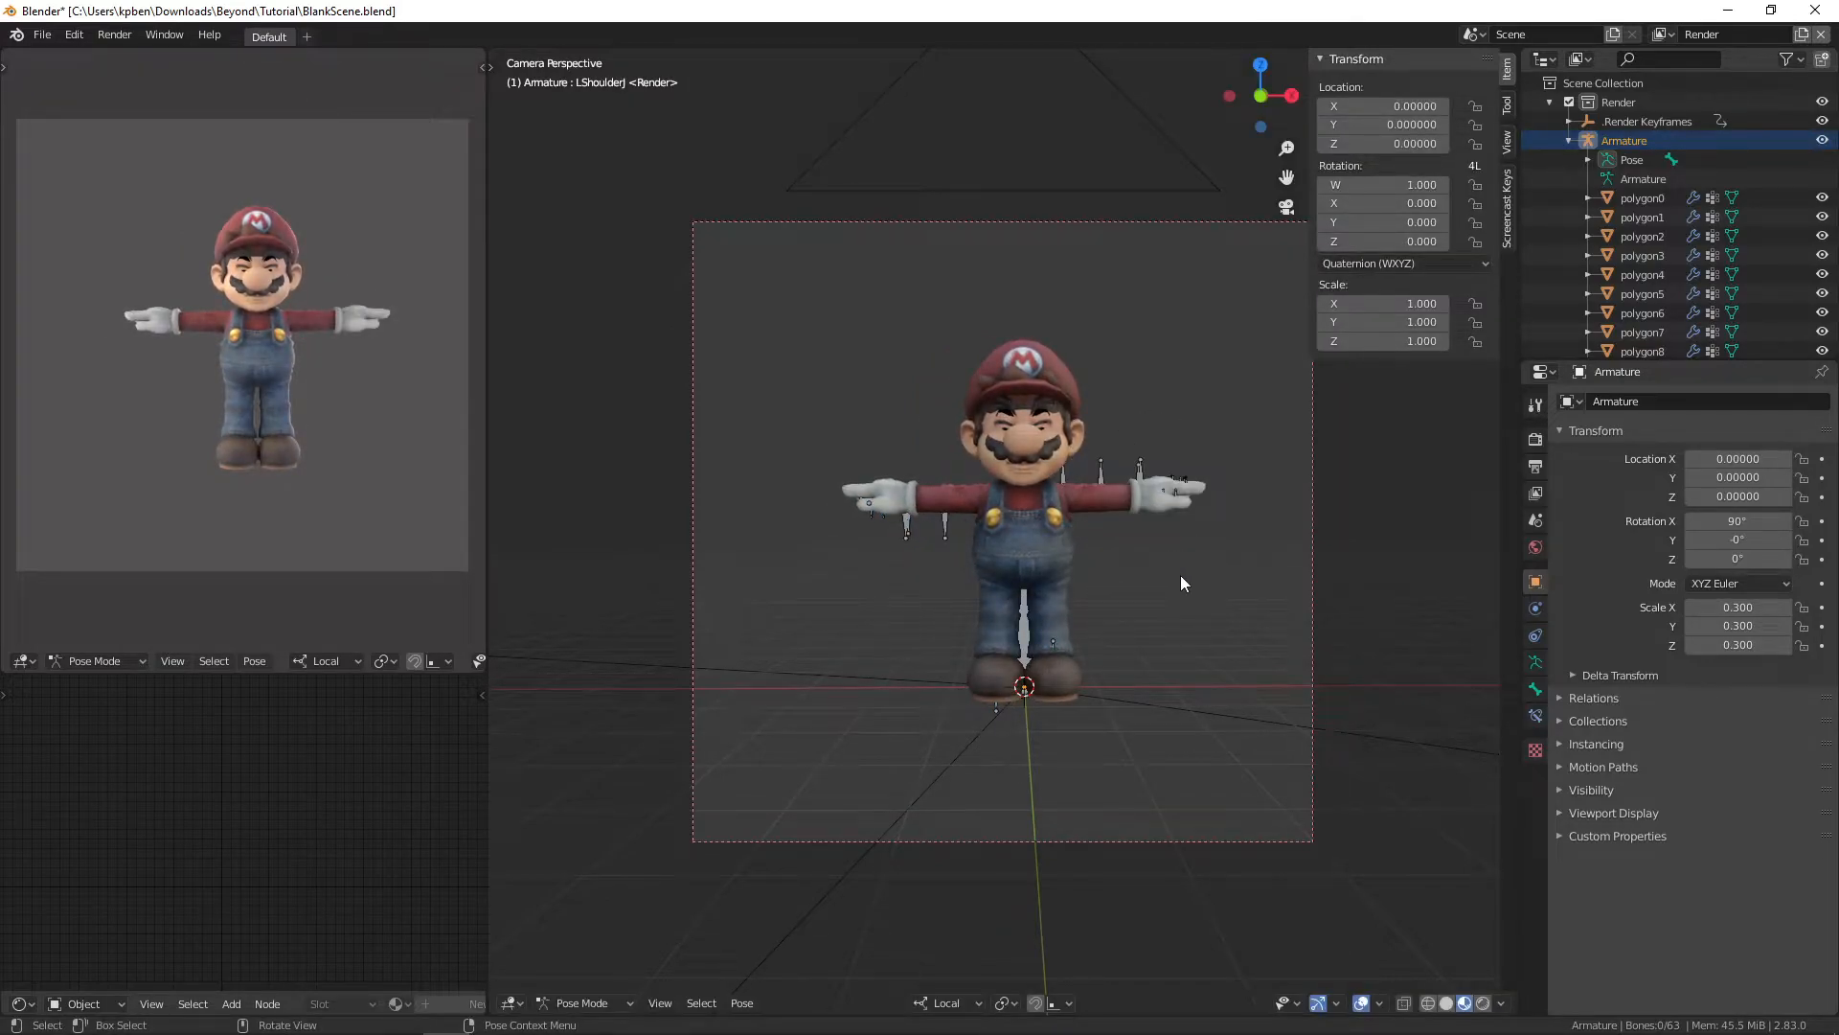
key(ctrl+Tab)
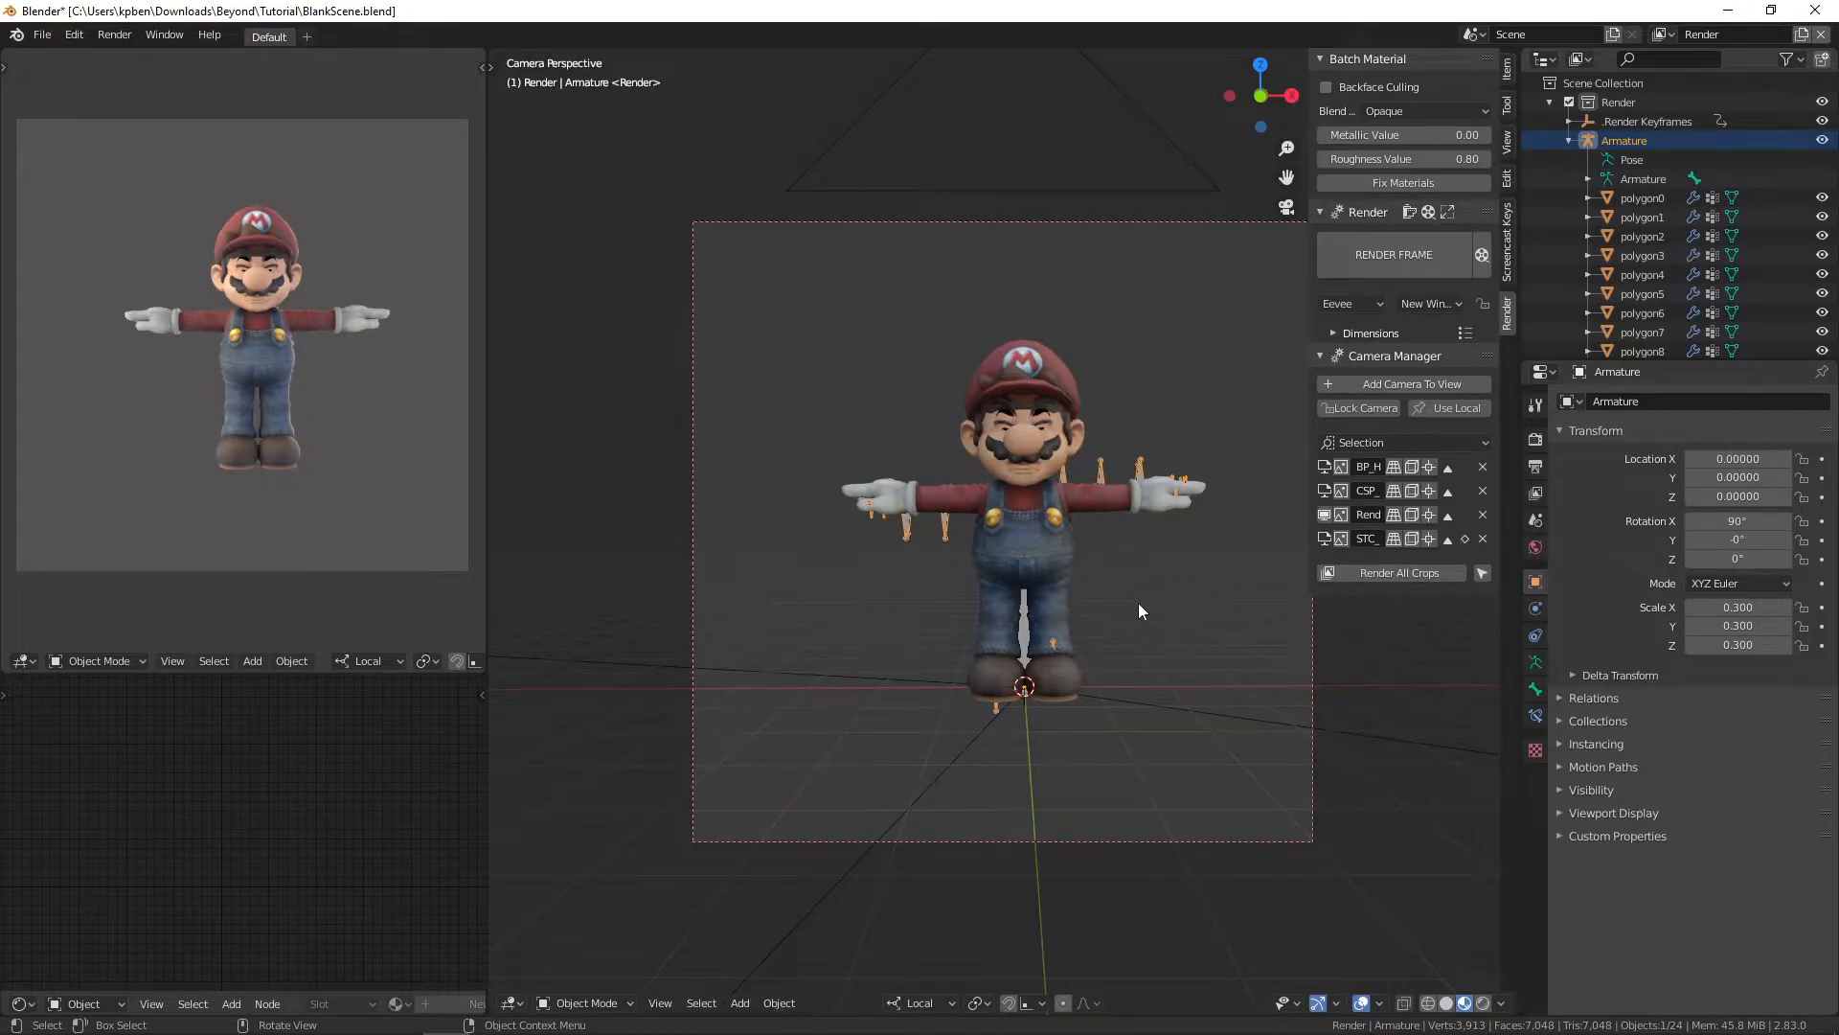
Step: Remove the imported Mario model from the scene and open the Object folder of Mario_Standard.blend for appending
right_click(1618, 143)
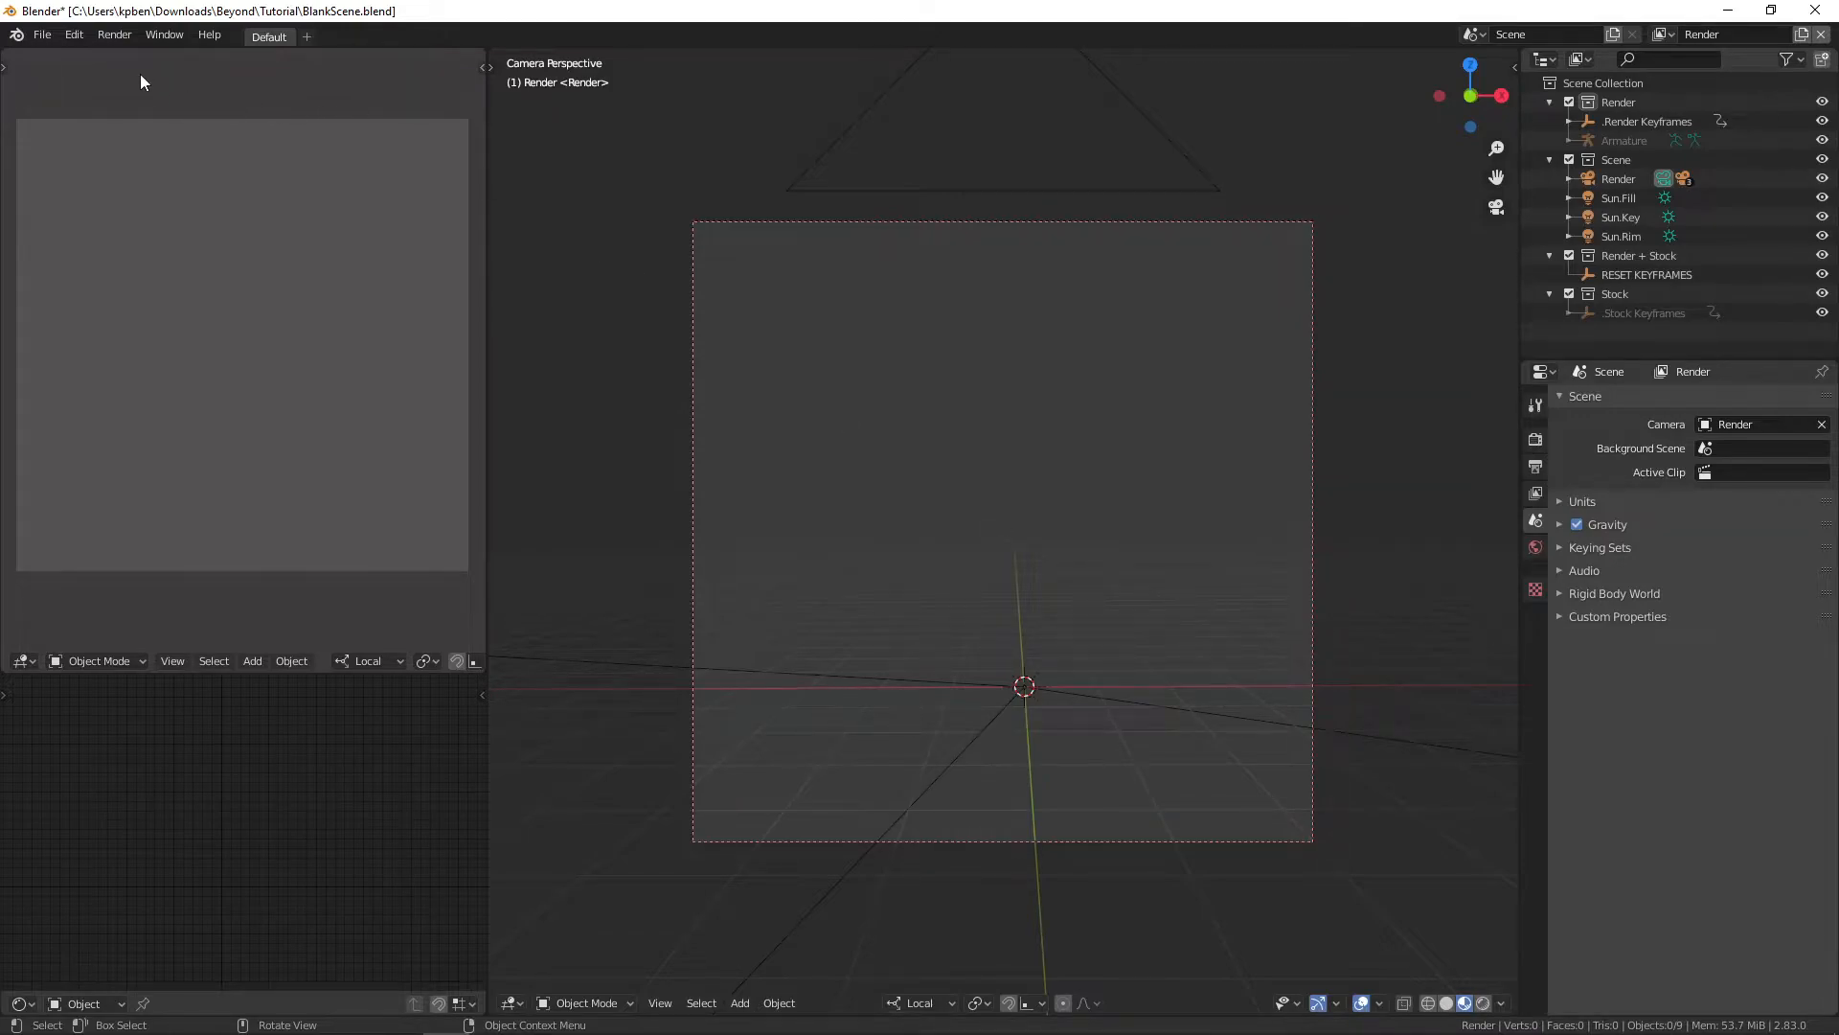
click(42, 34)
click(76, 246)
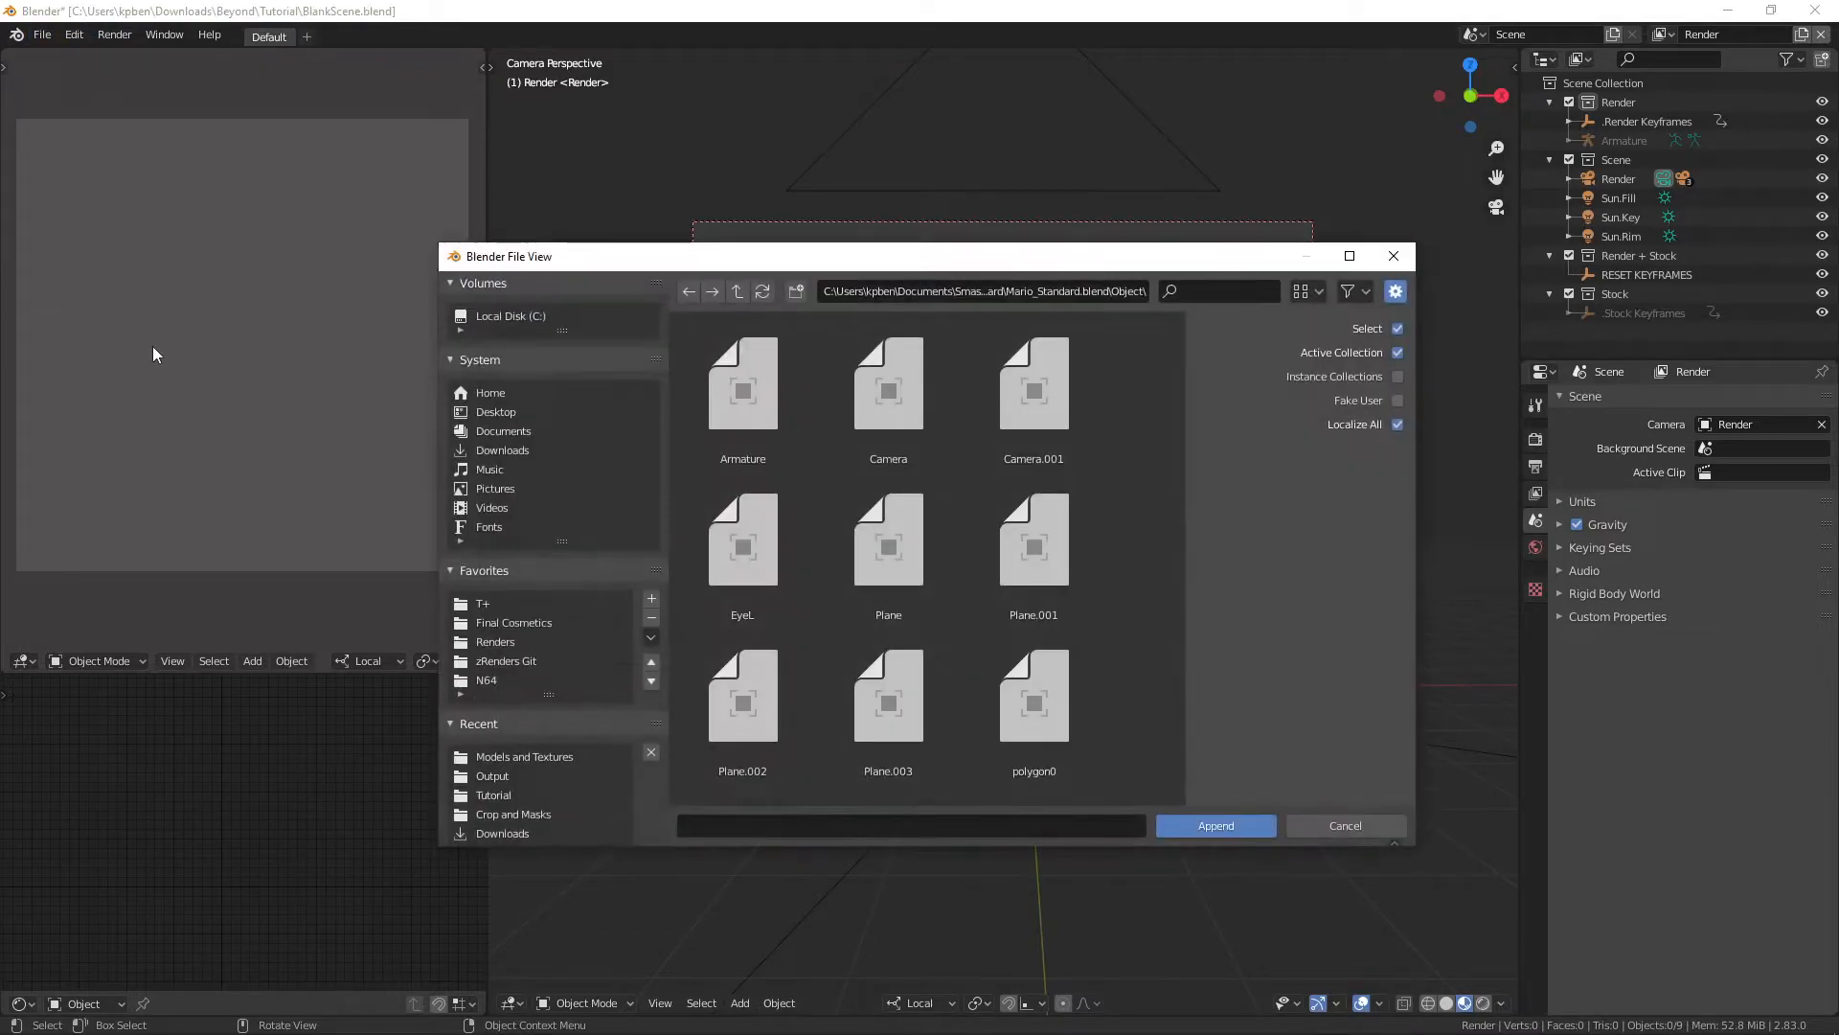
click(736, 292)
click(737, 291)
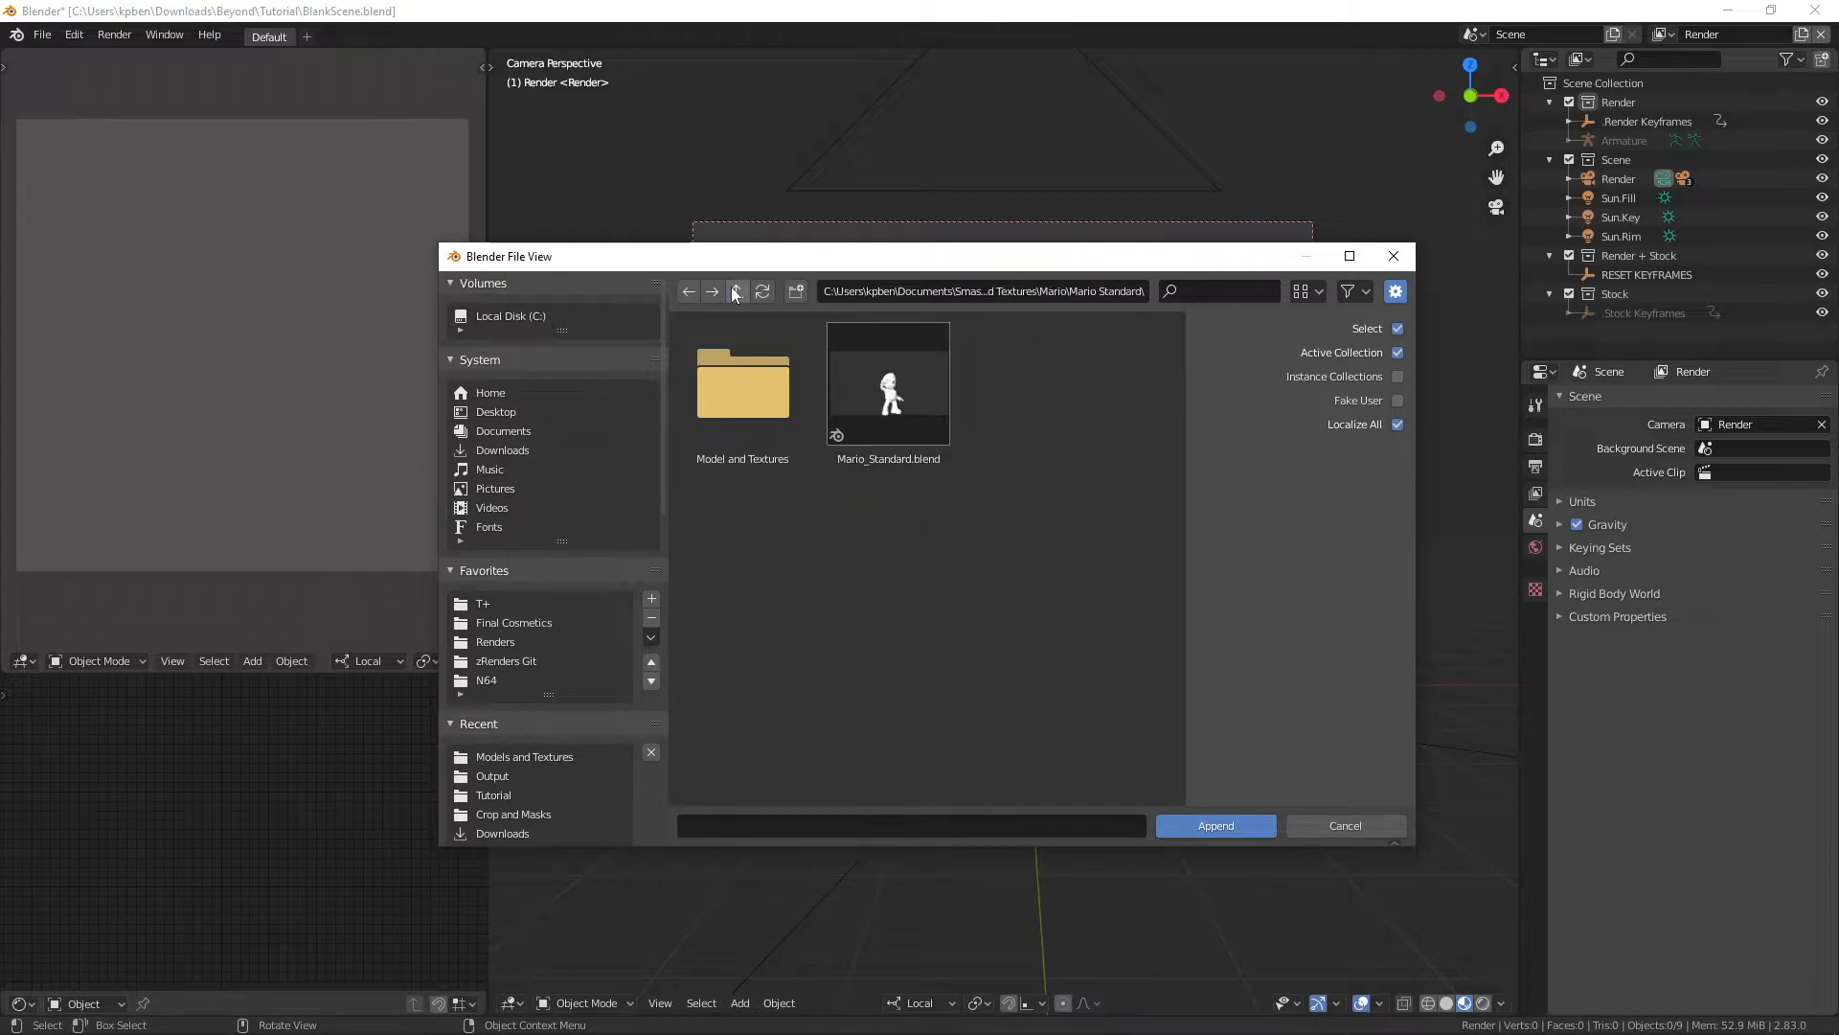
double_click(917, 433)
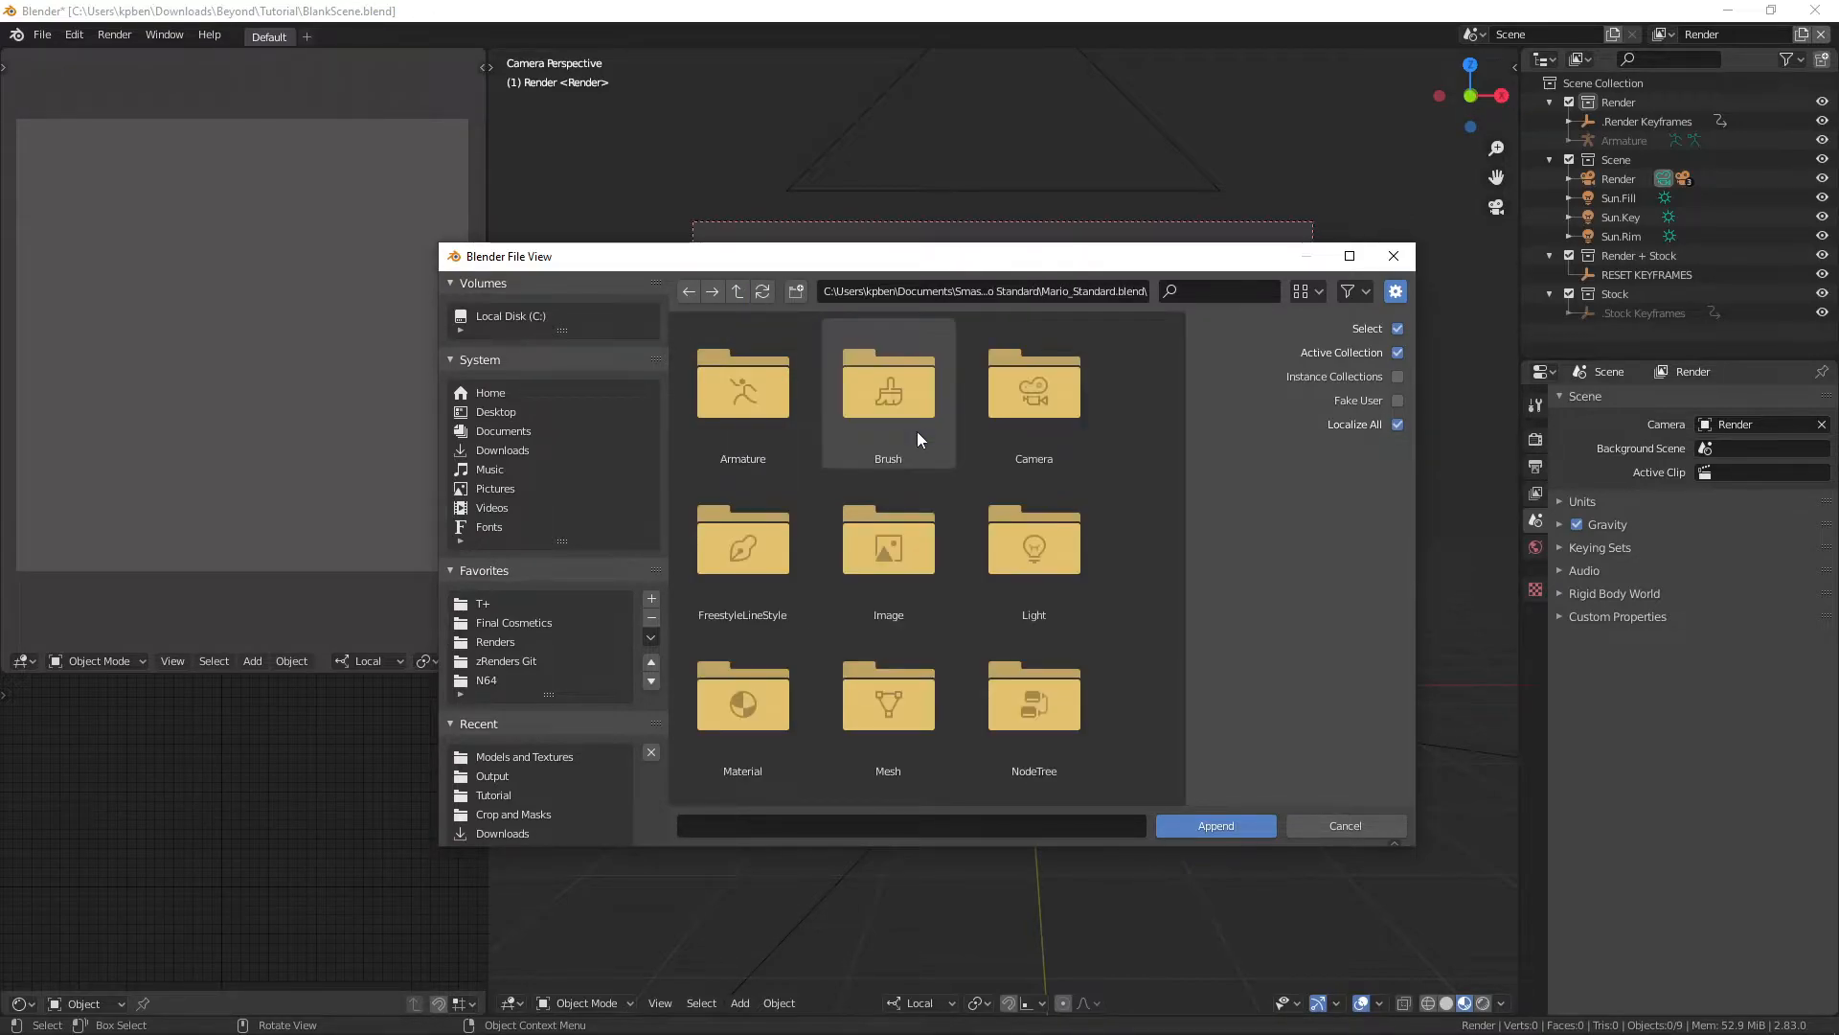
scroll(883, 492, down, 4)
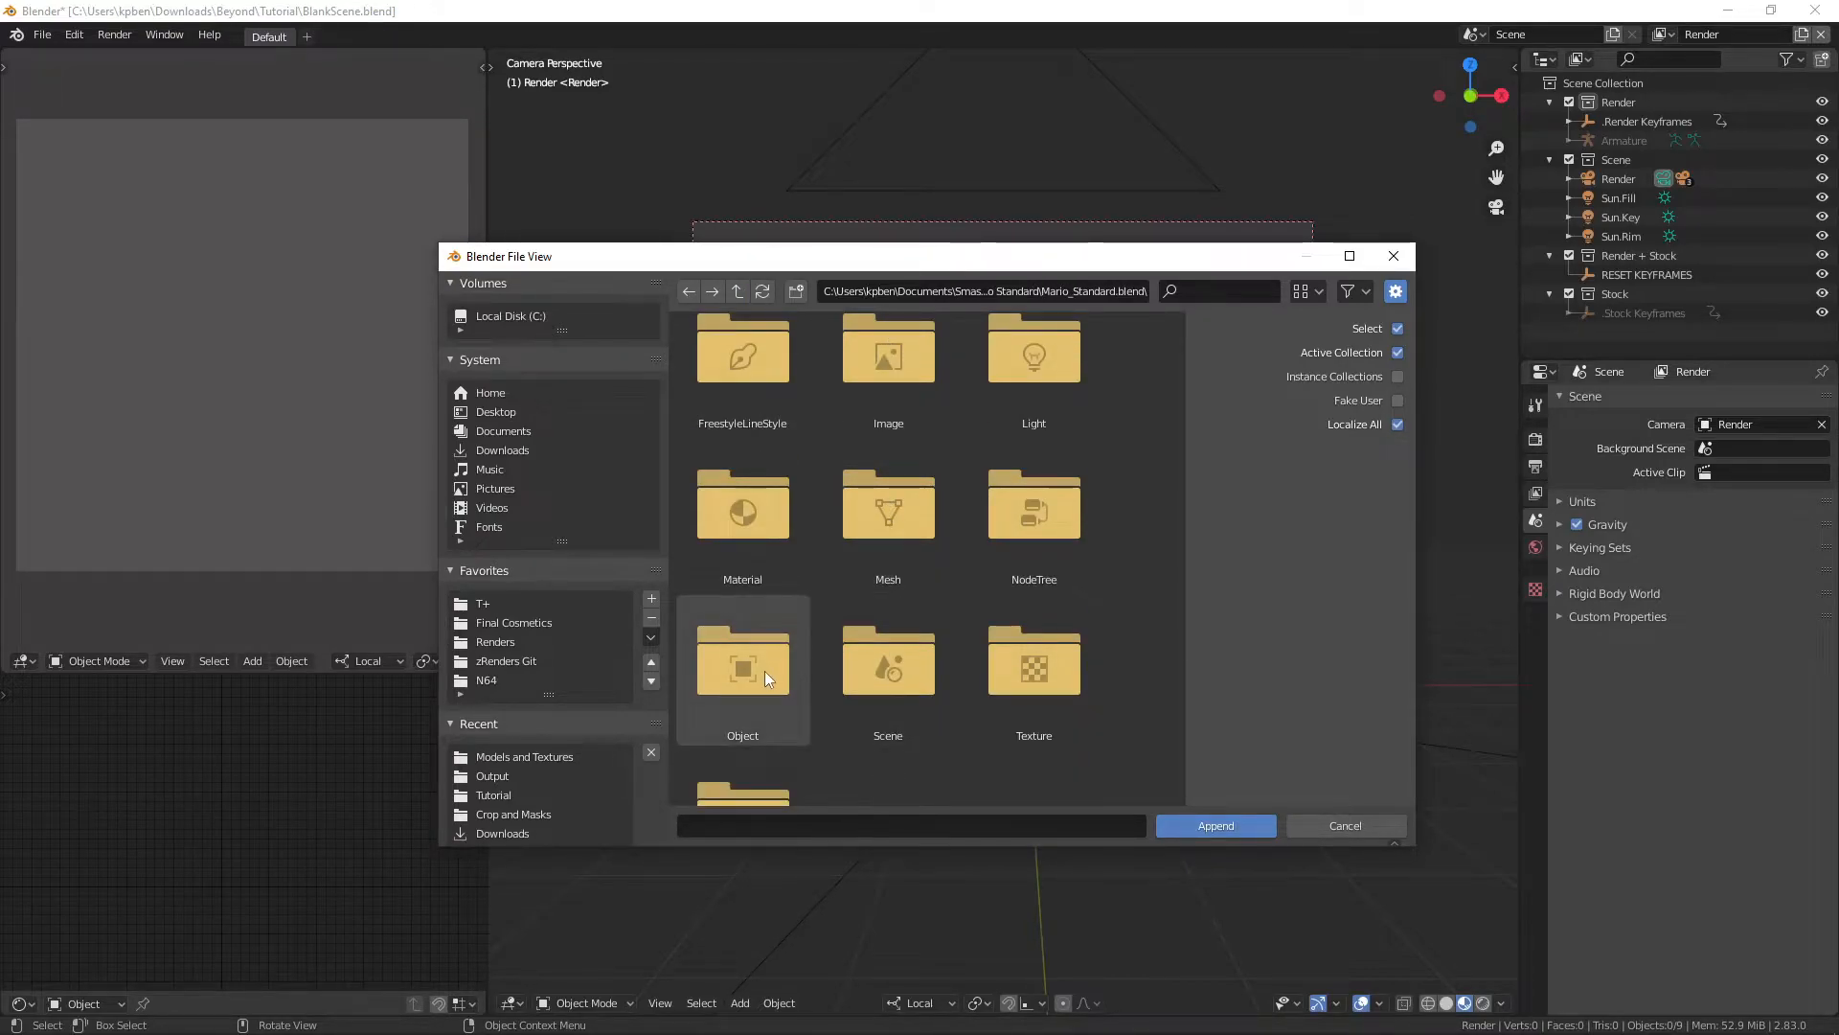
double_click(764, 675)
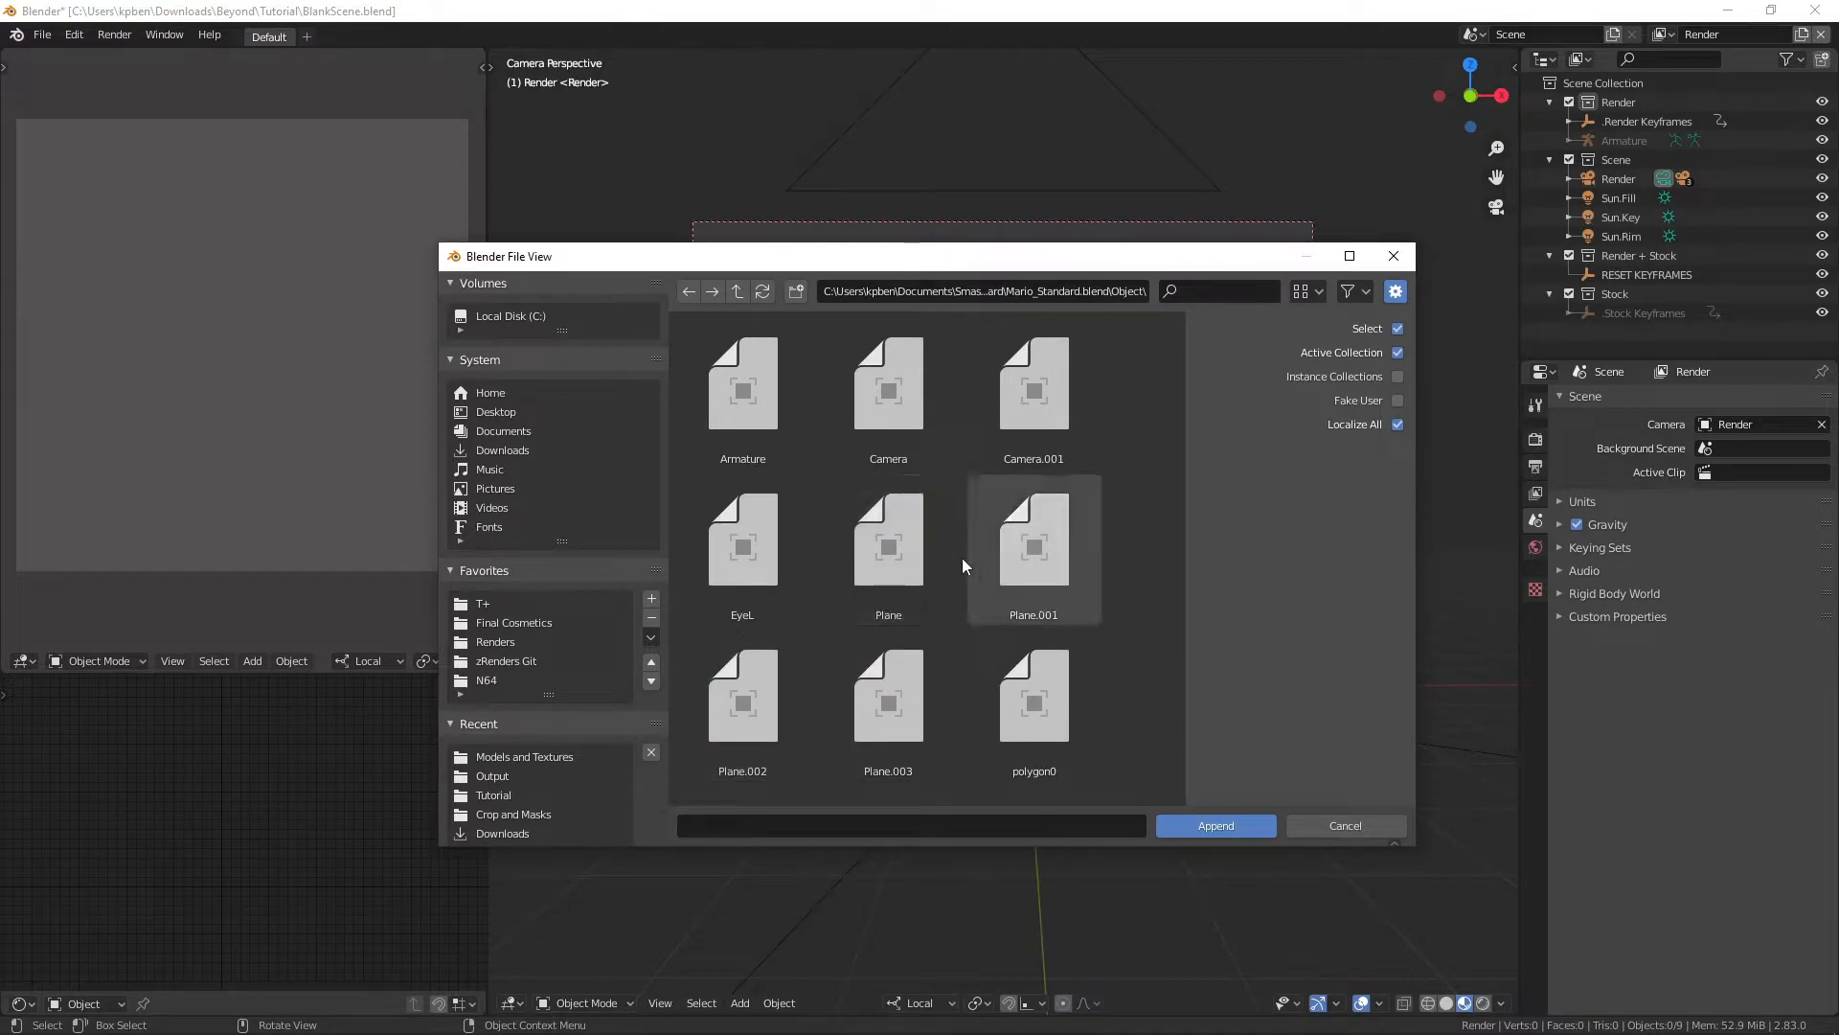
click(766, 438)
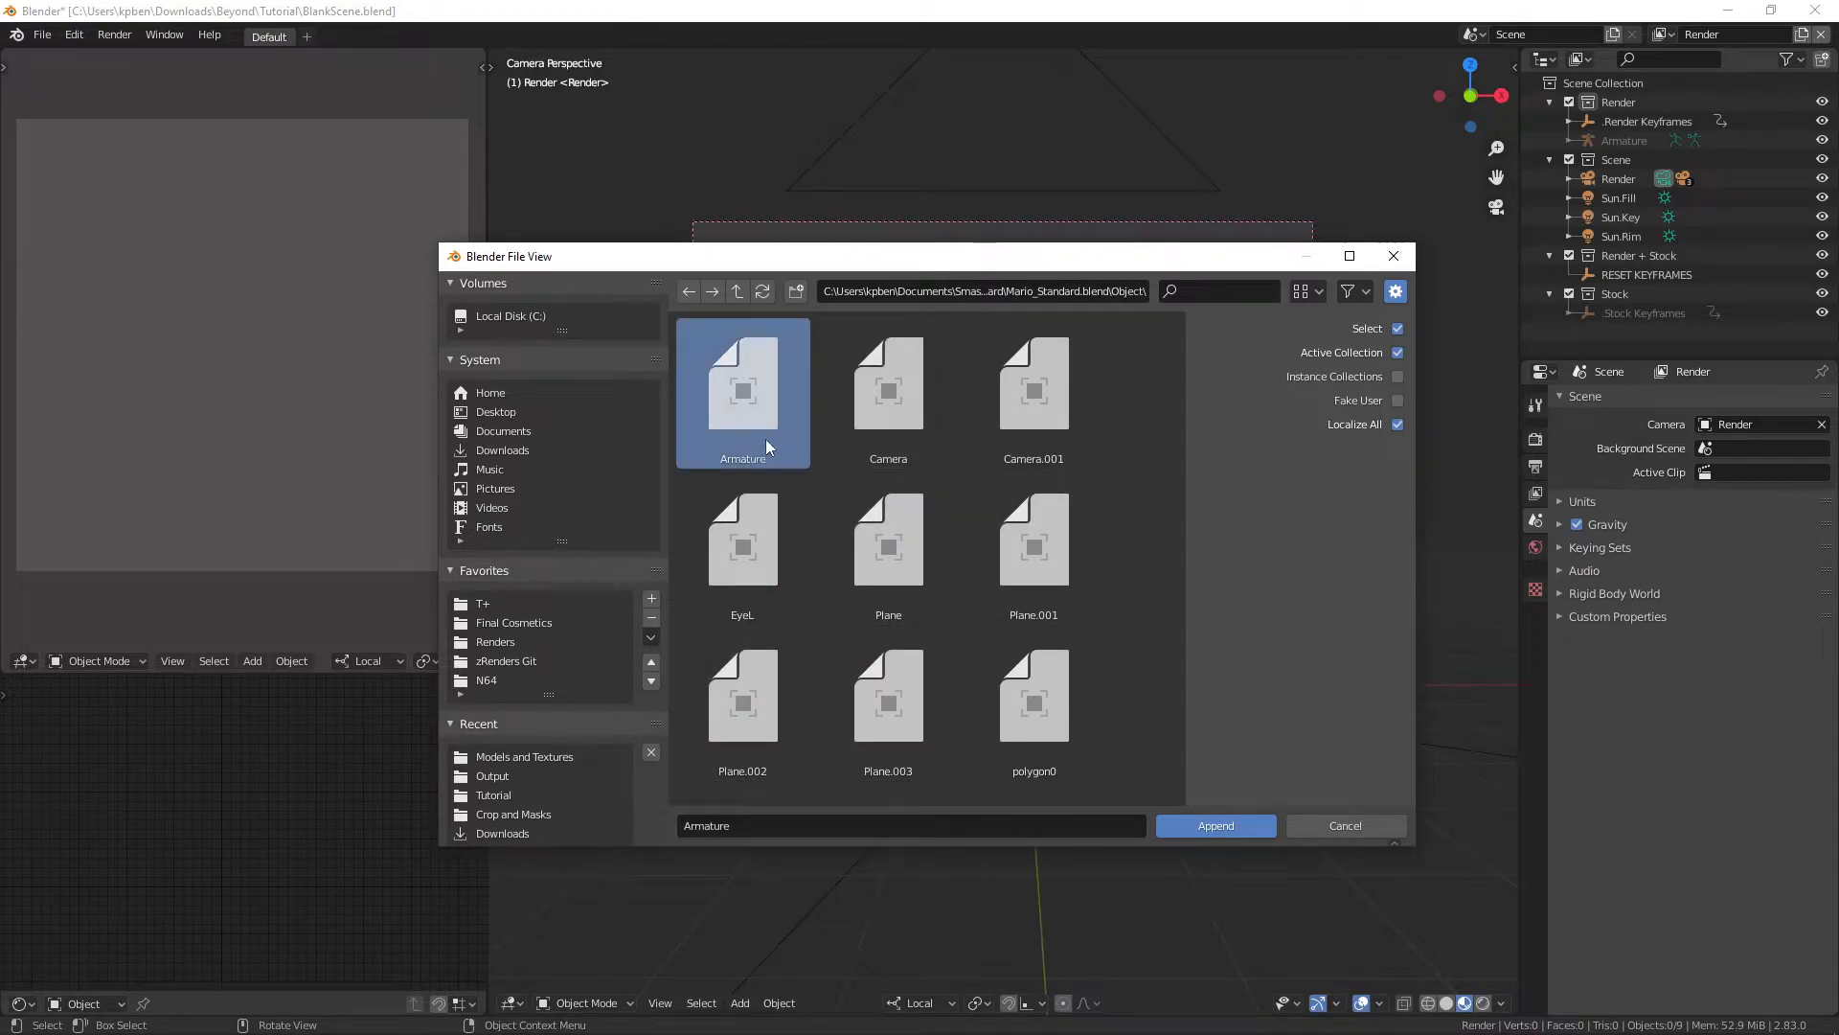
shift+click(899, 411)
scroll(915, 499, down, 1)
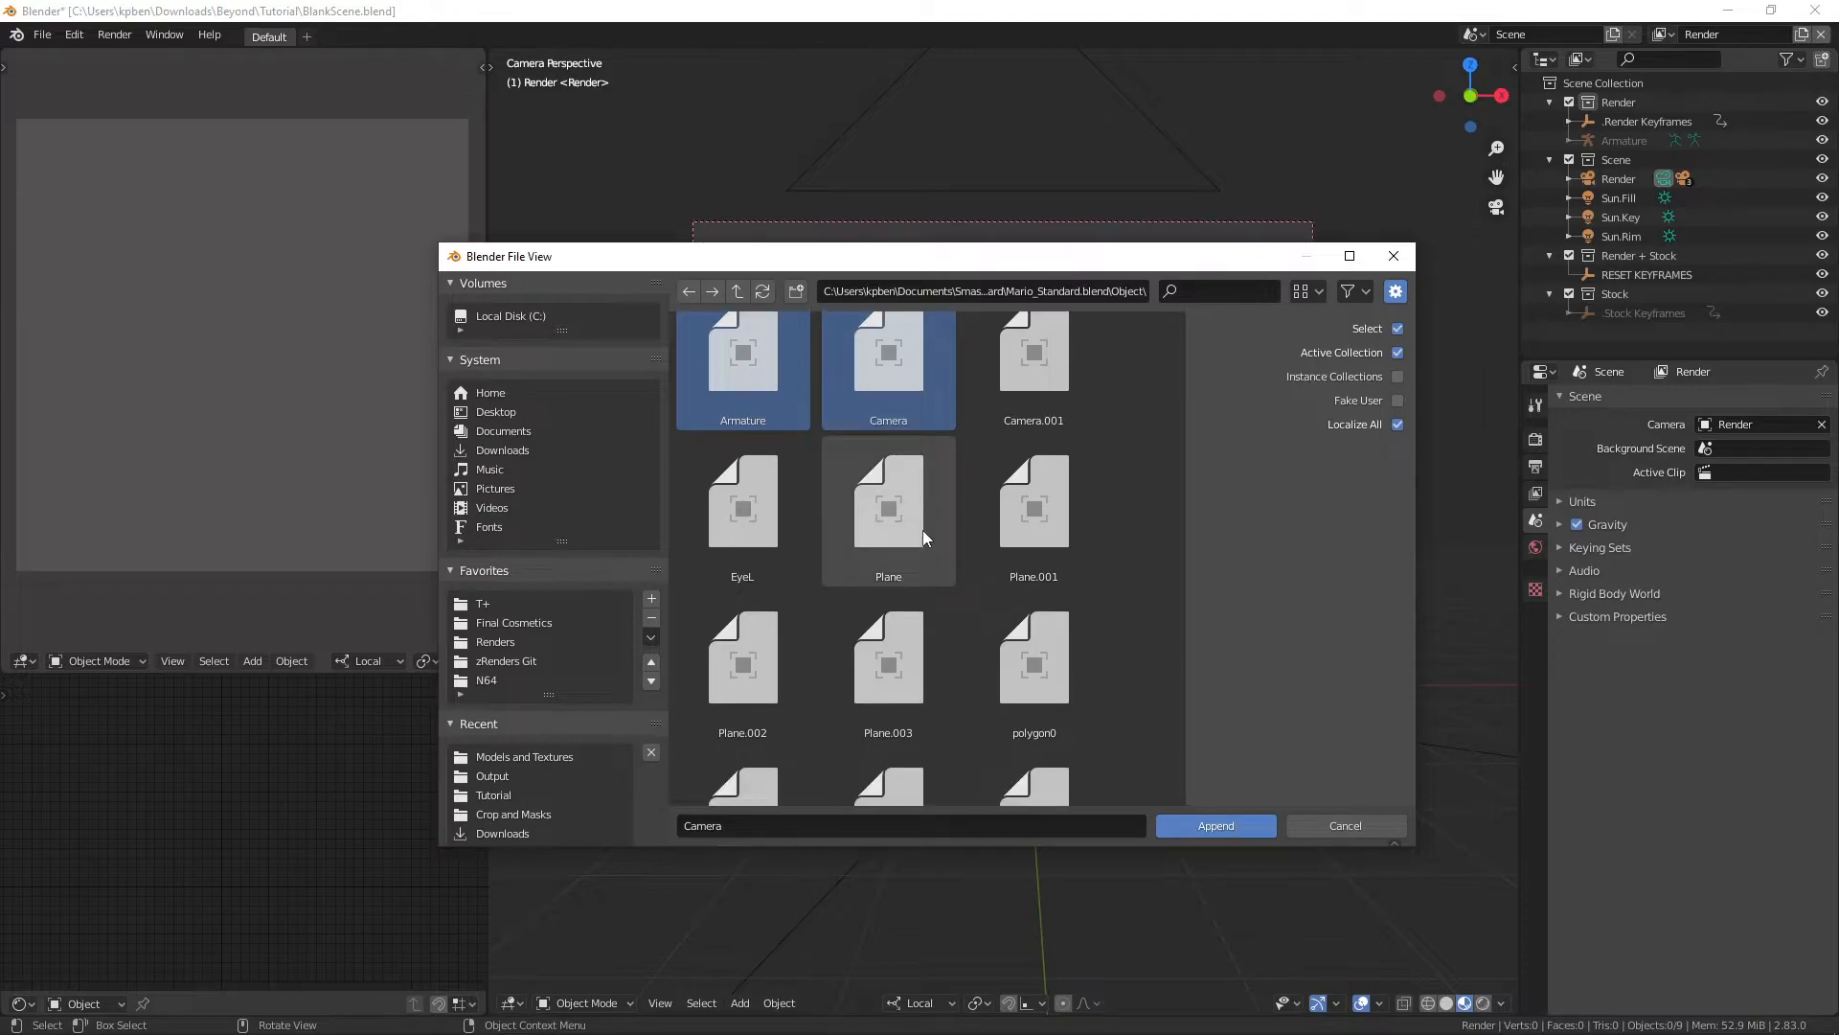
scroll(900, 528, down, 15)
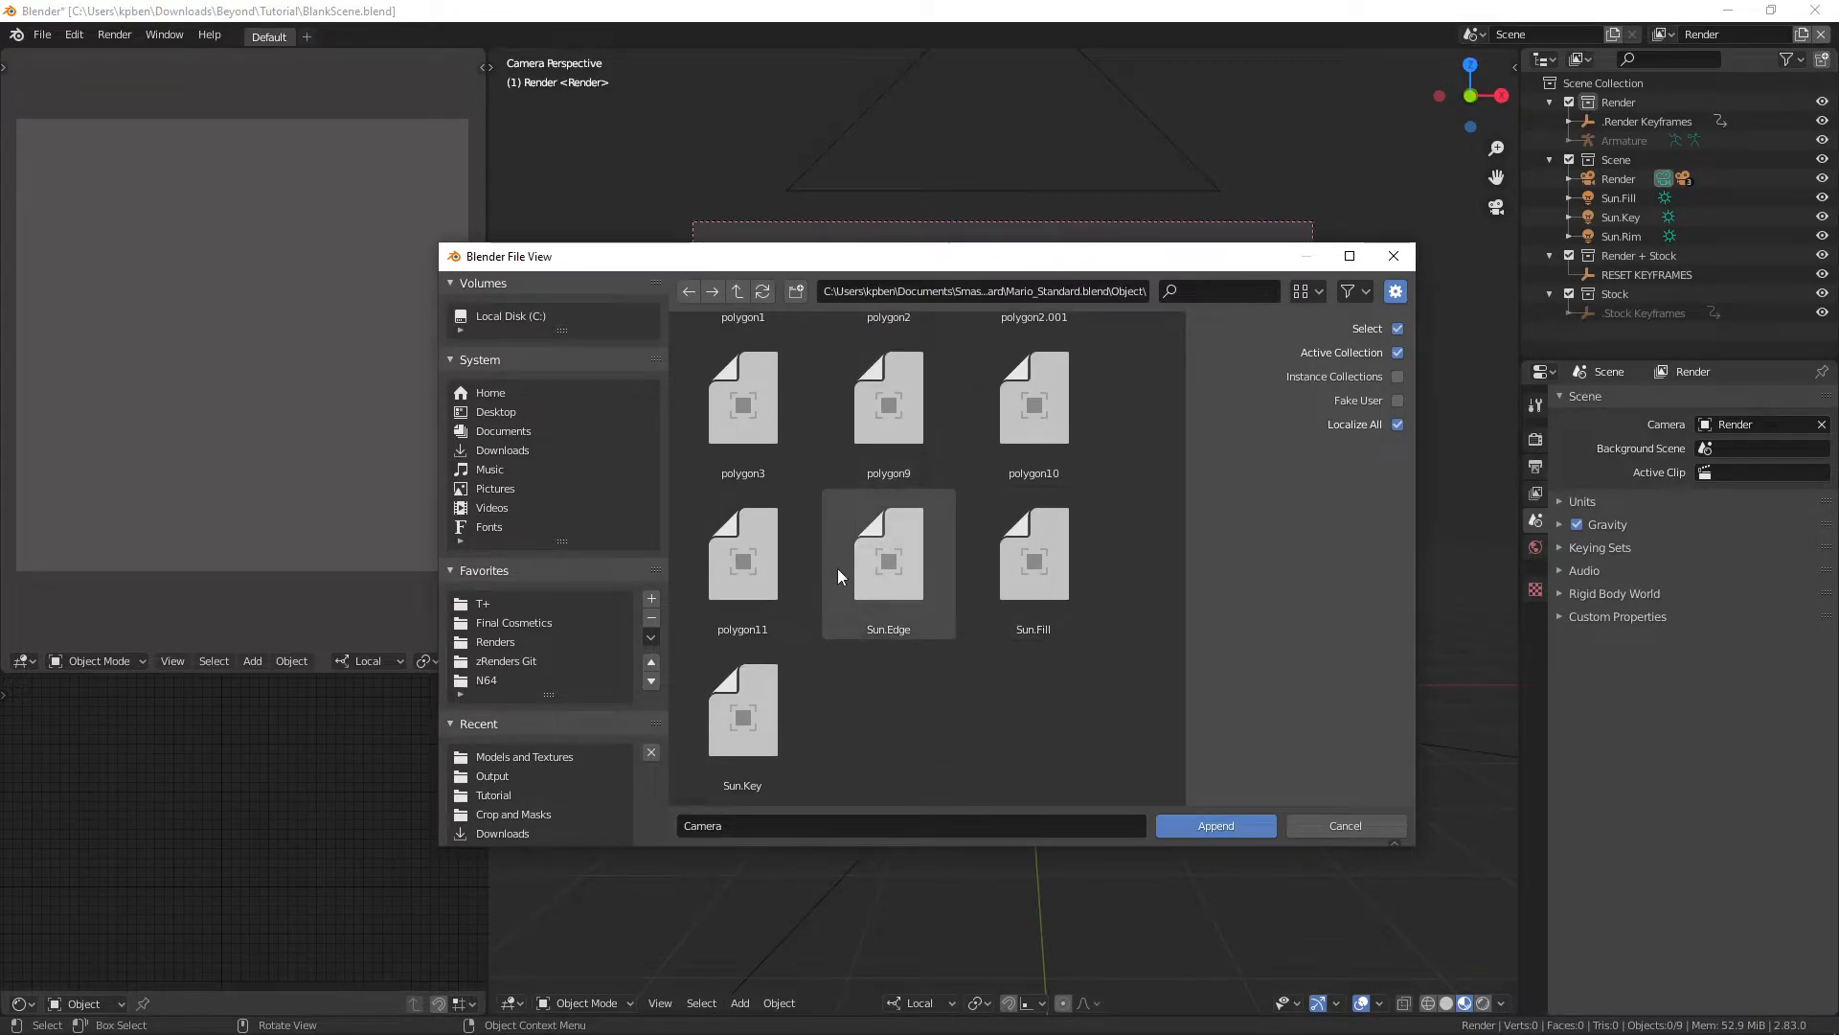
shift+click(839, 573)
shift+click(1084, 563)
shift+click(781, 666)
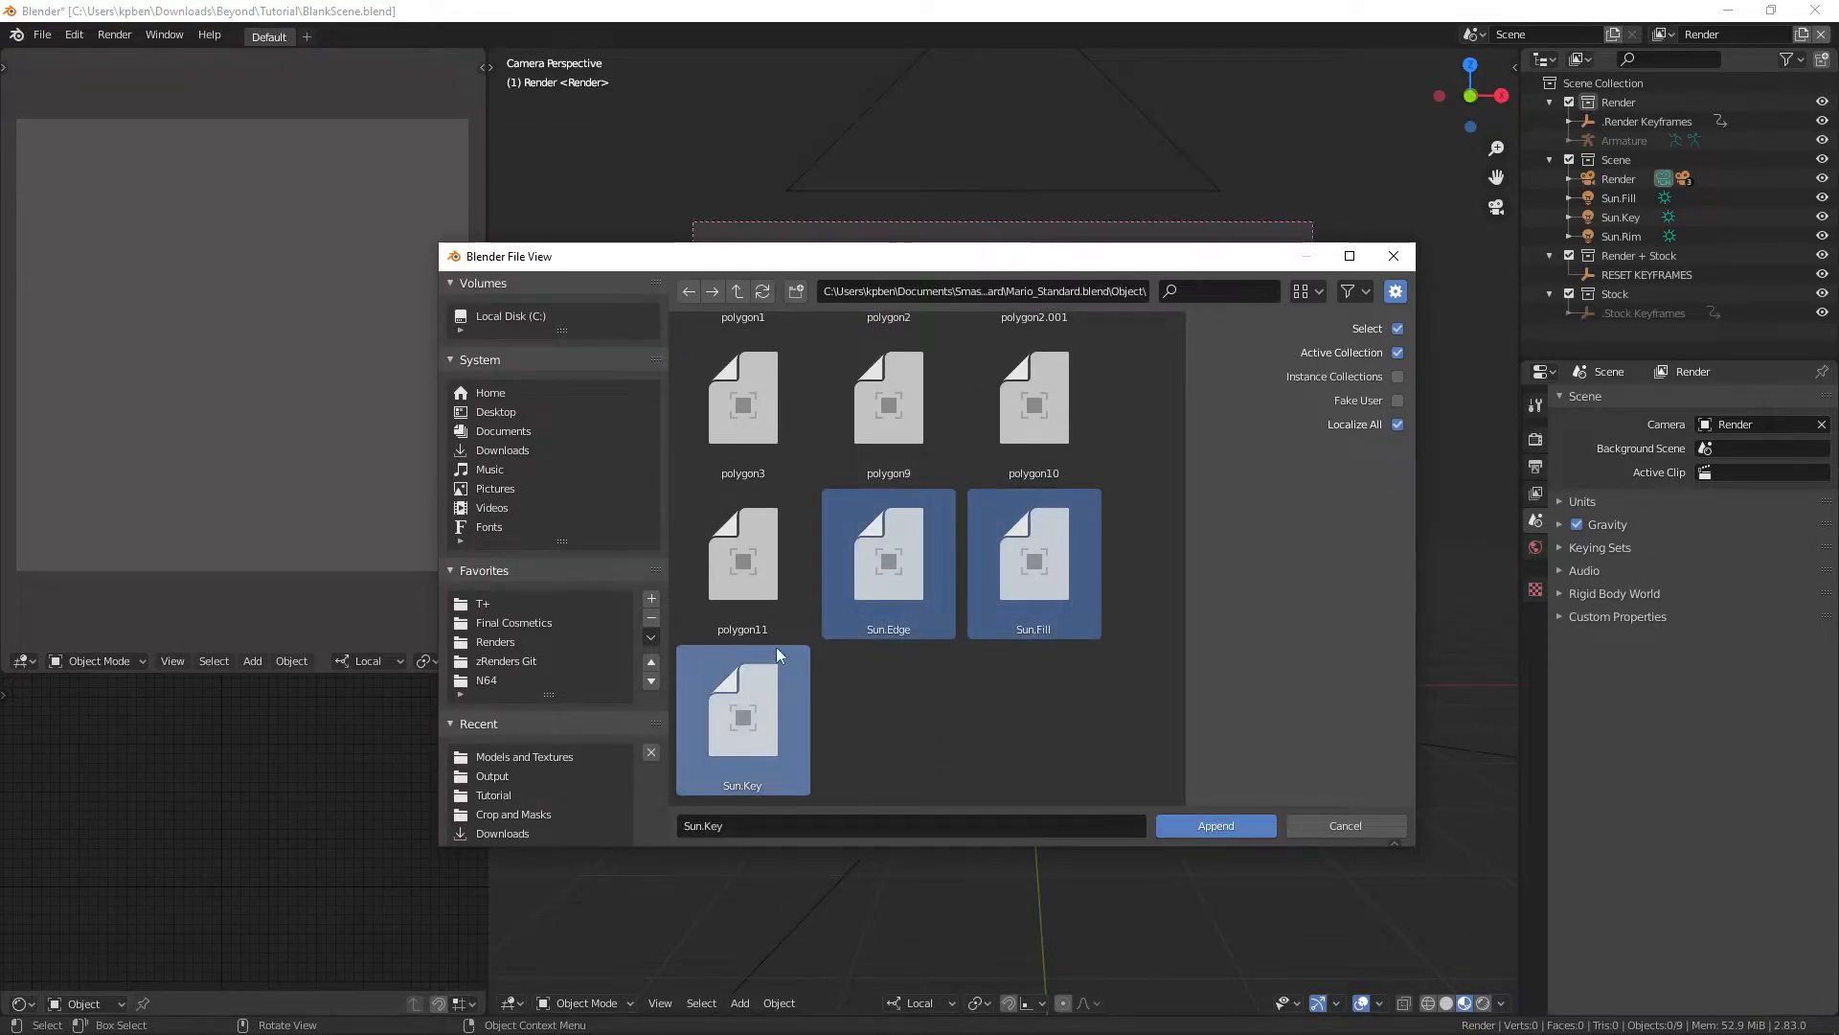
shift+click(768, 571)
scroll(783, 606, up, 10)
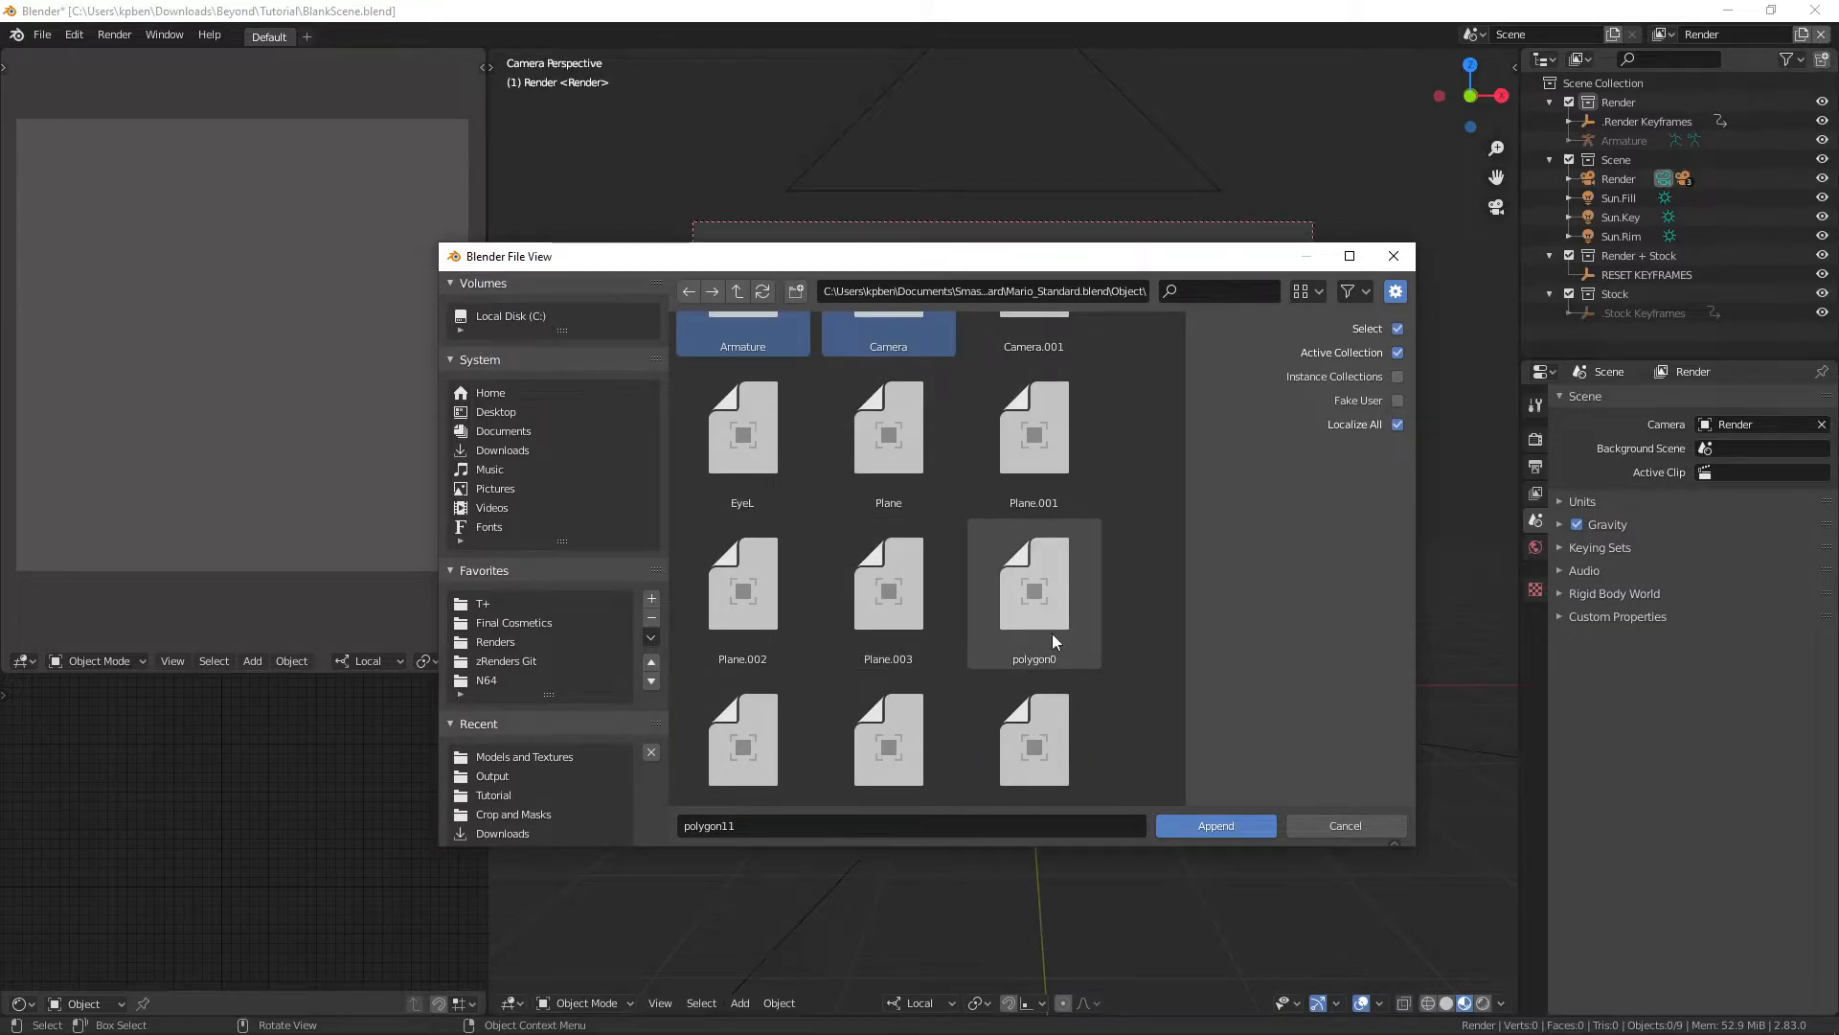
key(a)
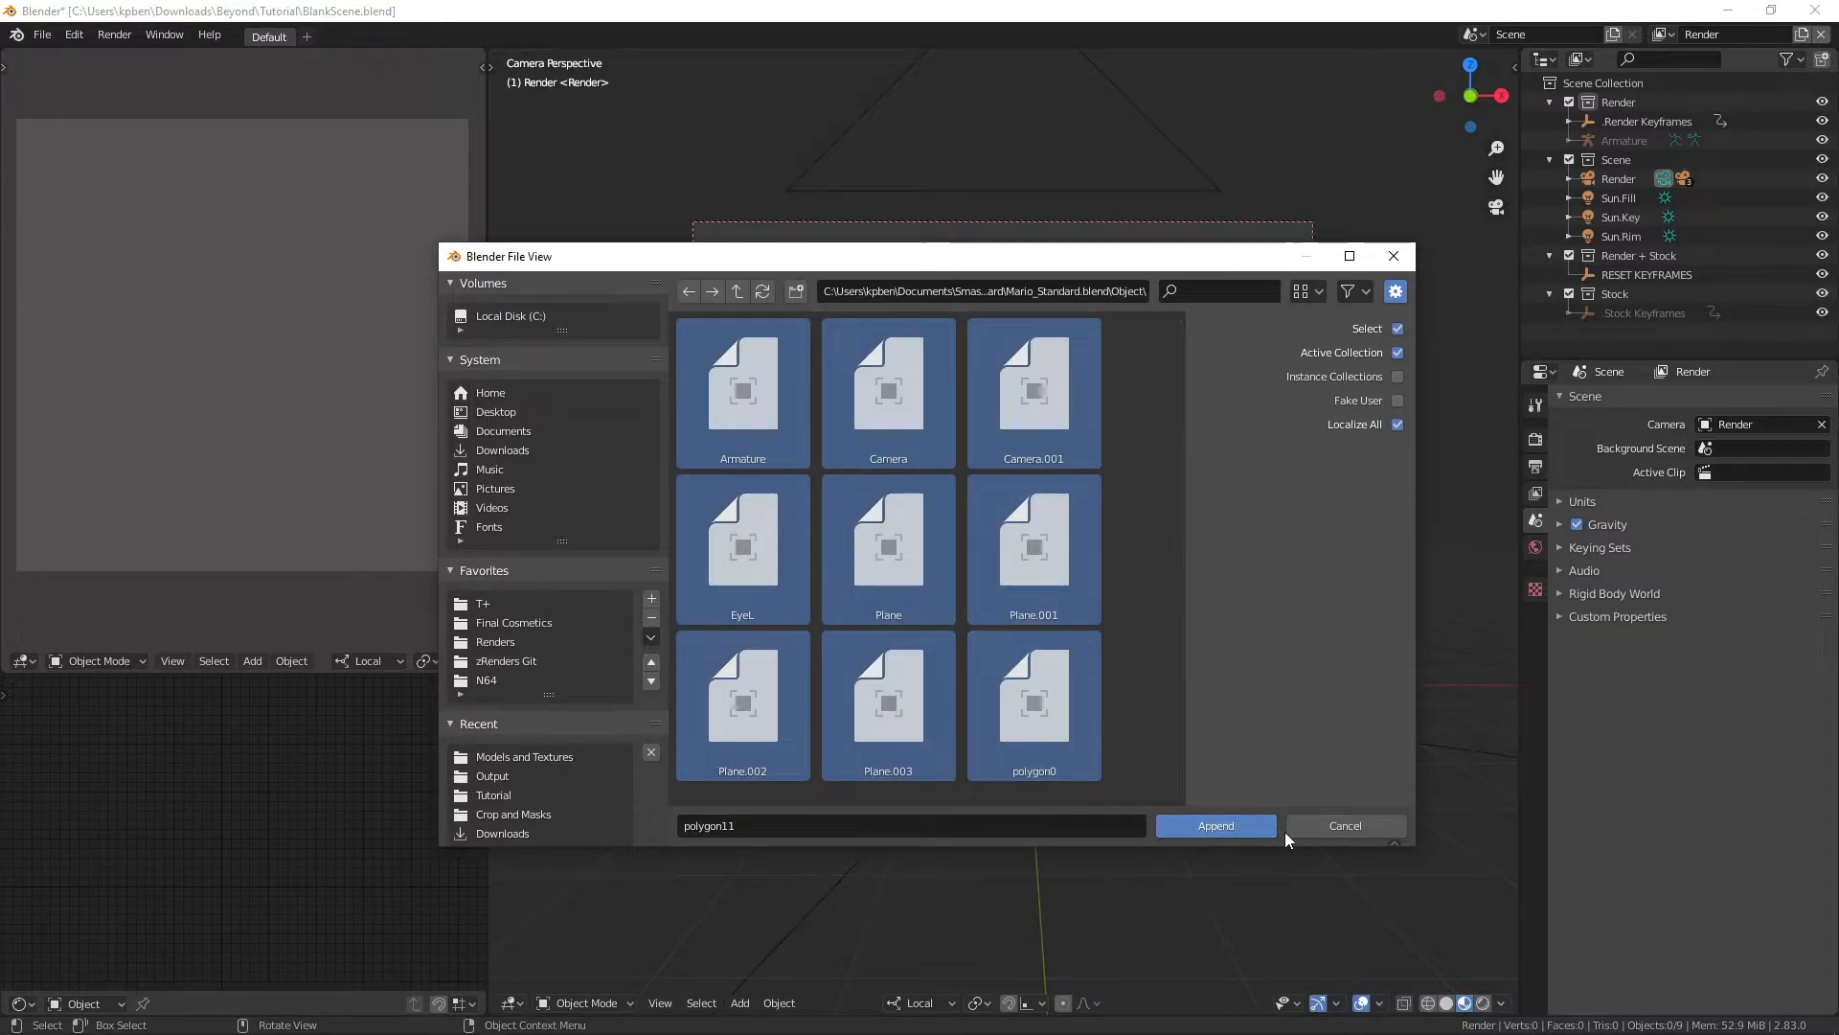
click(1371, 821)
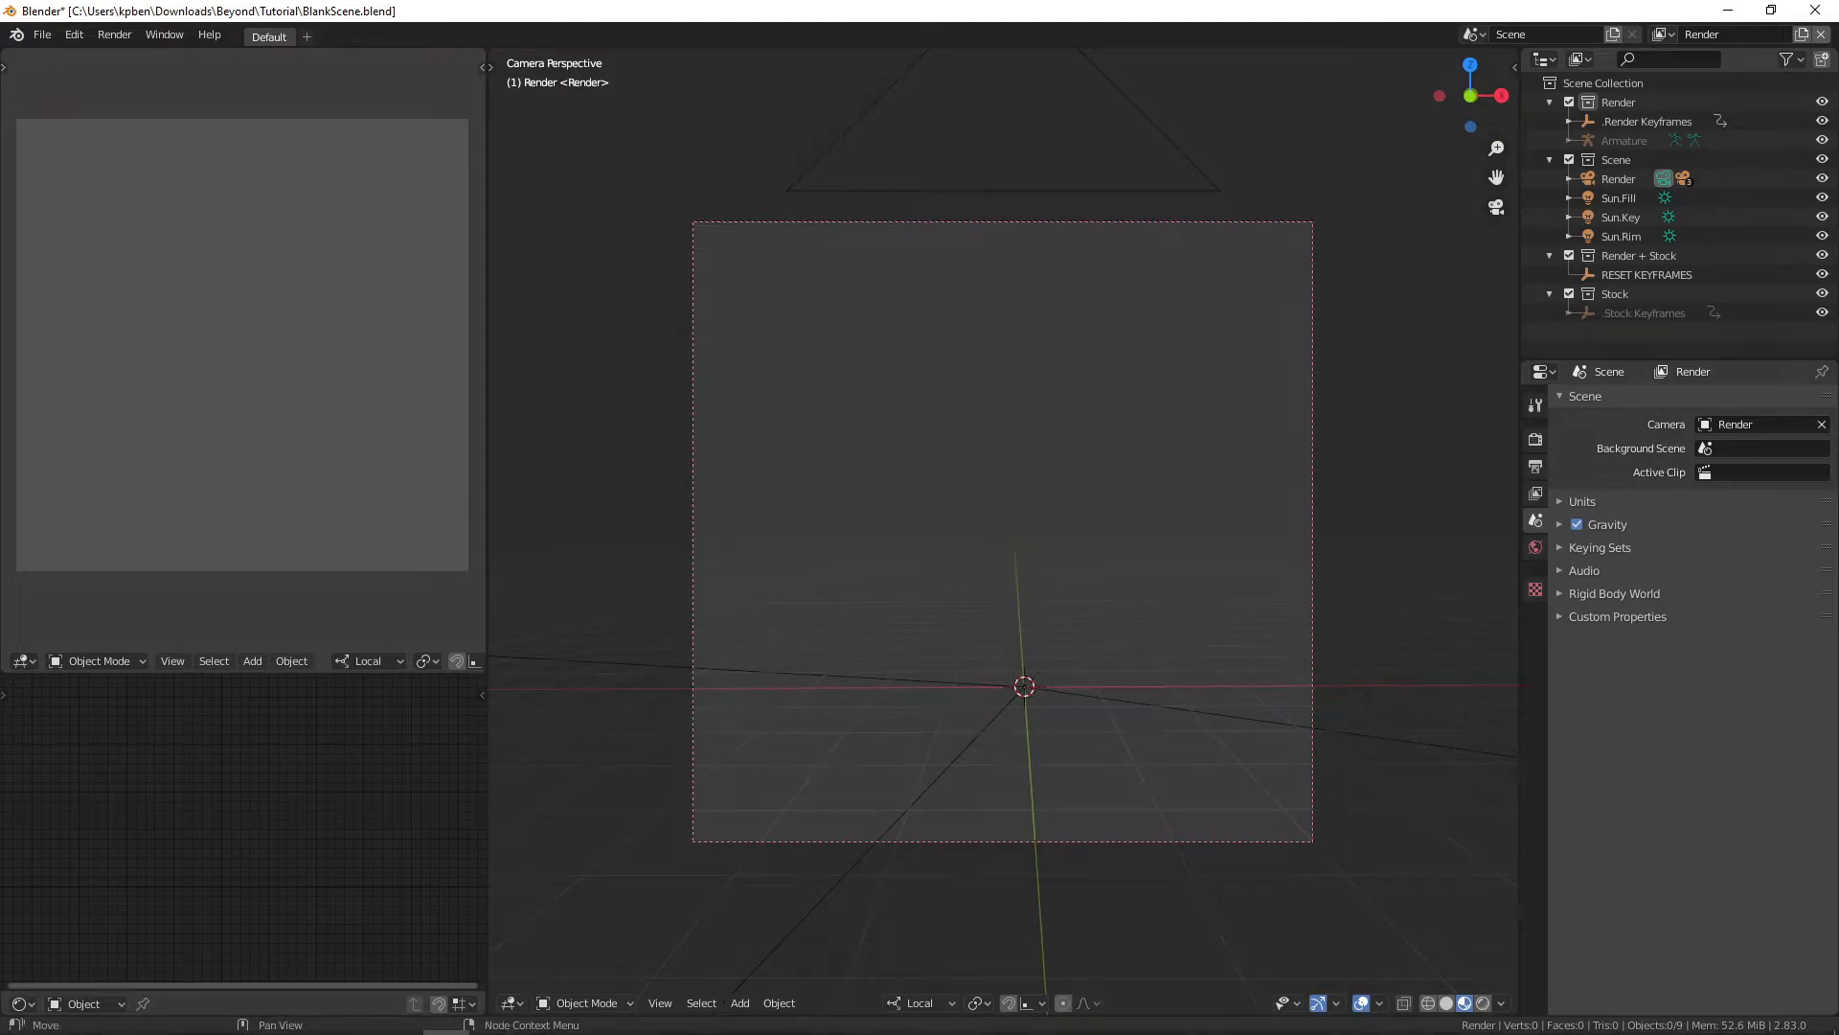
Step: Open Mario_Standard.blend from the Mario Standard folder and copy all its visible objects, including the Mario model, camera and sun lights
mouse_move(186, 1008)
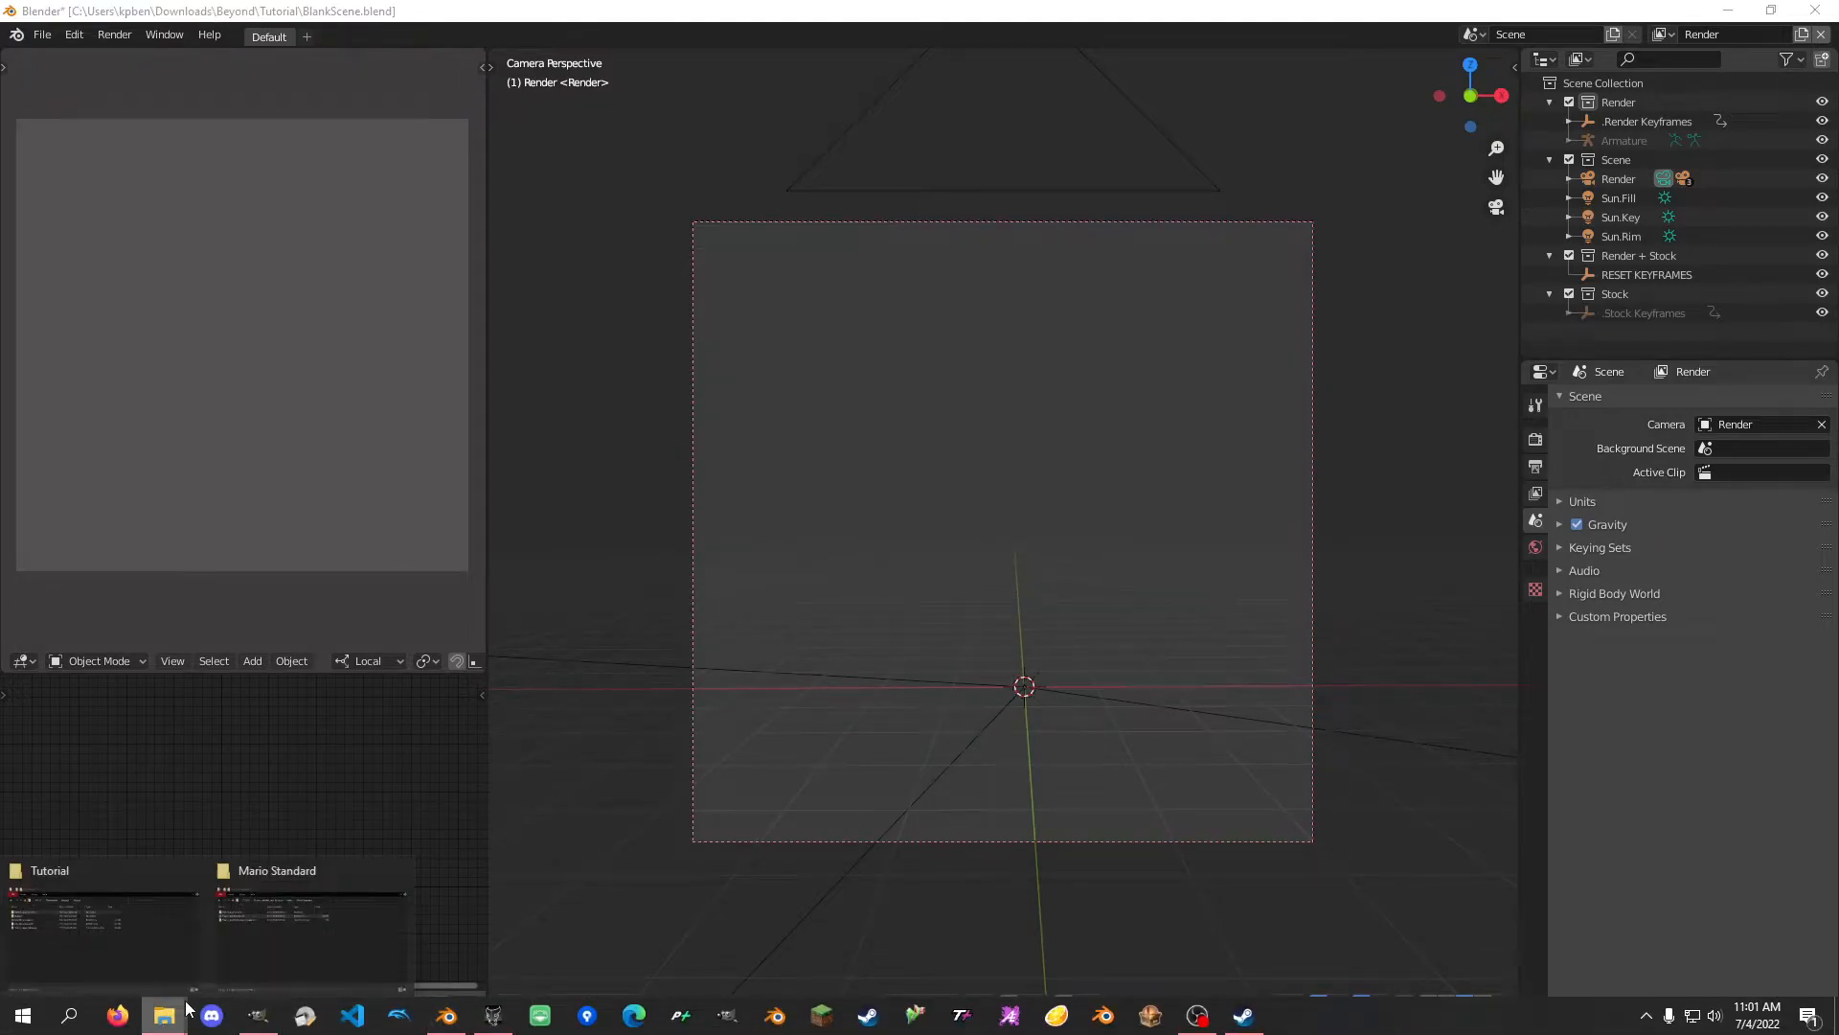
click(308, 920)
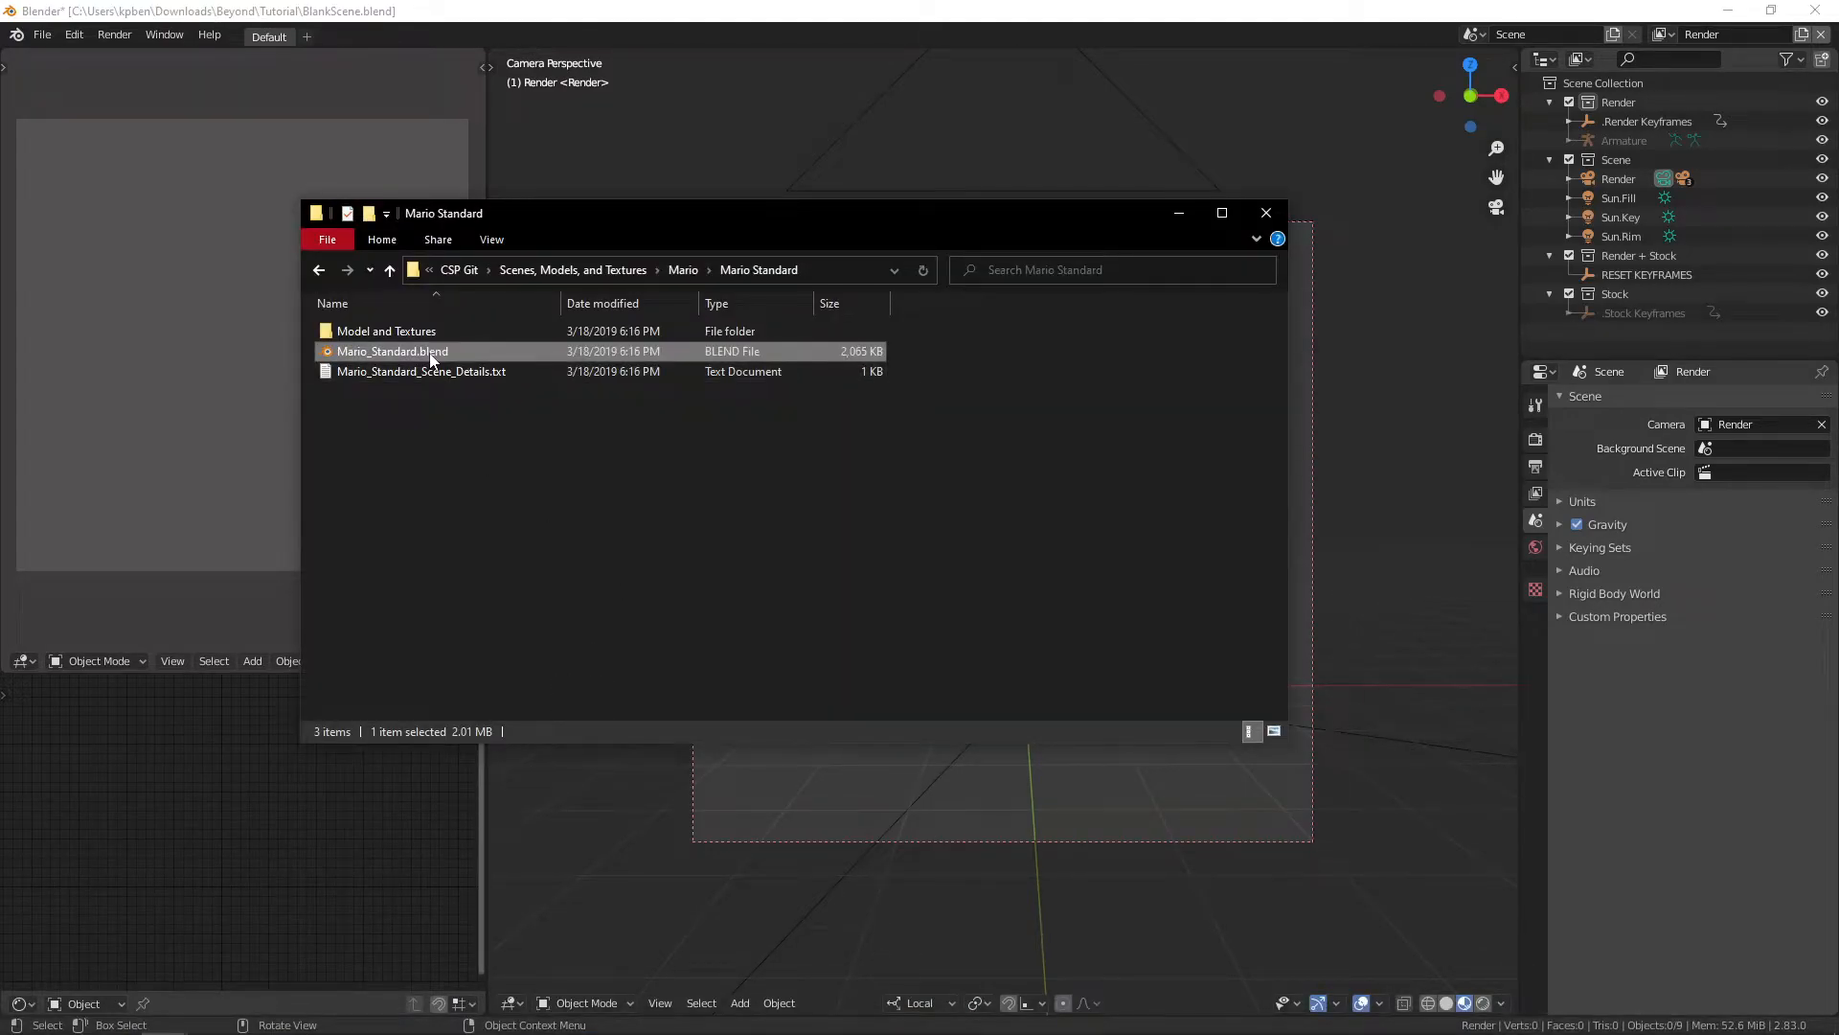
double_click(431, 353)
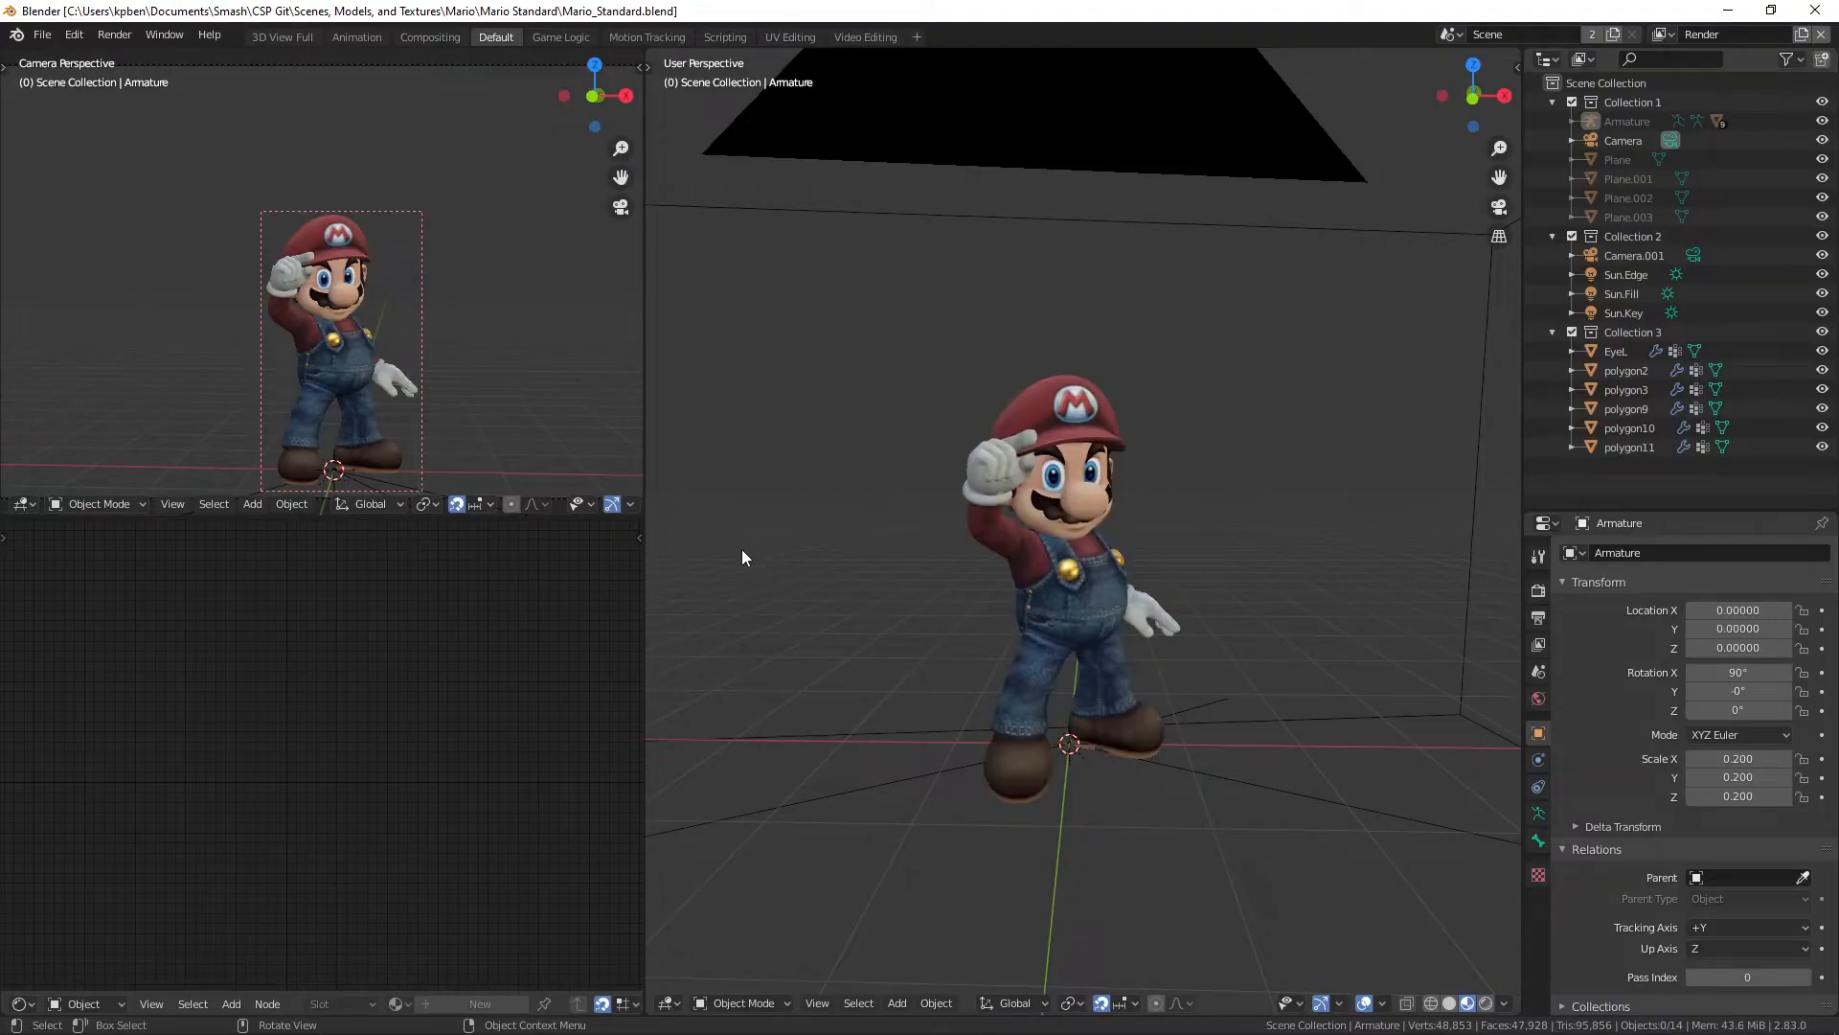
drag(868, 278, 1320, 919)
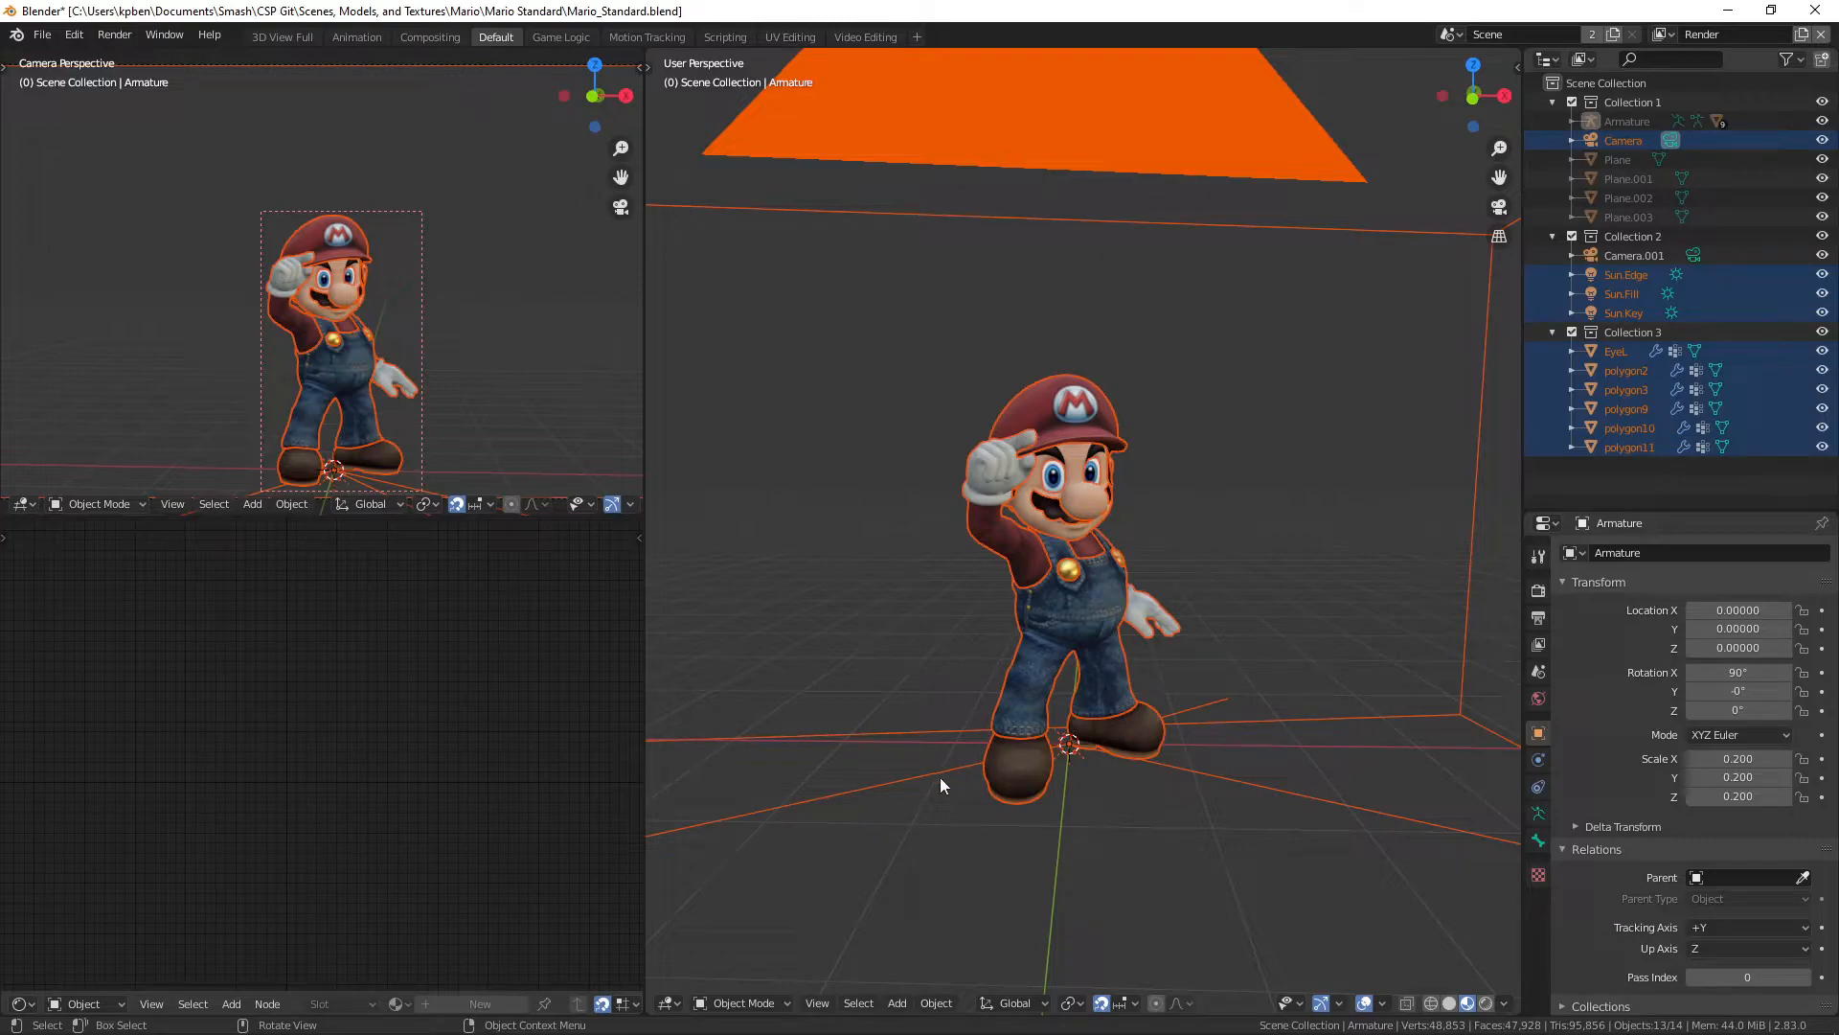
key(ctrl+c)
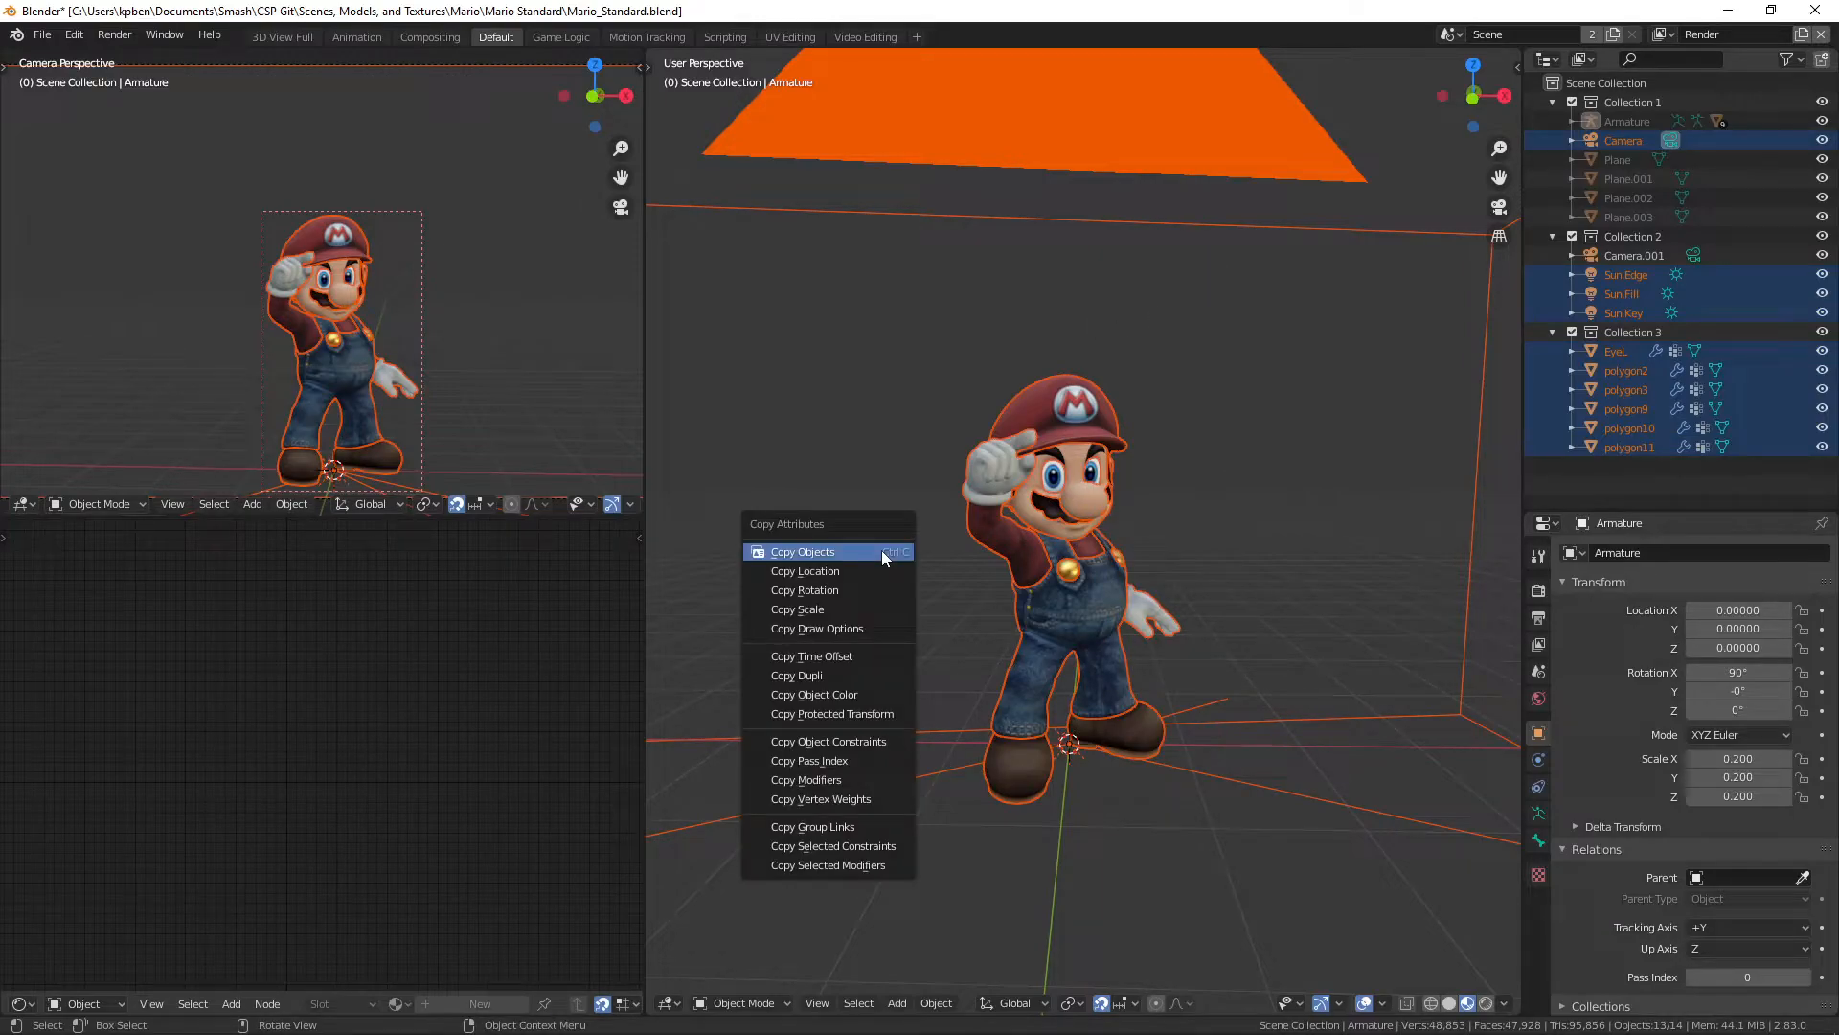
click(881, 550)
Step: Switch back to the BlankScene.blend window, paste the copied Mario objects into the scene and clear the selection
mouse_move(446, 1015)
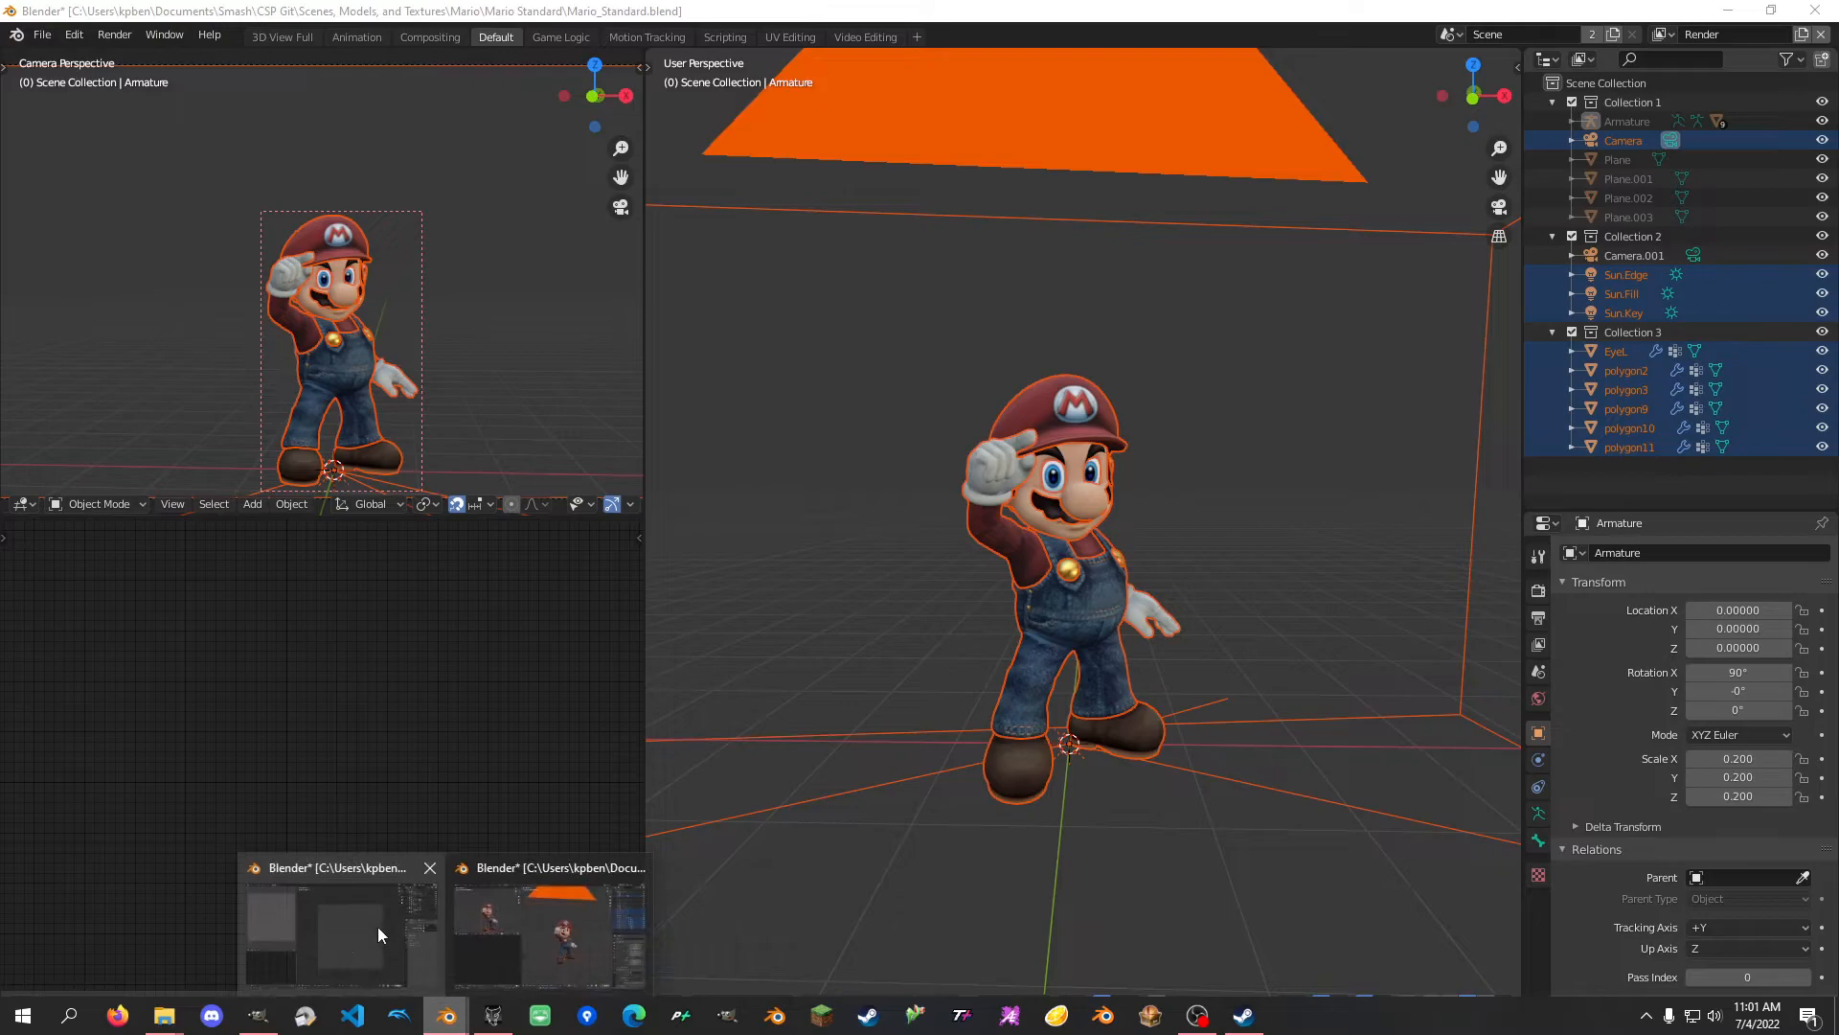
click(377, 927)
key(ctrl+v)
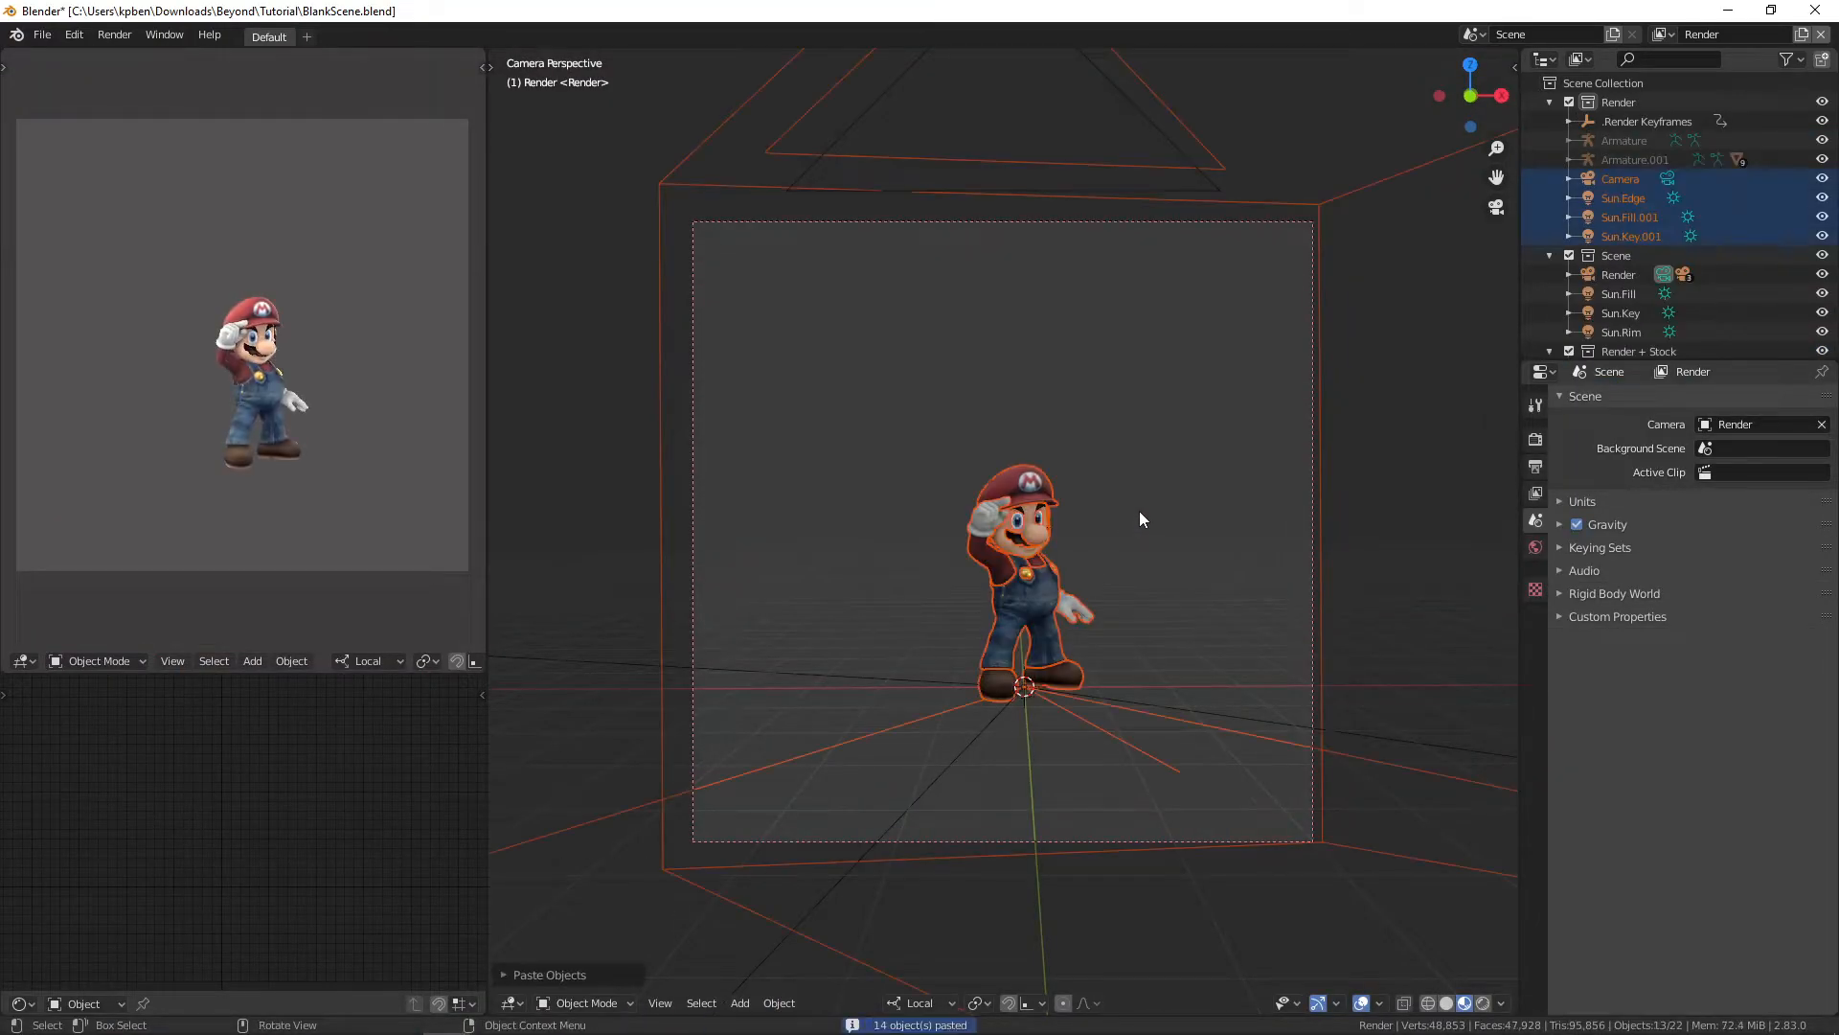
click(1140, 529)
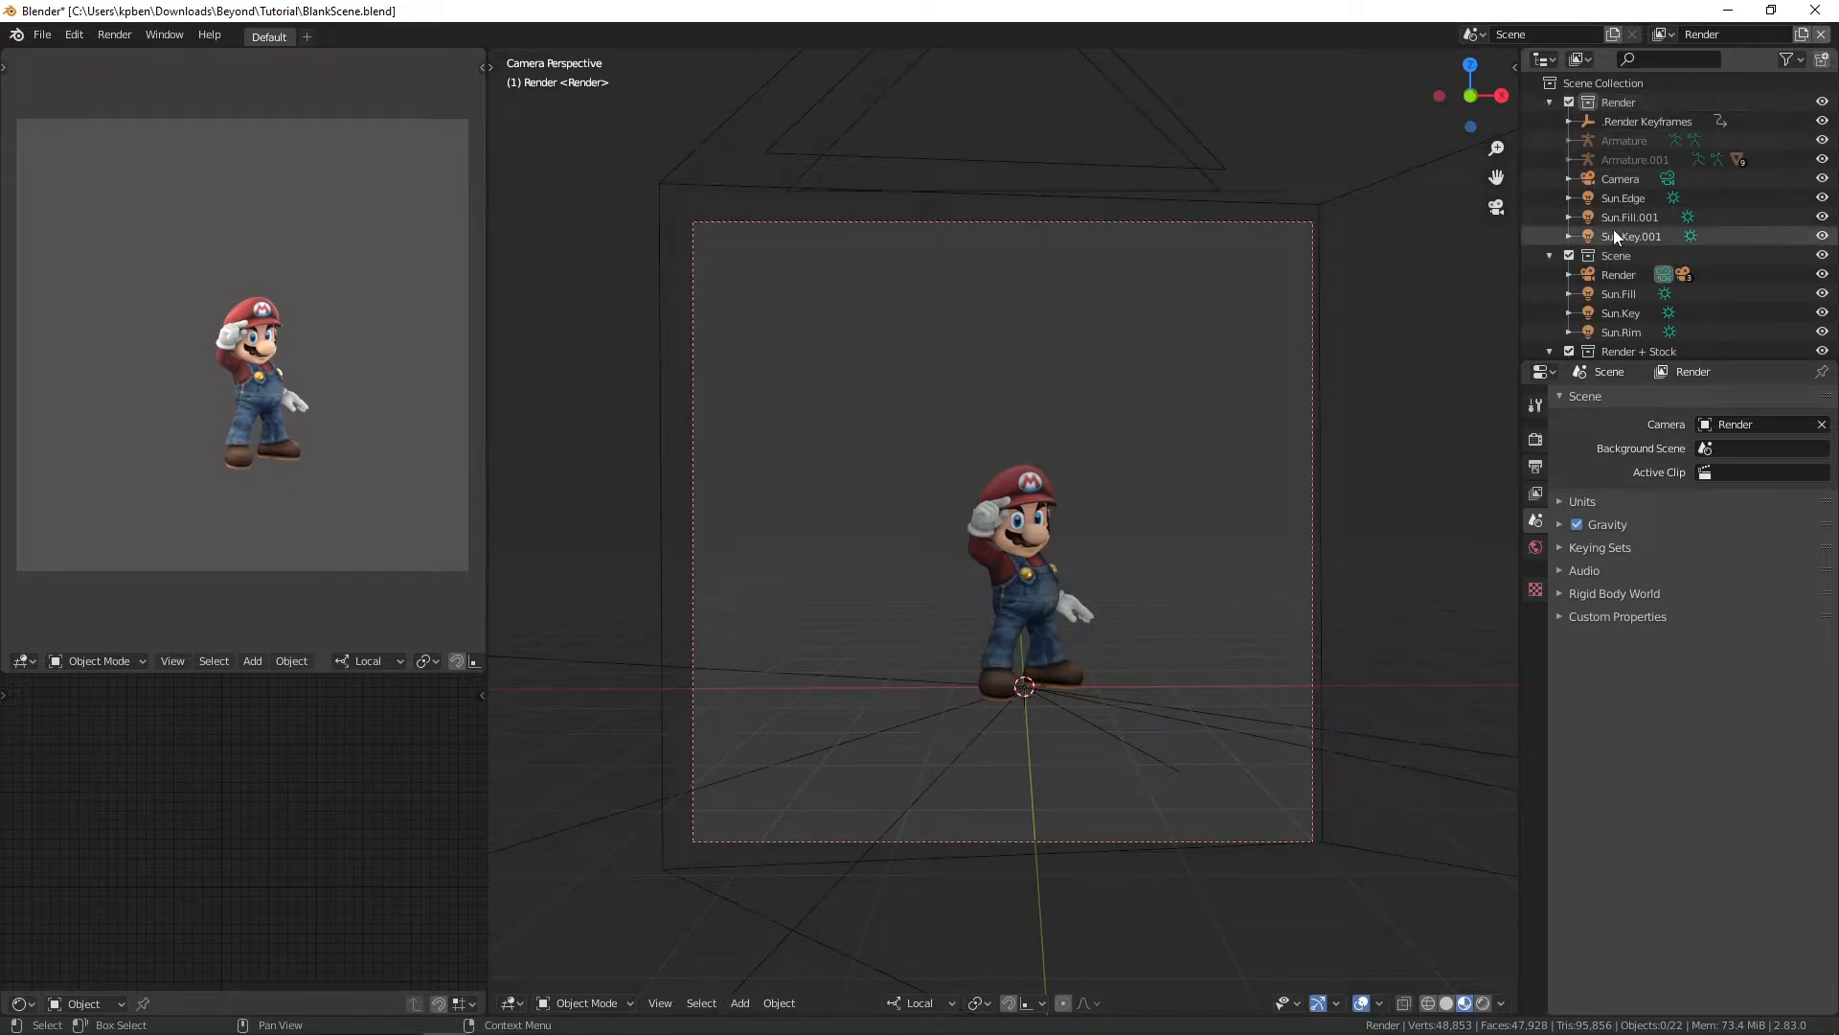
Step: Delete the pasted lights Sun.Edge, Sun.Fill.001 and Sun.Key.001, keeping the scene's own sun lights
scroll(1627, 210, down, 3)
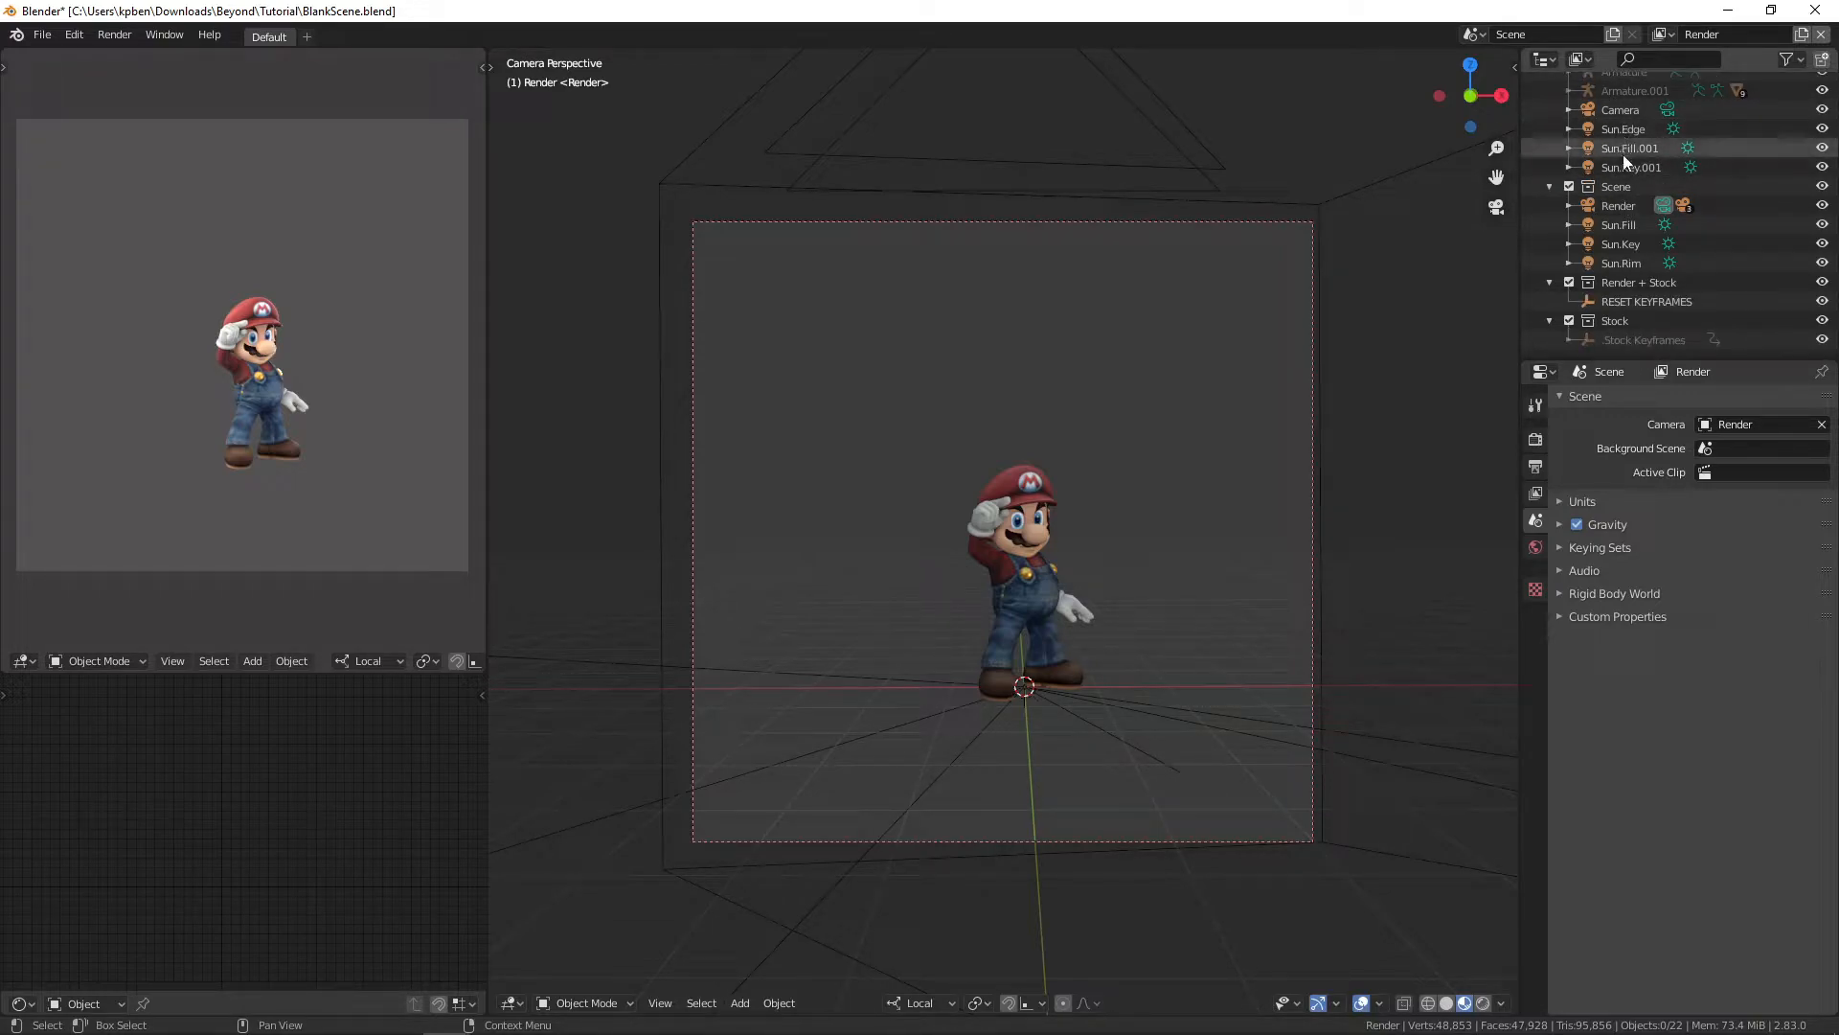
click(1617, 224)
shift+click(1623, 262)
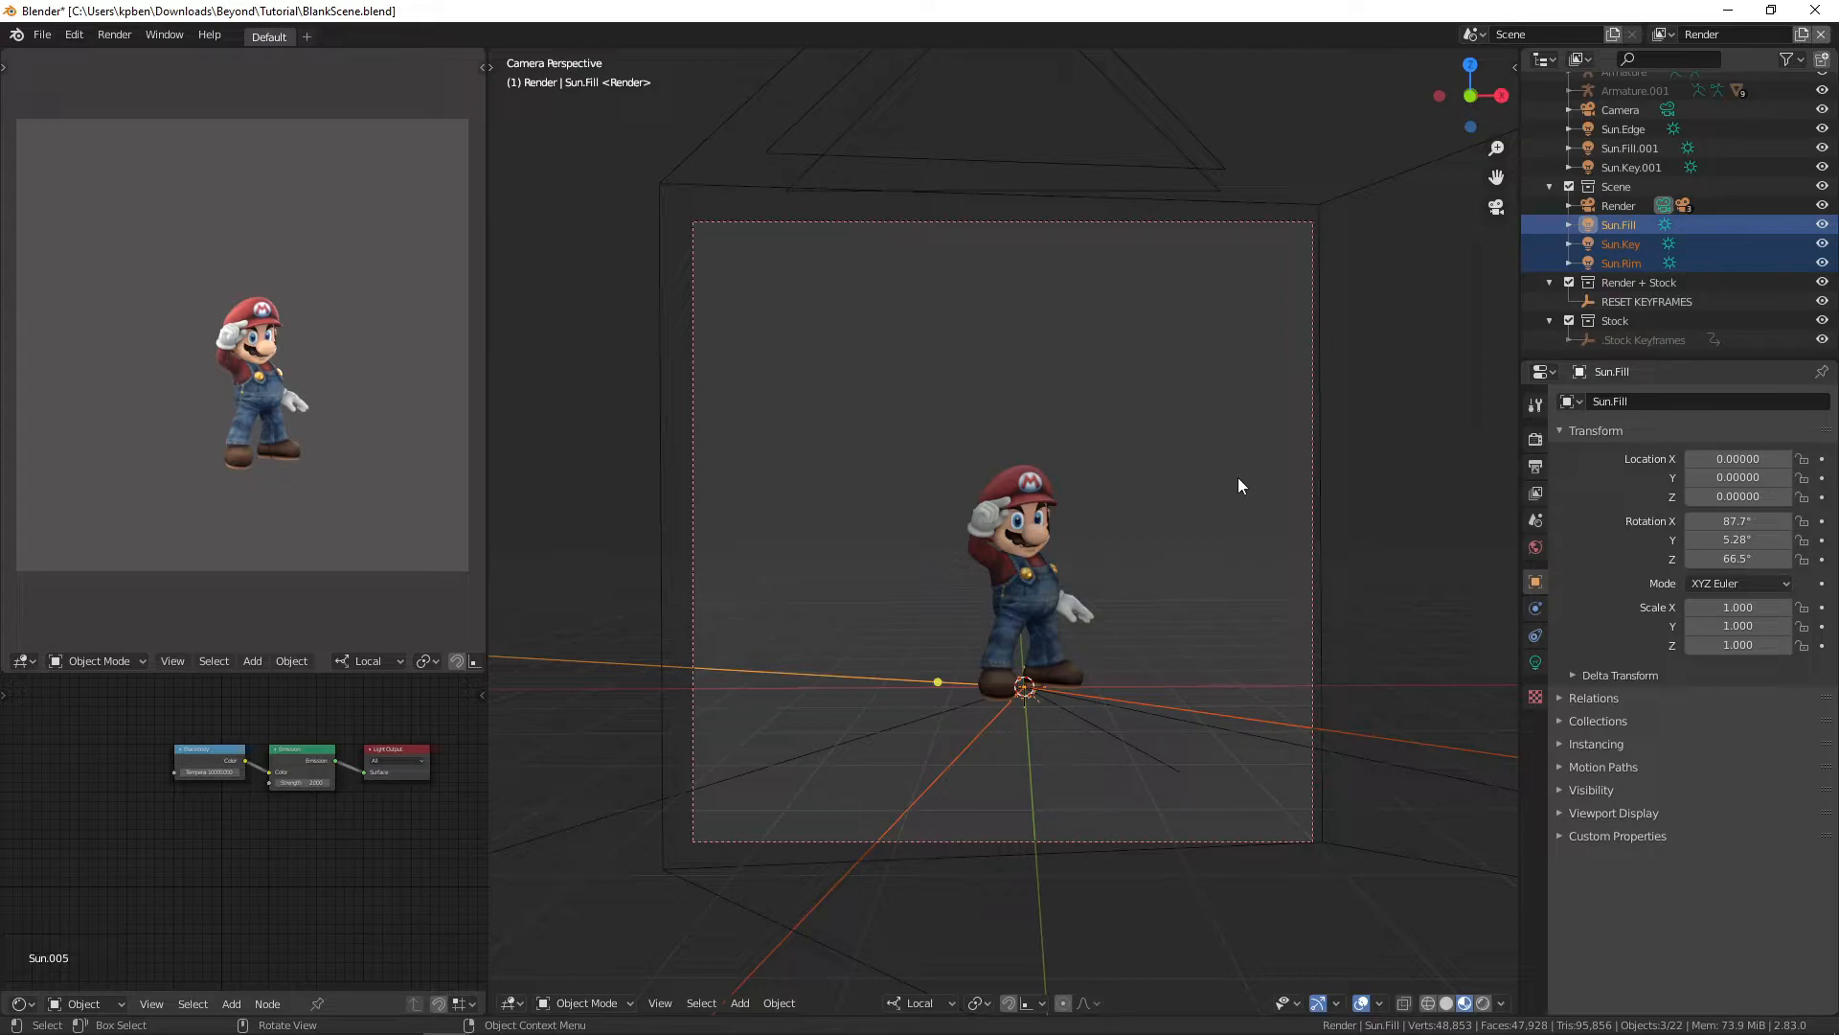
scroll(1640, 228, up, 2)
click(1629, 207)
shift+click(1623, 168)
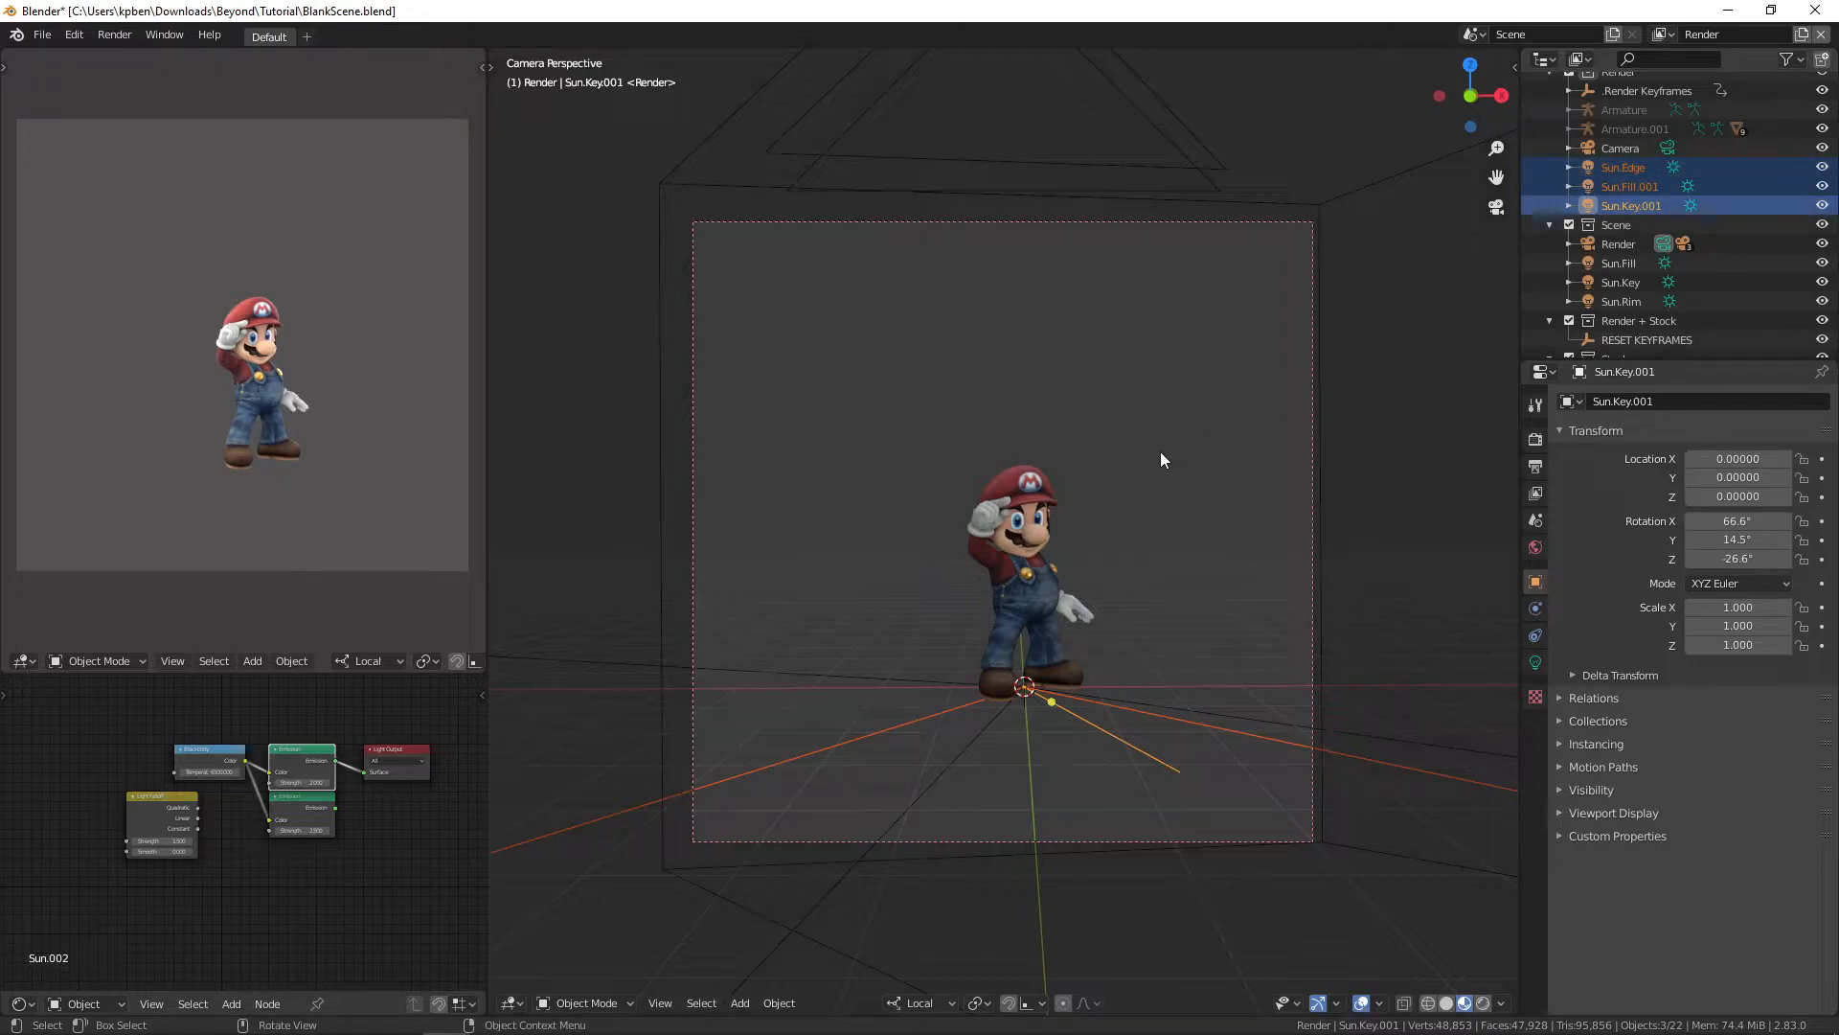
key(Delete)
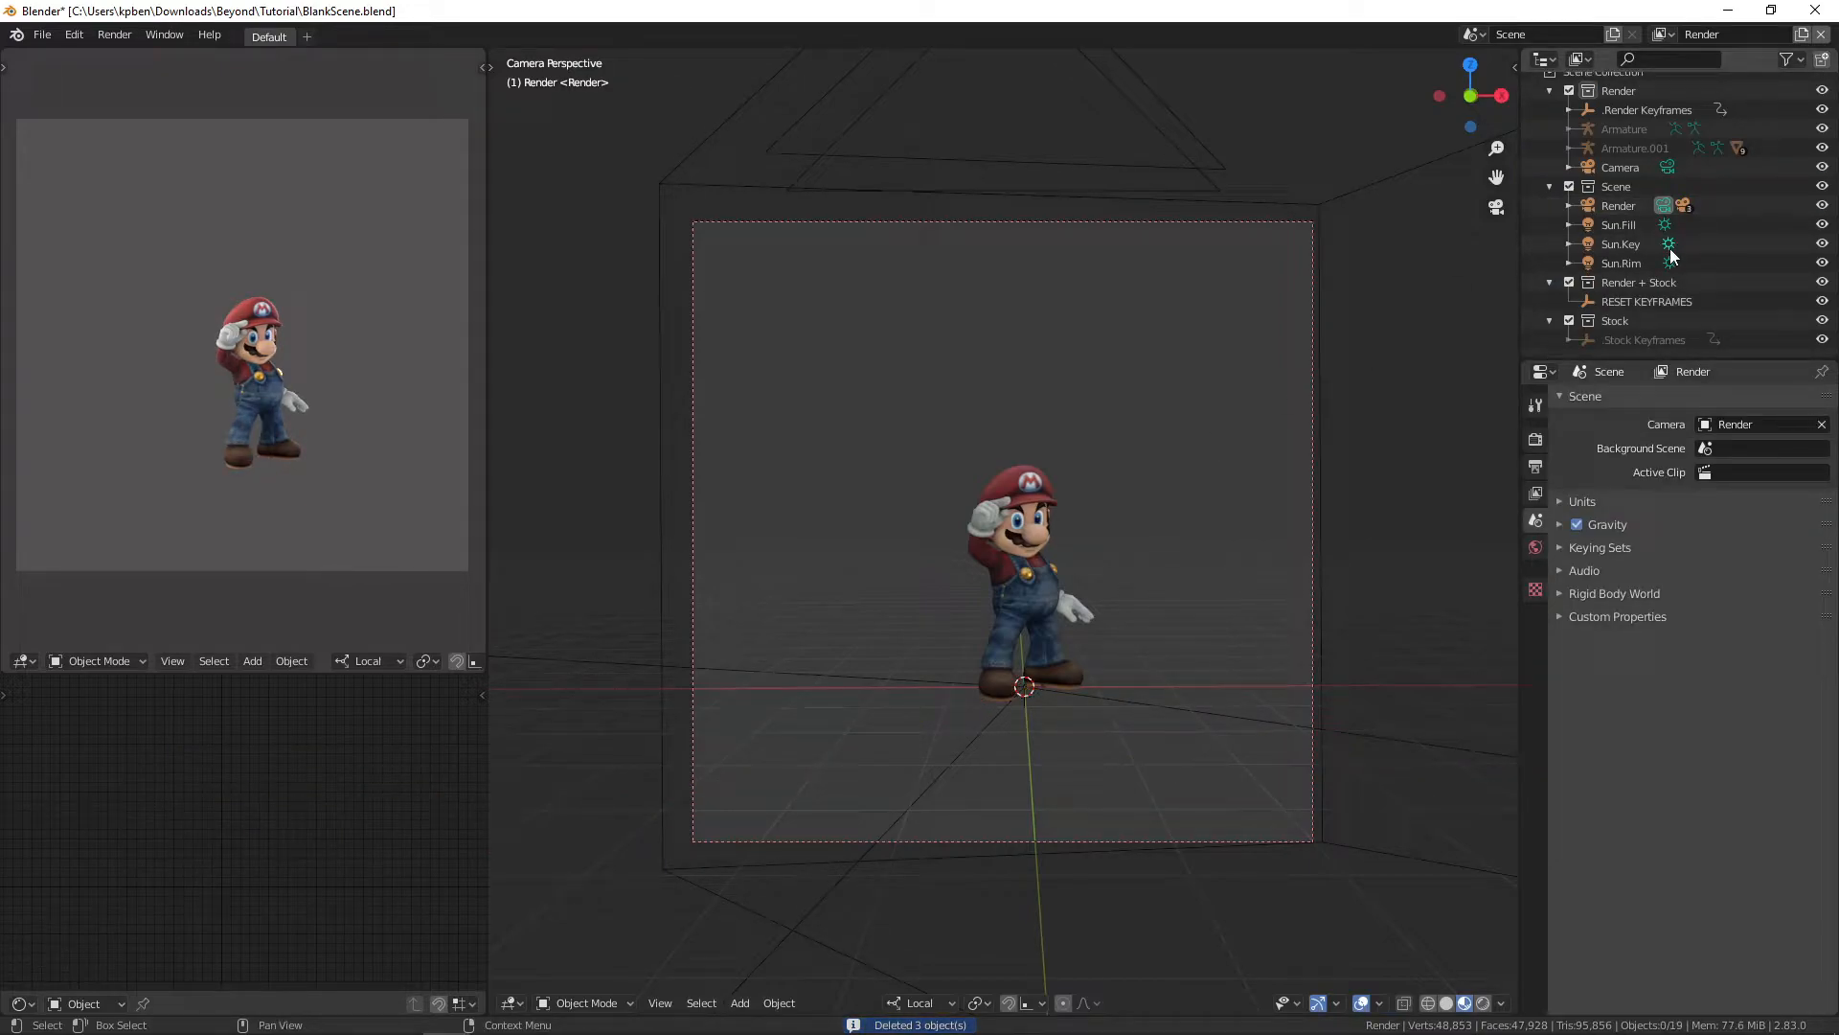
Step: Delete the leftover Armature that has no meshes, keeping Armature.001 with the Mario meshes, and collapse its hierarchy
scroll(1663, 258, up, 2)
click(1567, 160)
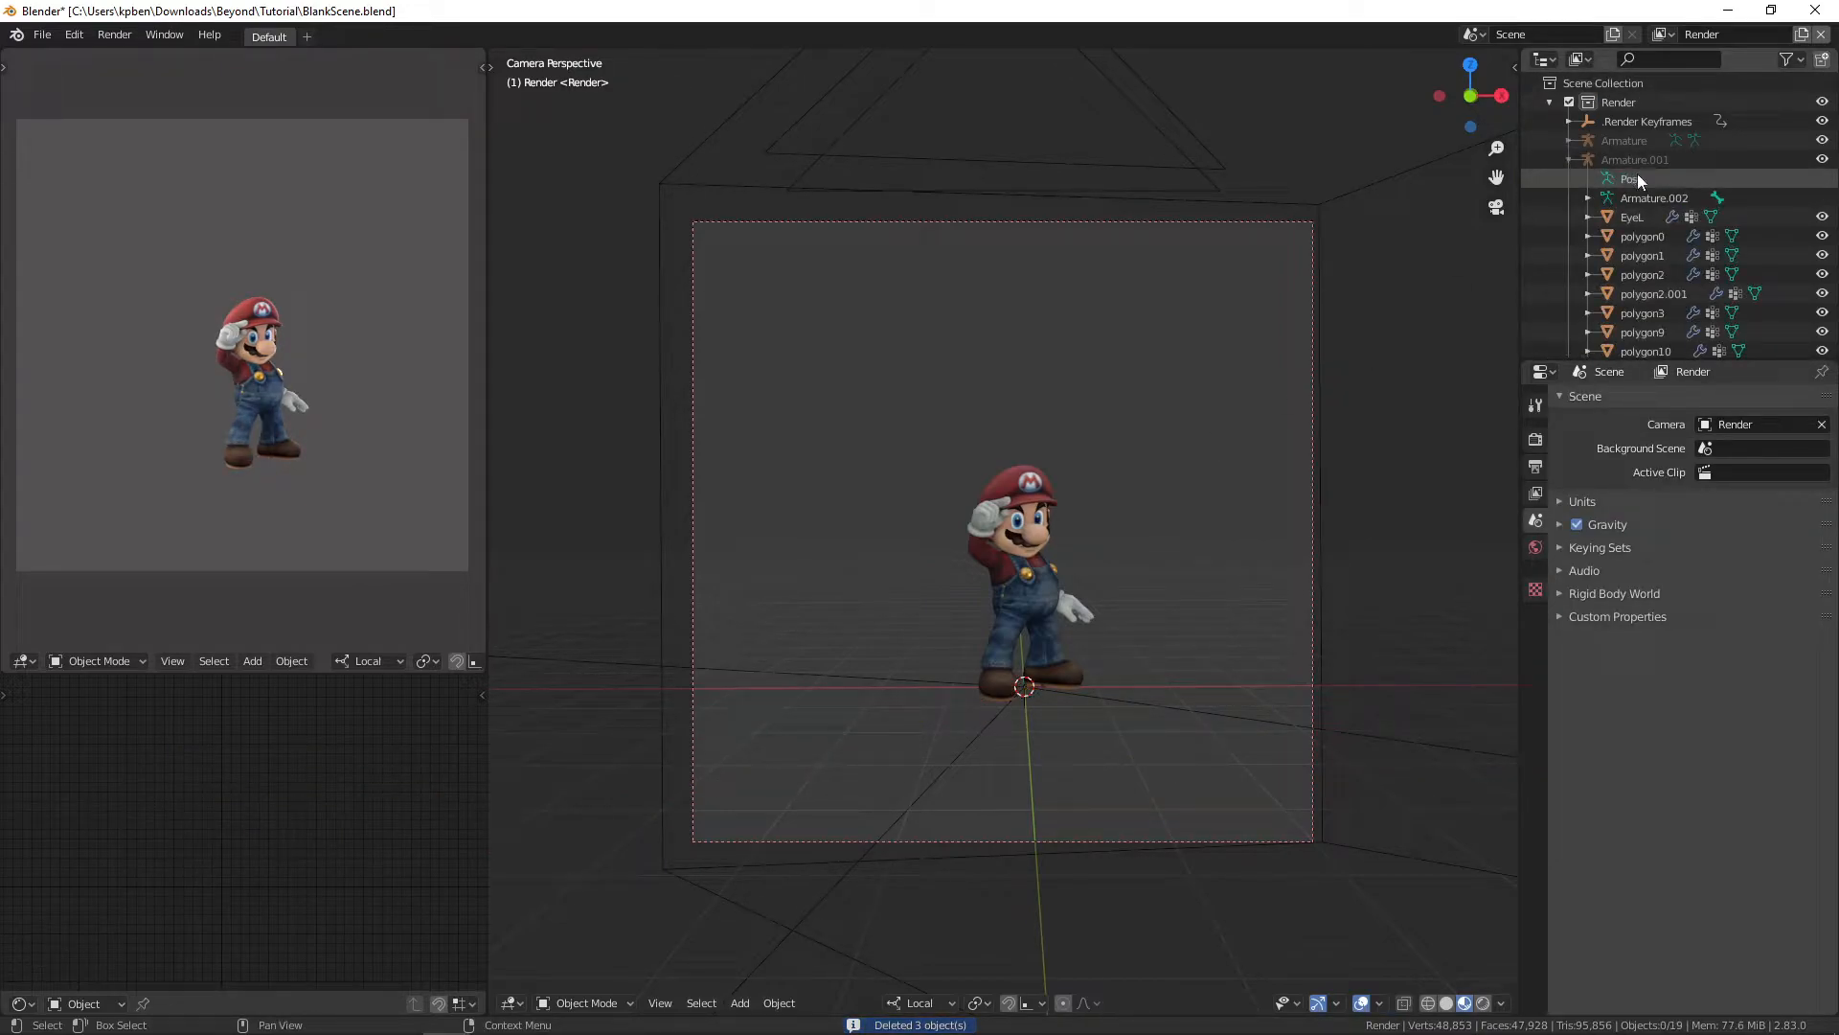
click(1571, 141)
right_click(1609, 140)
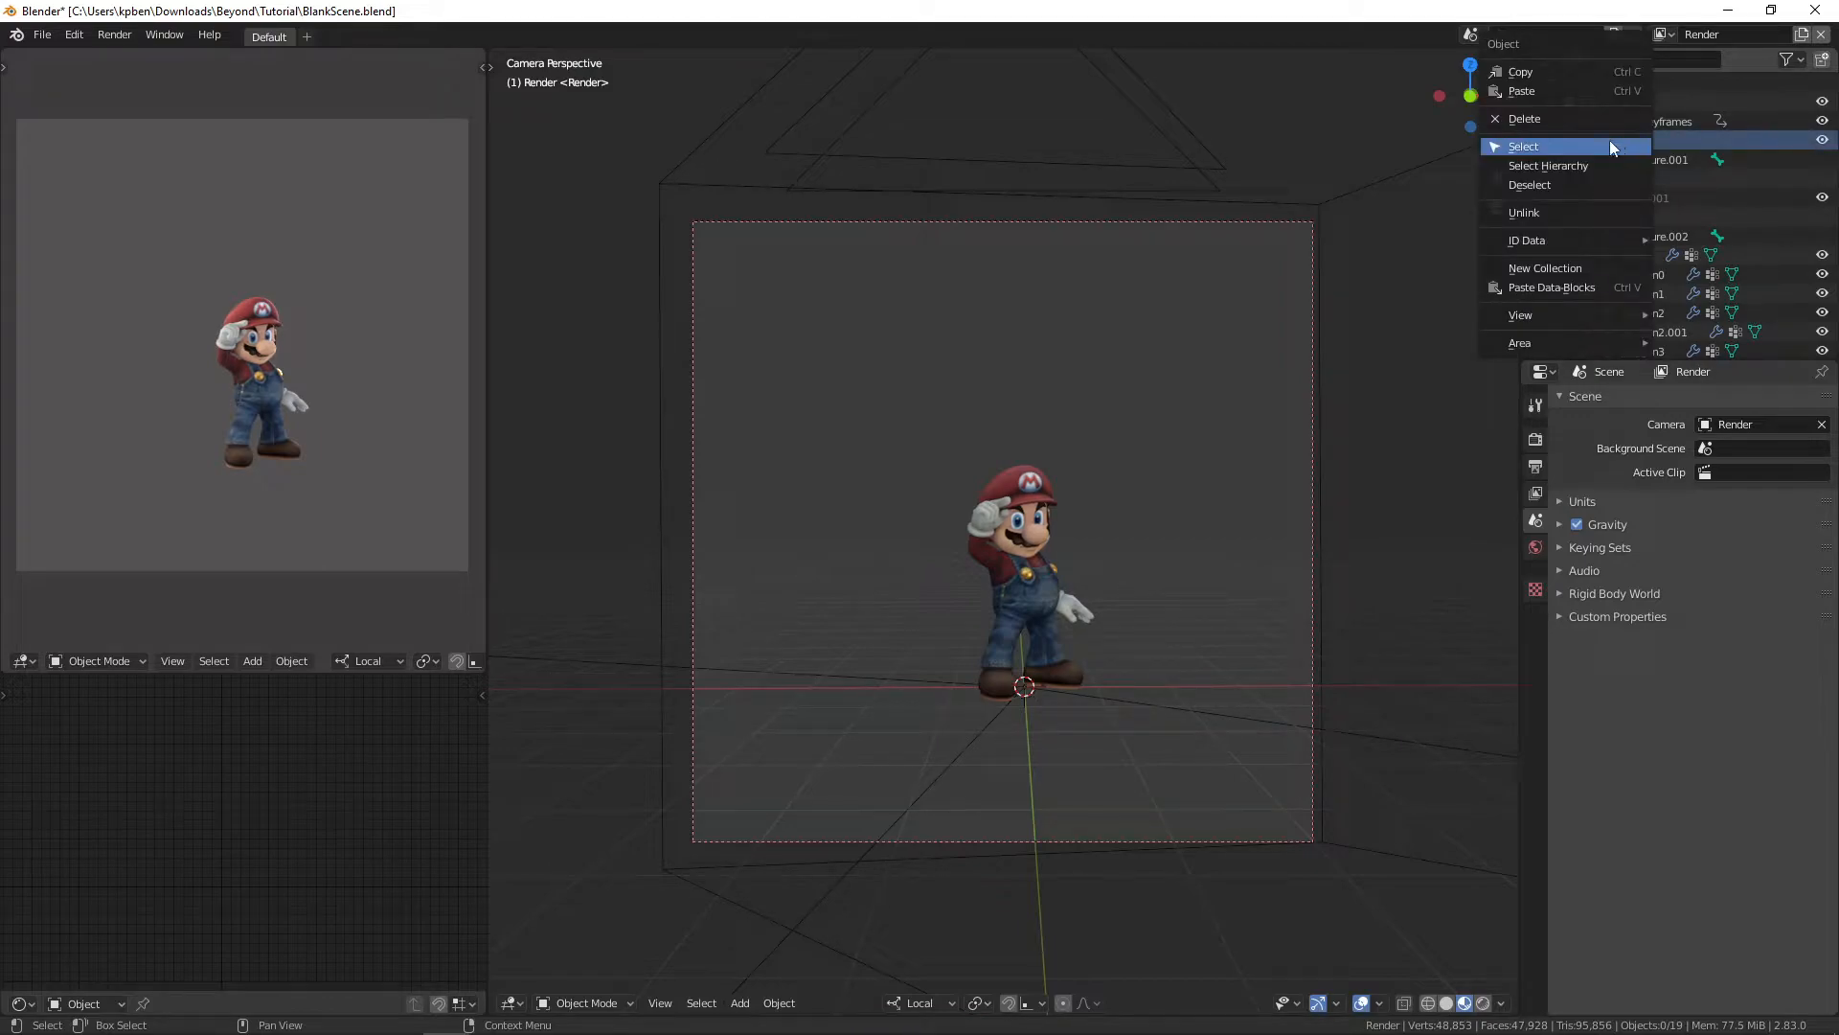
click(1601, 119)
scroll(1590, 191, down, 2)
scroll(1581, 192, up, 3)
click(1570, 140)
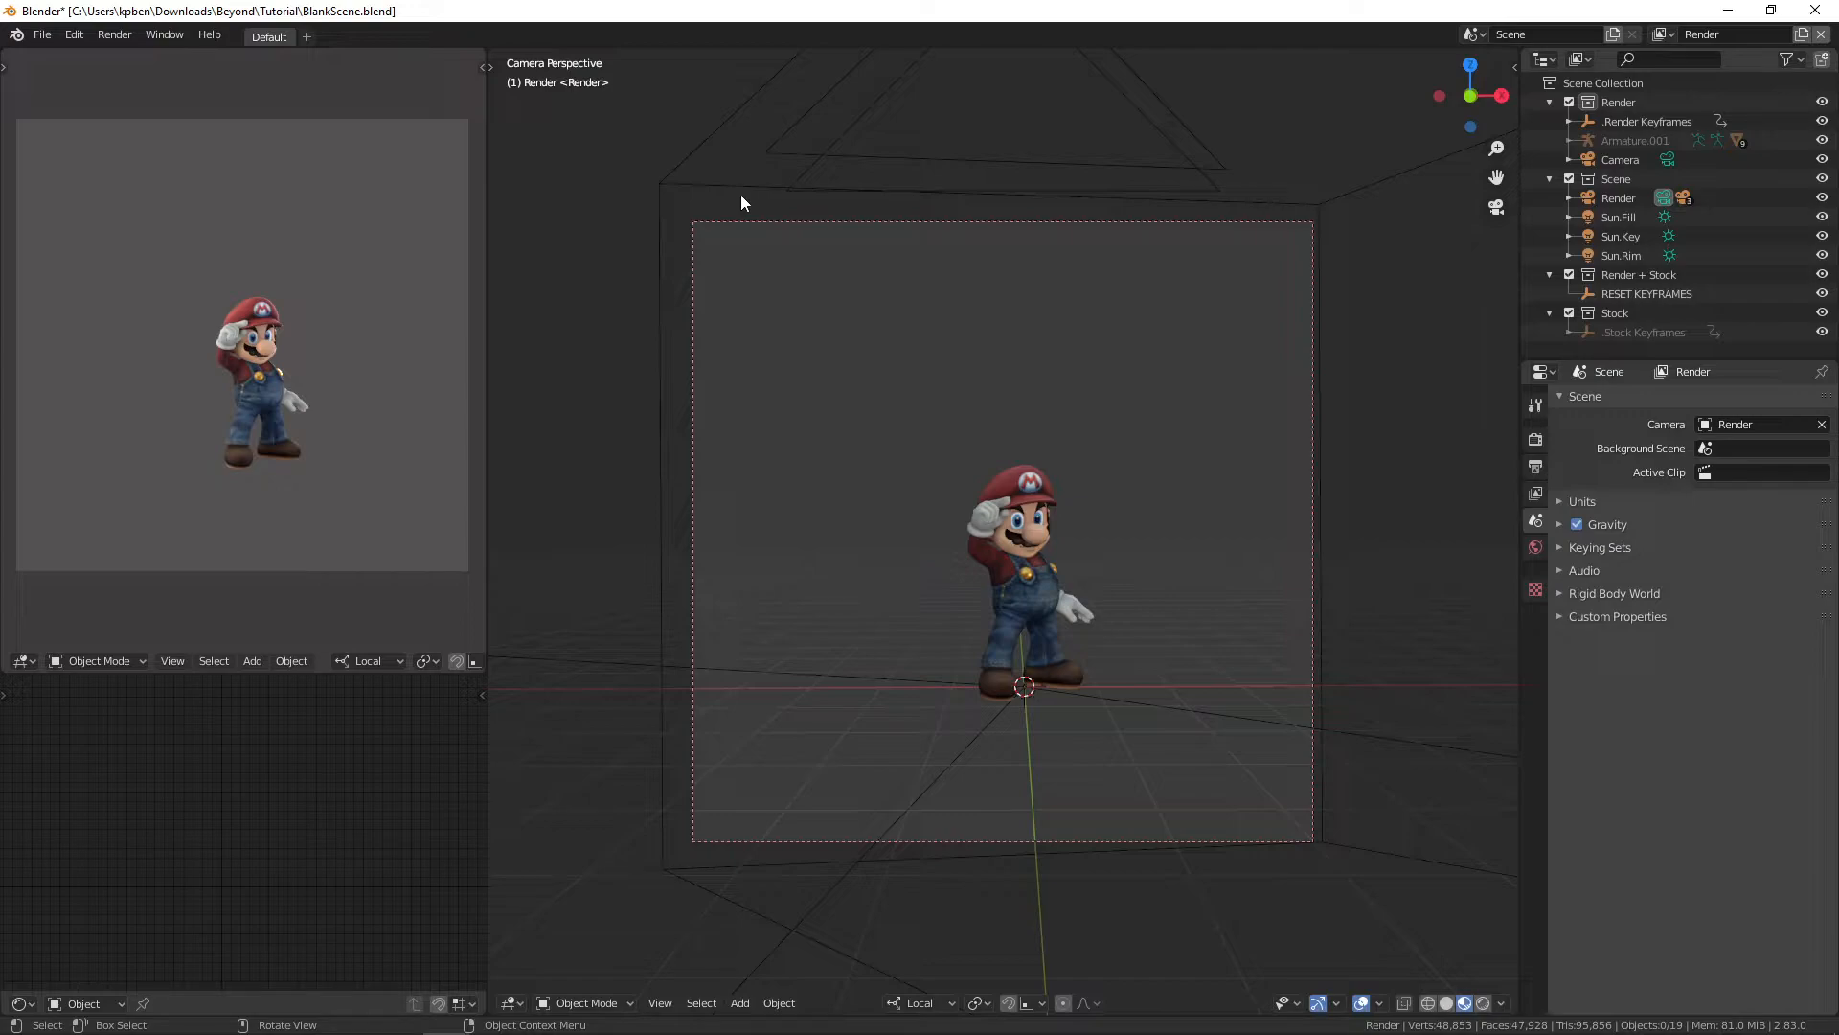
Step: Copy the location and rotation of the pasted Camera to the Render camera using Copy Attributes
click(1619, 198)
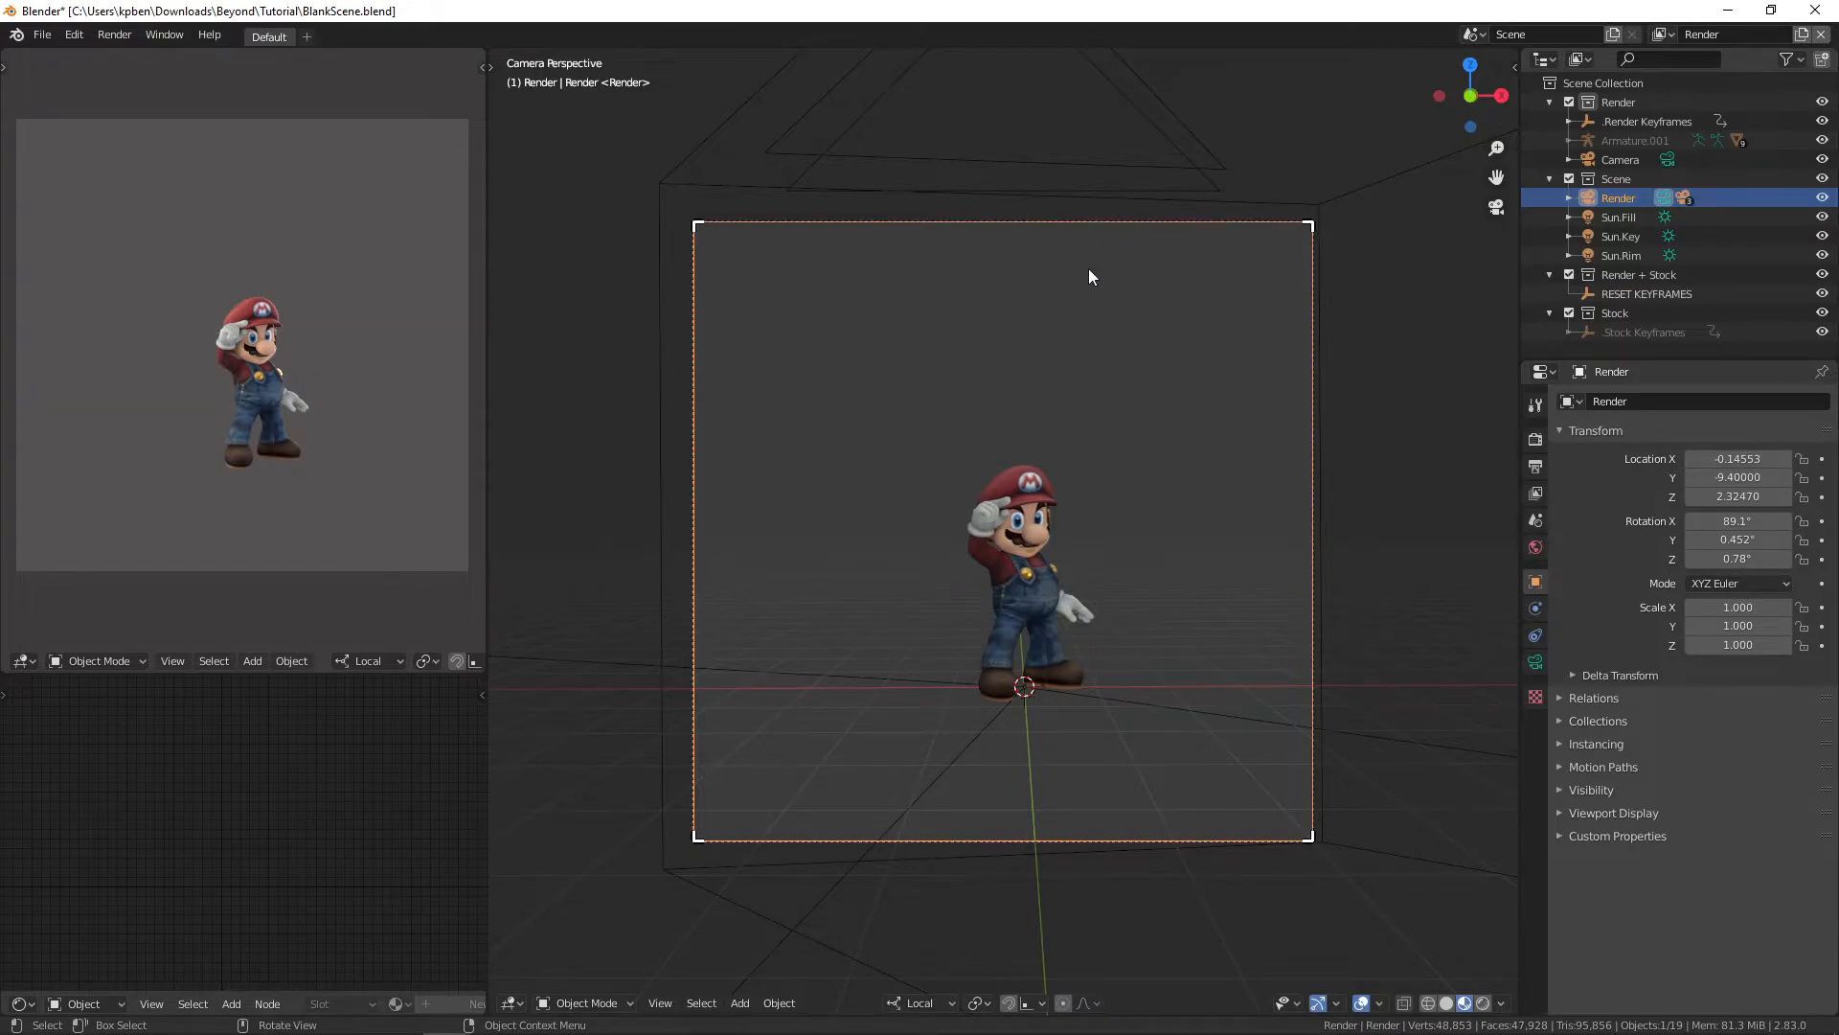
shift+click(1319, 201)
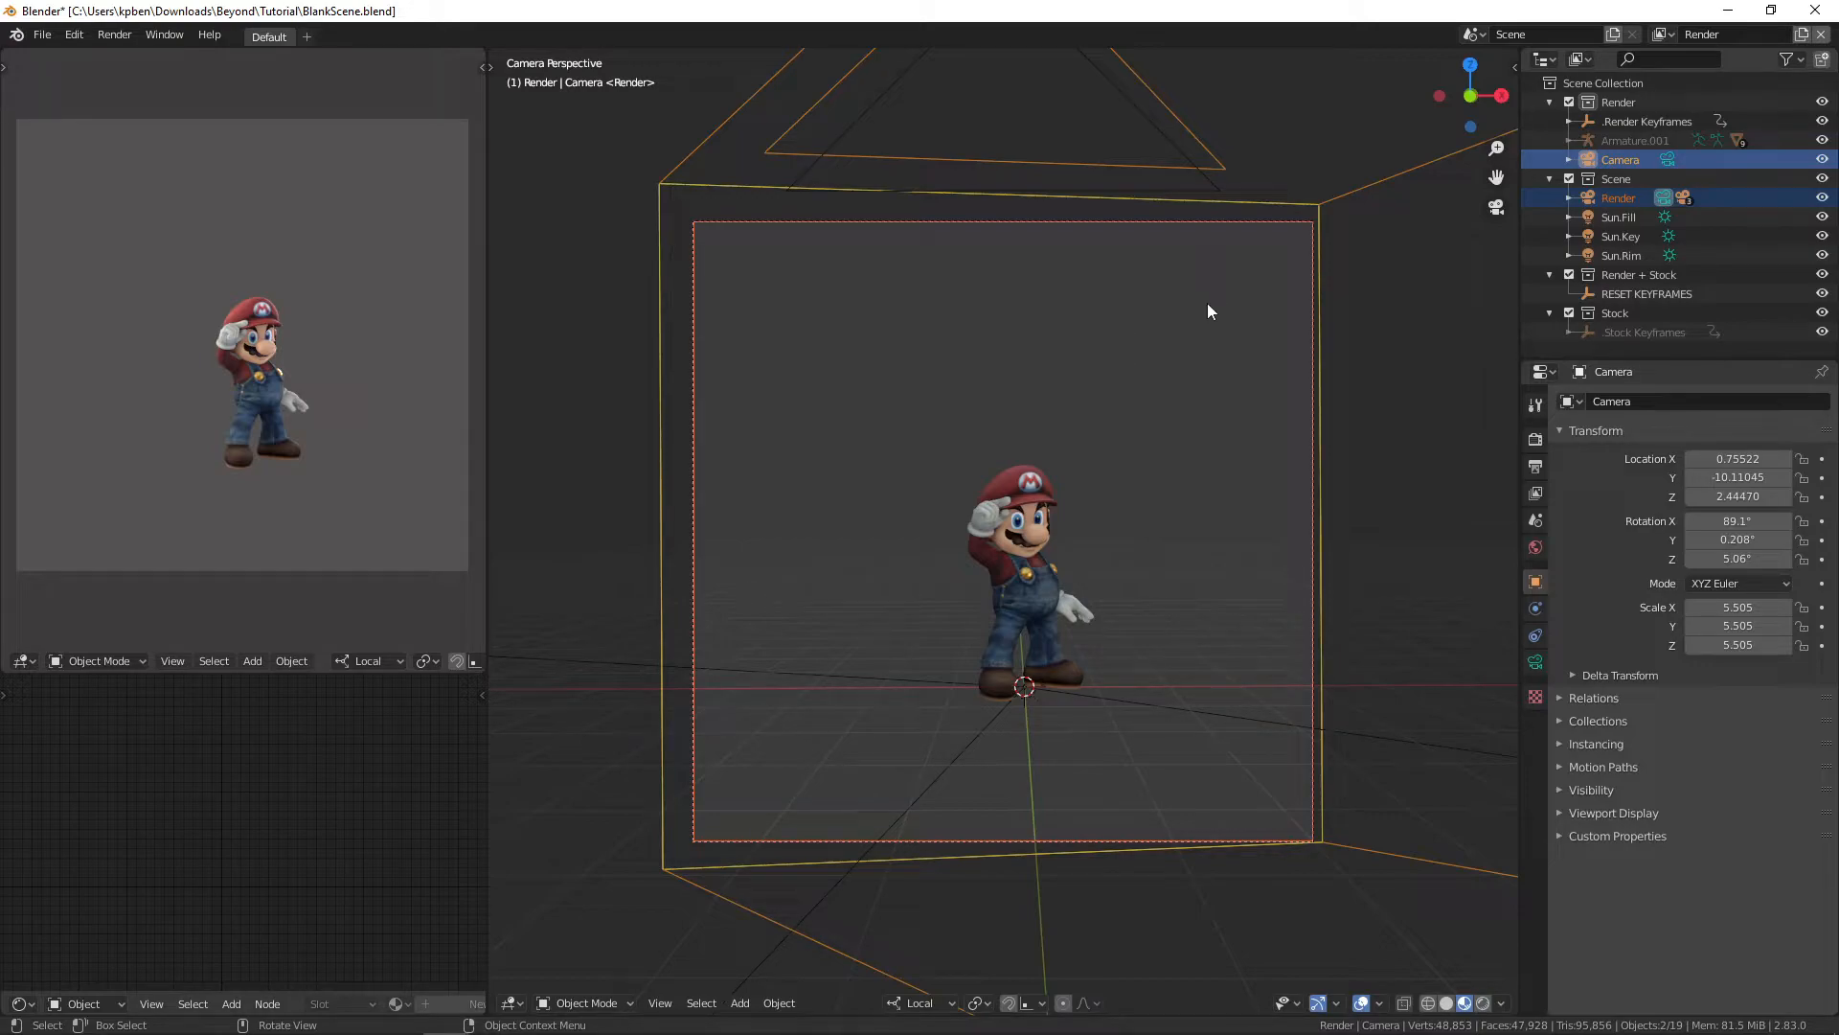
key(ctrl+c)
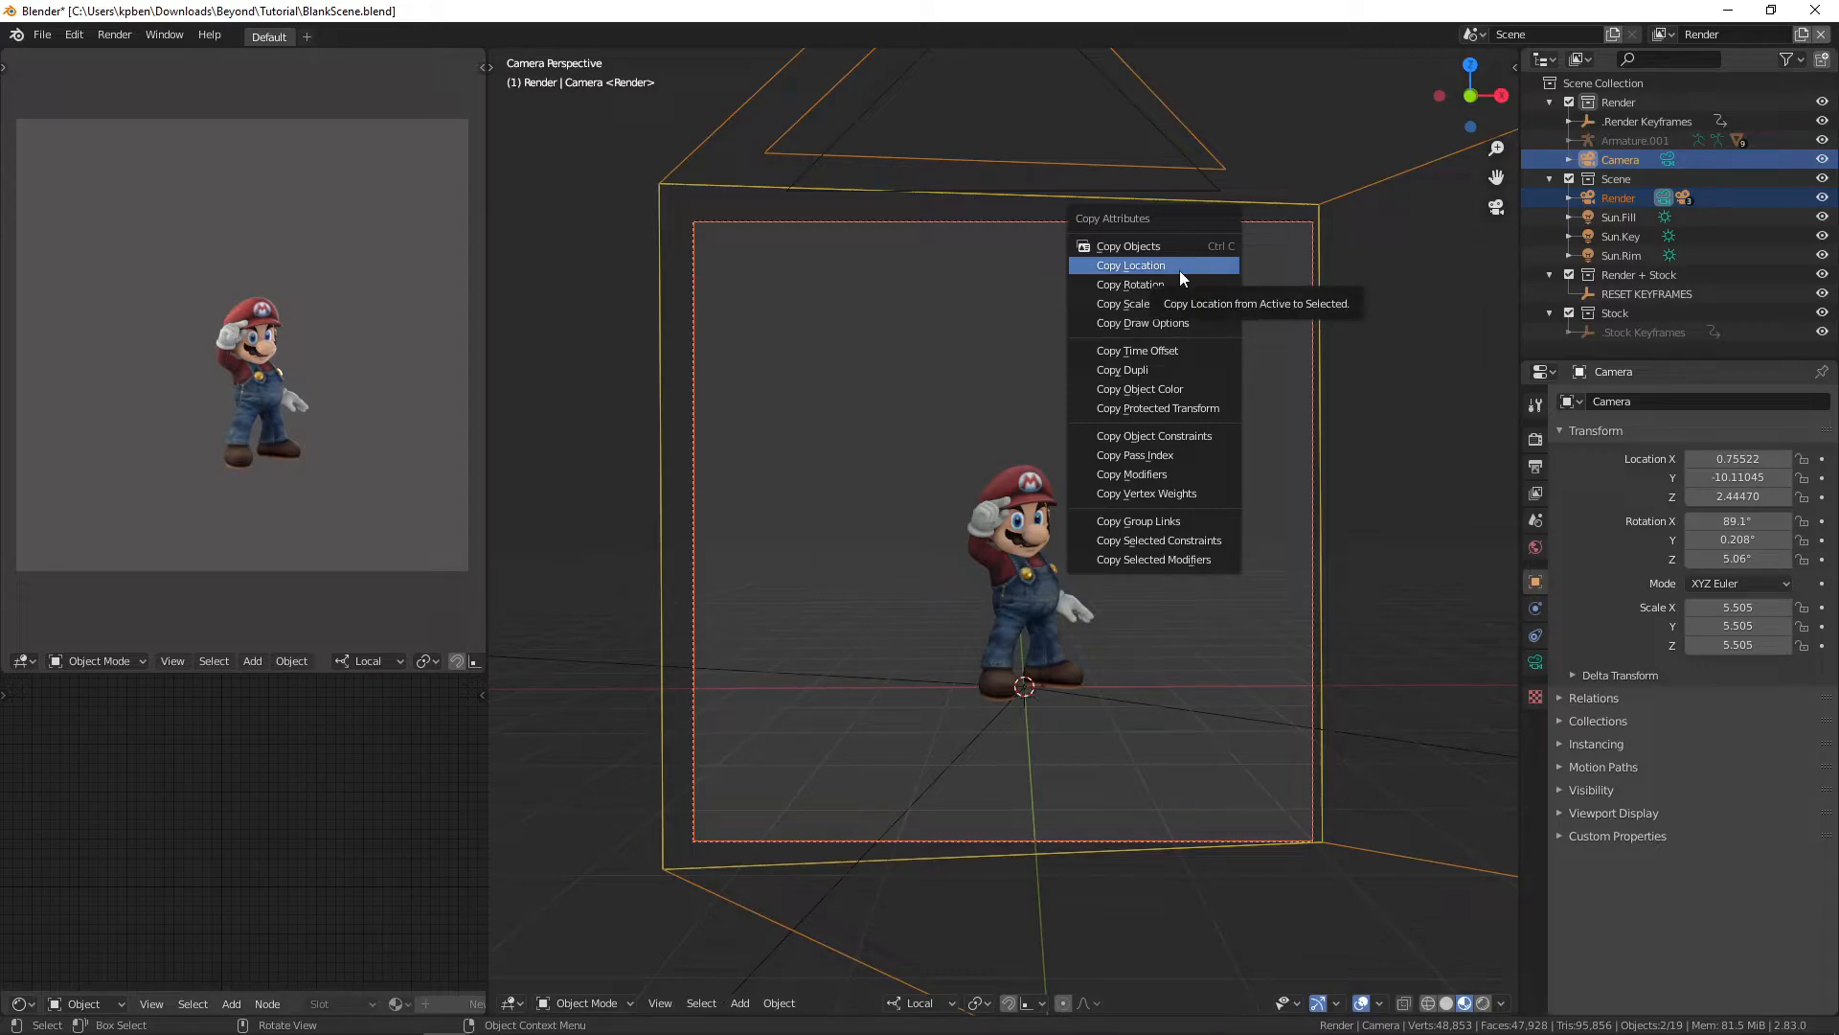
click(1180, 268)
key(ctrl+c)
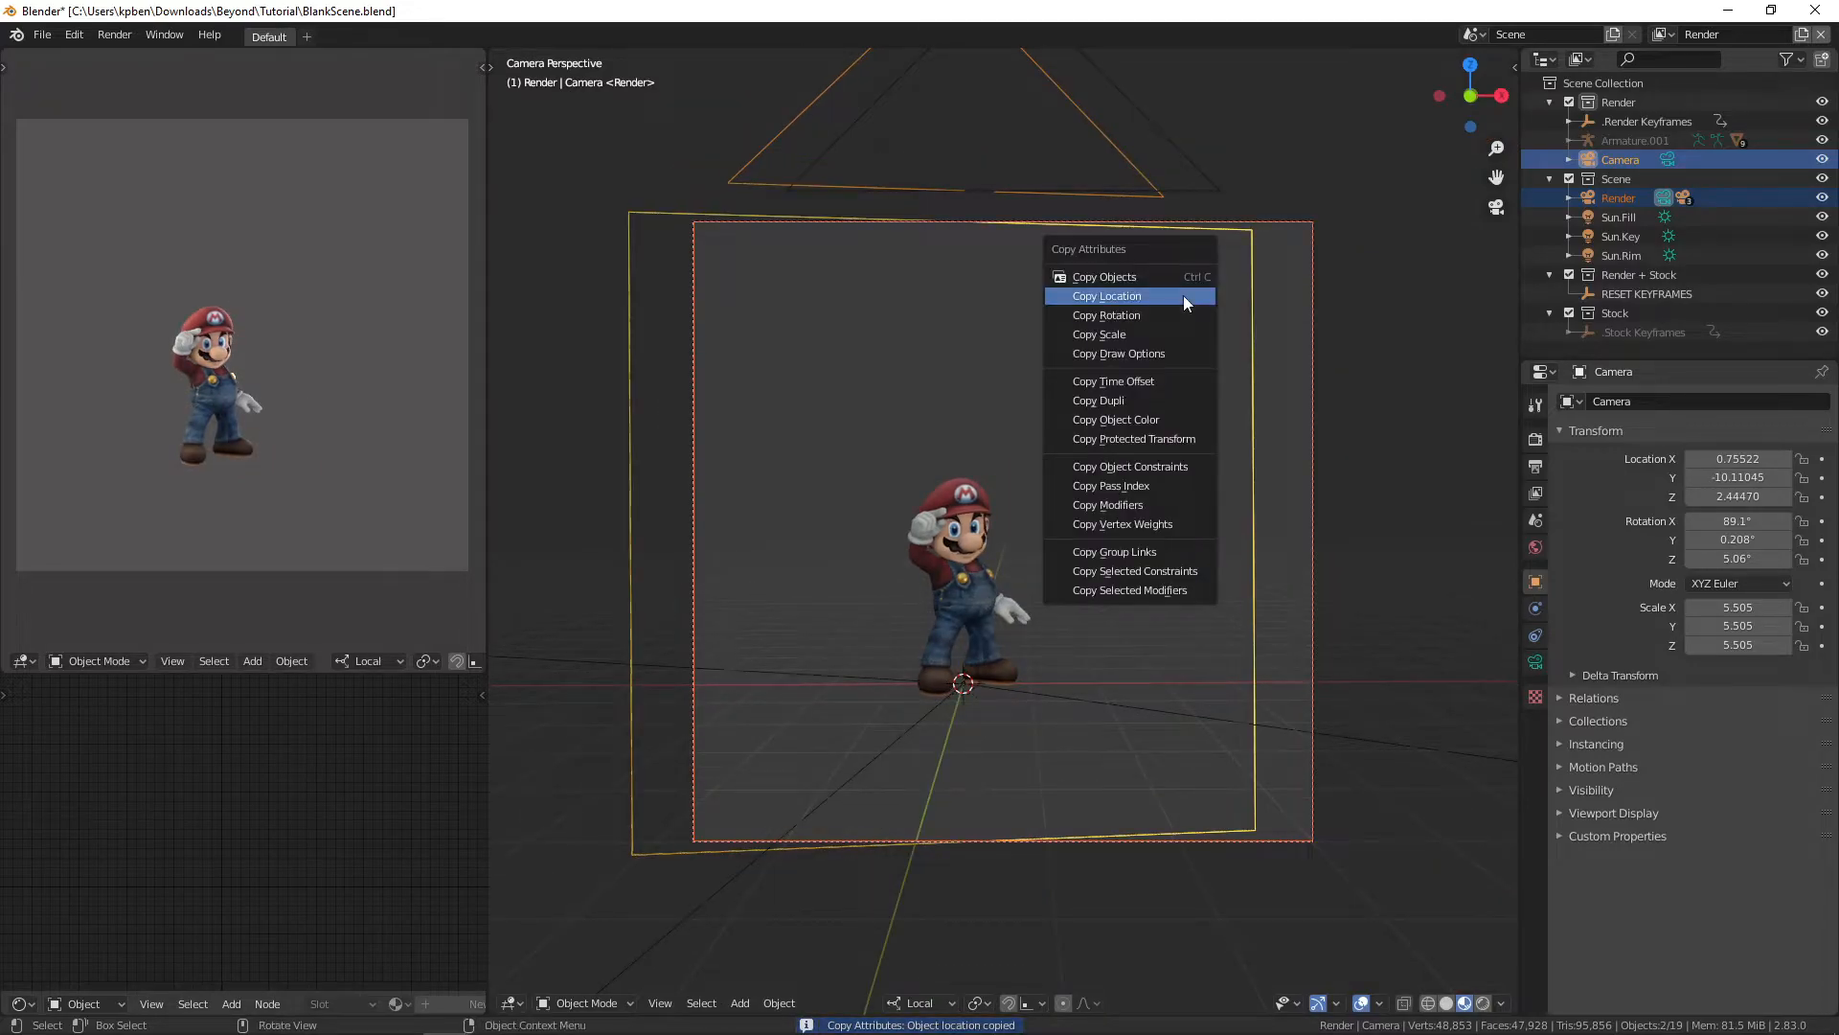
click(1157, 320)
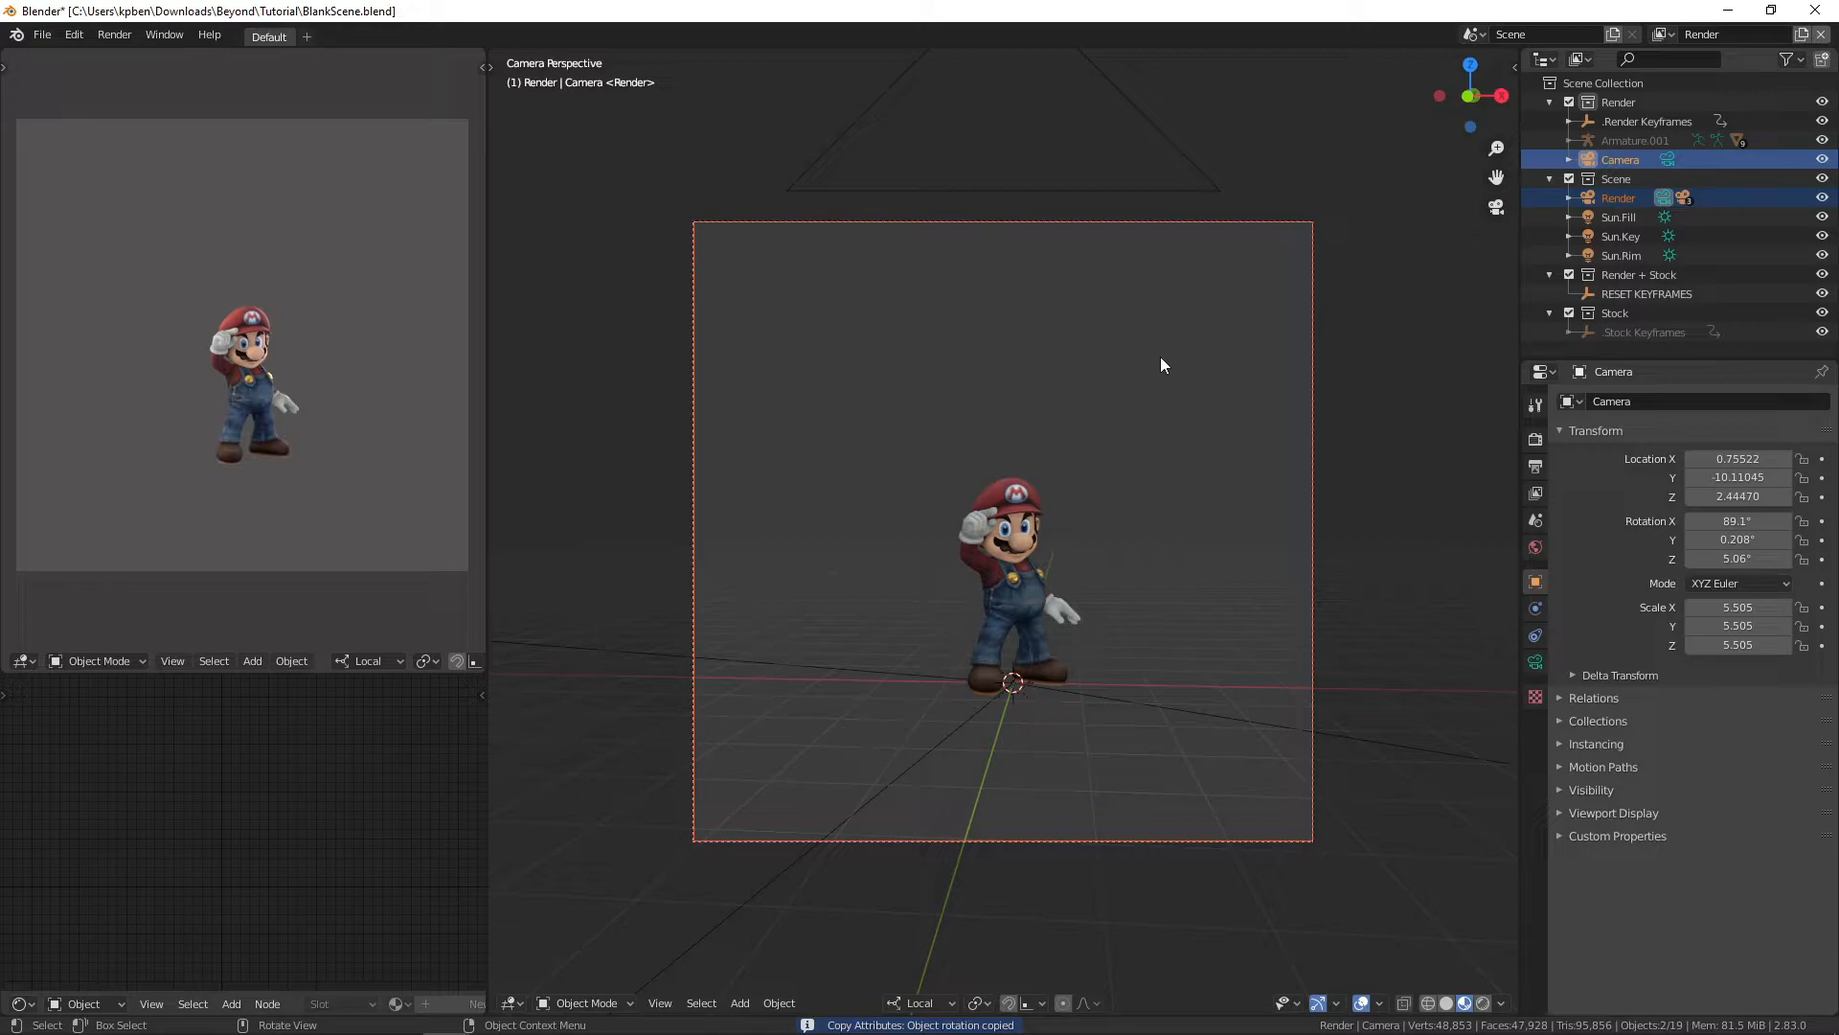
Step: Delete the pasted Camera so that only the Render camera is left in the scene
click(1630, 201)
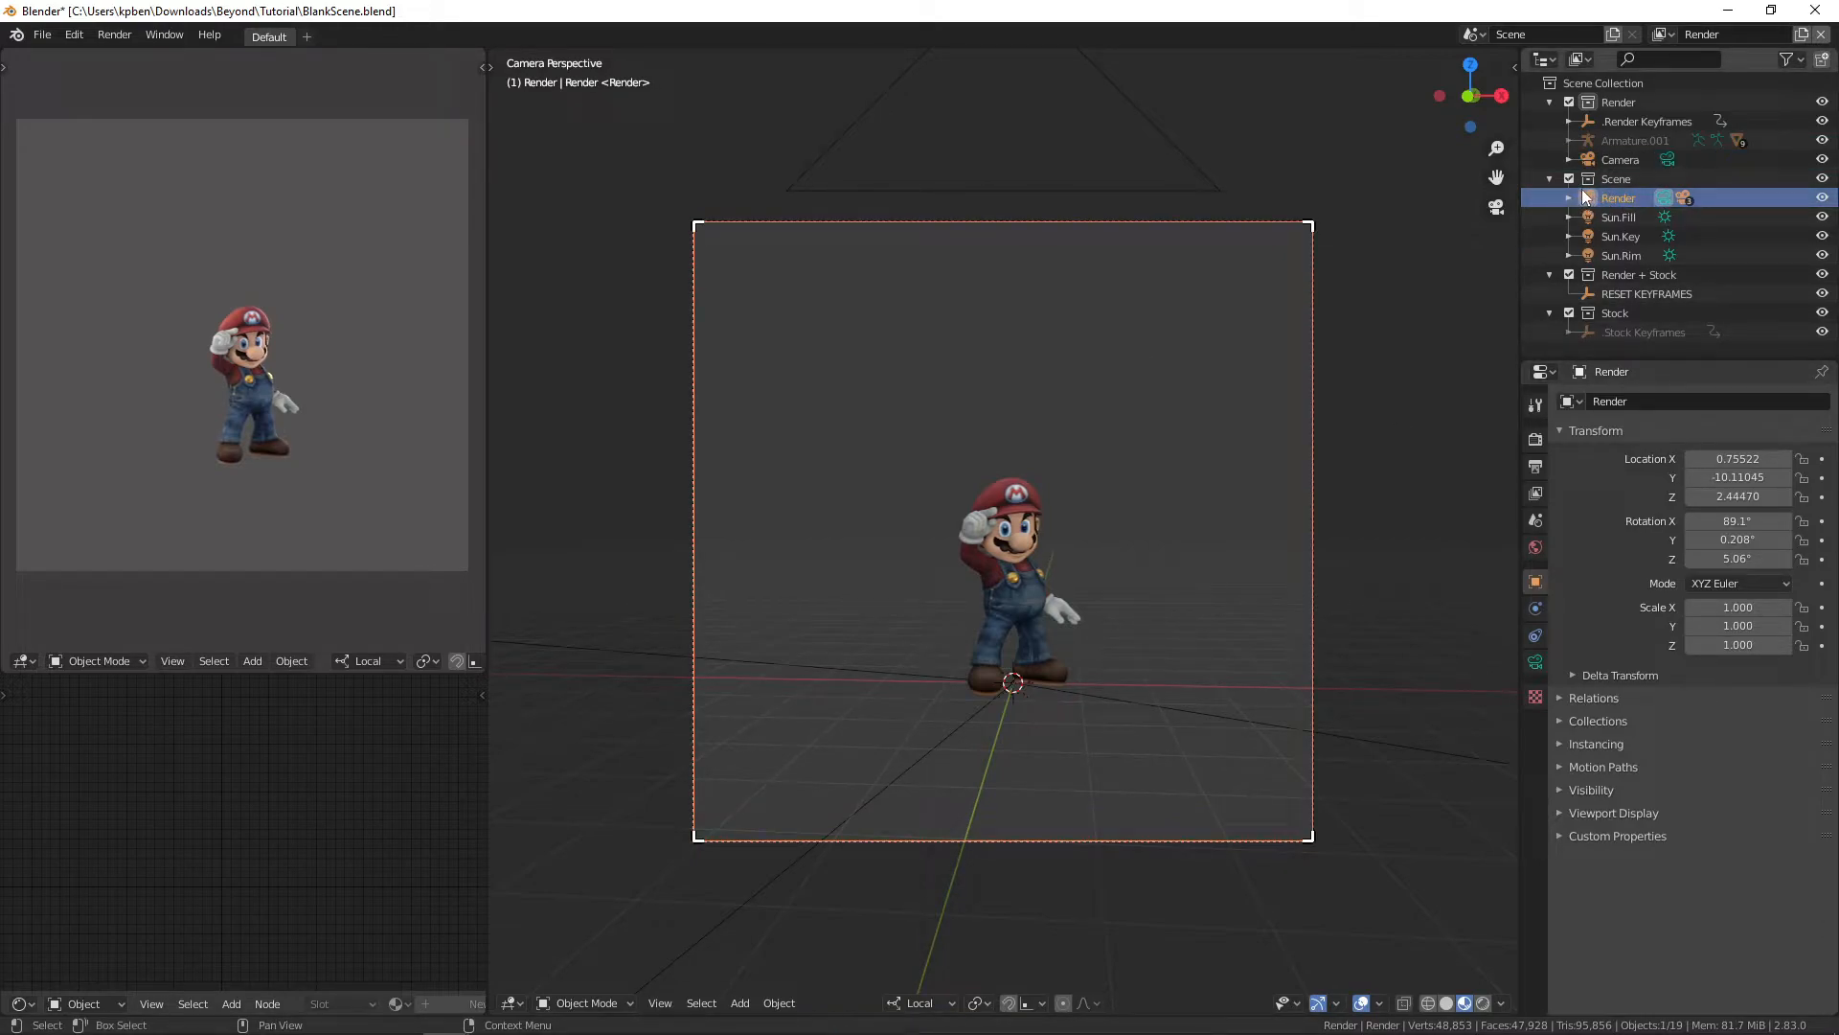
click(1628, 162)
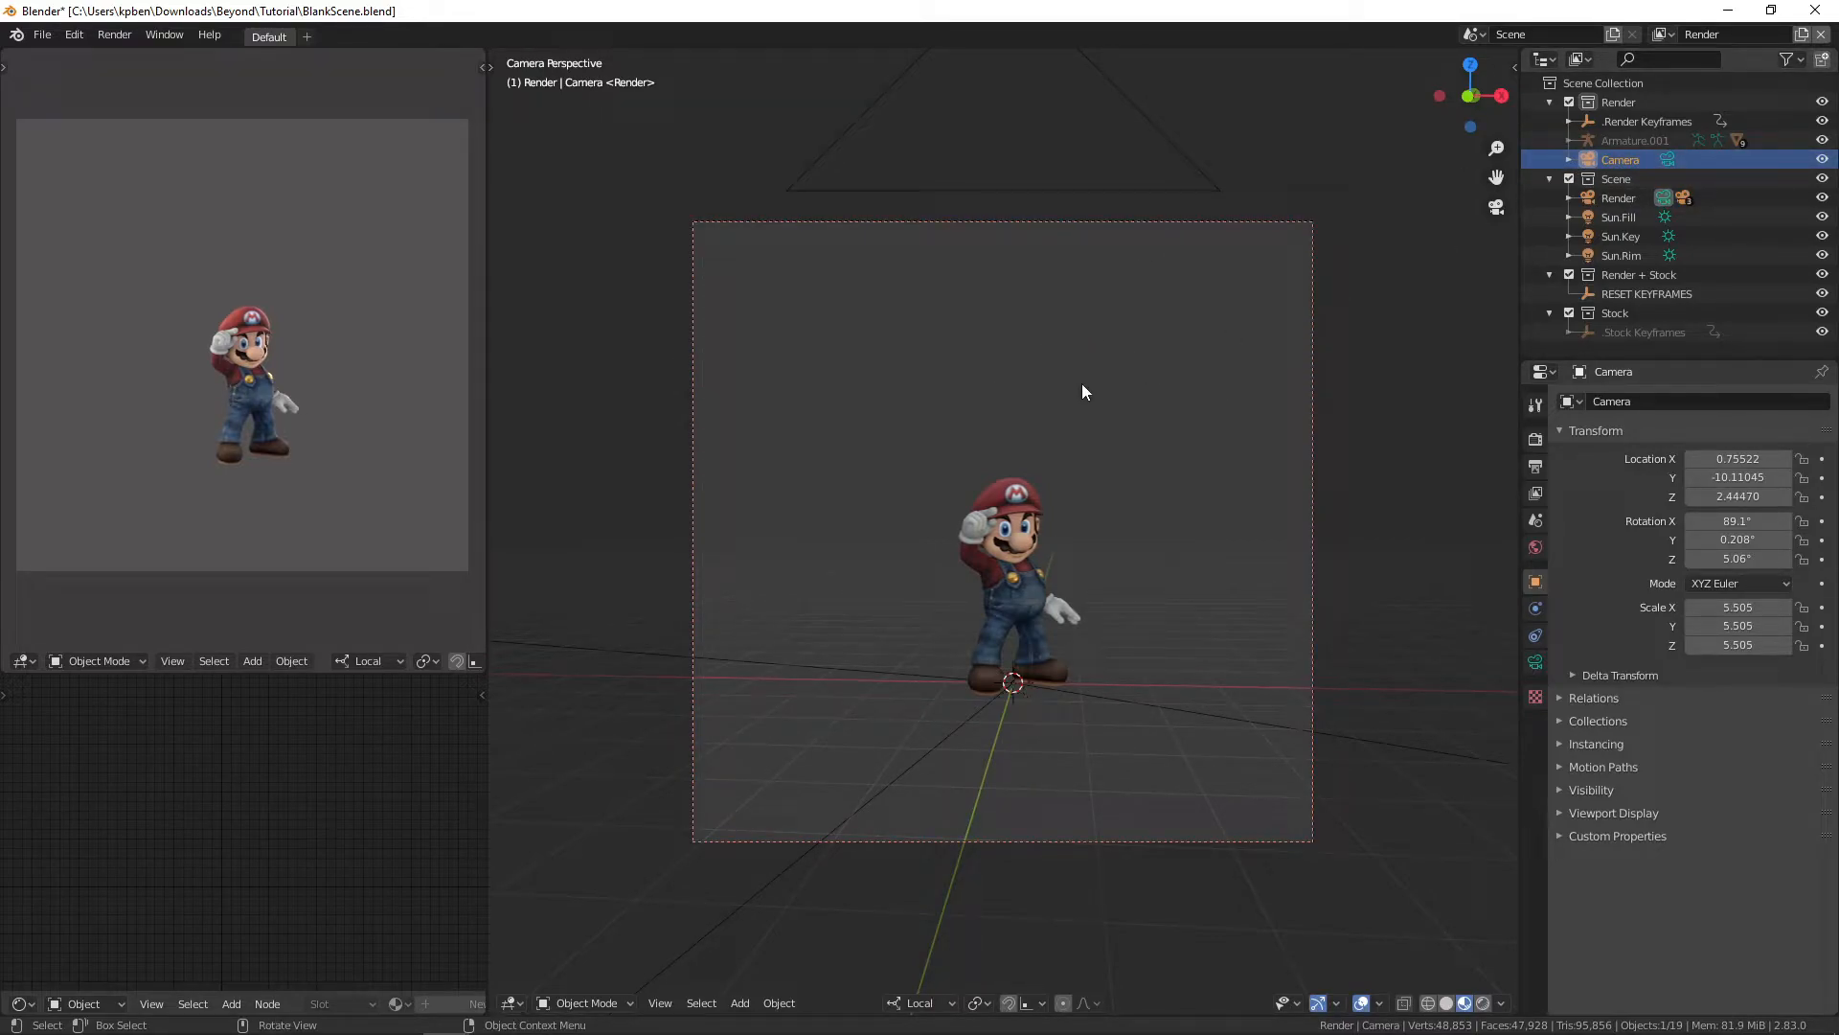
key(Delete)
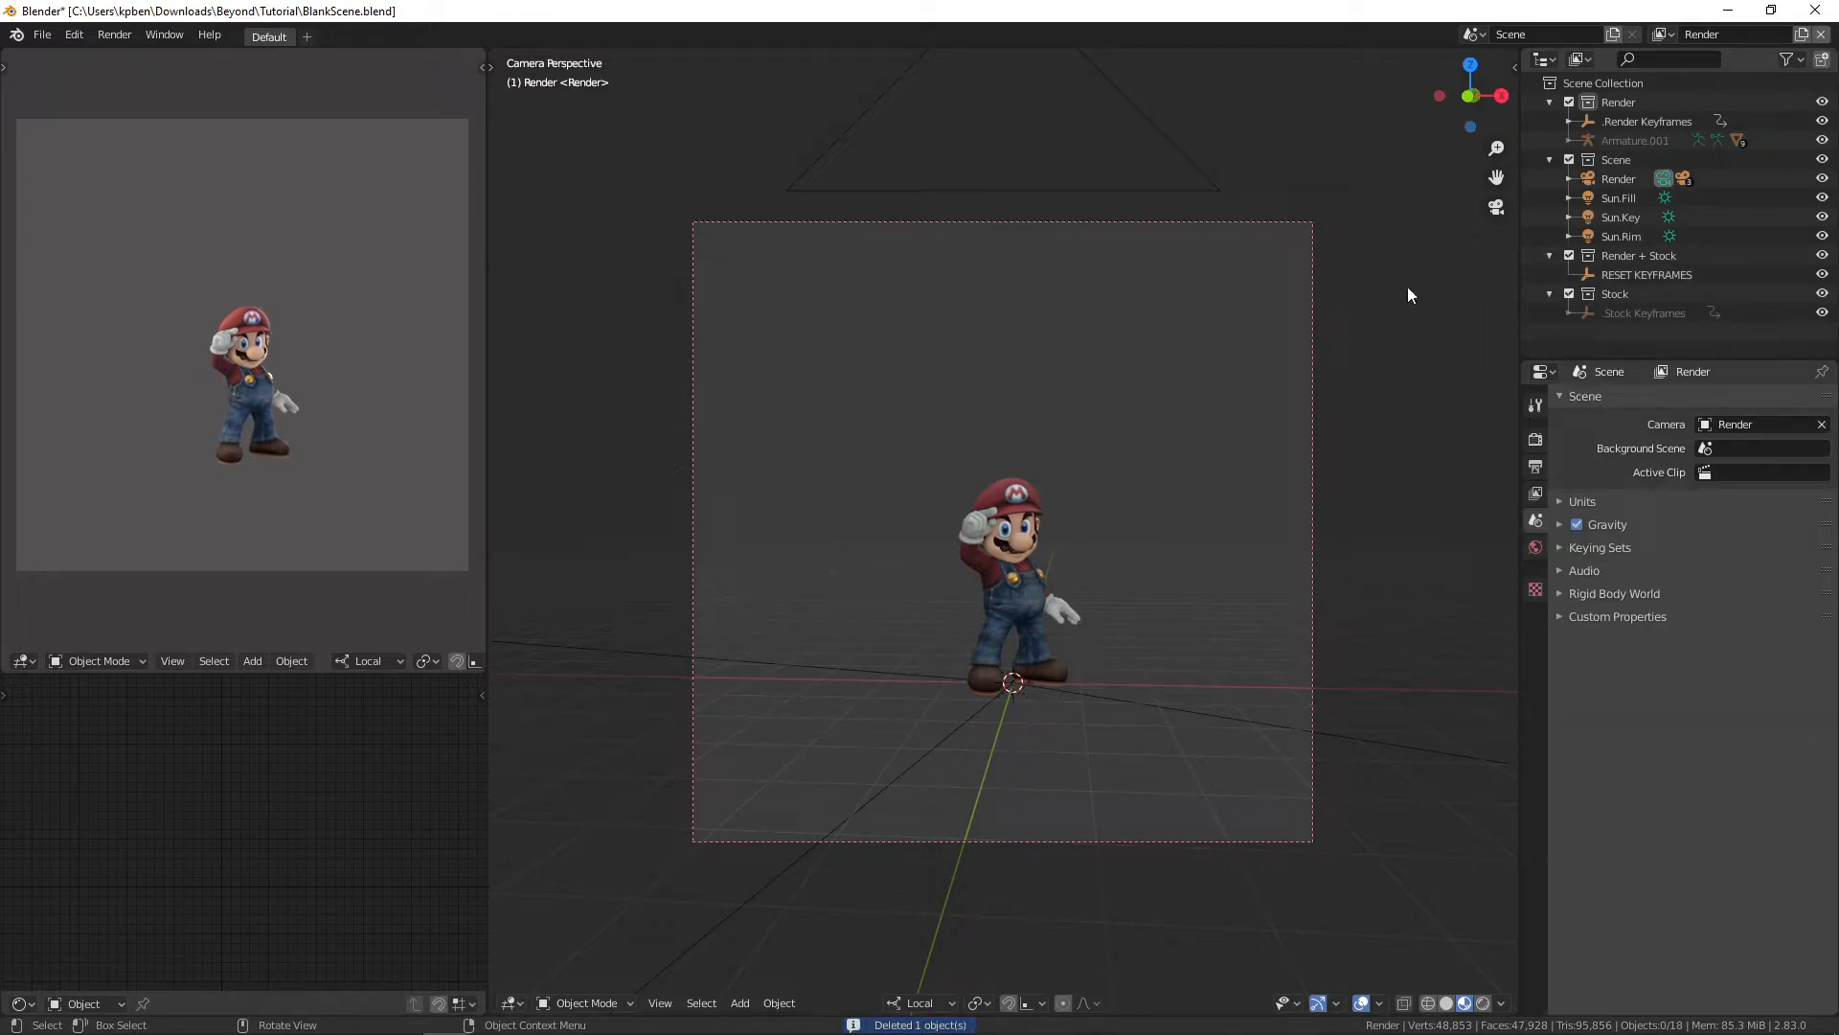
Step: Check the transforms of the Sun.Key and Sun.Rim lights and the Render camera
click(1618, 217)
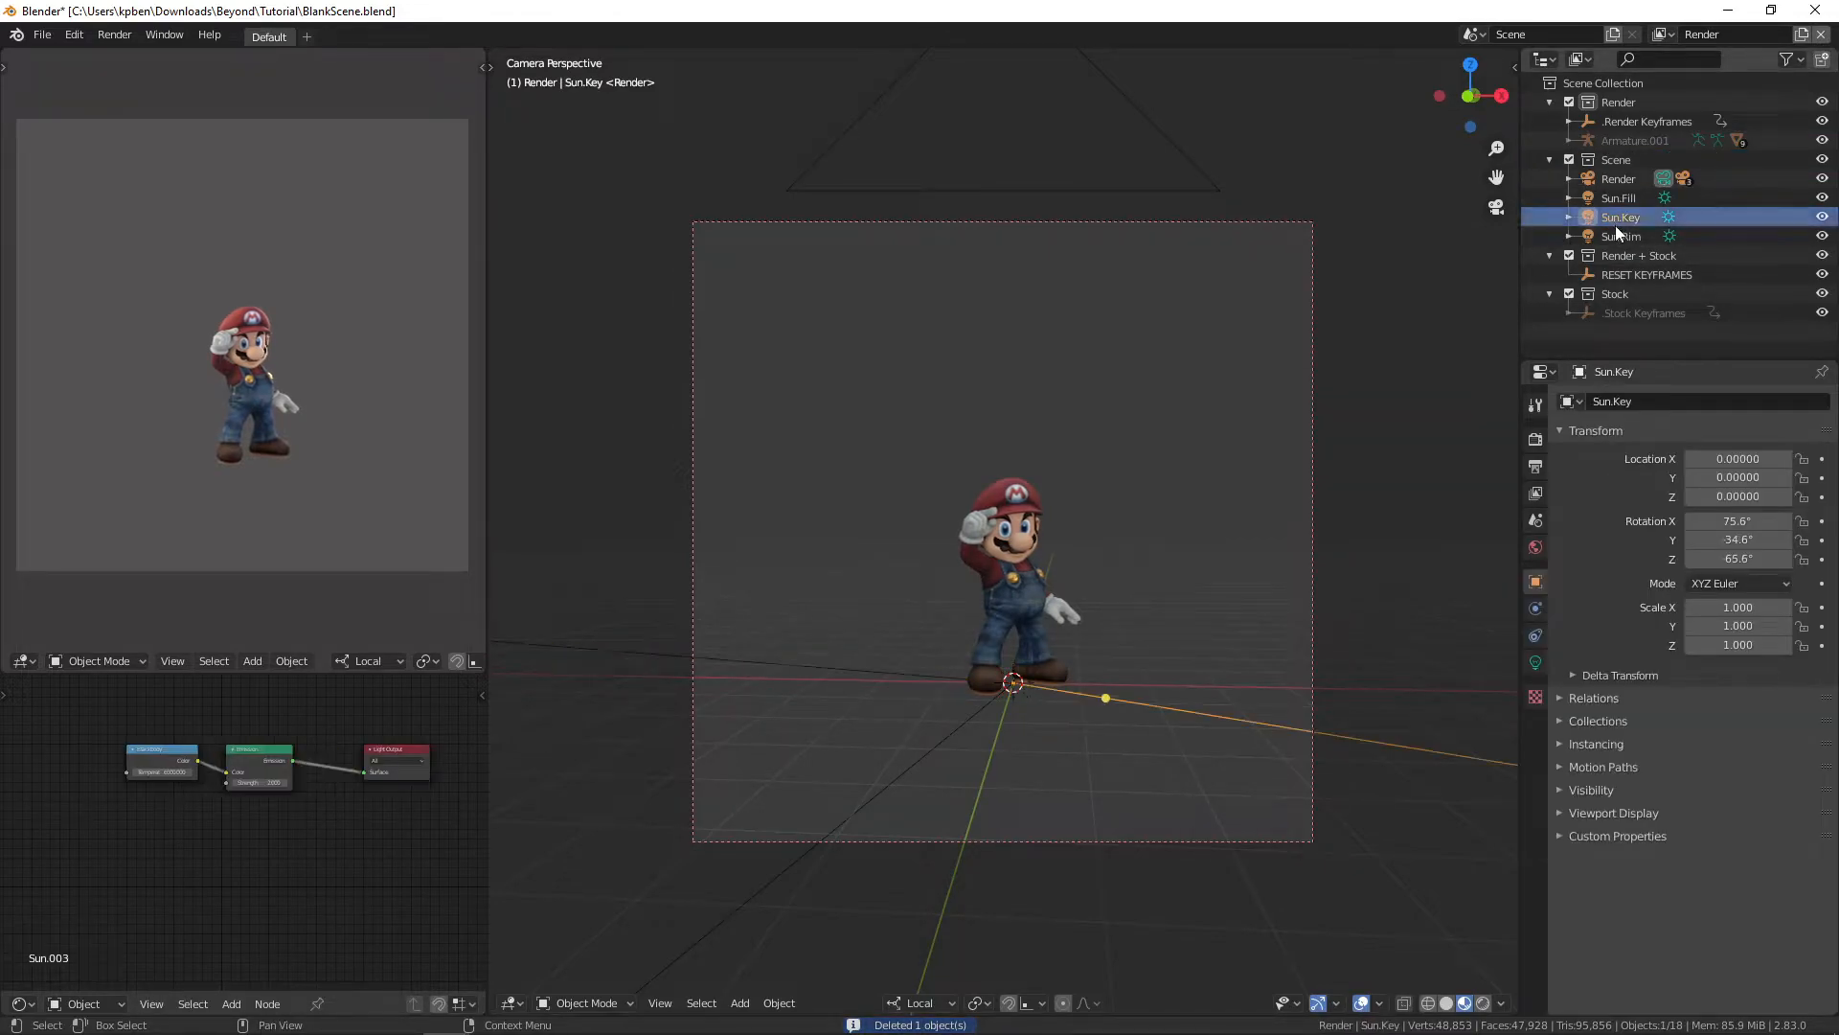
click(1617, 236)
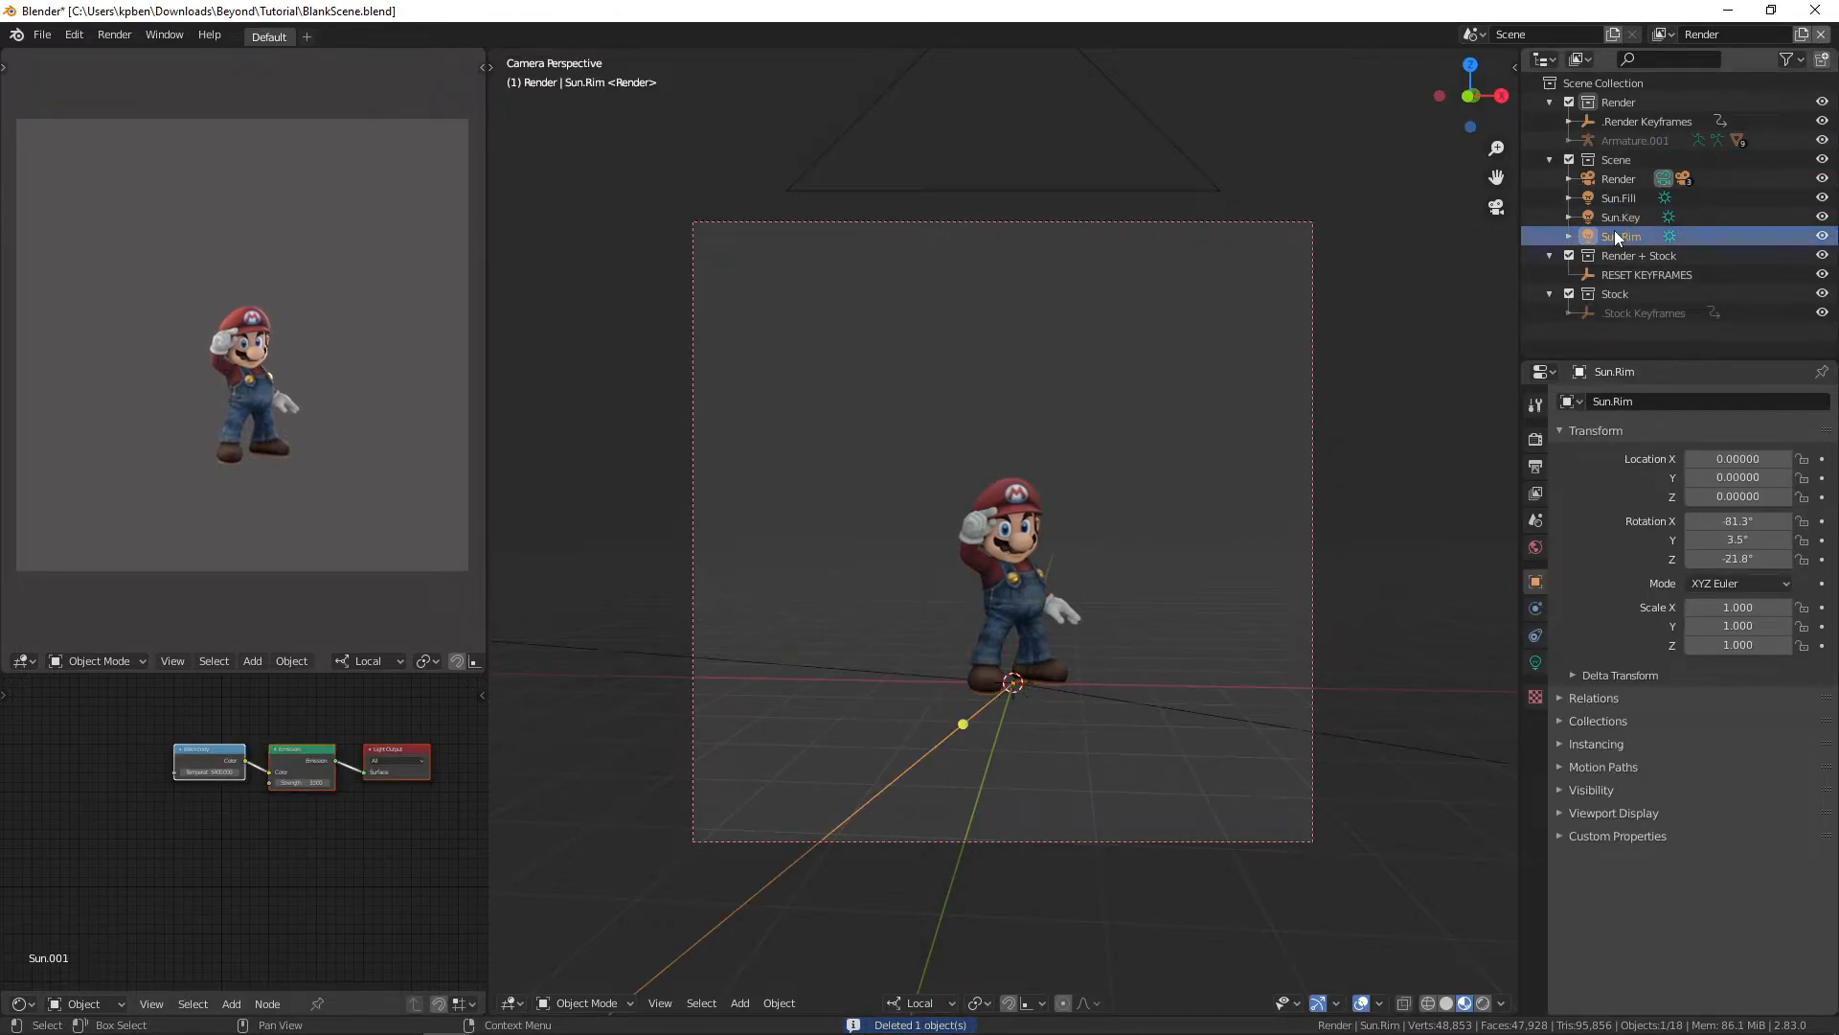
click(1624, 182)
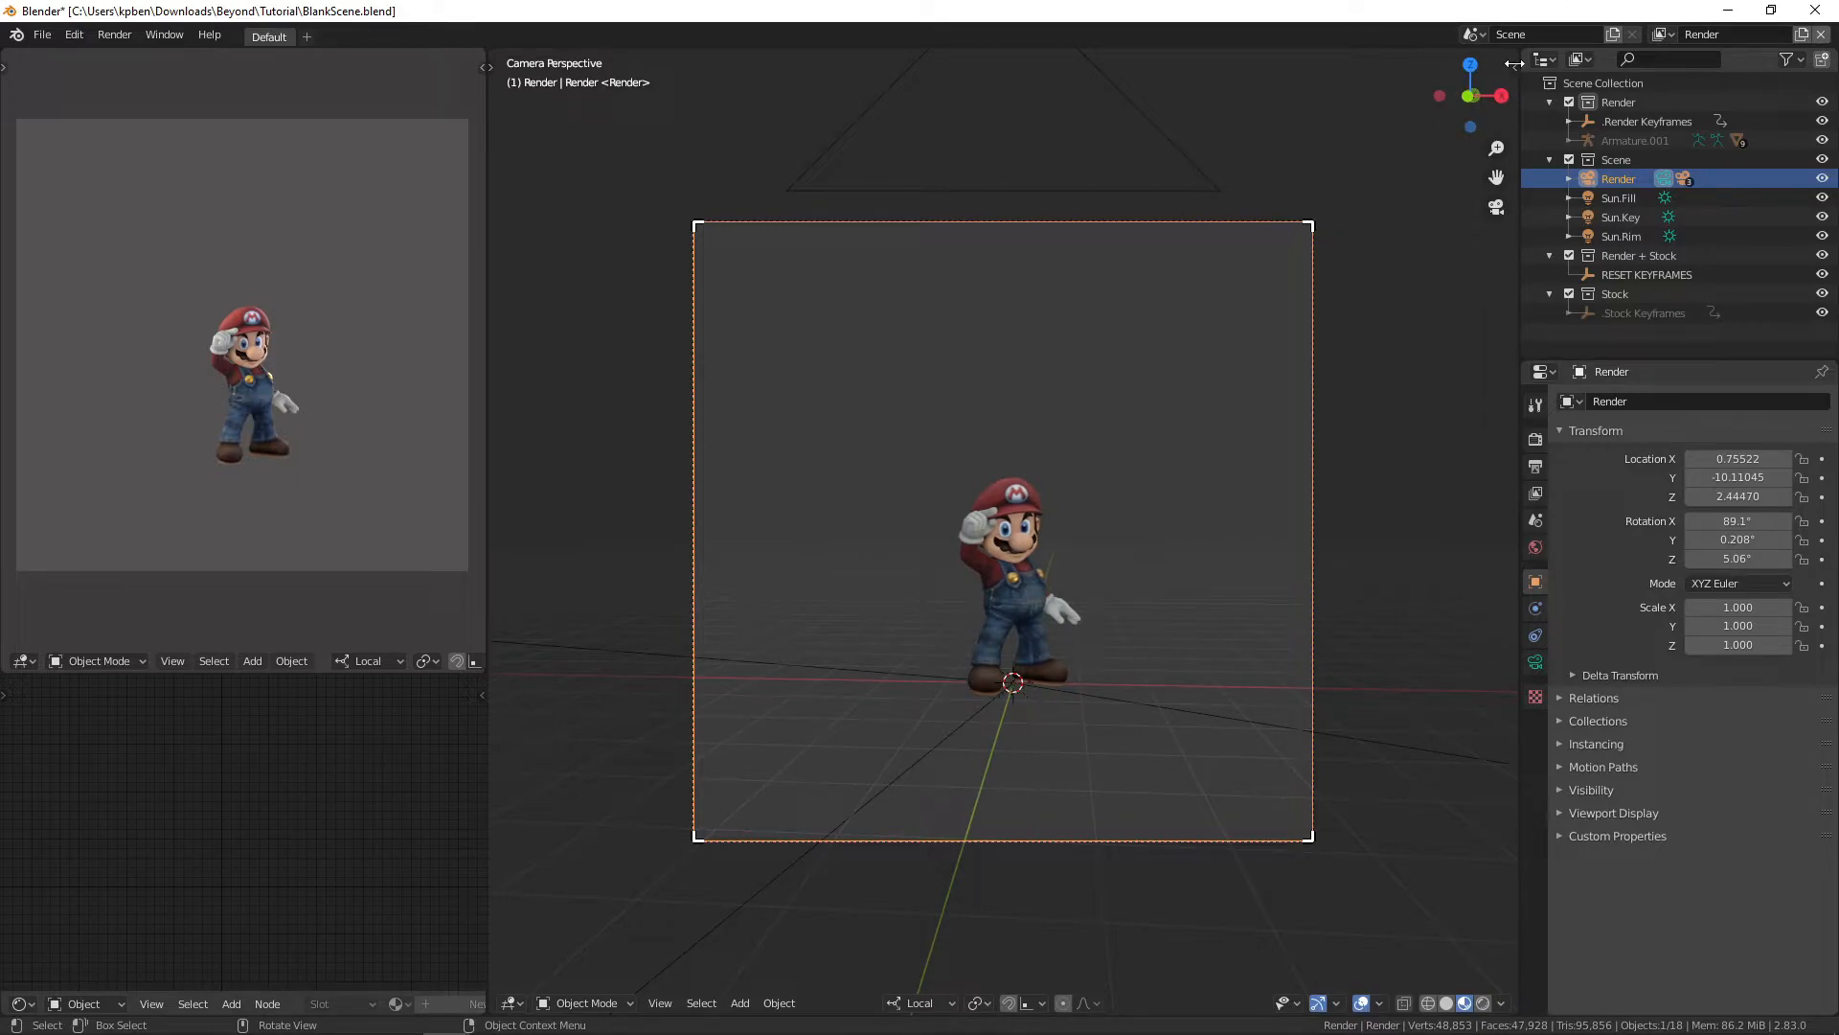
Step: Move Mario's head and cap meshes EyeL, polygon2, polygon3, polygon9 and polygon10 to the Render + Stock collection
key(n)
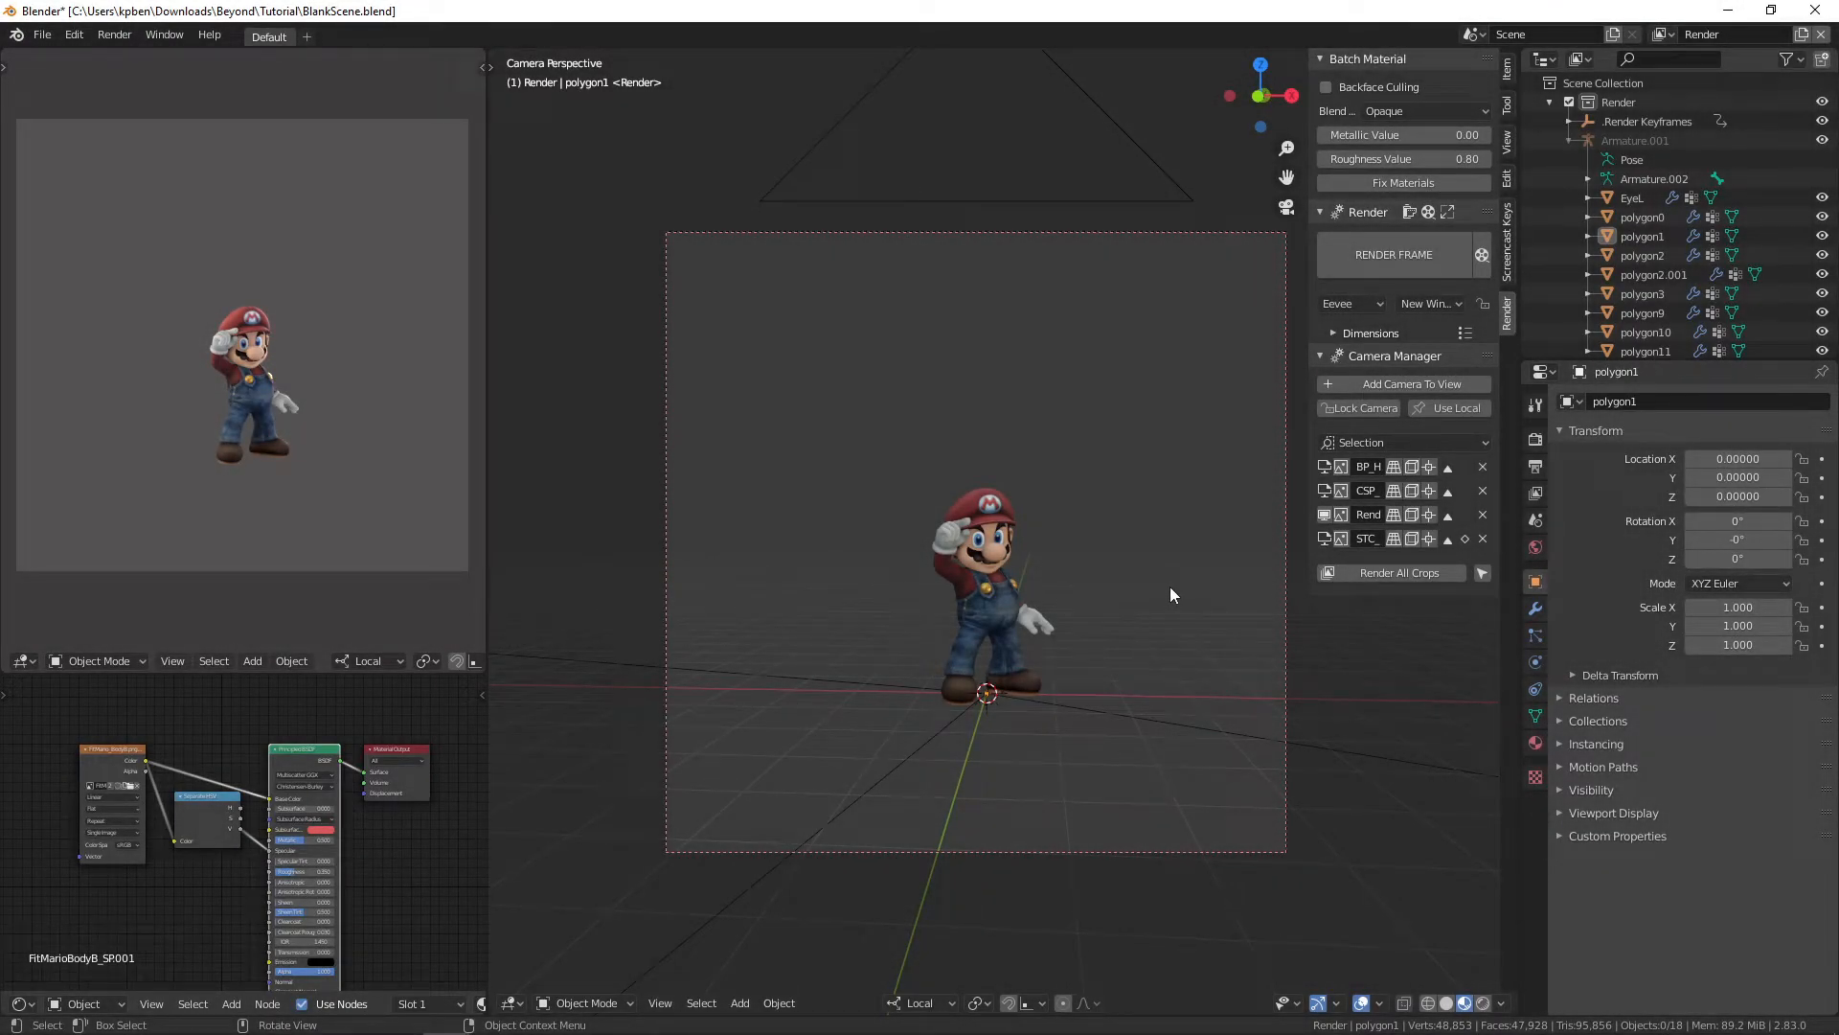
scroll(1171, 587, up, 6)
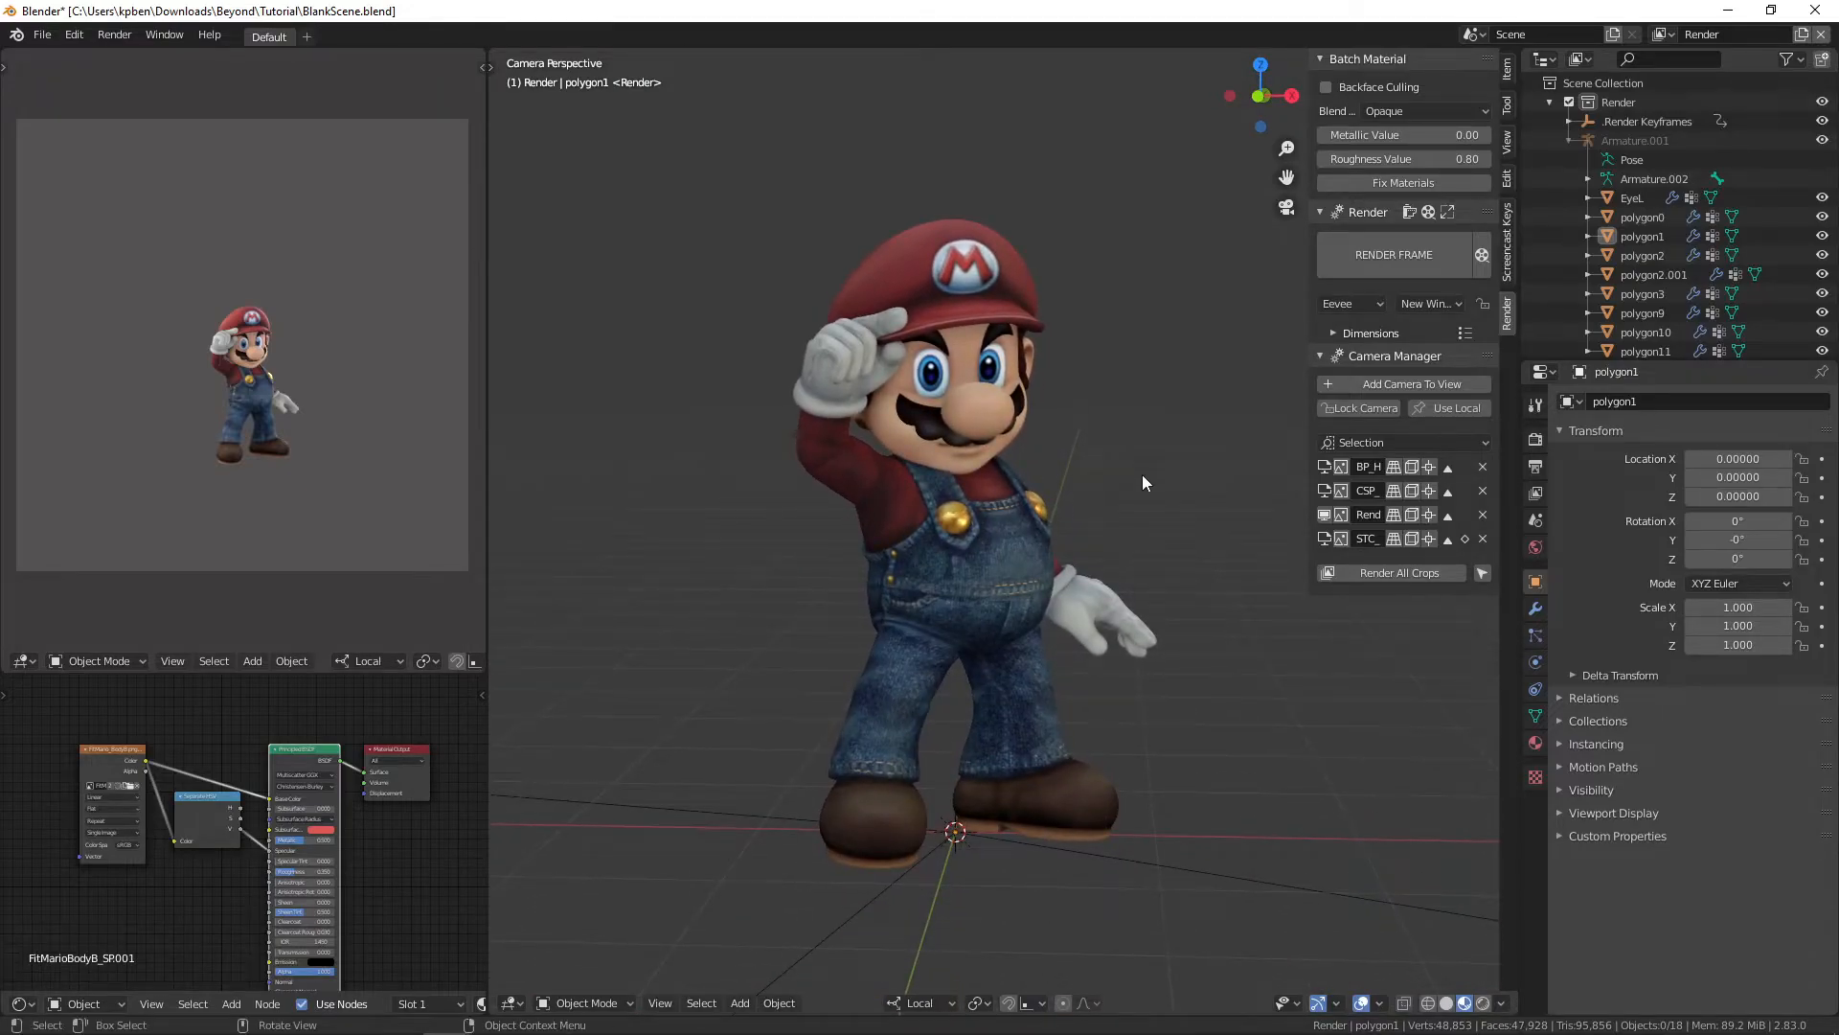
scroll(1142, 482, up, 2)
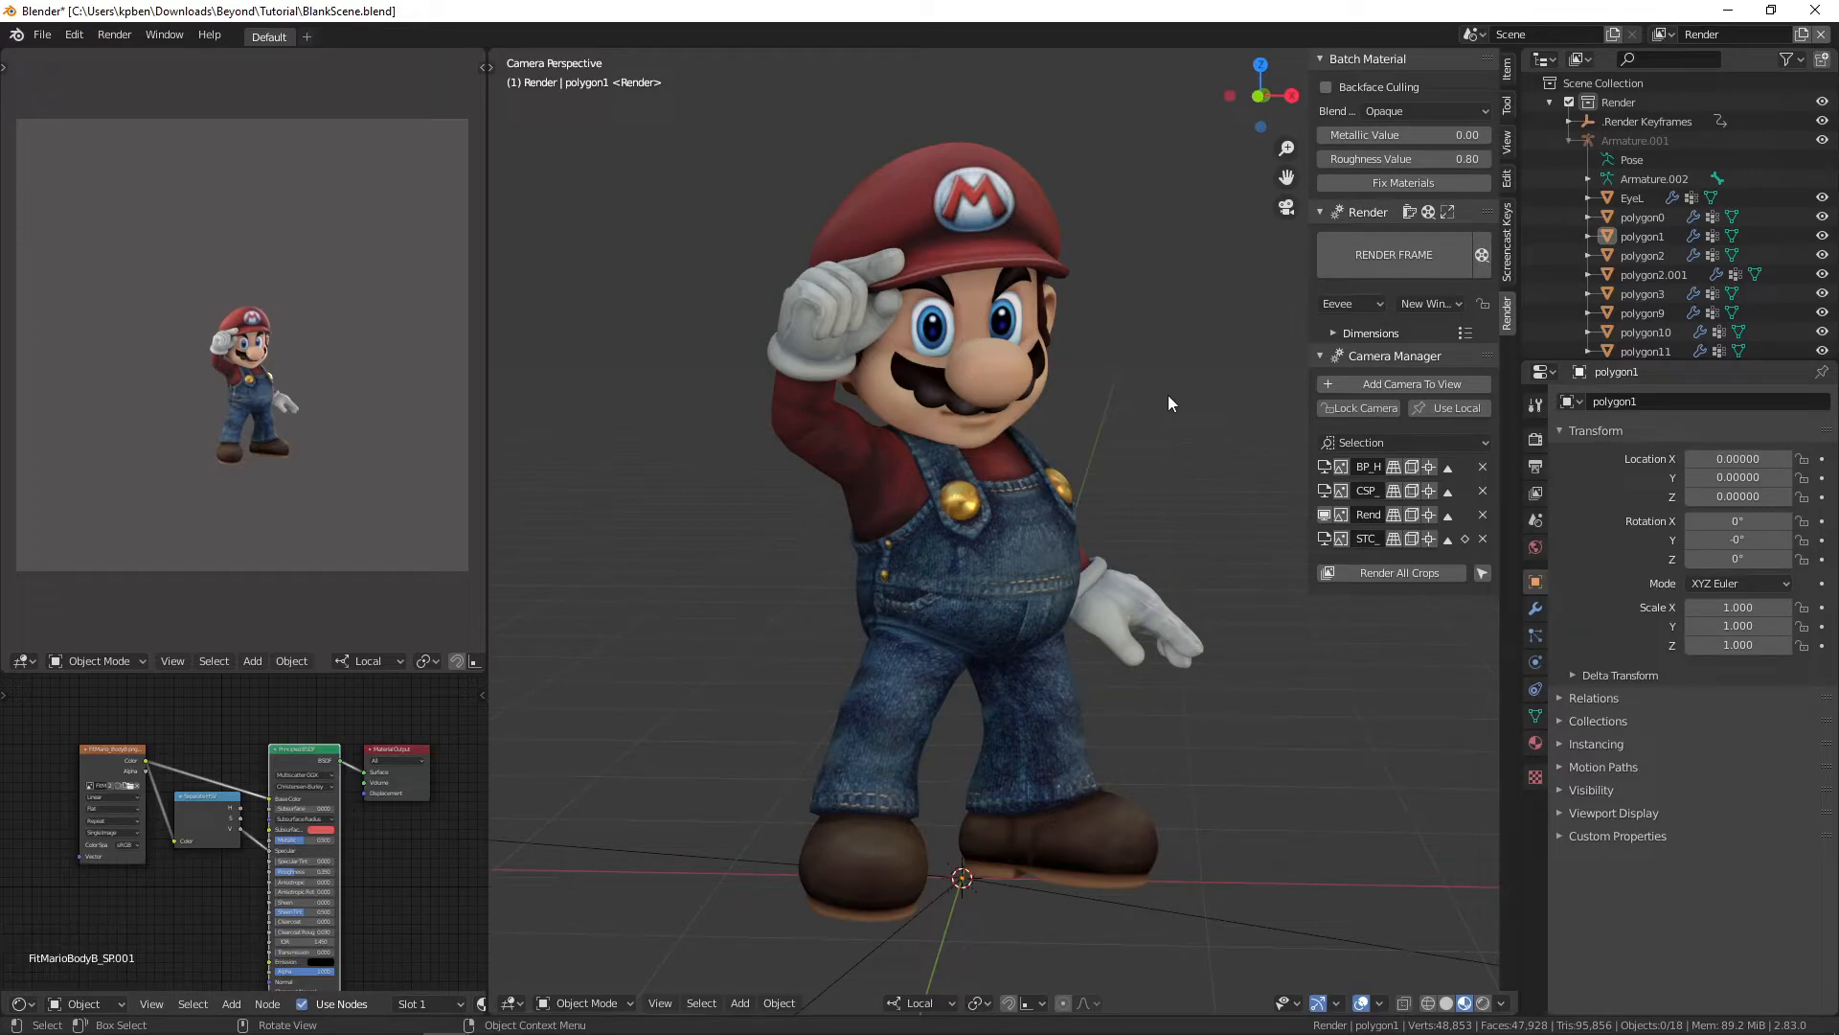
scroll(1148, 404, up, 3)
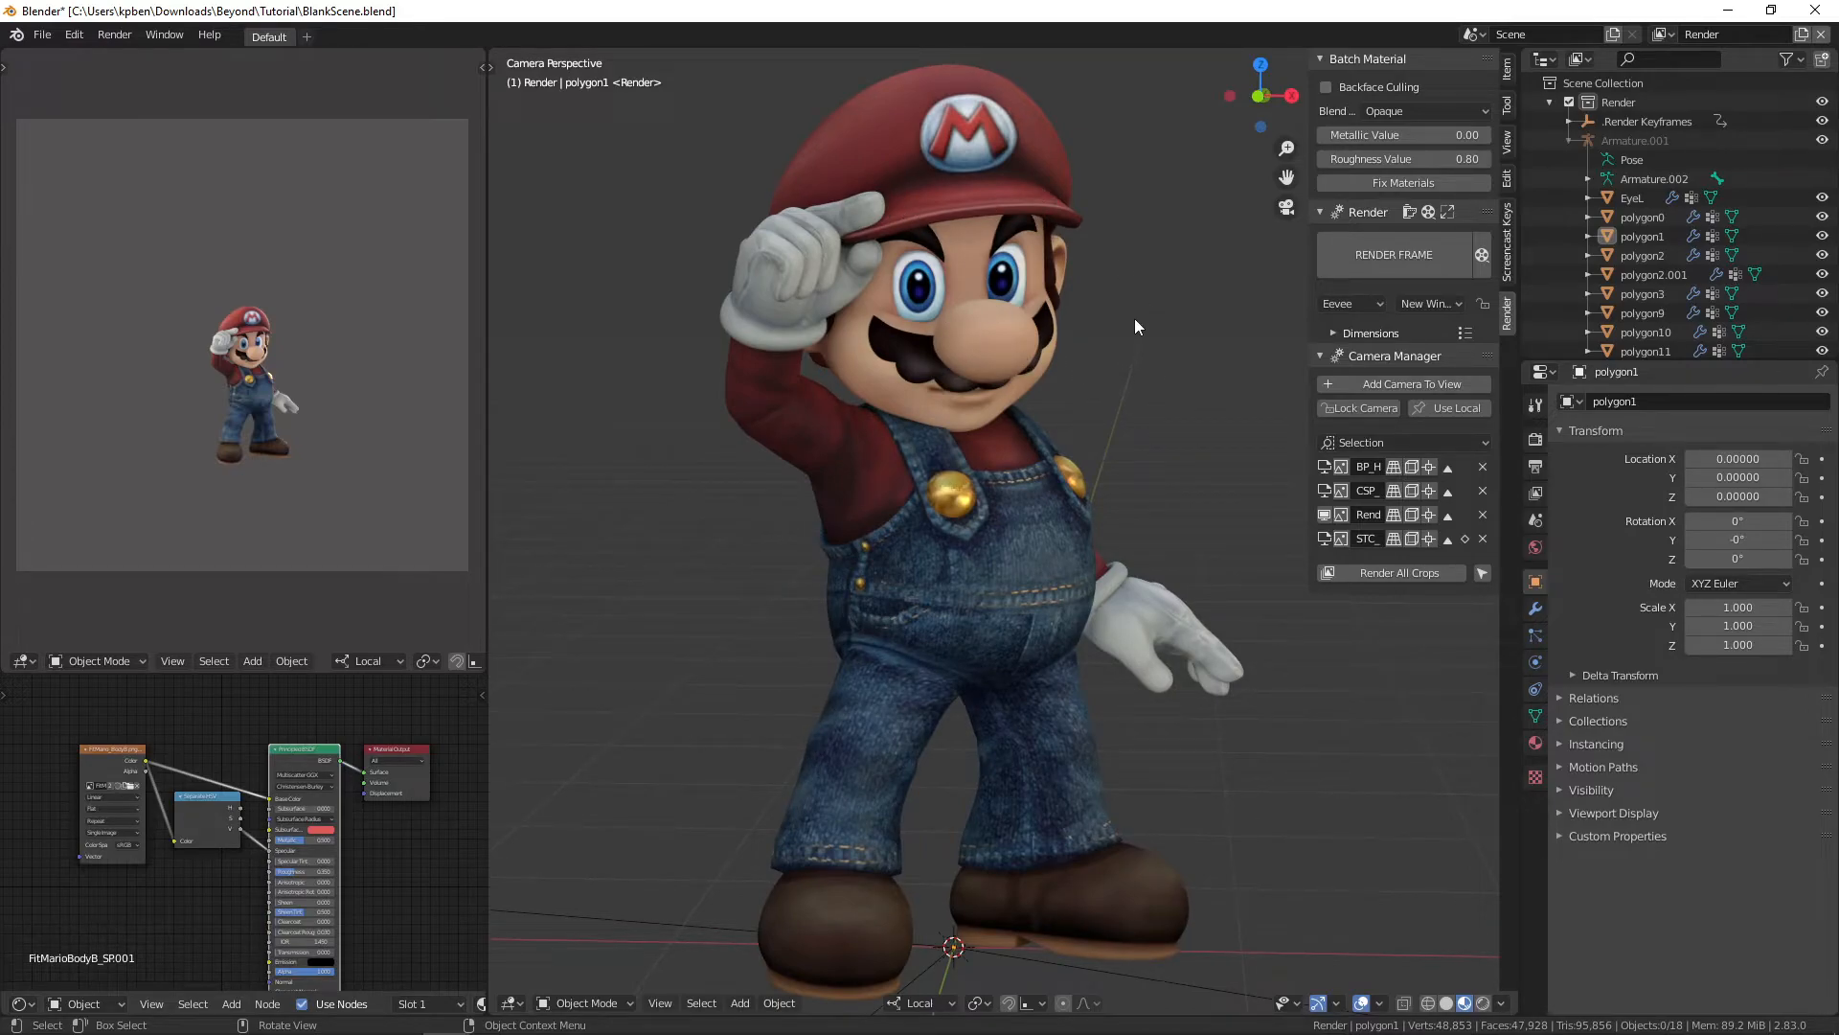
click(989, 339)
shift+click(913, 341)
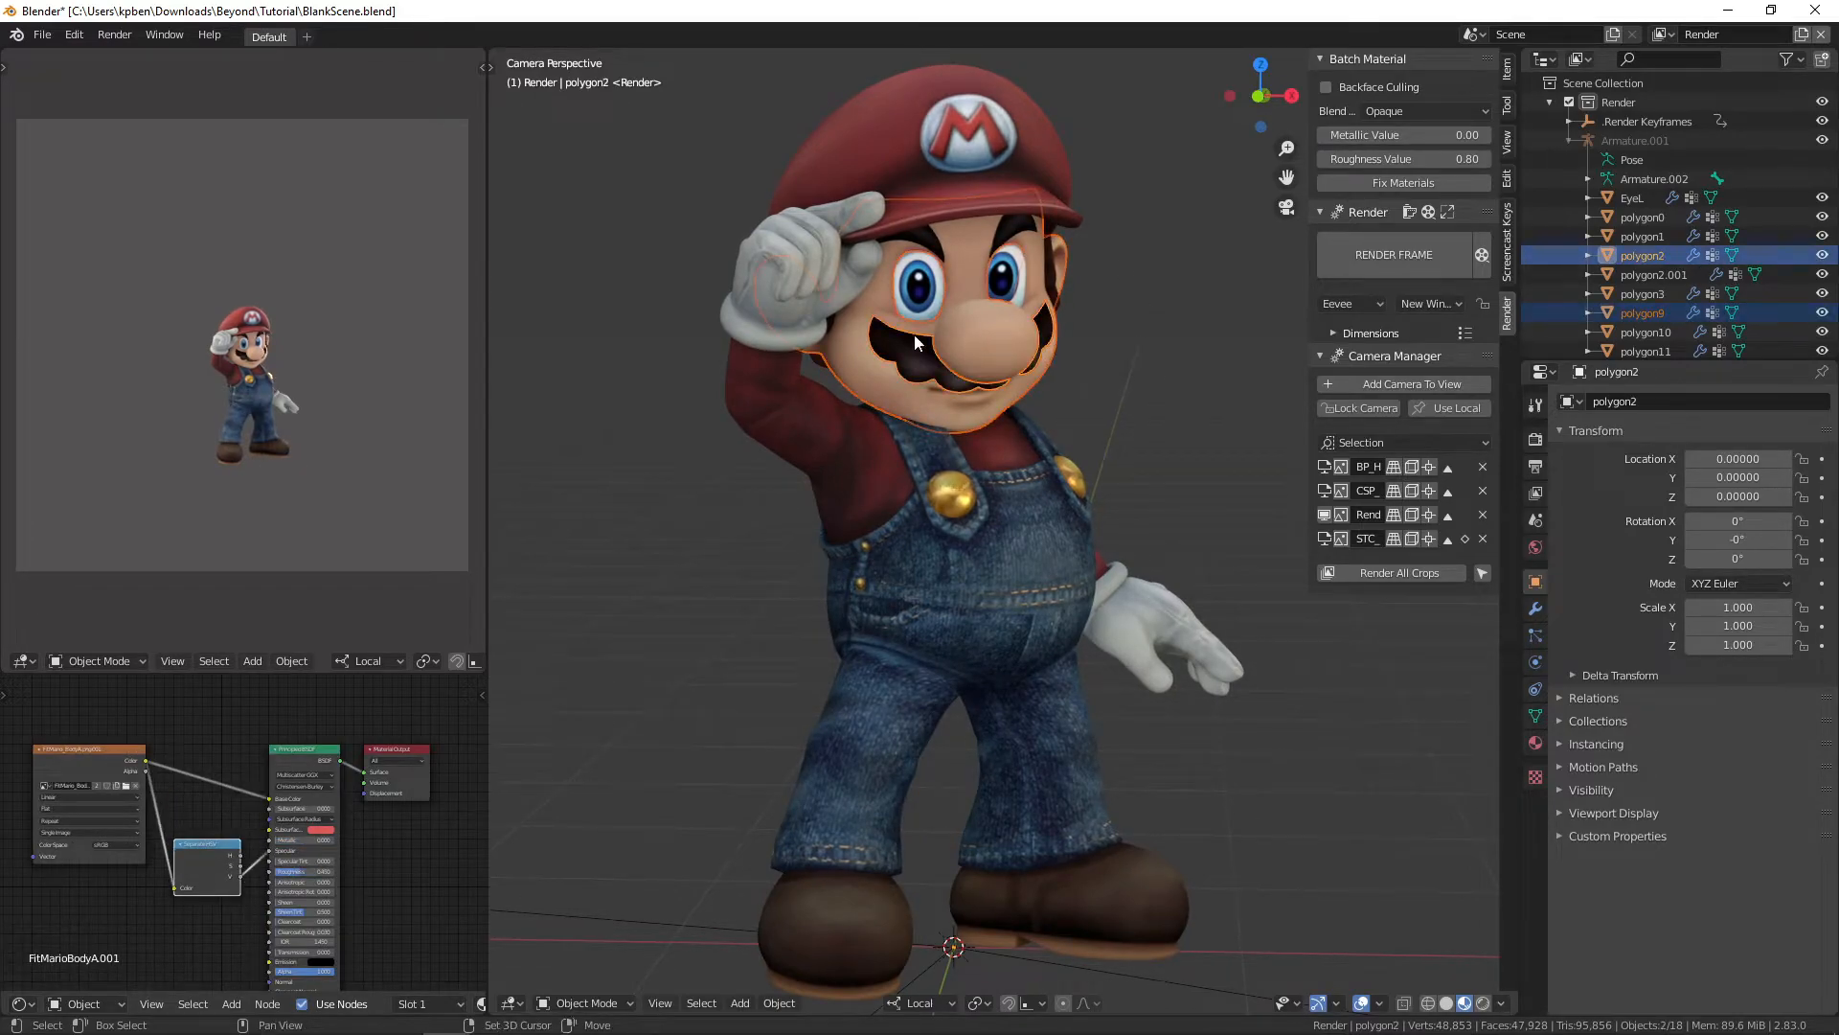
shift+click(920, 292)
shift+click(1014, 251)
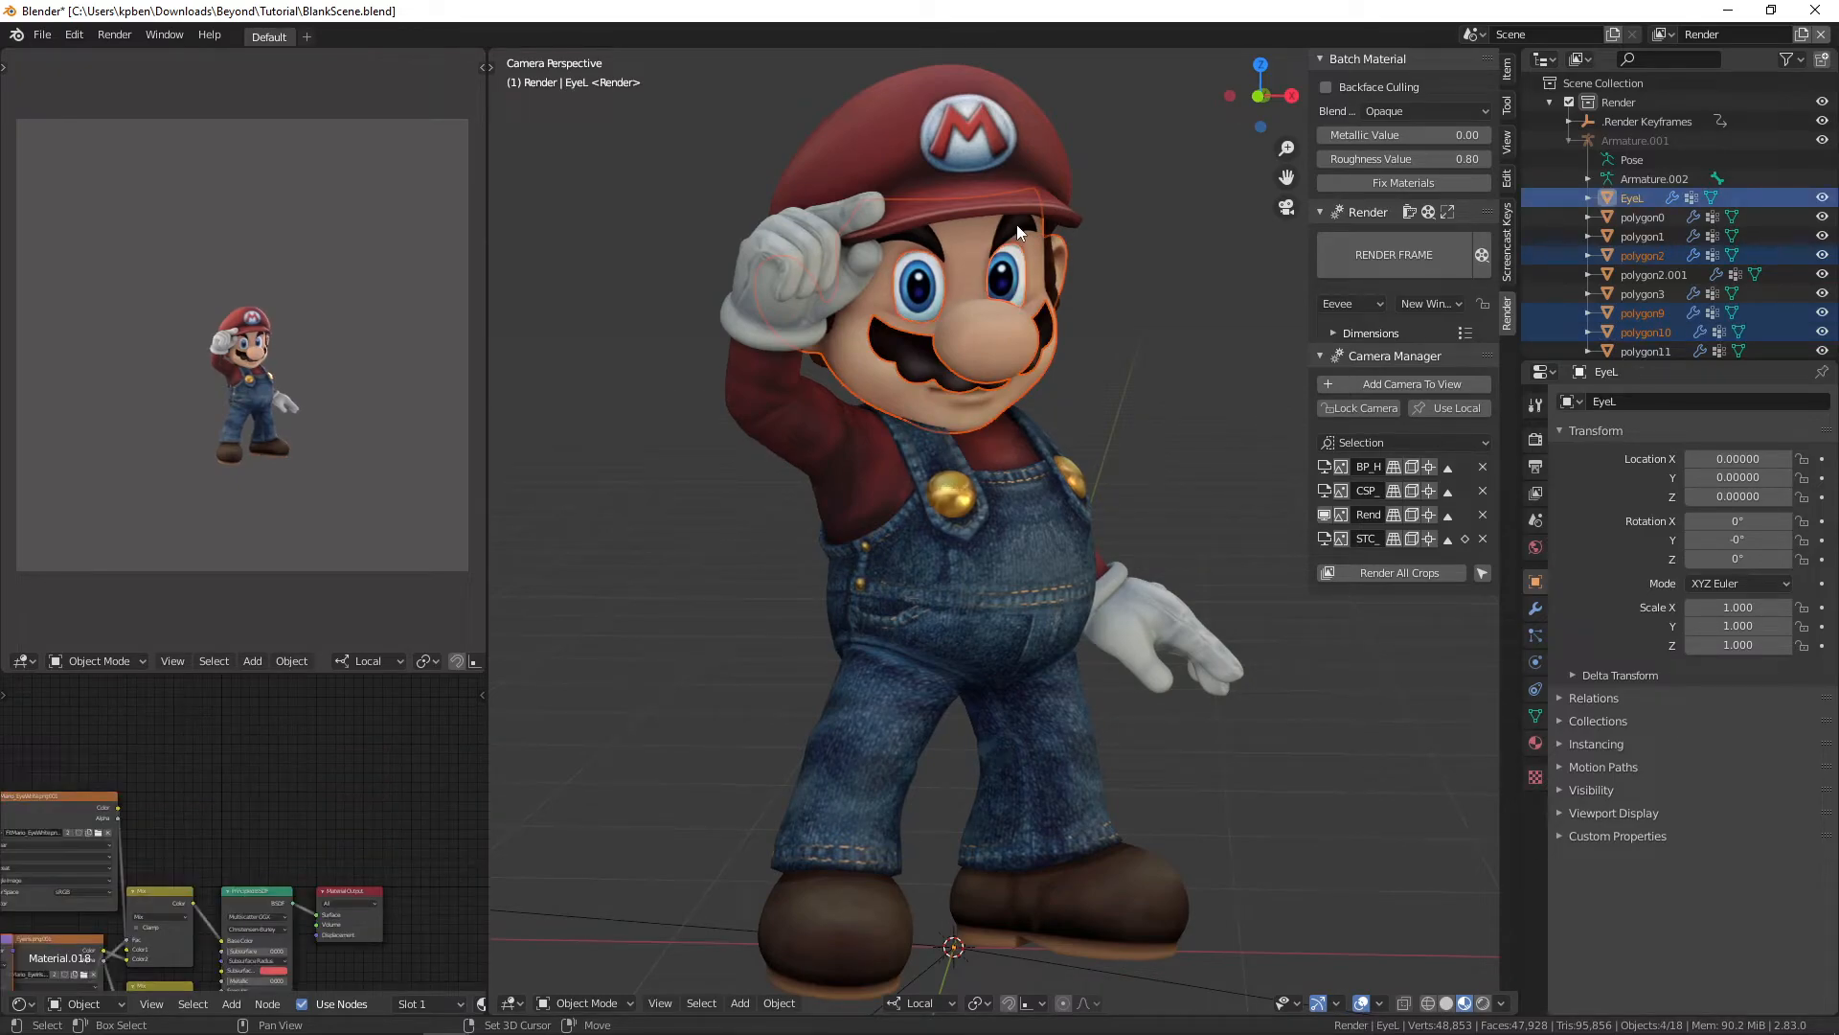
shift+click(1002, 159)
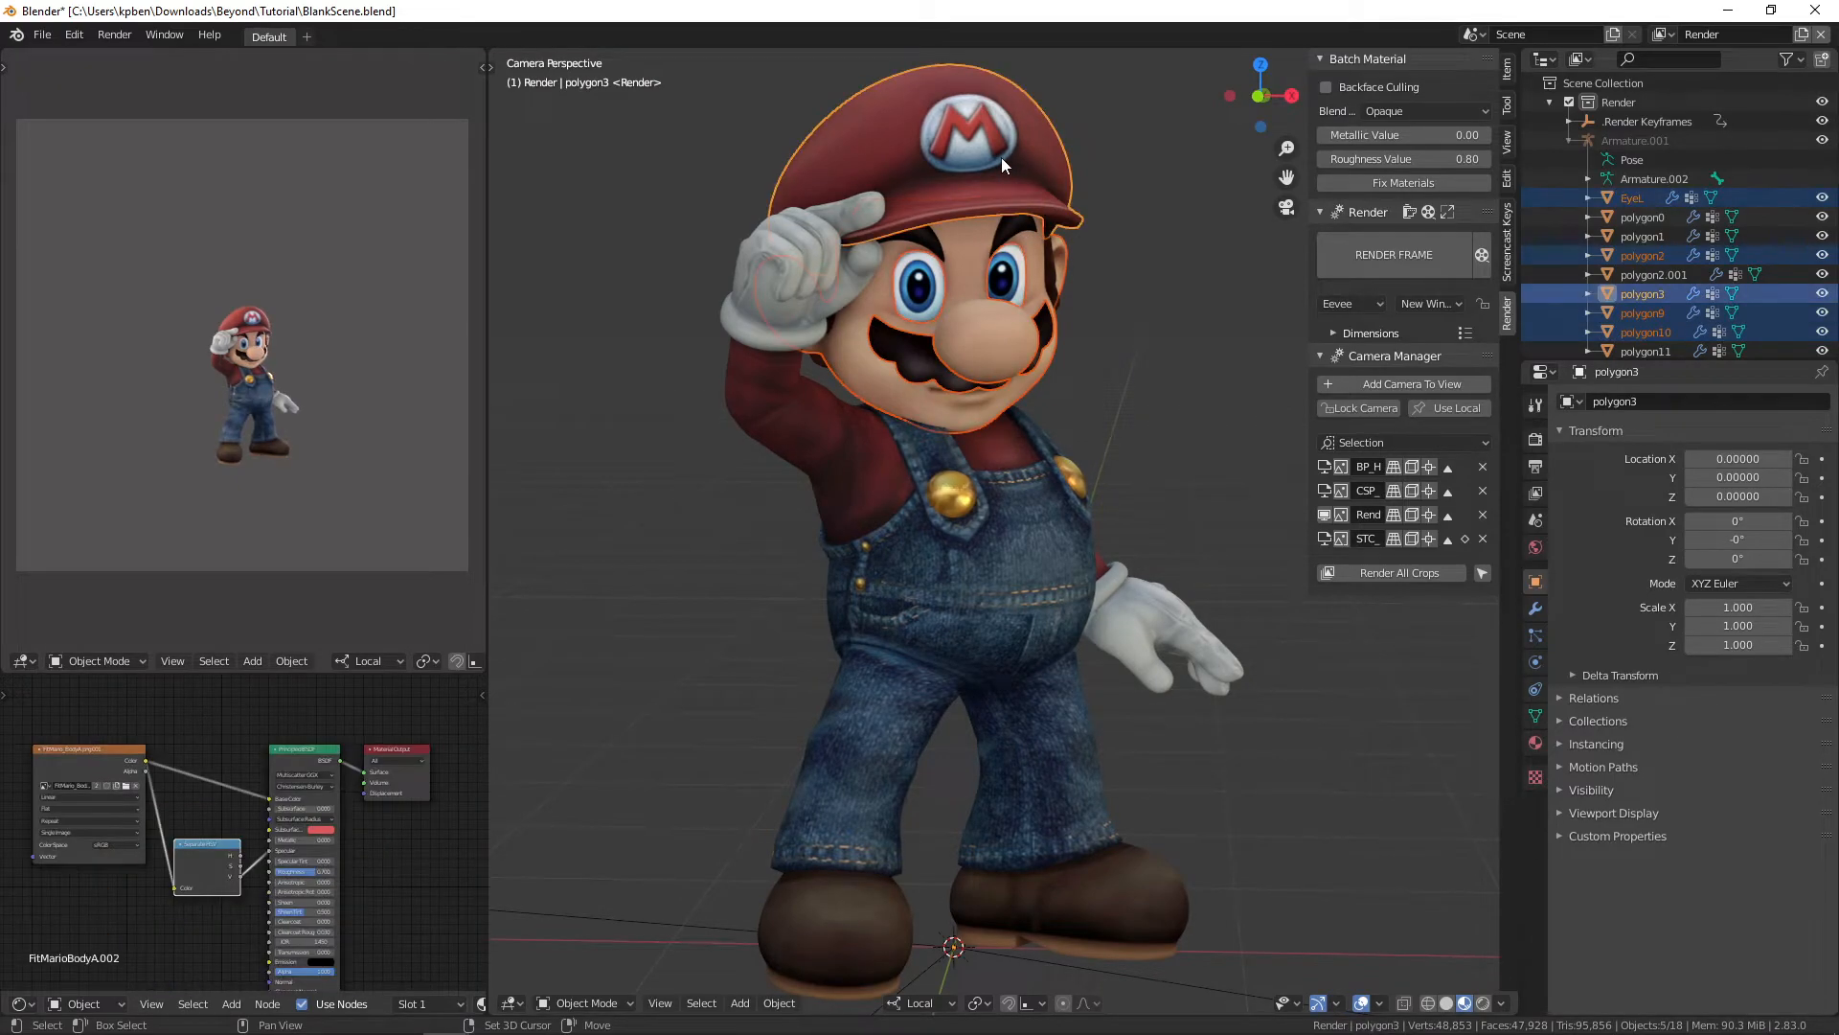
shift+click(1050, 267)
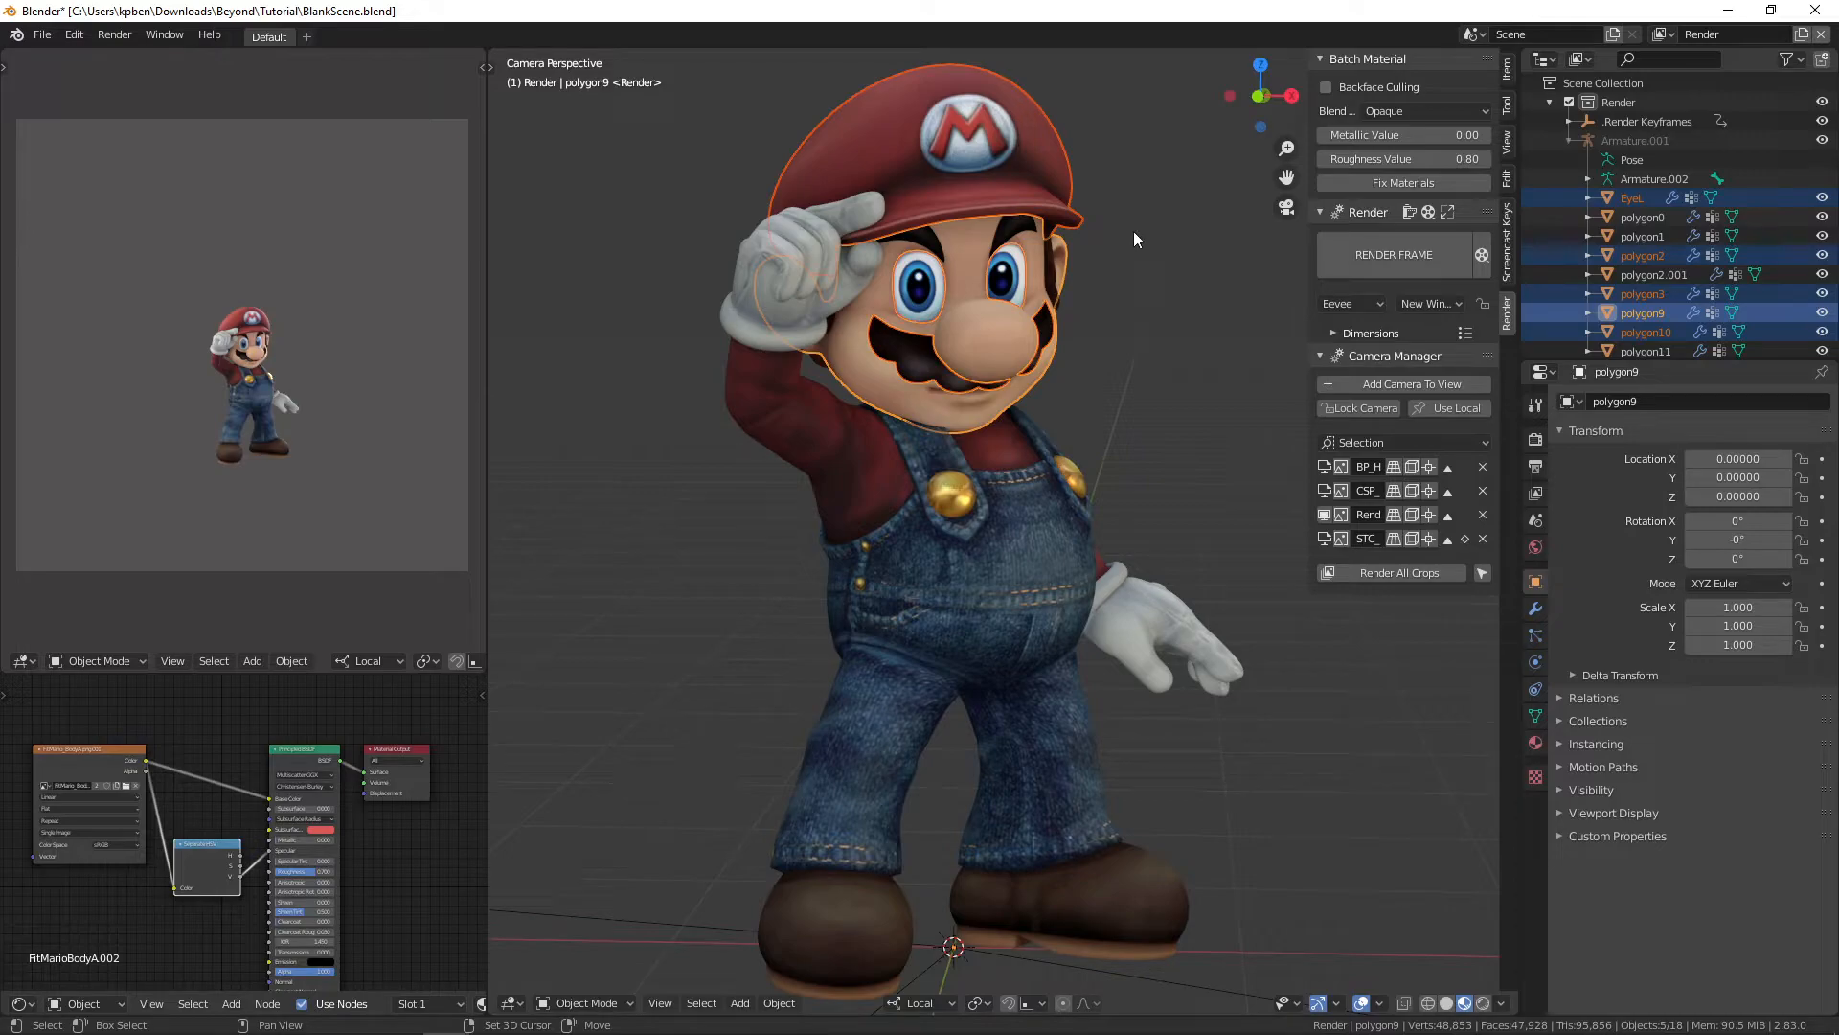
key(m)
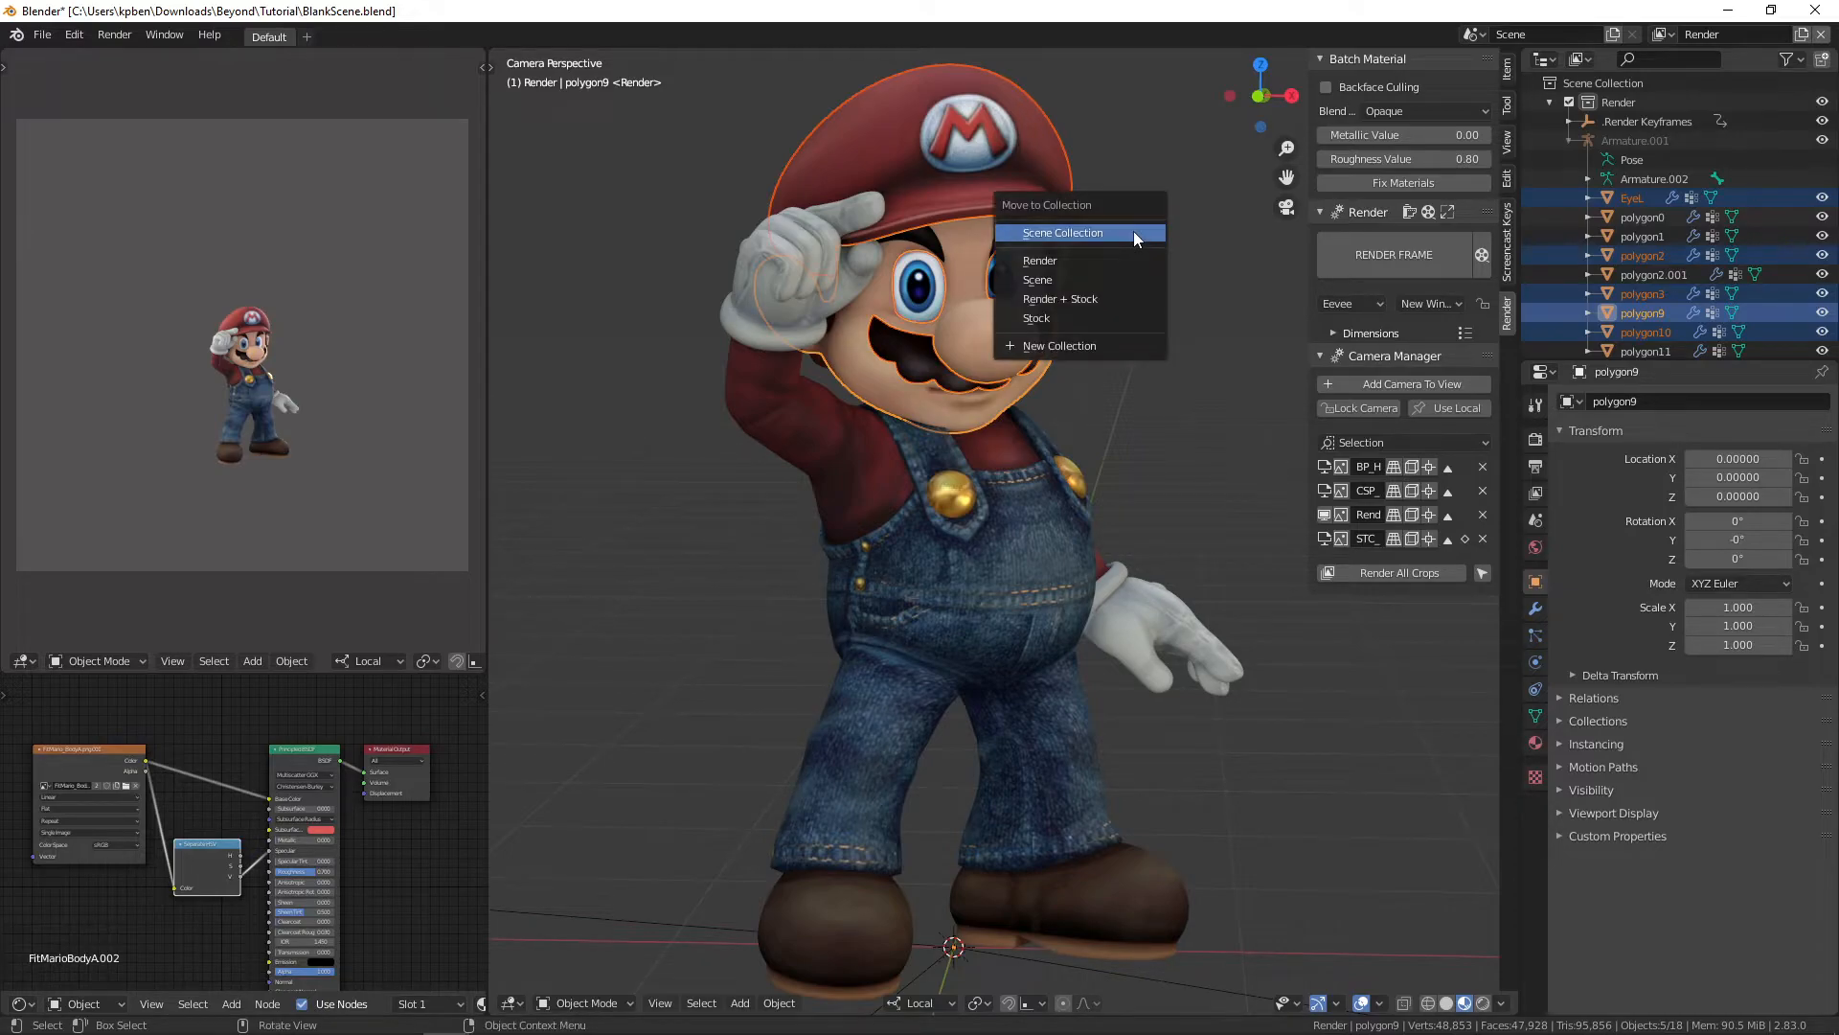
click(1071, 297)
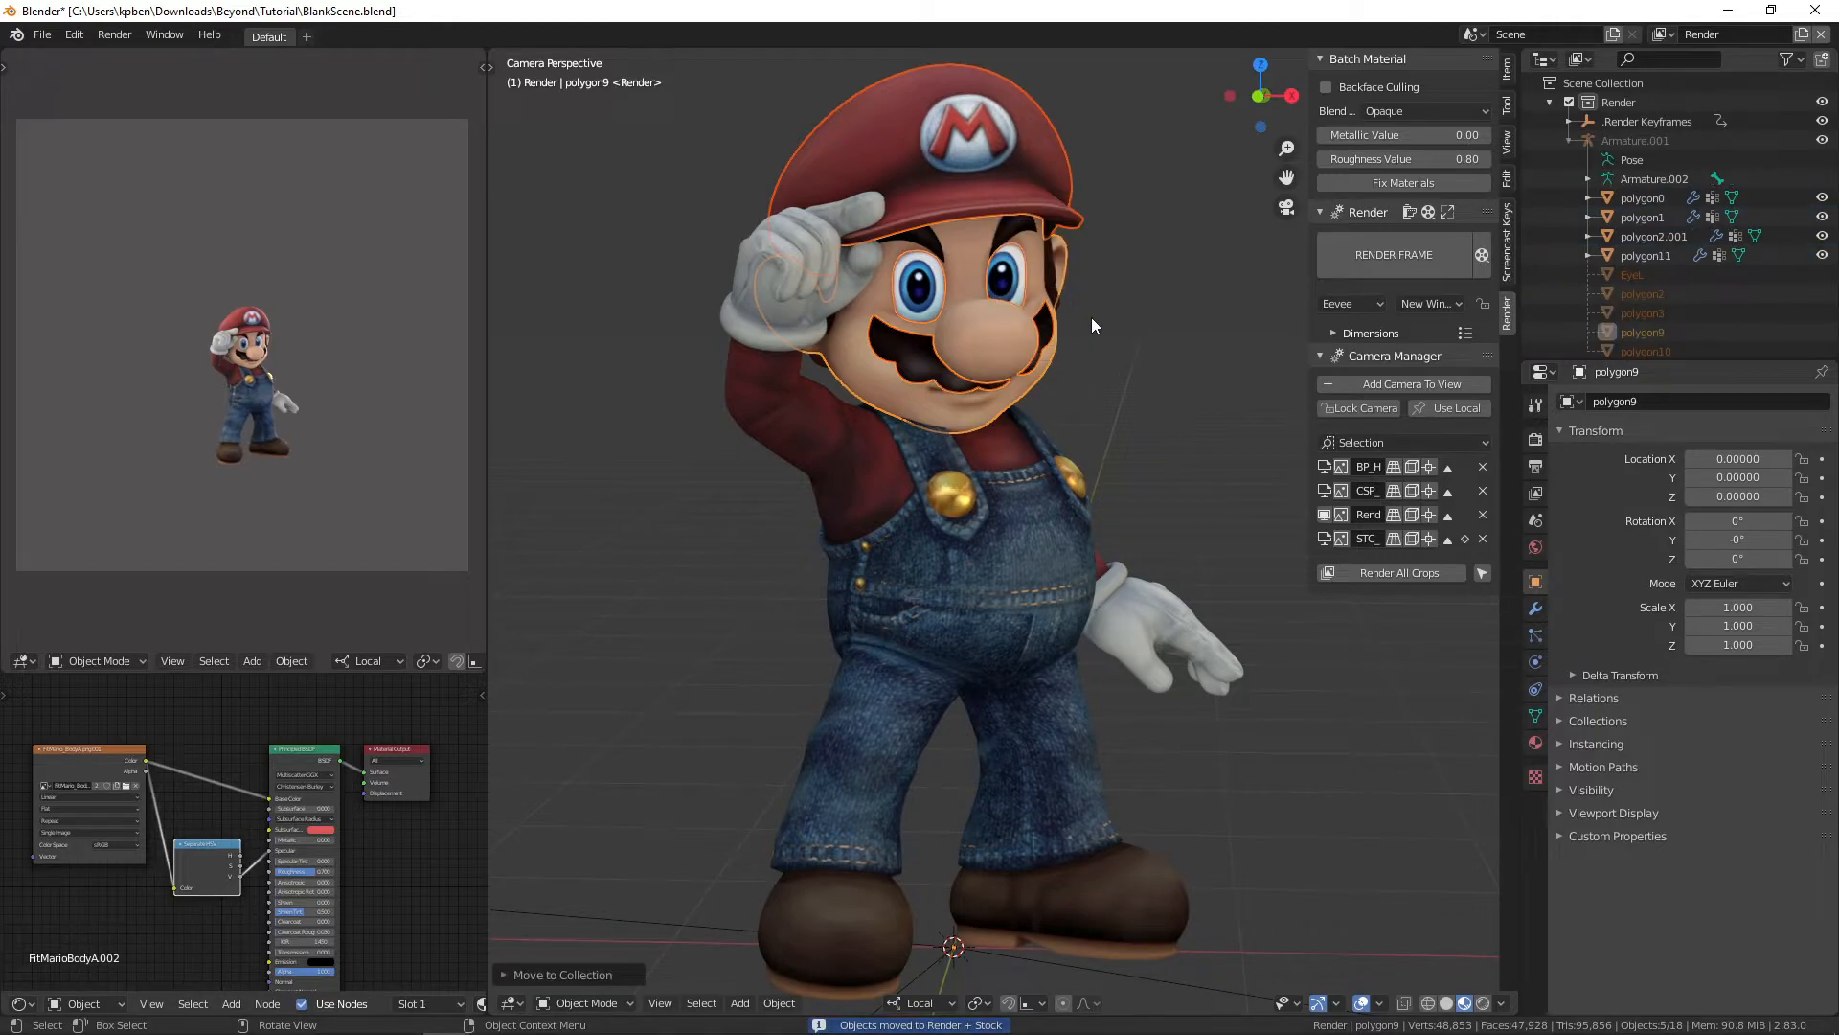
click(1125, 380)
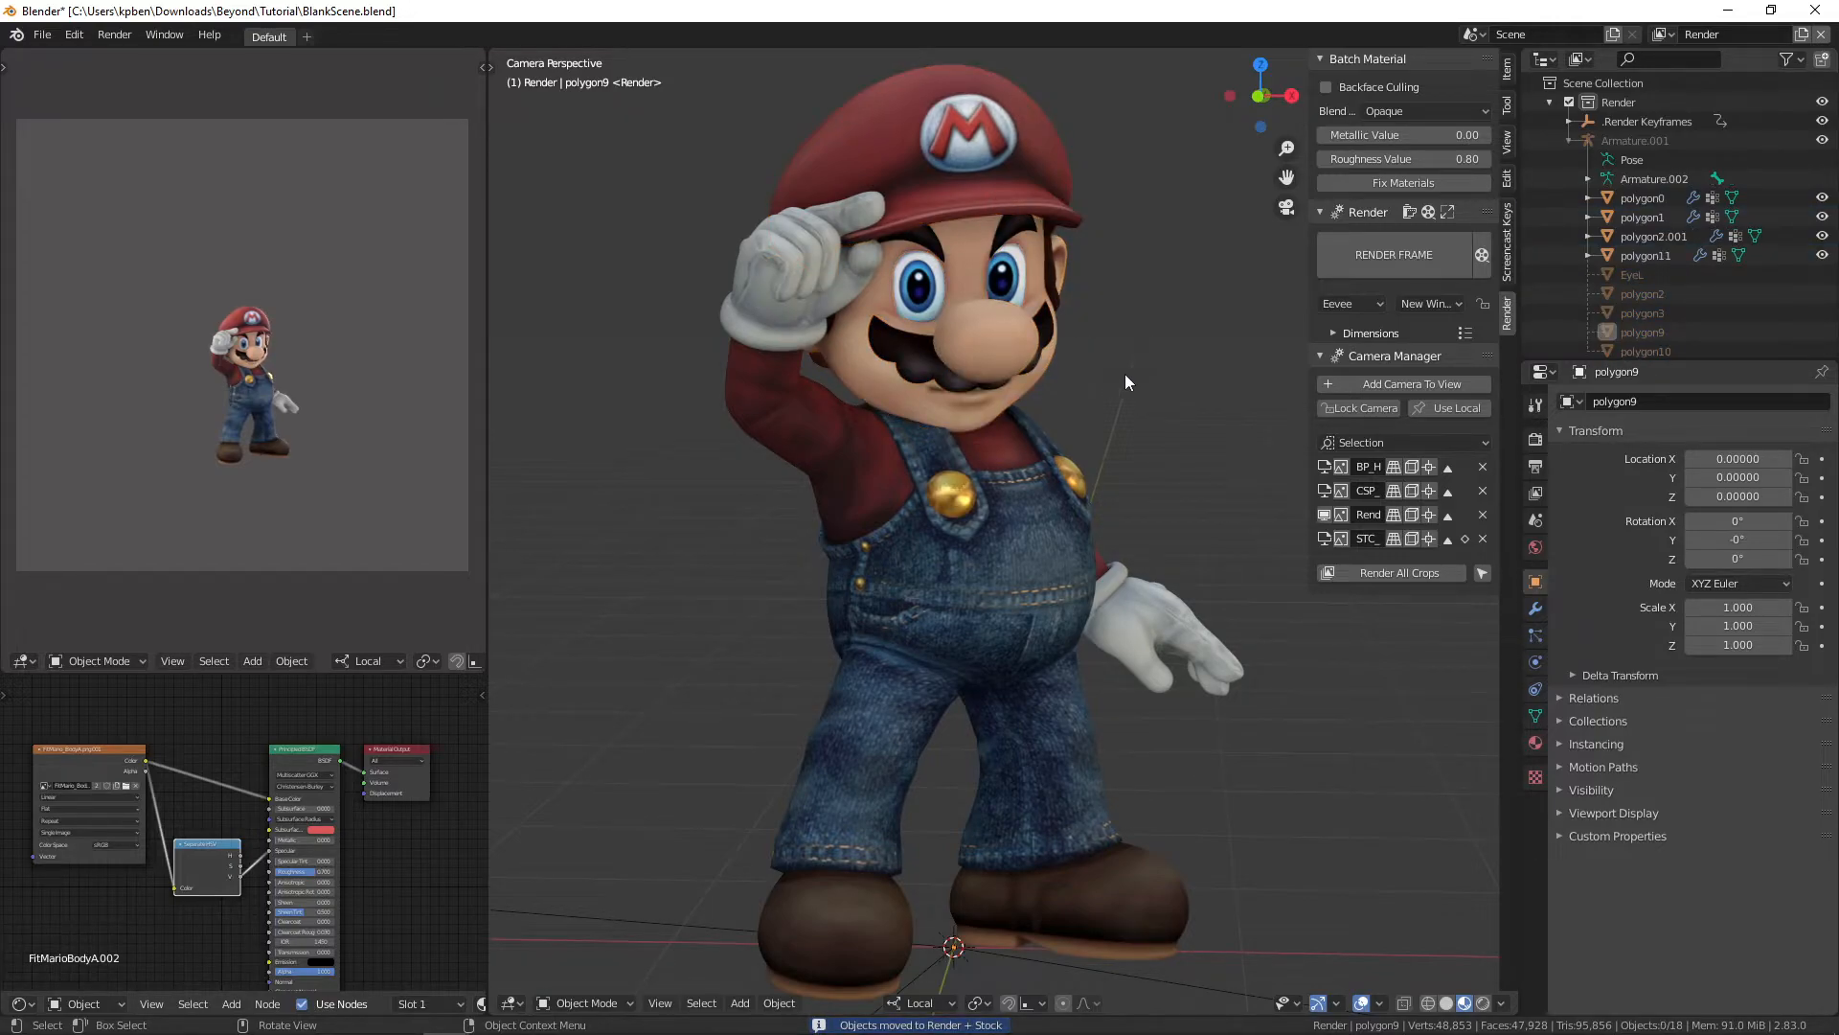
Step: Move the remaining head mesh polygon11 to the Render + Stock collection, keeping polygon0, polygon1 and polygon2.001 in Render
click(824, 316)
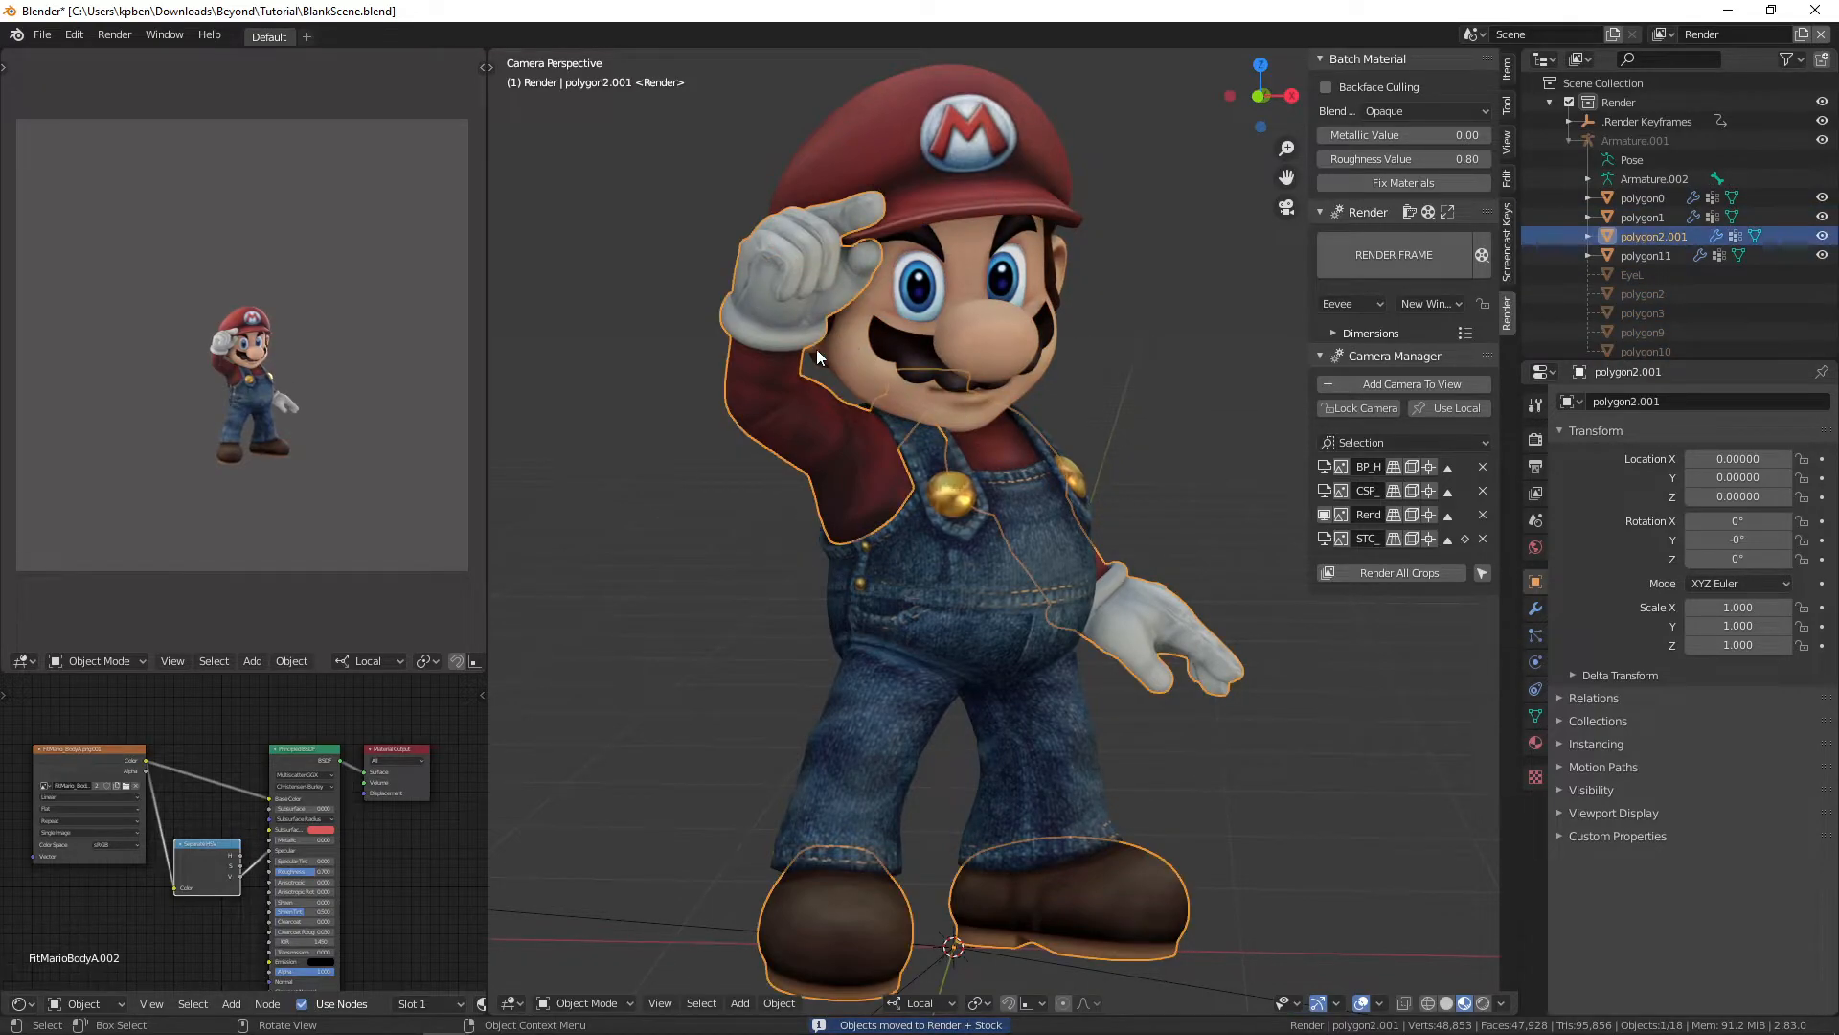
shift+click(964, 509)
shift+click(894, 600)
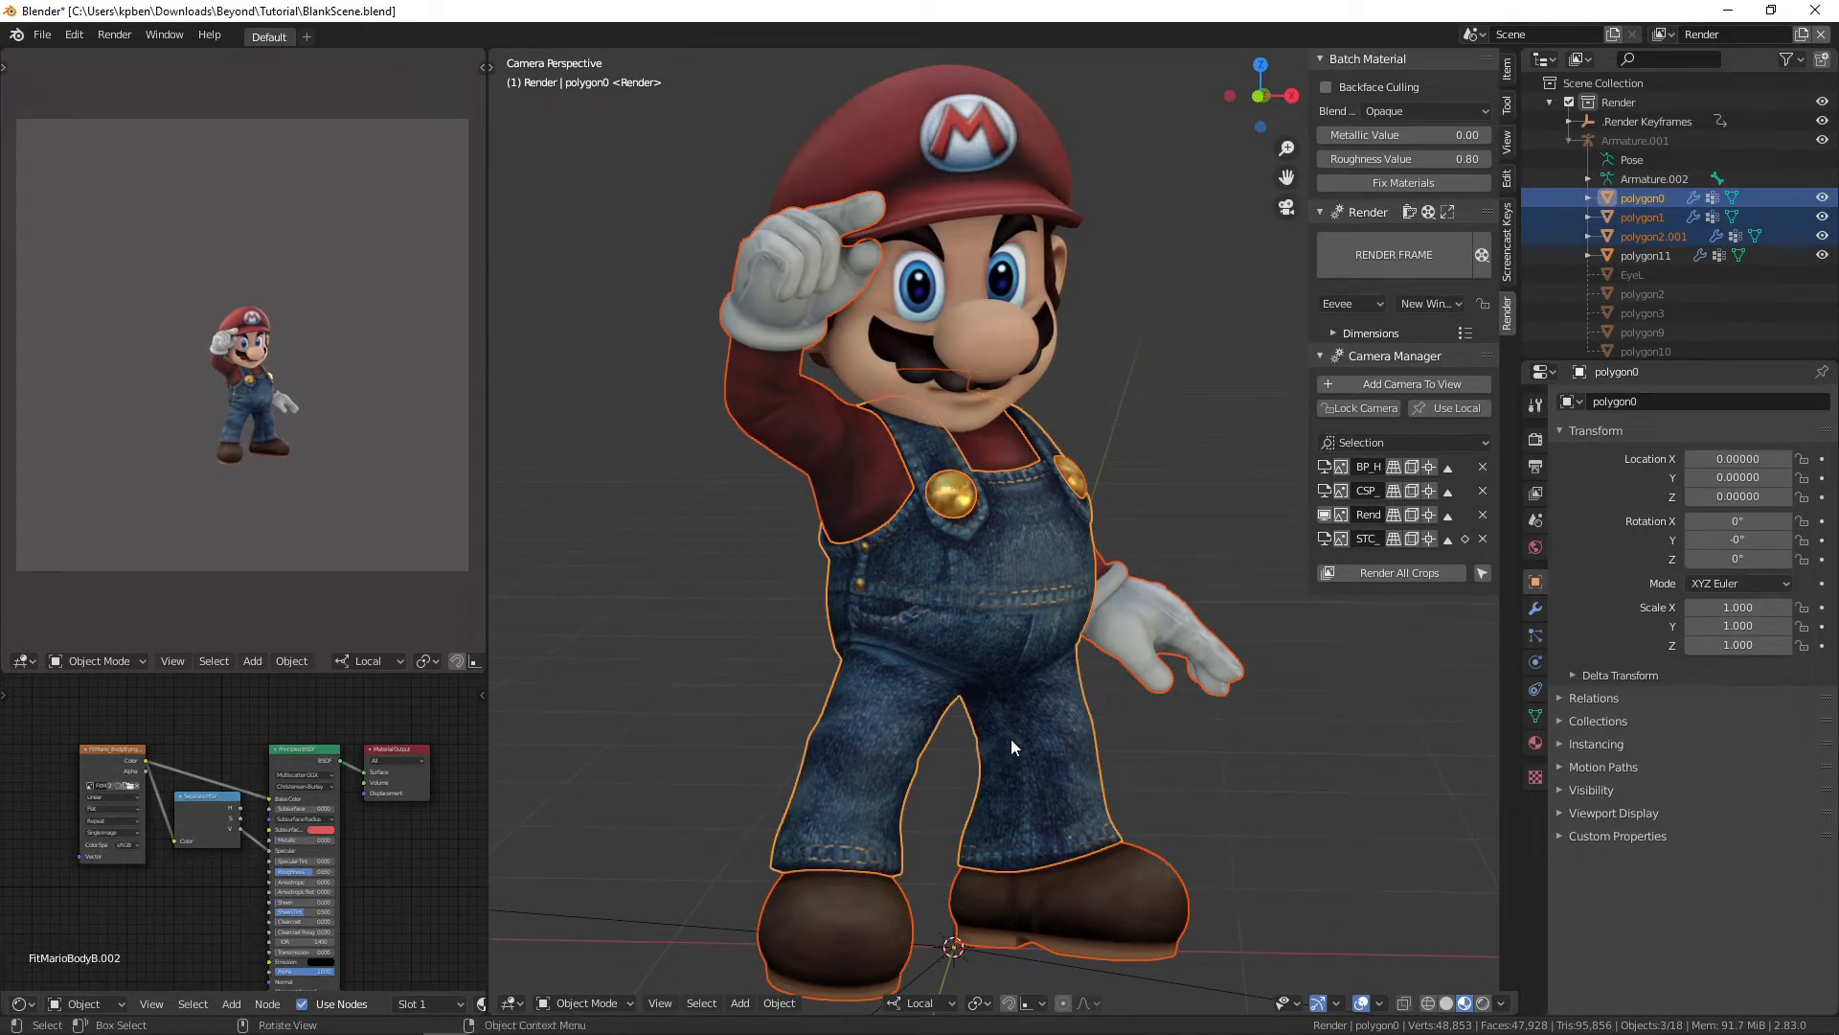
click(1645, 260)
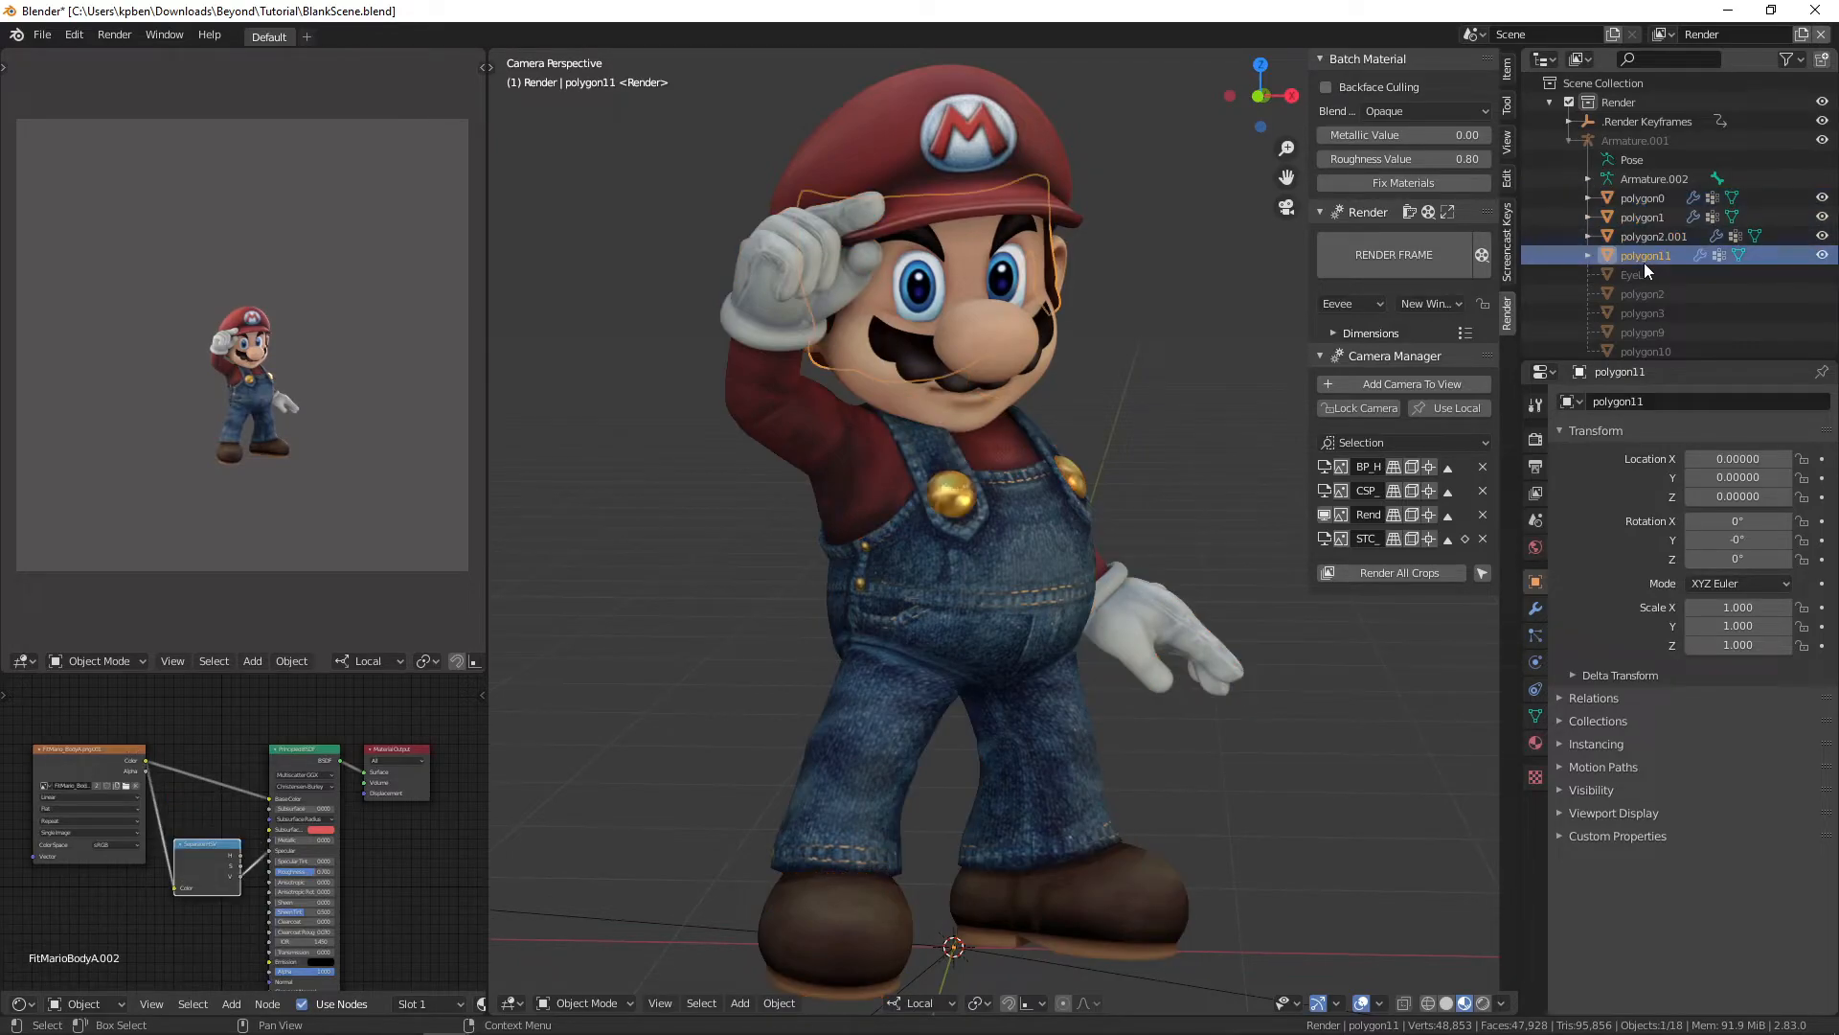
key(m)
click(1085, 410)
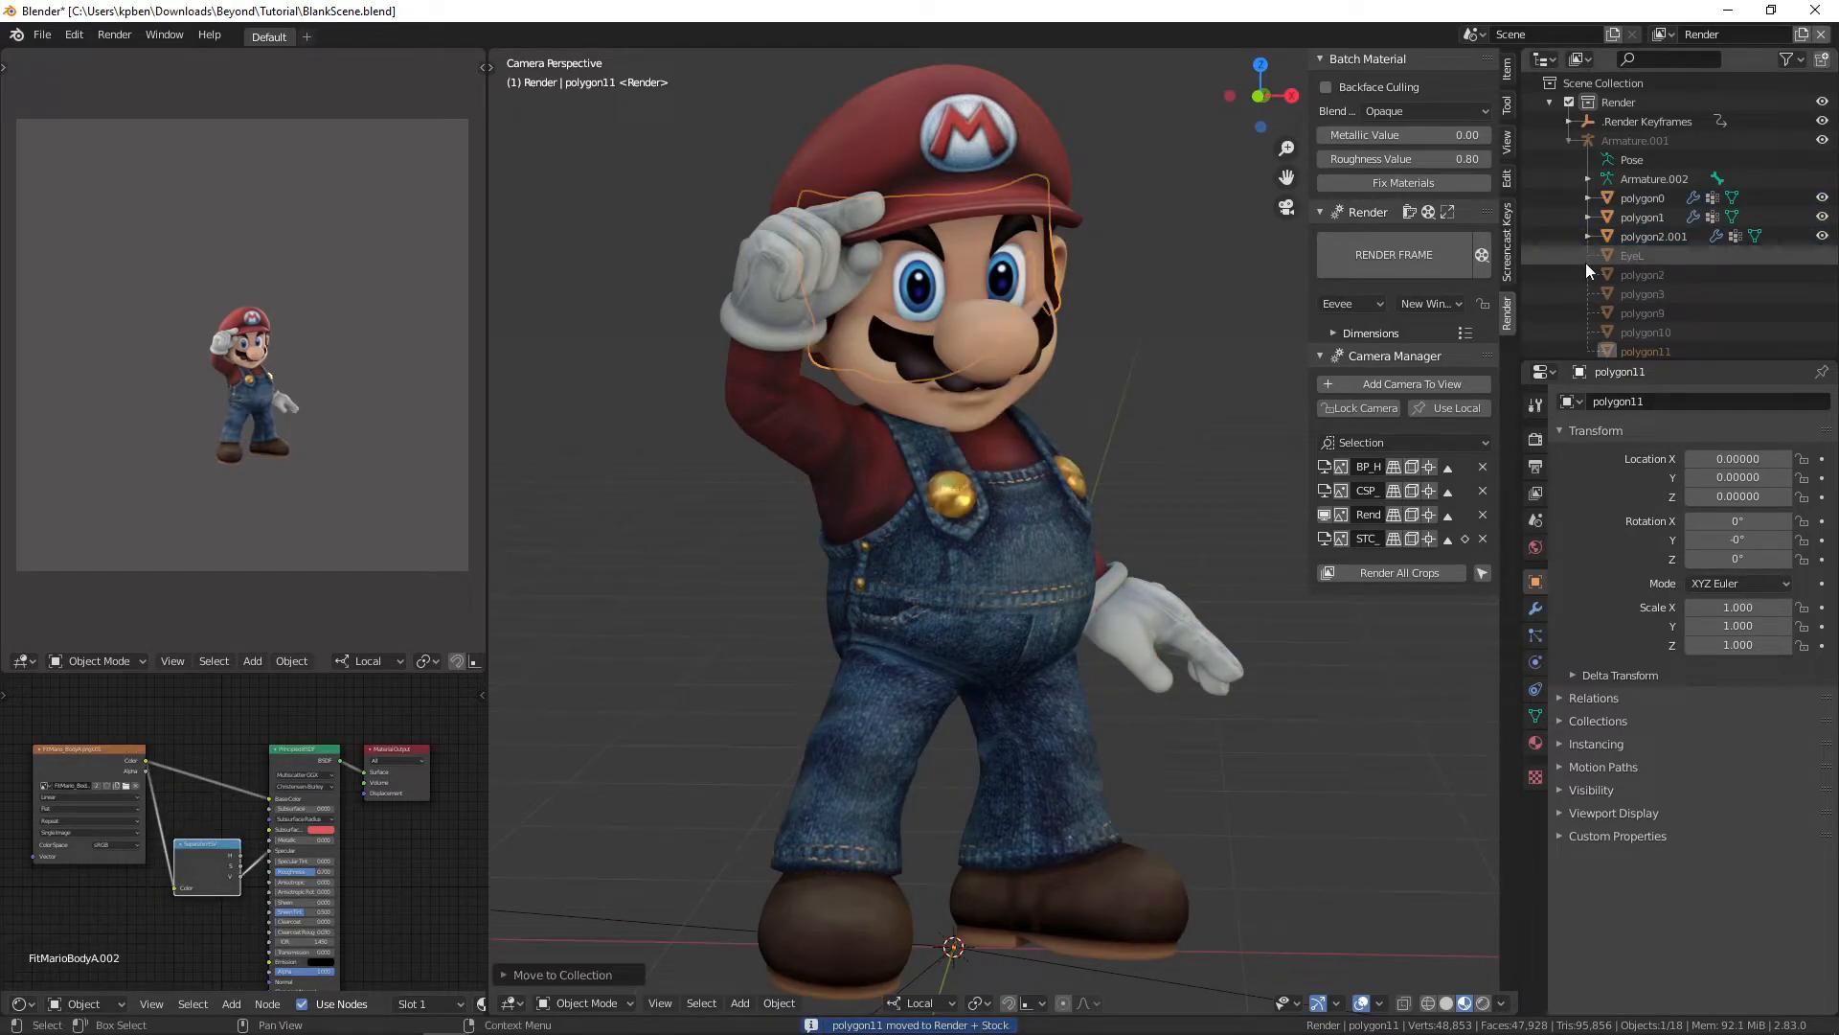
scroll(1590, 268, down, 2)
scroll(1596, 278, up, 2)
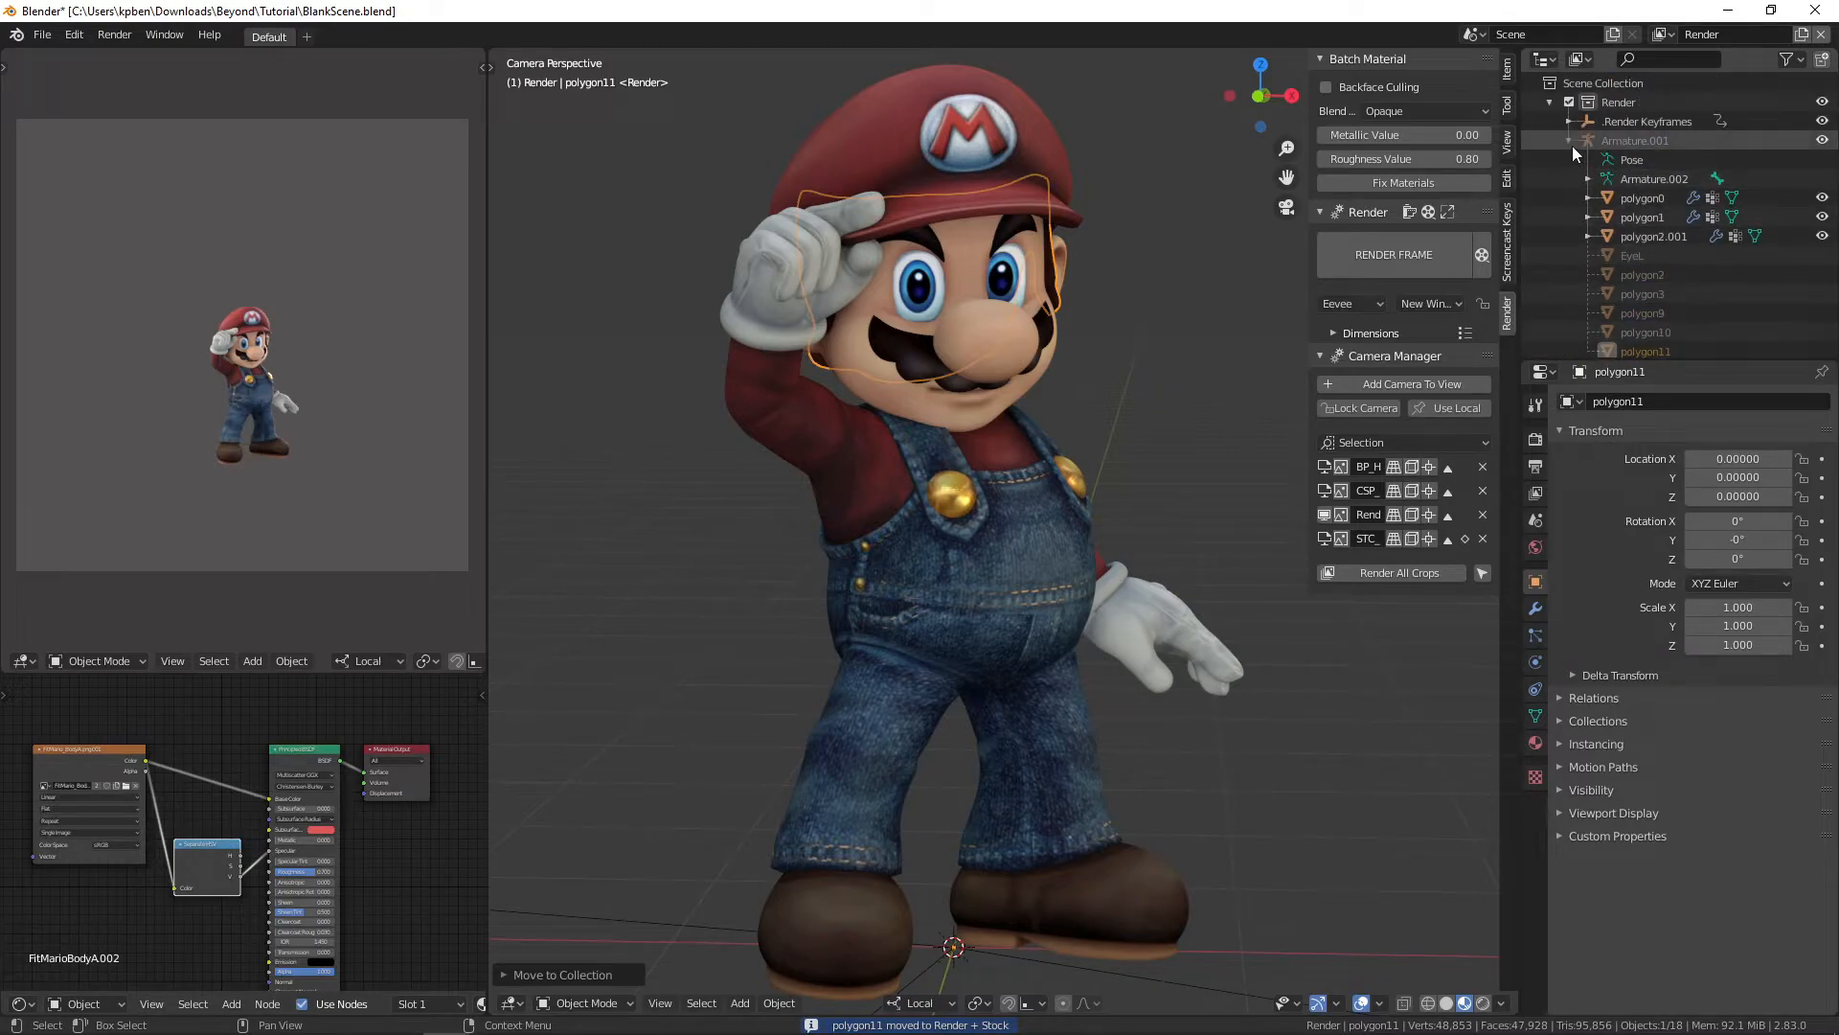
click(1193, 458)
Step: Link the animation data of .Render Keyframes to the body meshes polygon0, polygon1 and polygon2.001
scroll(1732, 249, down, 3)
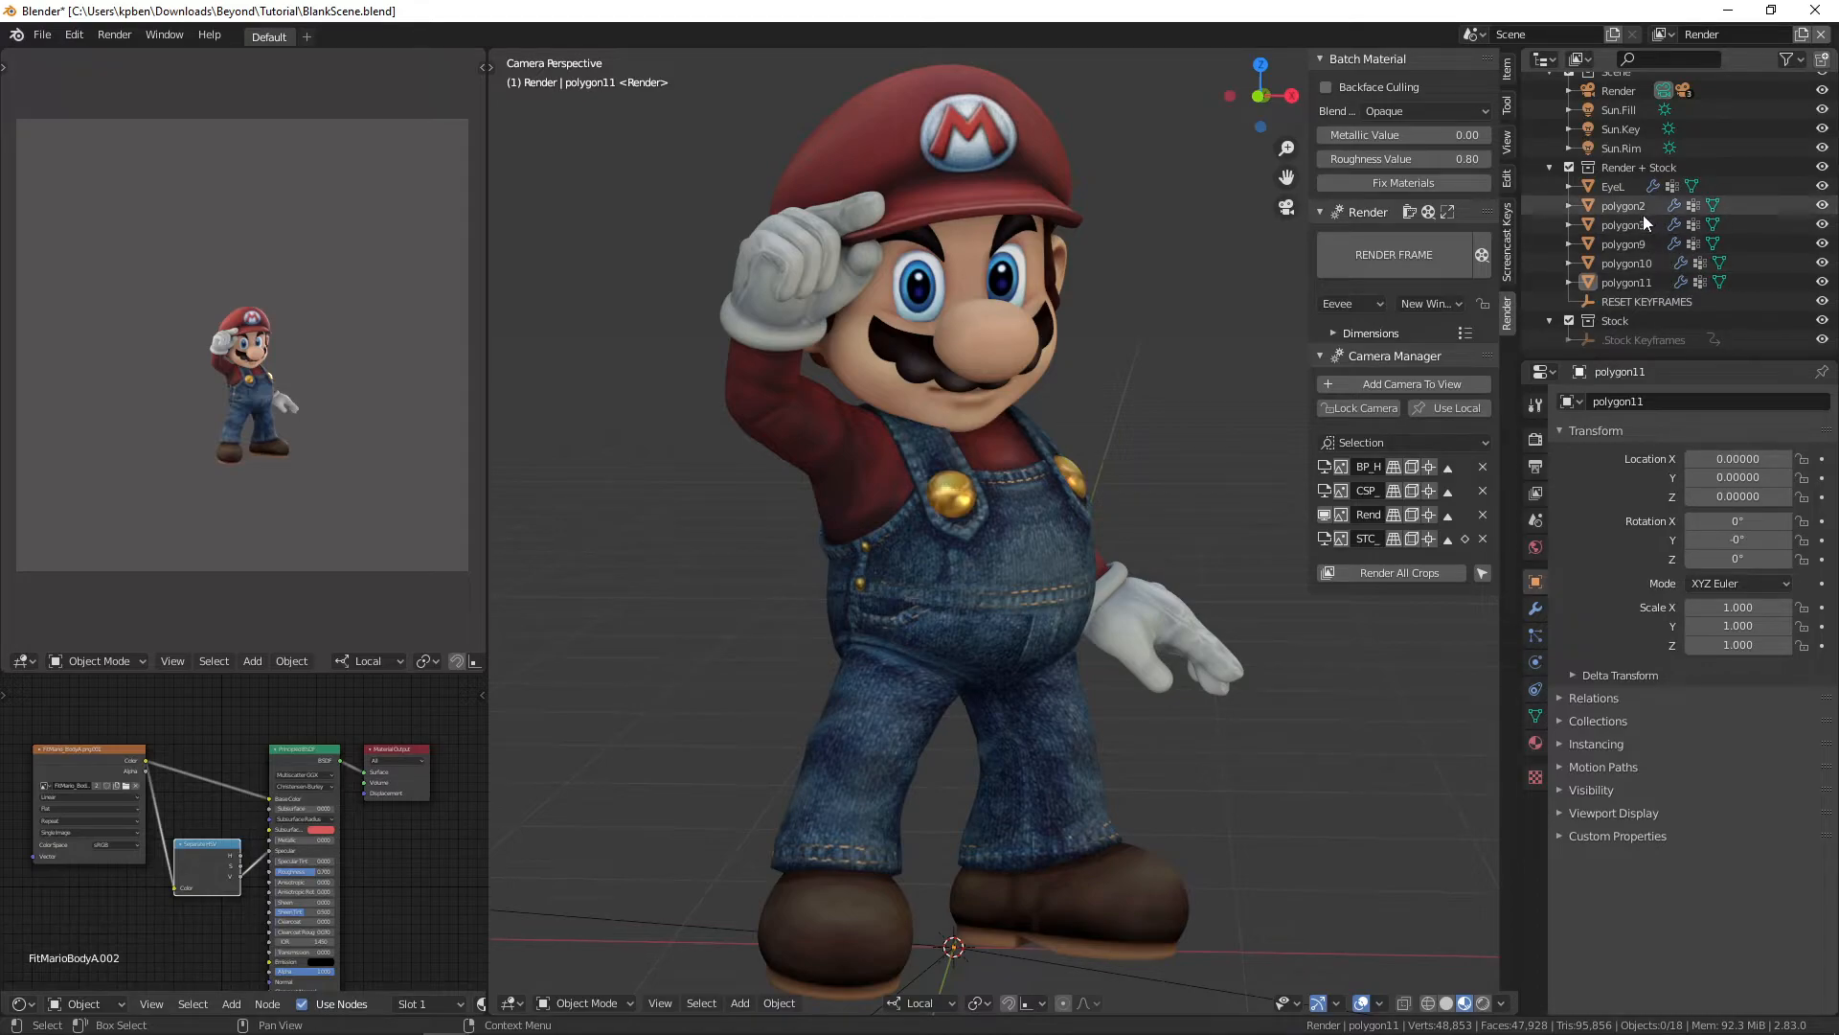
scroll(1677, 307, up, 8)
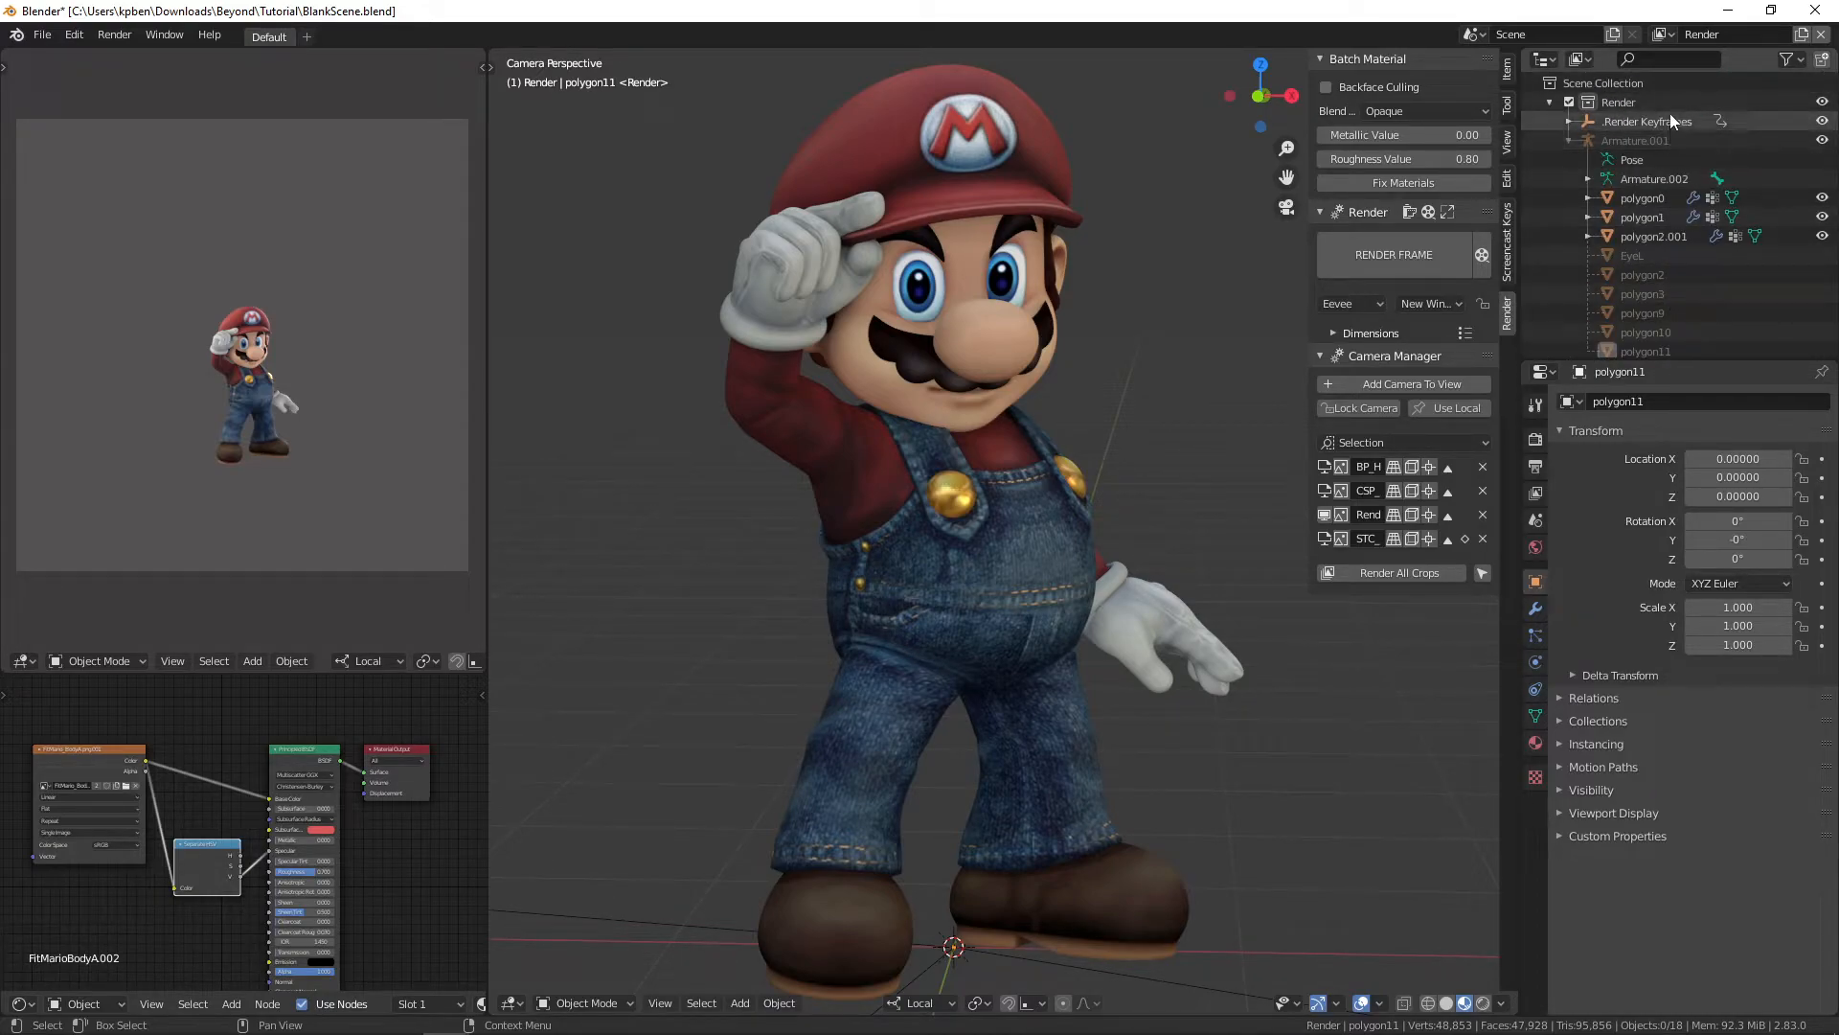
scroll(1037, 515, down, 6)
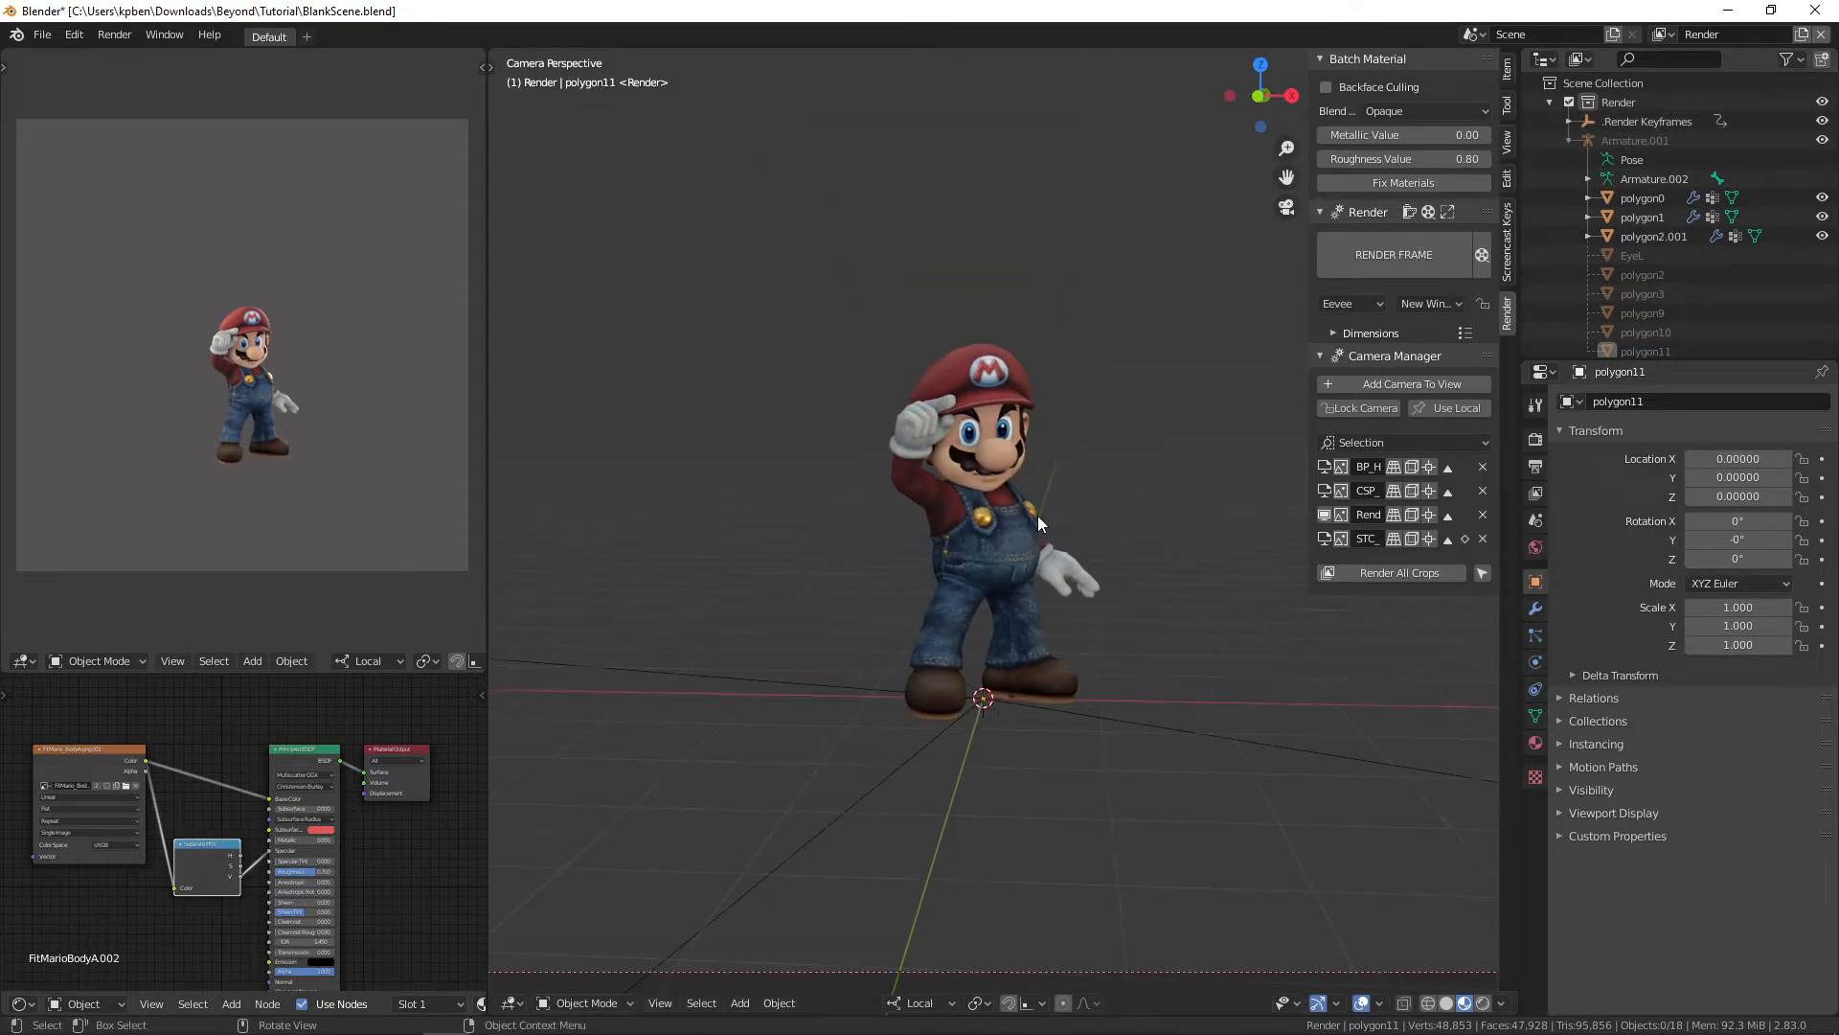
scroll(1036, 515, up, 3)
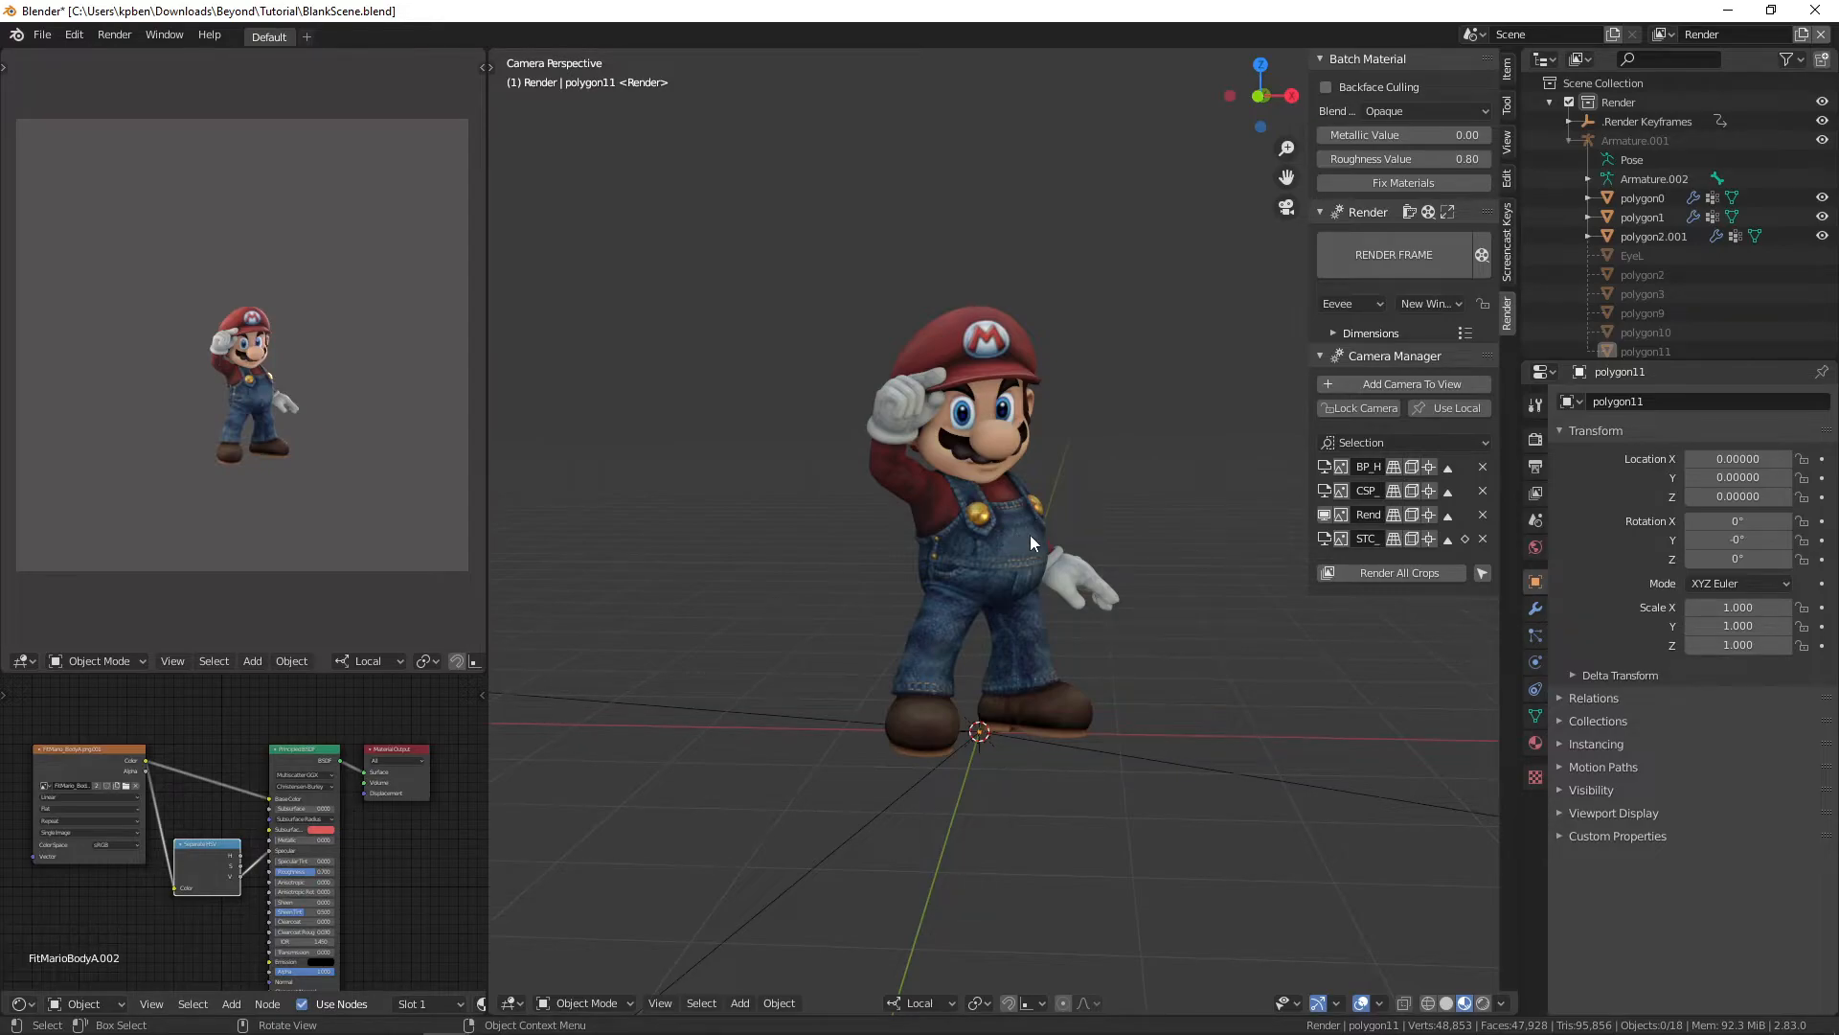
click(1635, 239)
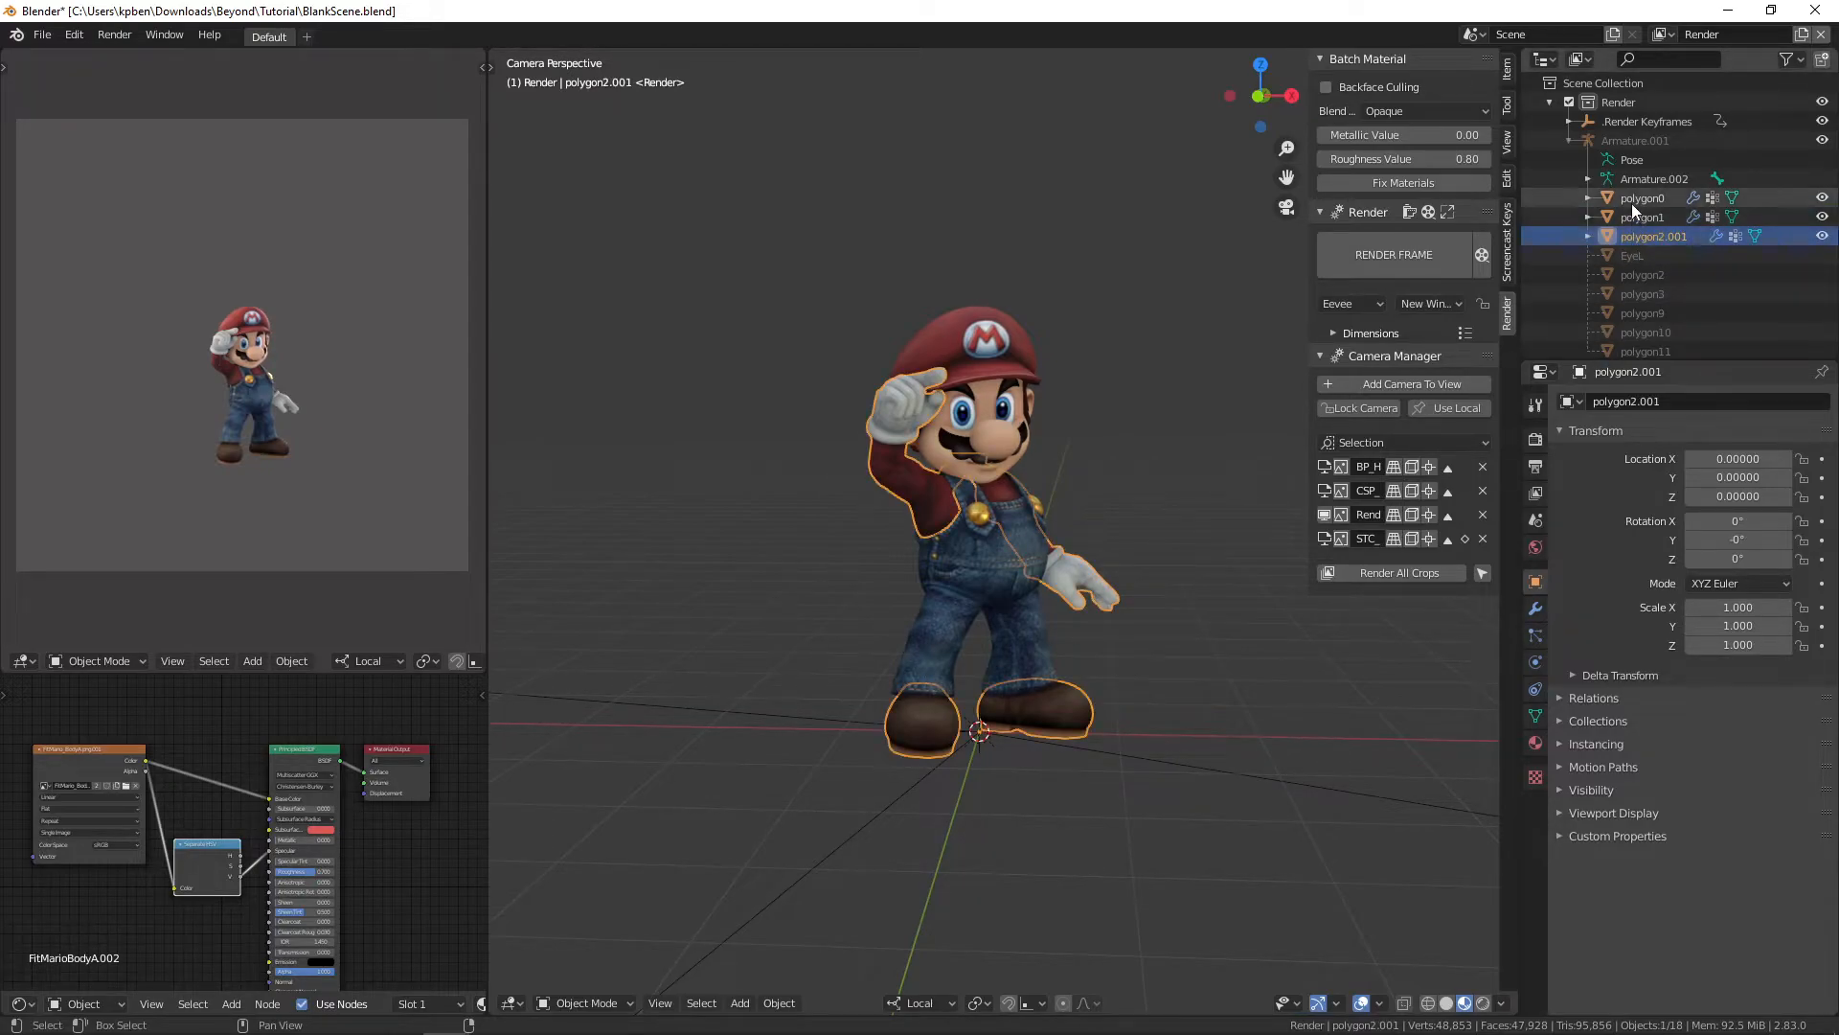
shift+click(1631, 203)
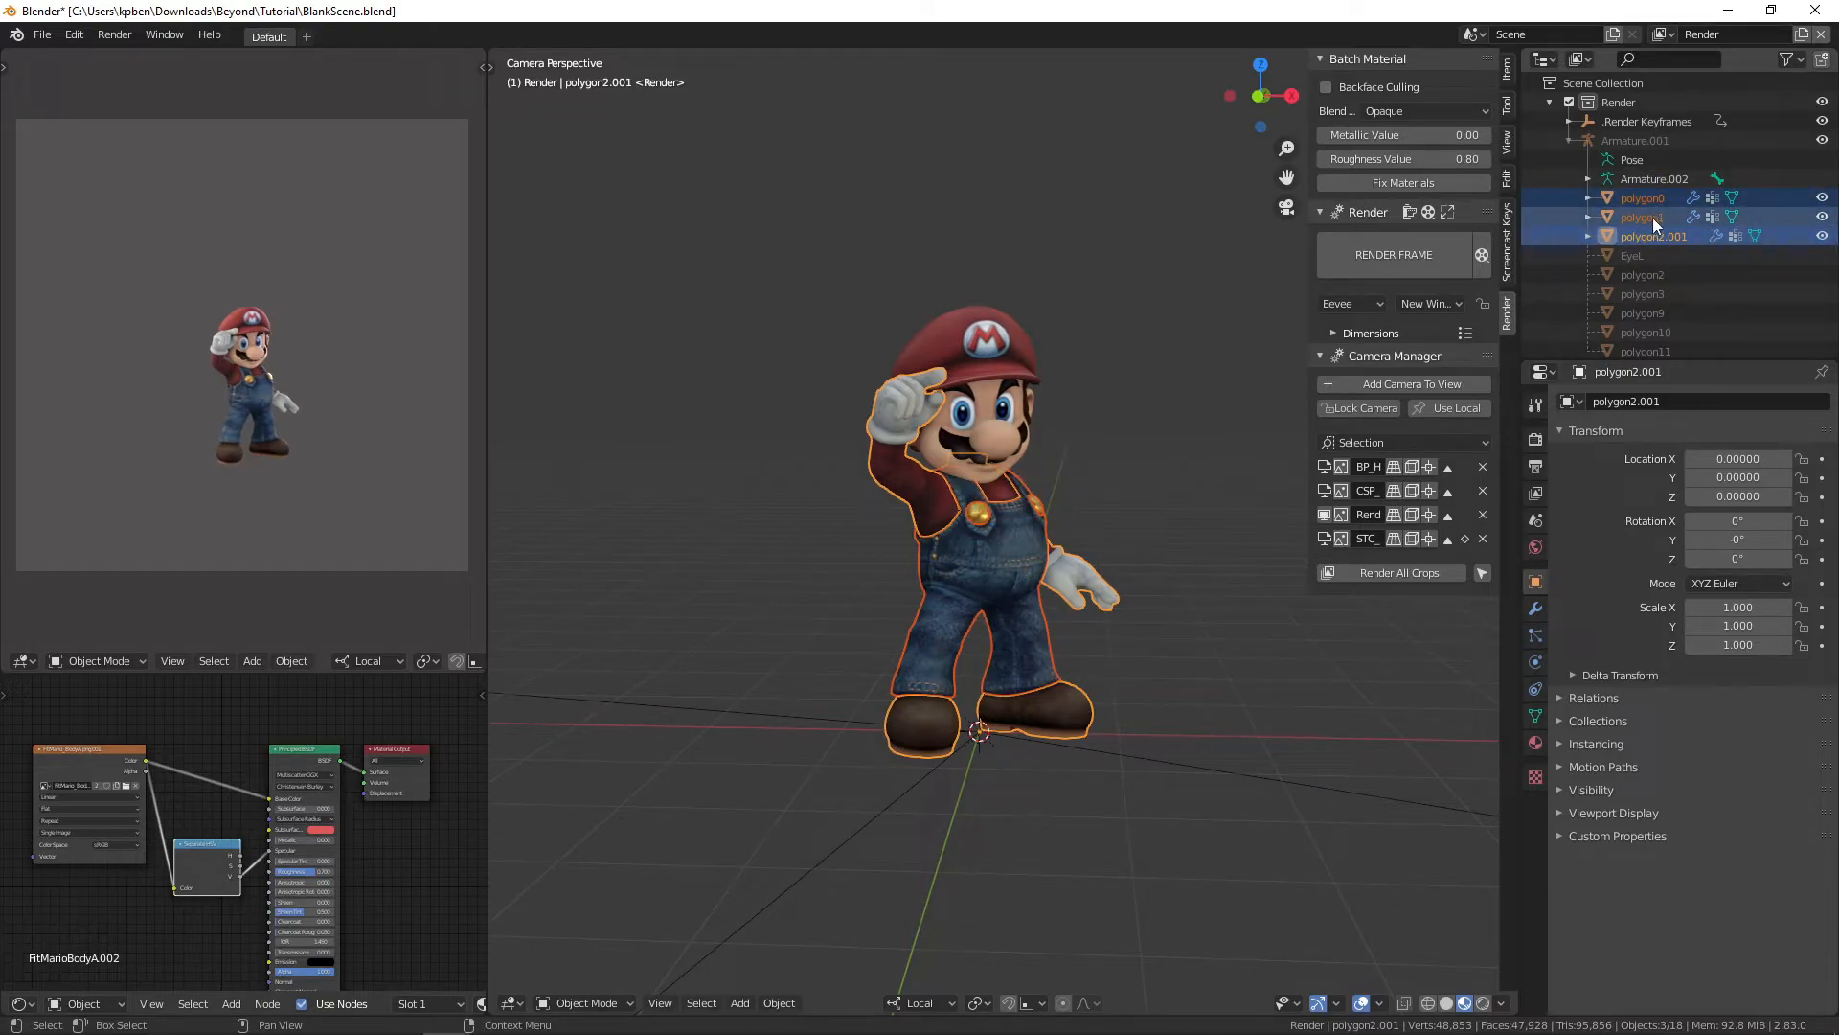
ctrl+click(1646, 123)
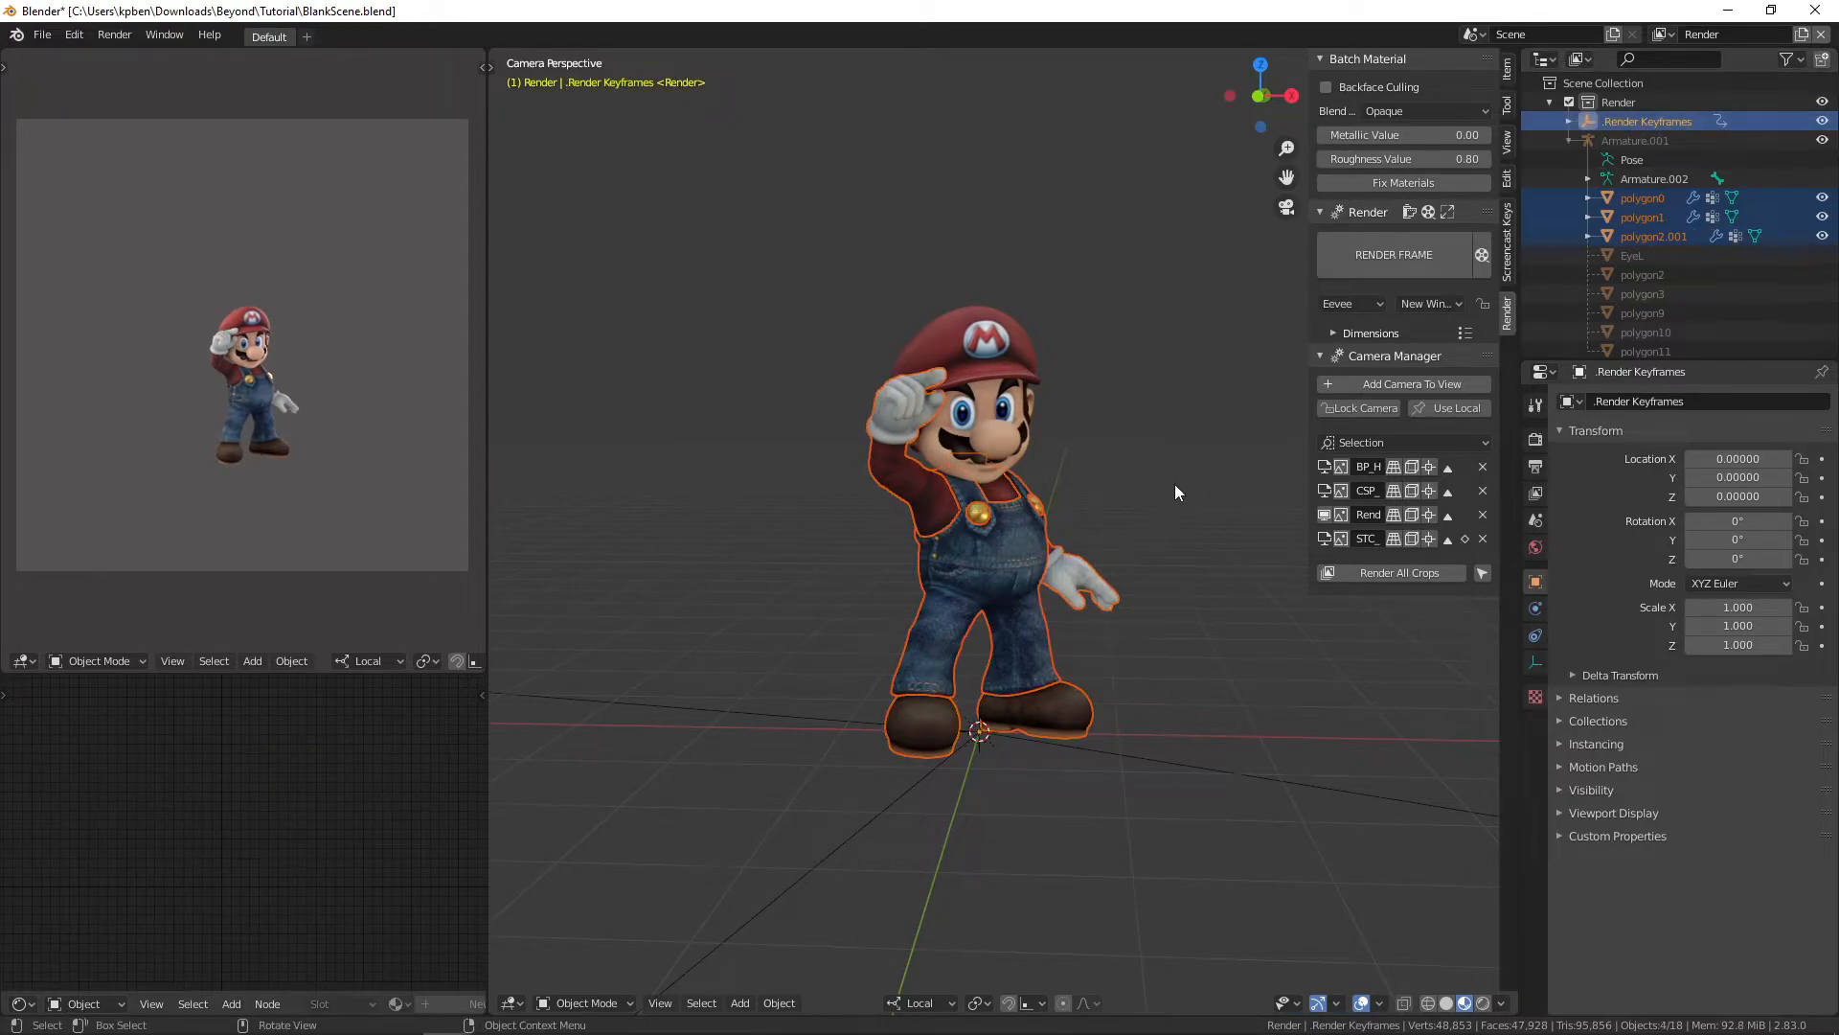
key(ctrl+l)
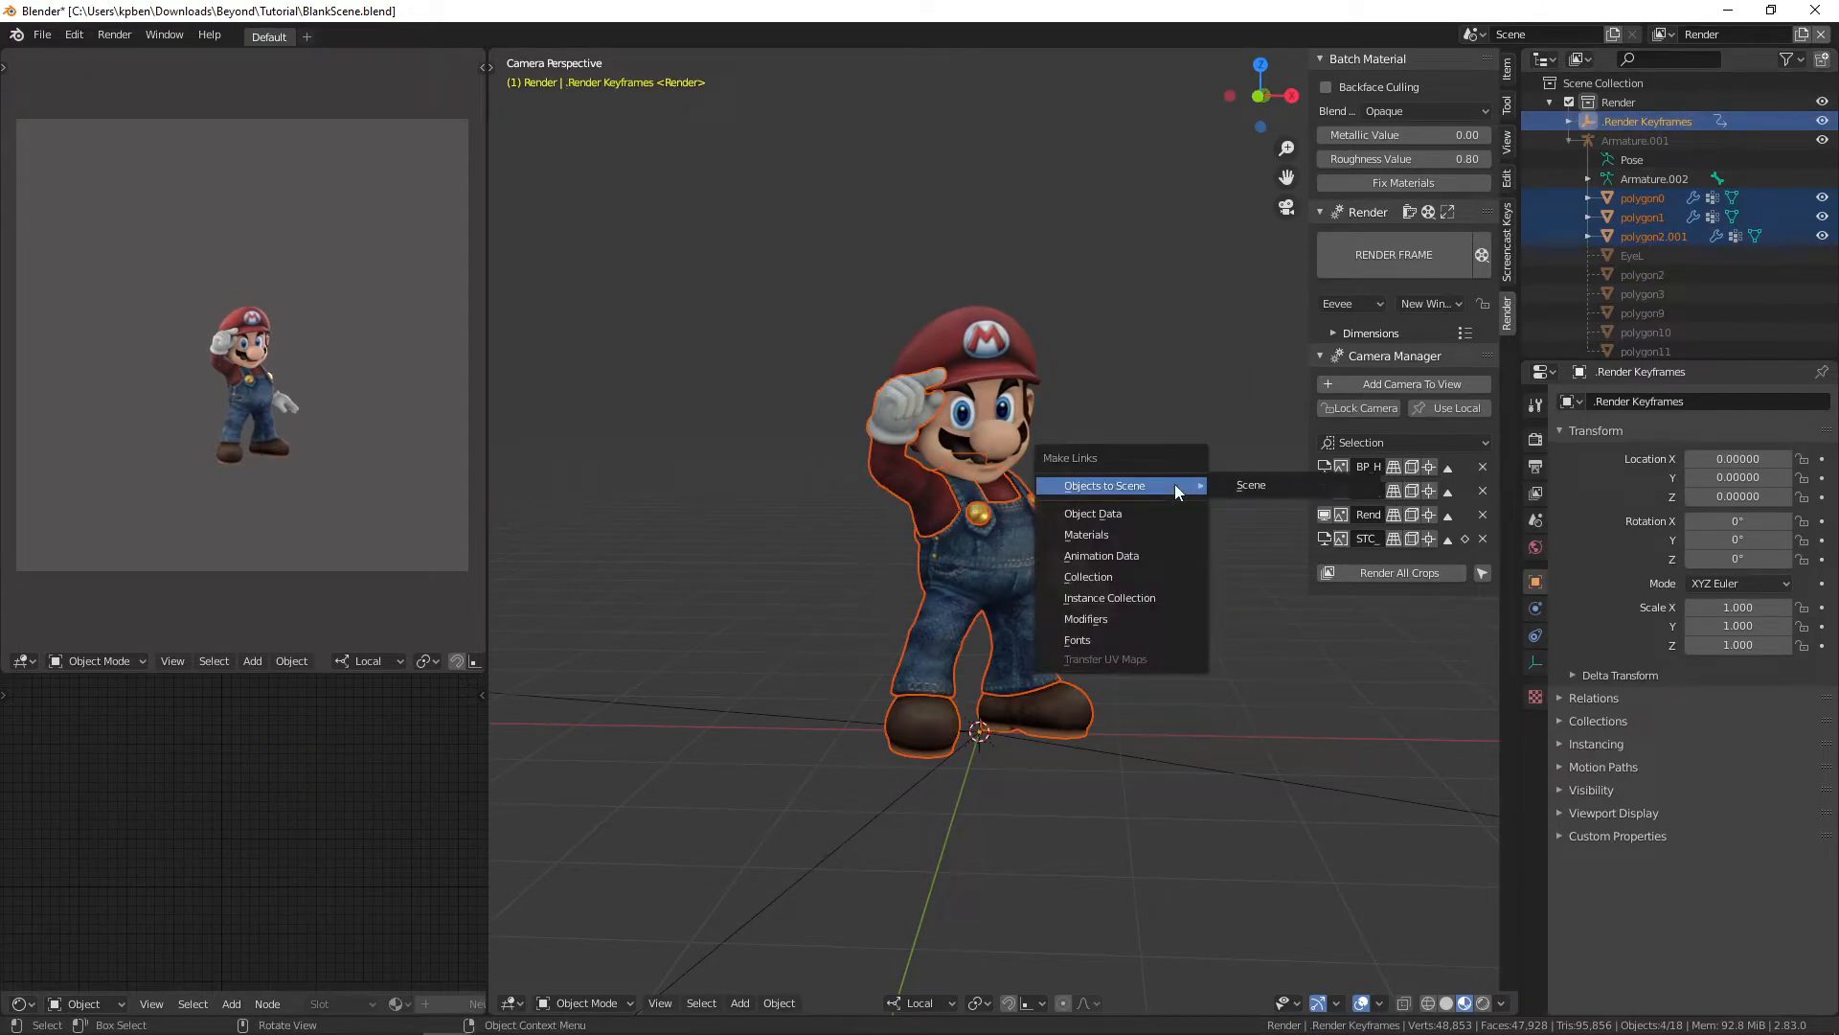
click(1139, 561)
Step: Link the animation data of RESET KEYFRAMES to EyeL, polygon2, polygon3, polygon9, polygon10 and polygon11 in the Render + Stock collection
scroll(1580, 272, down, 4)
scroll(1581, 272, down, 5)
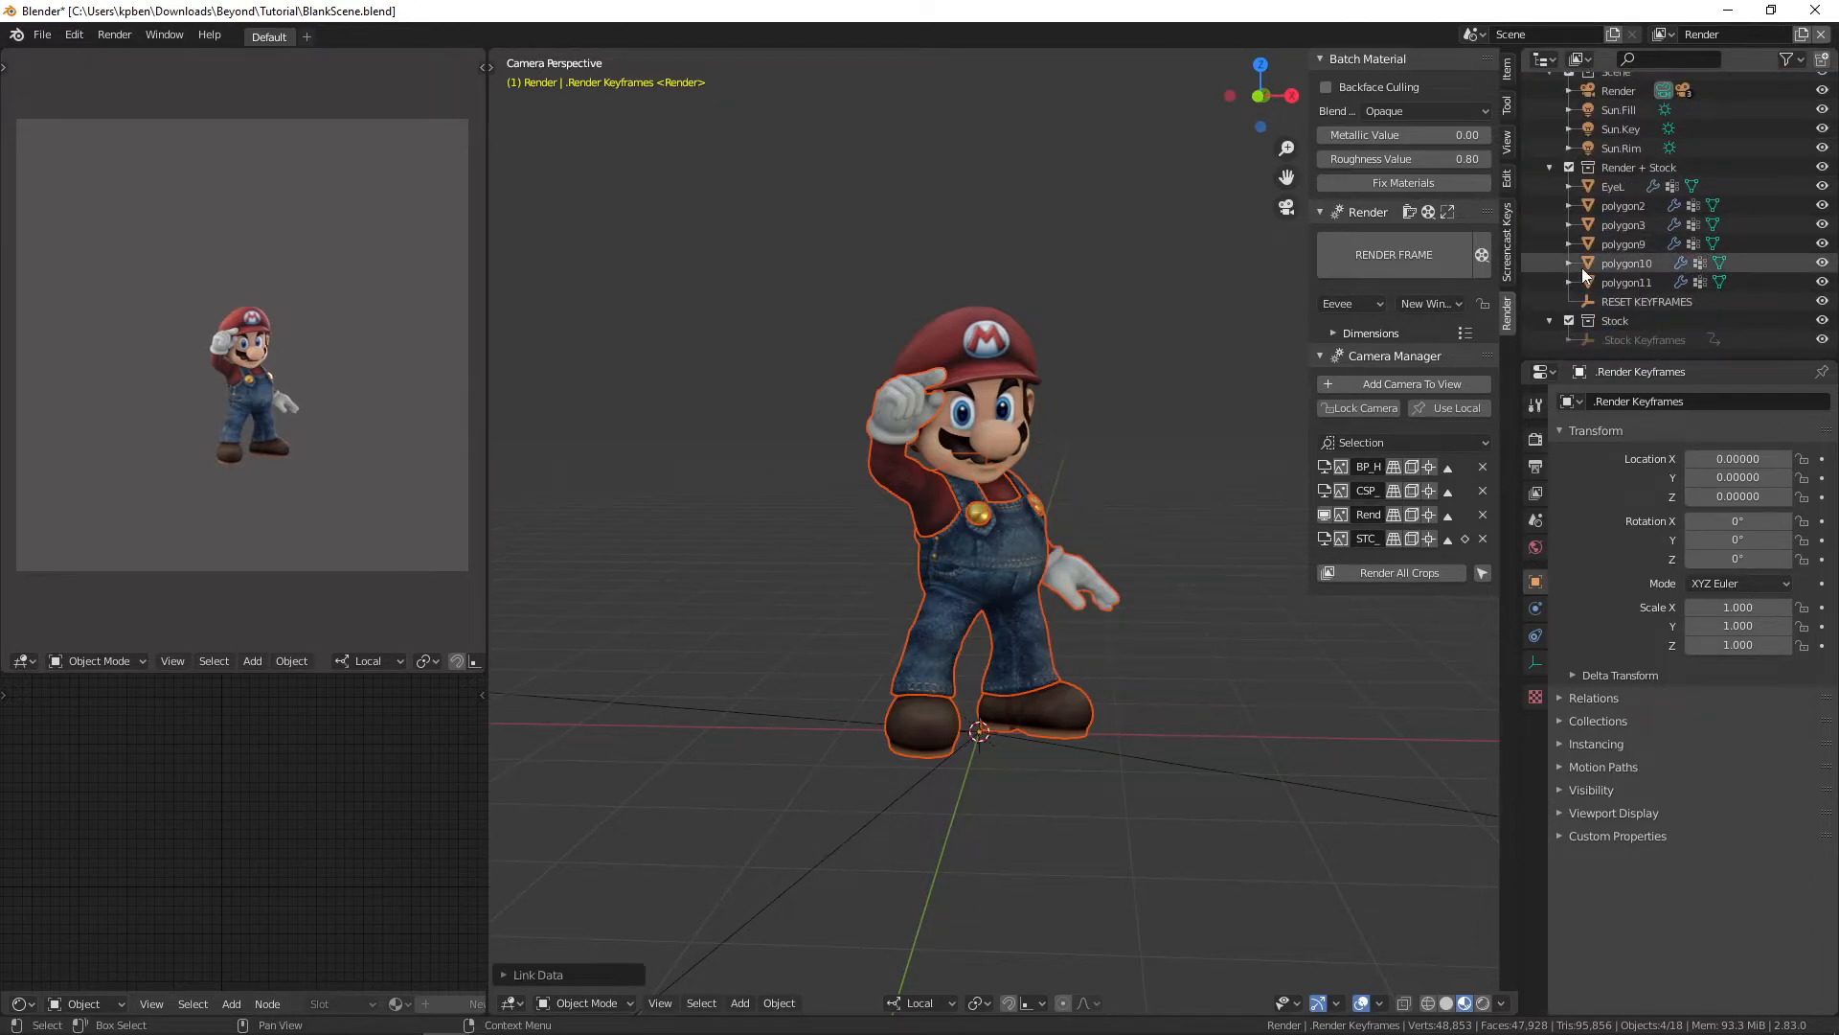
click(1628, 283)
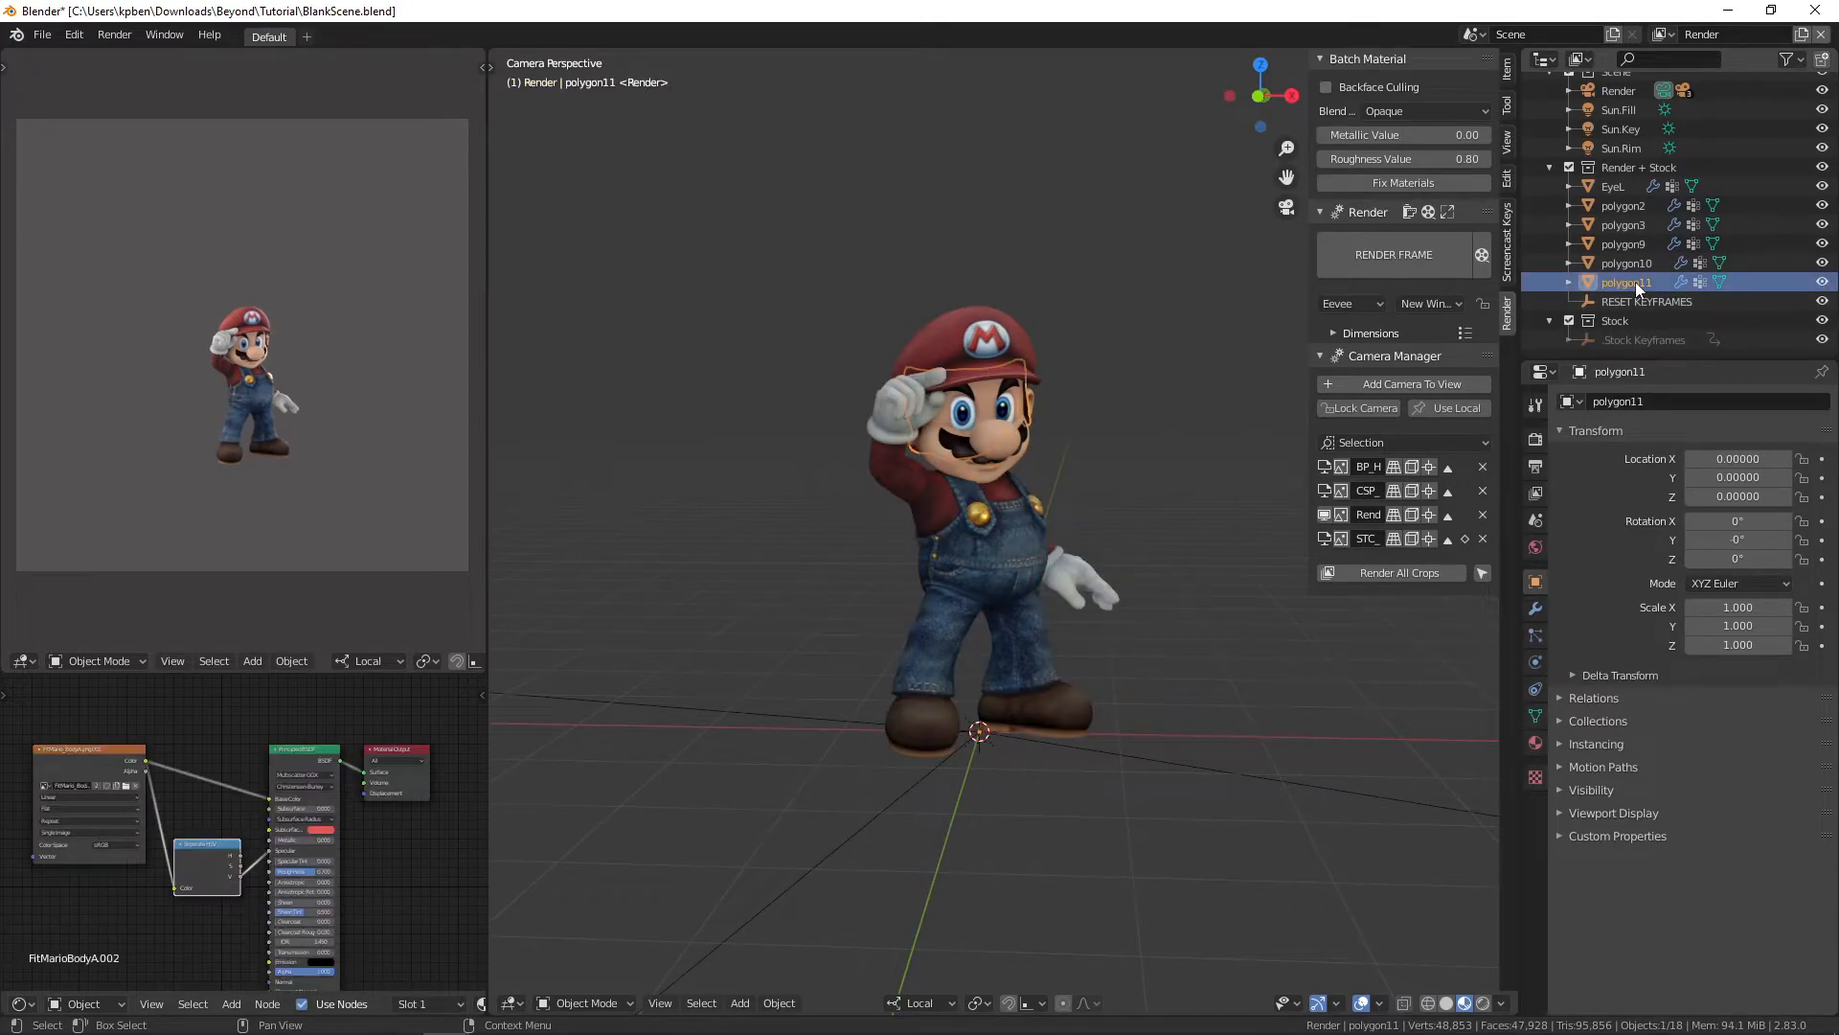
shift+click(1620, 189)
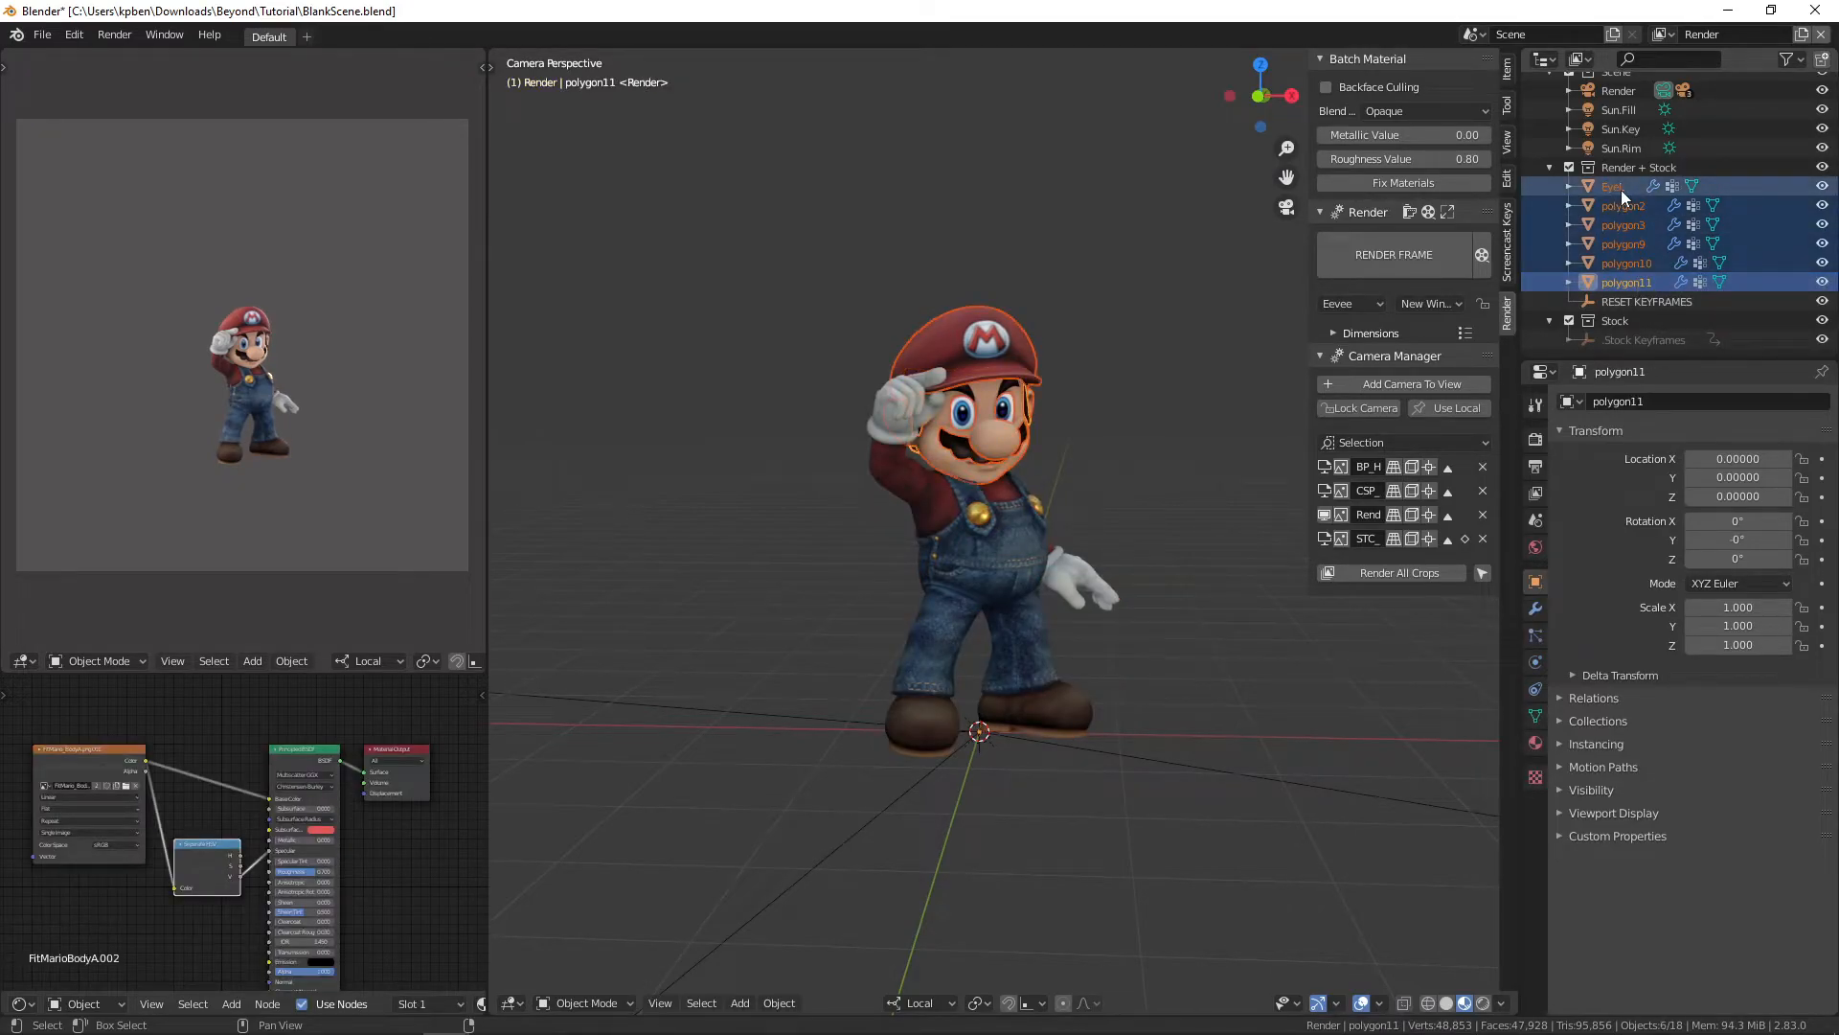
ctrl+click(1647, 304)
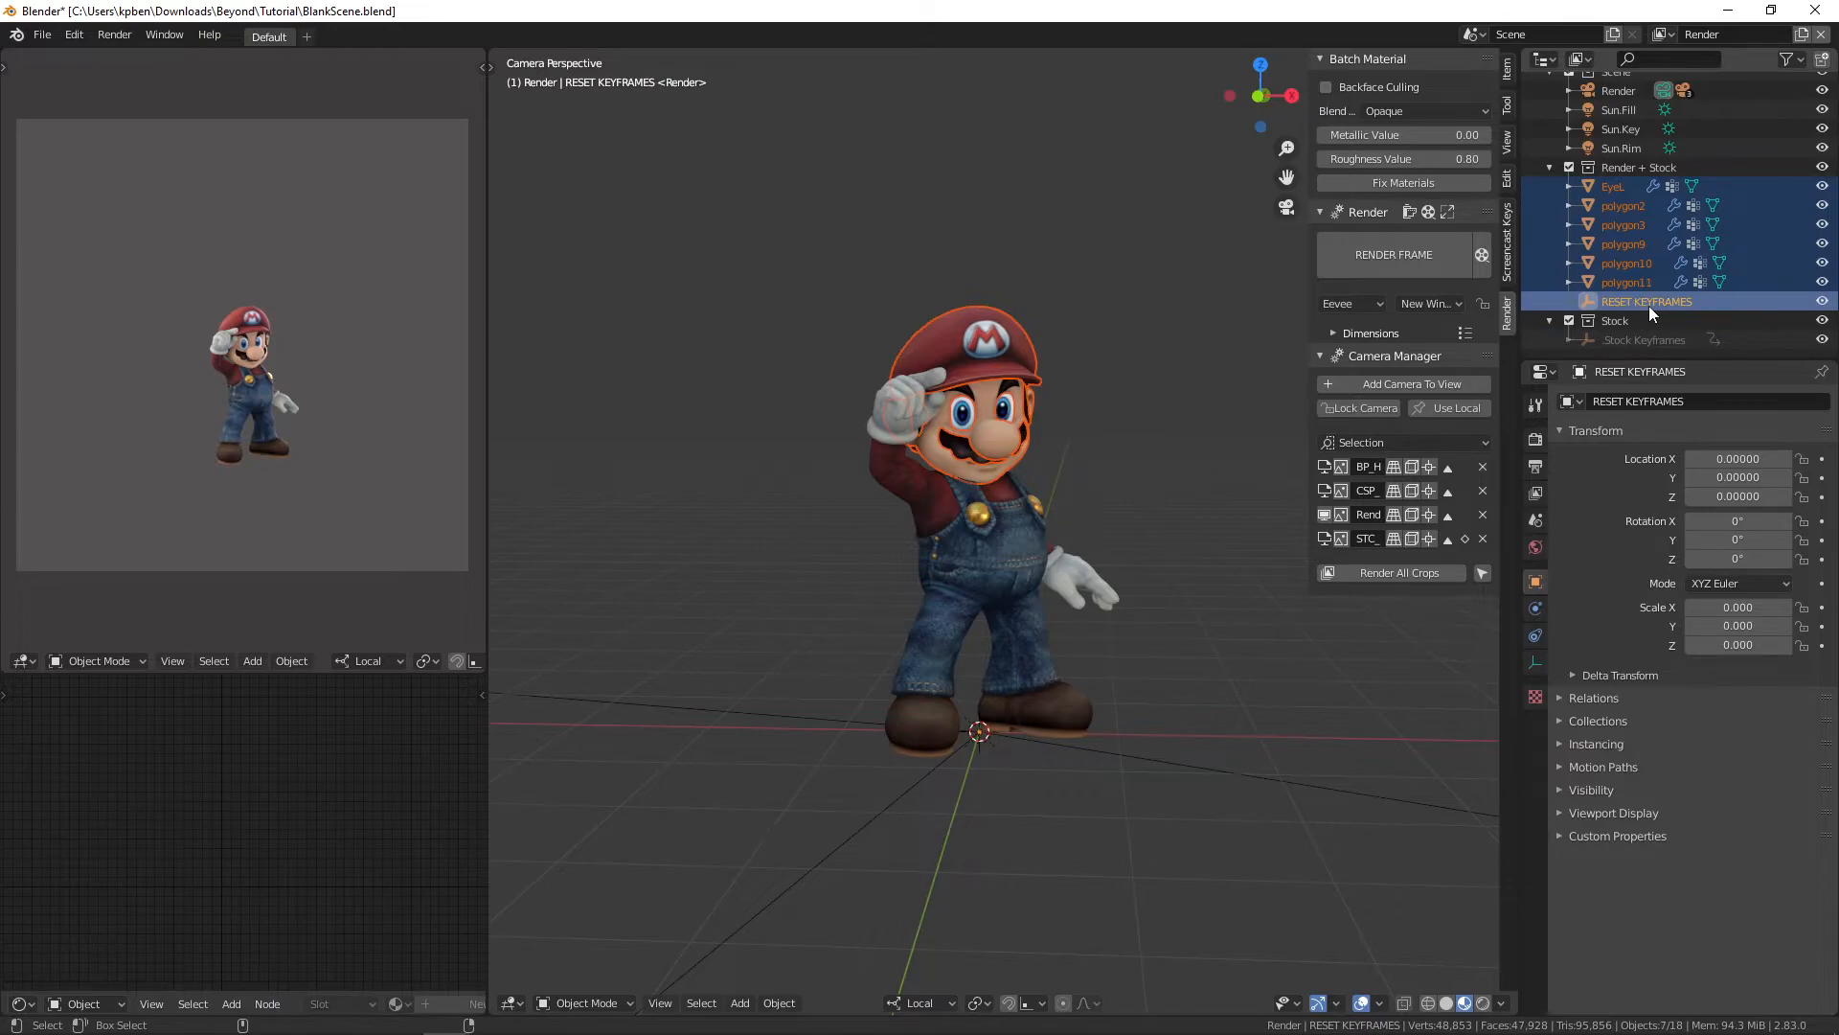
key(ctrl+l)
click(1153, 354)
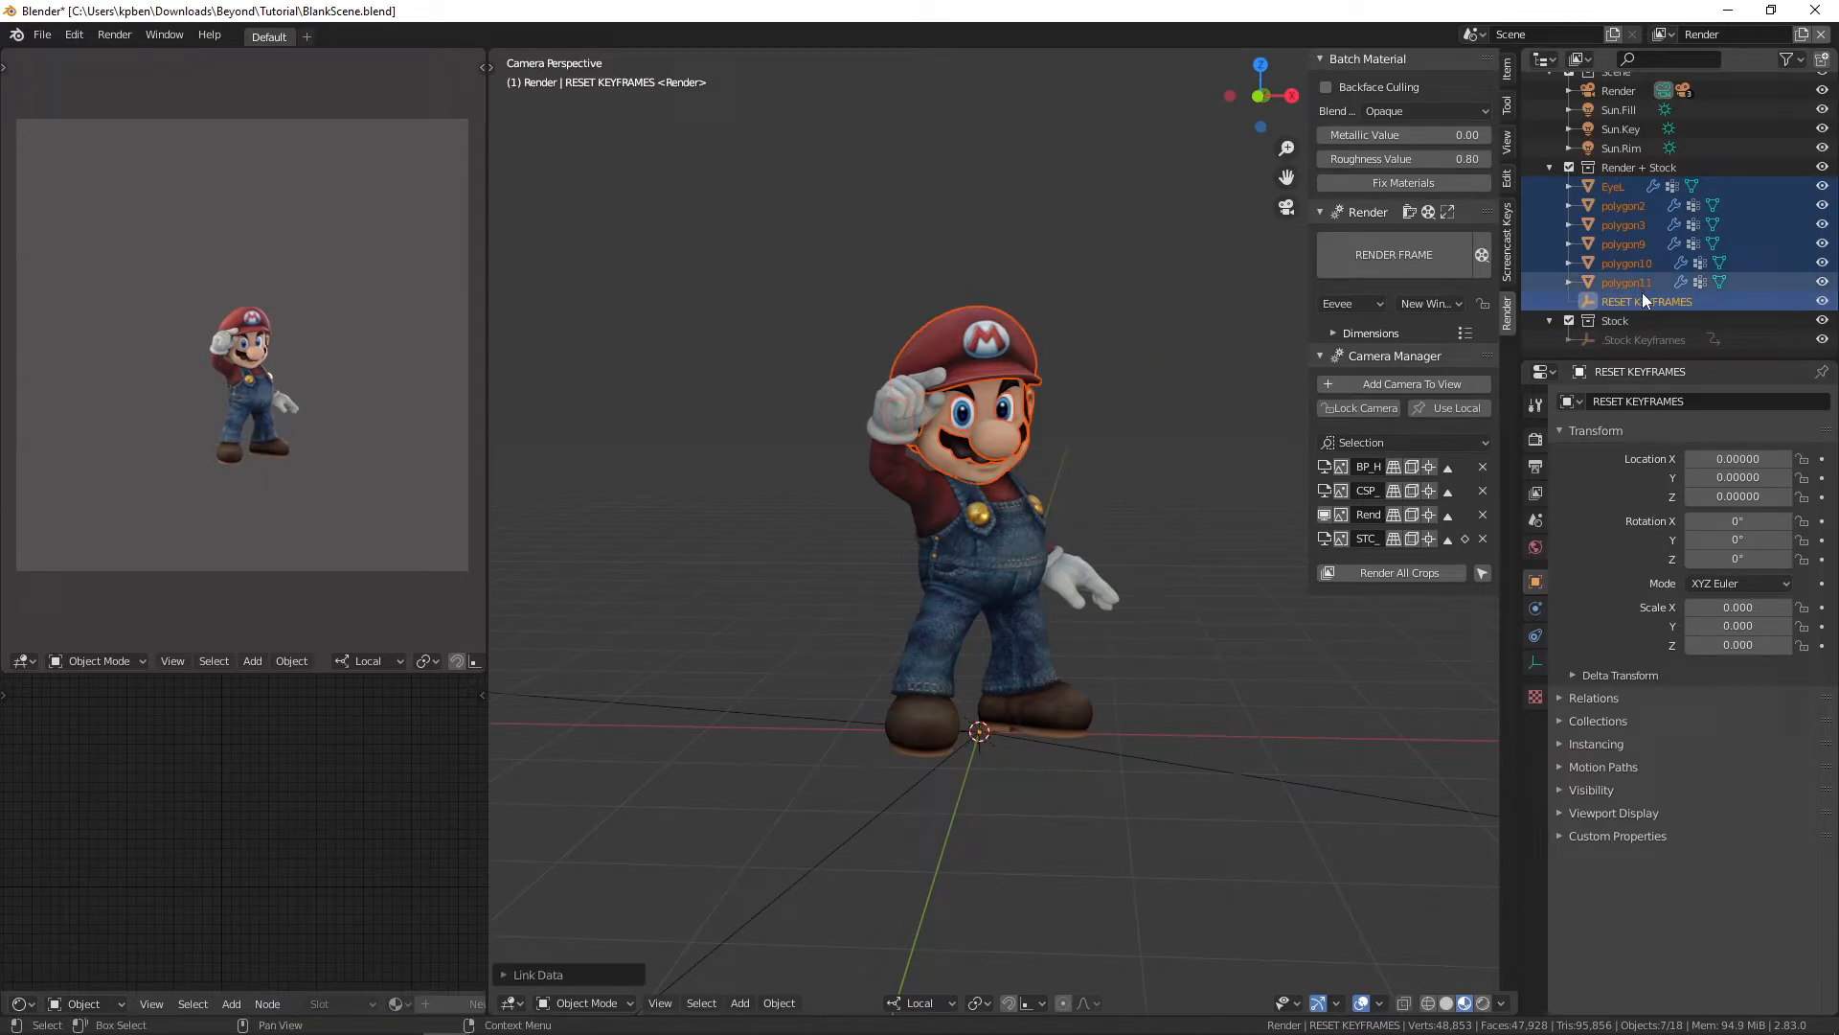
click(1642, 299)
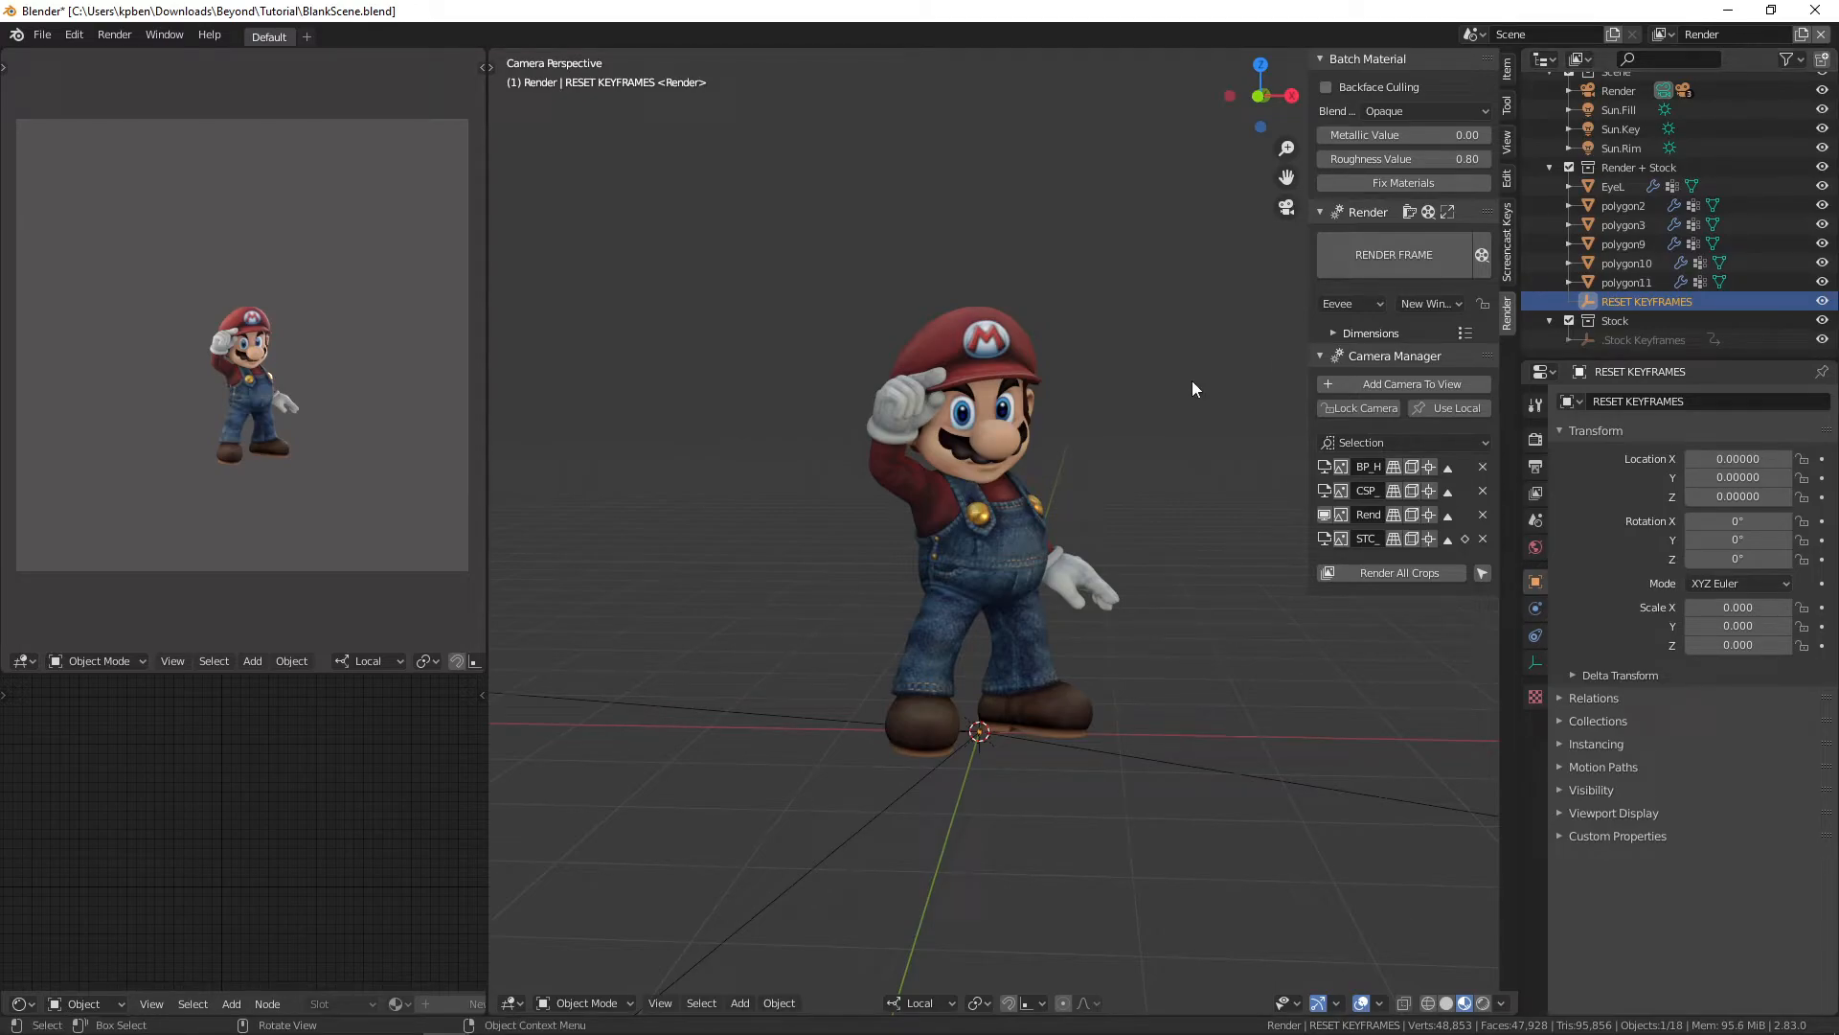
Step: Move Mario's cap mesh polygon3 from Render + Stock to the Render collection
scroll(1203, 435, up, 4)
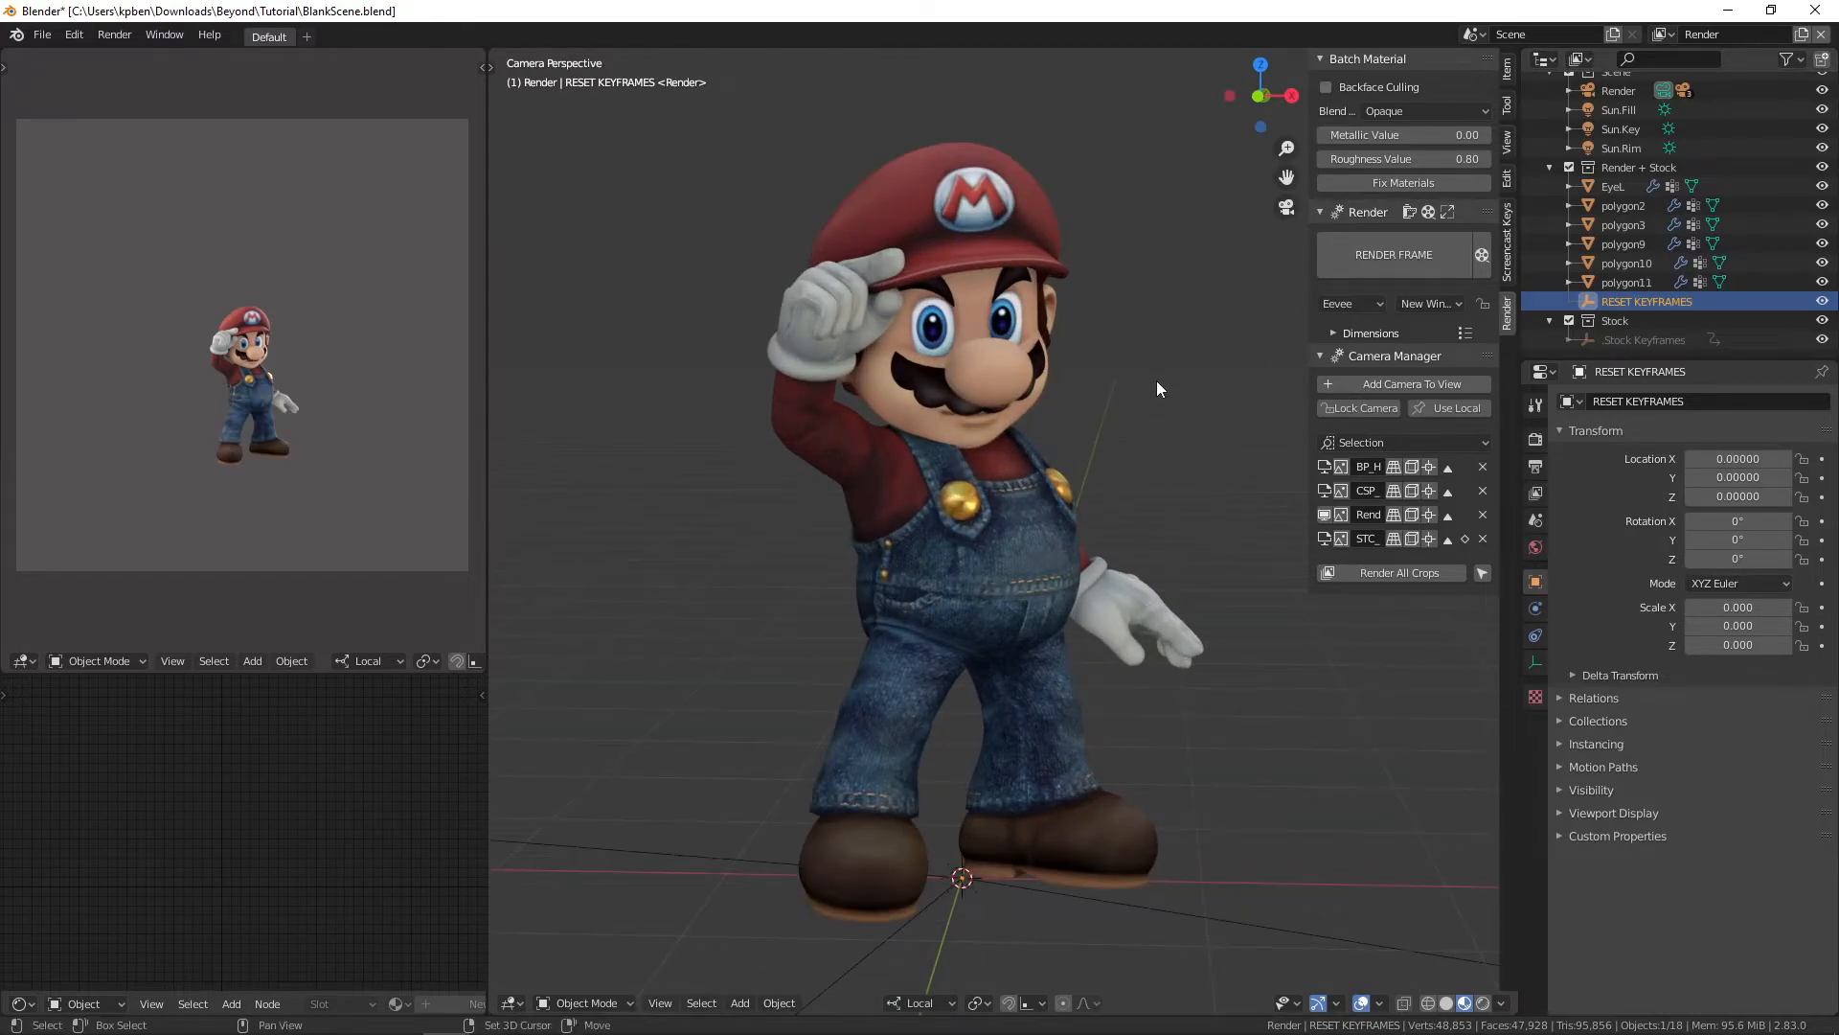
shift+middle_drag(1156, 379, 1165, 414)
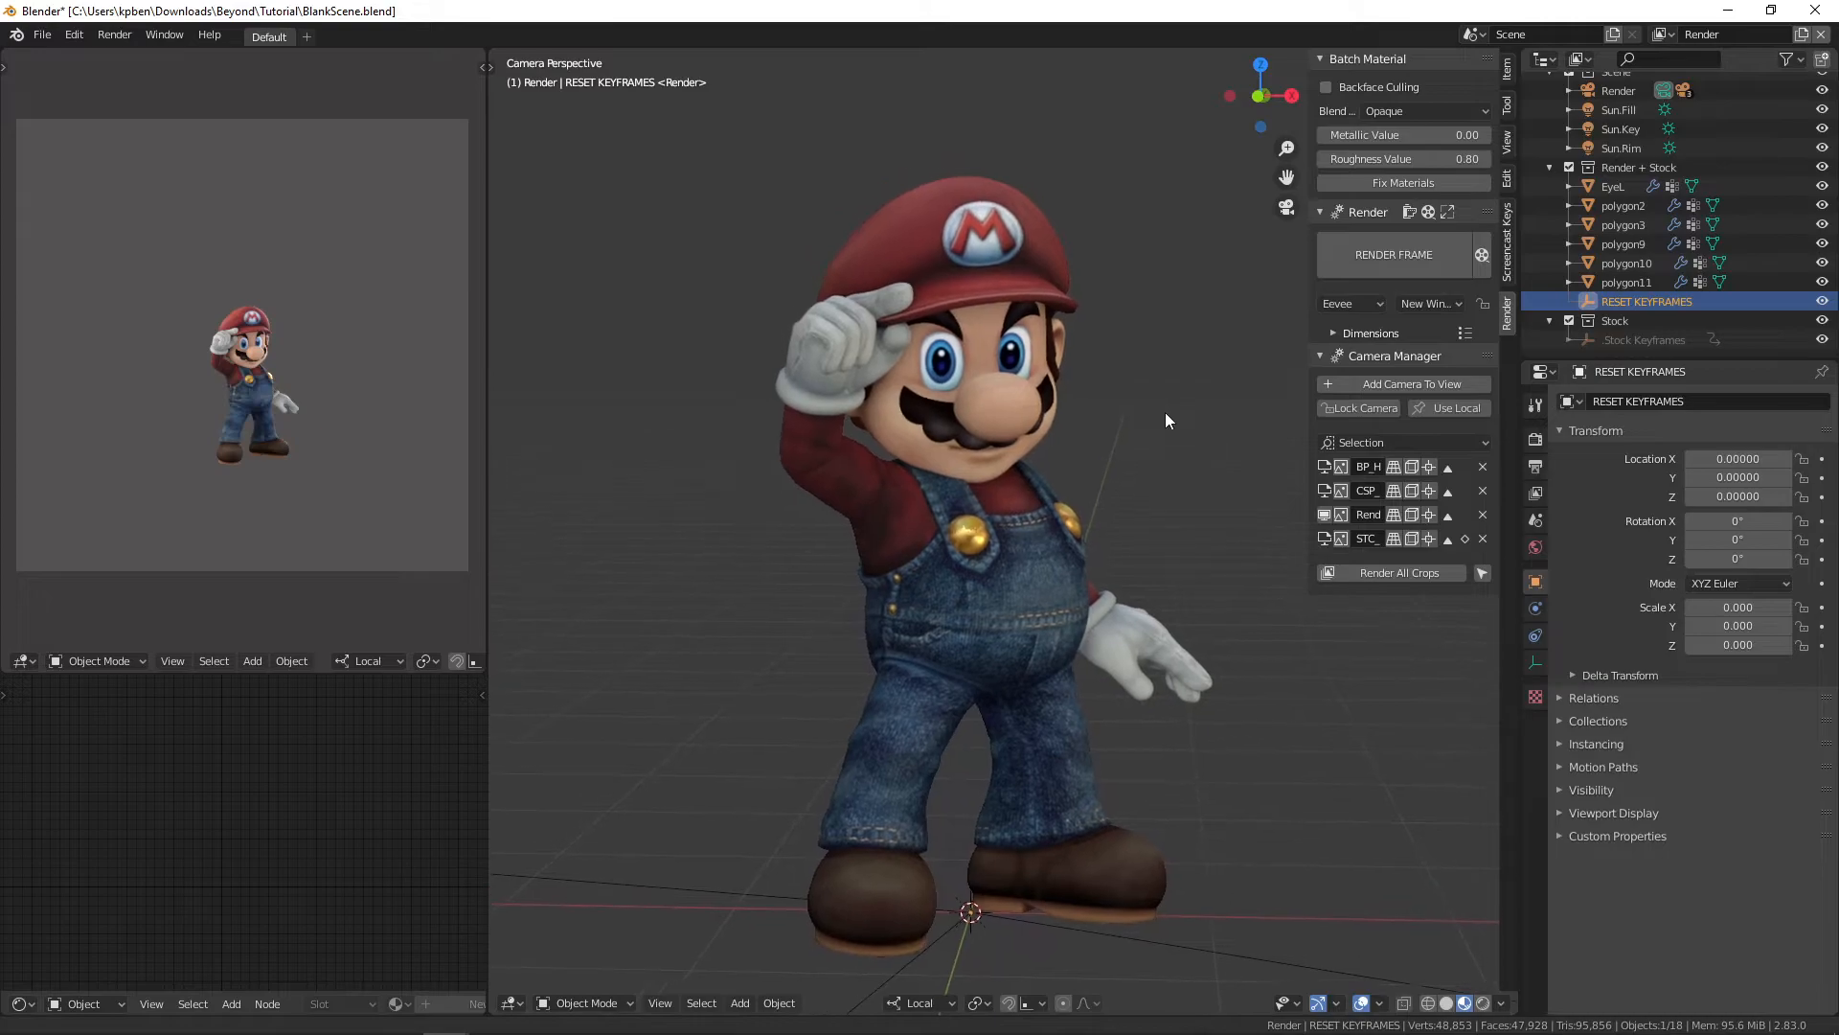
click(1025, 252)
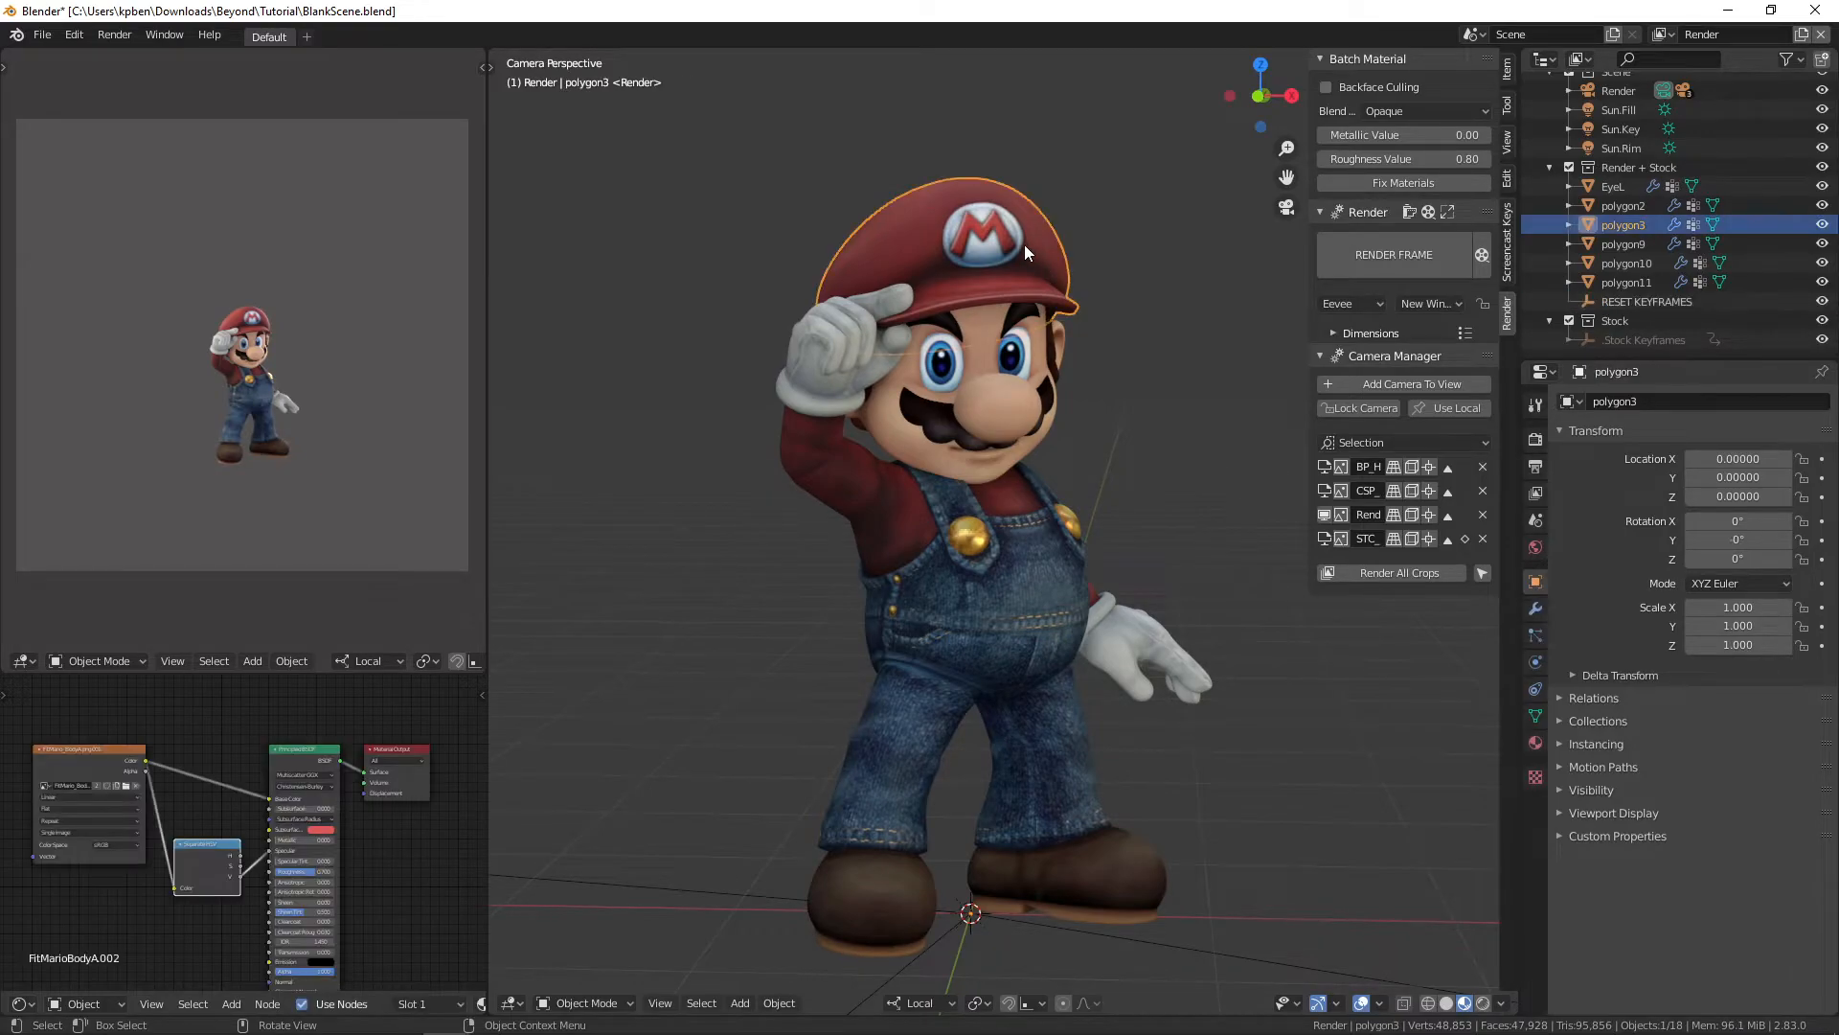
key(m)
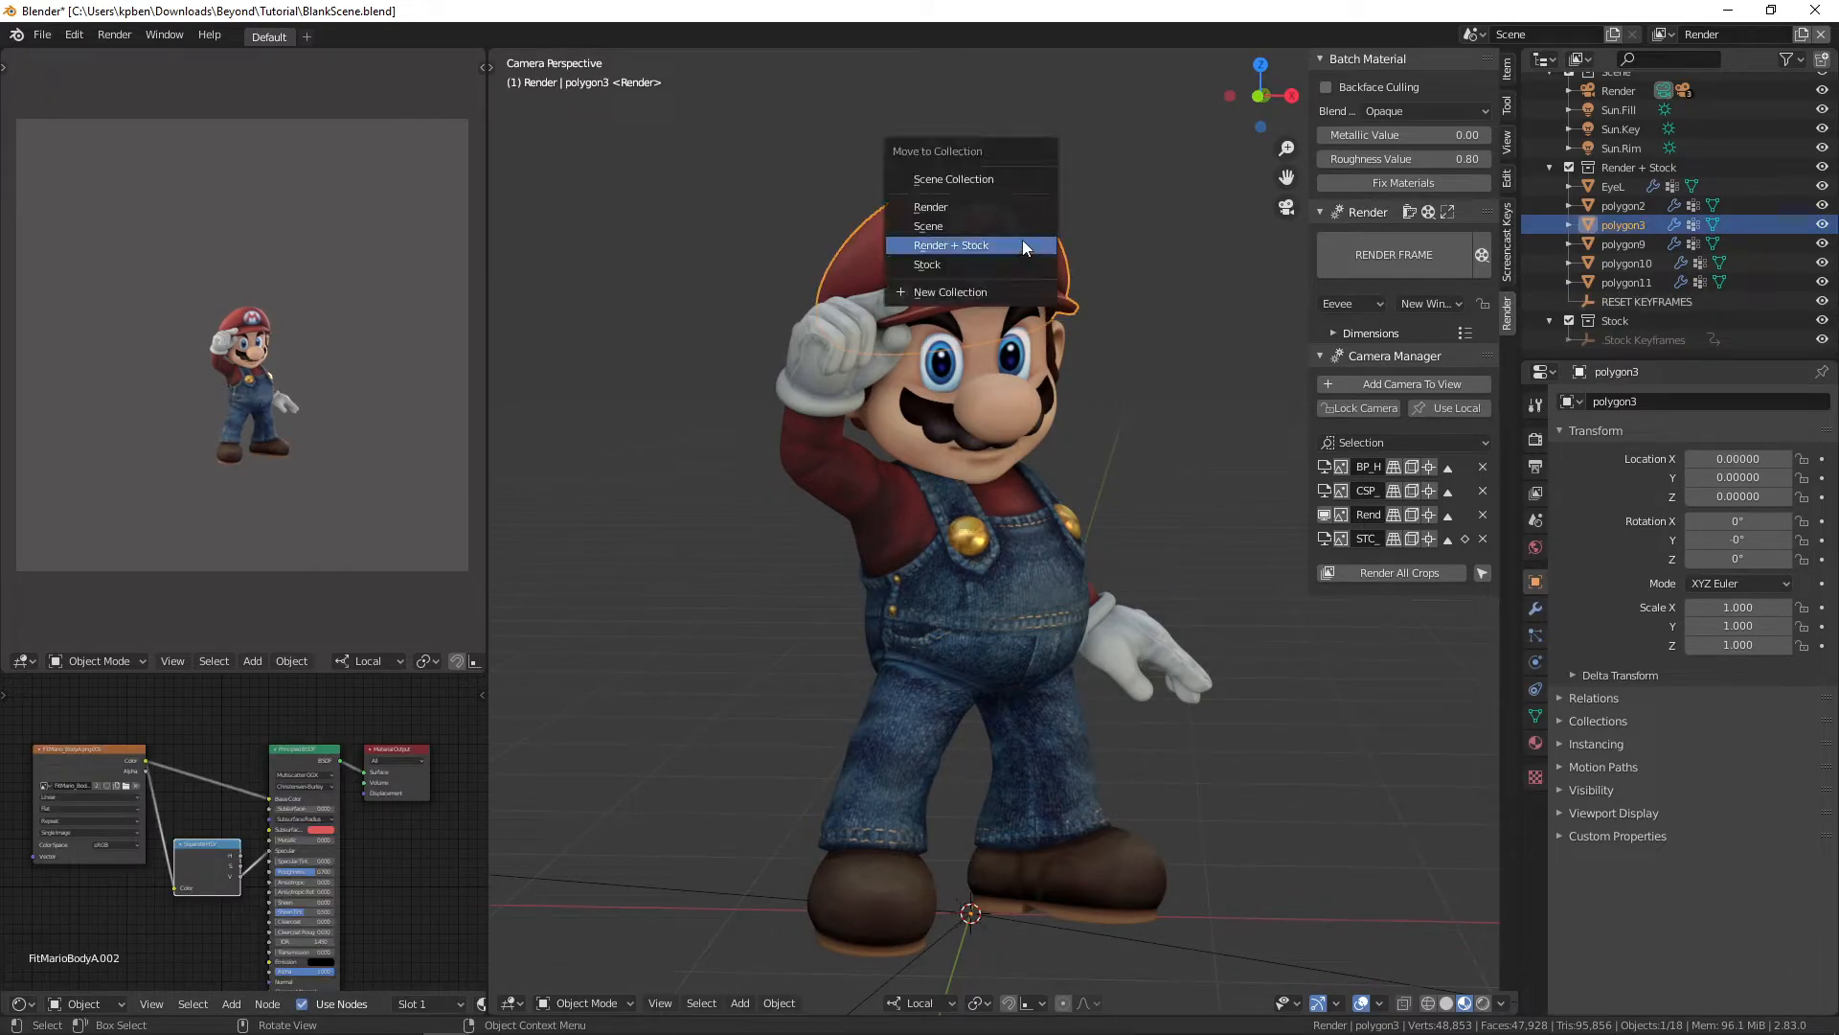
click(1015, 209)
scroll(1736, 270, up, 8)
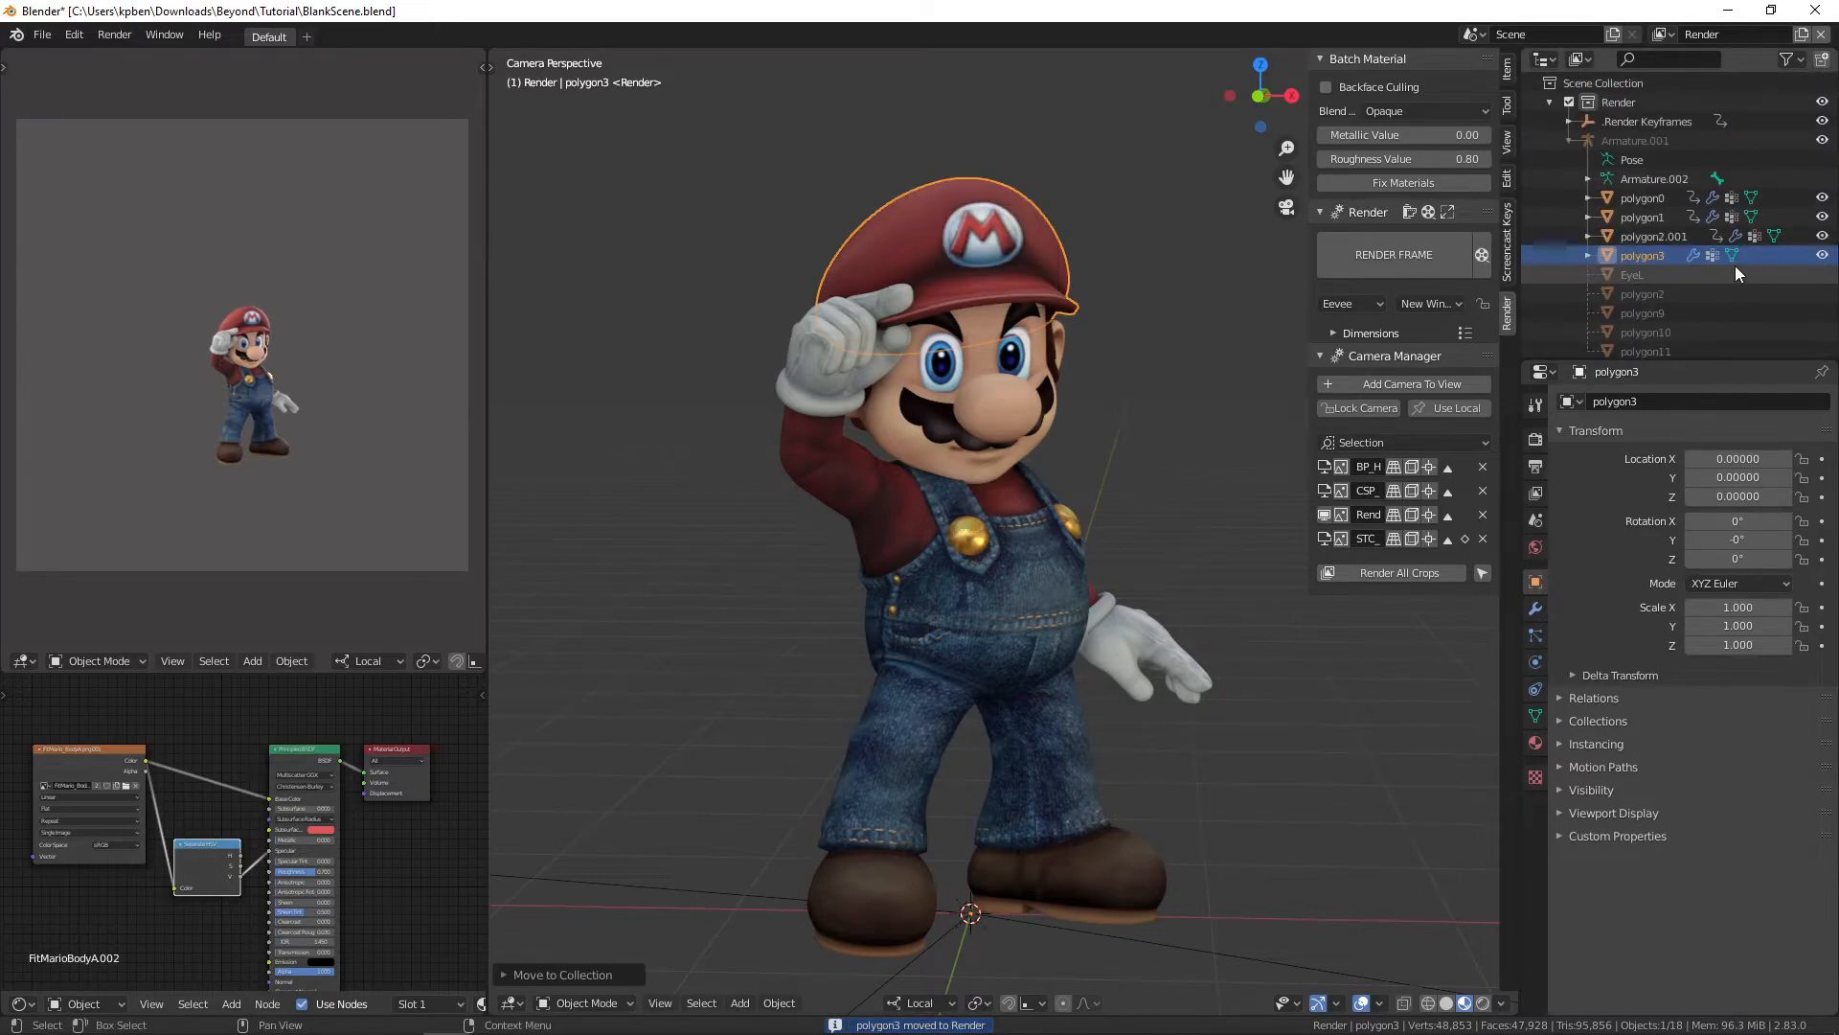
Step: Link the animation data of .Render Keyframes to the cap mesh polygon3 in the Render collection
ctrl+click(1663, 120)
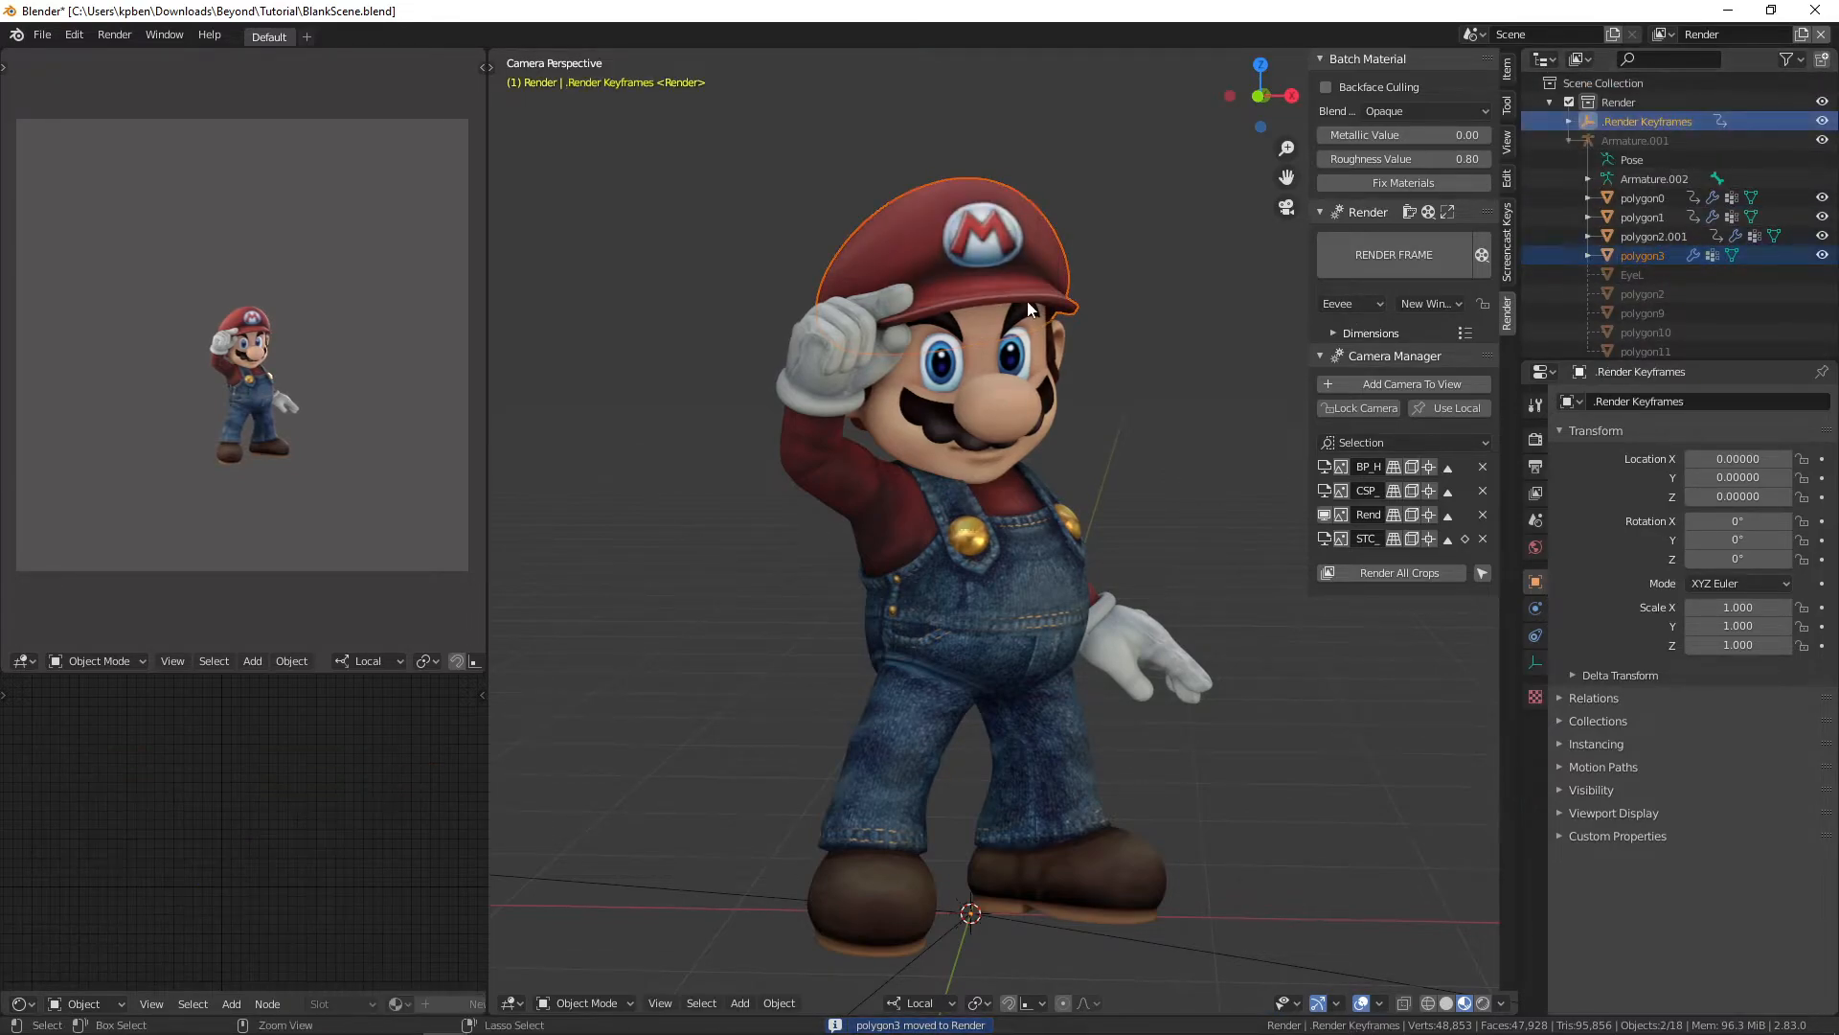
key(ctrl+l)
click(935, 339)
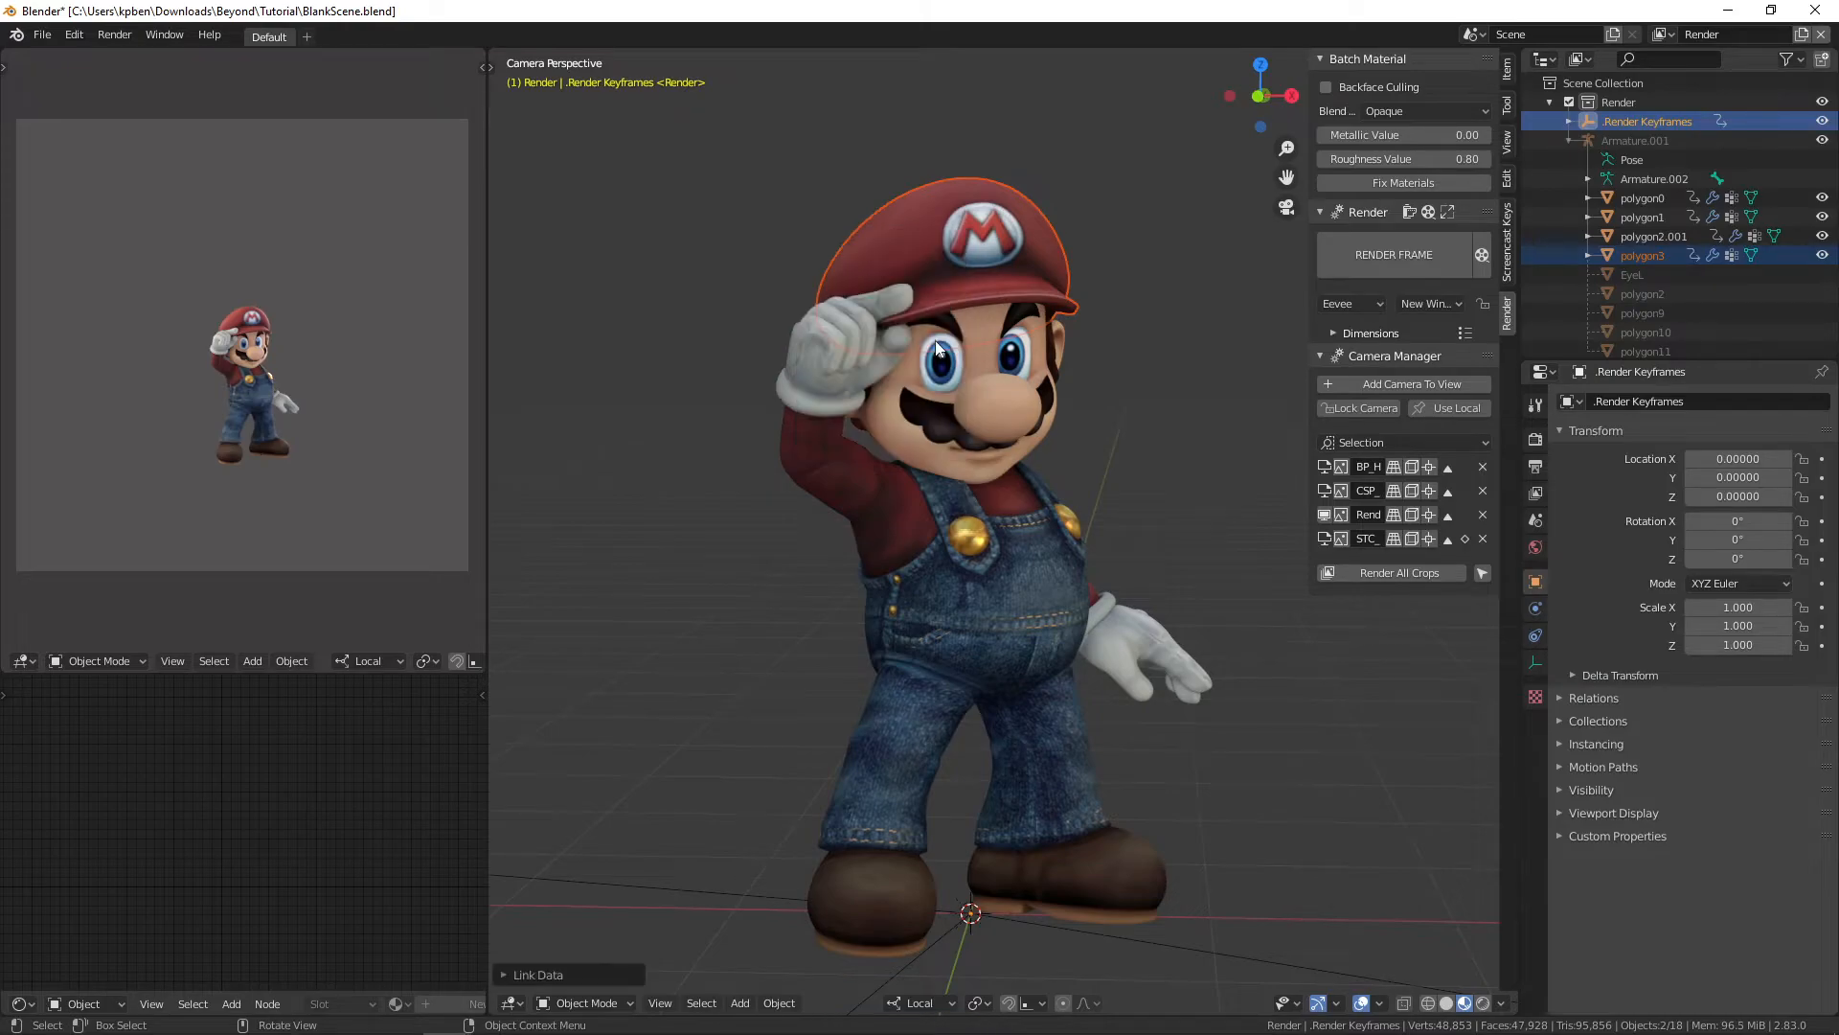
Step: Duplicate the cap mesh polygon3 in place and move the copy to the Stock collection
click(992, 245)
key(shift+d)
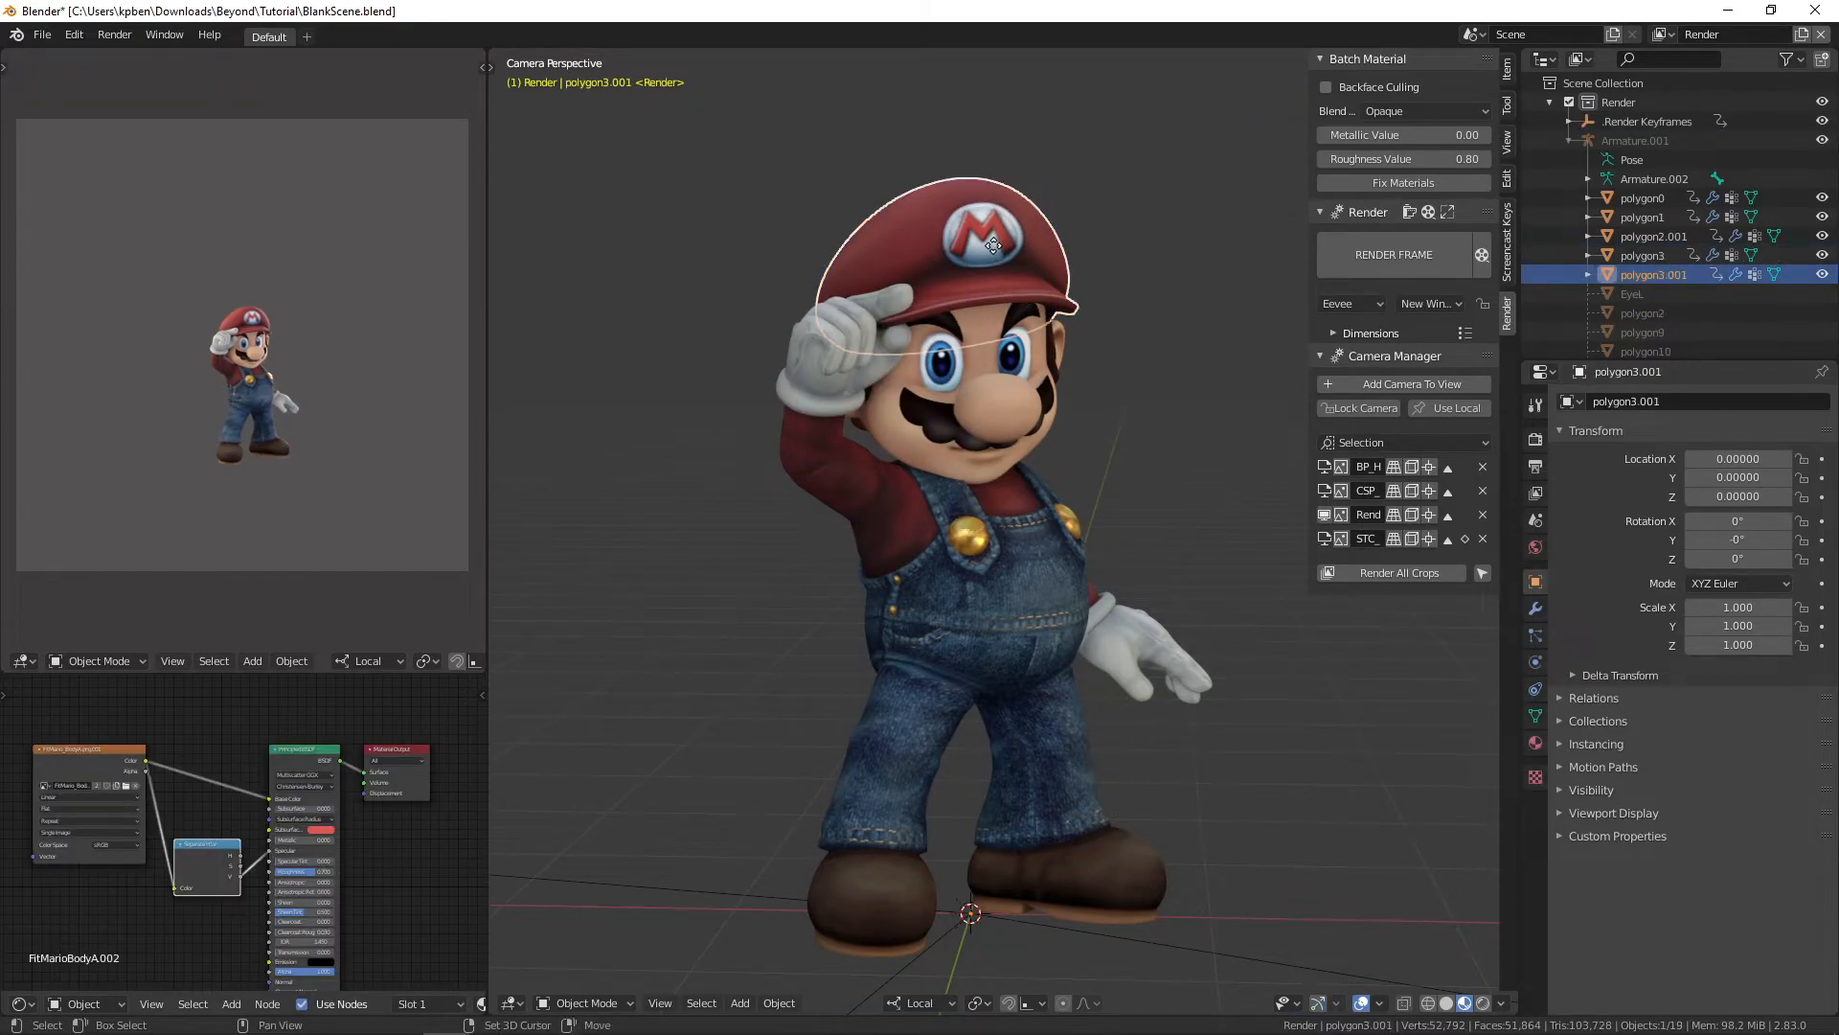
key(Escape)
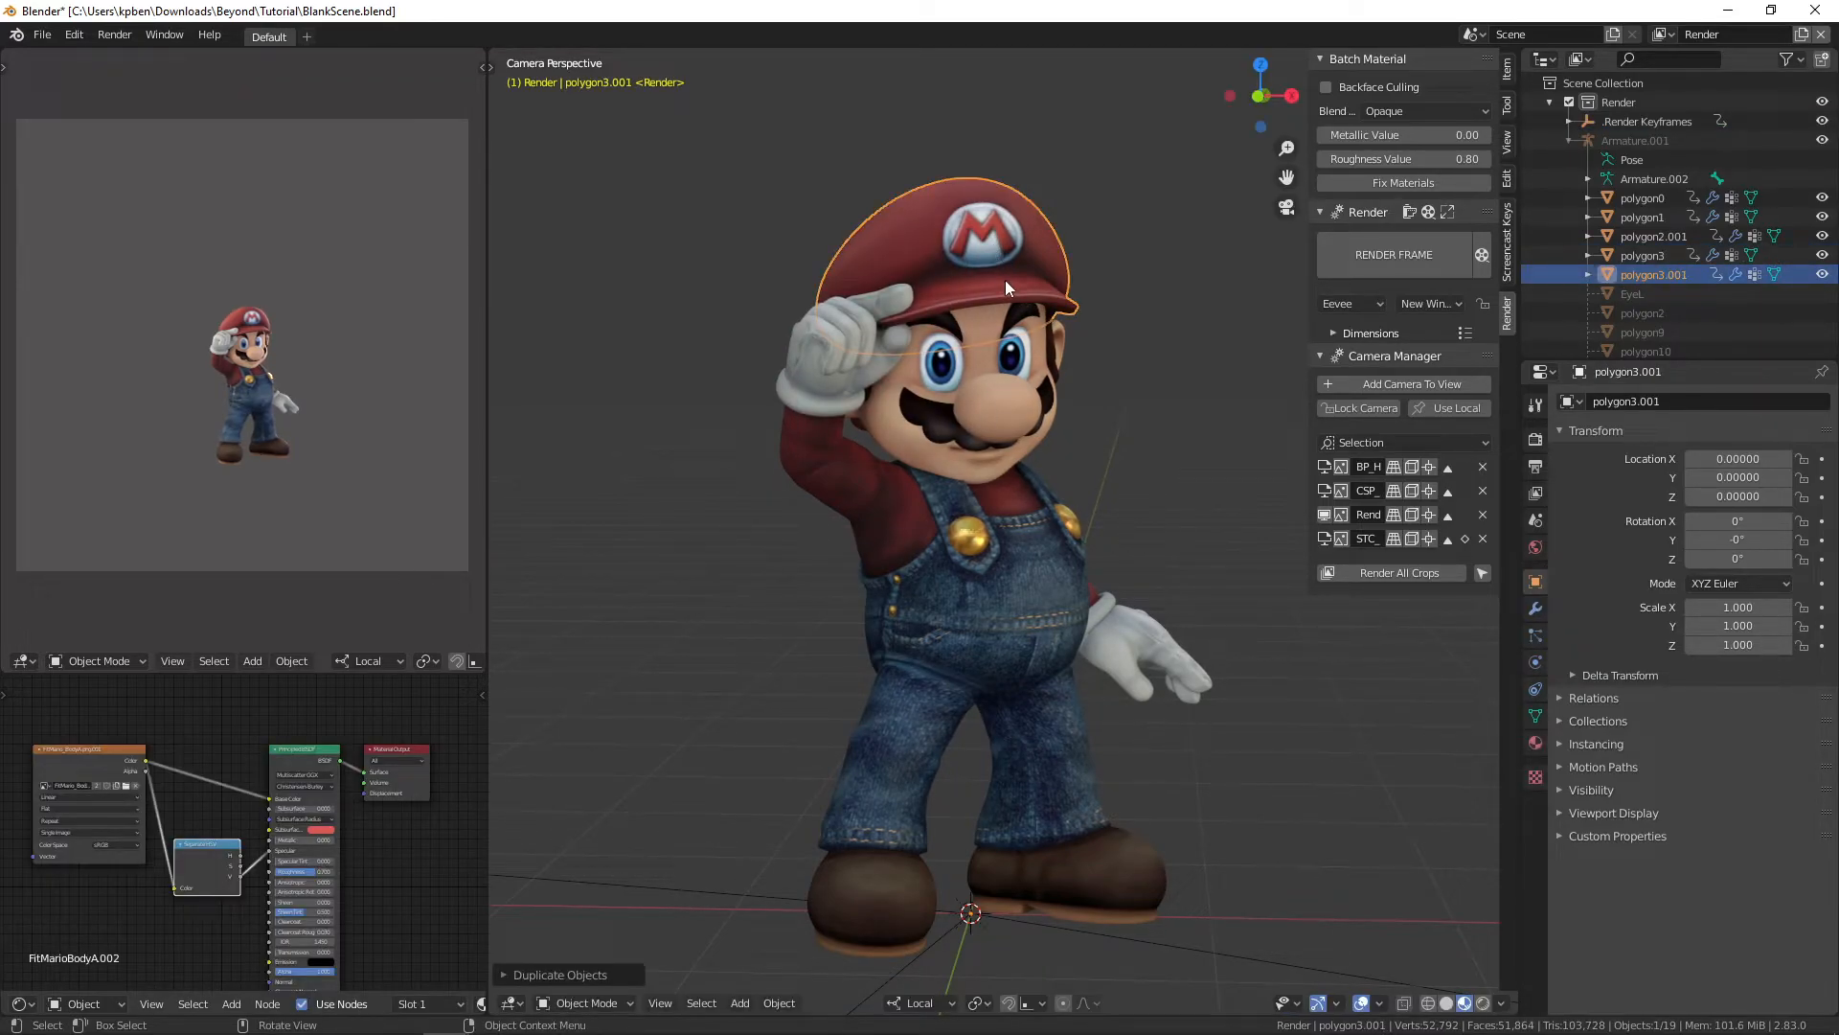
key(m)
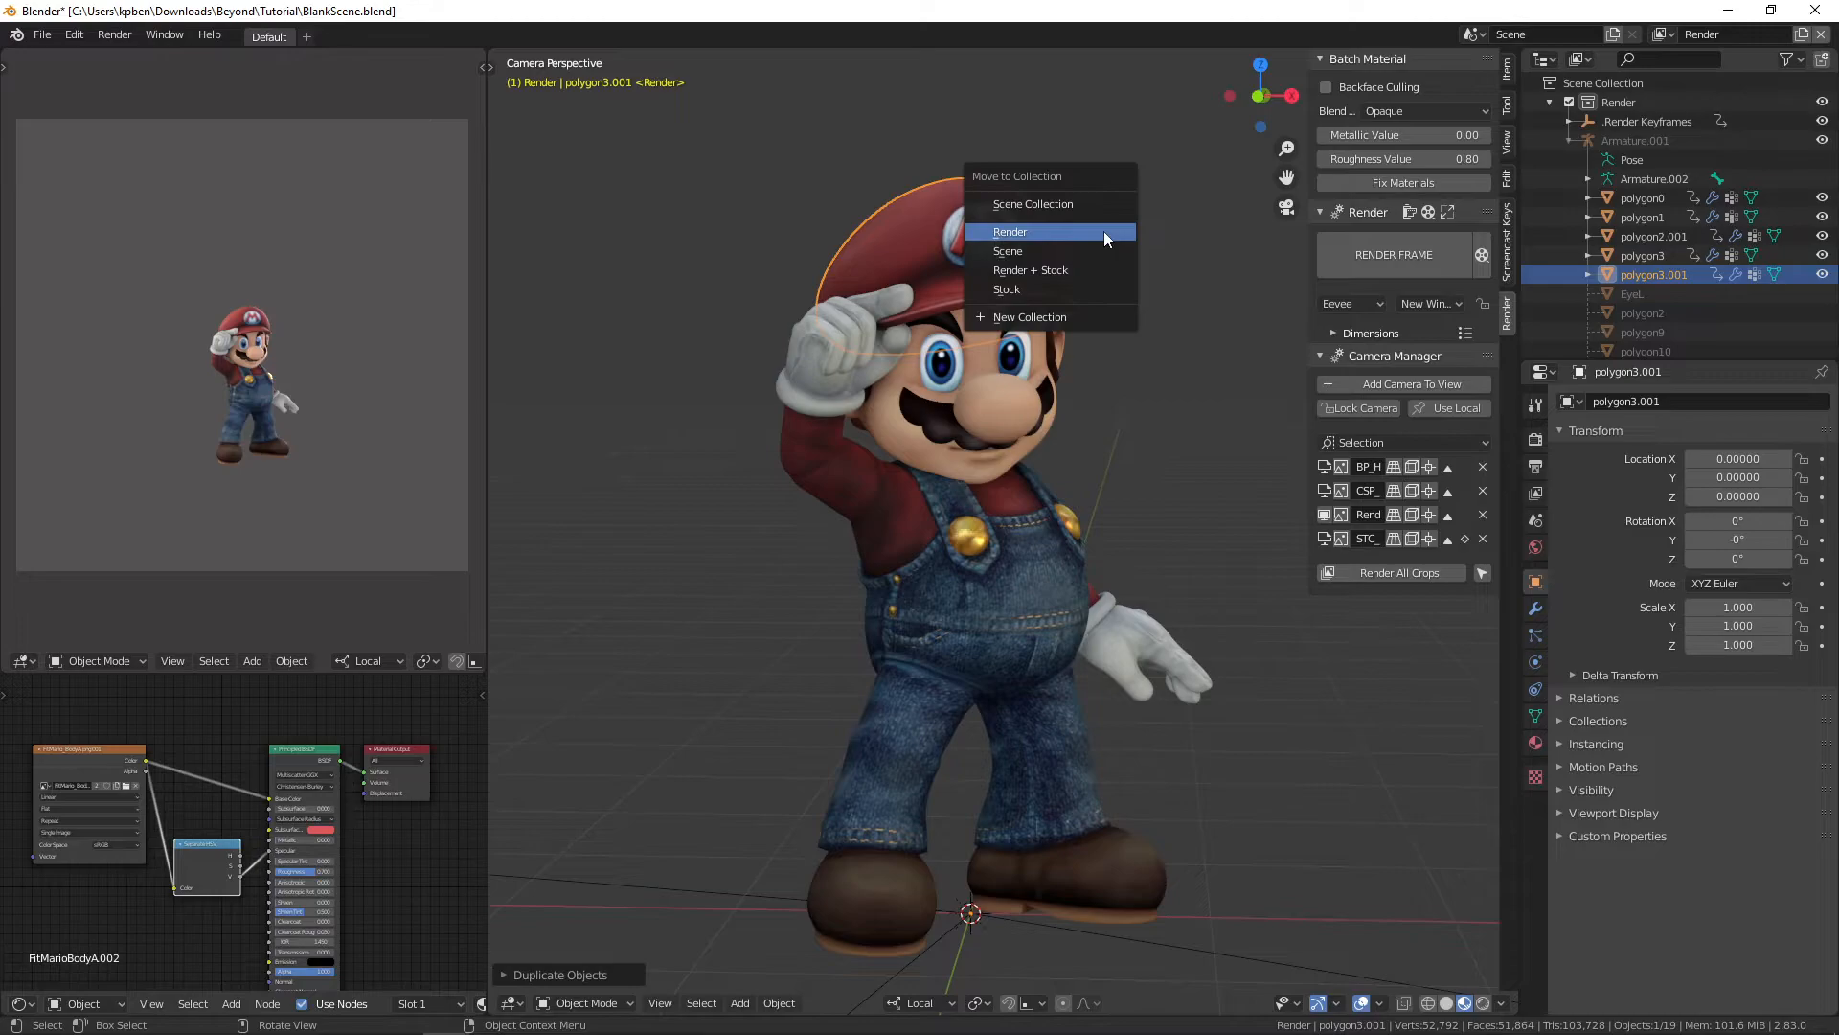
click(1065, 291)
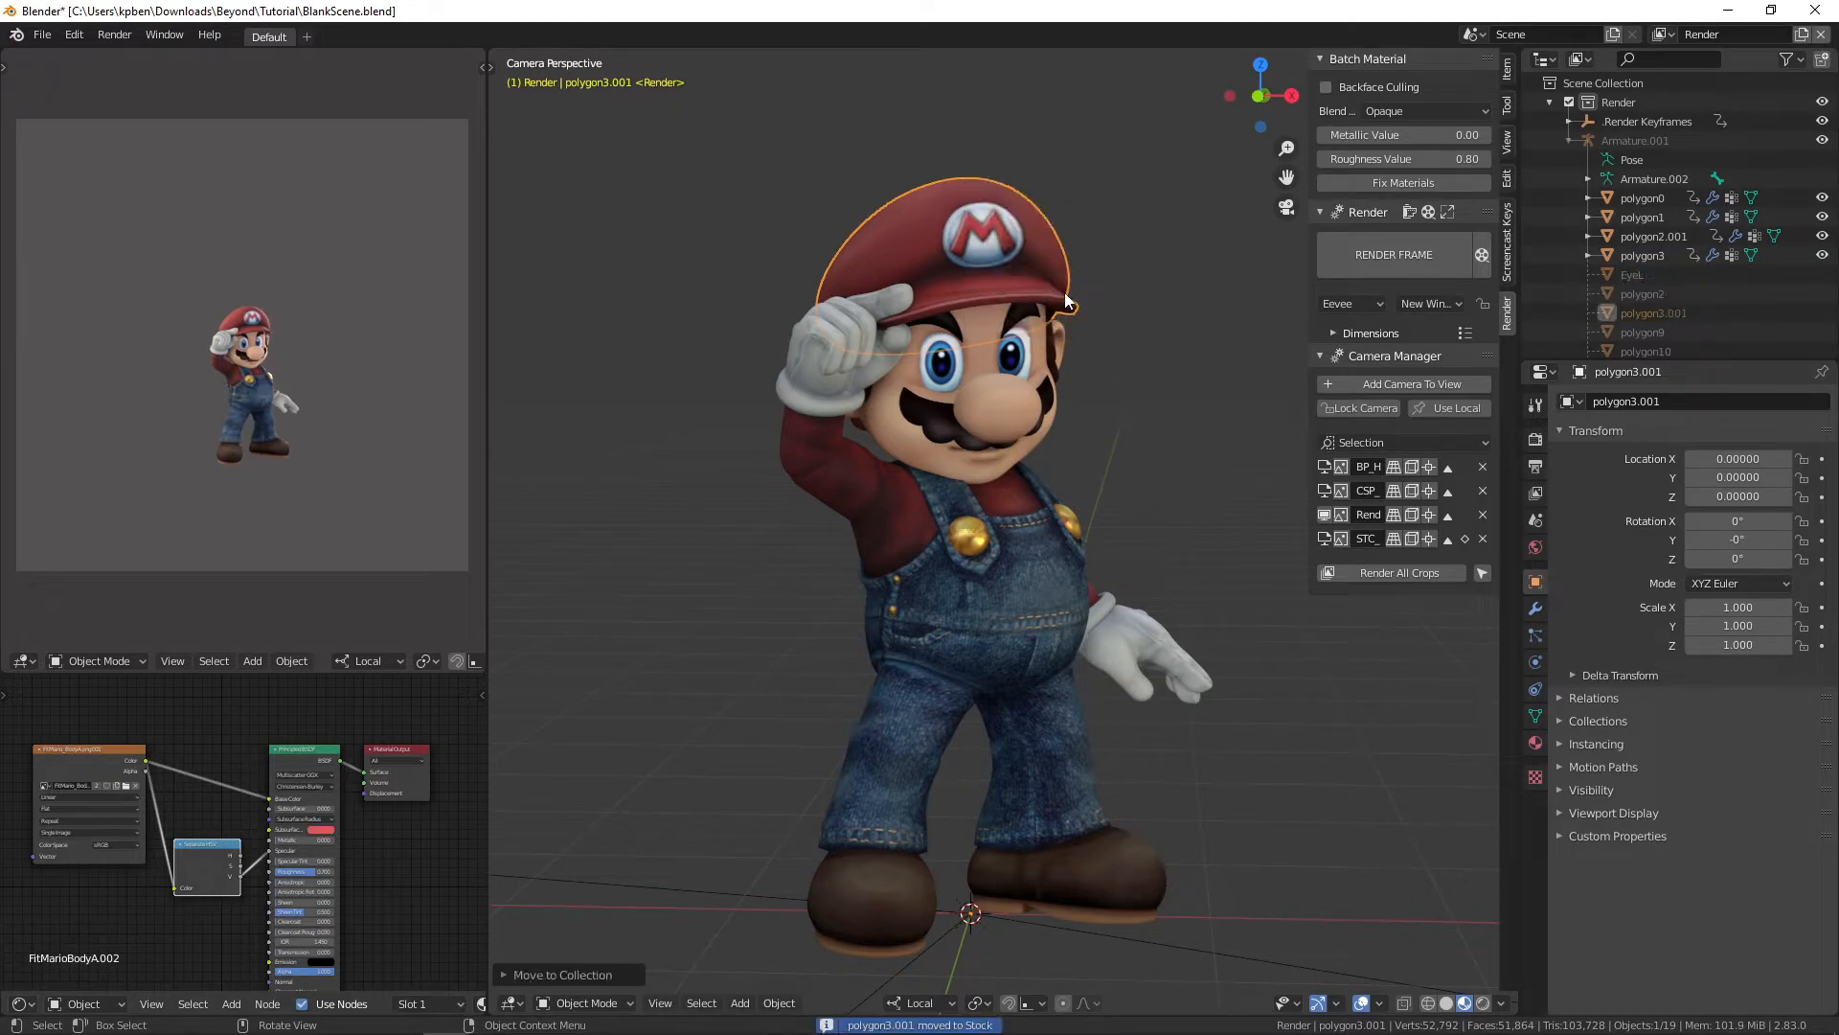
Step: Try to link the animation data of .Stock Keyframes to the duplicated cap in Stock while the Render camera is active
scroll(1612, 292, down, 3)
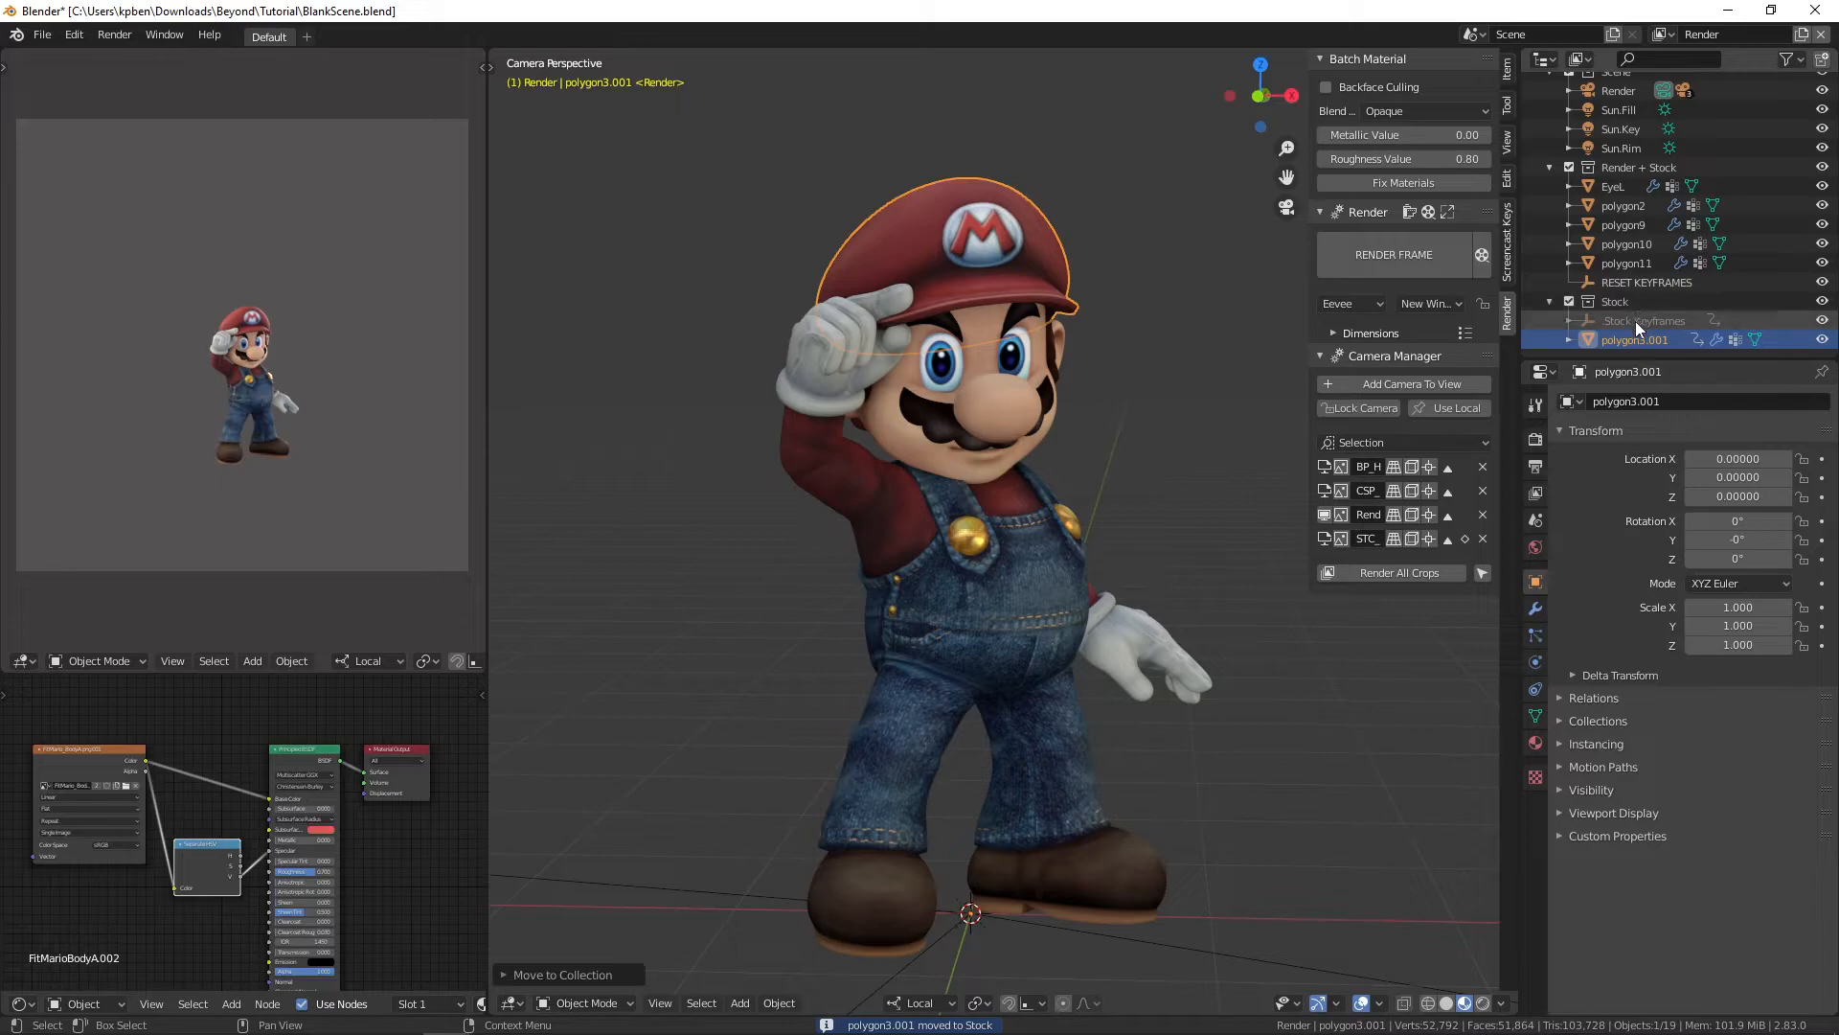
click(1635, 321)
ctrl+click(1623, 341)
ctrl+click(1630, 322)
key(ctrl+l)
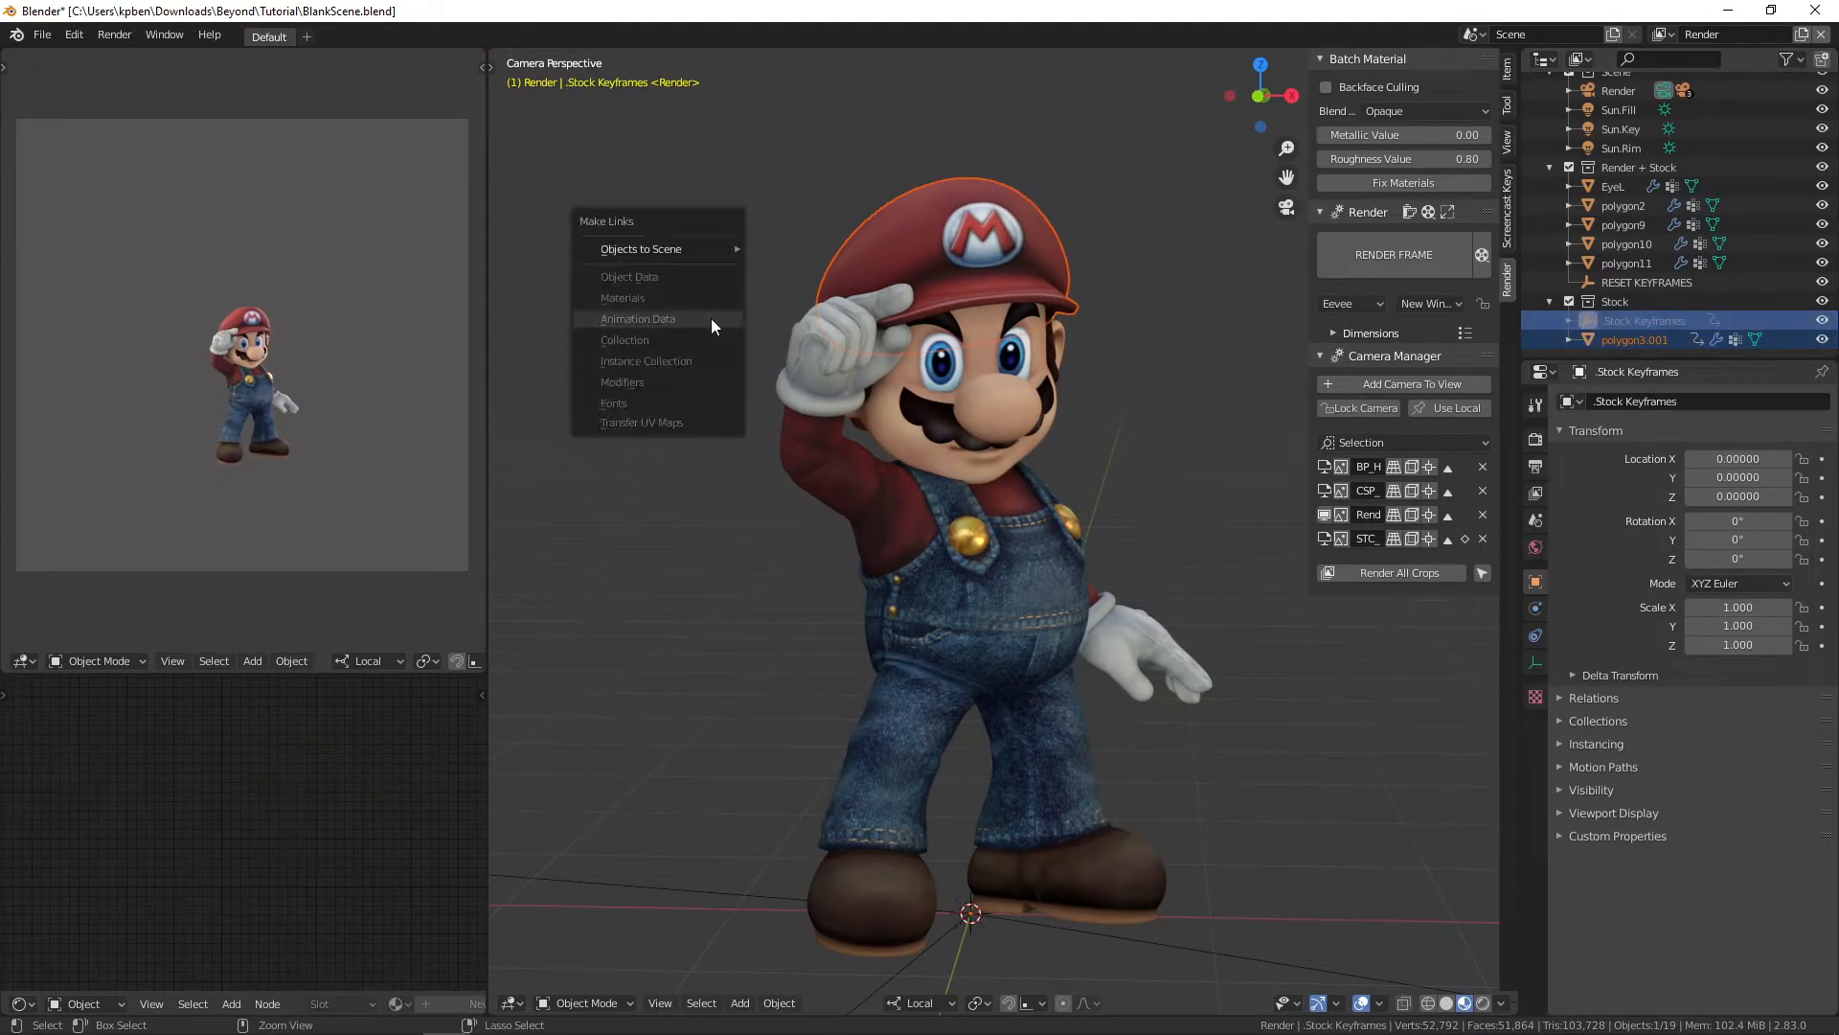
click(661, 324)
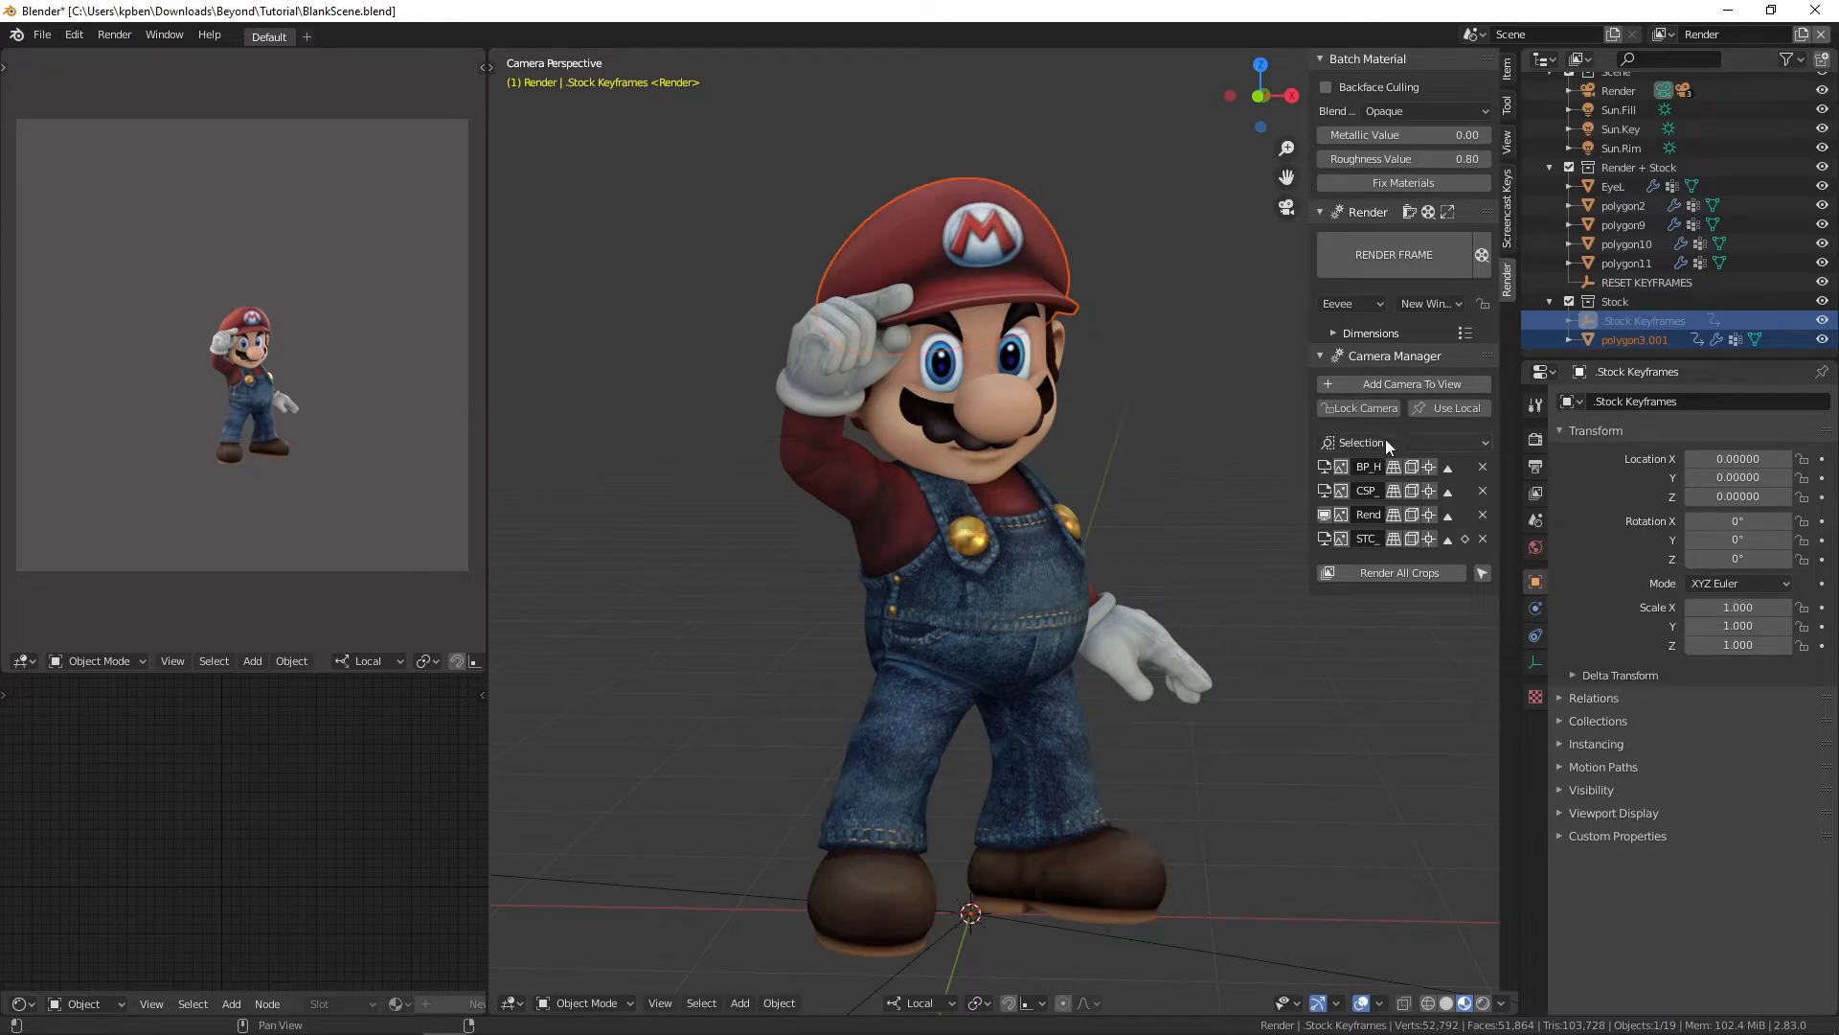
click(1241, 434)
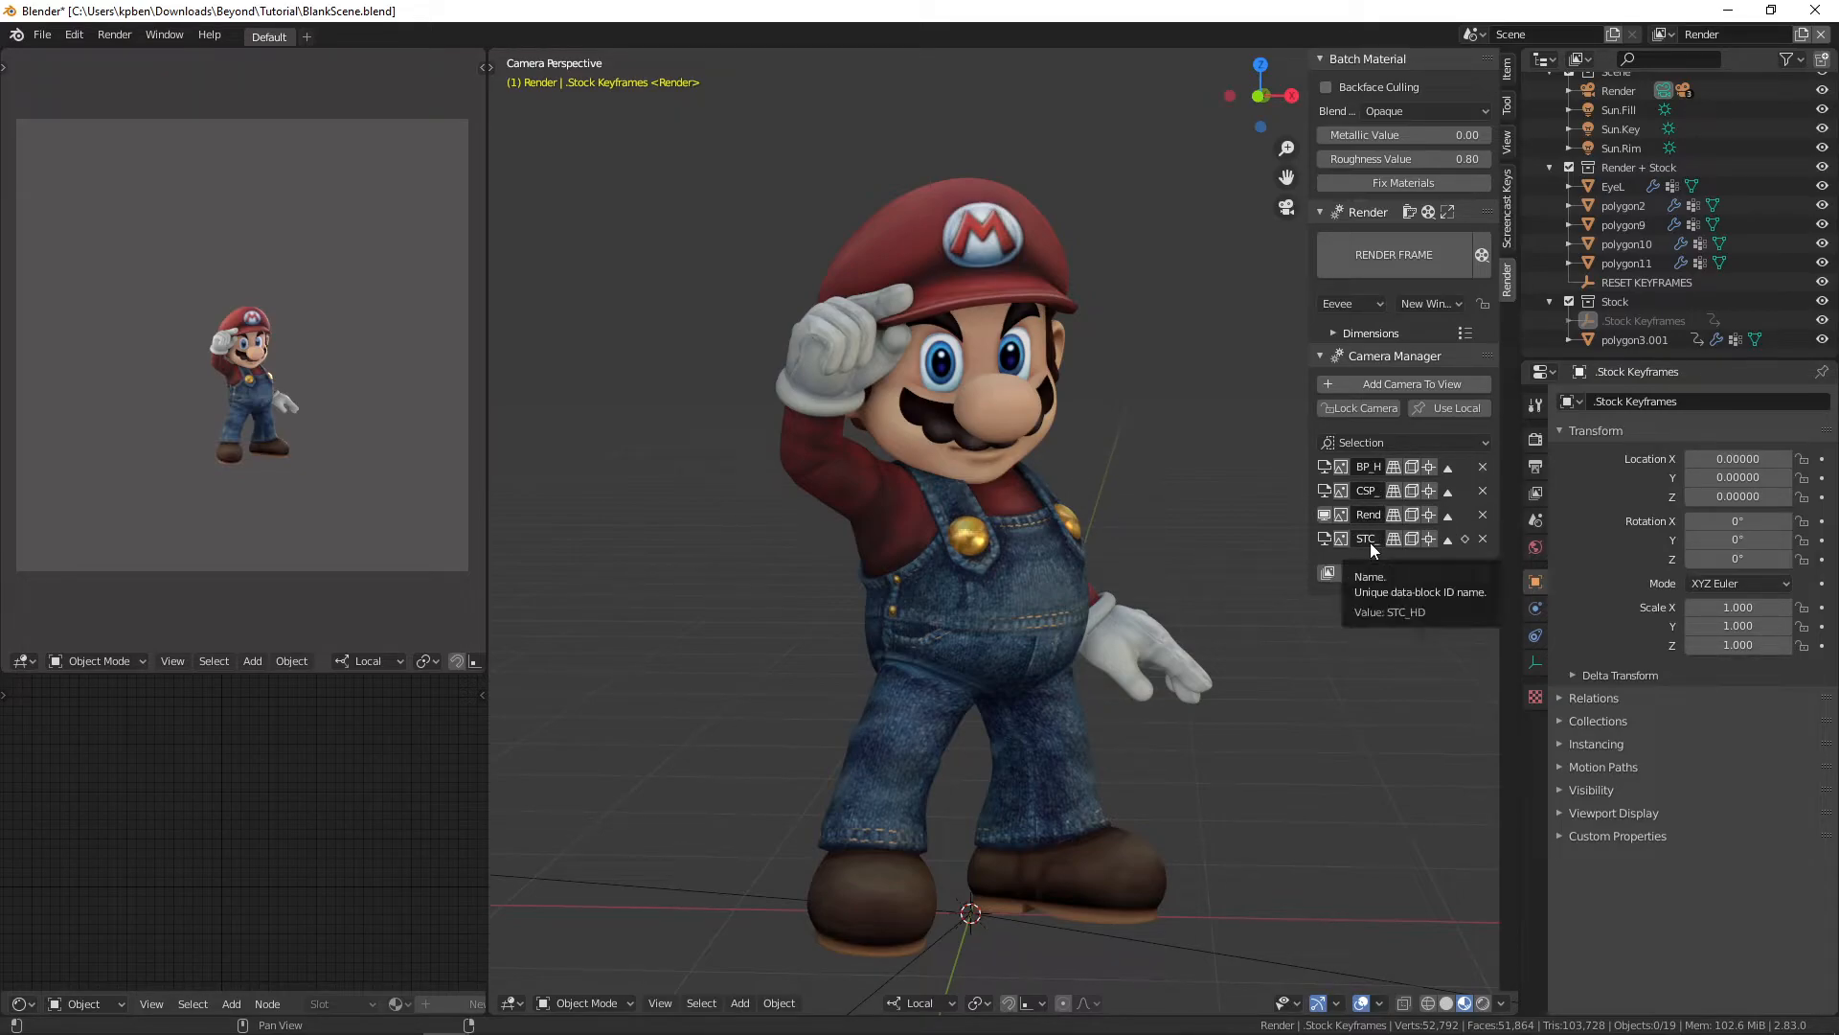
Step: Preview the model through the CSP_HD, BP_HD, Render and STC_HD cameras to check which meshes each one shows
scroll(1239, 556, down, 5)
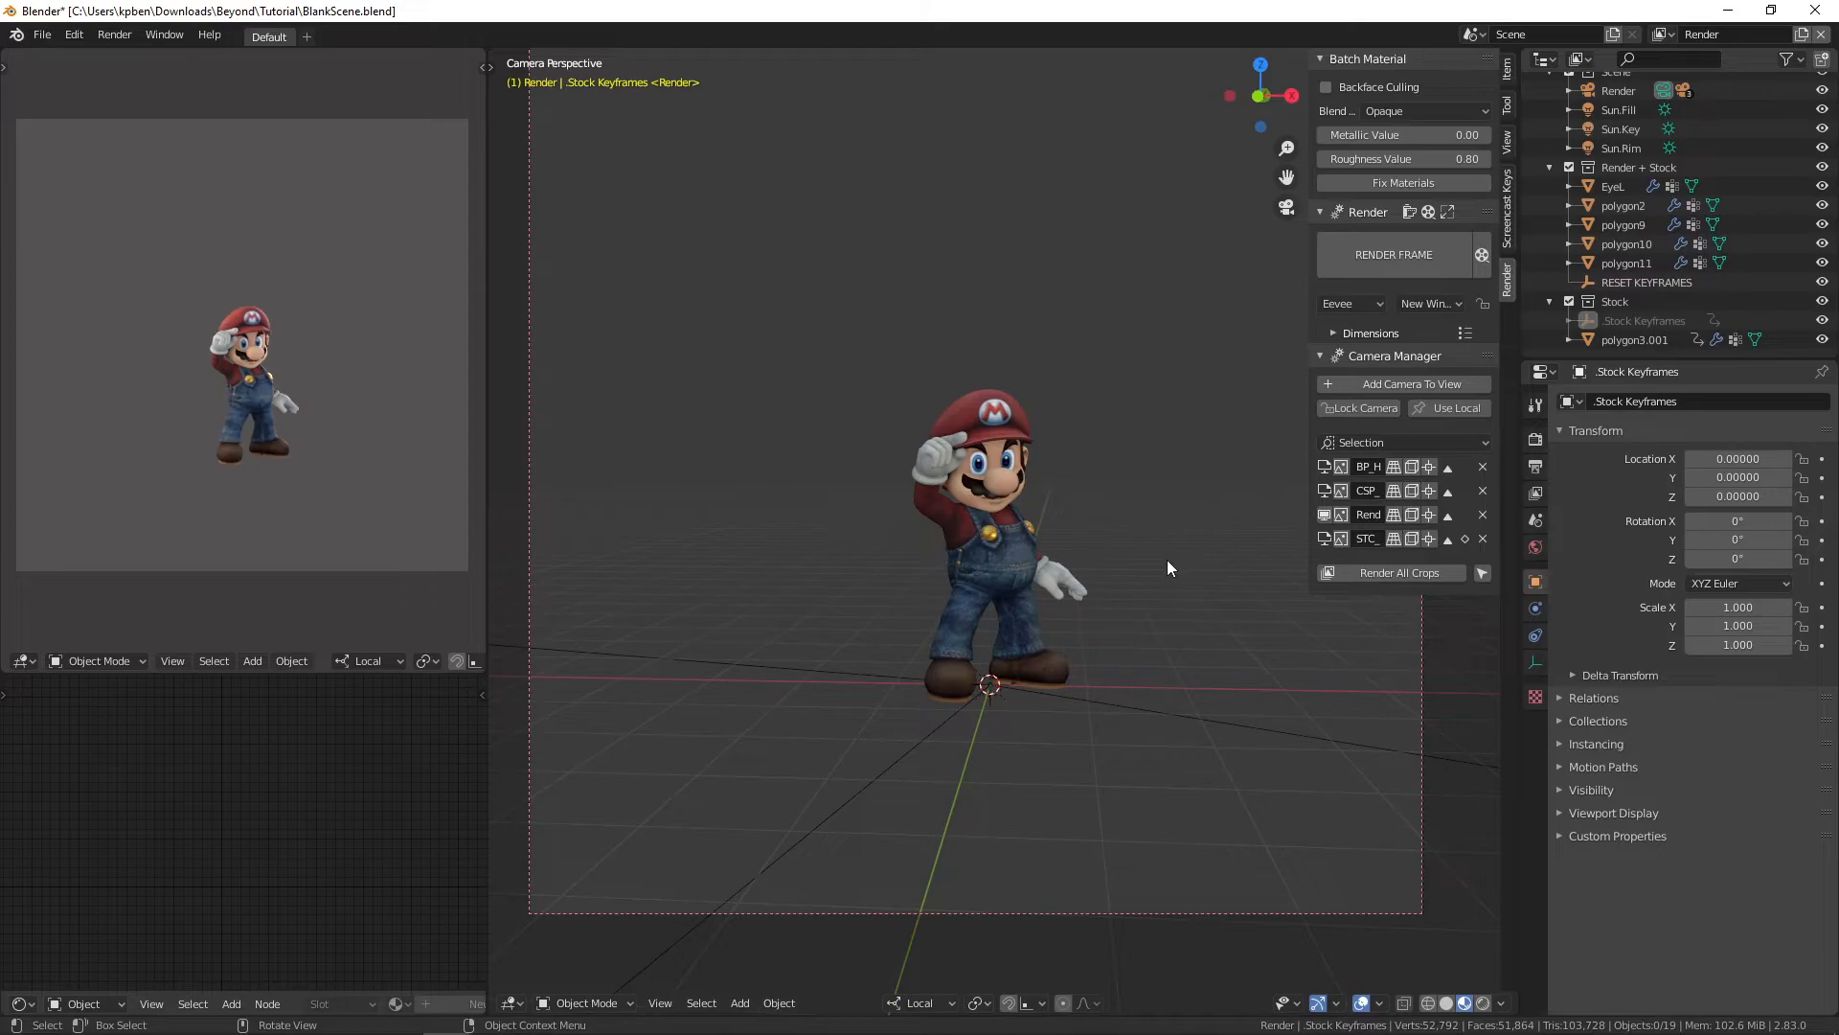
scroll(1159, 561, up, 1)
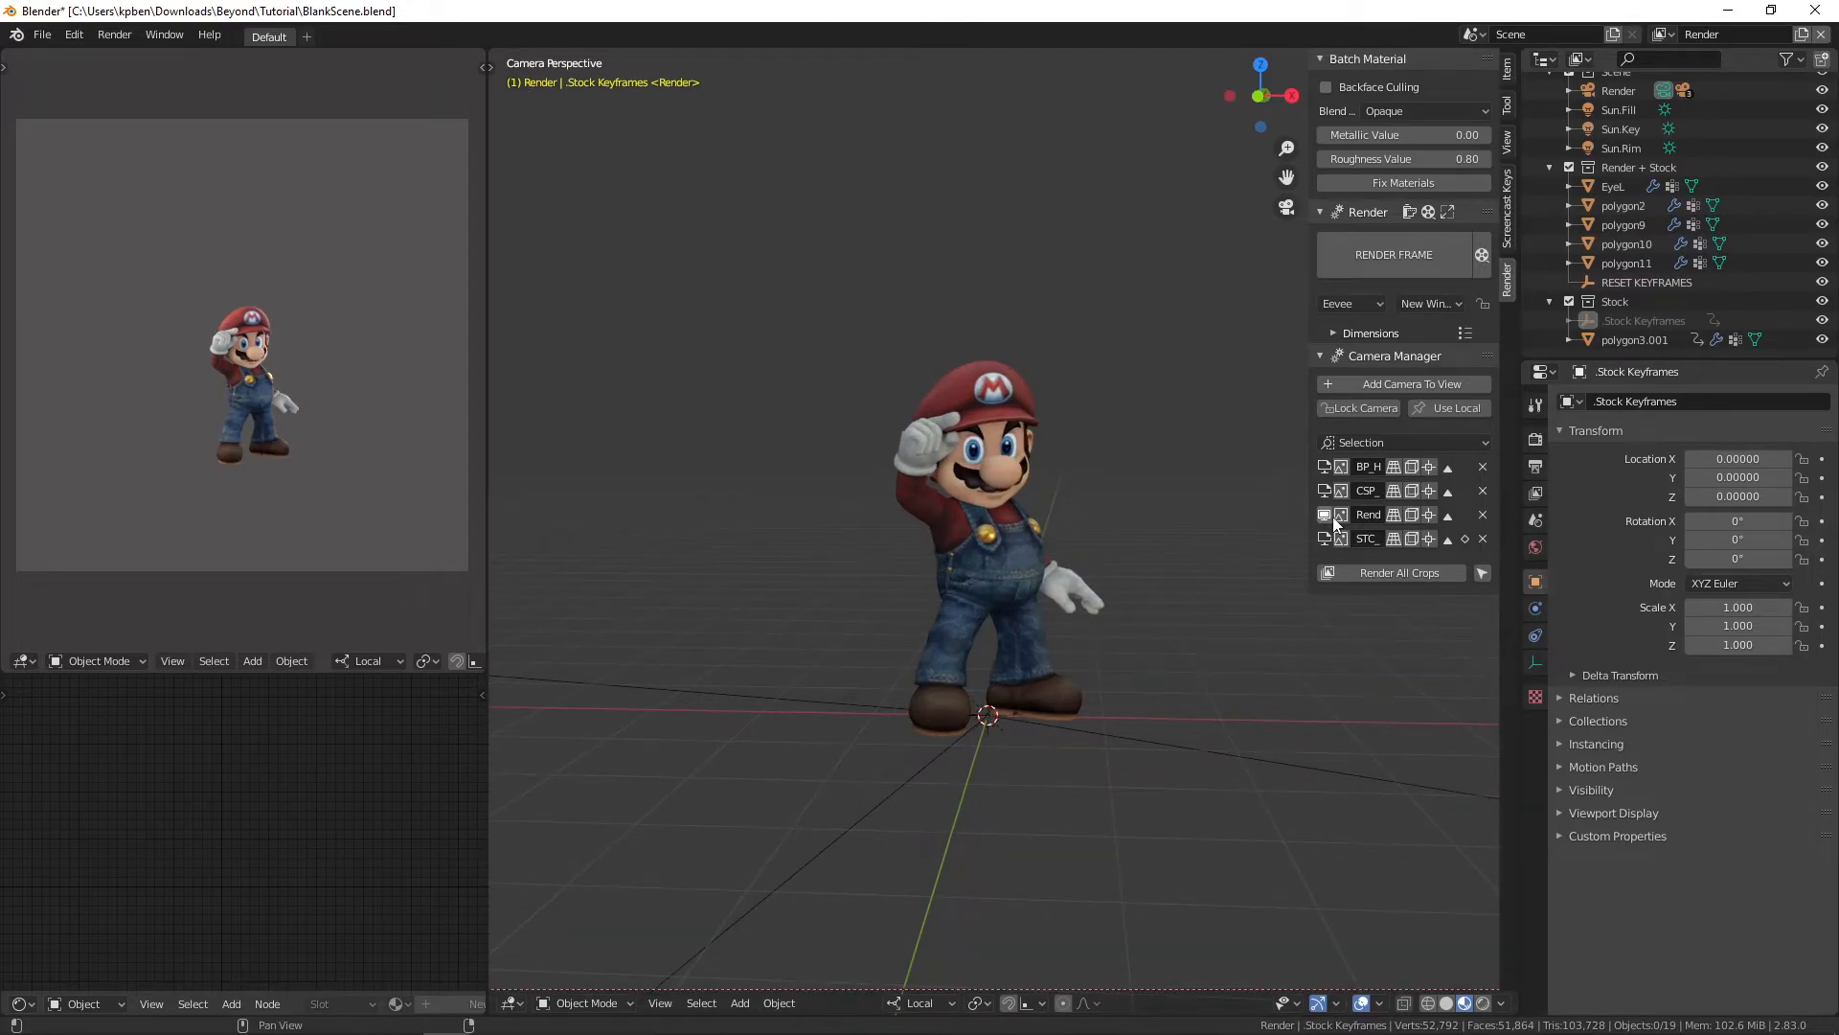
click(1322, 491)
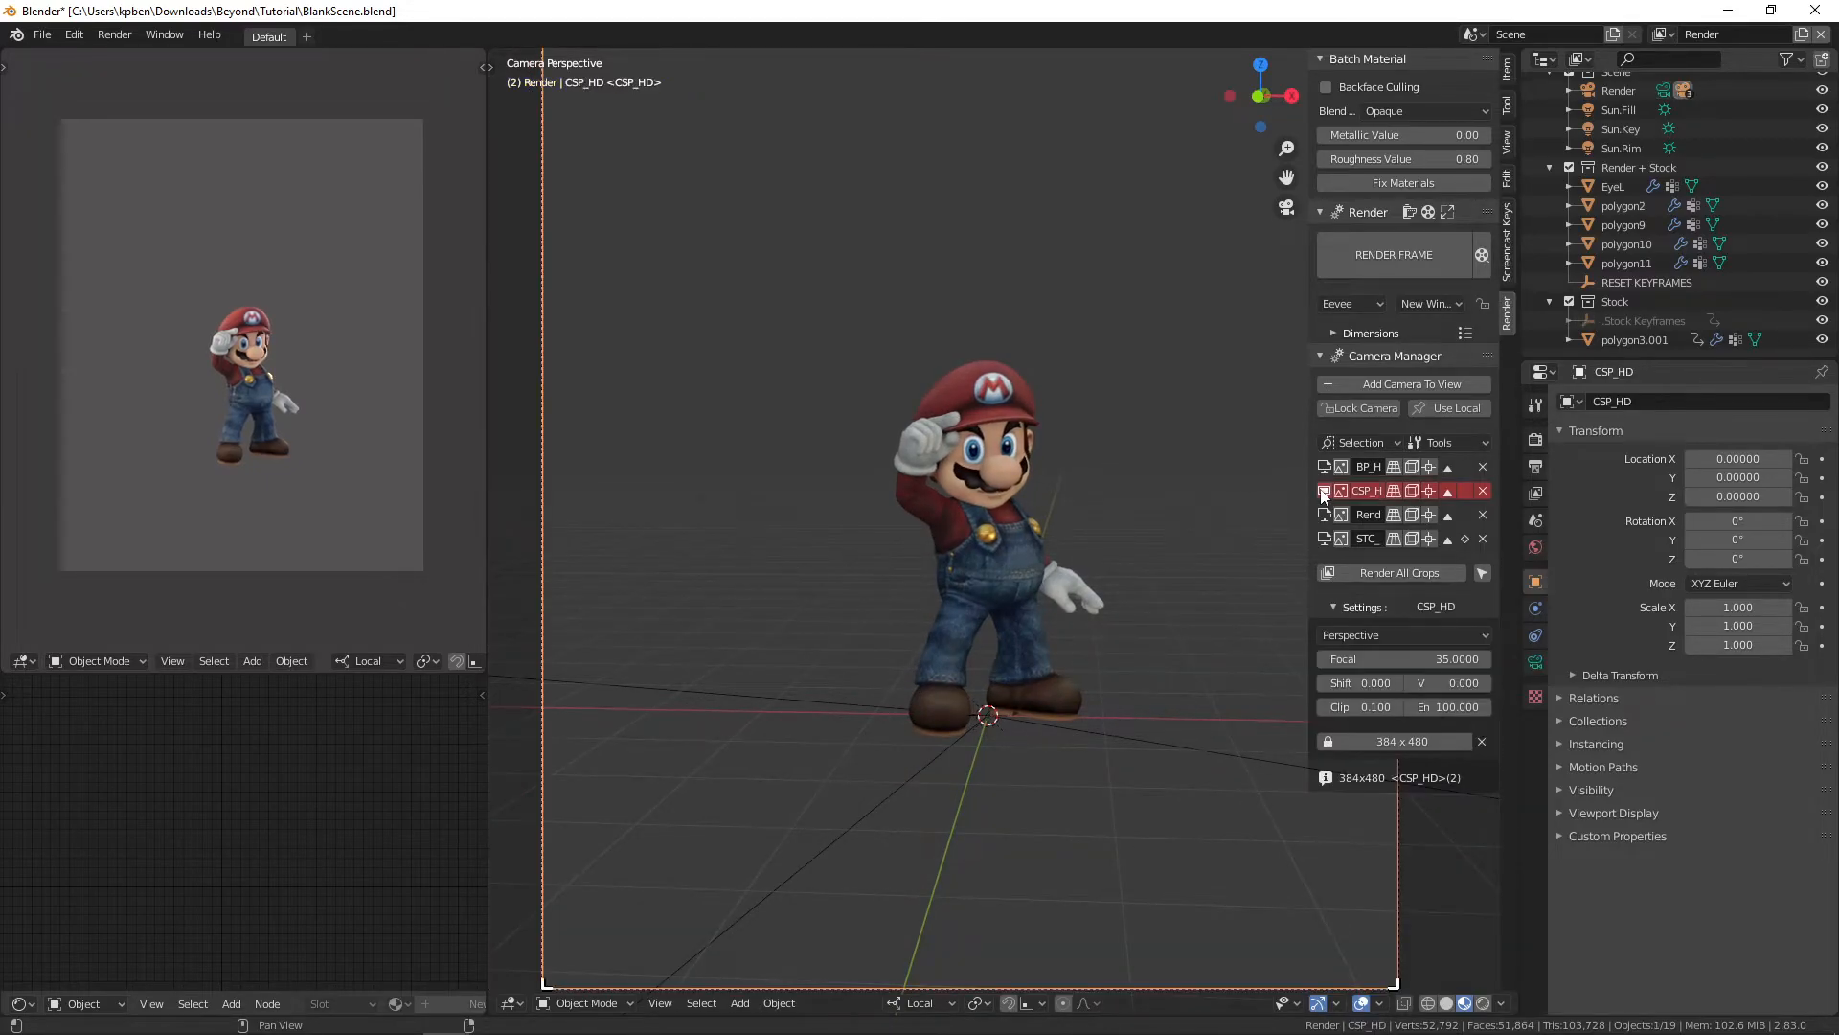
click(1329, 468)
click(1326, 493)
click(1324, 515)
click(1323, 539)
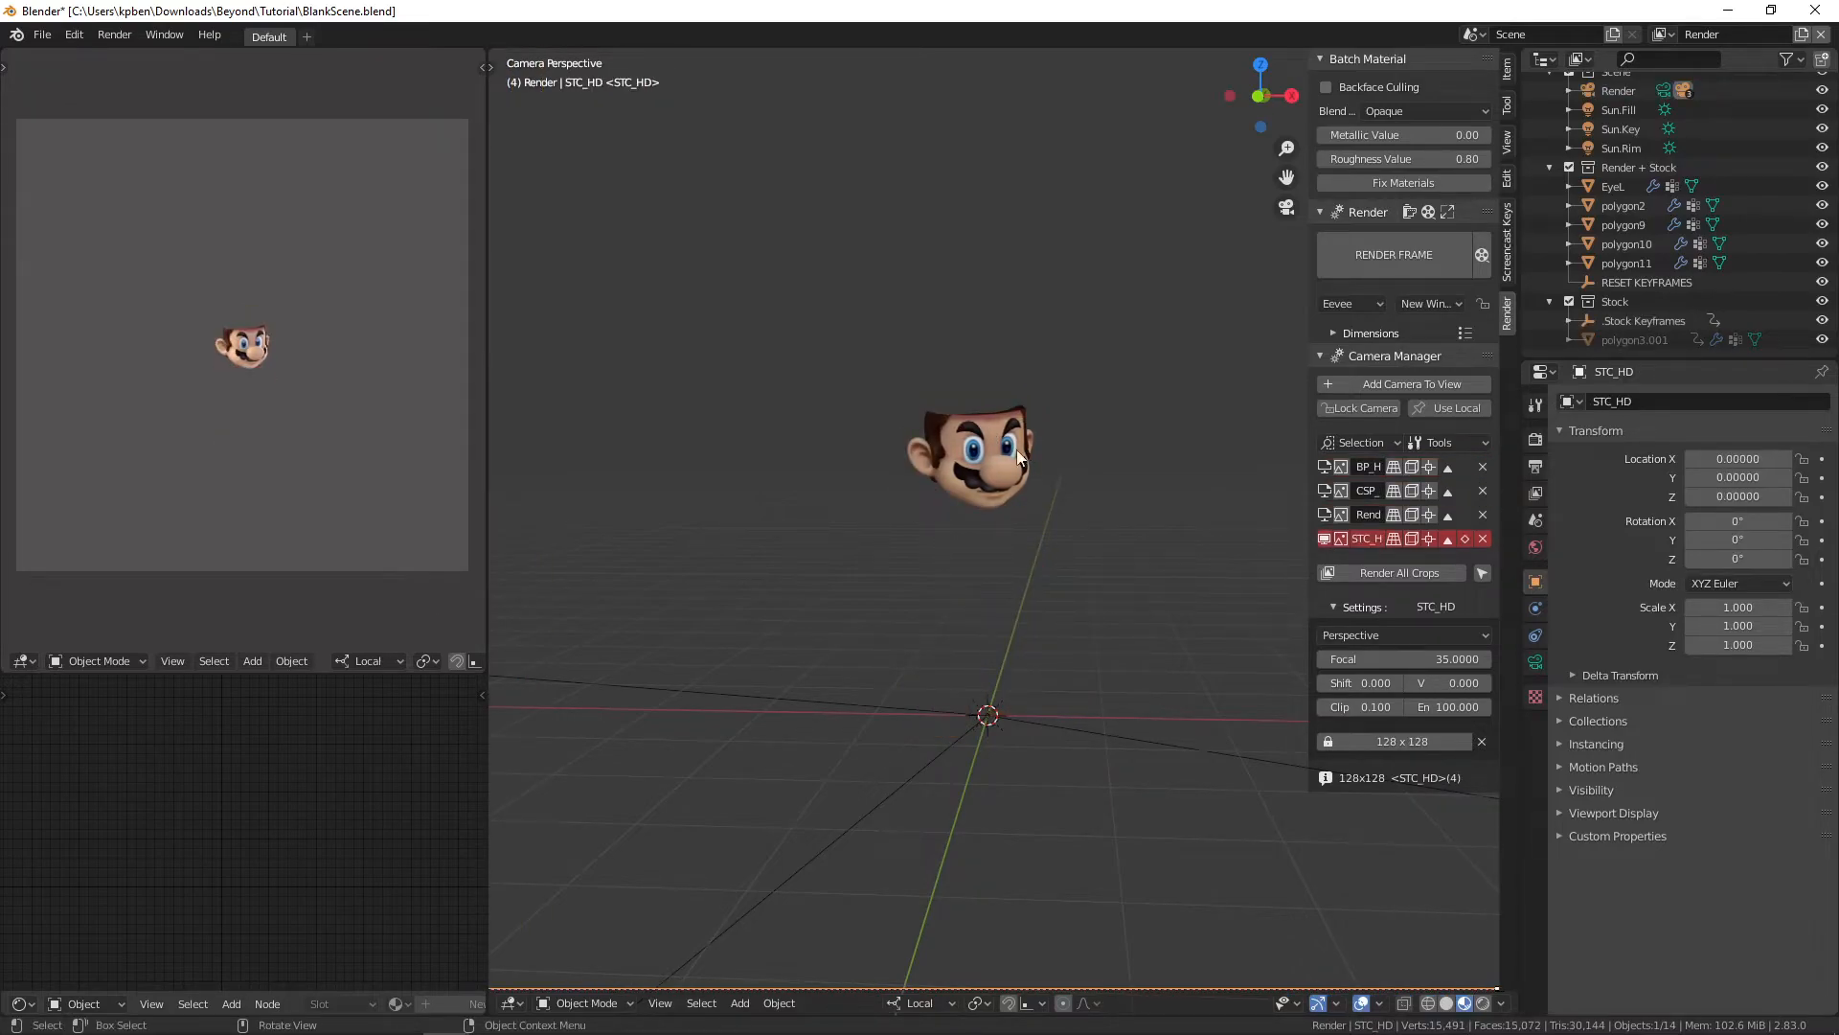
Step: Try to link the animation data of .Stock Keyframes to the hidden cap duplicate under the STC_HD camera
scroll(969, 372, up, 3)
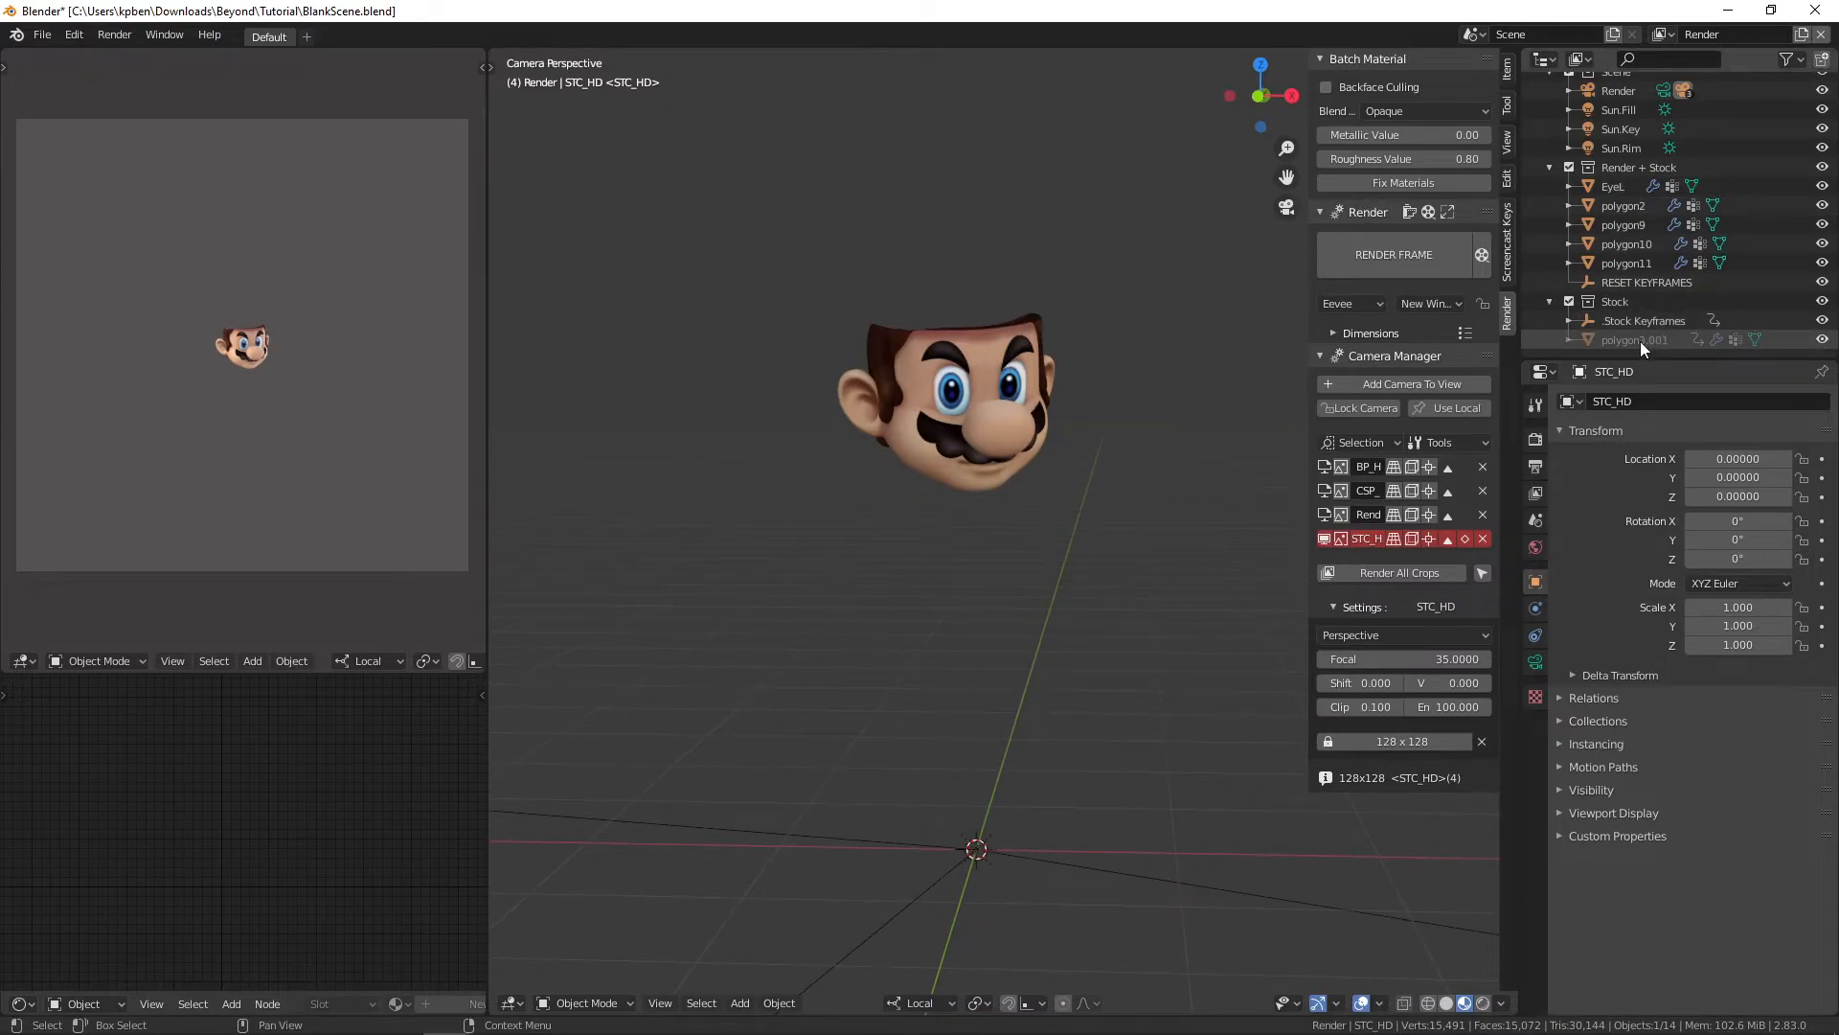
scroll(1629, 298, up, 4)
scroll(1609, 286, down, 4)
click(1629, 339)
ctrl+click(1635, 322)
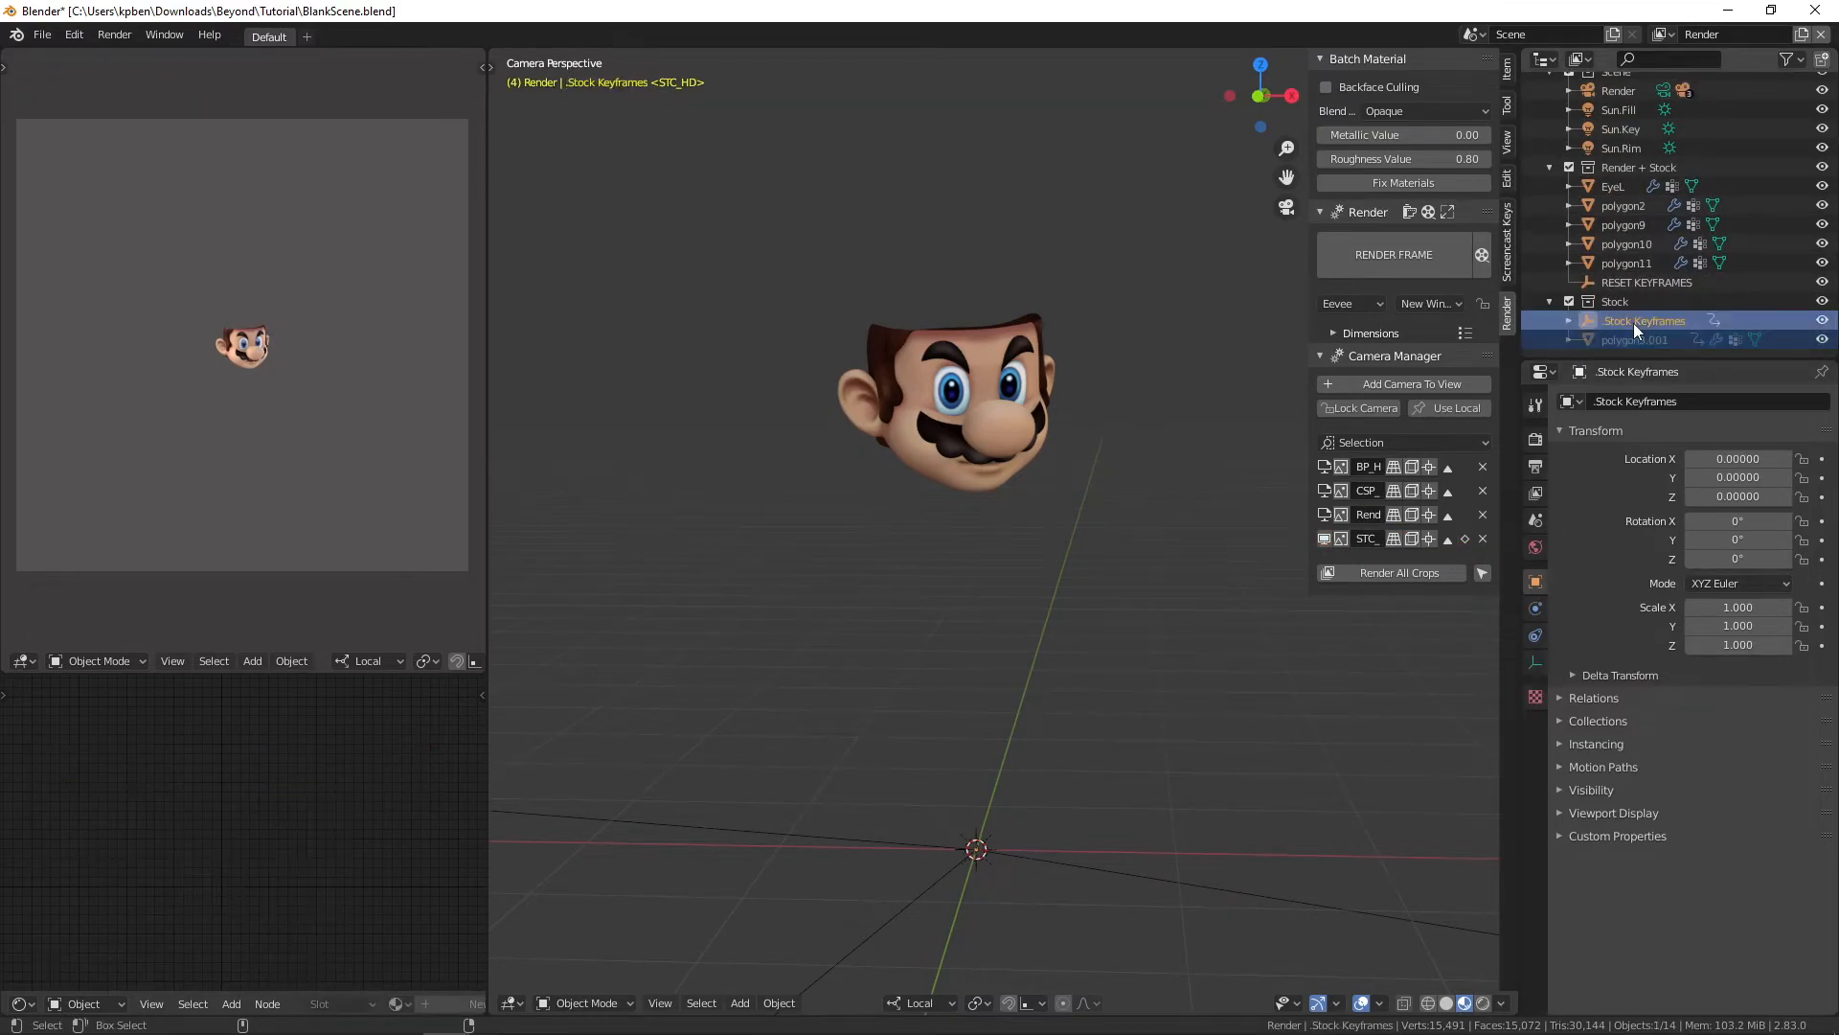
right_click(1003, 345)
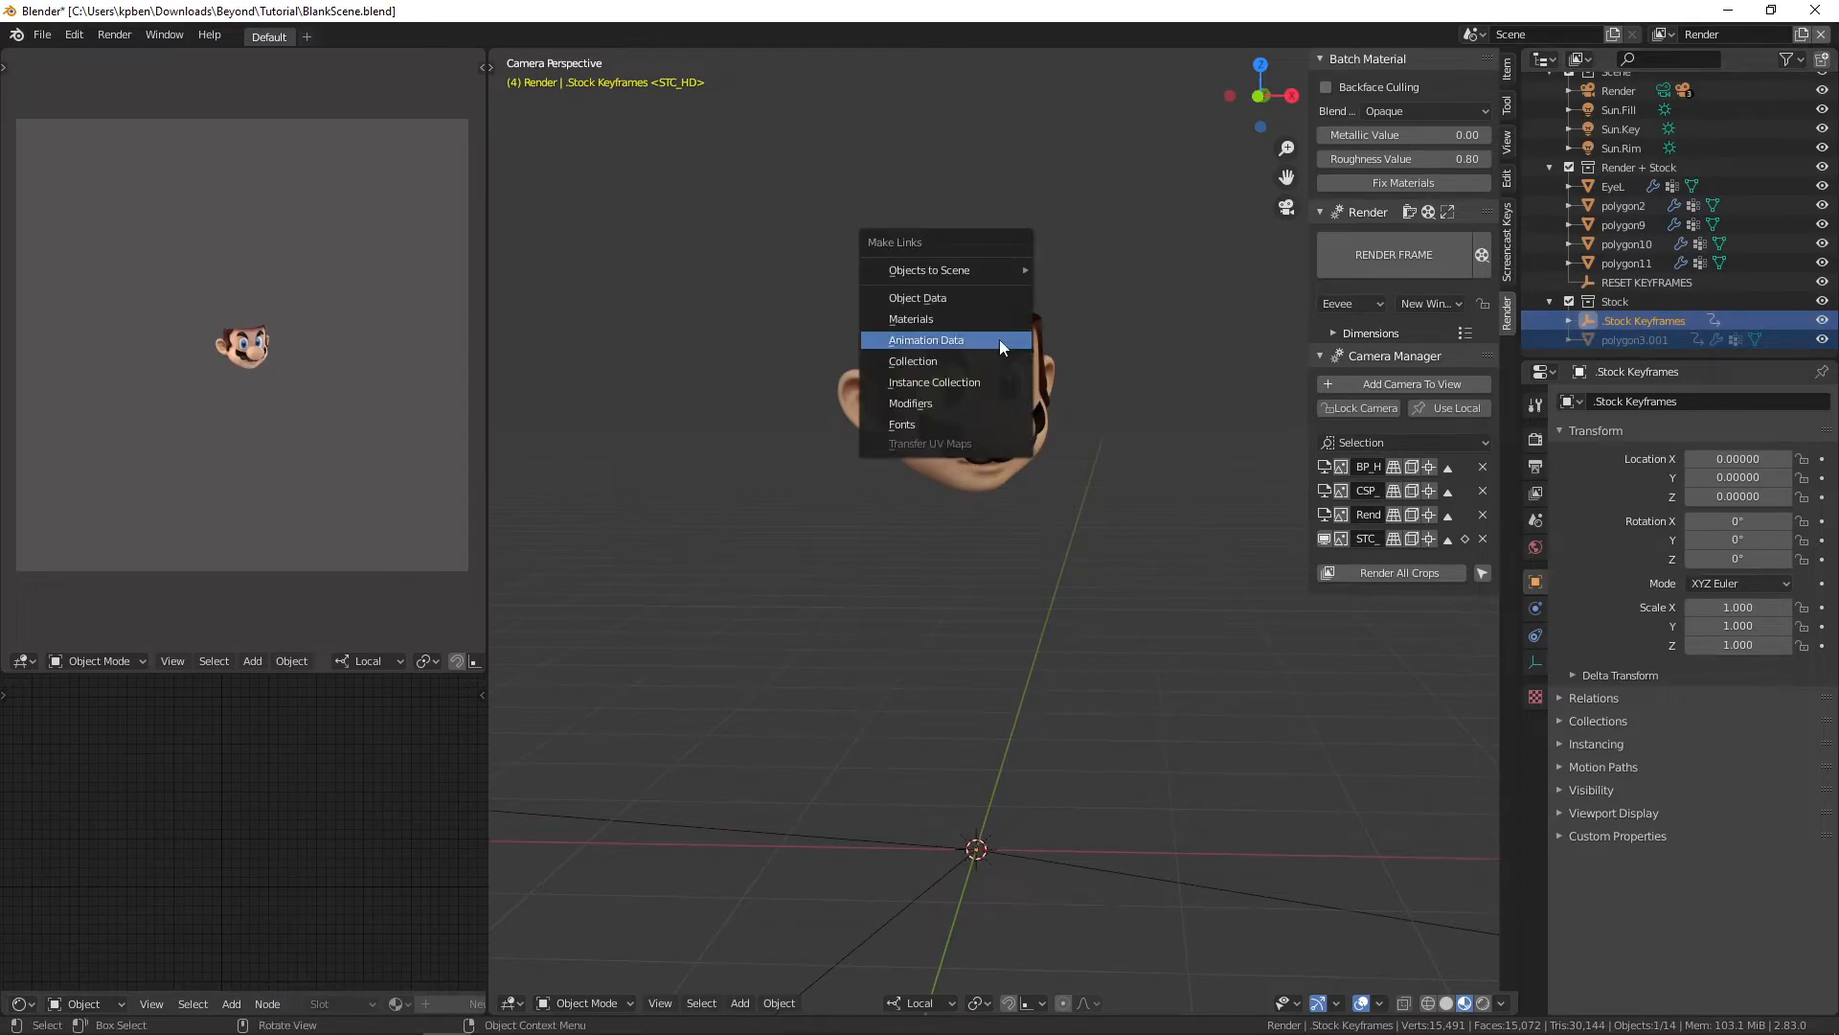
click(1003, 345)
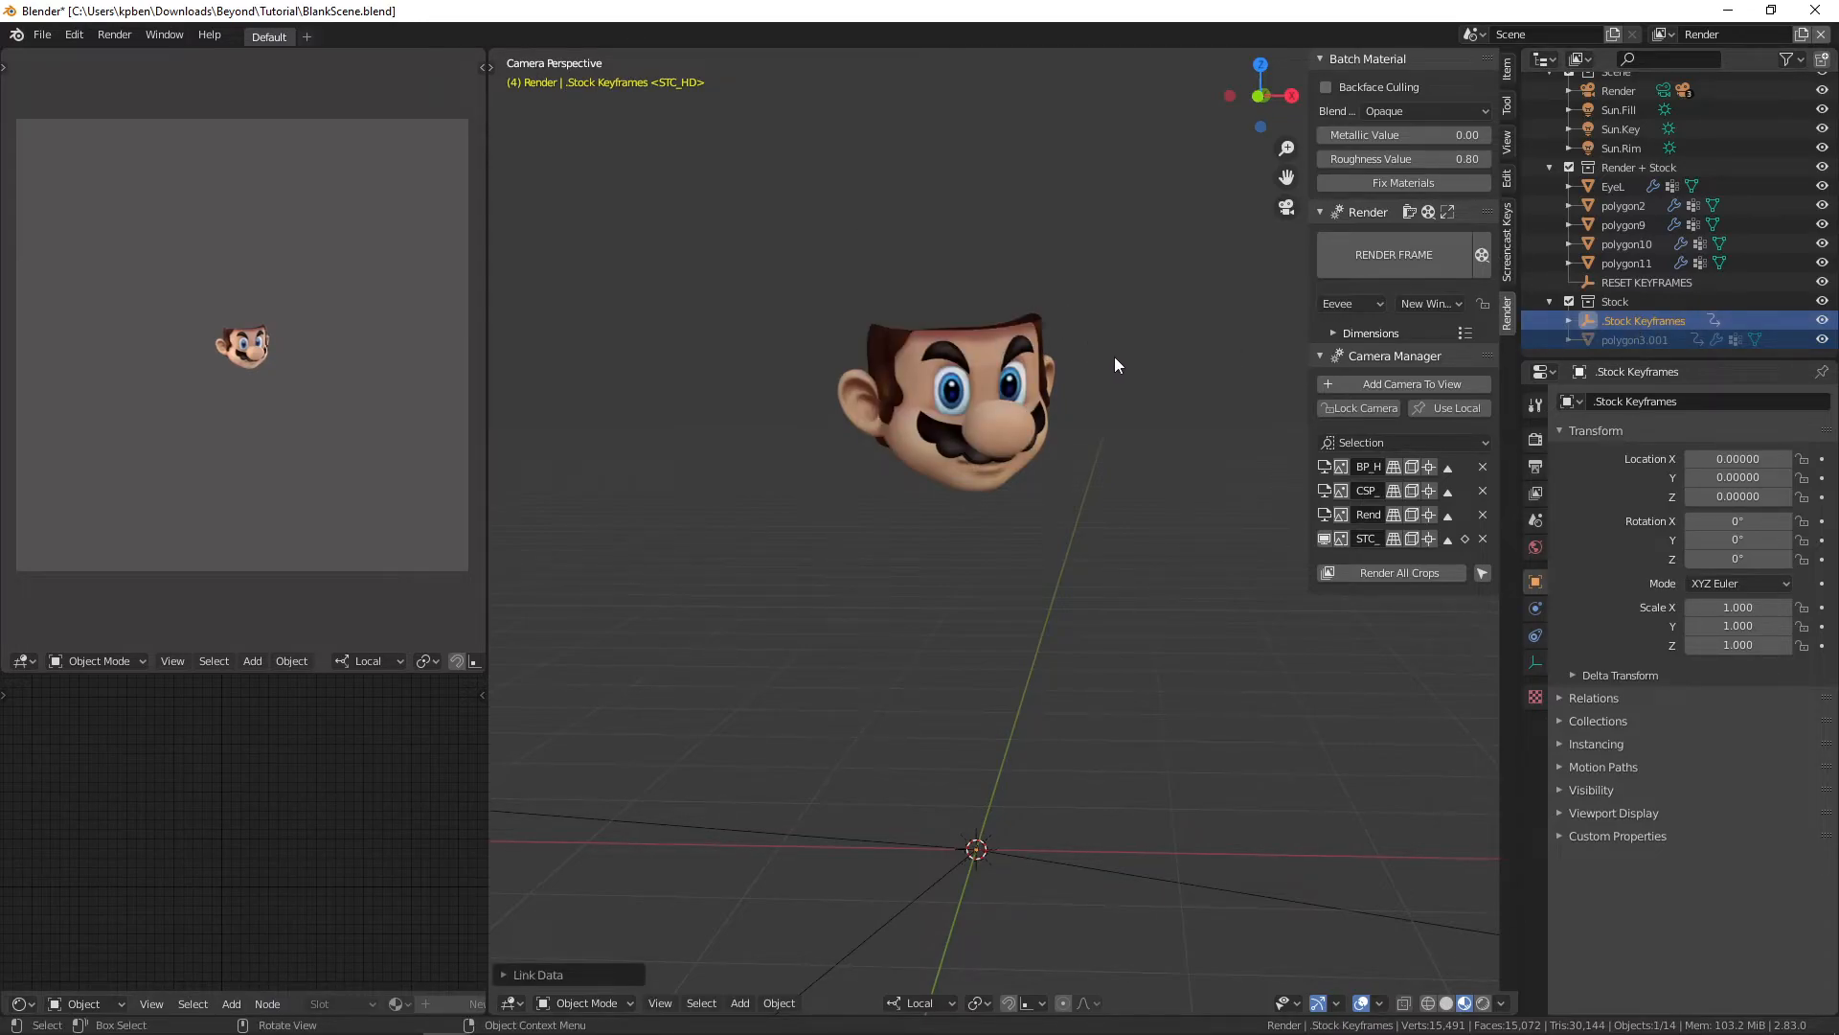
Step: Activate the Render camera and link the animation data of RESET KEYFRAMES to the cap duplicate polygon3.001
click(1329, 516)
click(1646, 343)
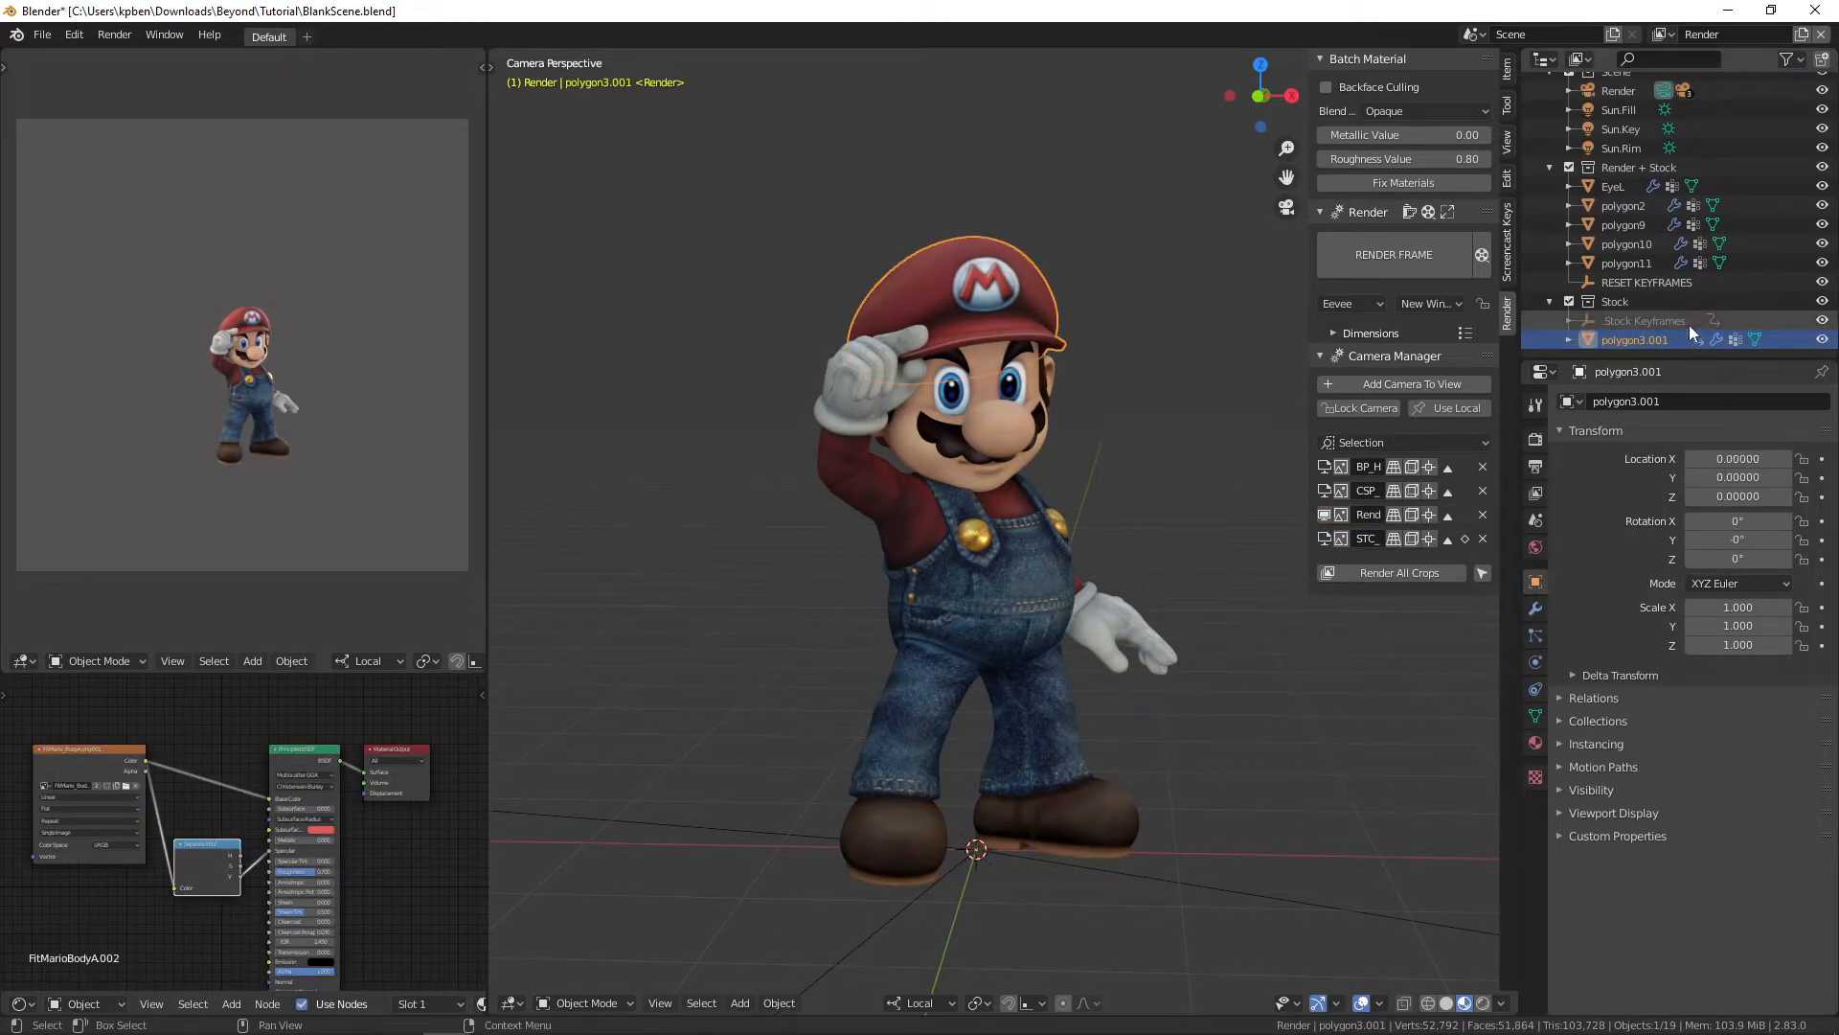
ctrl+click(1662, 287)
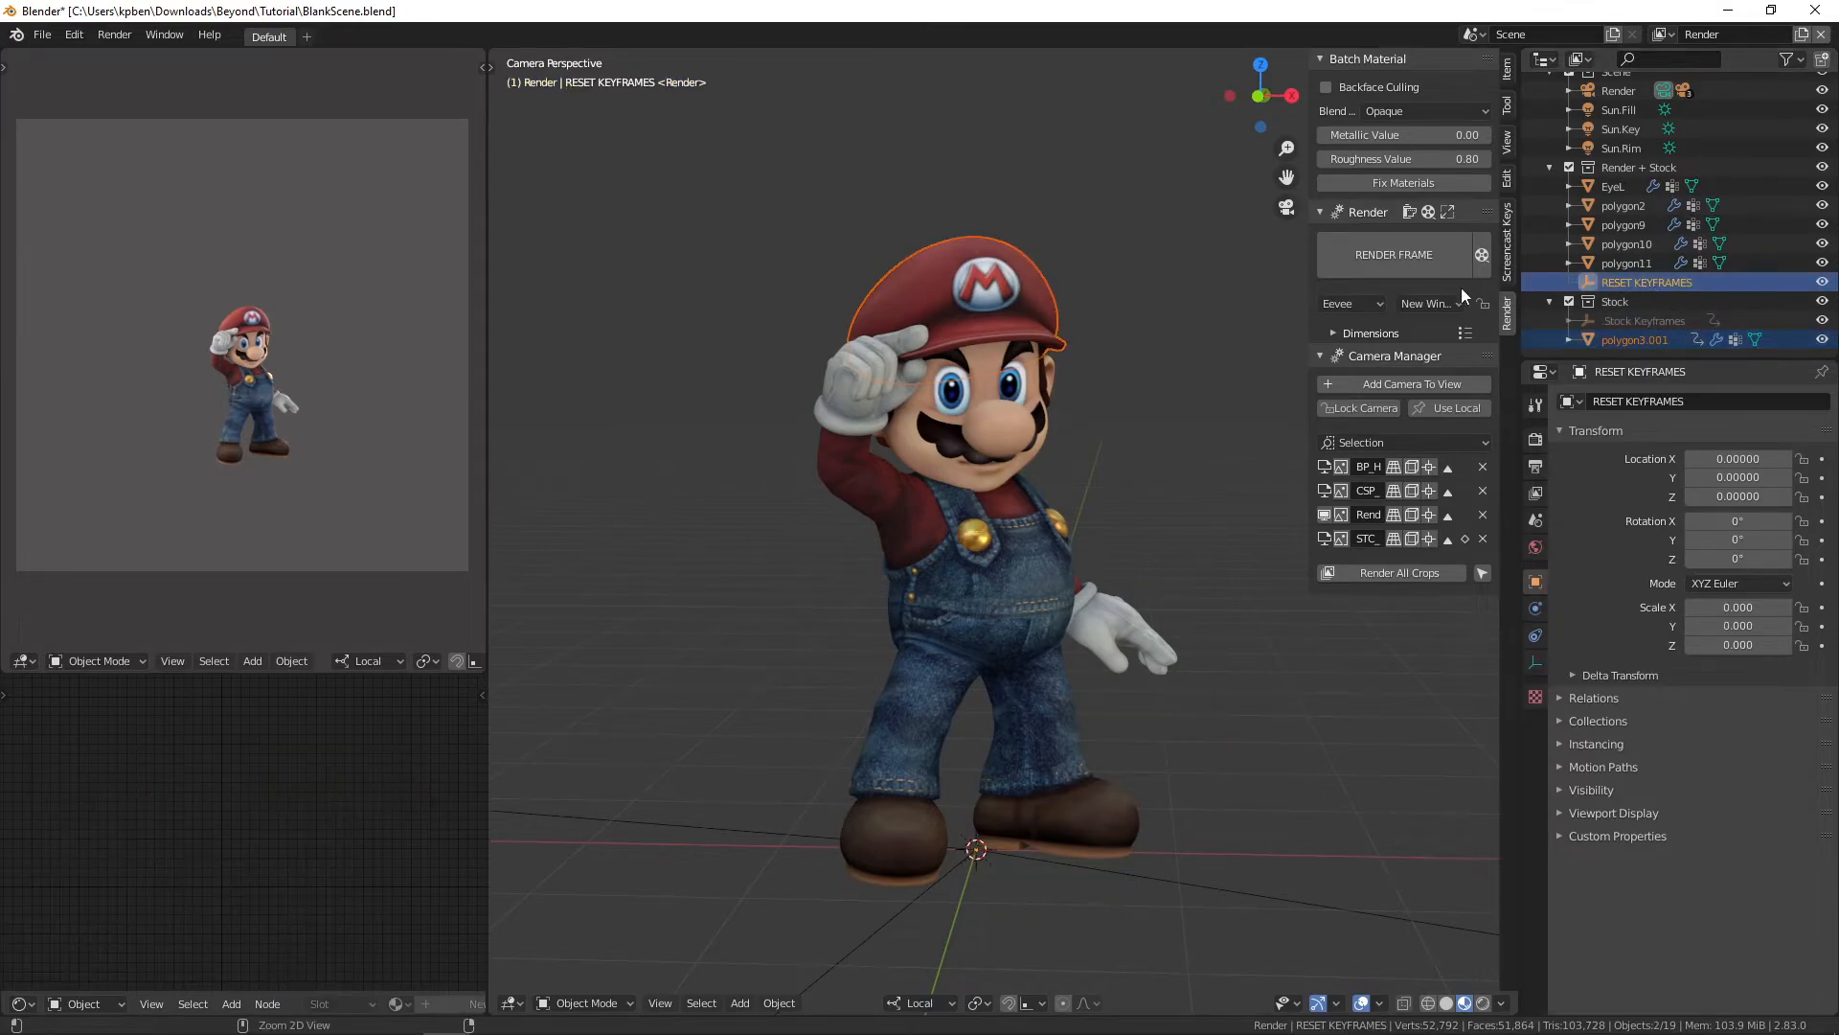
key(ctrl+l)
click(1196, 309)
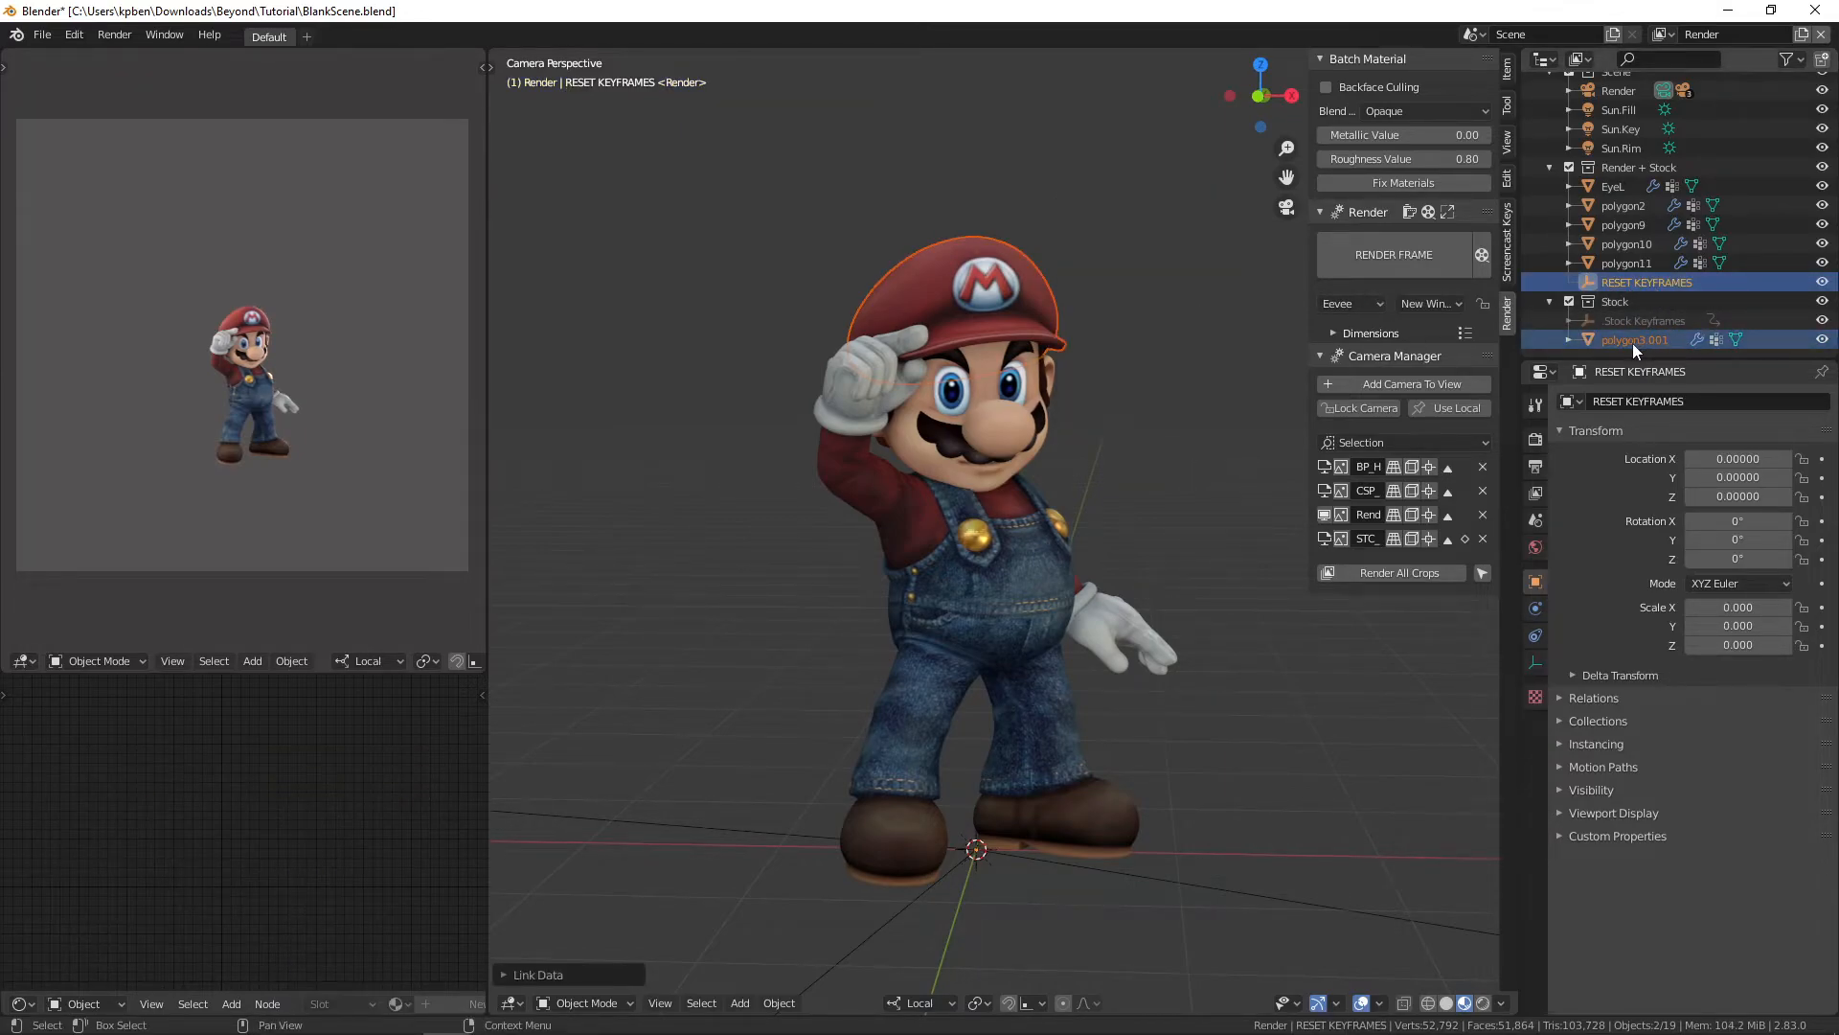
Step: Activate the STC_HD camera and link the animation data of .Stock Keyframes to the cap duplicate polygon3.001
click(1325, 538)
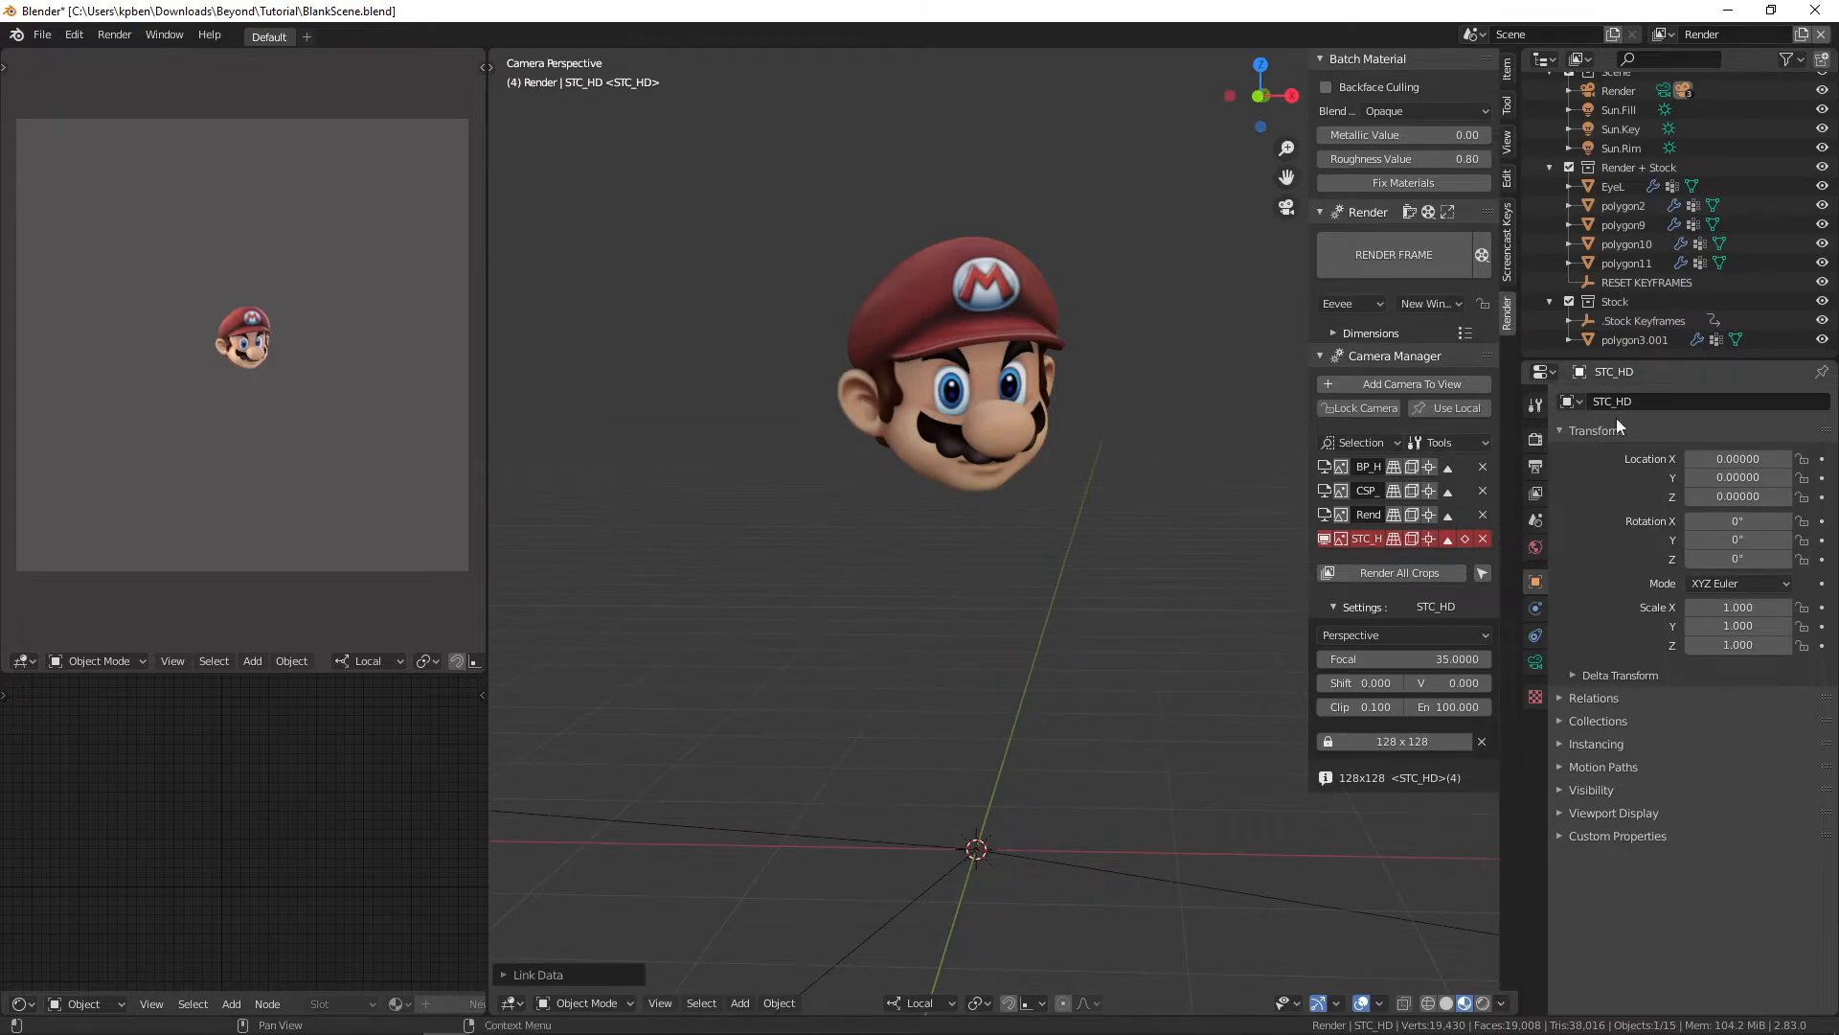
click(1640, 340)
ctrl+click(1646, 320)
key(ctrl+l)
click(1107, 361)
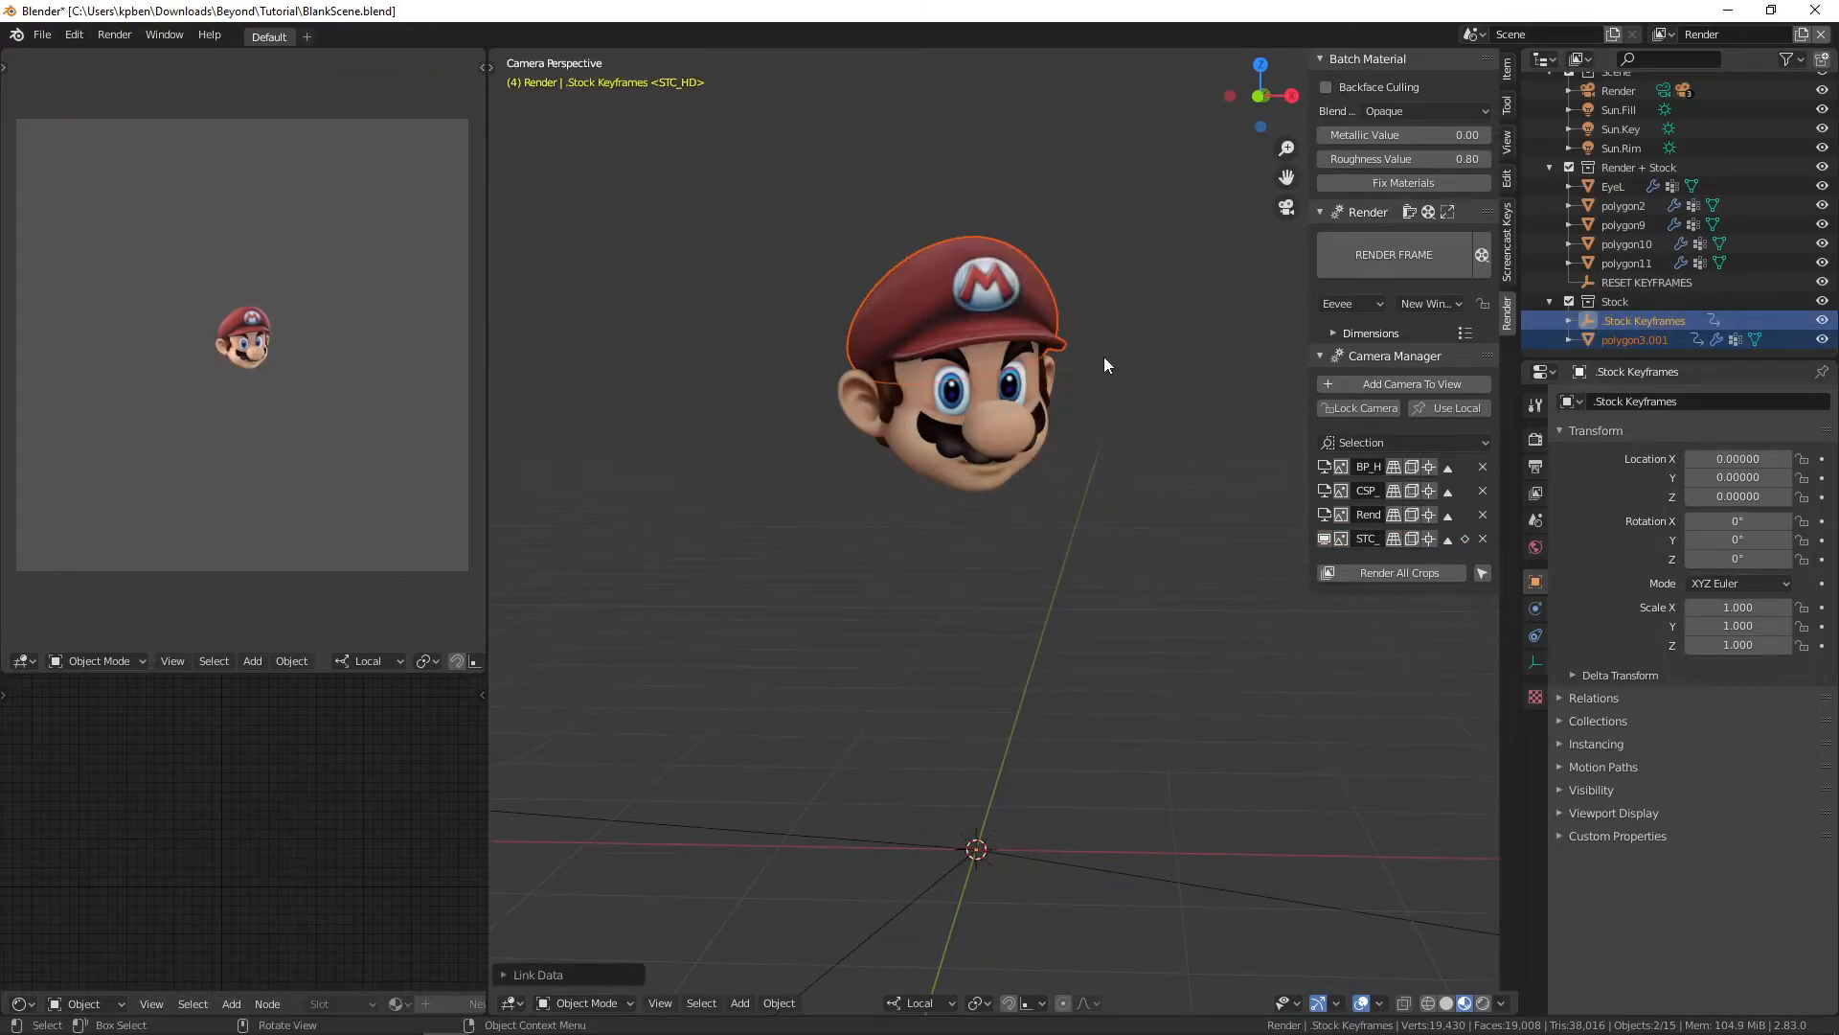
click(1141, 406)
Step: Cycle through all the cameras again, ending on STC_HD, to check the stock cap's visibility
click(1325, 490)
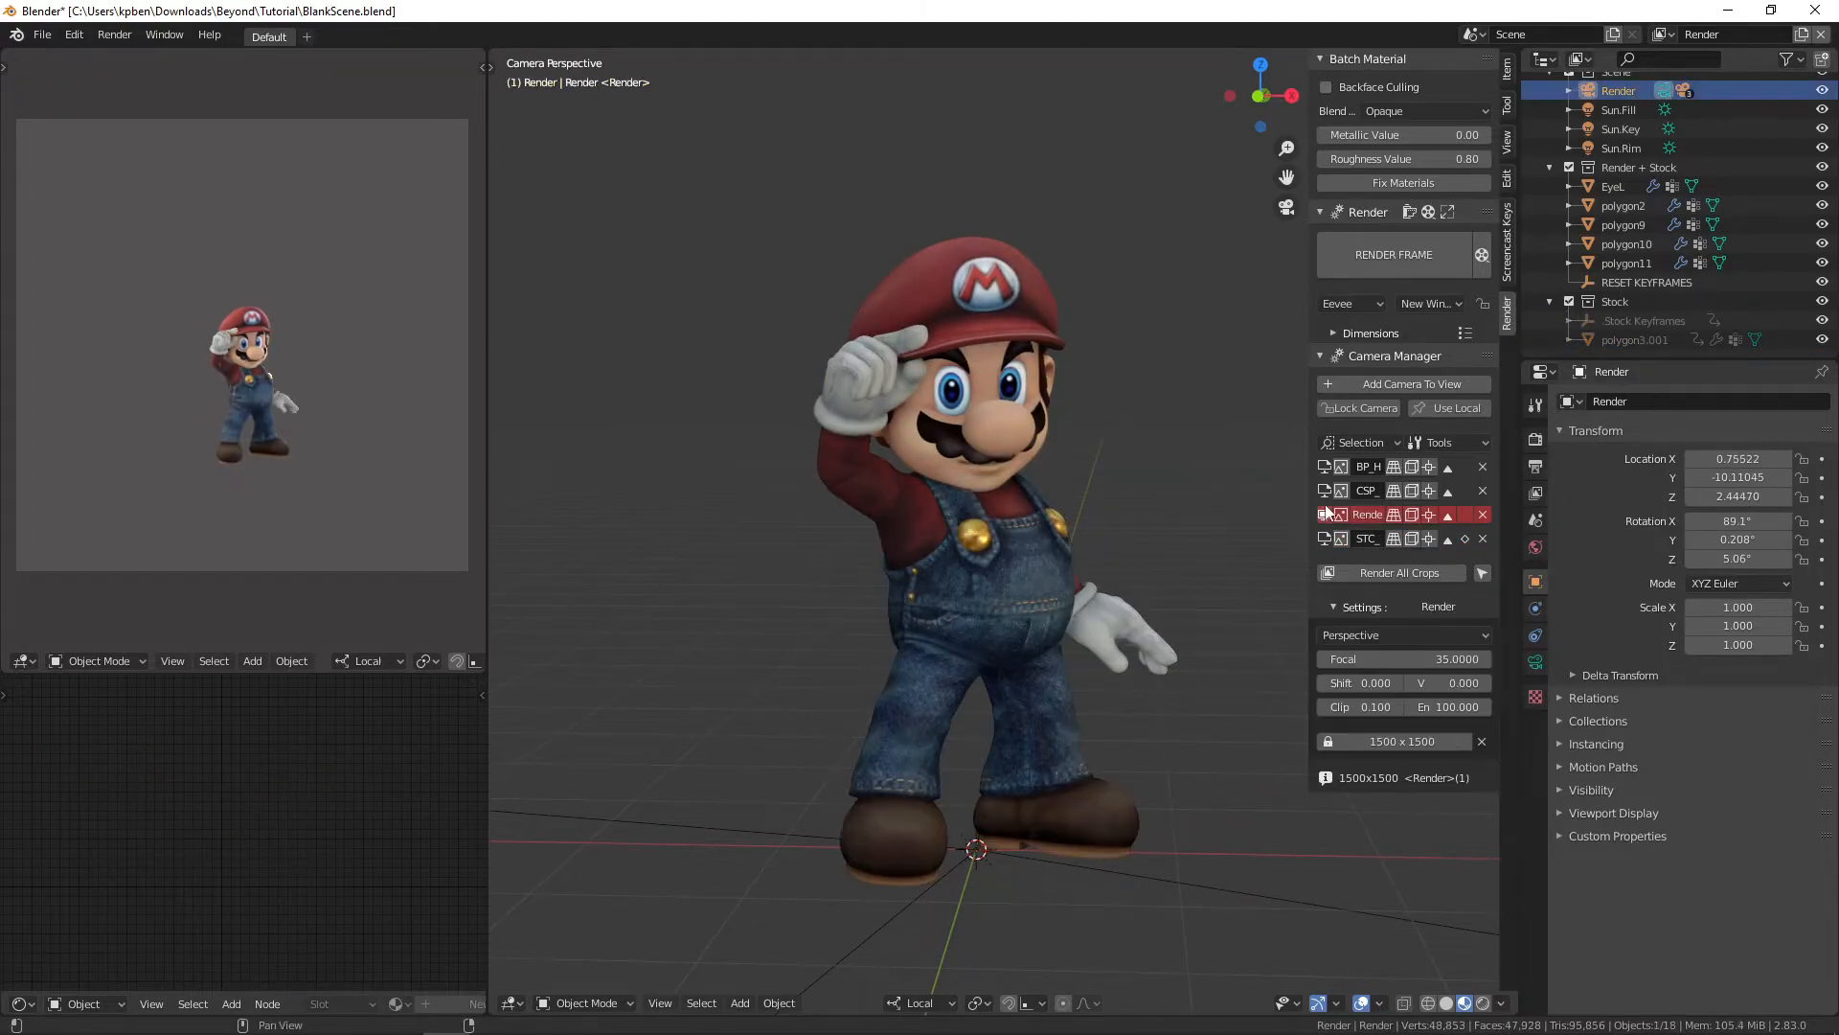
click(1326, 467)
click(1326, 491)
click(1324, 517)
click(1328, 538)
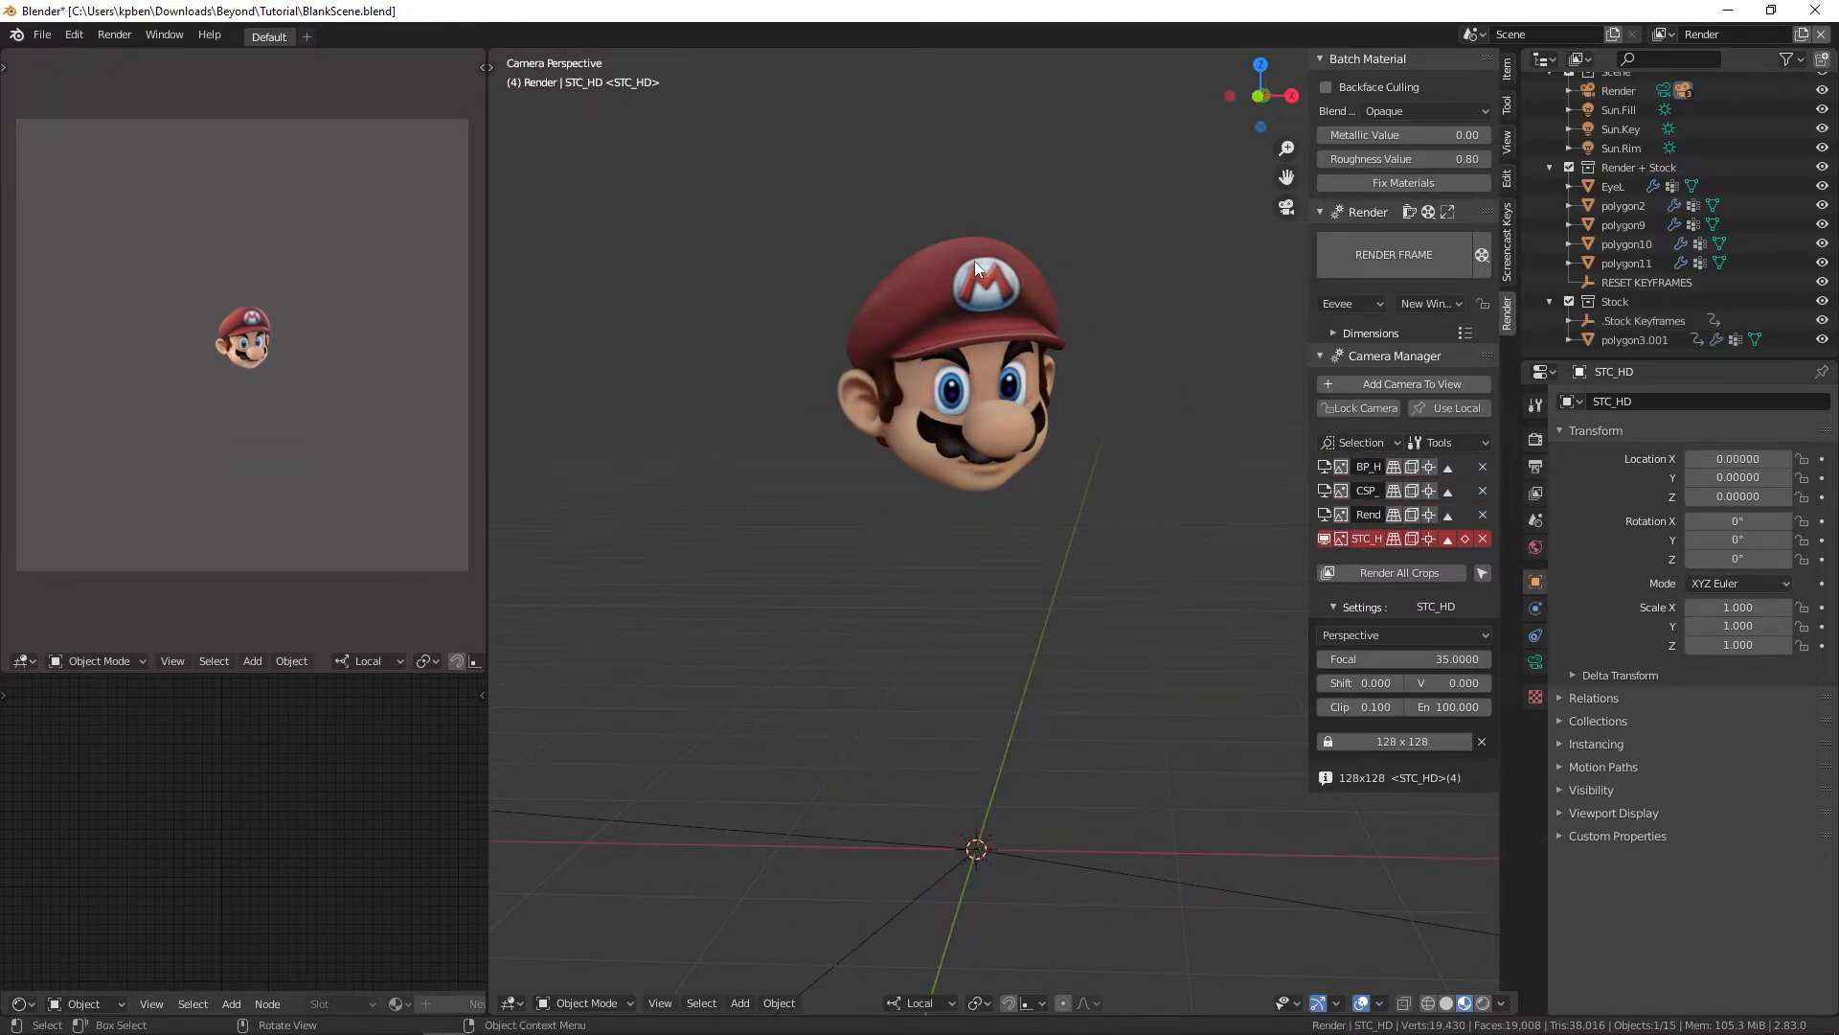
Step: Make the stock cap's FitMarioBodyA.002 material a single-user copy
click(1026, 341)
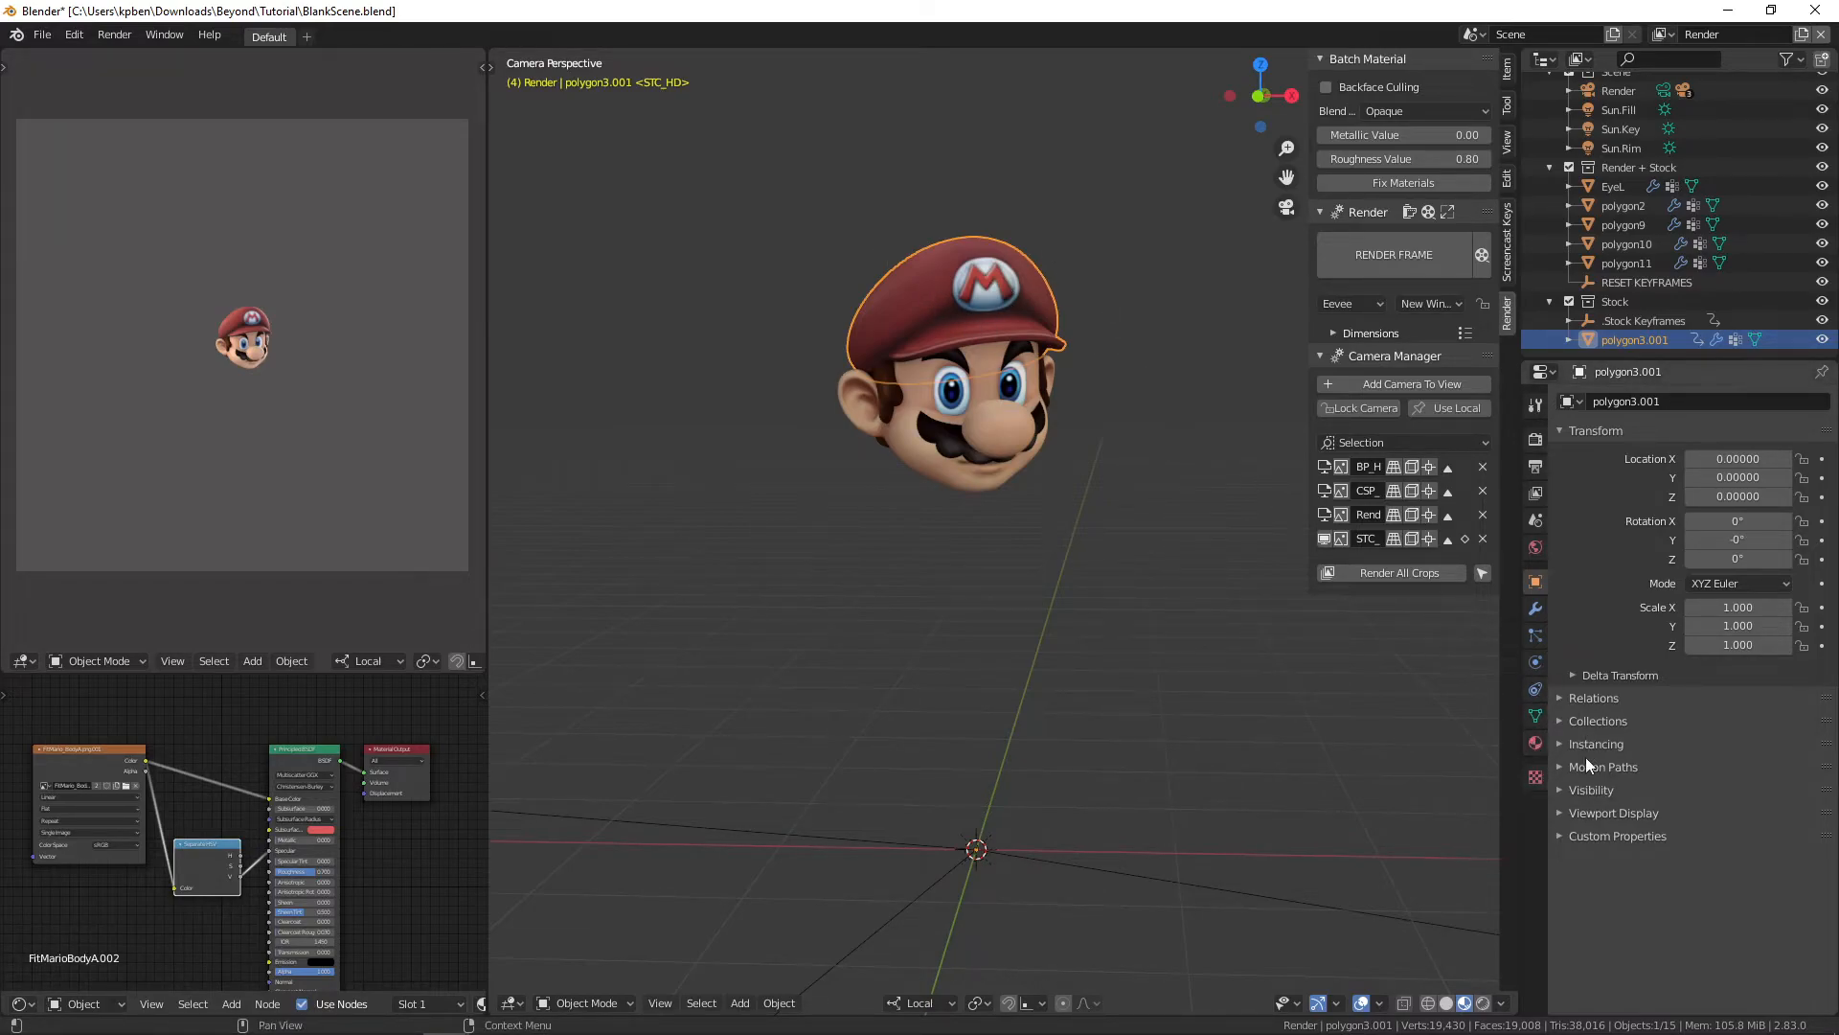
click(1533, 743)
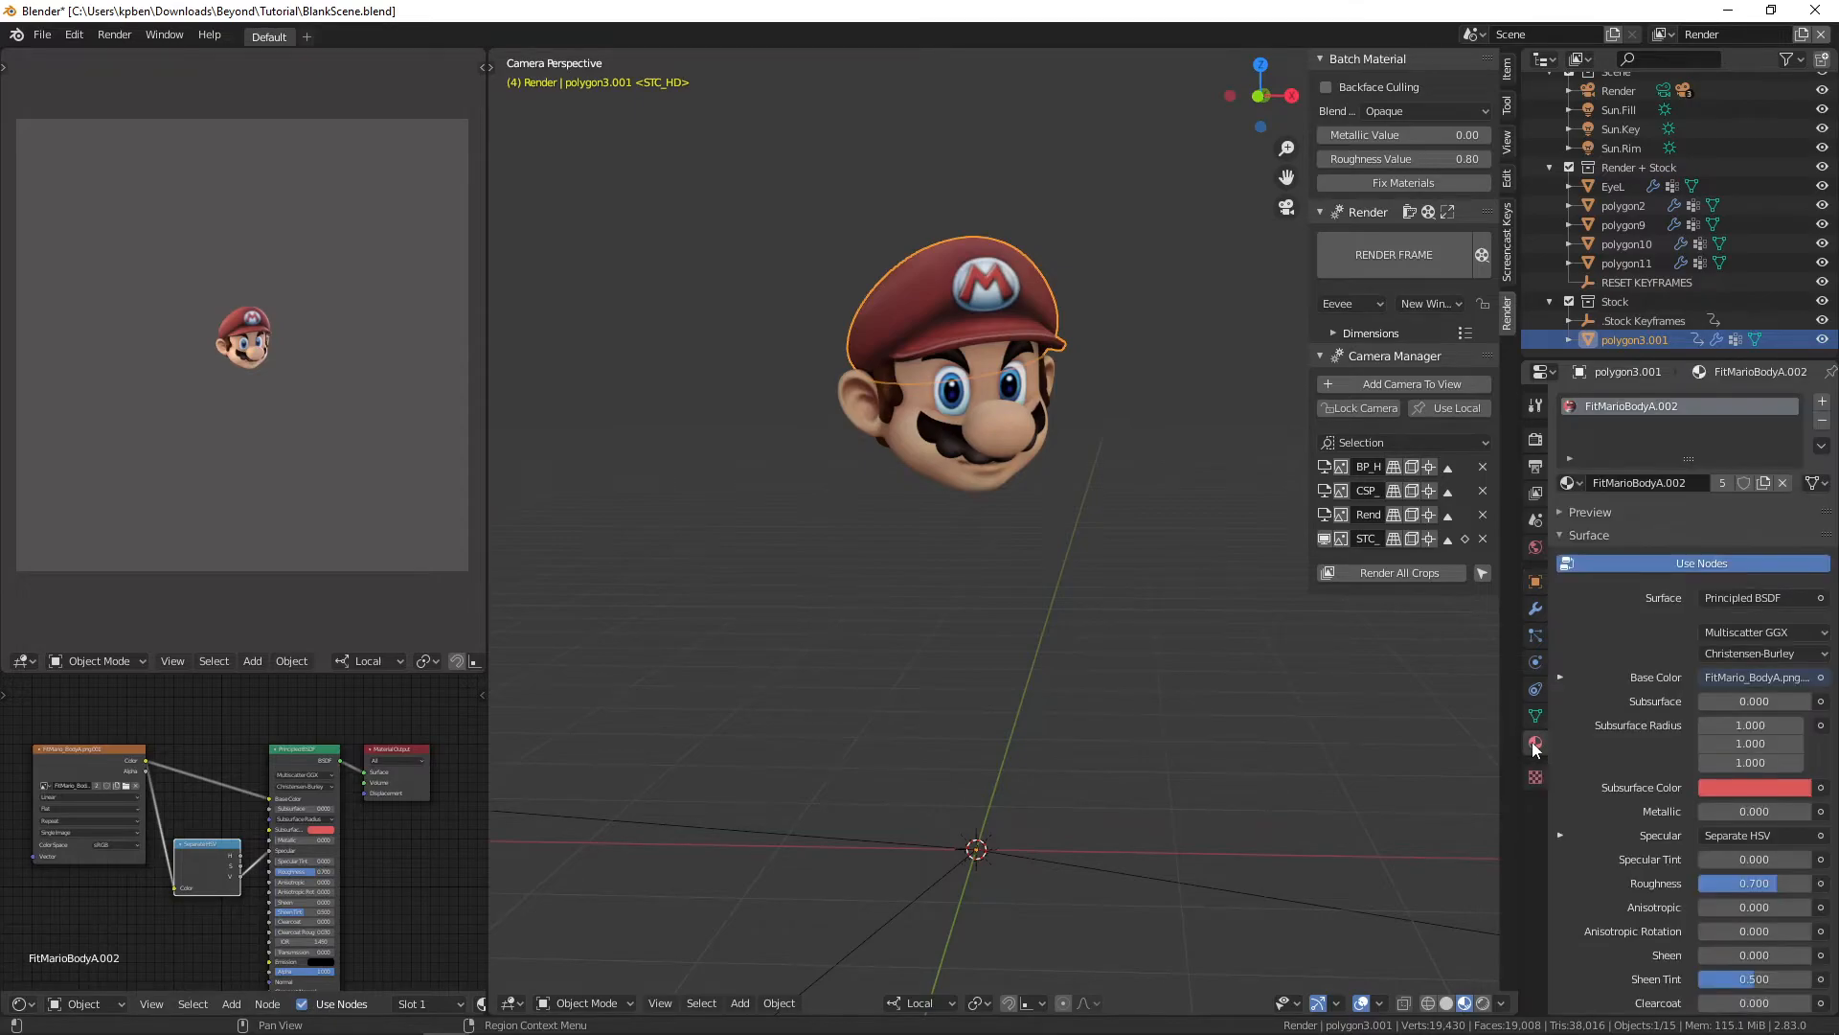
click(1723, 482)
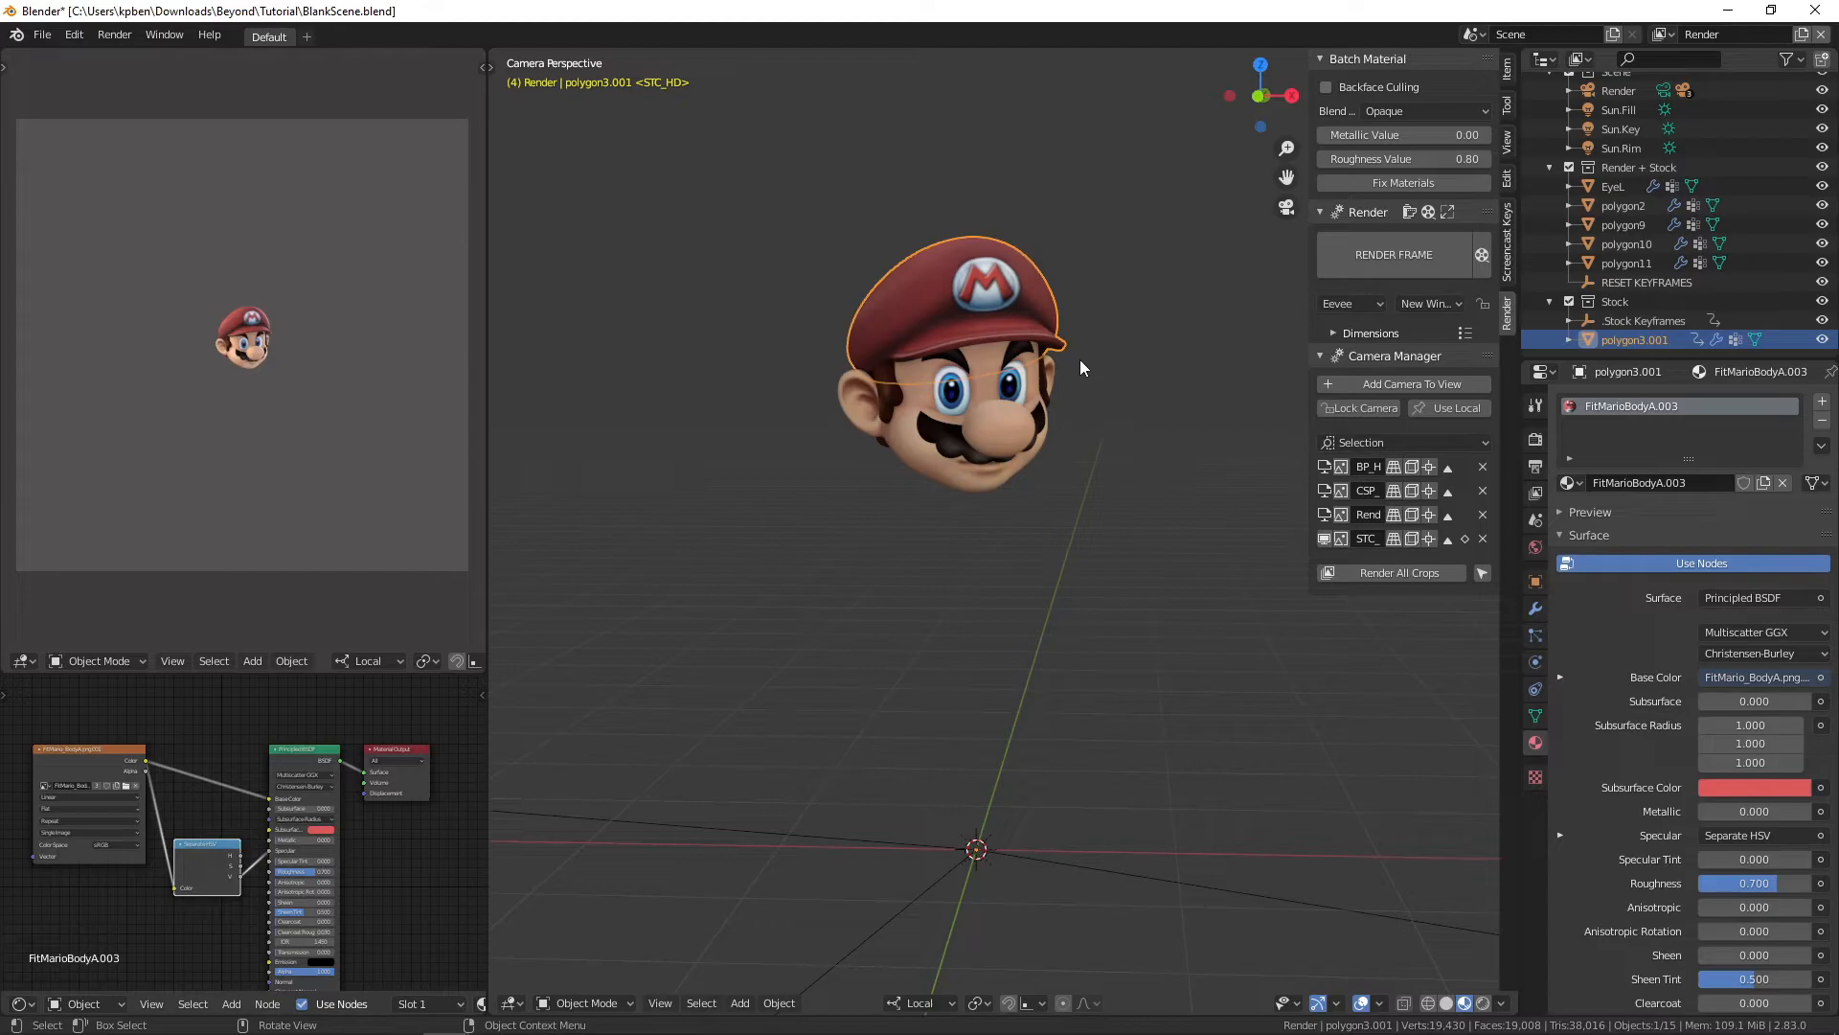
Step: Add a ColorRamp node between the image texture's color and the Principled BSDF's Base Color in the stock cap's material
scroll(362, 814, up, 4)
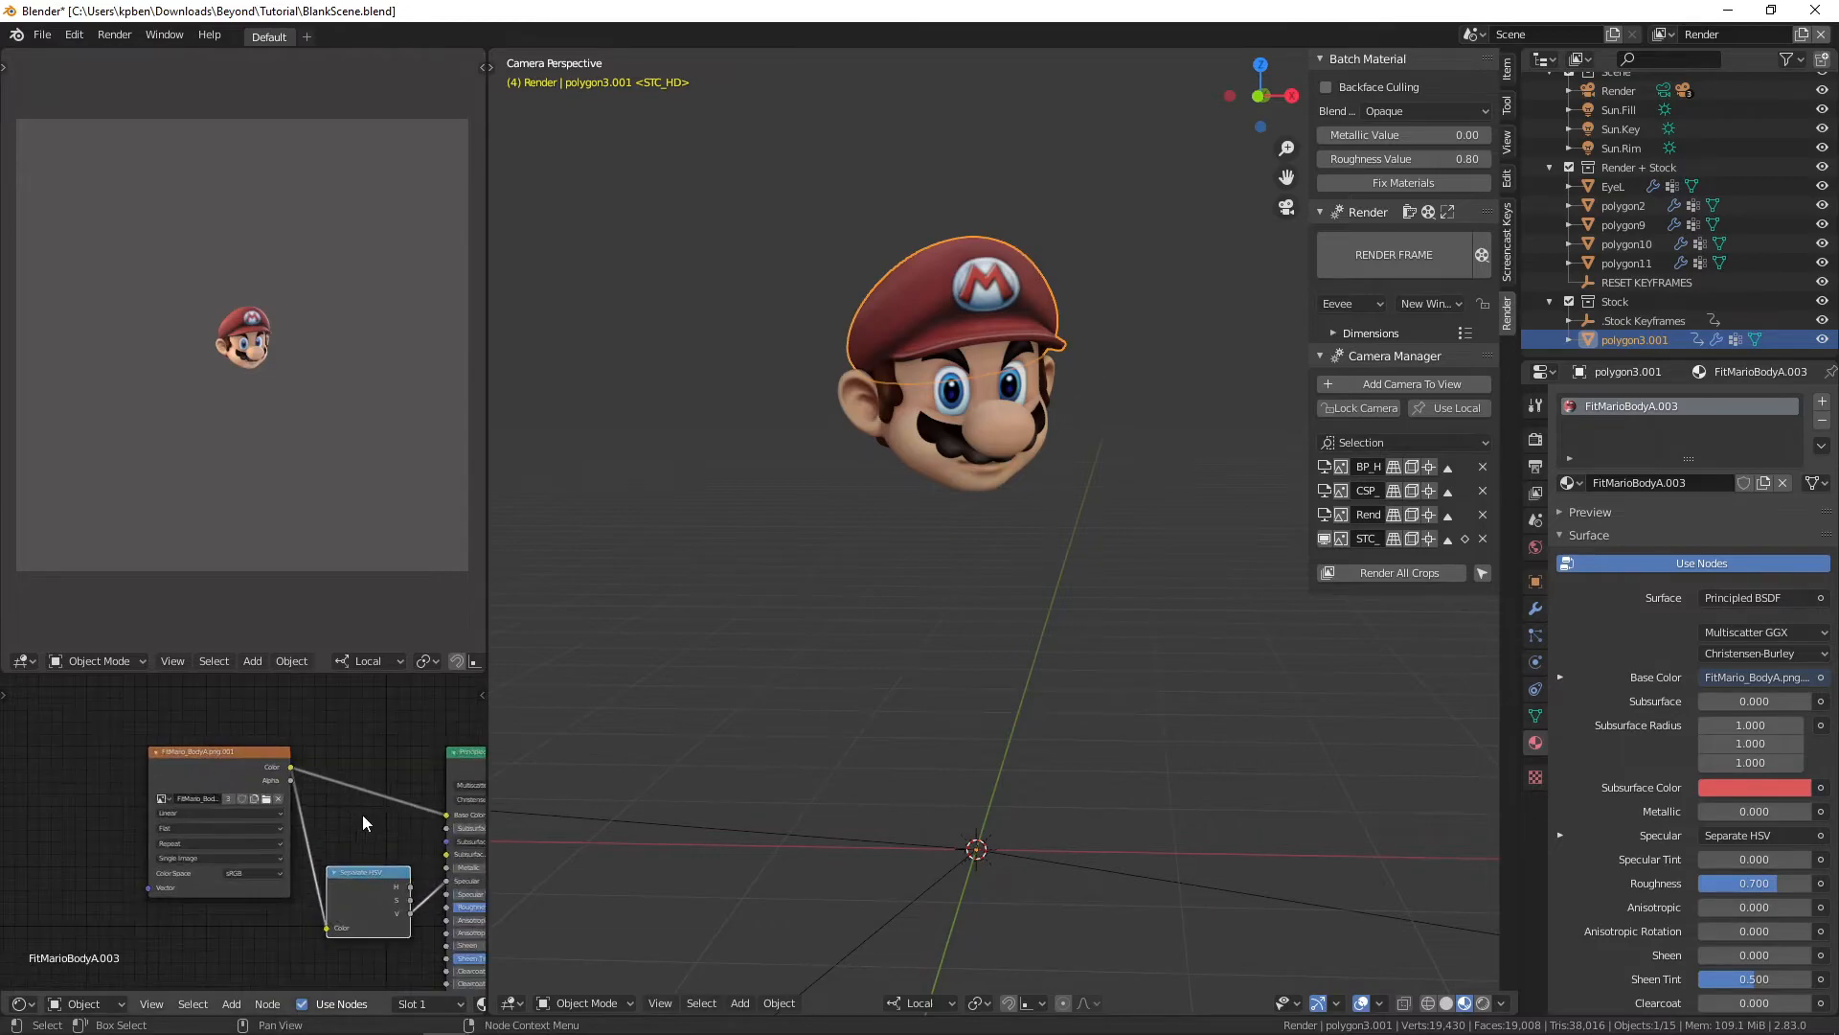
middle_drag(378, 816, 268, 825)
scroll(268, 825, down, 4)
drag(145, 770, 403, 794)
scroll(403, 794, down, 3)
key(shift+a)
click(210, 717)
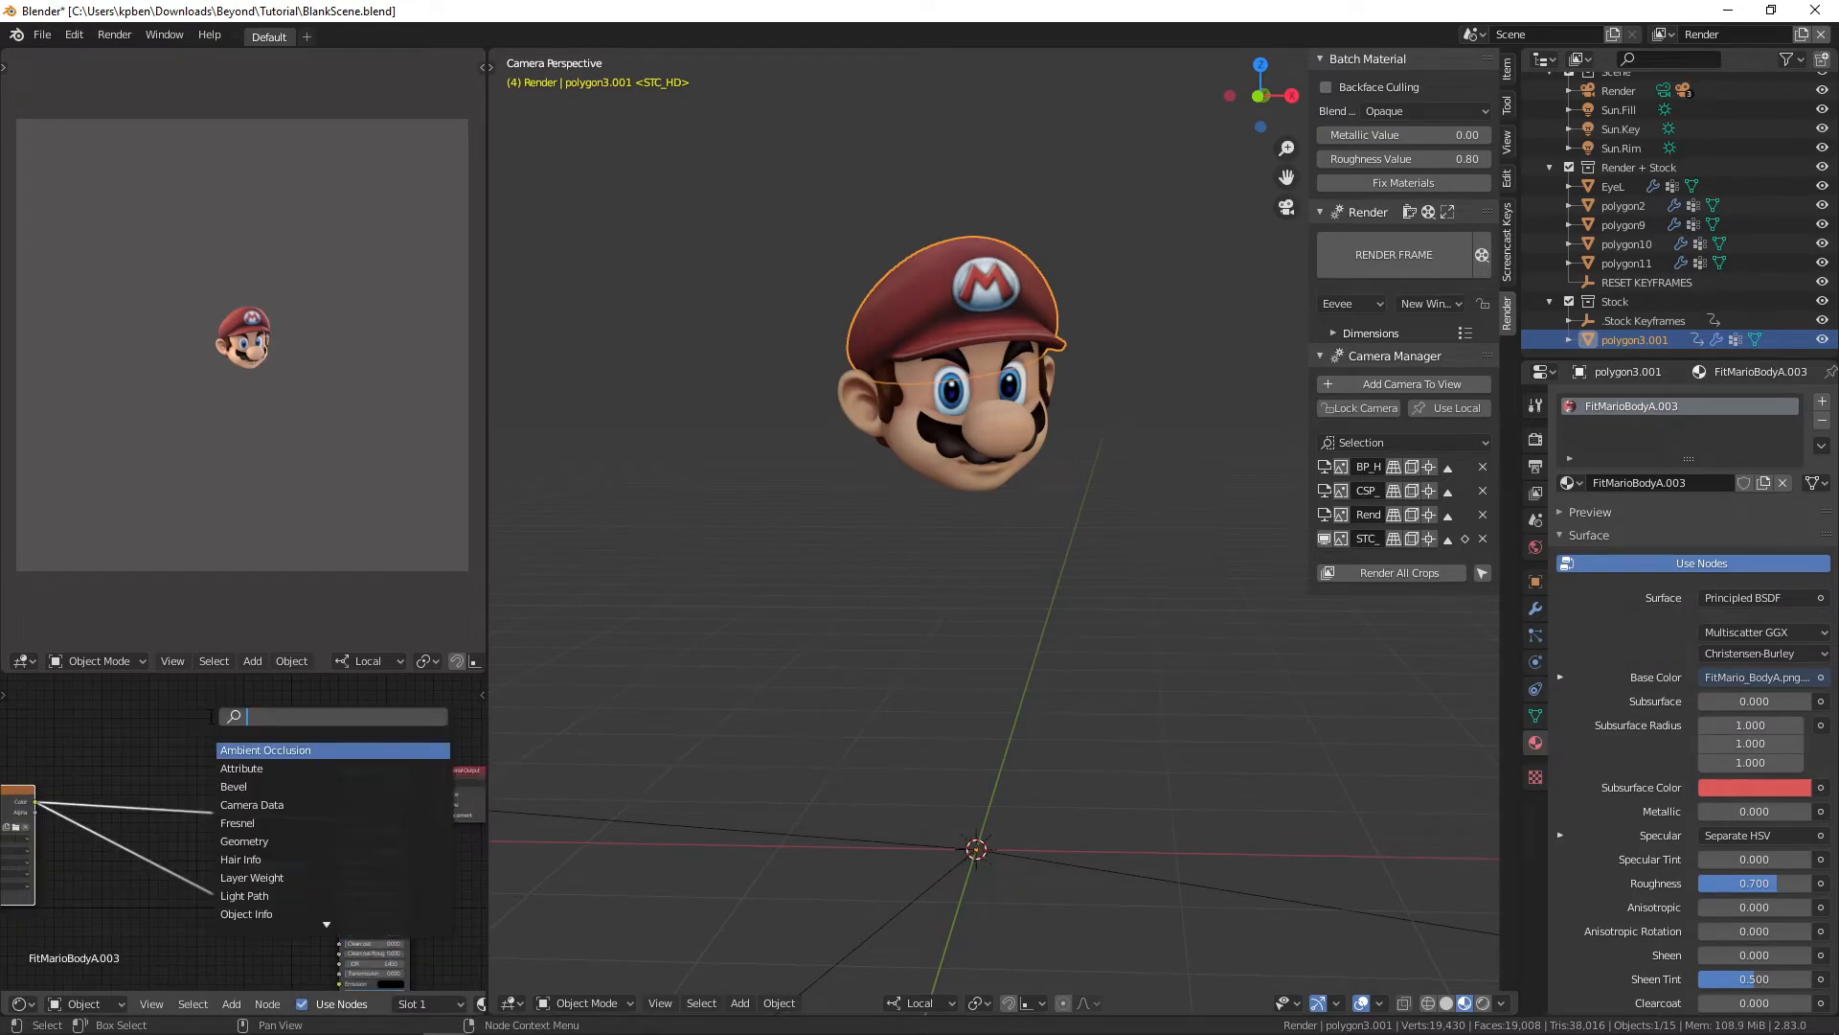
text(color)
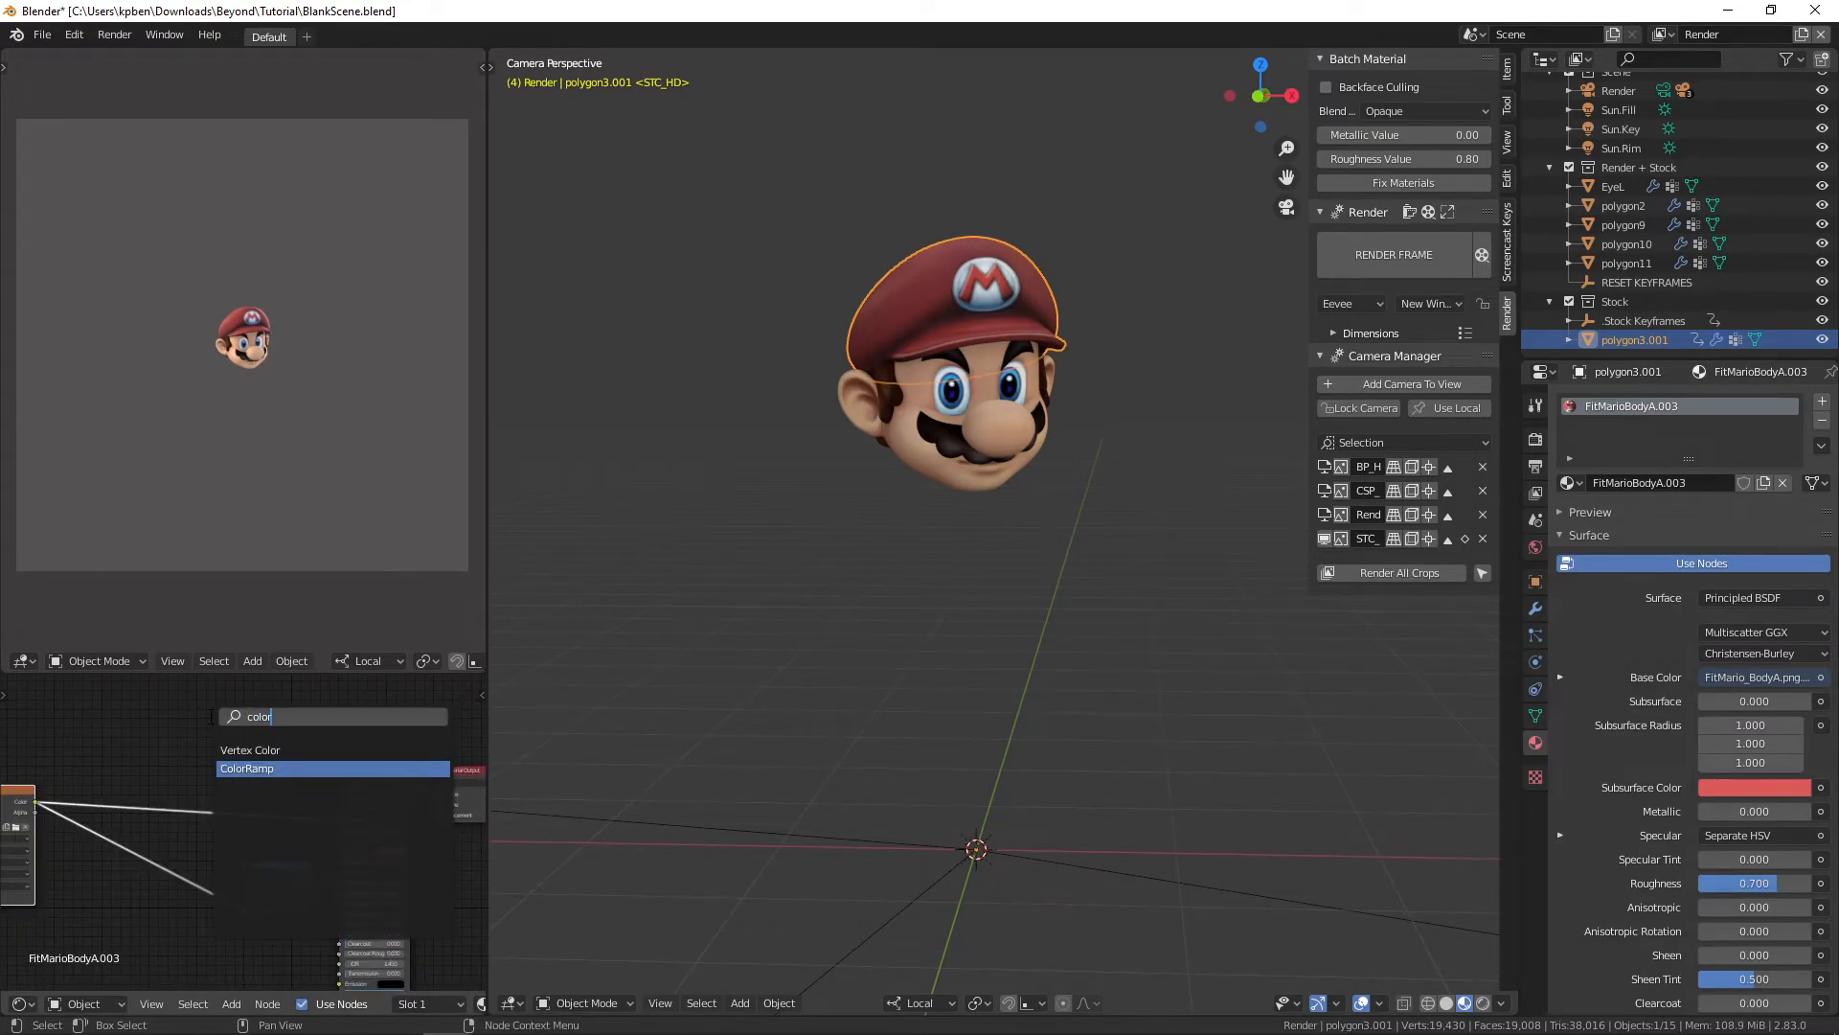
click(247, 768)
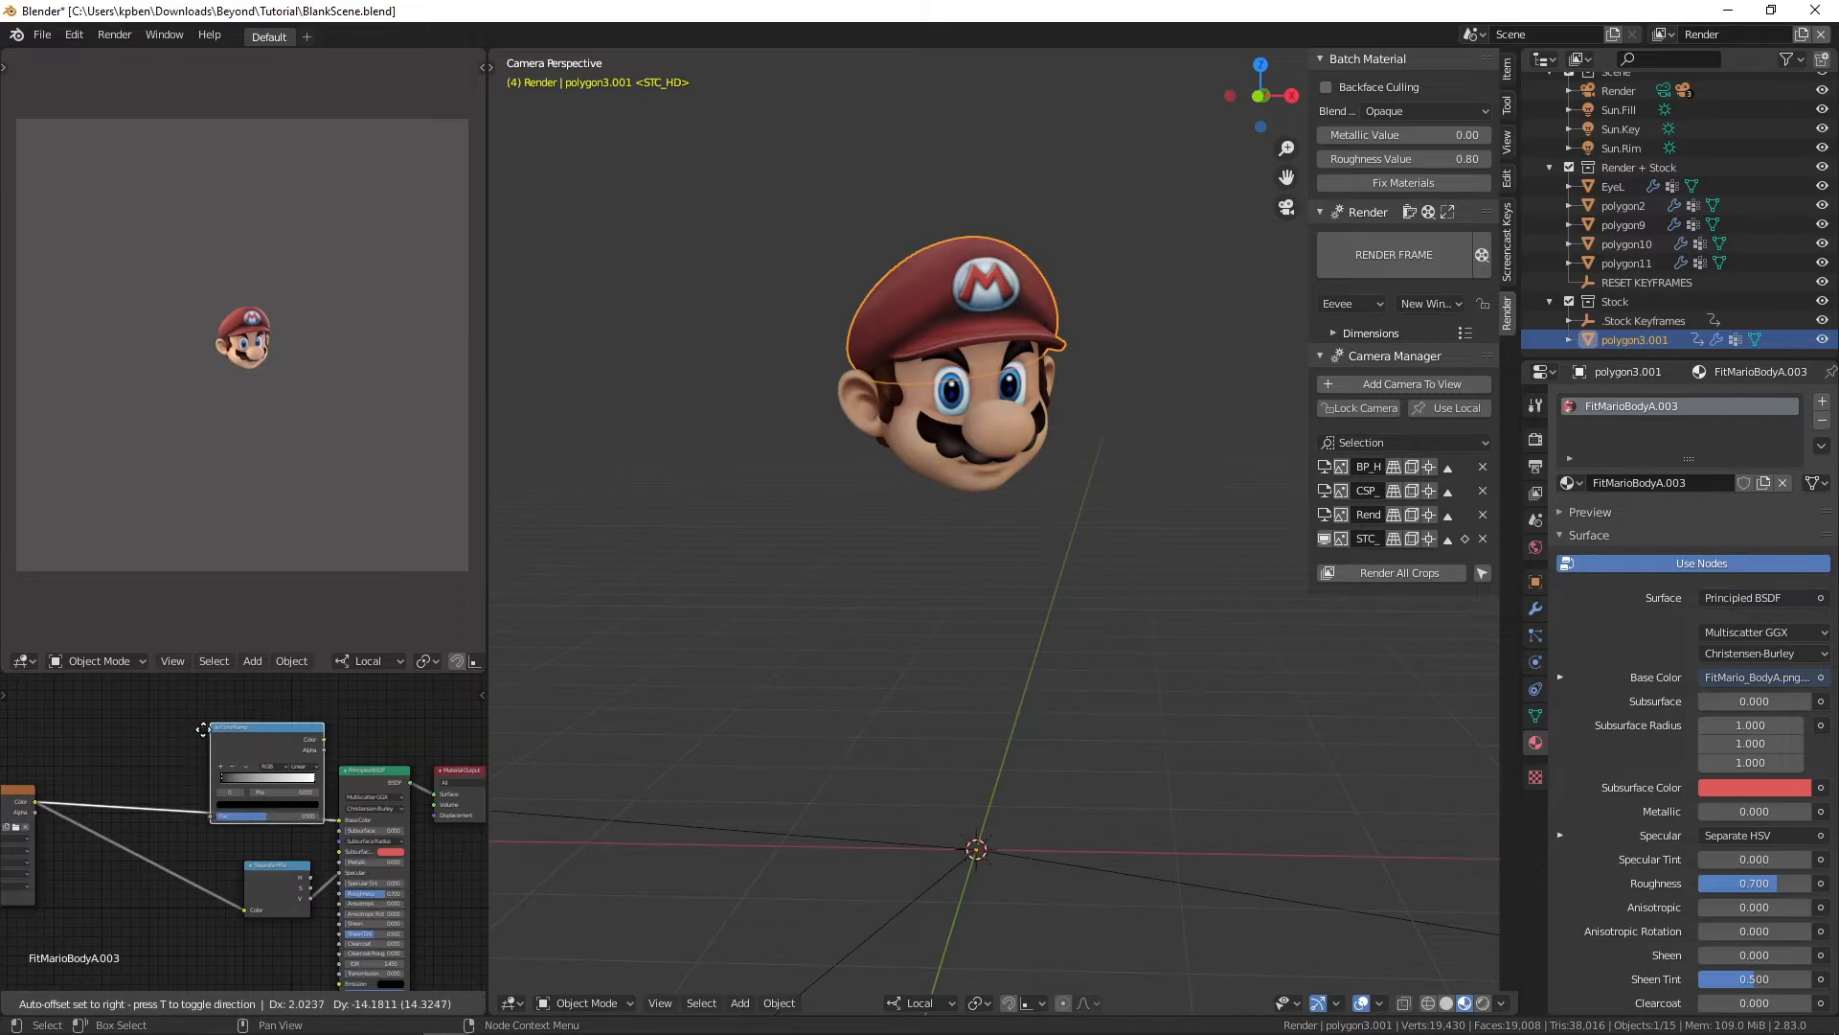
click(168, 735)
mouse_move(129, 732)
middle_down()
mouse_move(273, 753)
mouse_move(288, 772)
mouse_move(311, 718)
middle_up()
click(278, 767)
Step: Browse the image files available for the stock cap's FitMario_BodyA.png texture node, leaving the current image in place
scroll(303, 774, up, 5)
middle_drag(327, 802, 334, 868)
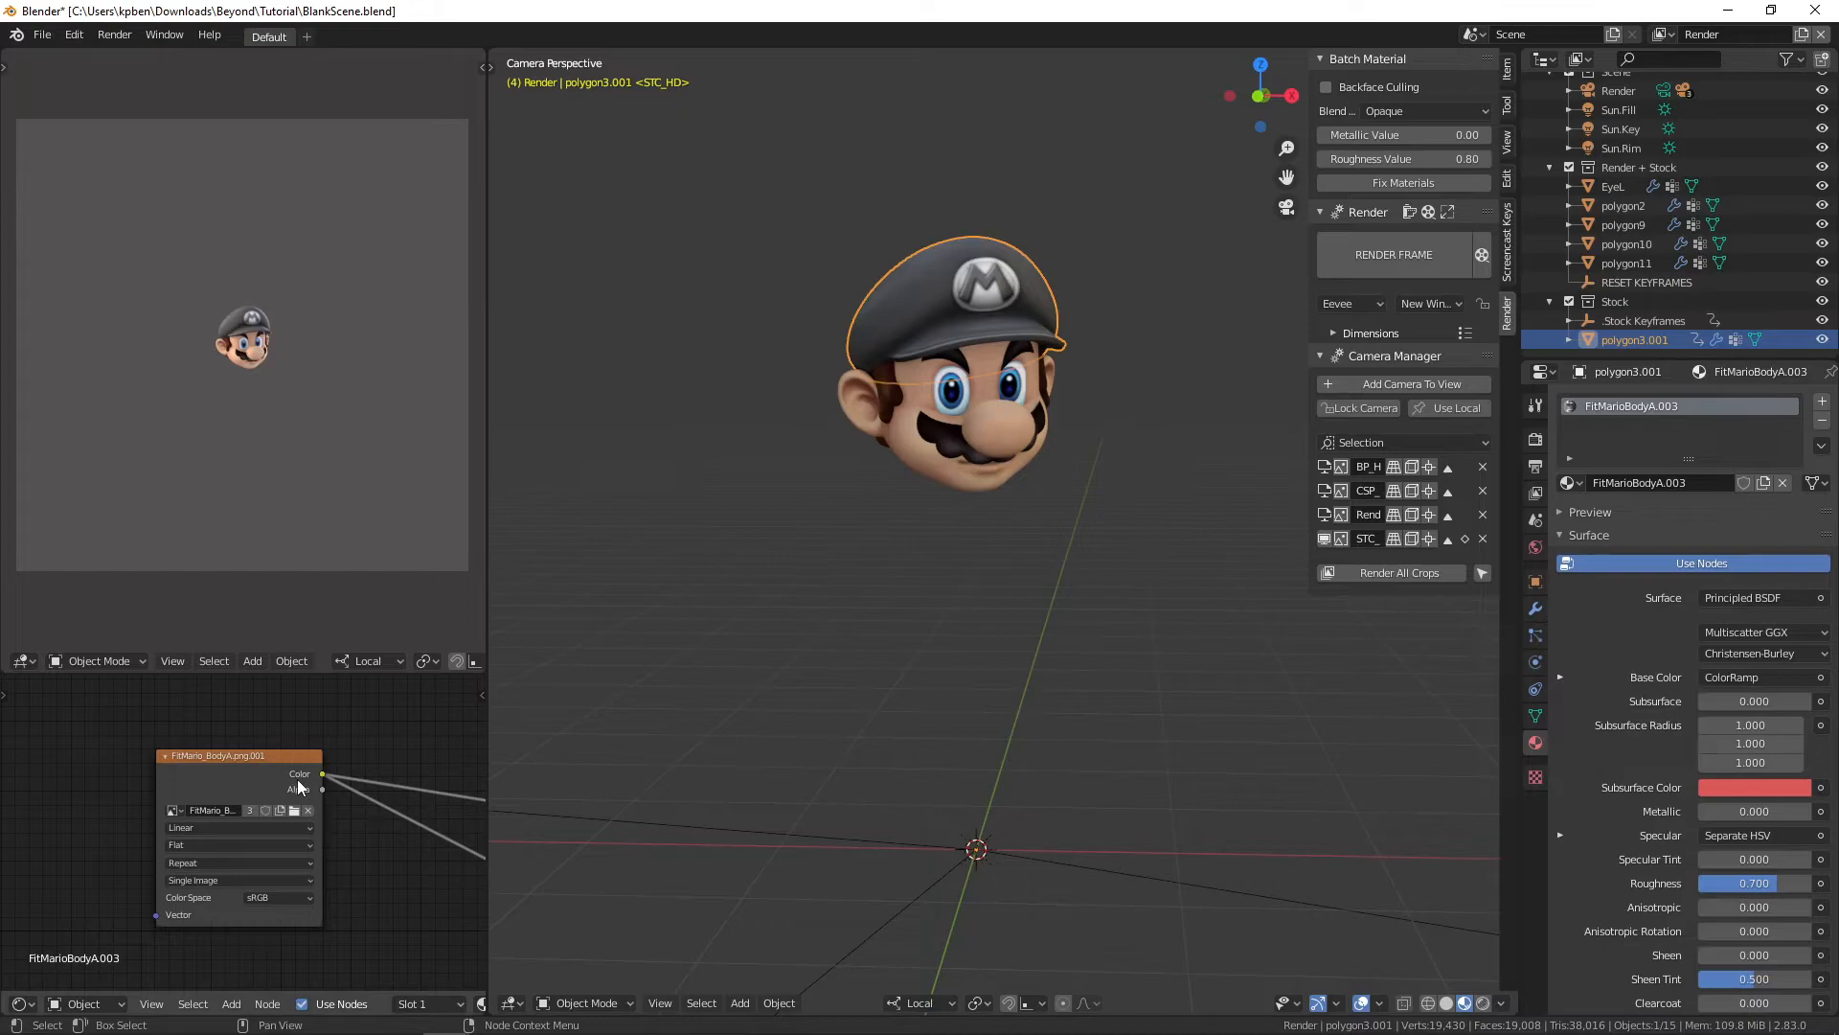
click(294, 809)
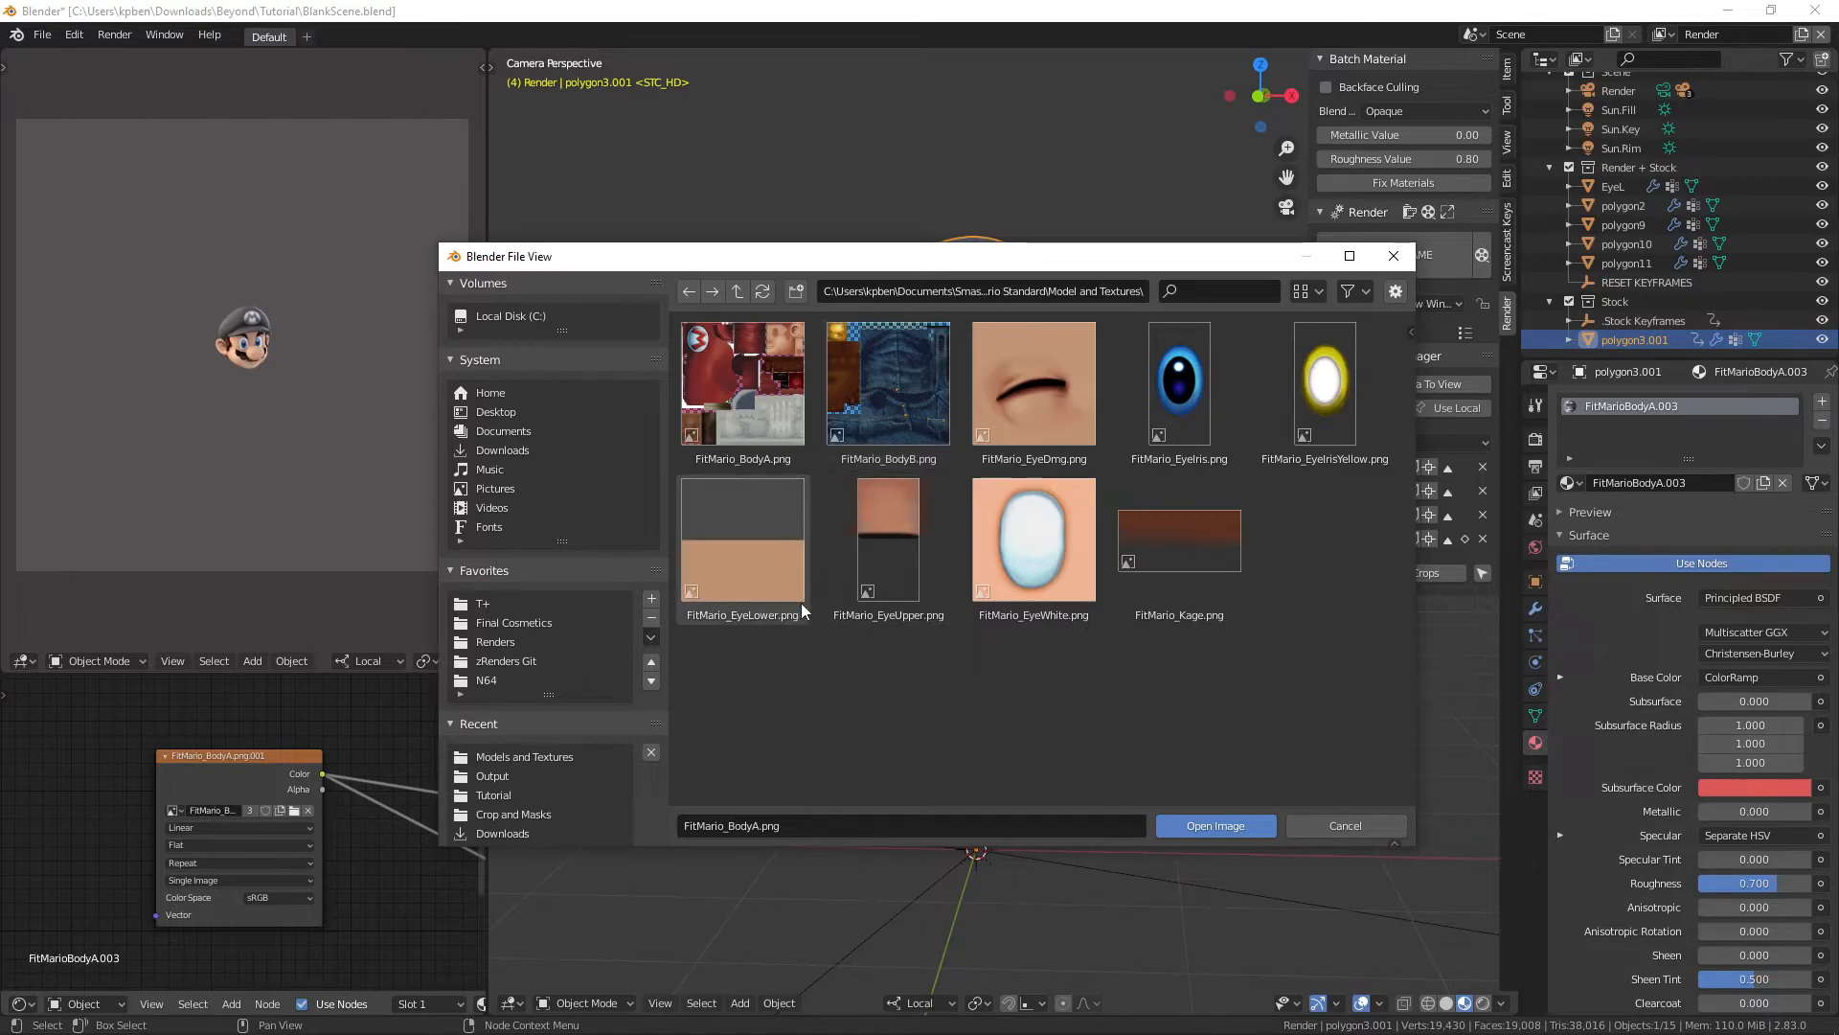
click(1335, 830)
middle_drag(316, 740, 153, 766)
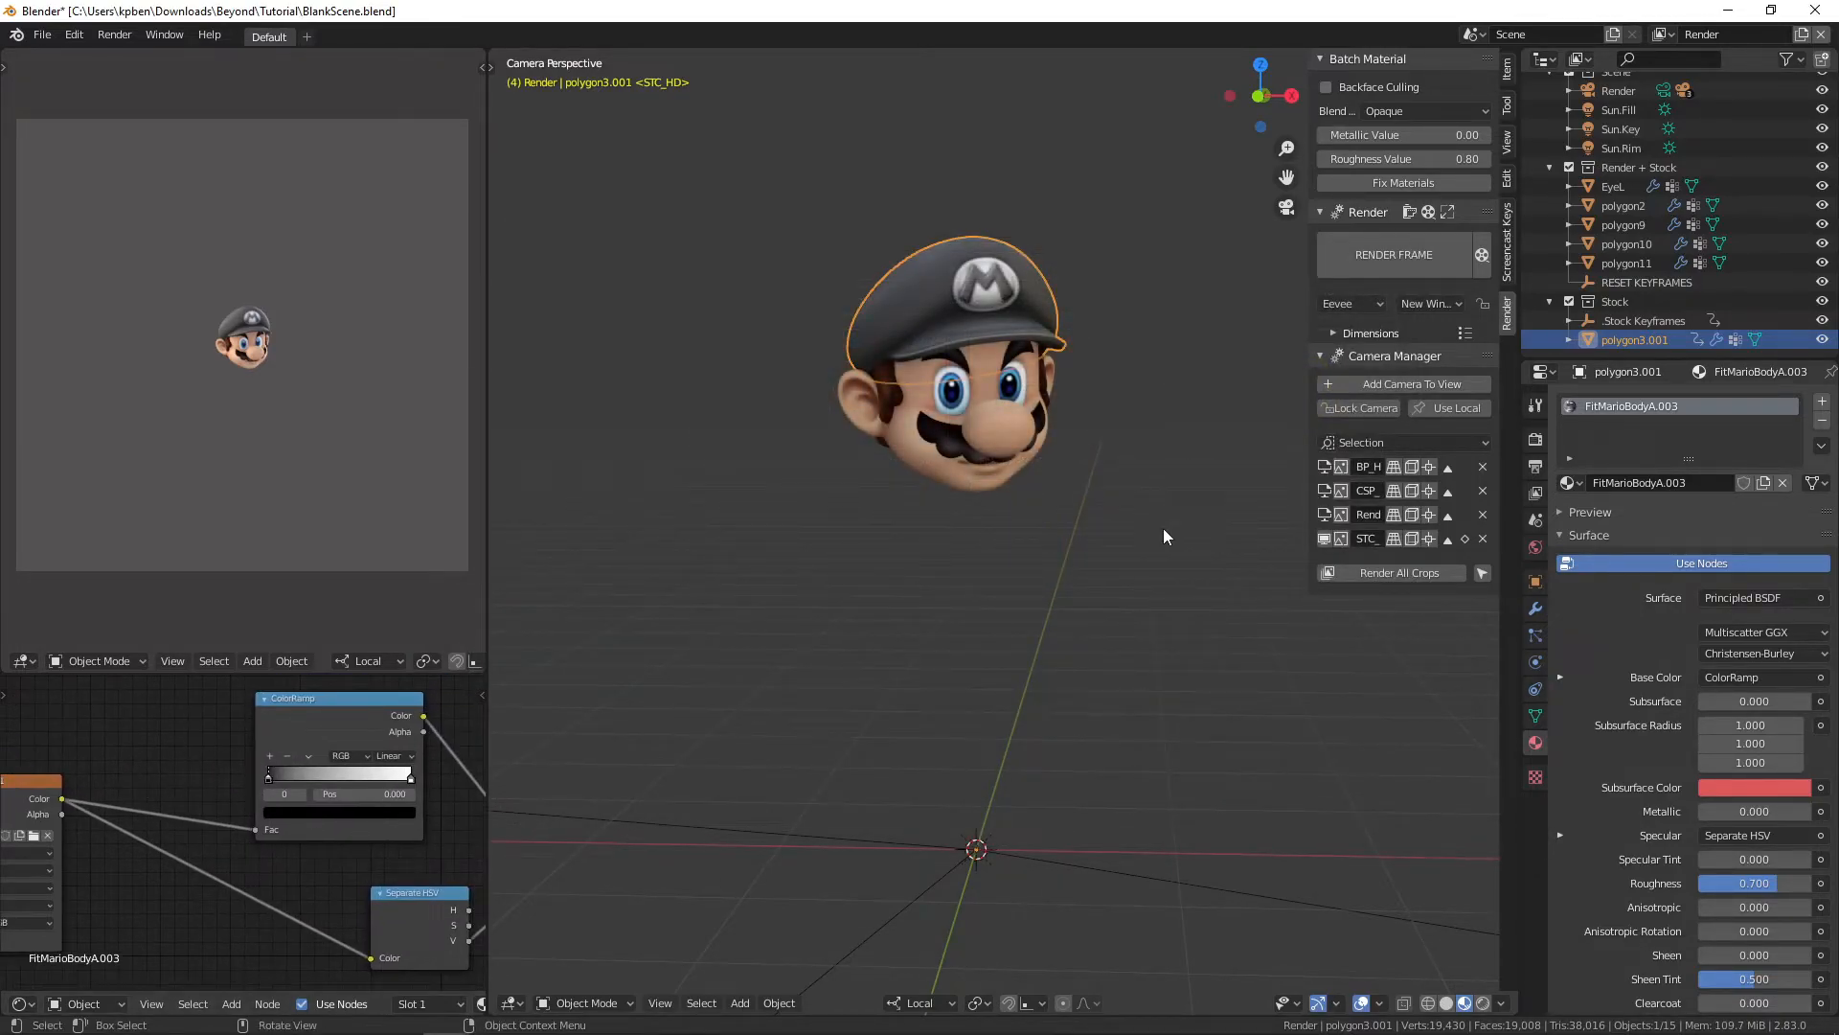
Step: Cycle through the Render, STC_HD, CSP_HD and BP_HD cameras to compare their visibility and framing, ending on BP_HD
click(1243, 516)
click(1324, 514)
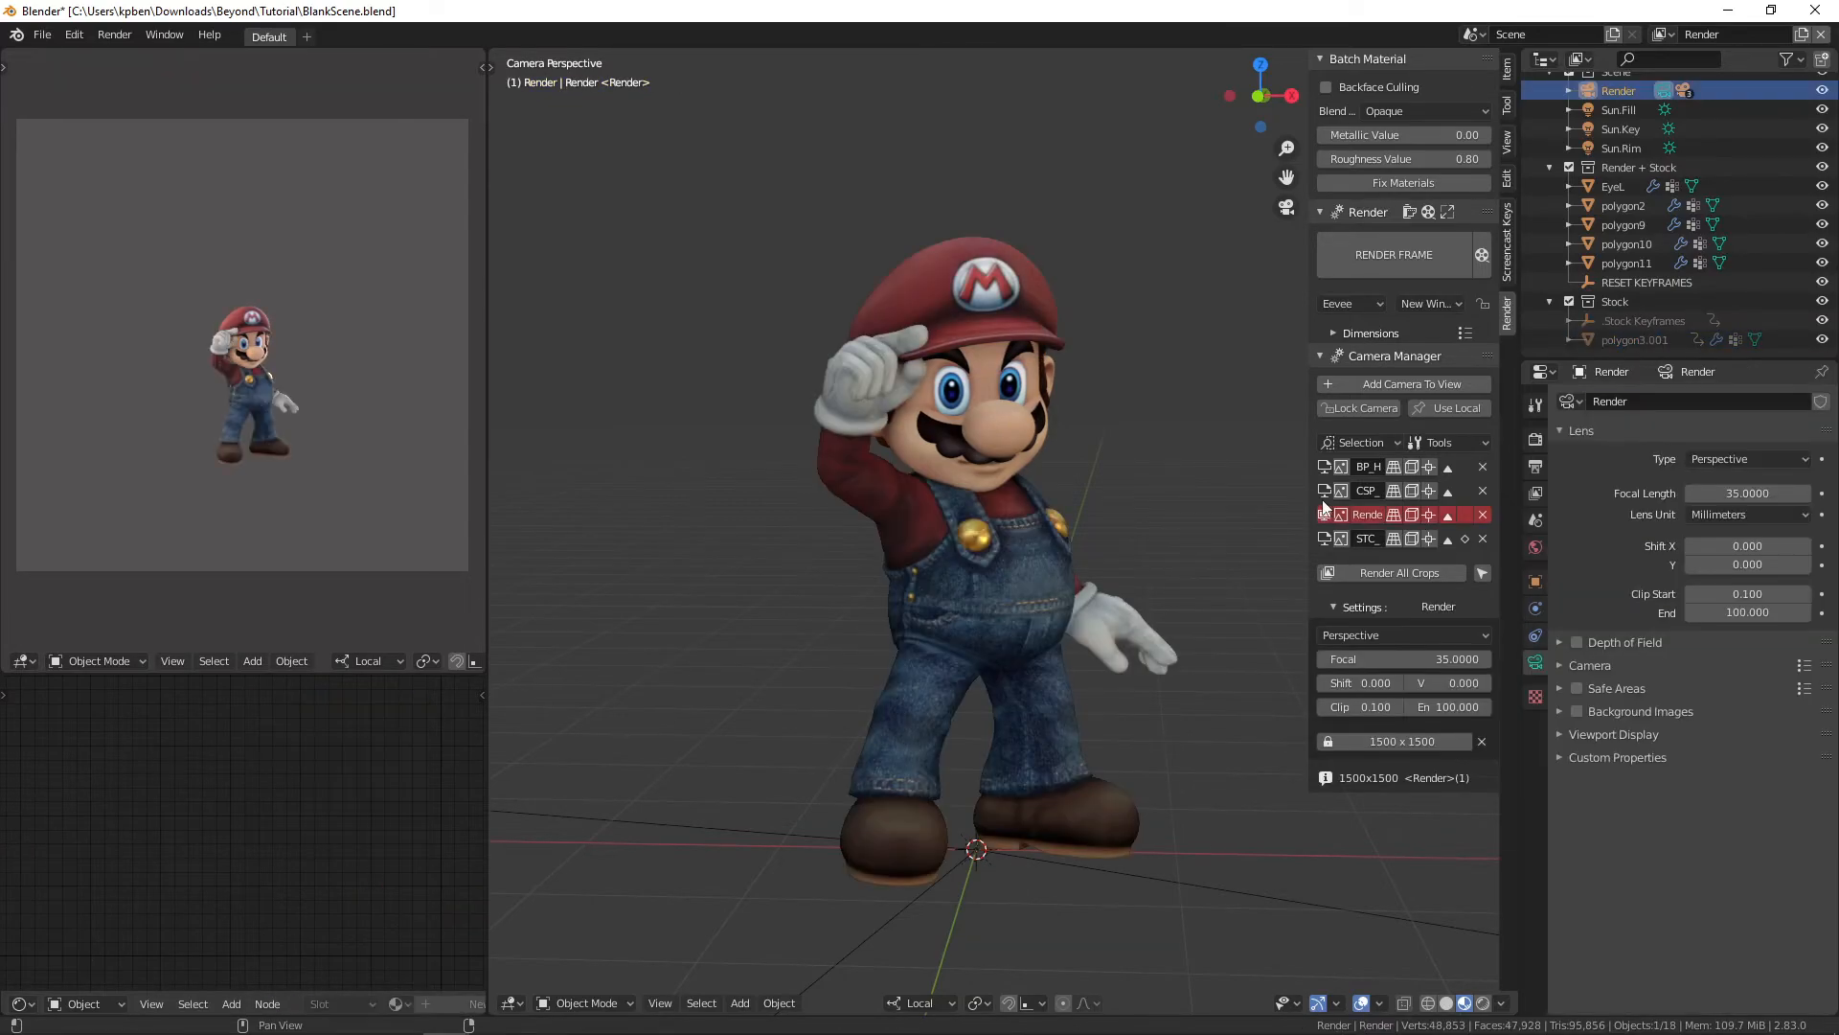
click(1325, 536)
click(1325, 515)
click(1325, 466)
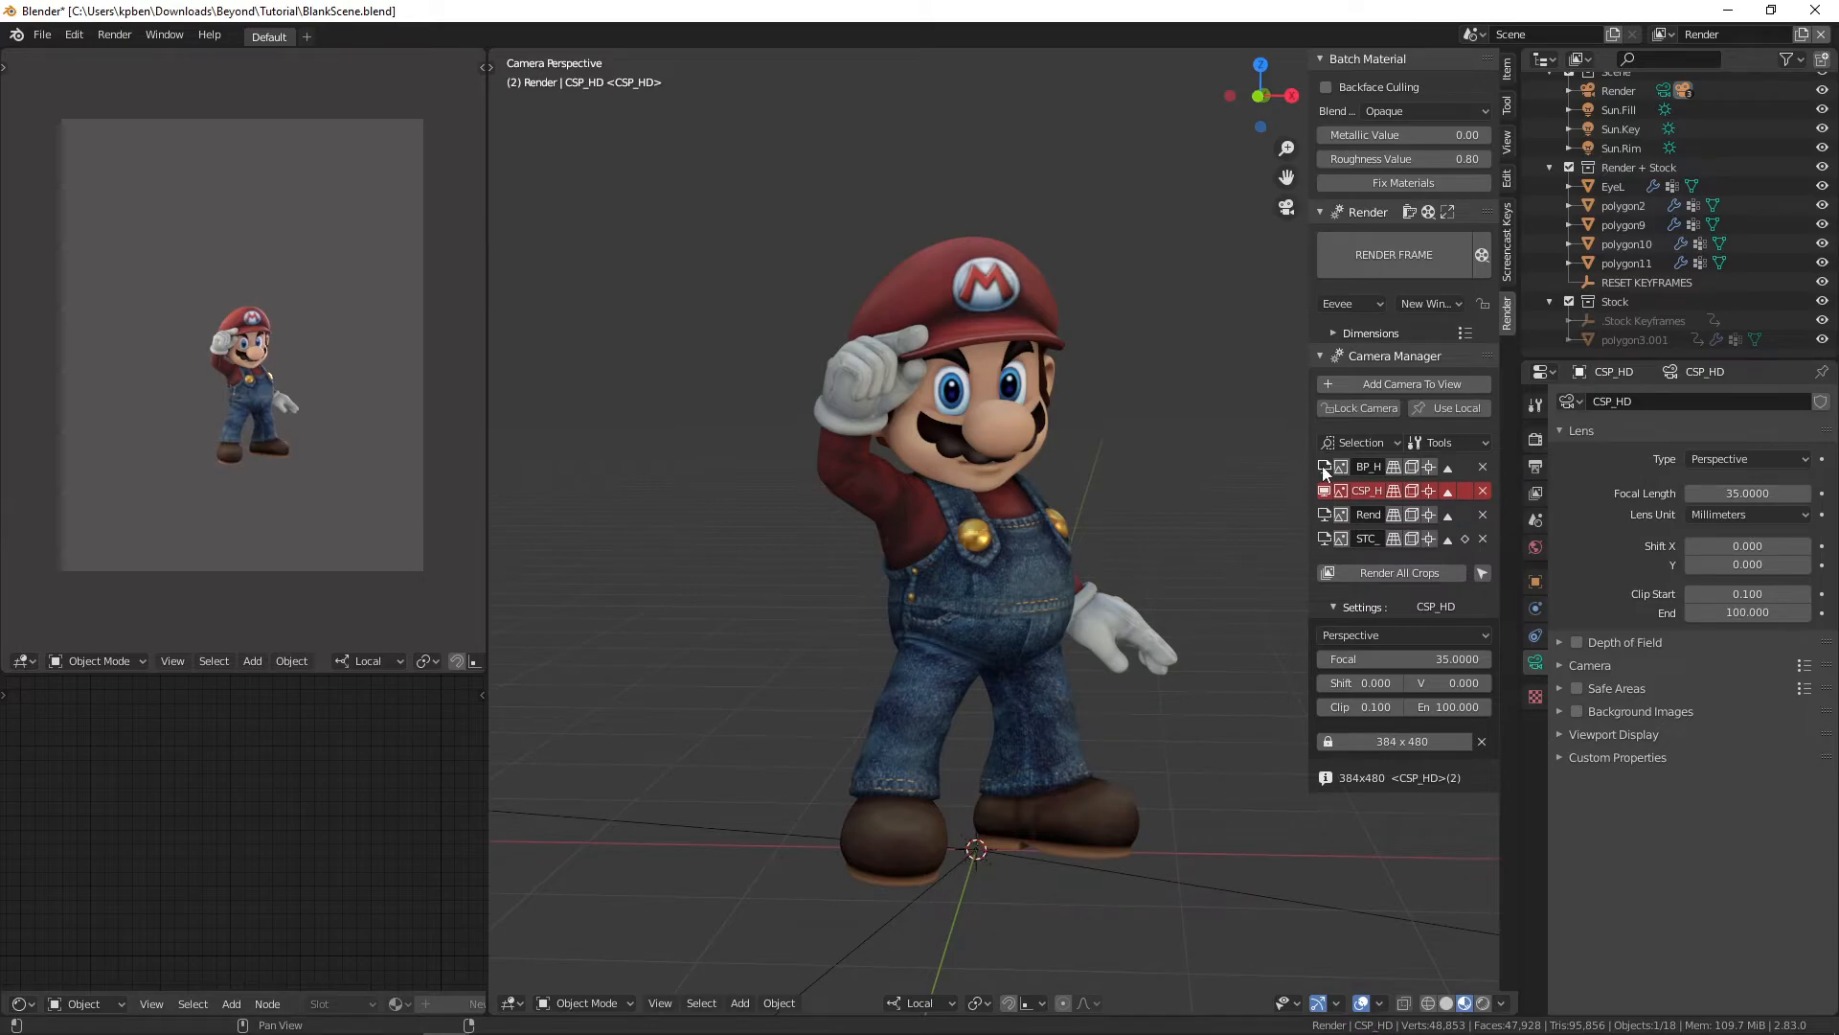
shift+middle_drag(1124, 452, 1101, 525)
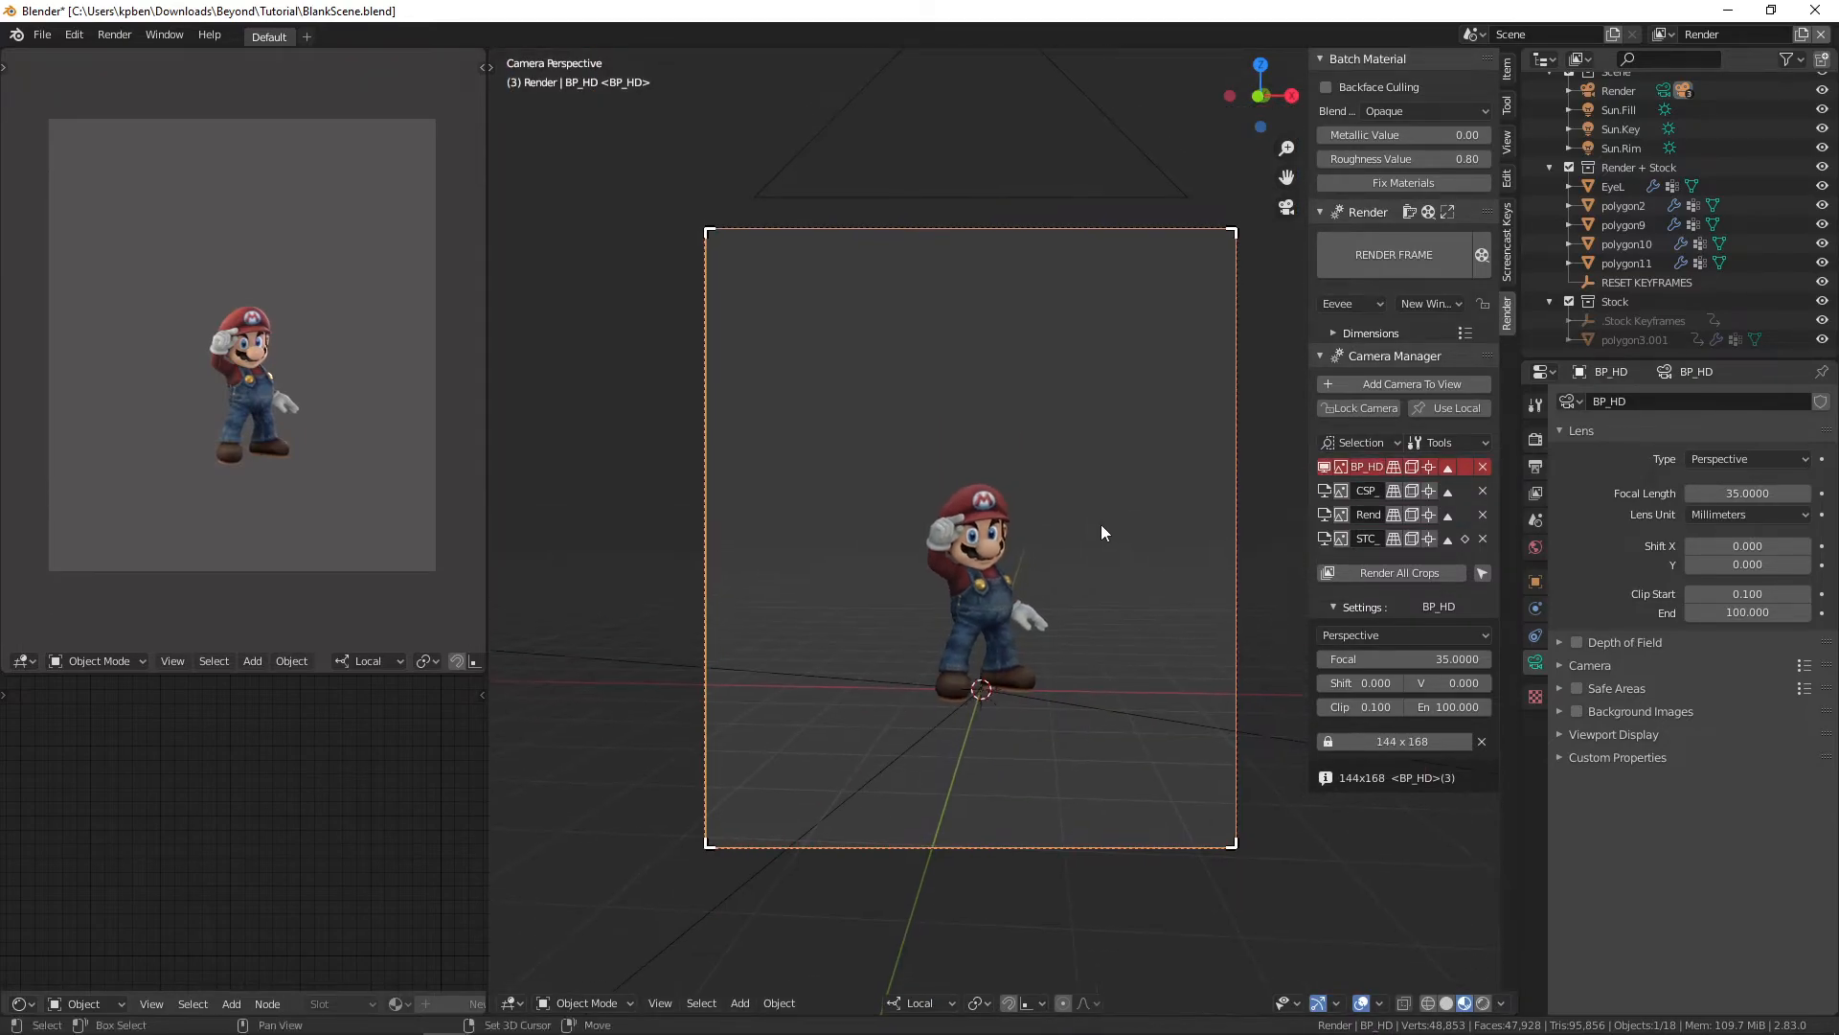
scroll(1099, 525, up, 2)
scroll(1100, 526, down, 1)
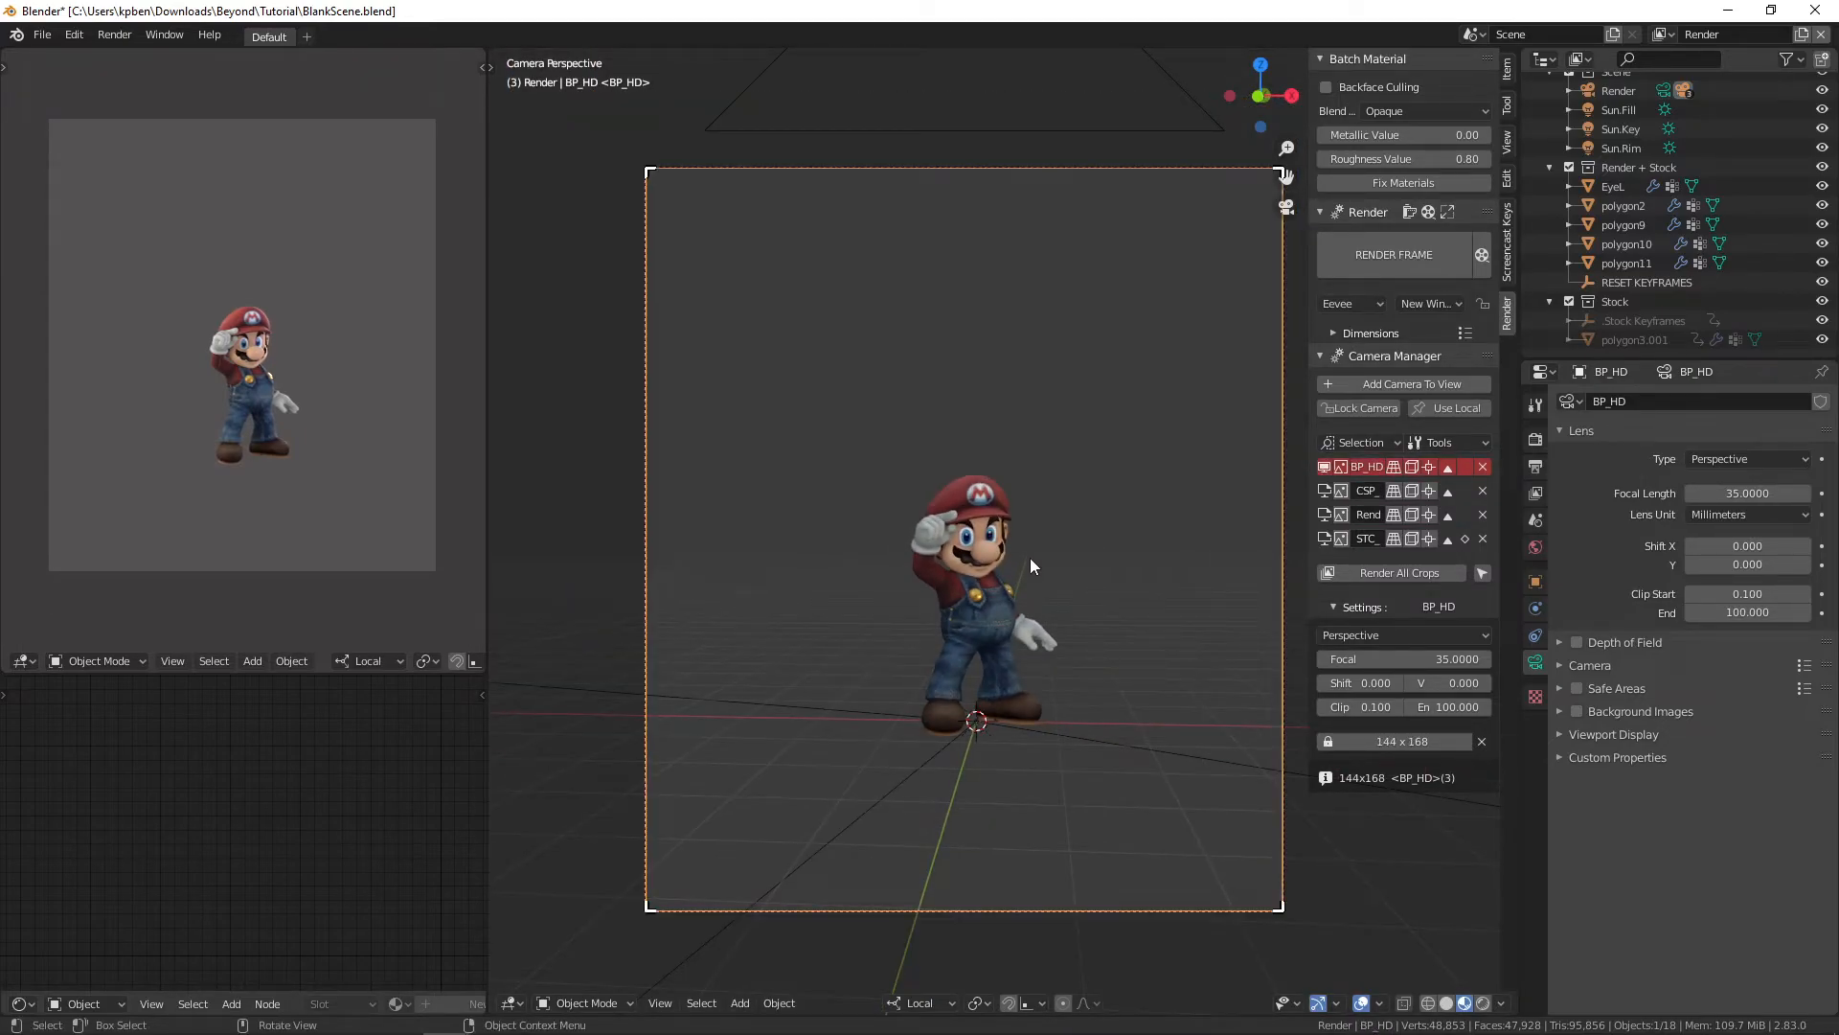
Step: Activate the Render camera, remove its saved custom resolution, and set the scene's render dimensions to 1500 × 1500 px
click(1324, 514)
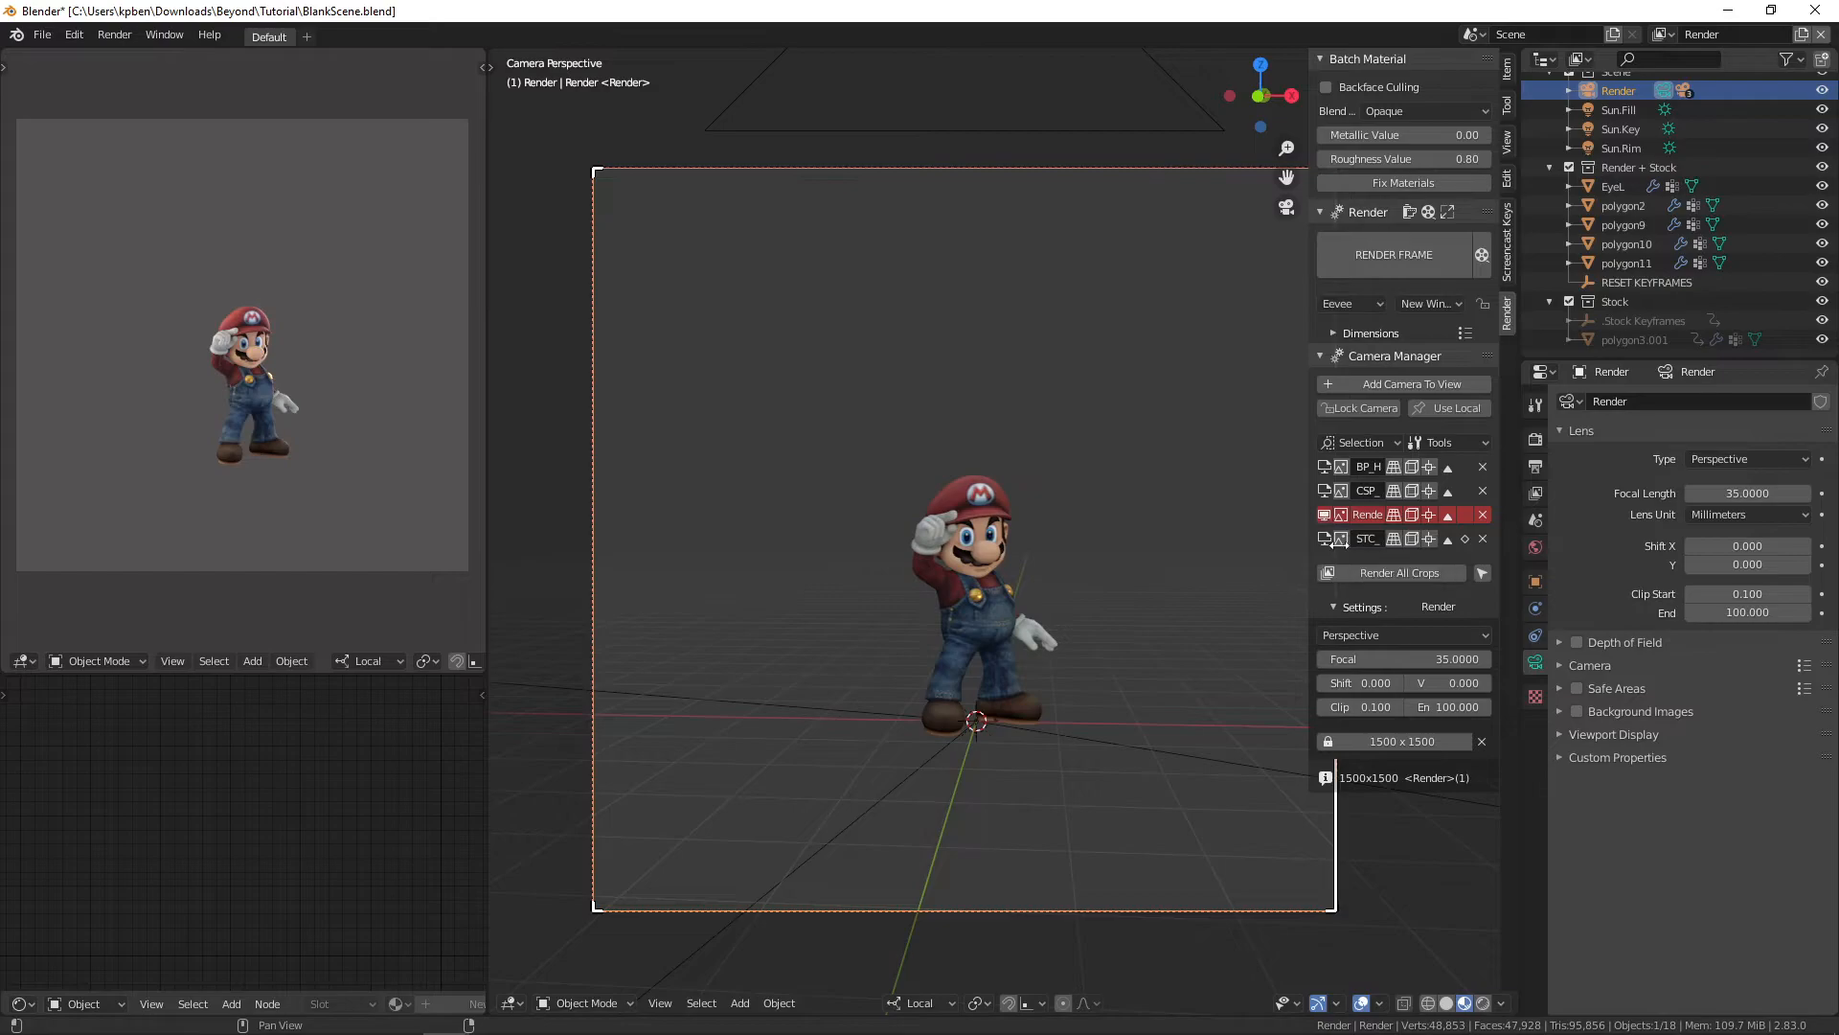
click(1483, 743)
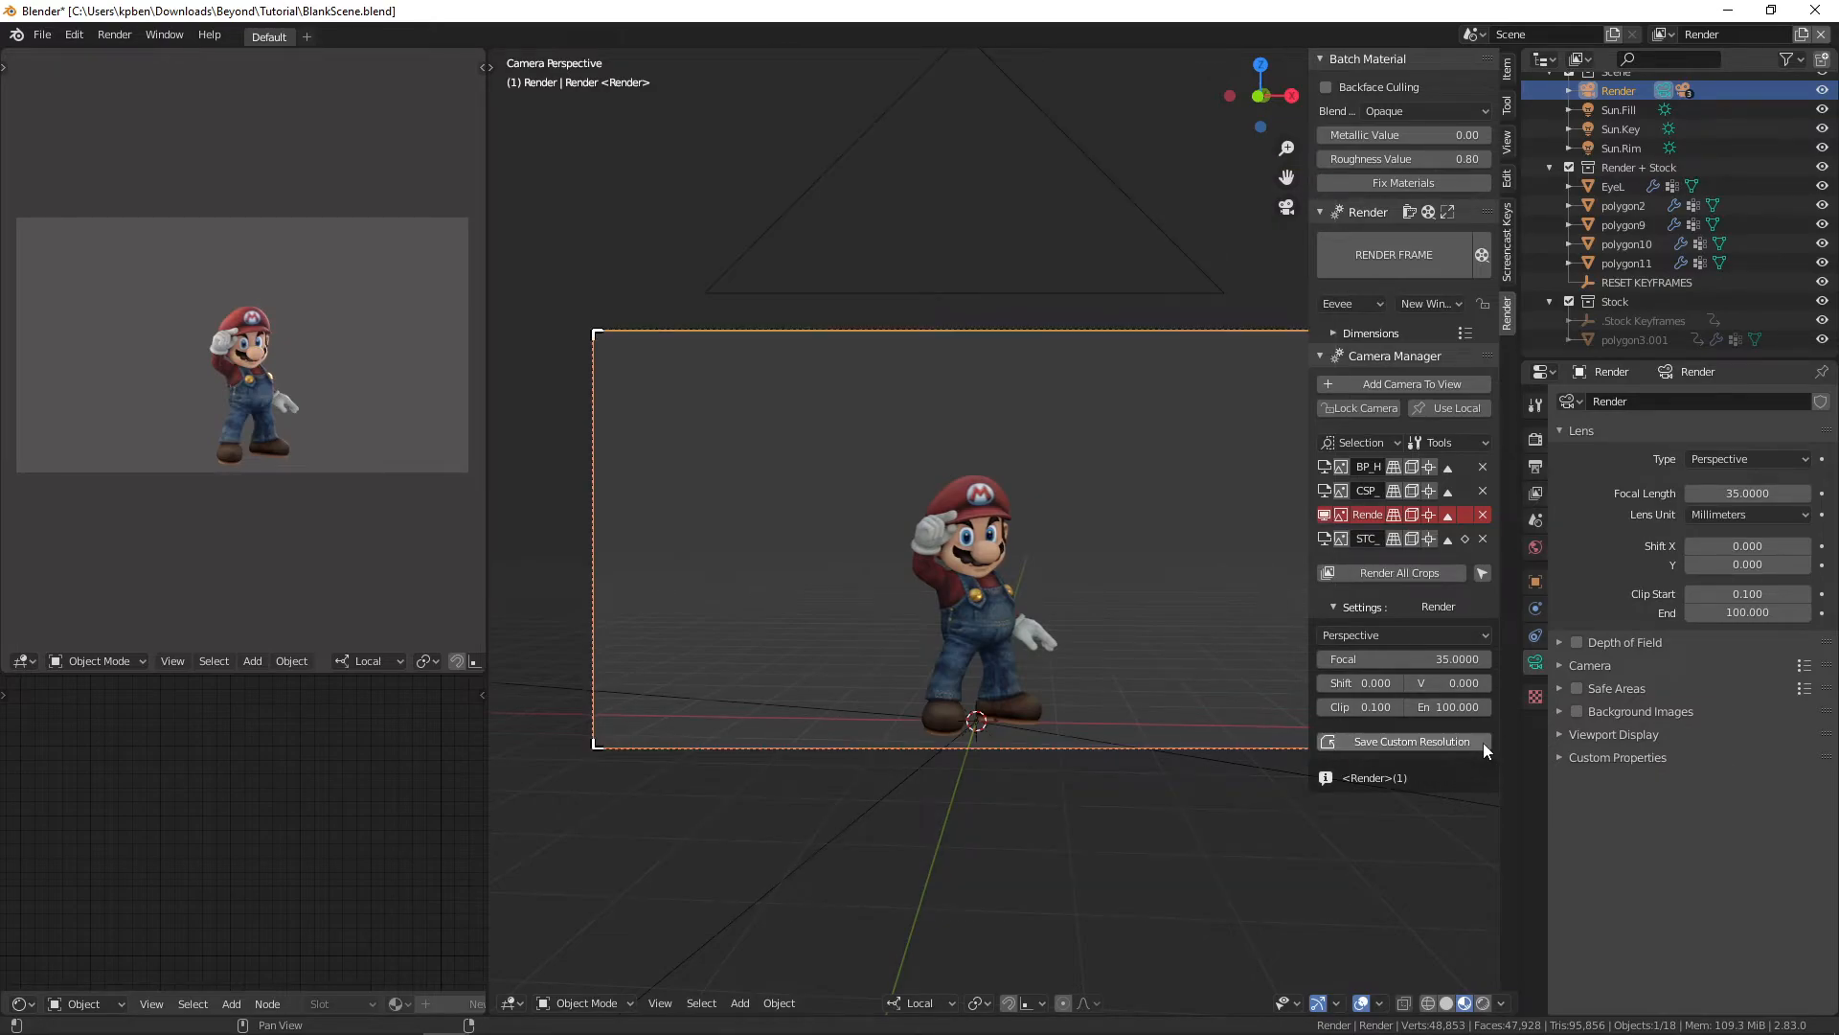
click(1360, 333)
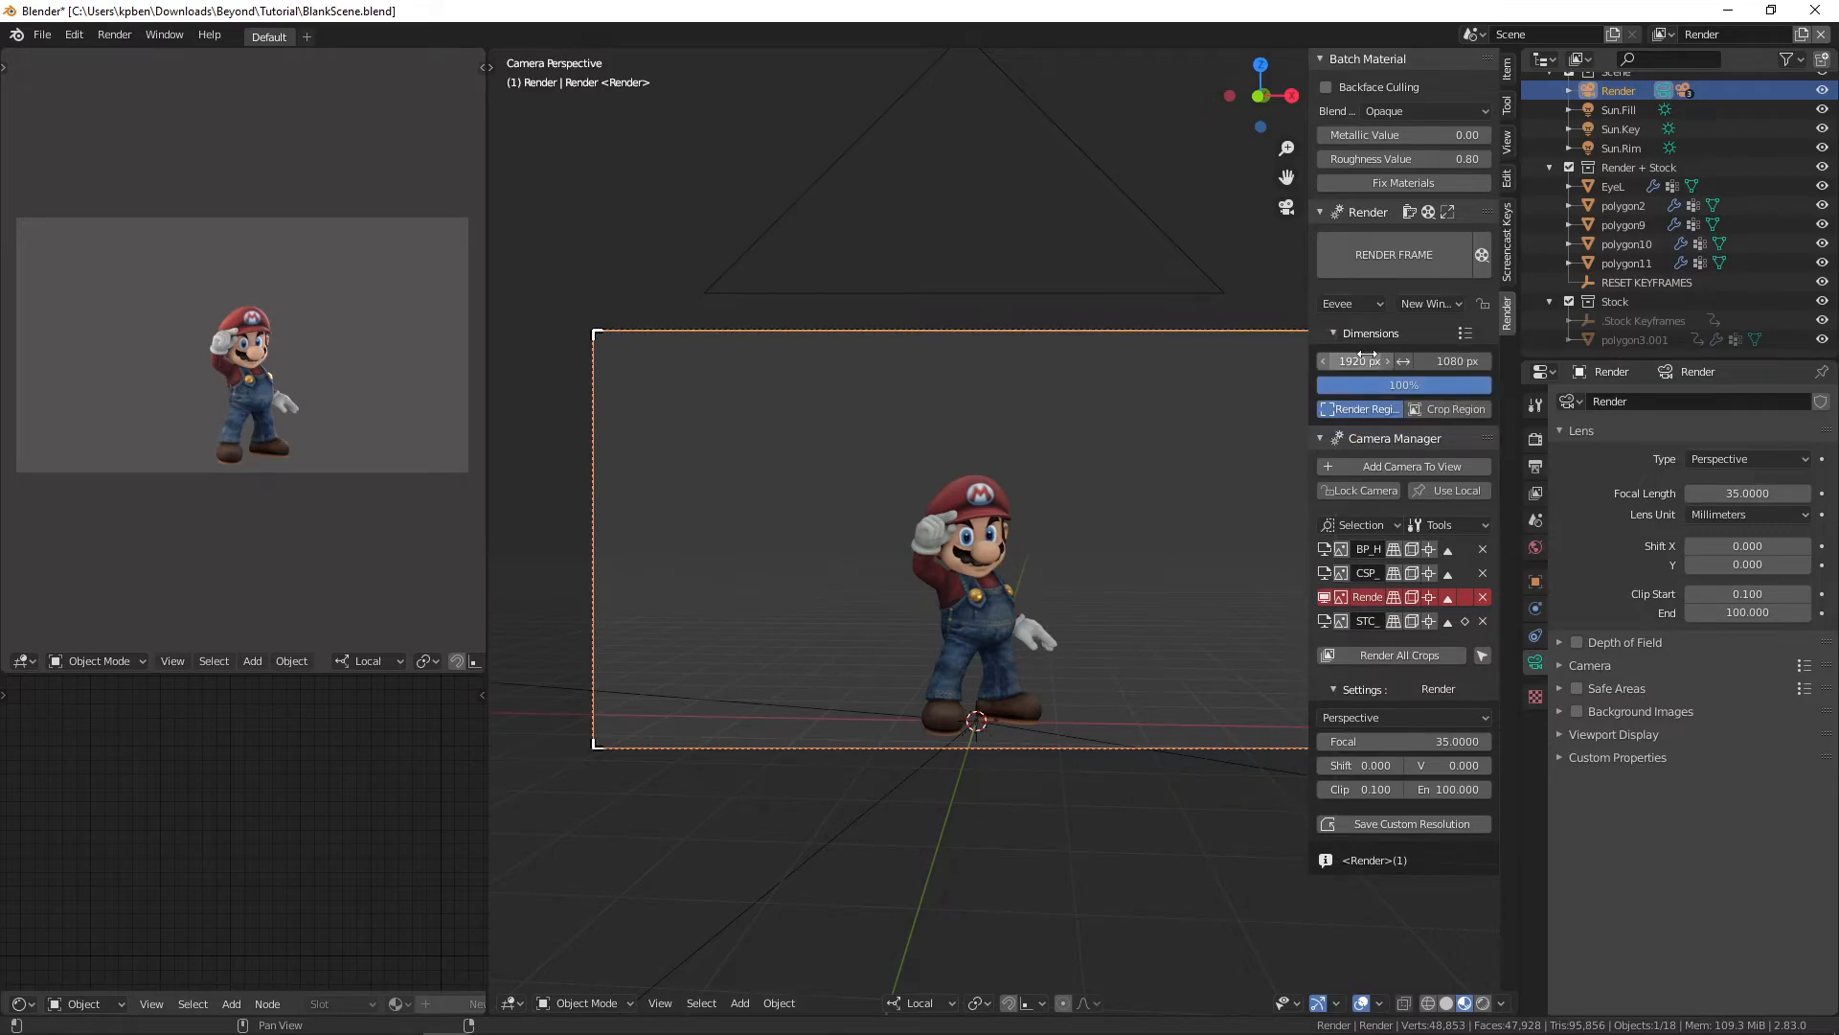
click(1367, 357)
text(1500)
key(Tab)
text(1500)
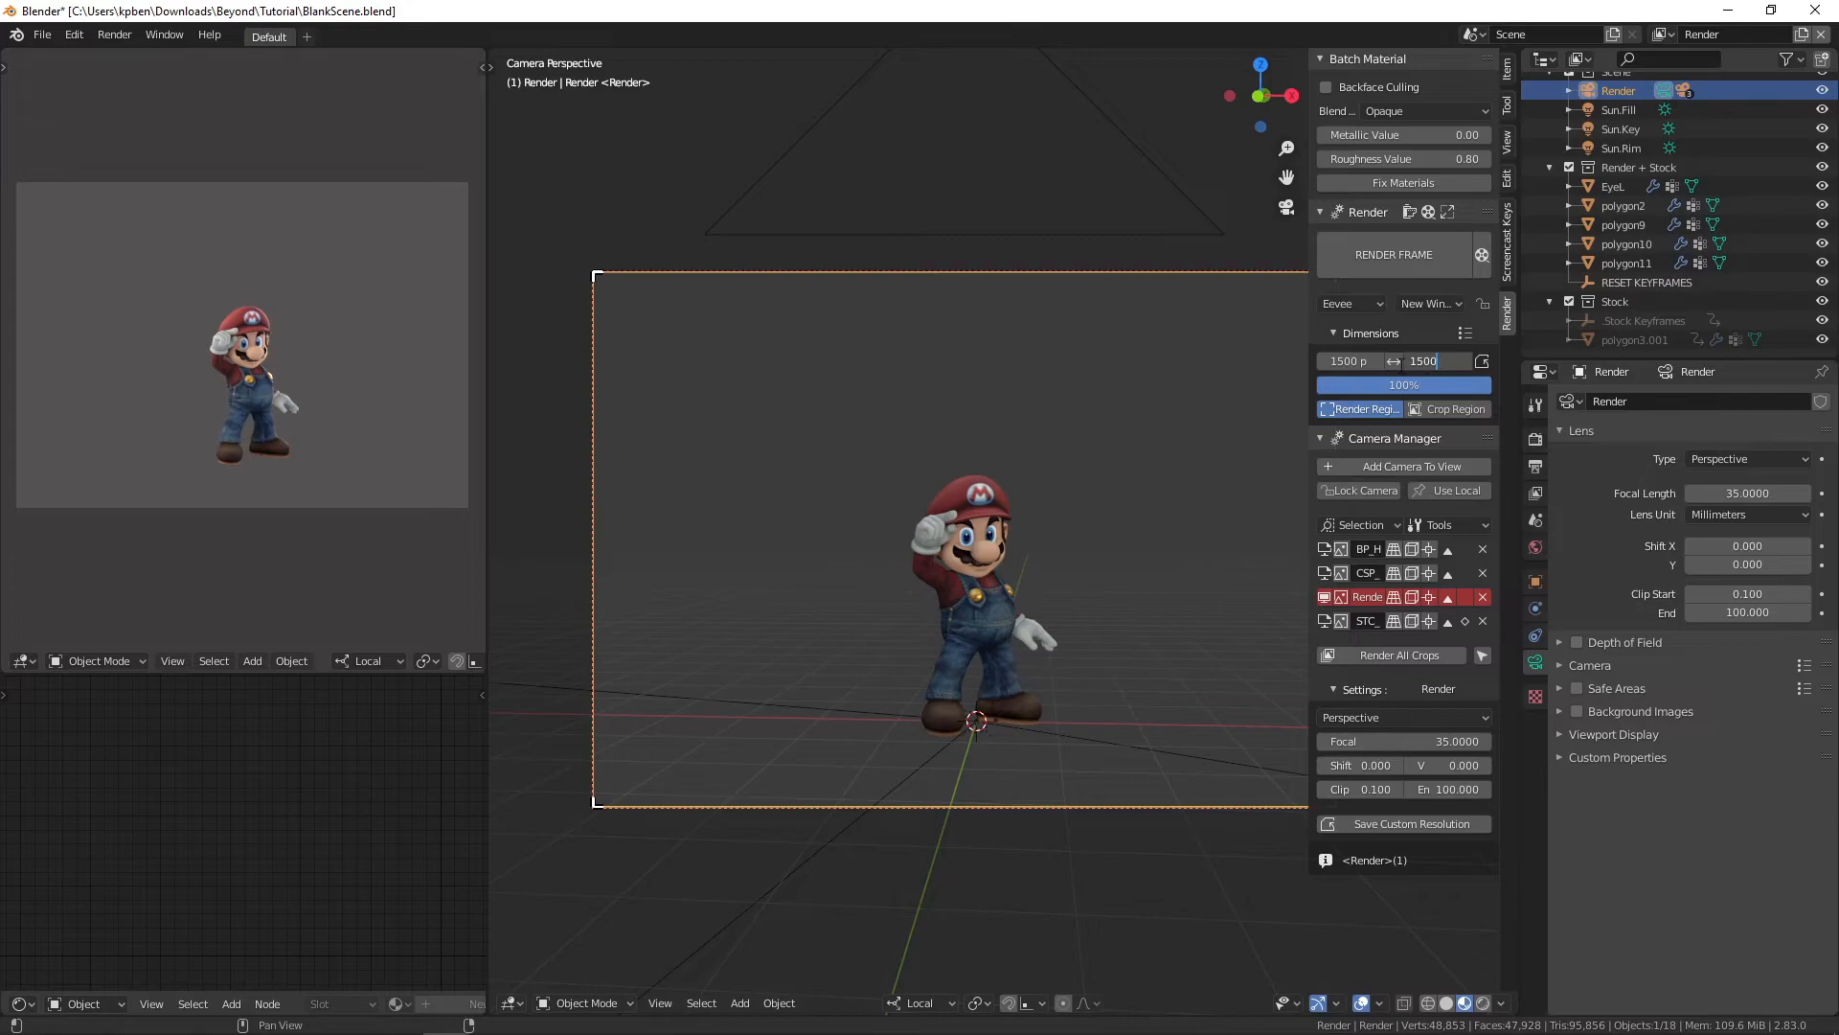
key(Return)
Step: Re-enter 1500 × 1500 px as the render dimensions and save them as the Render camera's custom resolution
mouse_move(1359, 366)
mouse_down()
mouse_move(1343, 366)
mouse_move(1363, 361)
mouse_up()
drag(1430, 364, 1384, 364)
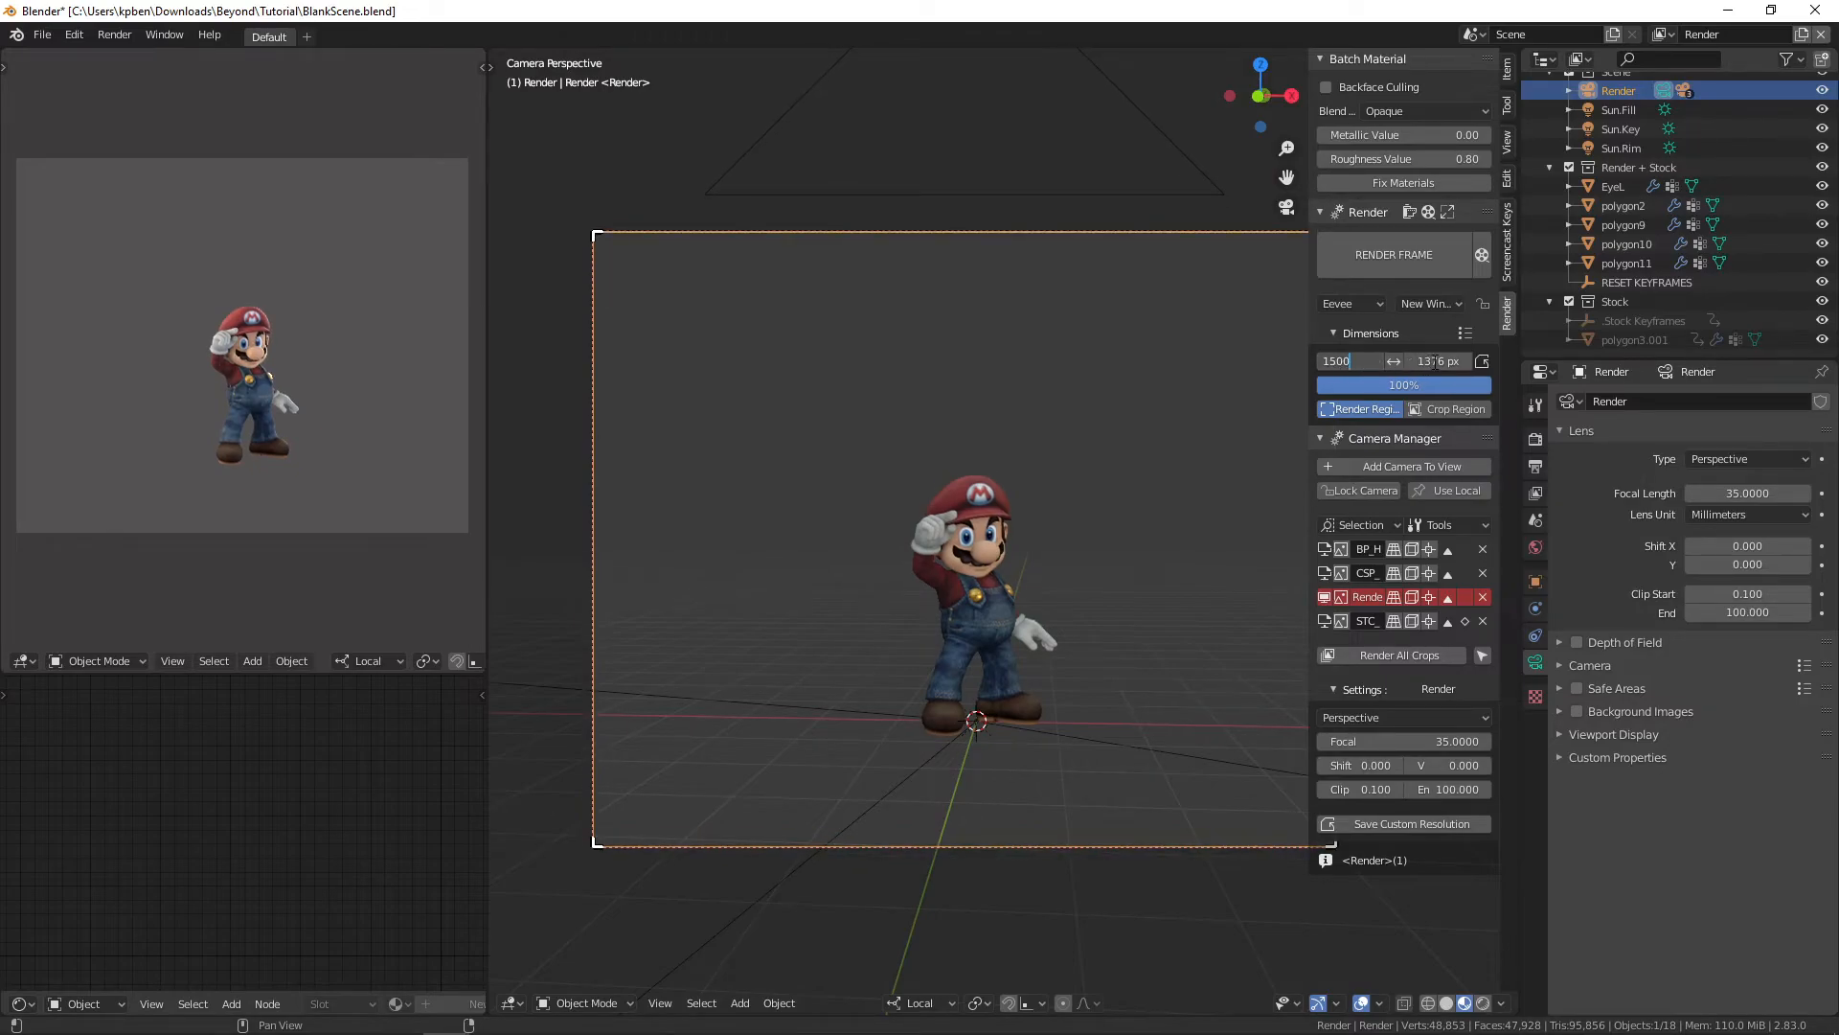
key(Tab)
text(1)
key(Return)
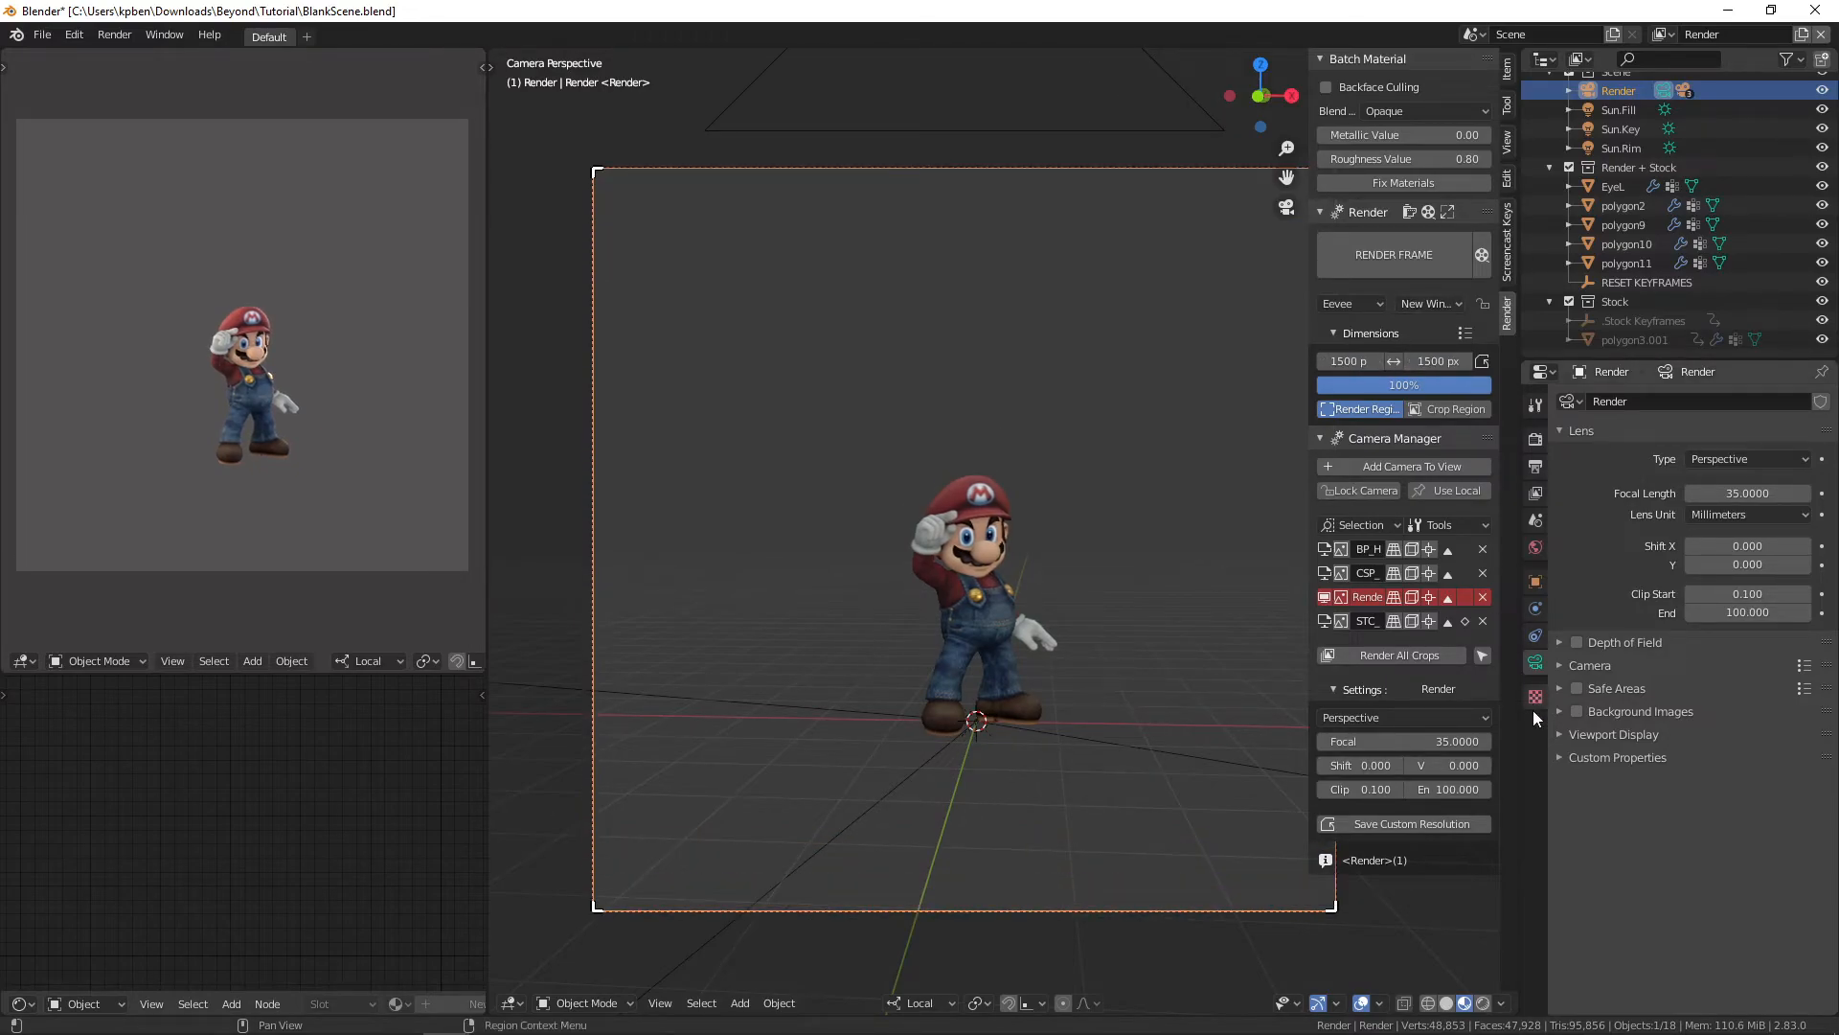
click(1397, 825)
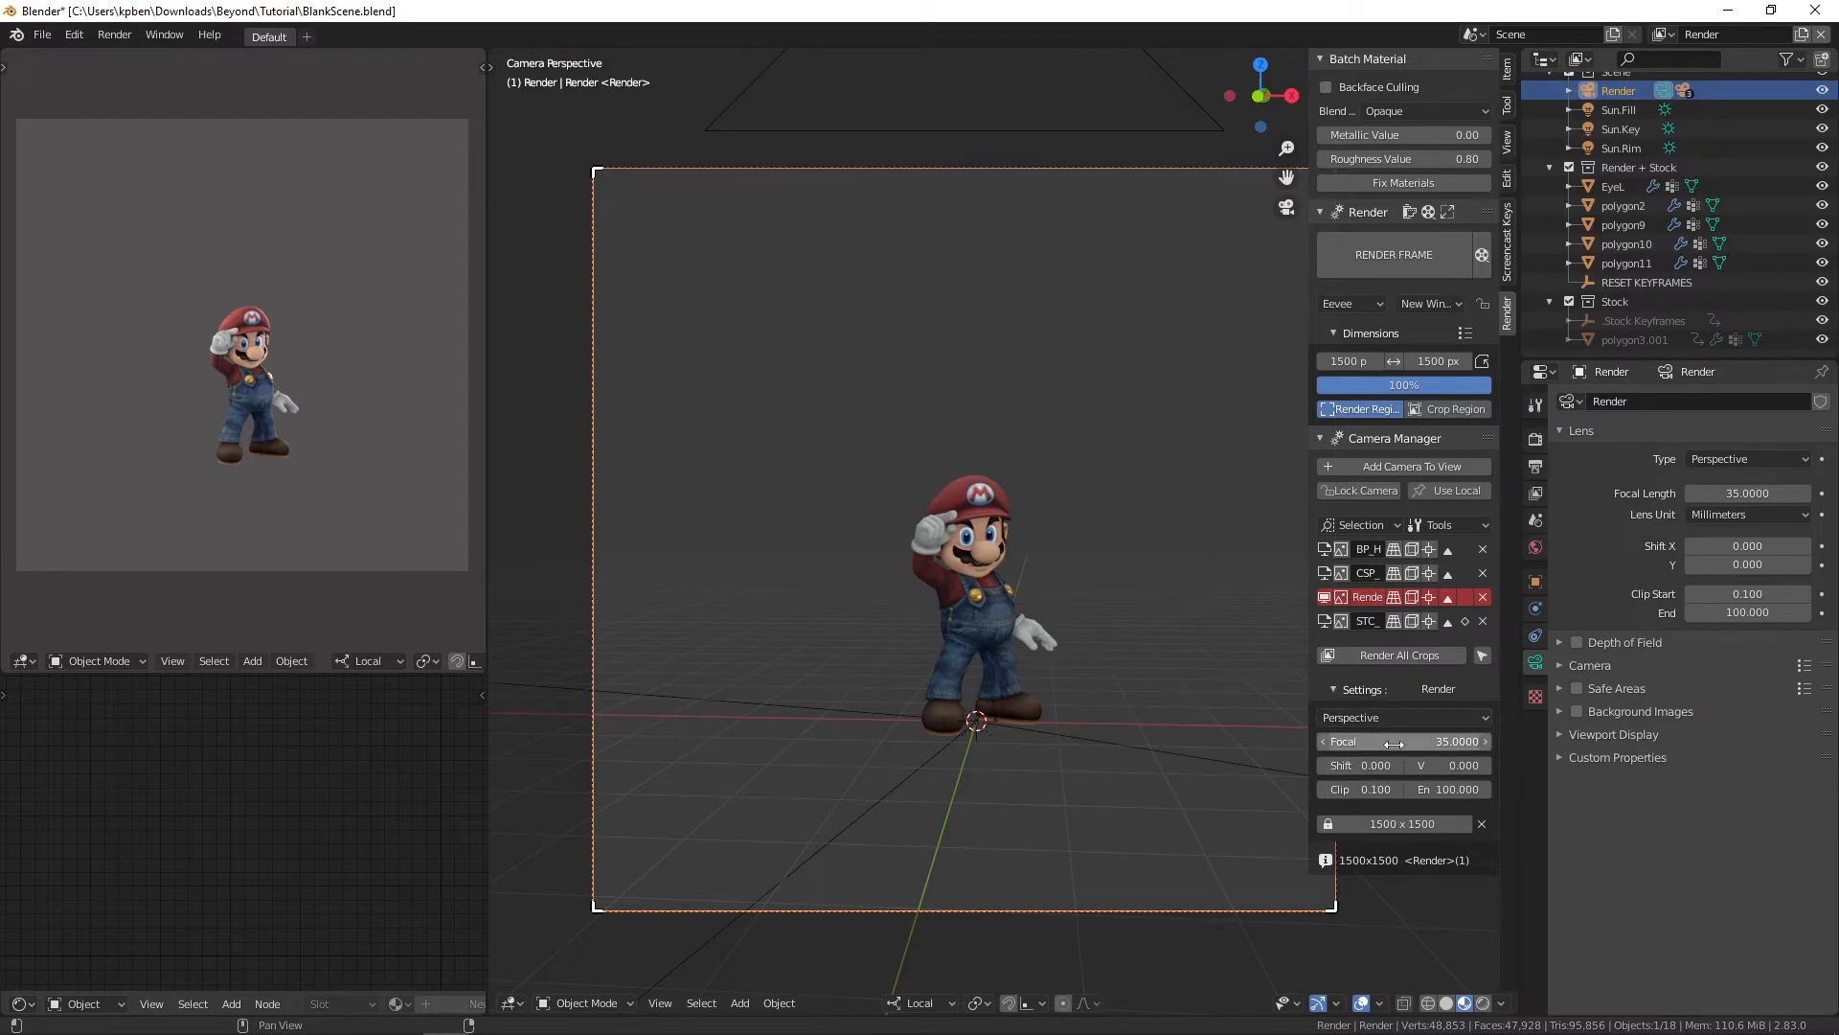
Step: Frame Mario in the Render camera with focal length 80, horizontal shift 0.040 and vertical shift -0.180
mouse_move(1386, 744)
mouse_down()
mouse_move(1460, 744)
mouse_move(1367, 765)
mouse_move(1480, 766)
mouse_move(1394, 766)
mouse_up()
double_click(1363, 767)
text(0)
key(Return)
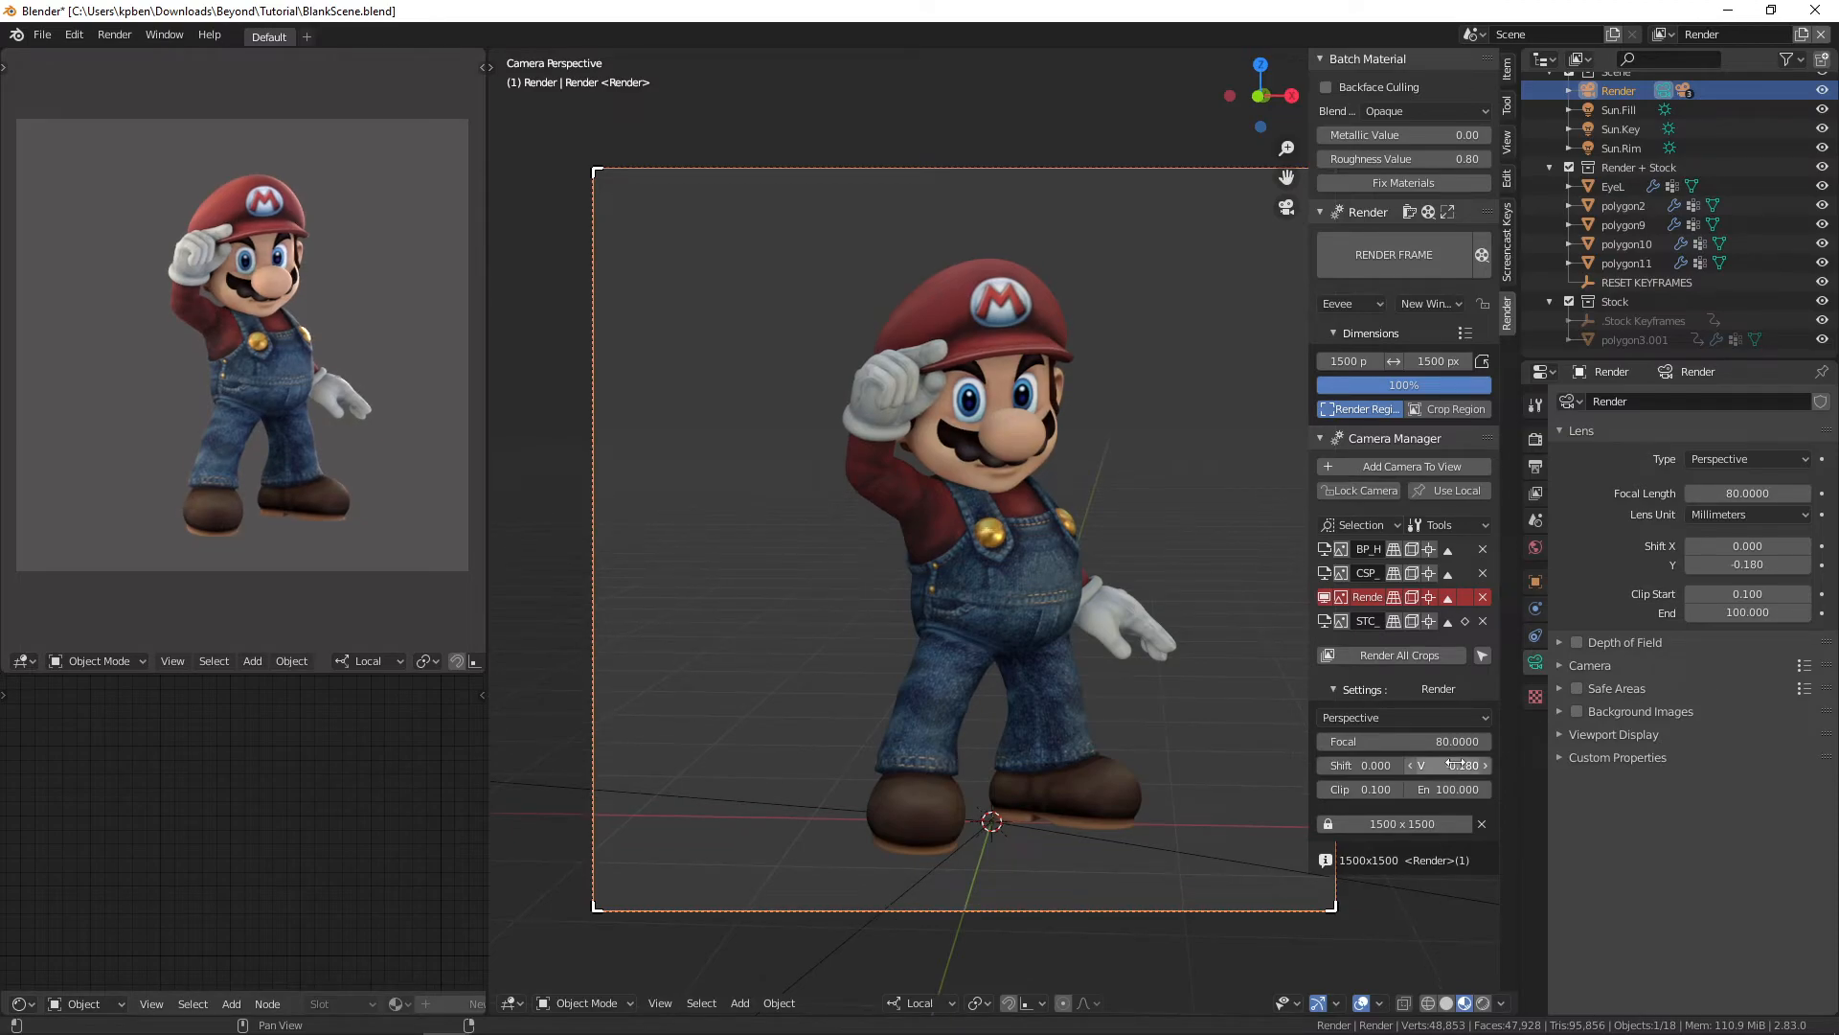
drag(1362, 767, 1393, 766)
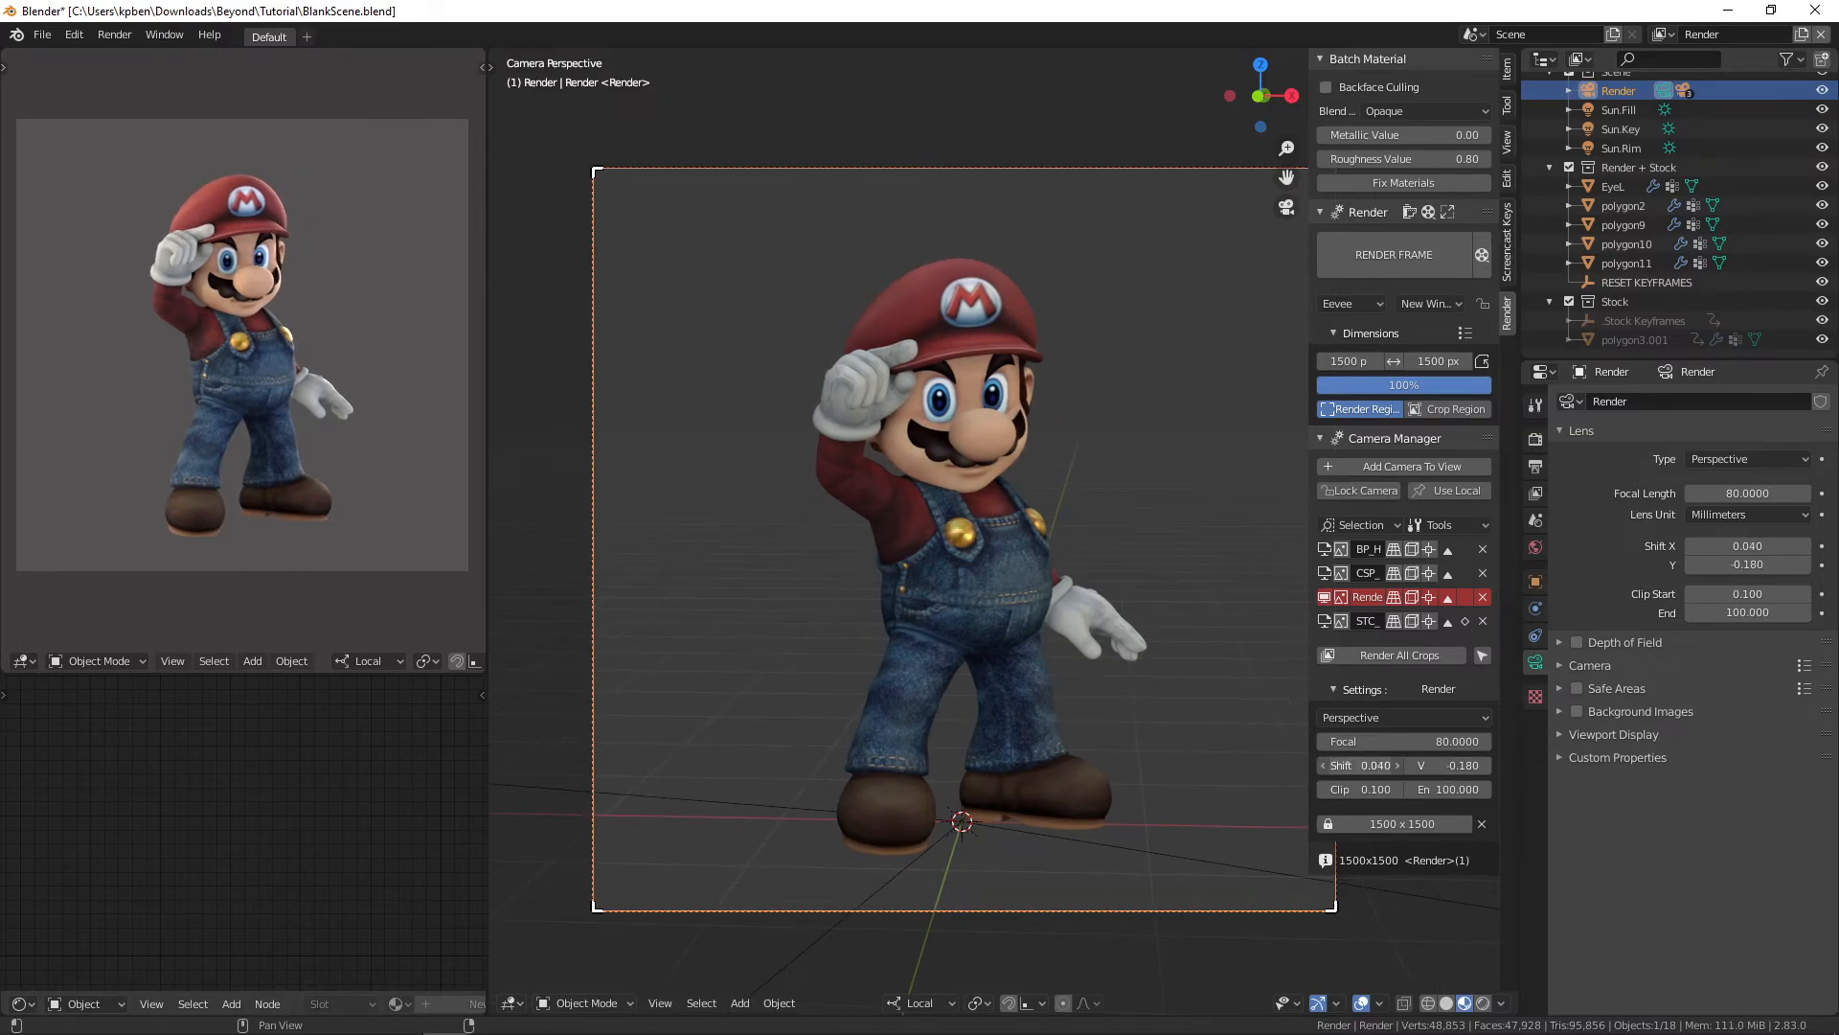
Step: Set the Render camera's clip start to 0.001 and clip end to 100
click(1360, 892)
drag(1368, 789, 1332, 789)
mouse_move(1451, 789)
mouse_down()
mouse_move(1382, 790)
mouse_move(1439, 795)
mouse_up()
click(1438, 791)
text(100)
key(Return)
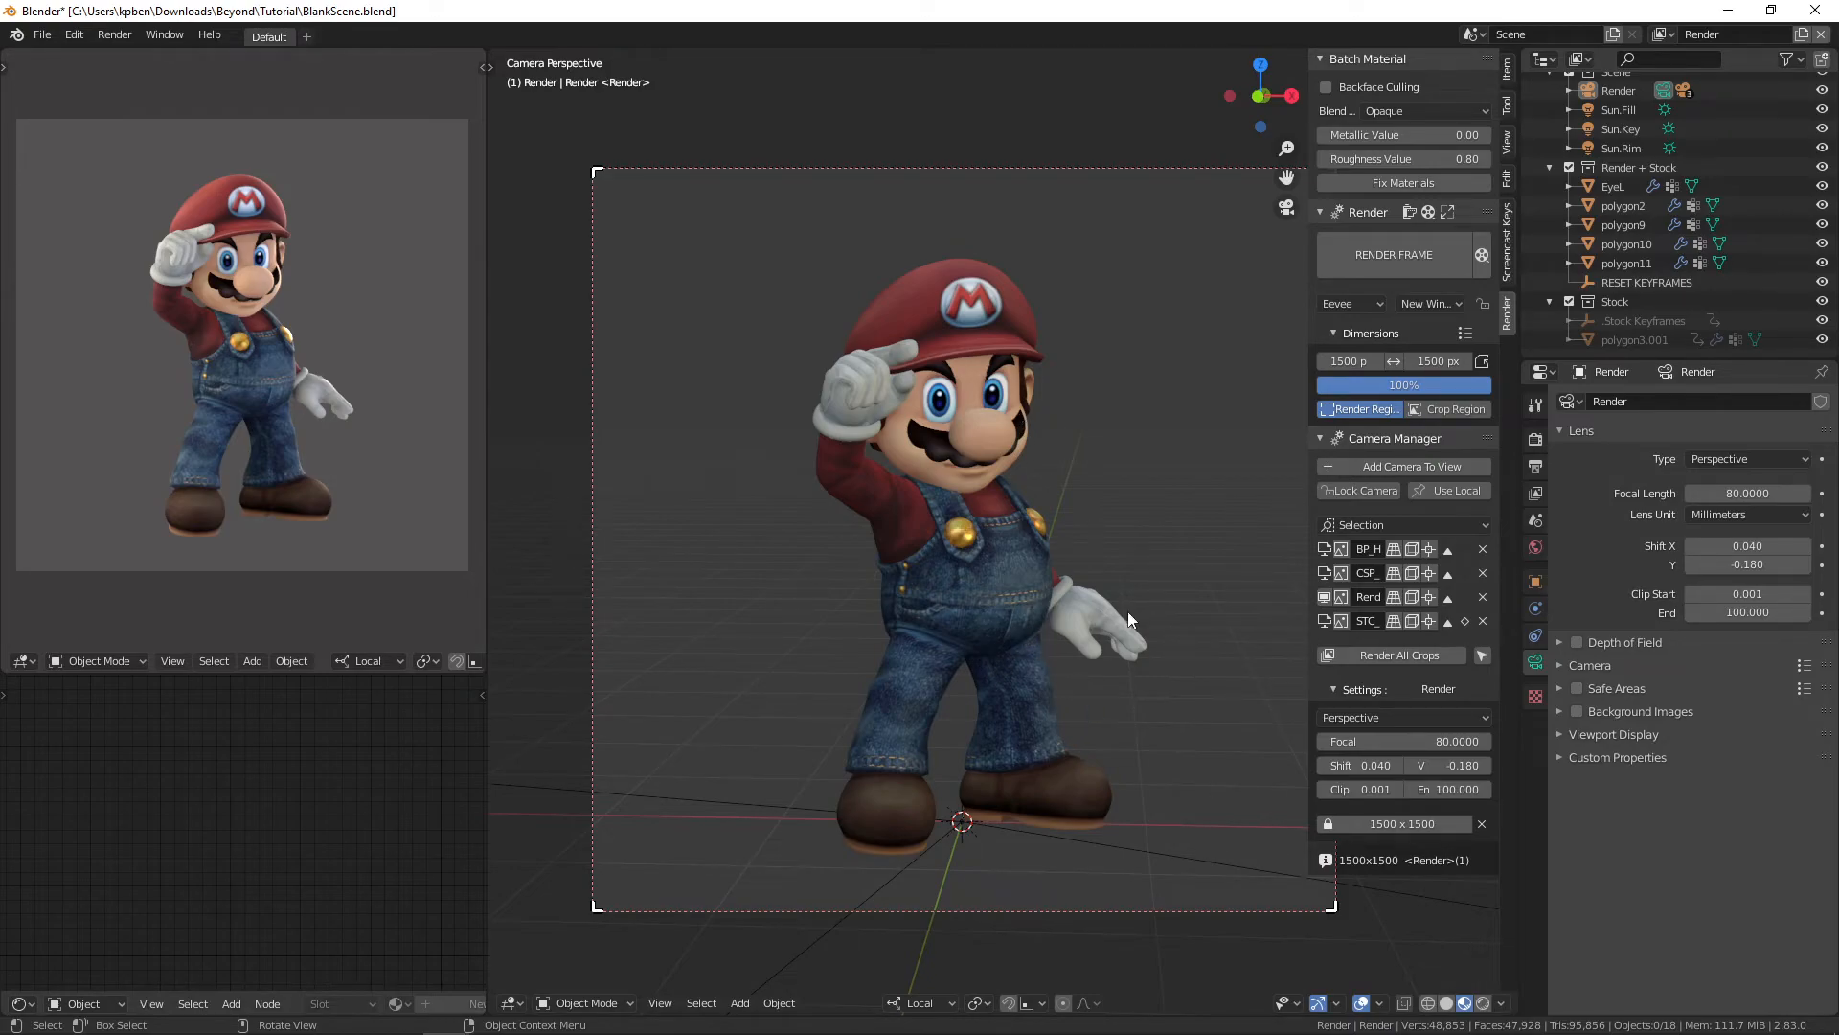
Step: Activate the CSP_HD camera and frame Mario with focal length 129, horizontal shift 0.050 and vertical shift -0.160
click(1327, 572)
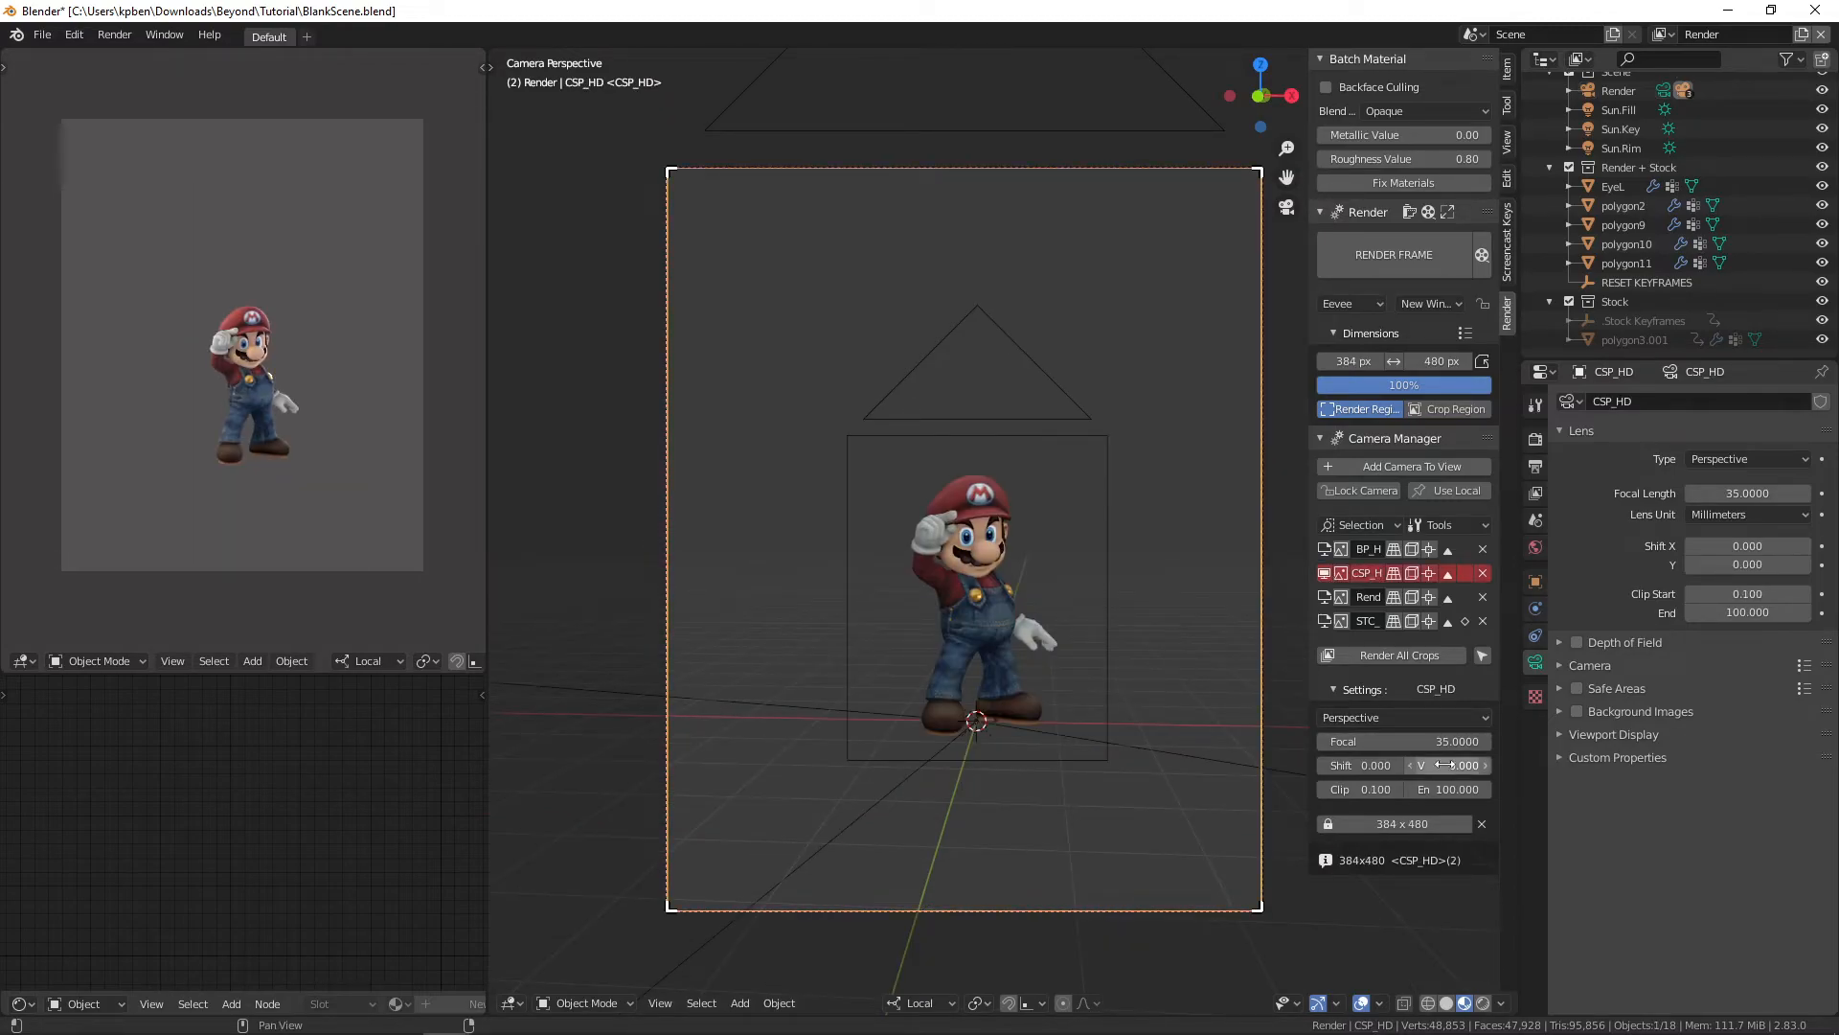
drag(1358, 763, 1422, 764)
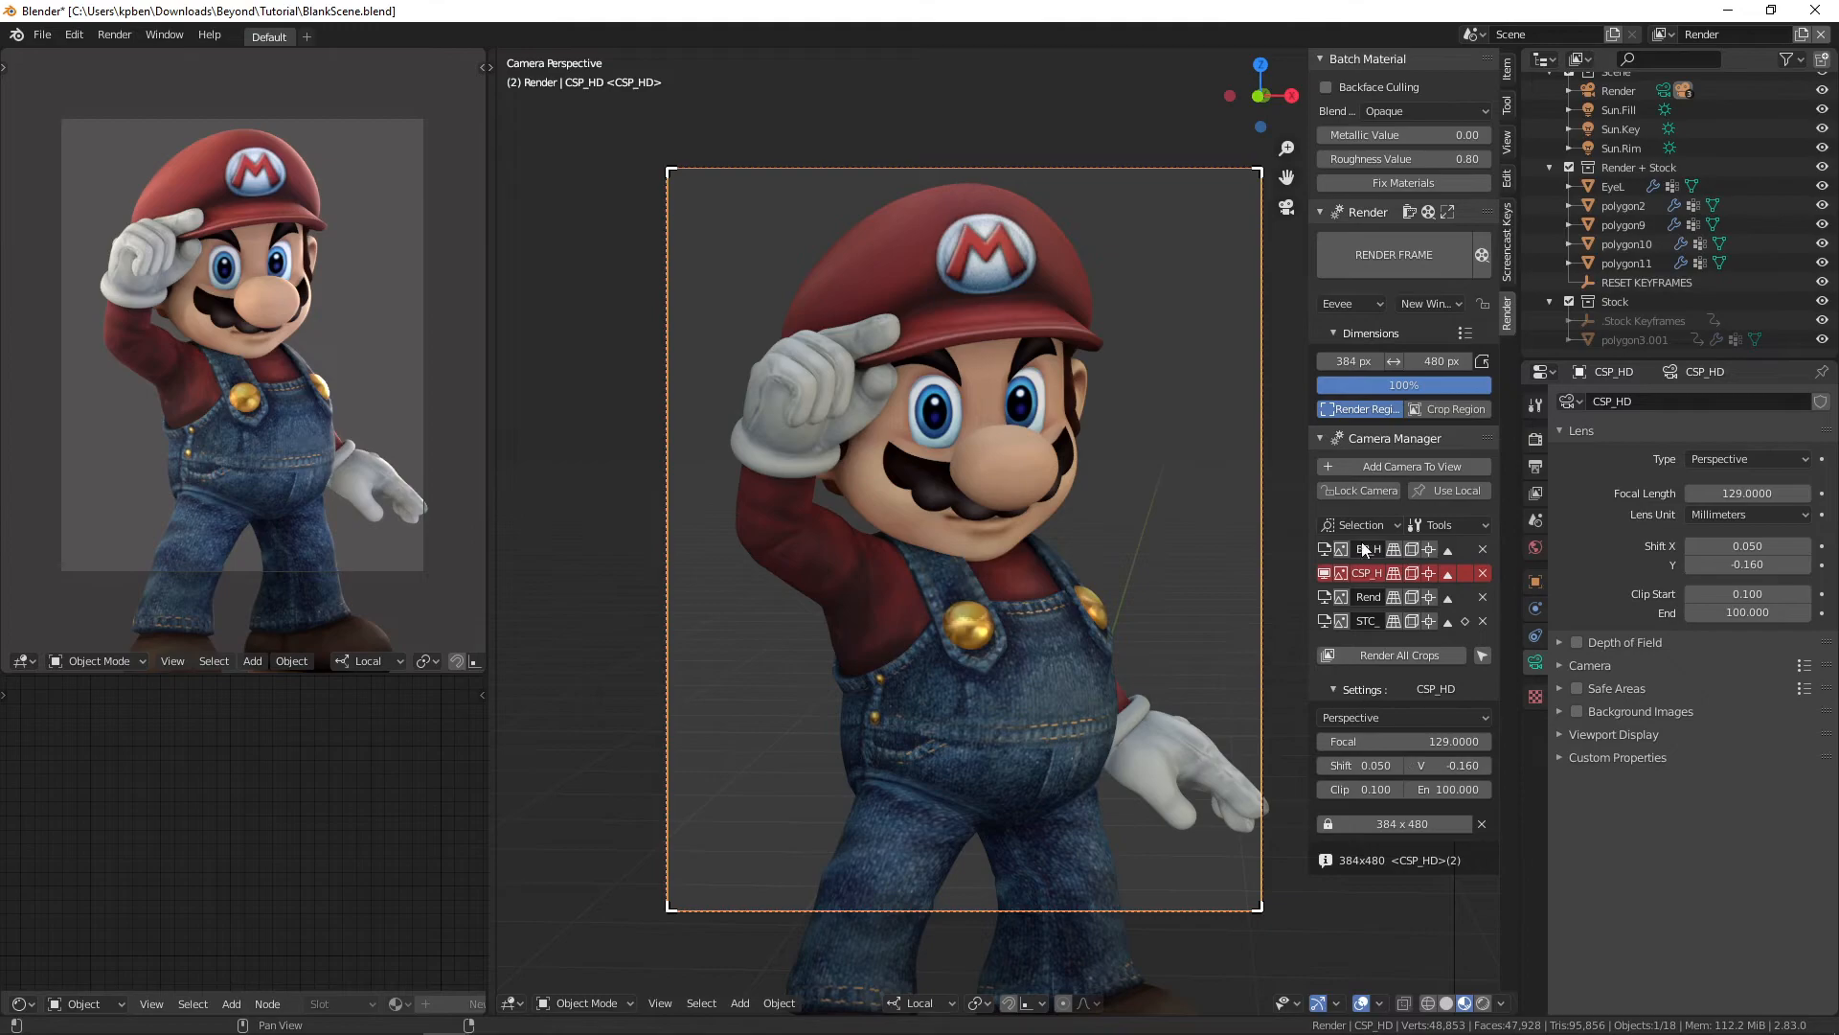
Step: Activate the BP_HD camera and frame Mario's upper body with focal length 210 and horizontal shift 0.020
click(1324, 550)
mouse_move(1360, 765)
mouse_down()
mouse_move(1398, 764)
mouse_move(1341, 764)
mouse_move(1532, 745)
mouse_move(1368, 745)
mouse_up()
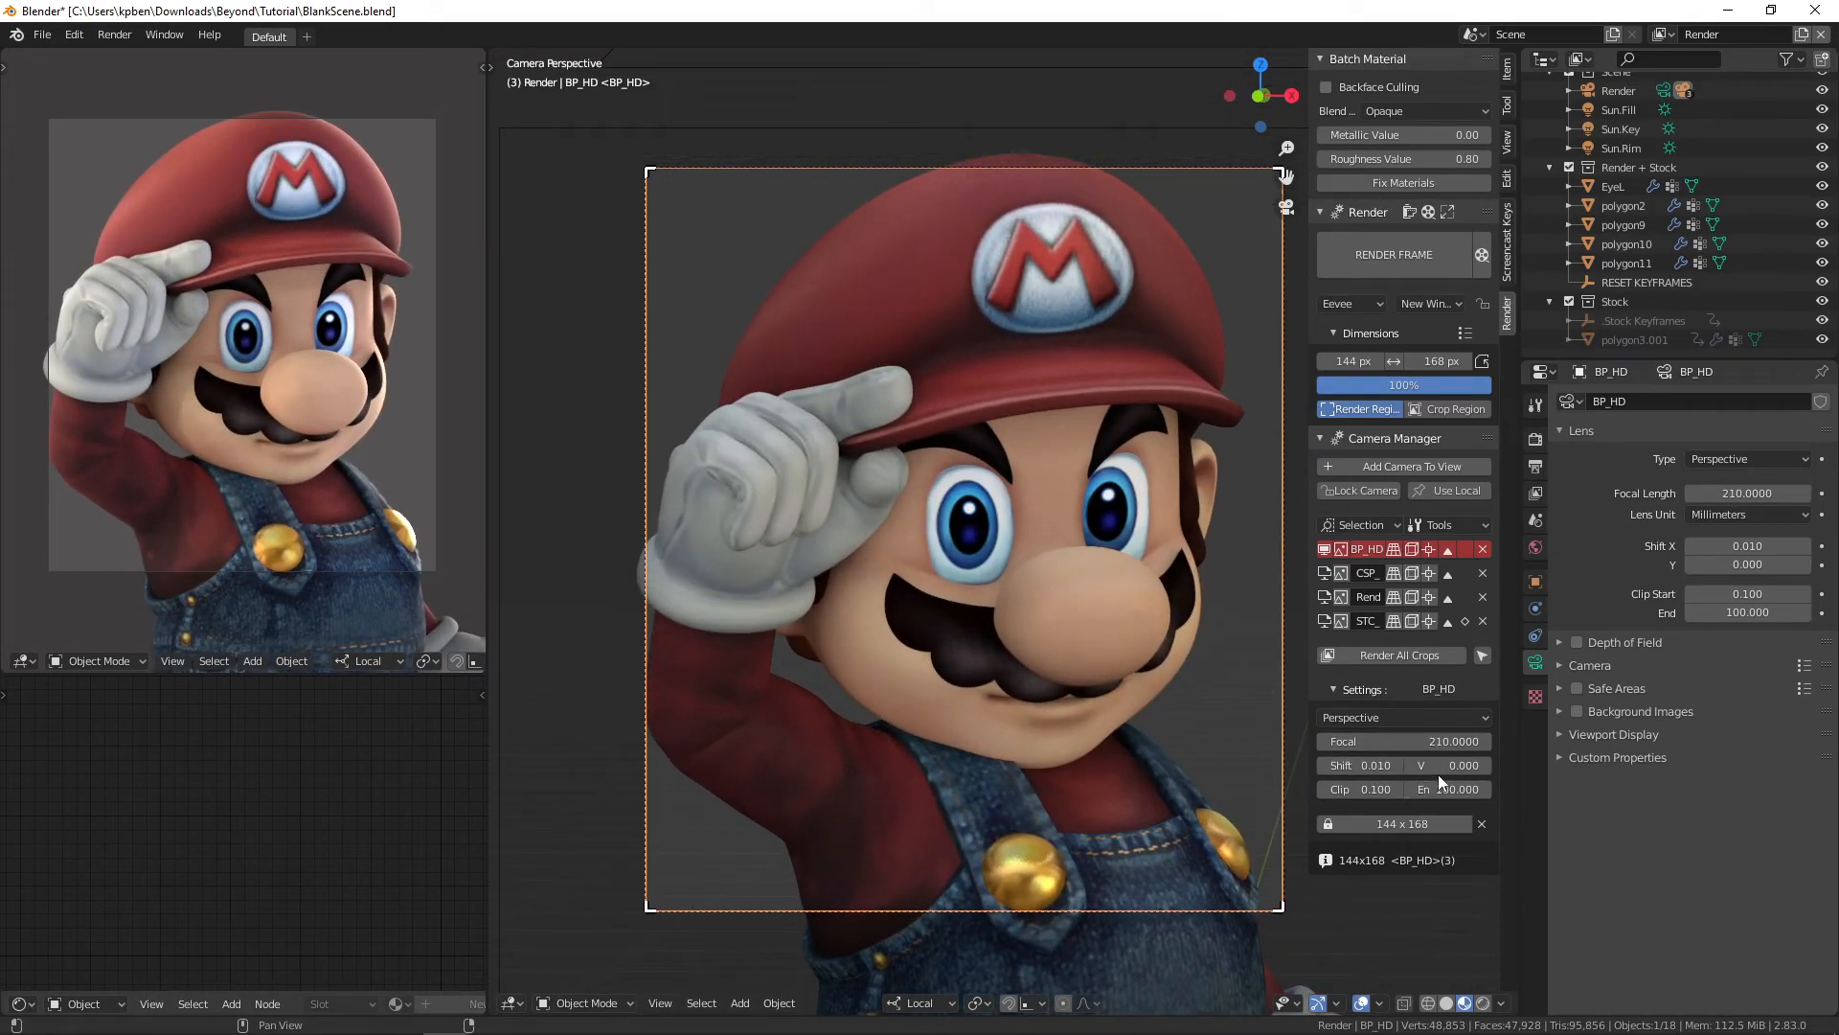
drag(1362, 766, 1367, 765)
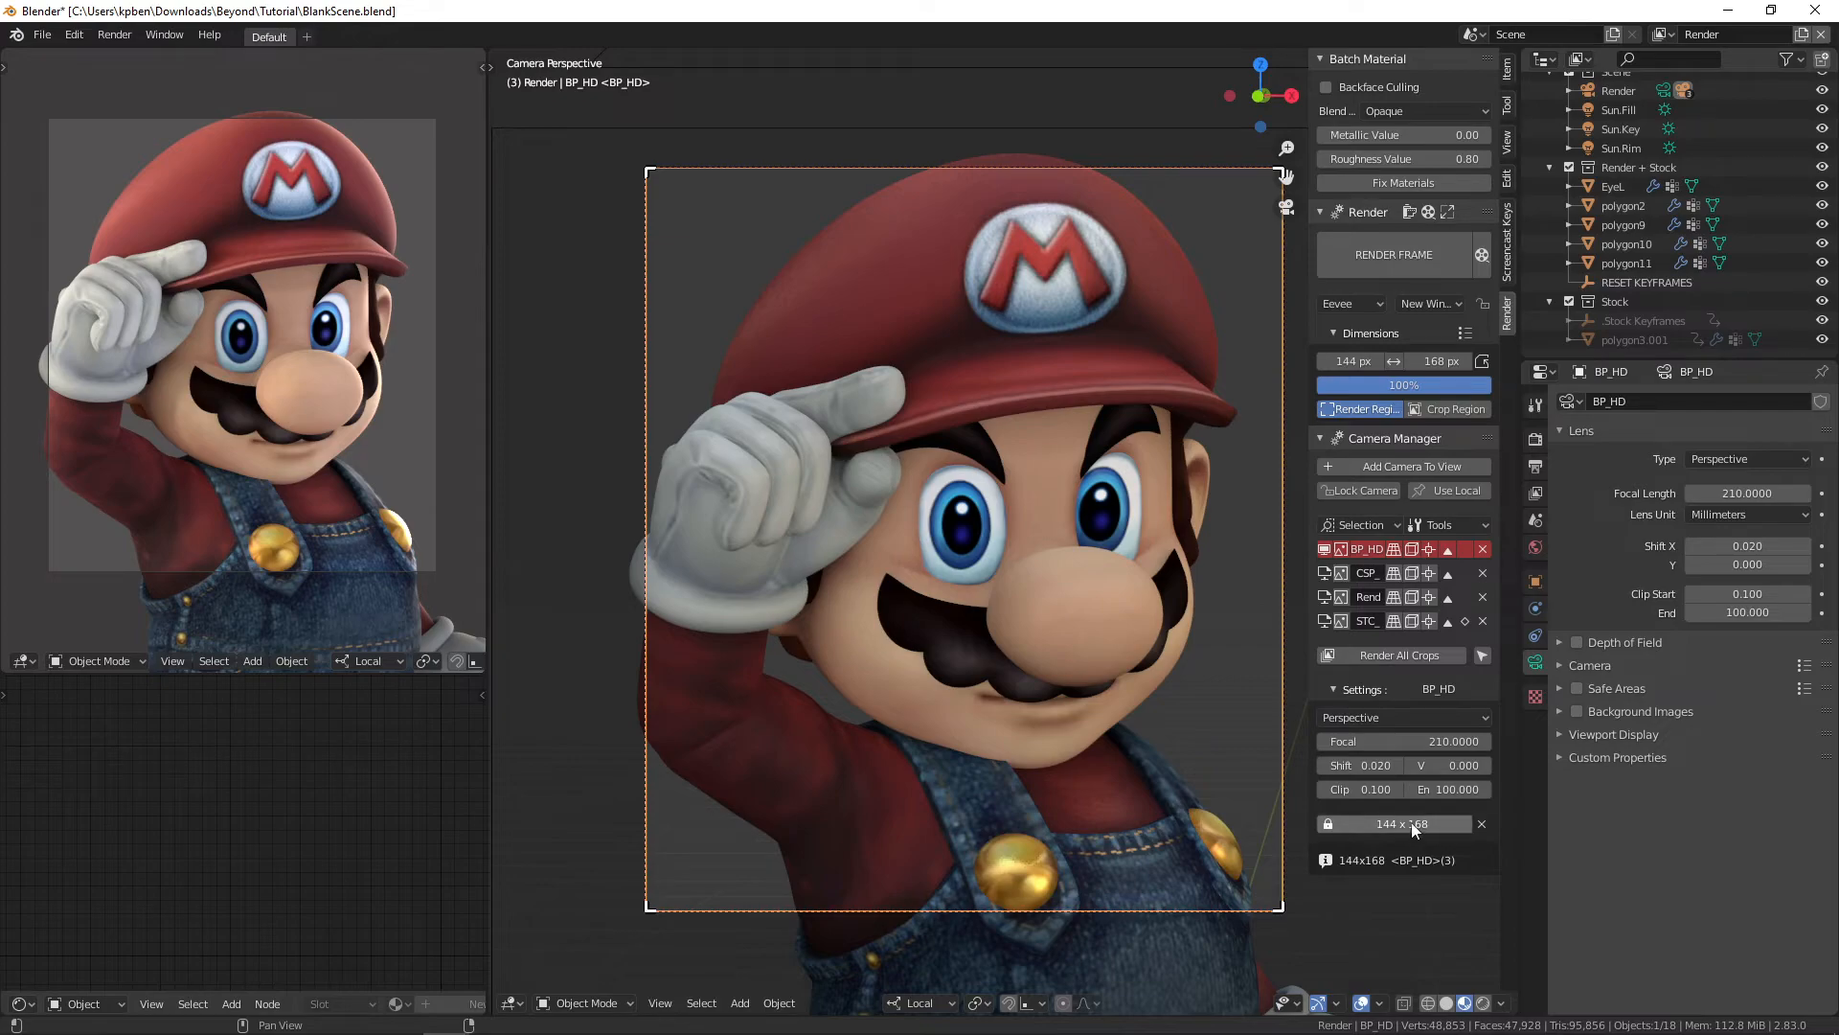
Step: Activate the STC_HD camera and frame Mario's head with focal length 236, horizontal shift 0 and vertical shift 0.110
click(1326, 621)
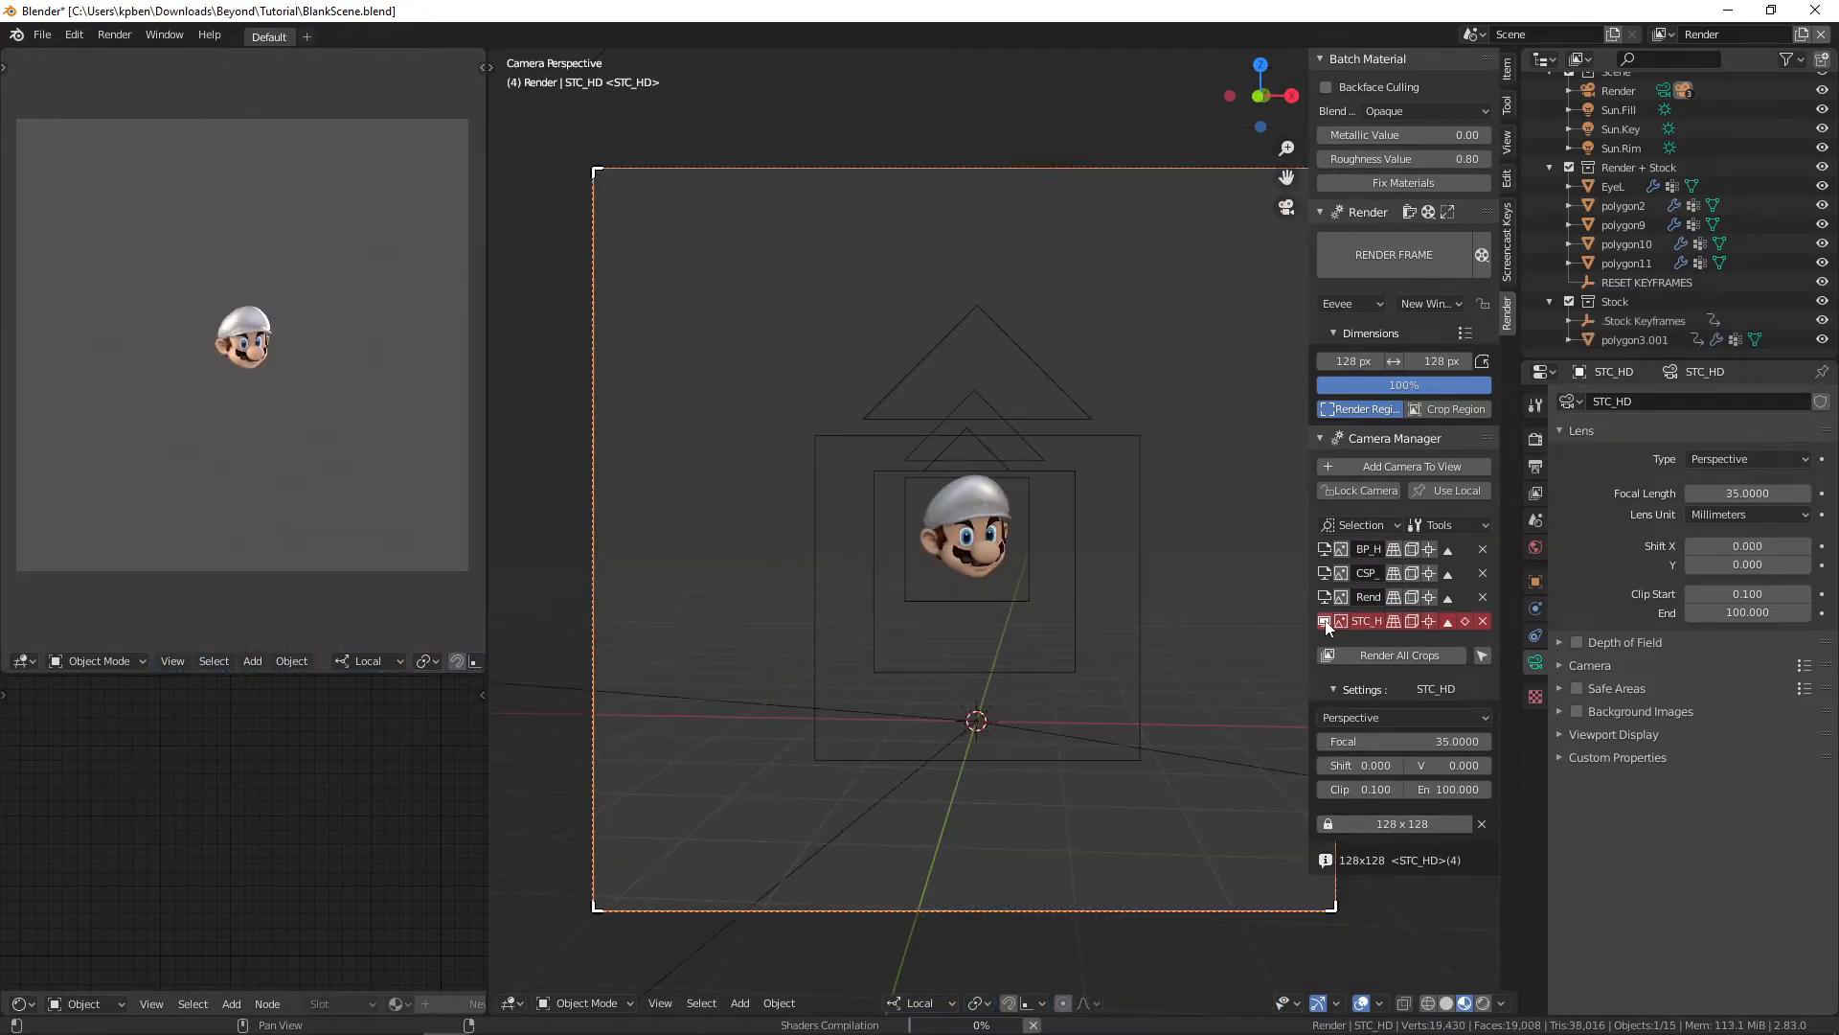
drag(1360, 741, 1509, 741)
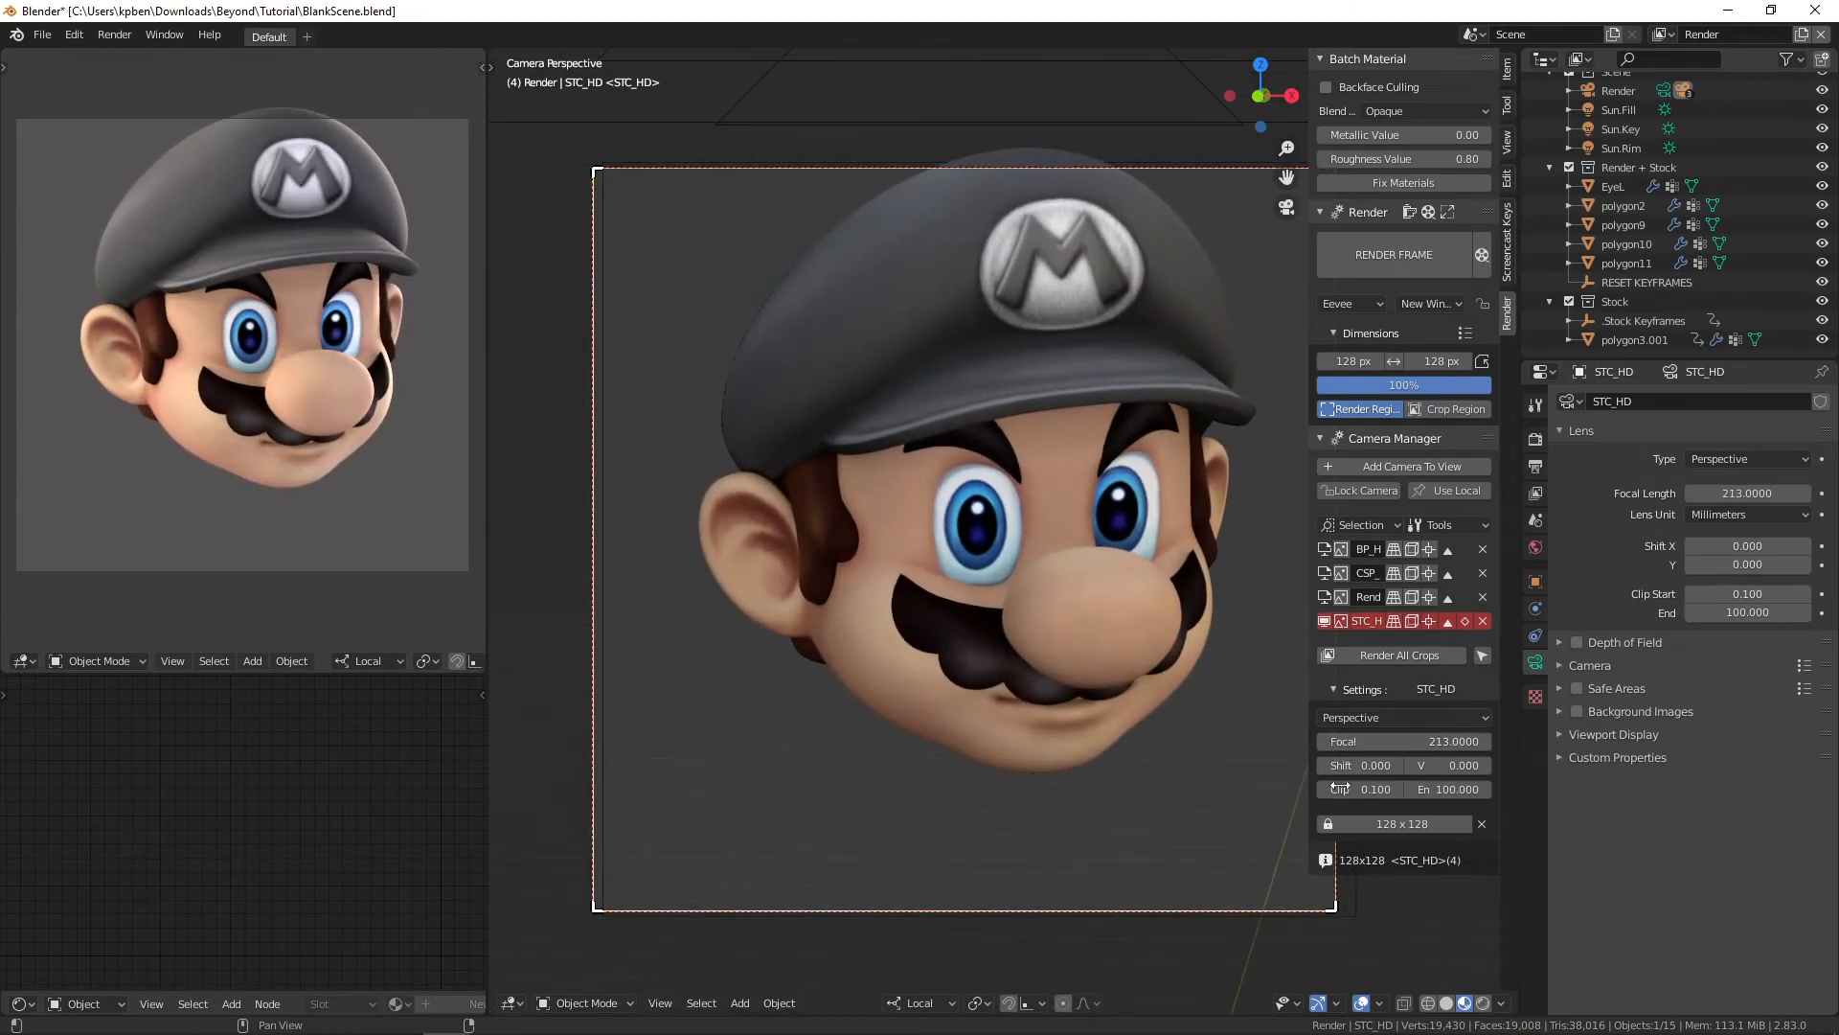
drag(1361, 766, 1479, 742)
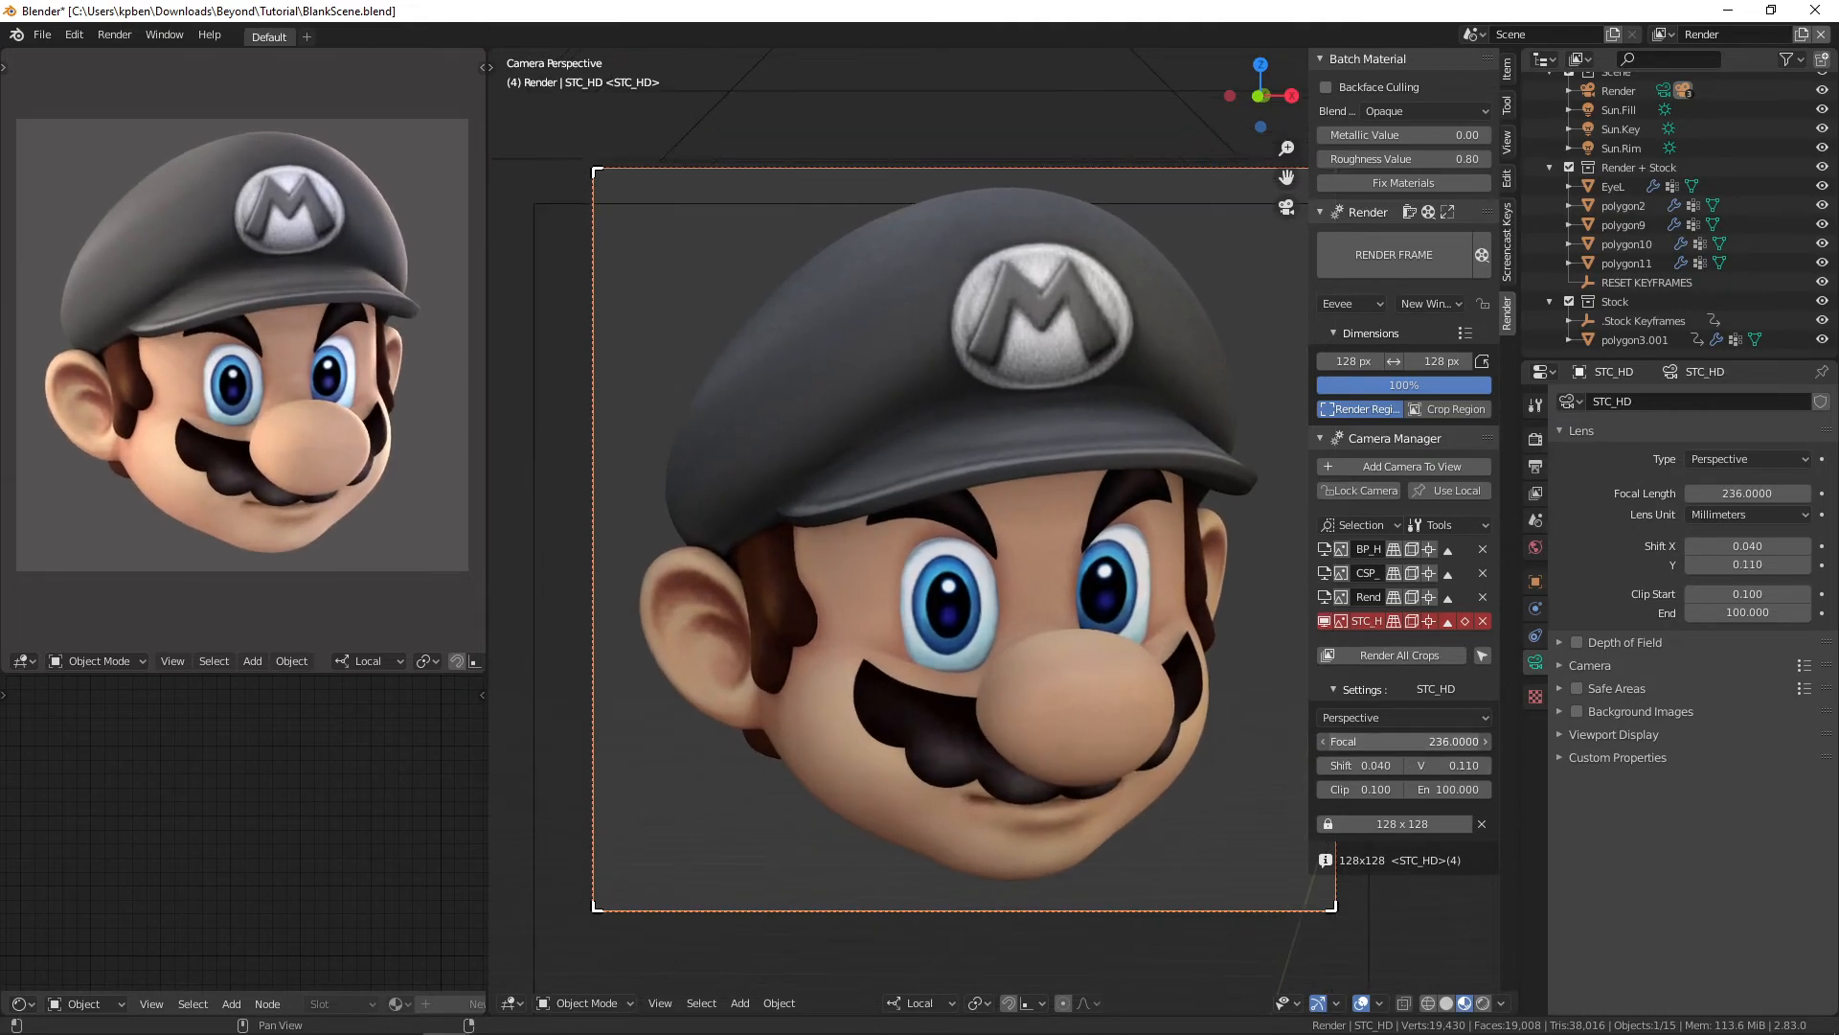
mouse_move(1365, 766)
mouse_down()
mouse_move(1341, 765)
mouse_move(1360, 765)
mouse_up()
click(1368, 765)
text(0)
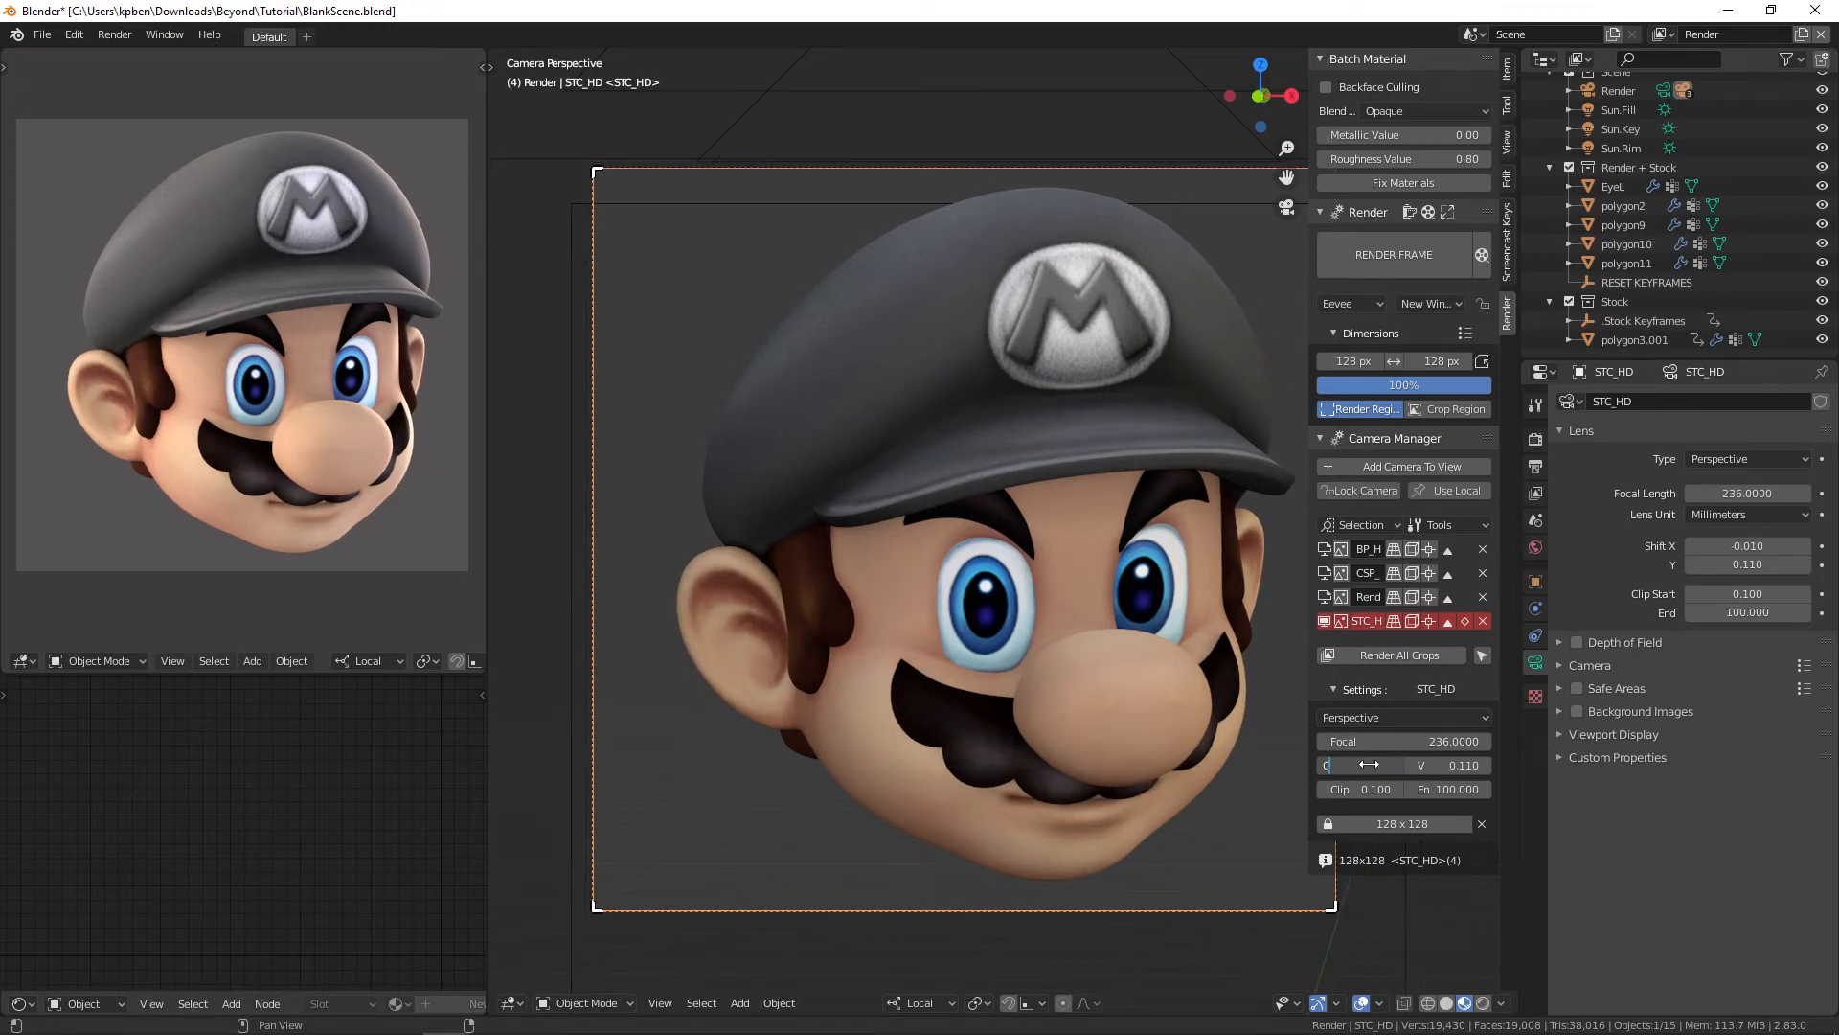
key(Return)
Step: Switch to File Explorer, open the Tutorial project's Output folder, and move its window aside
mouse_move(146, 1025)
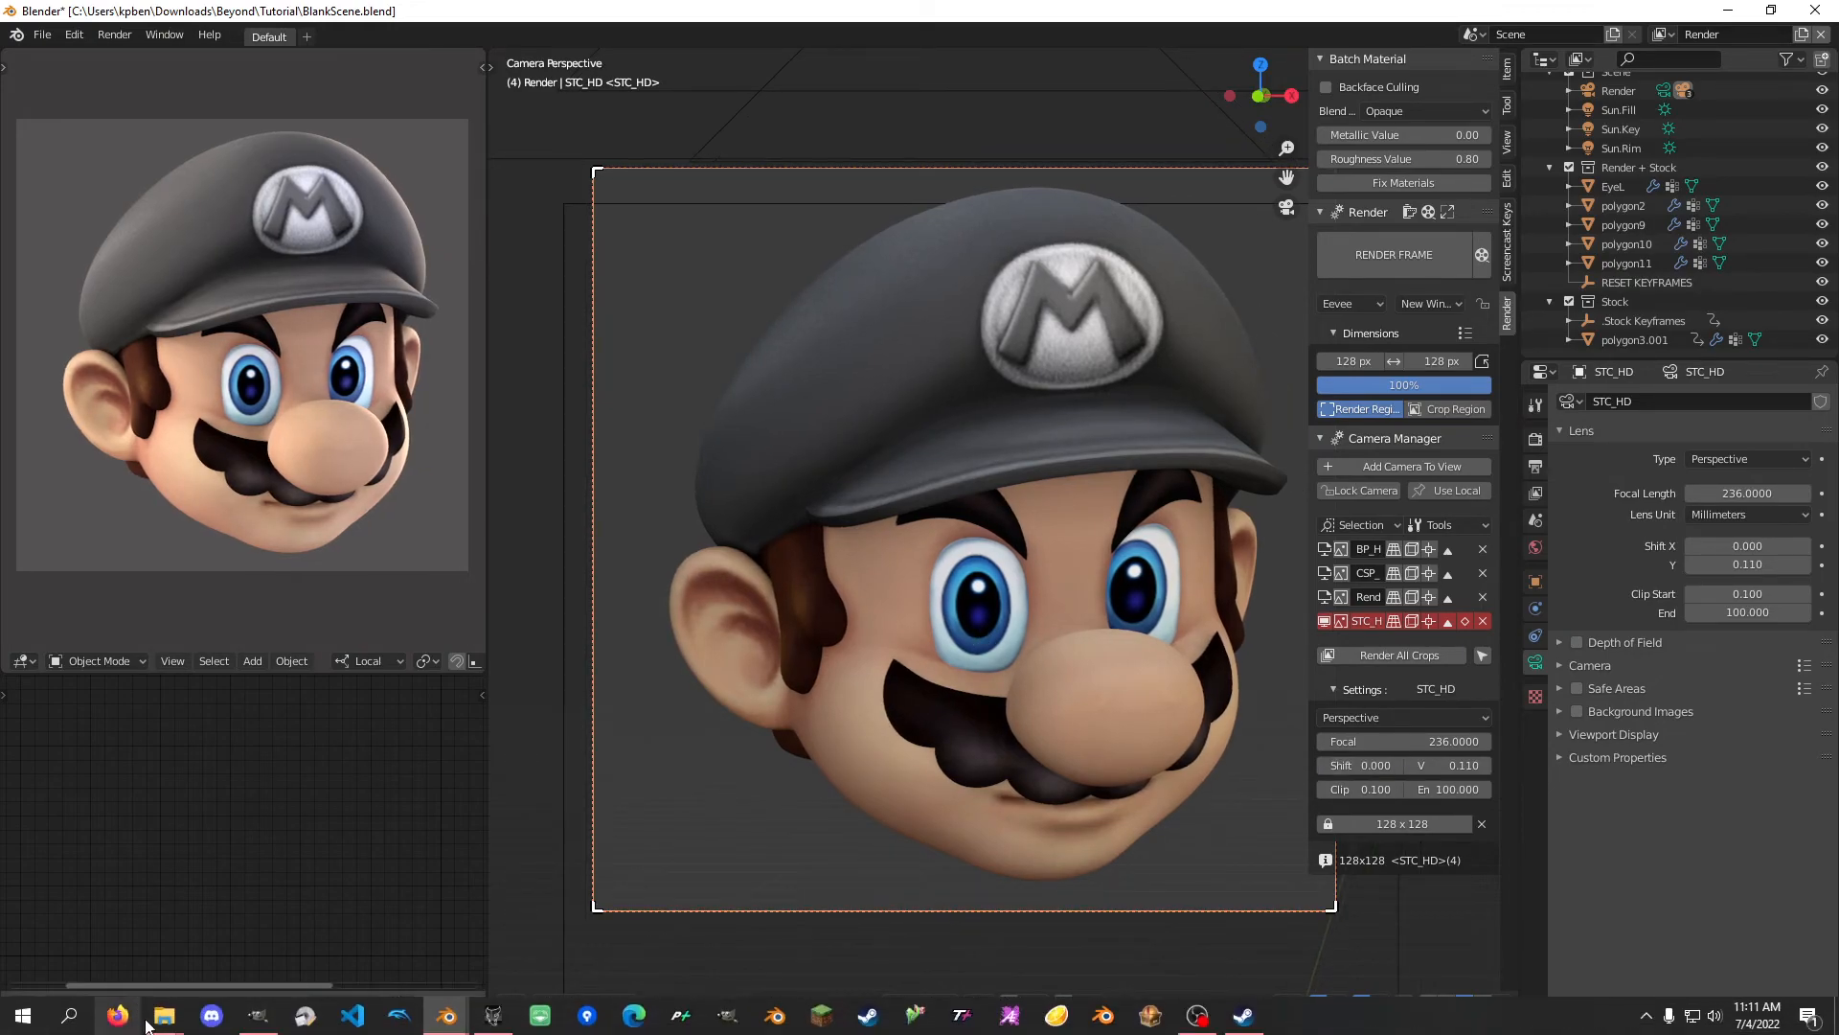
click(147, 929)
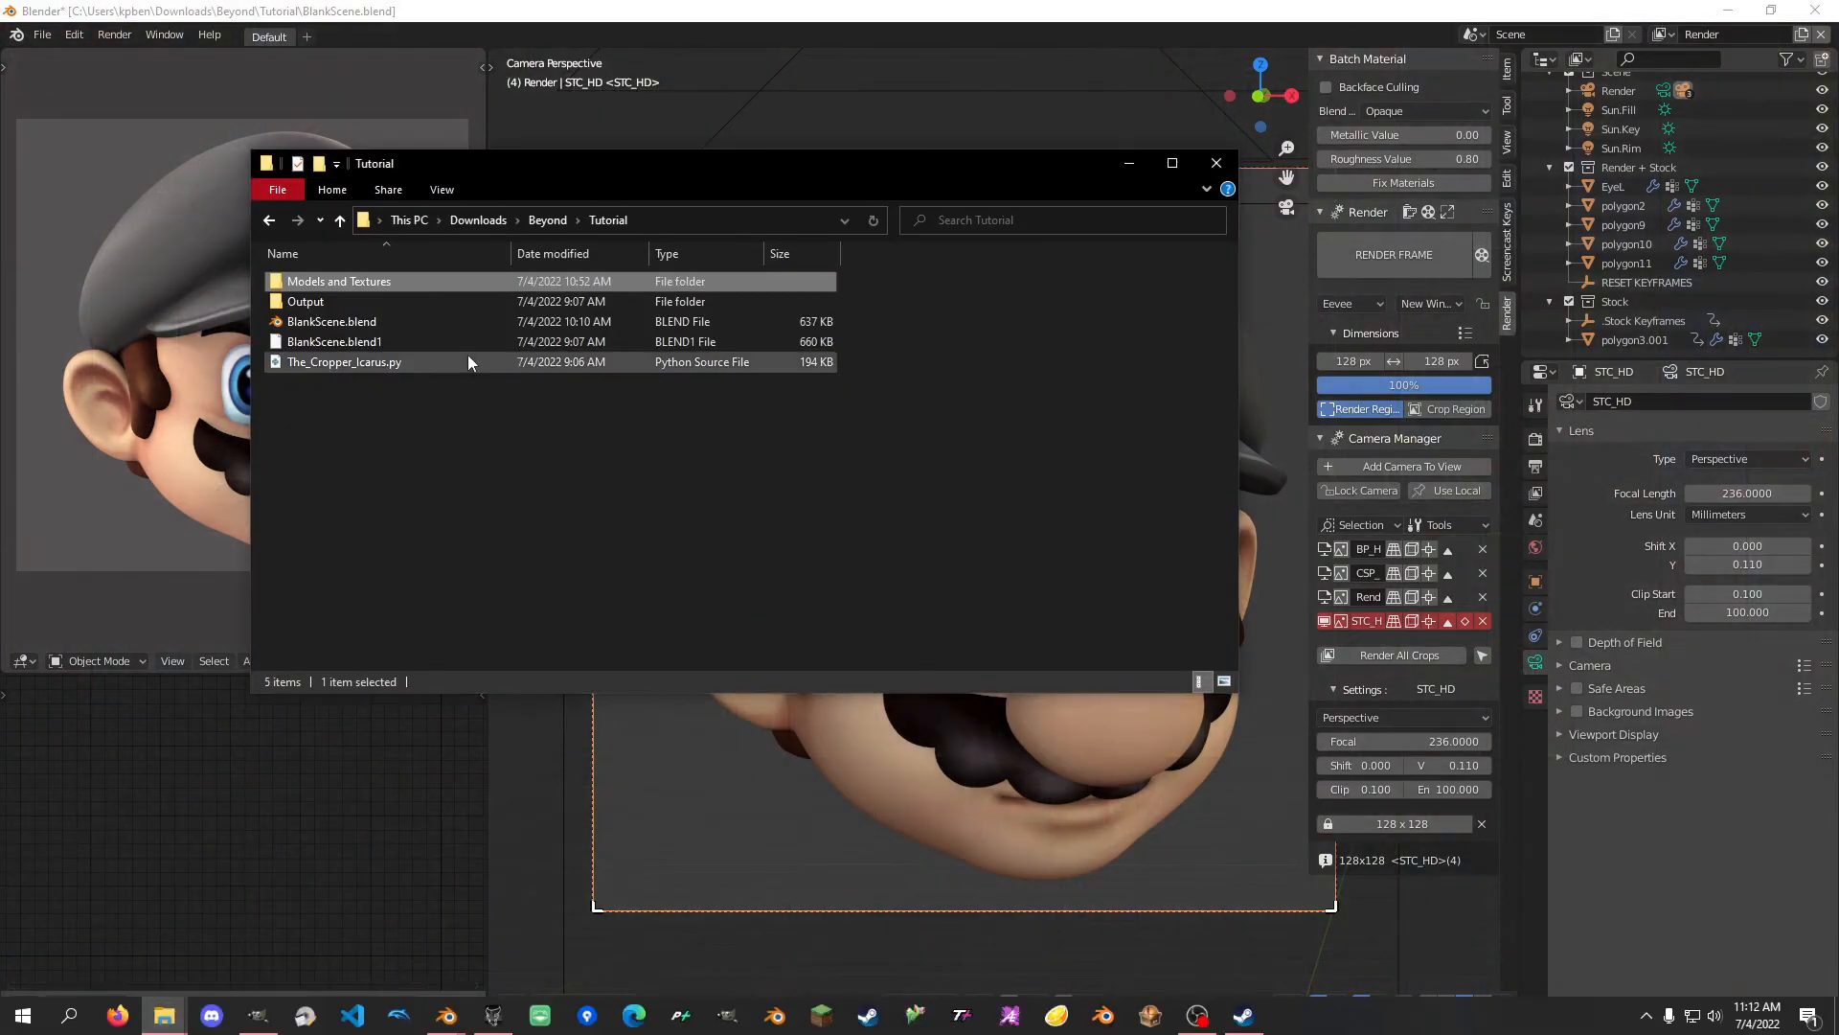
double_click(314, 298)
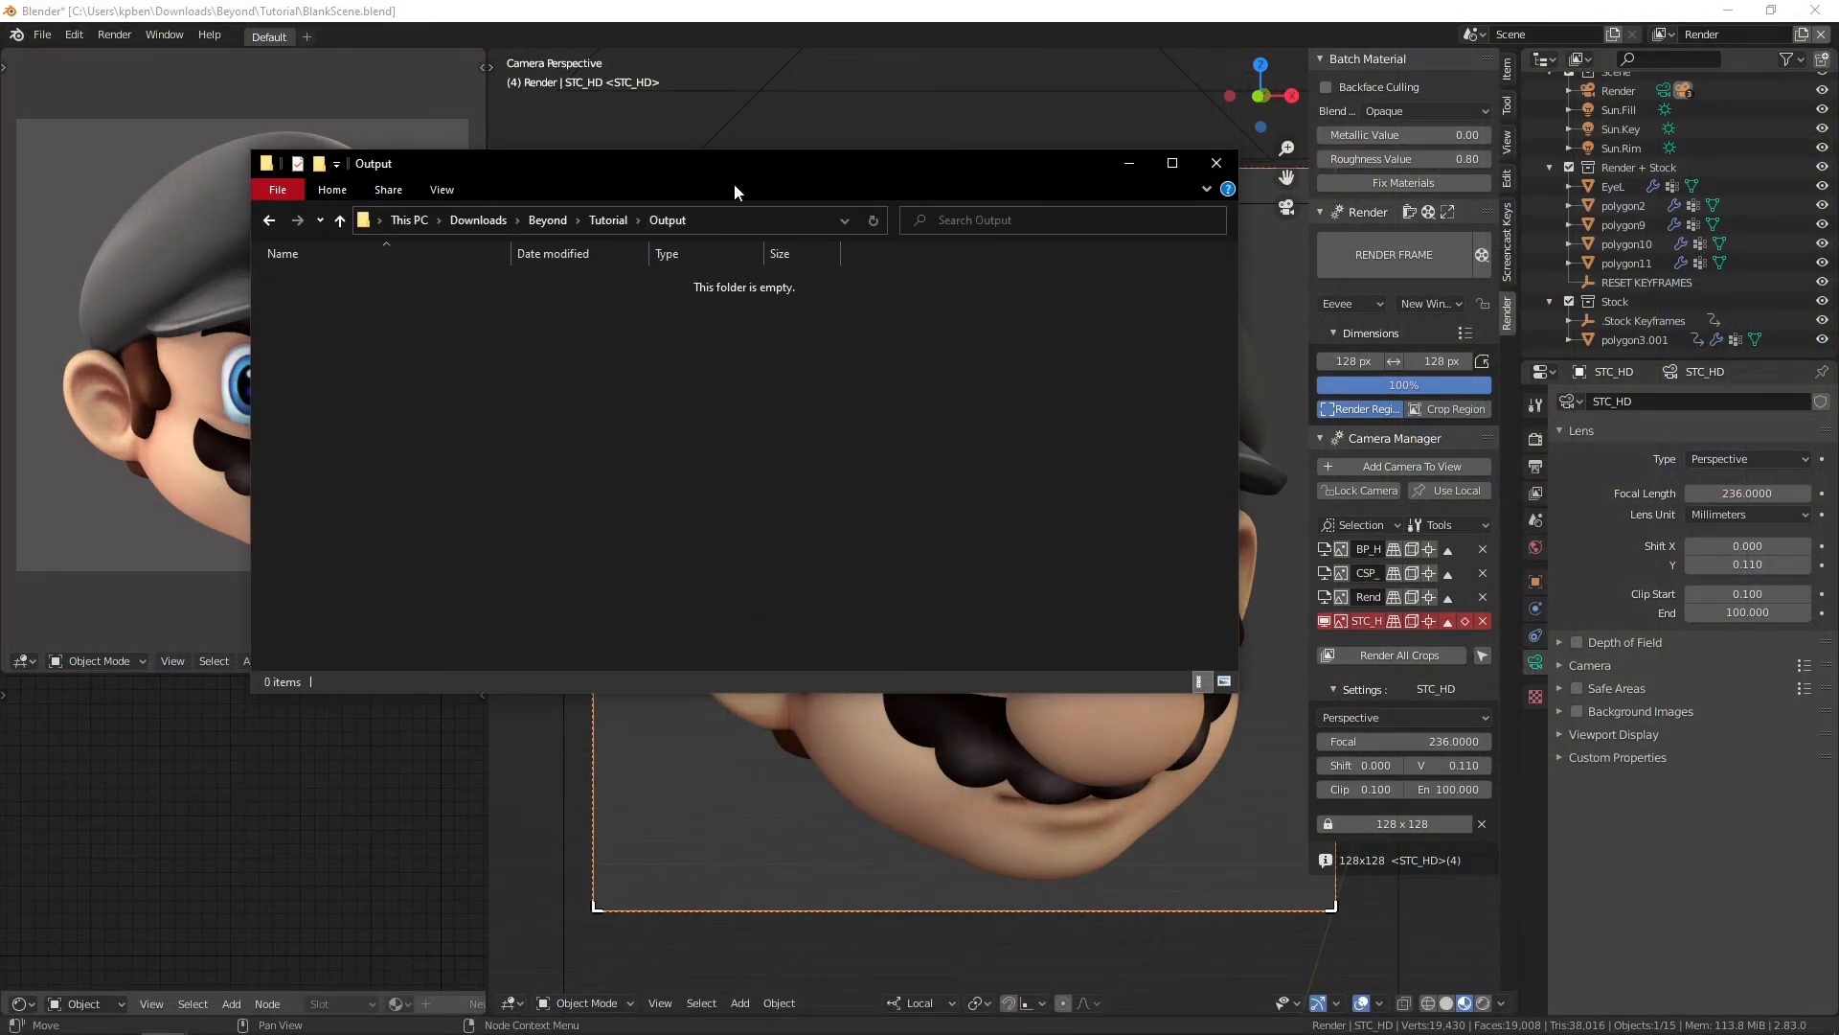
drag(734, 187, 529, 367)
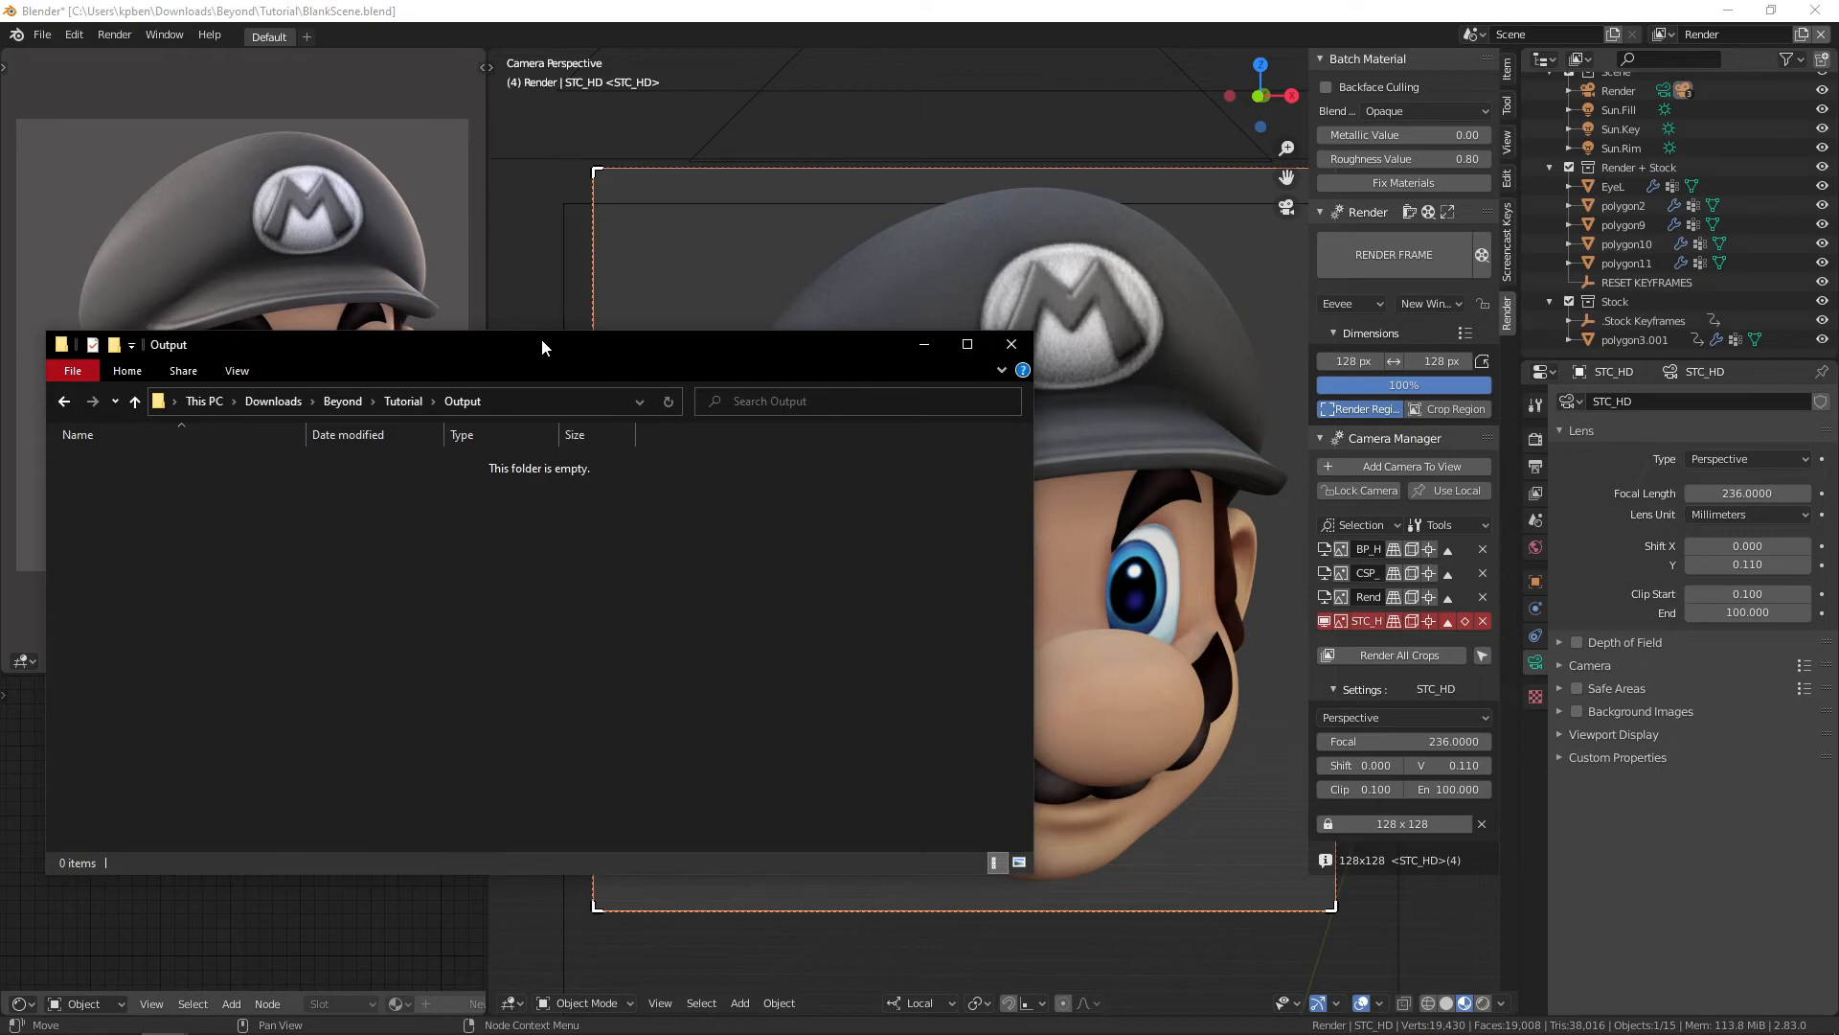
Step: Set the scene's render output path to the Tutorial project's Output folder
click(1535, 466)
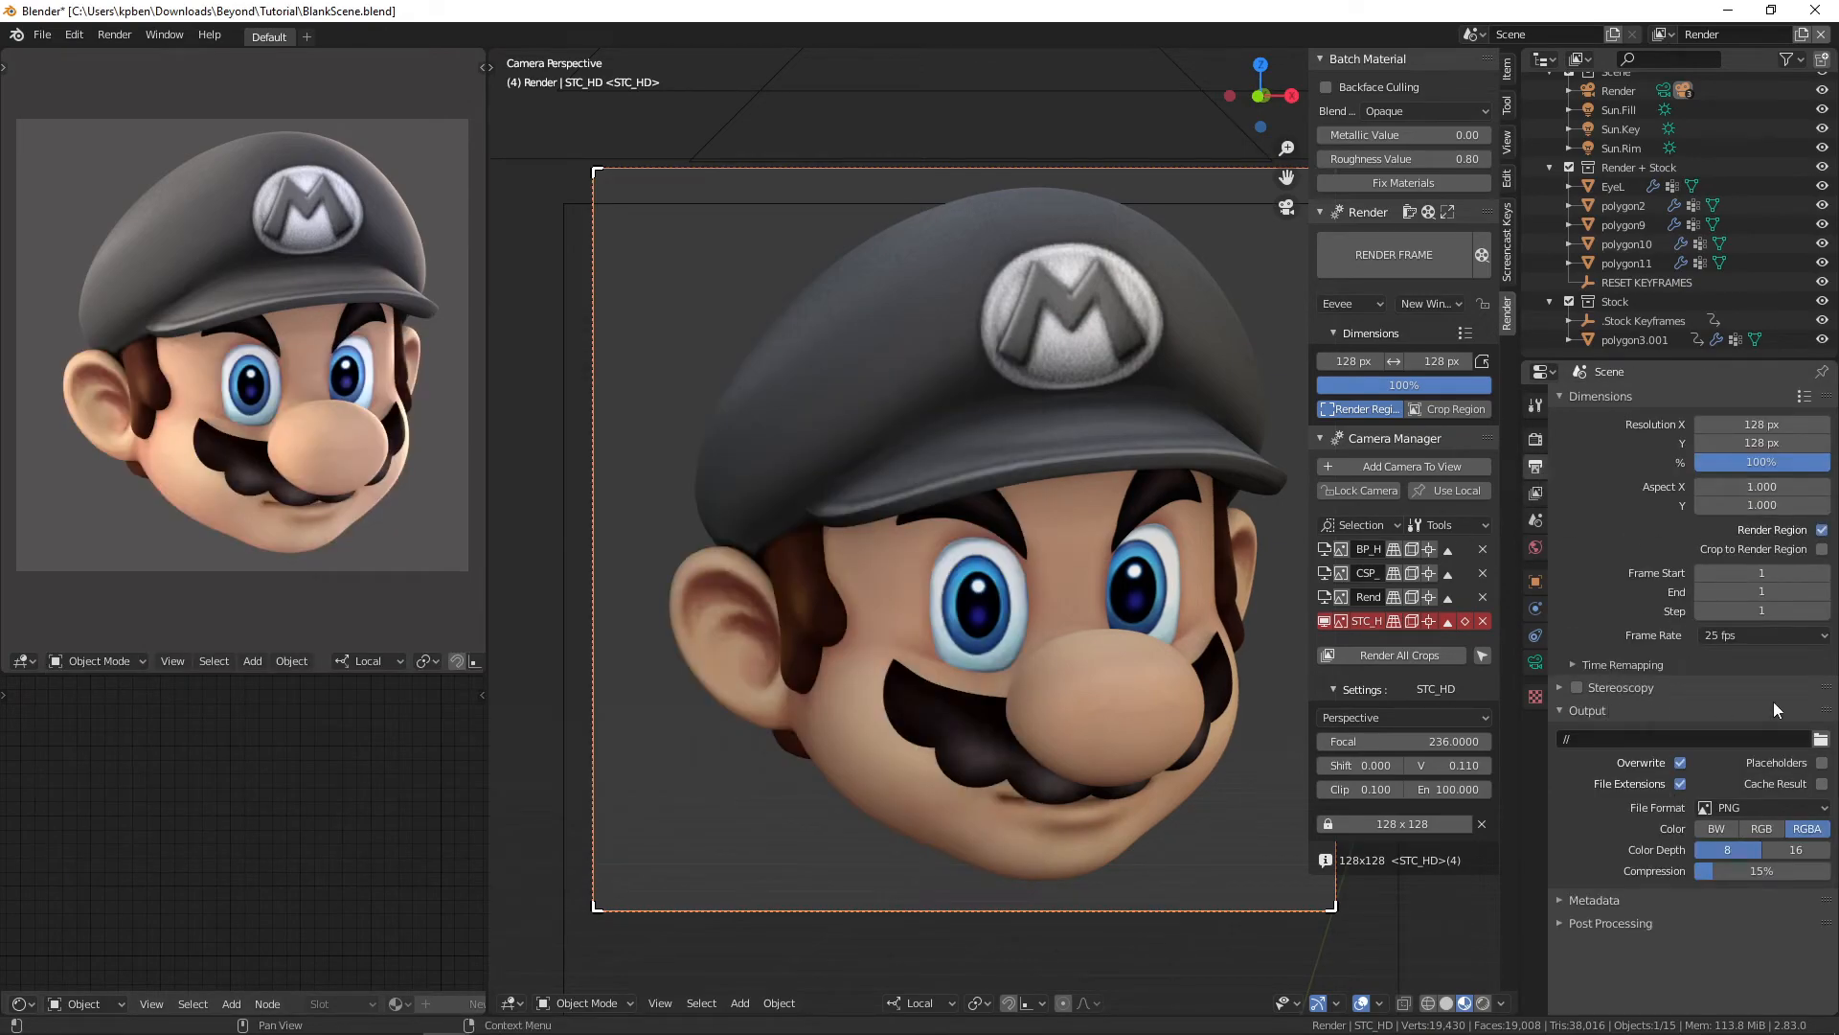
click(1820, 738)
double_click(872, 437)
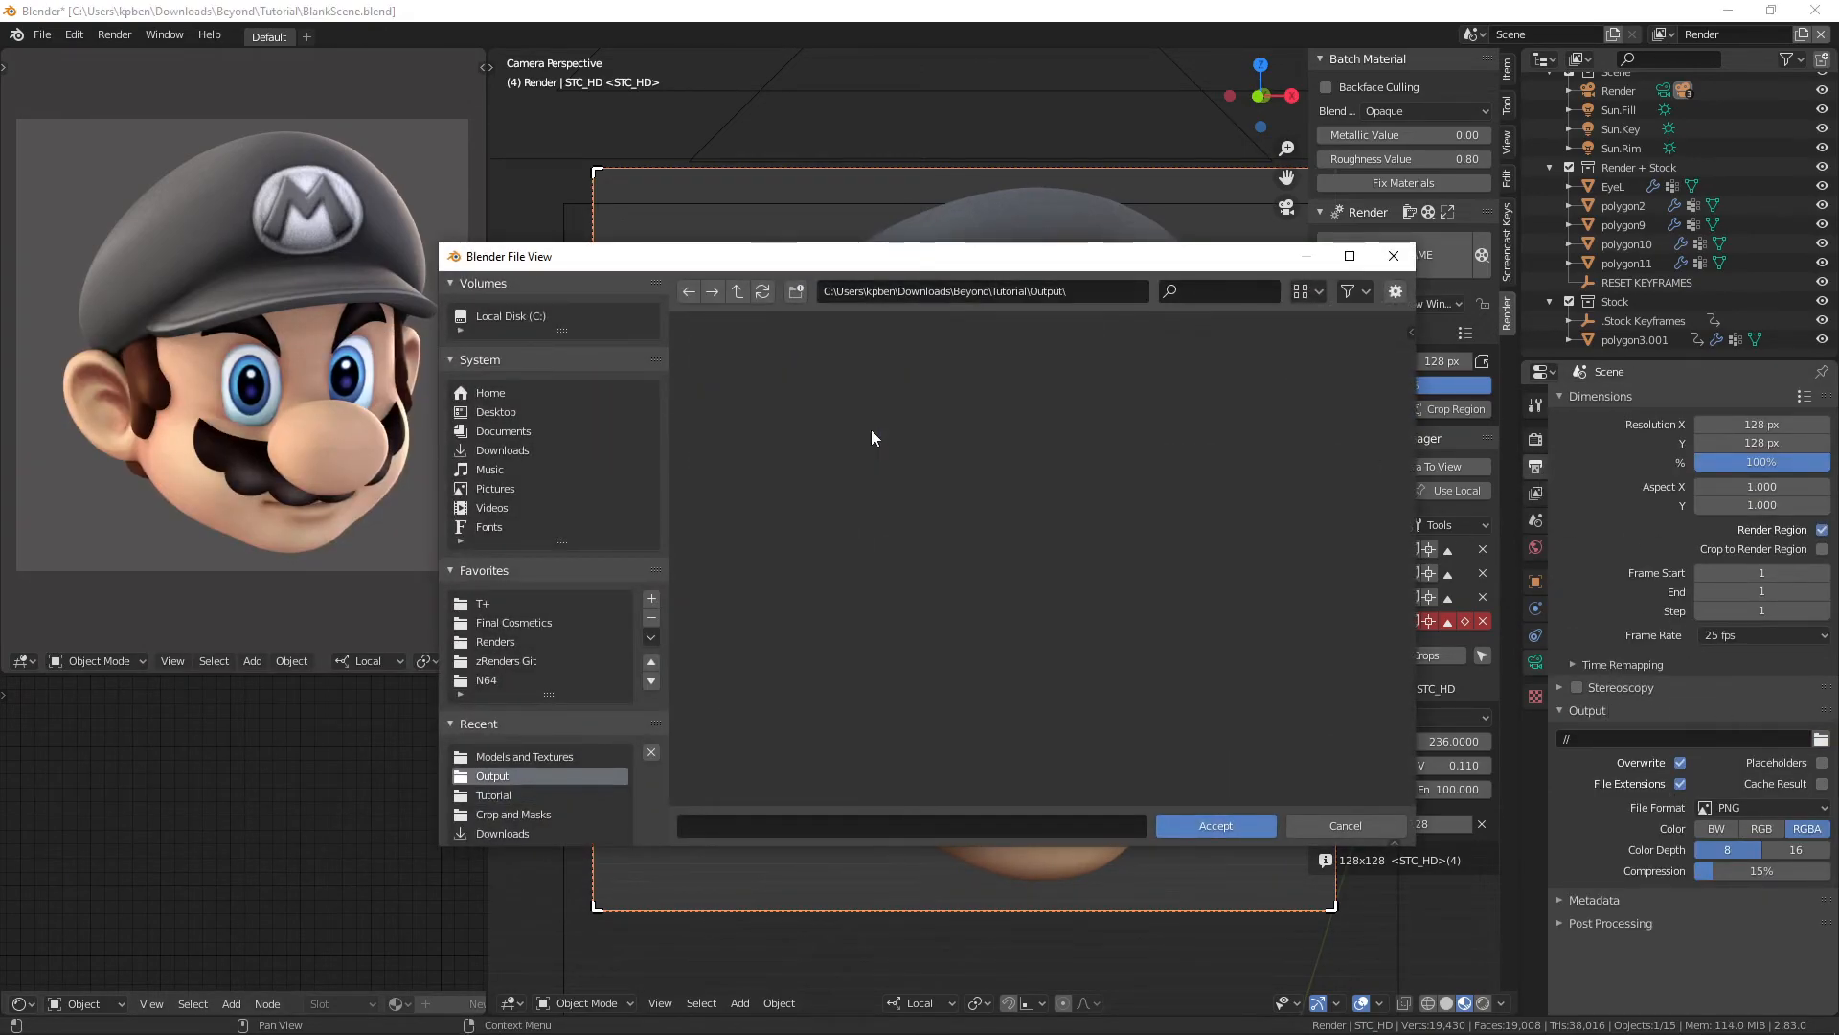
click(1212, 824)
Step: Append the file name prefix Mario_Standard_Test_ to the render output path, without a trailing backslash
click(1626, 739)
text(Mario_Standard)
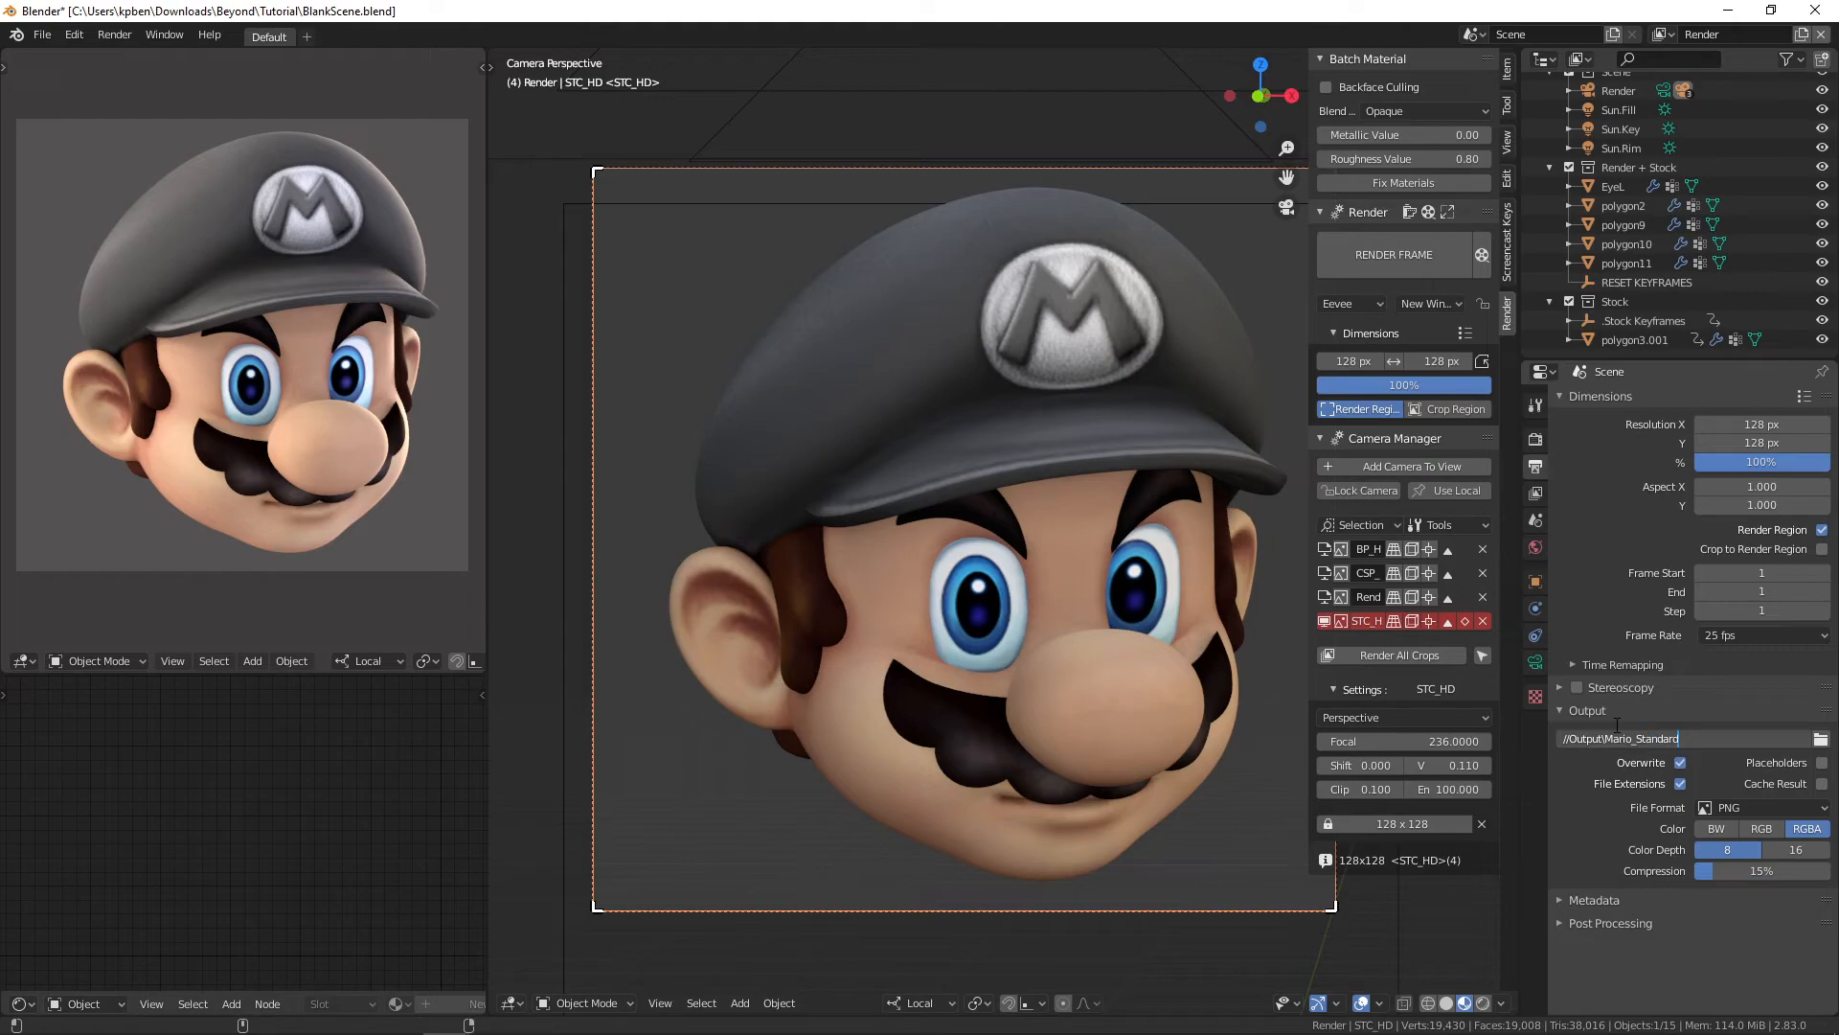
text(_Test_\)
key(Return)
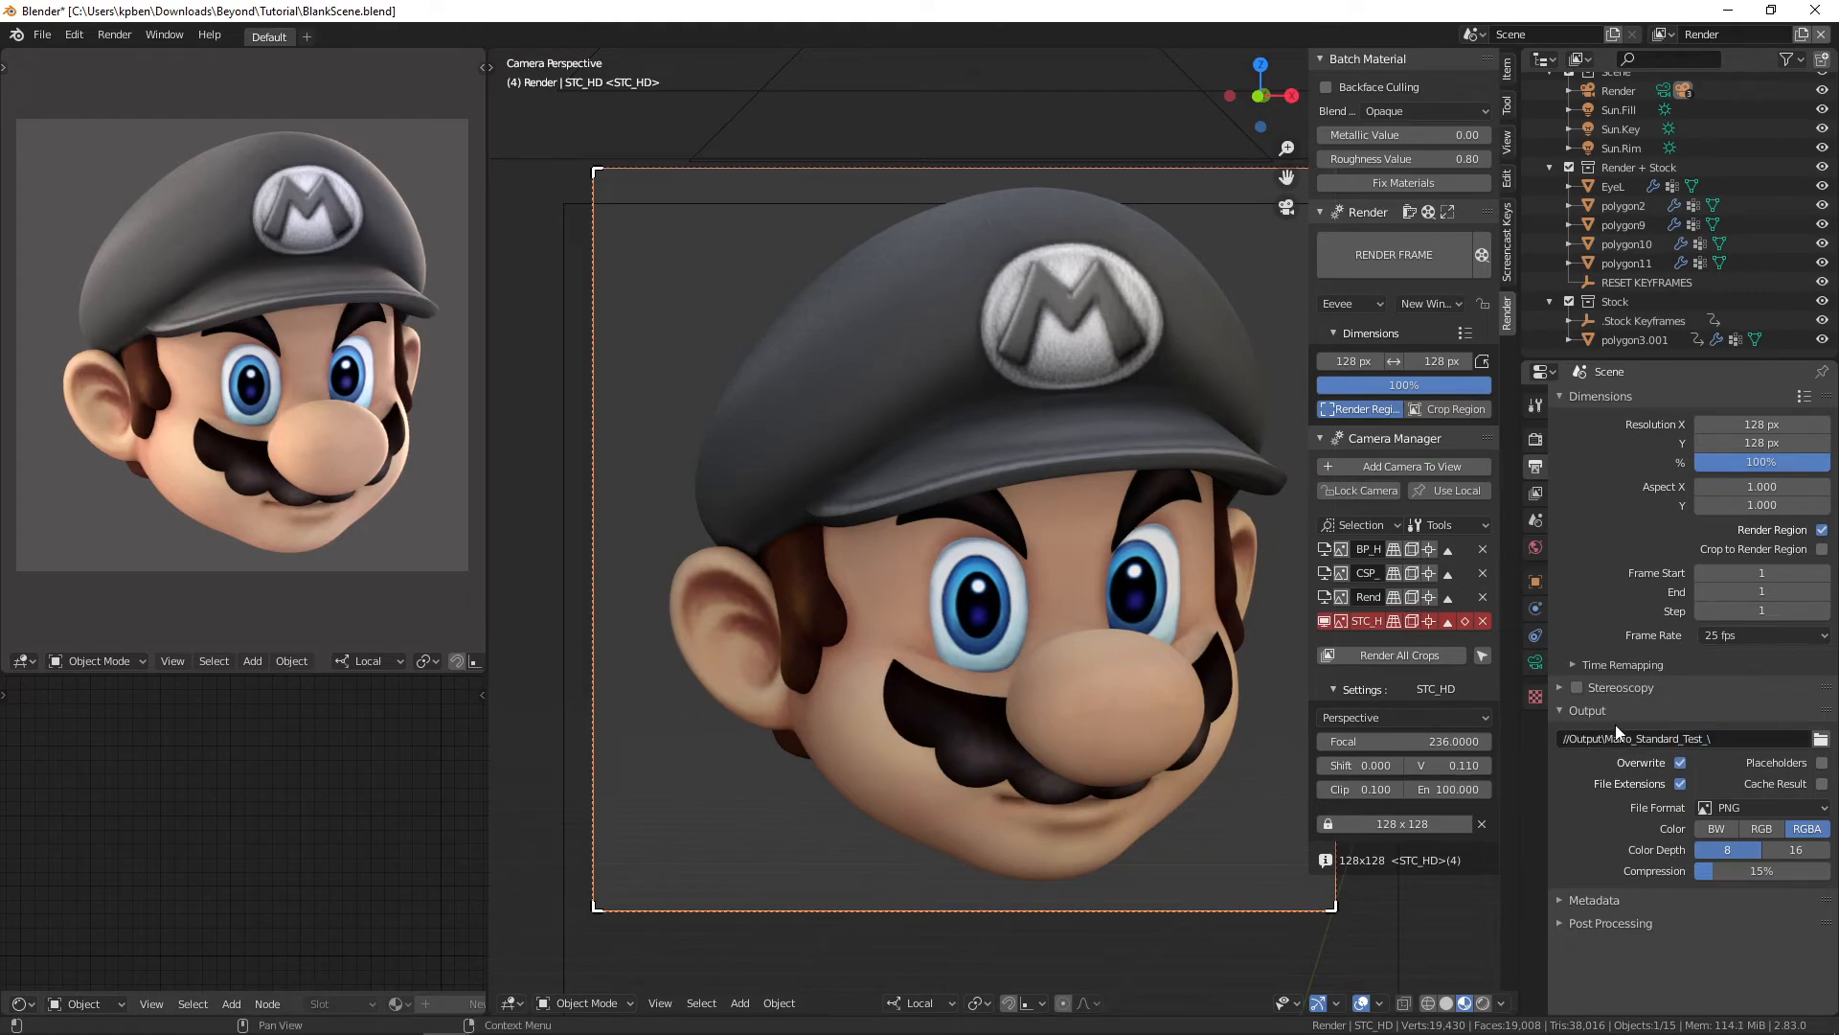
click(1724, 740)
key(End)
key(BackSpace)
key(Return)
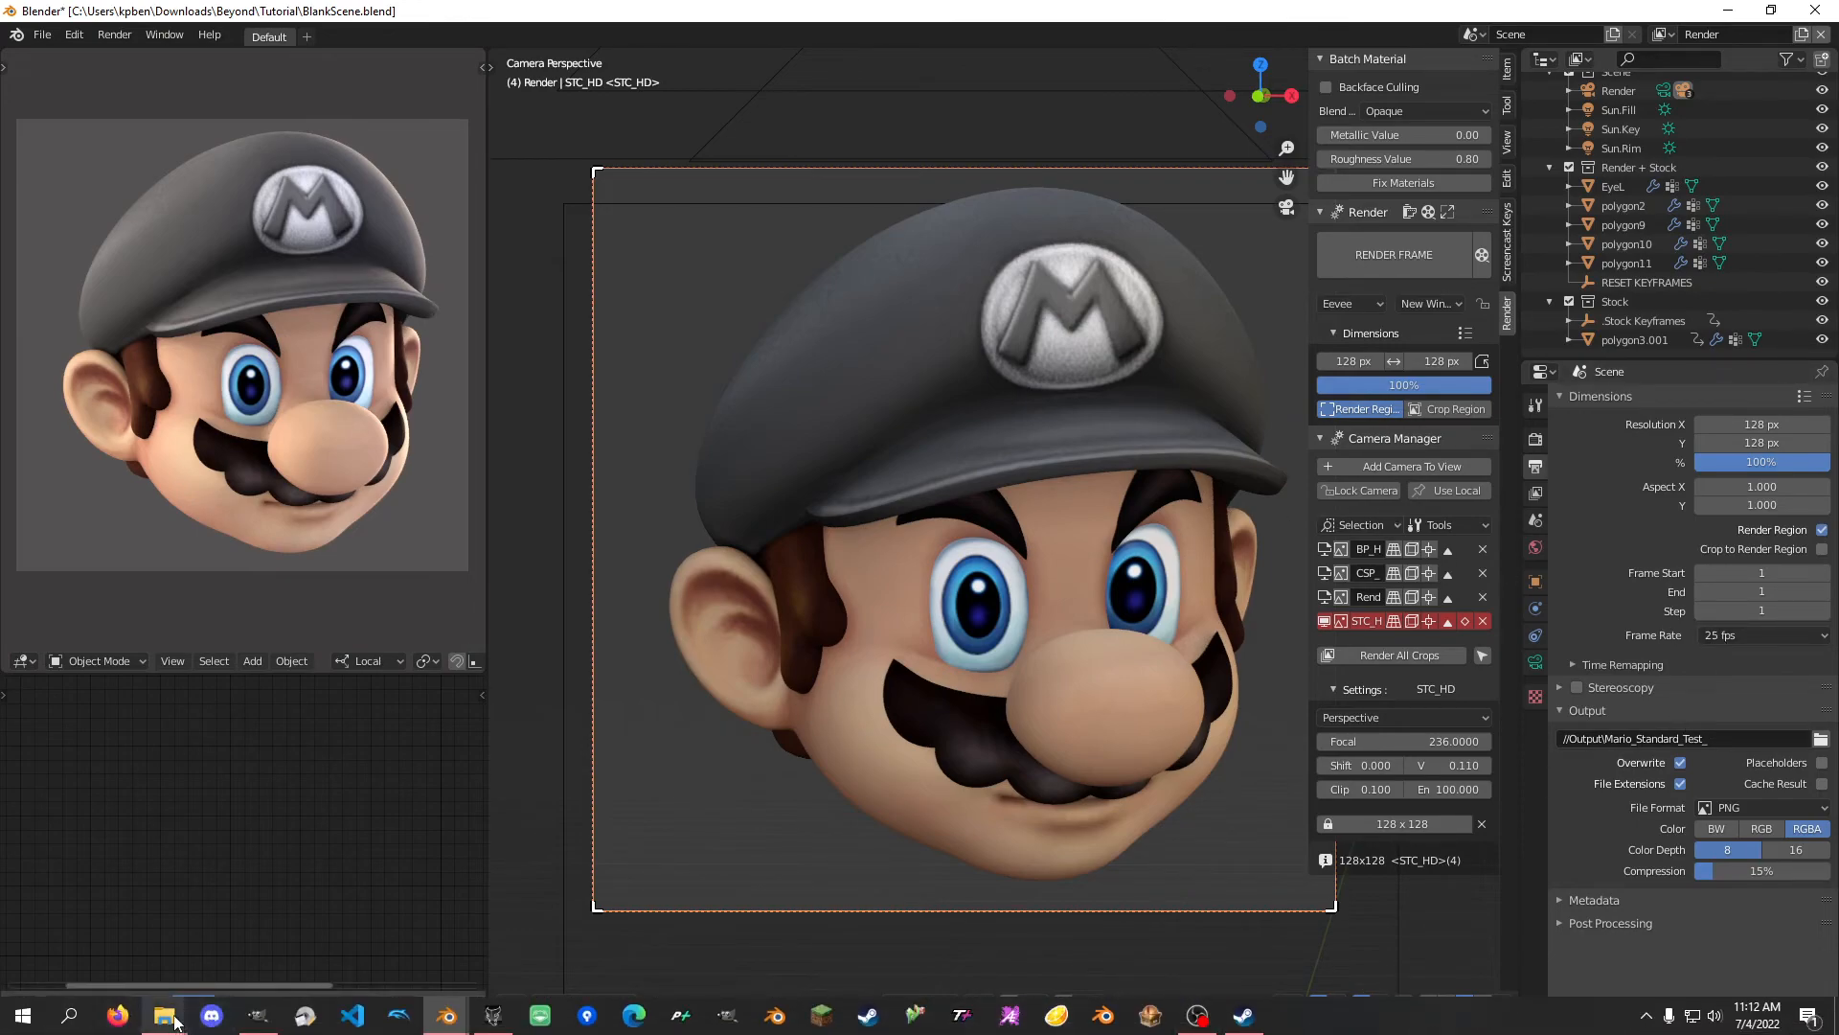
Step: Look into the Output folder in File Explorer, and render all camera crops in Blender
mouse_move(164, 1015)
click(140, 923)
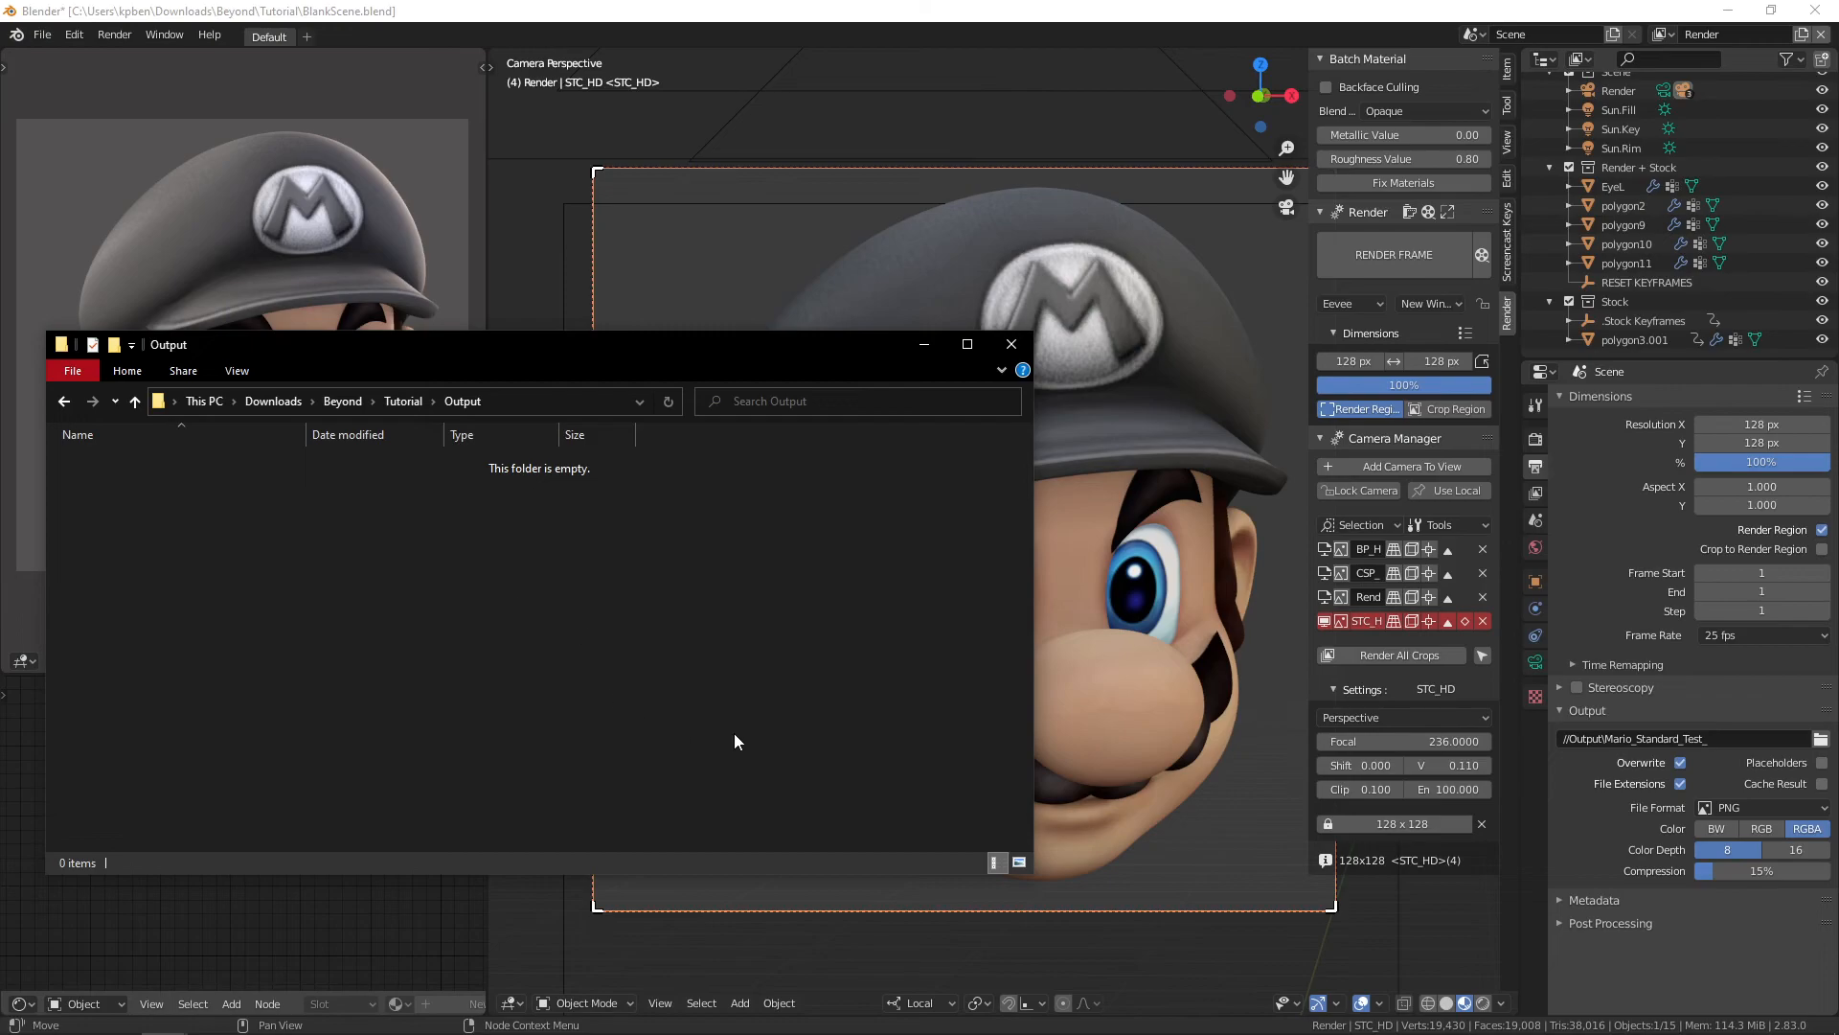
click(1327, 655)
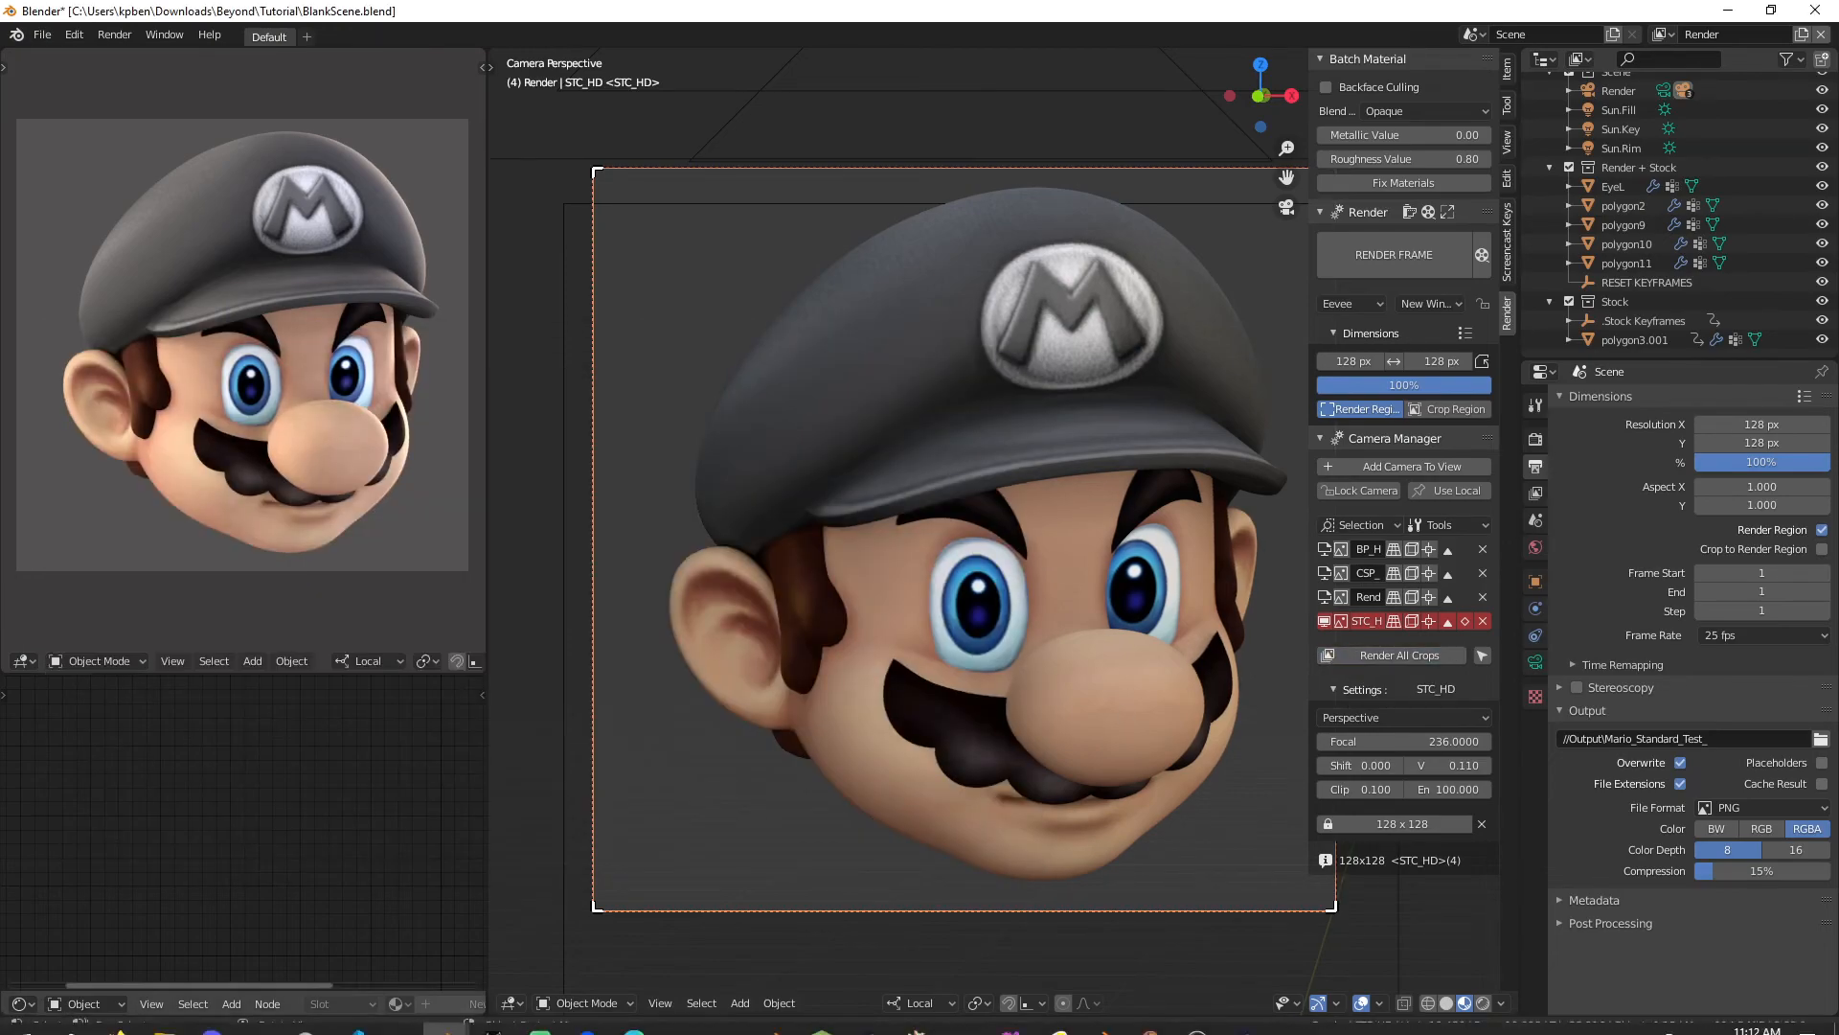
Step: Bring up the Output folder in File Explorer and display its files as large icons
mouse_move(159, 1016)
click(154, 923)
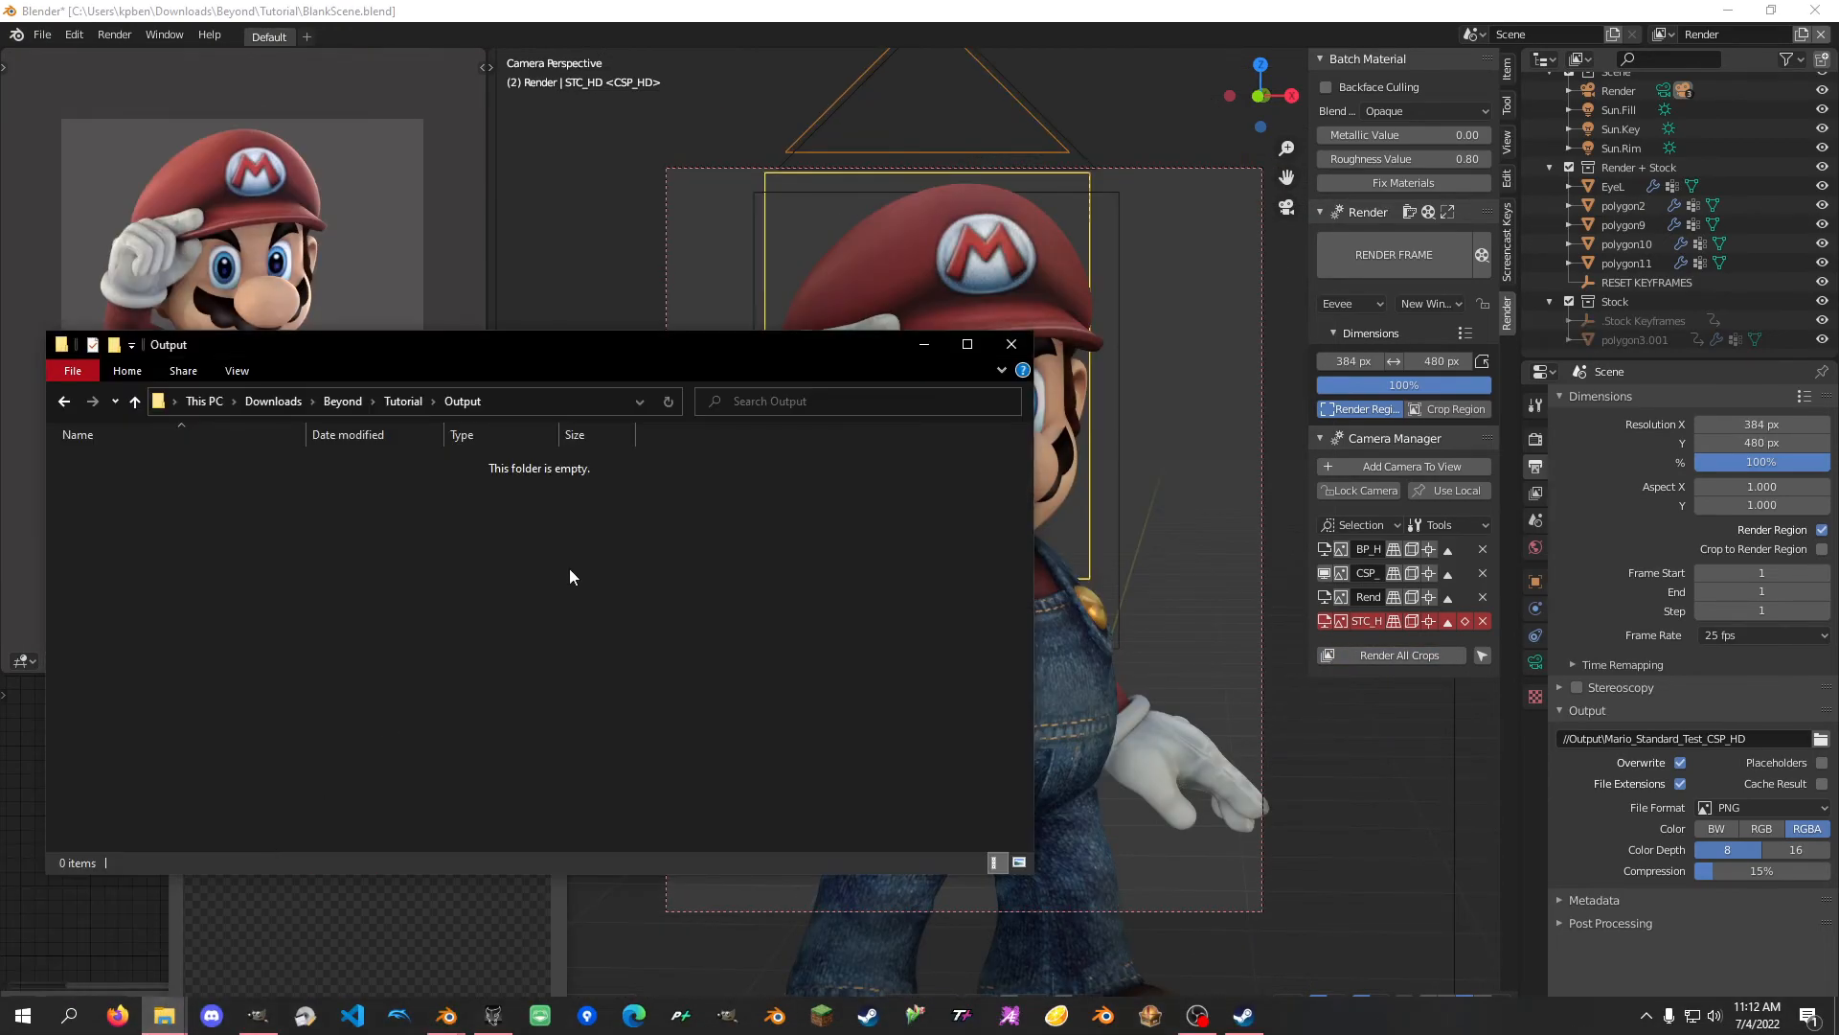
right_click(721, 525)
mouse_move(791, 559)
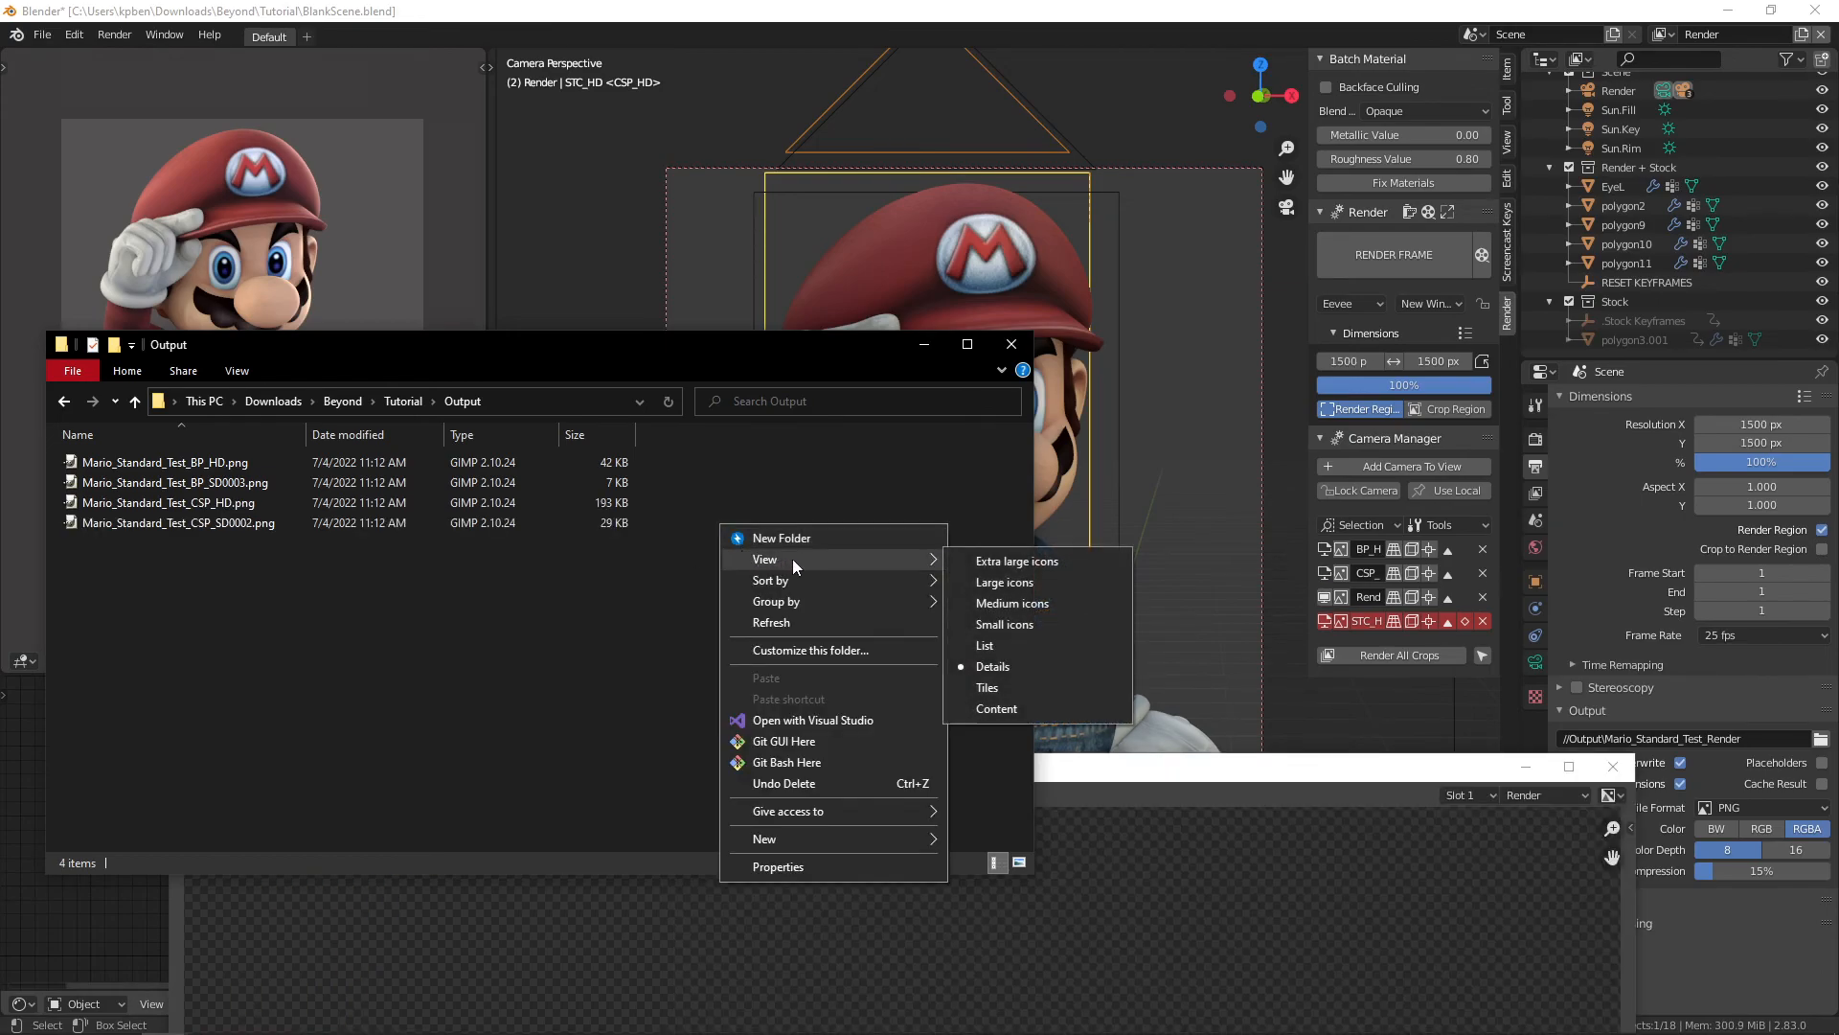
click(983, 582)
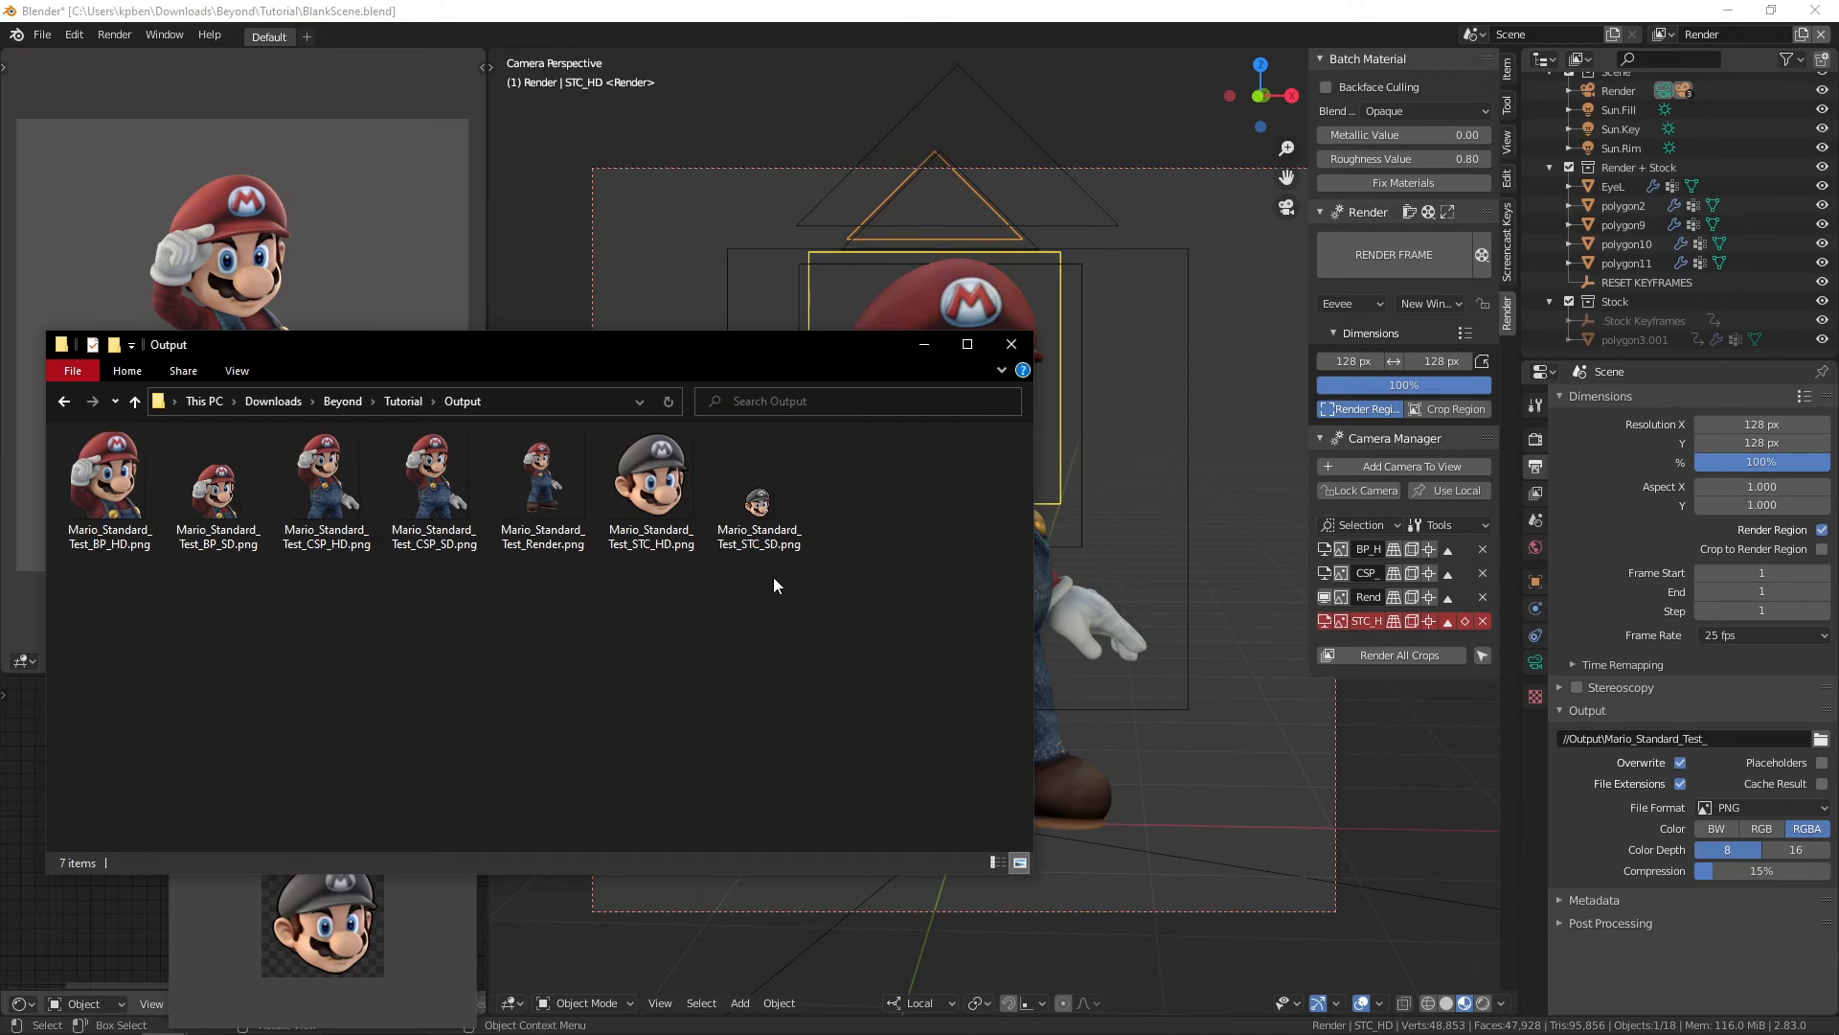
Step: Look through the rendered Render, CSP, BP and STC images of Mario in the Output folder
click(531, 491)
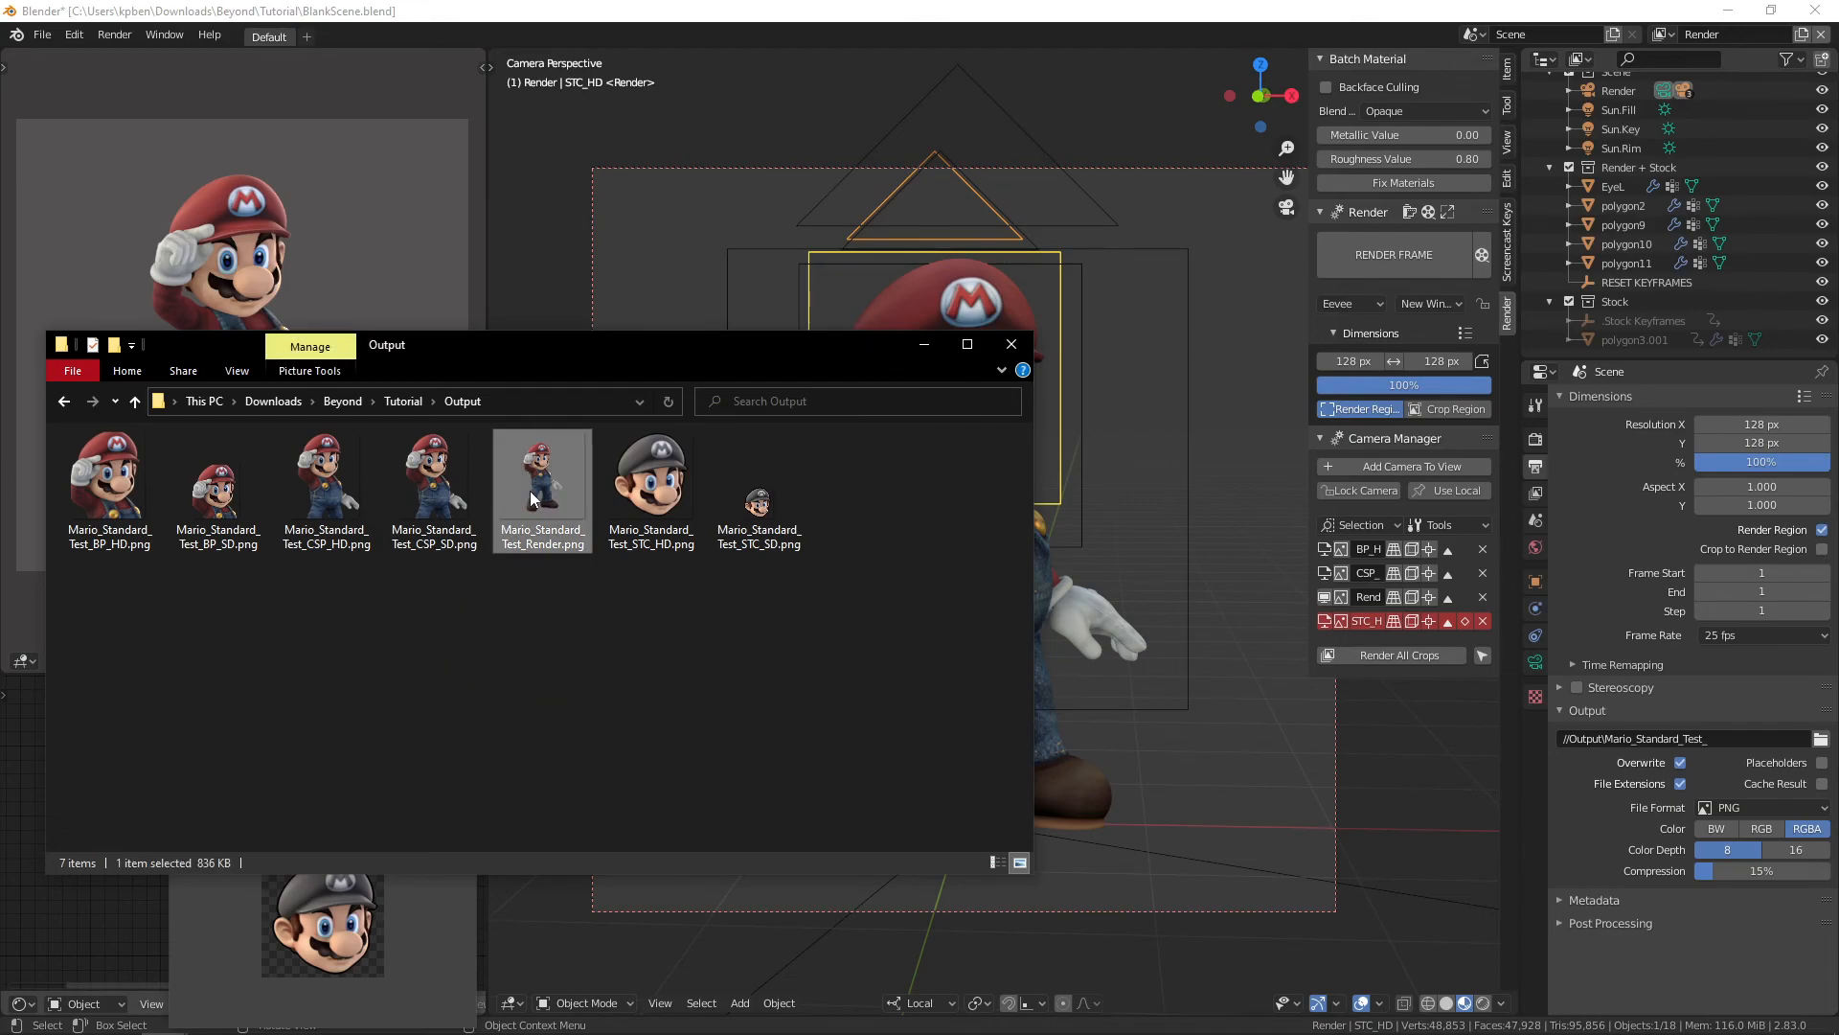
click(442, 541)
click(319, 537)
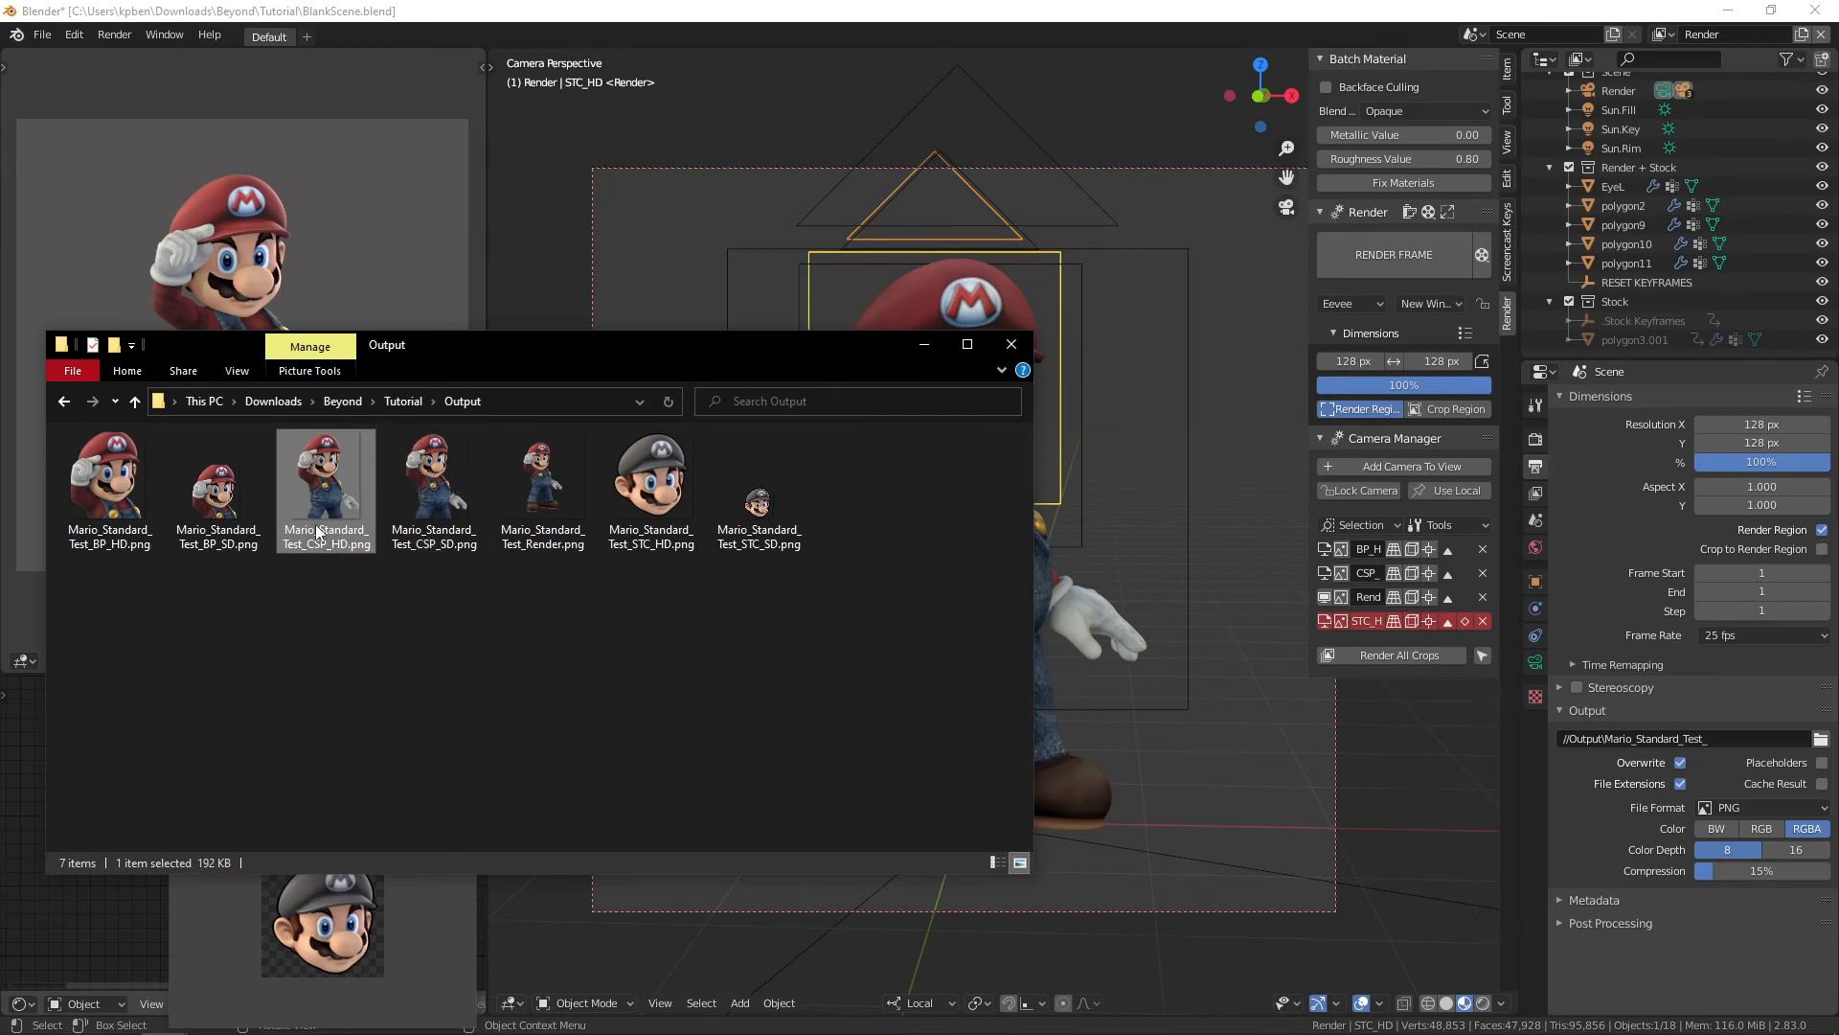
click(235, 525)
click(101, 512)
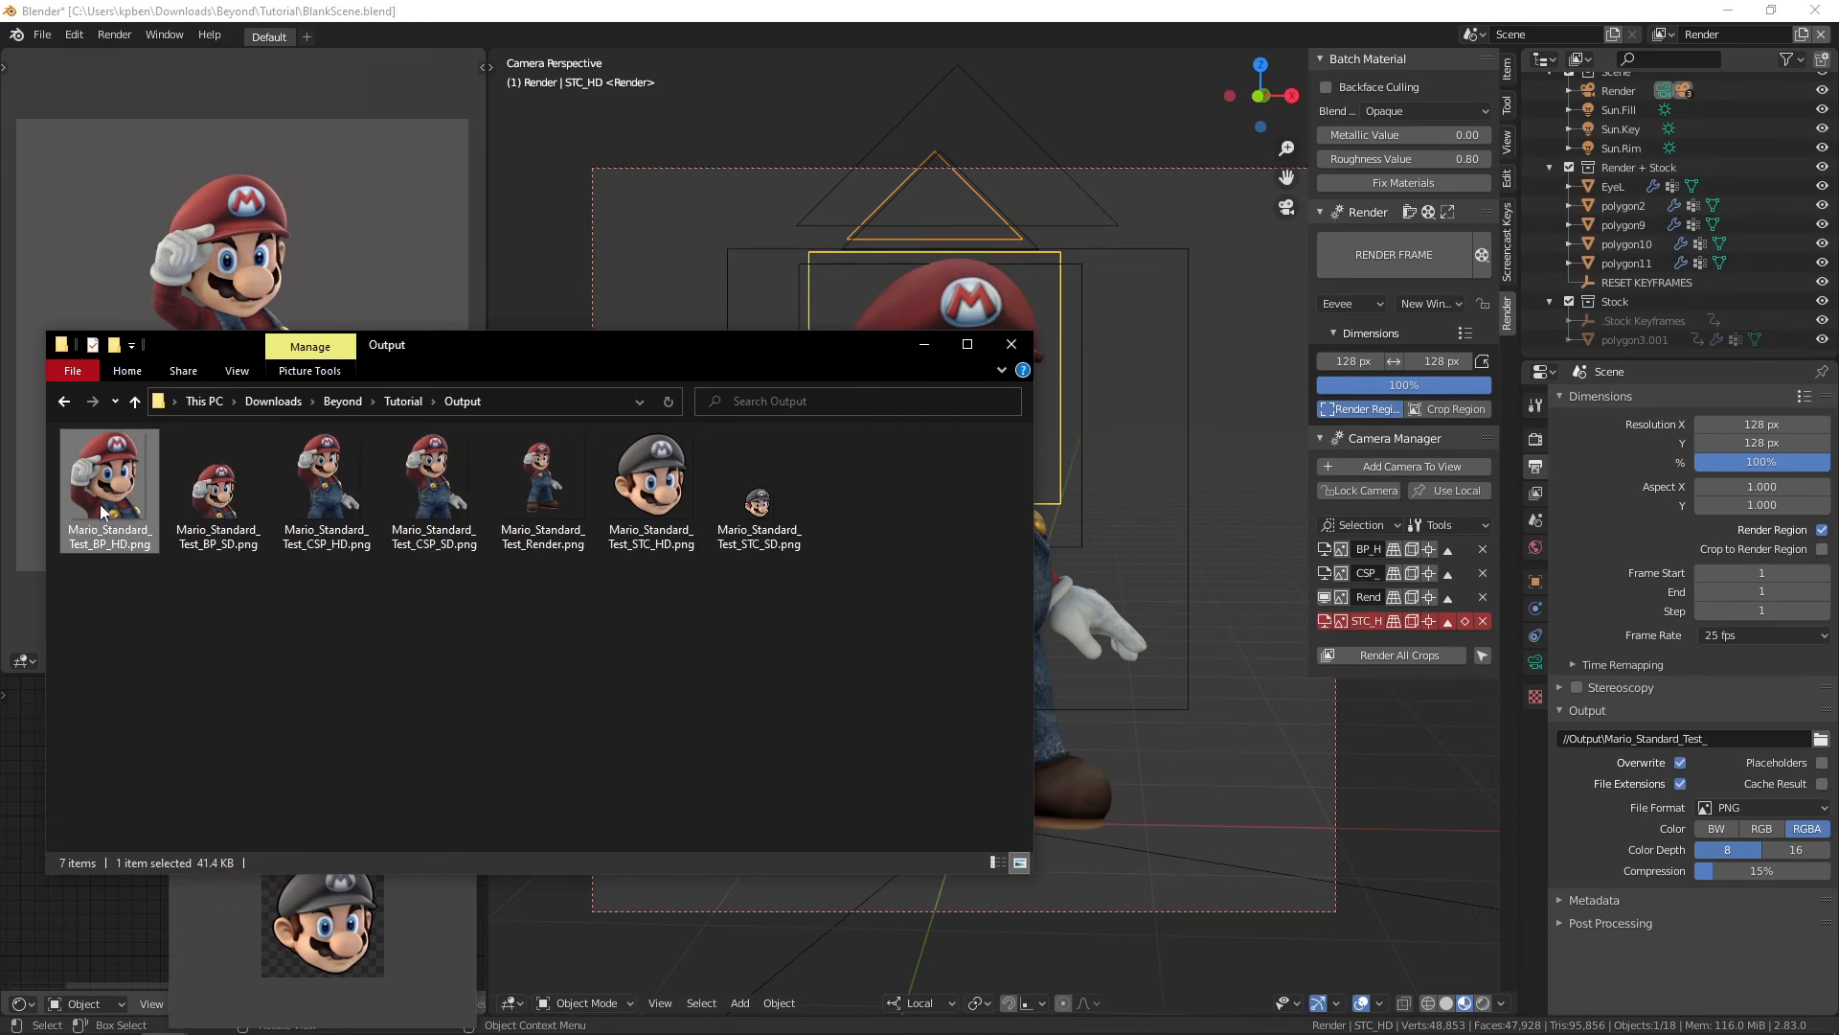
click(751, 533)
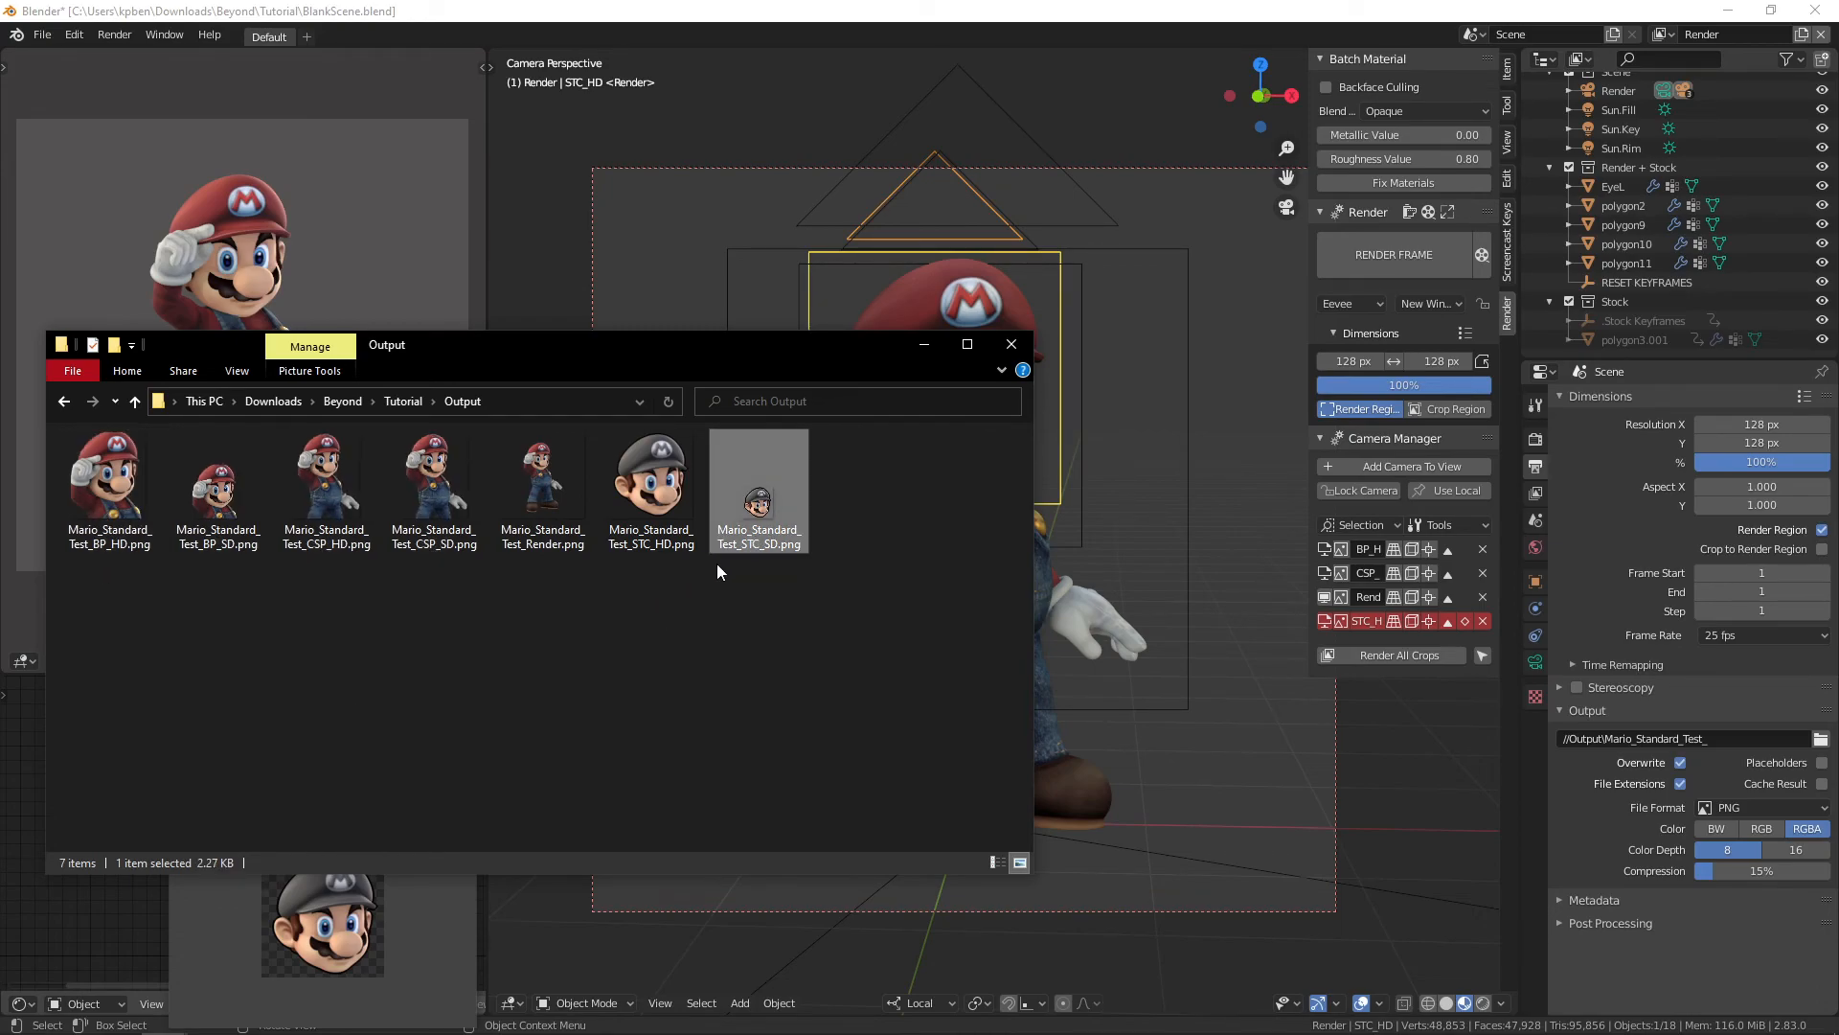
click(645, 497)
click(736, 644)
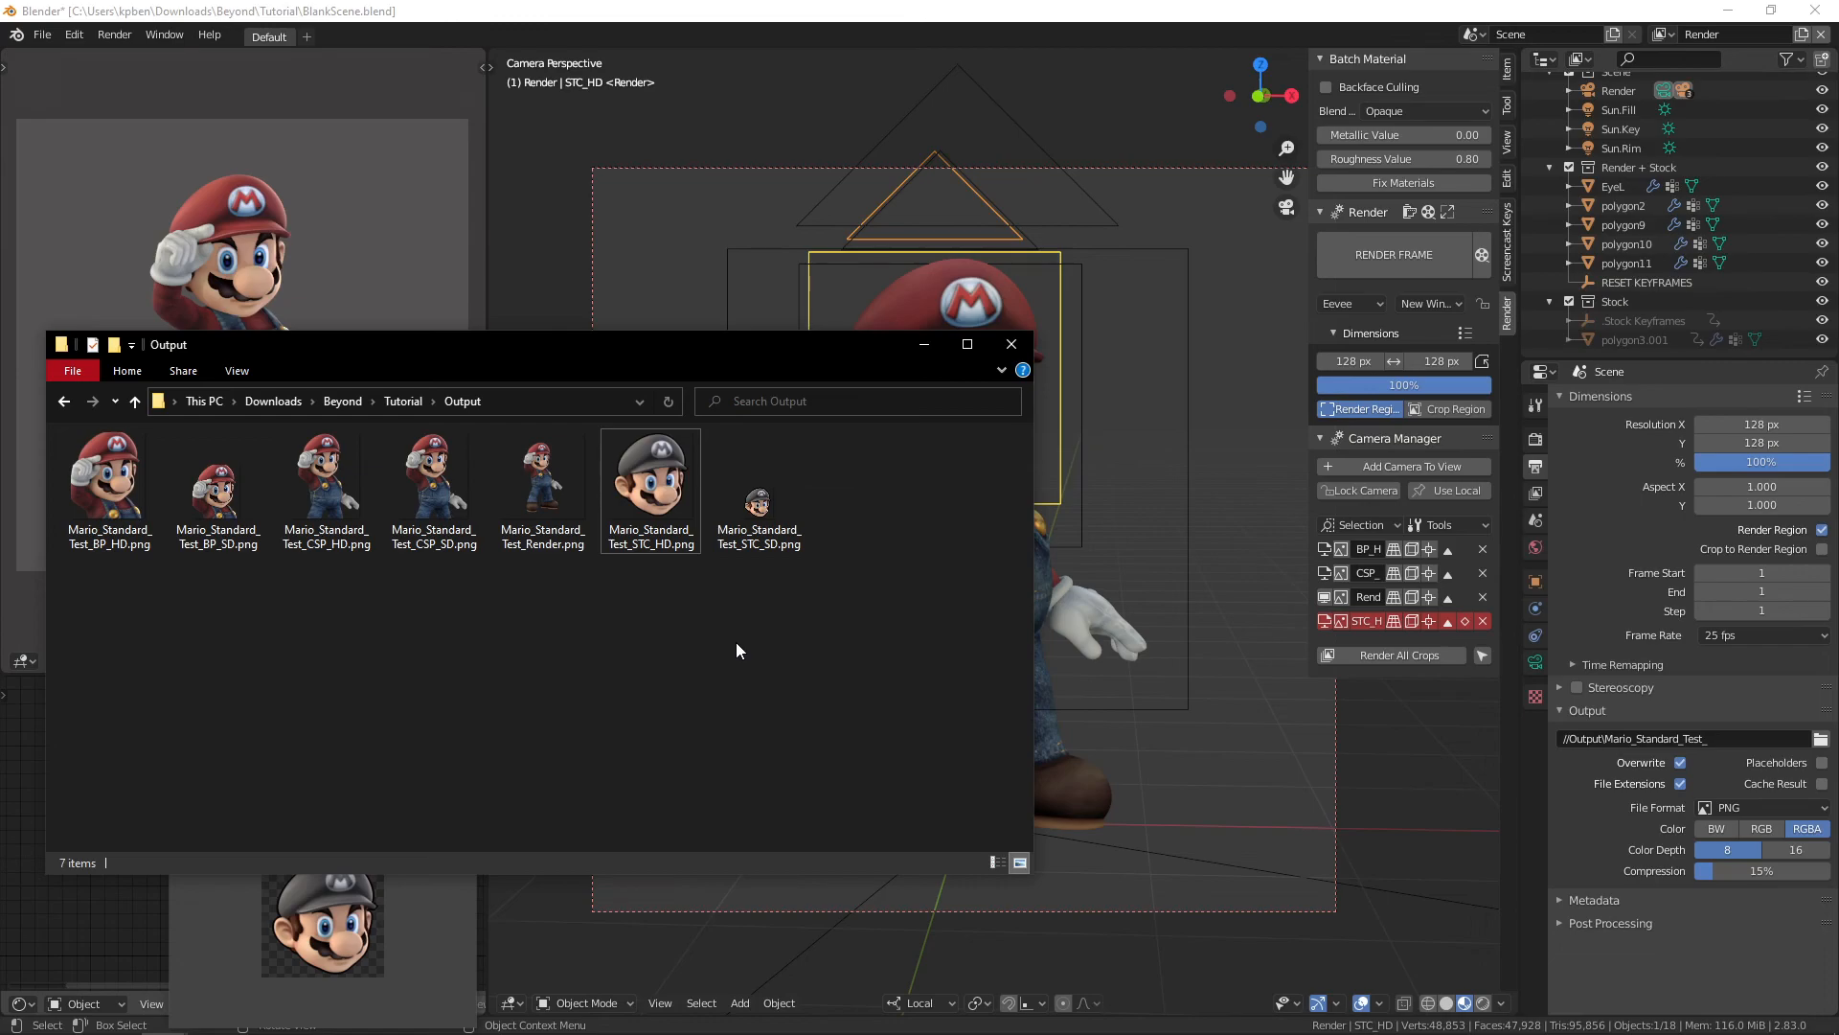
Step: In Blender's stock camera view, connect the cap's image texture colour directly to the shader's Base Color and delete the ColorRamp node
click(804, 20)
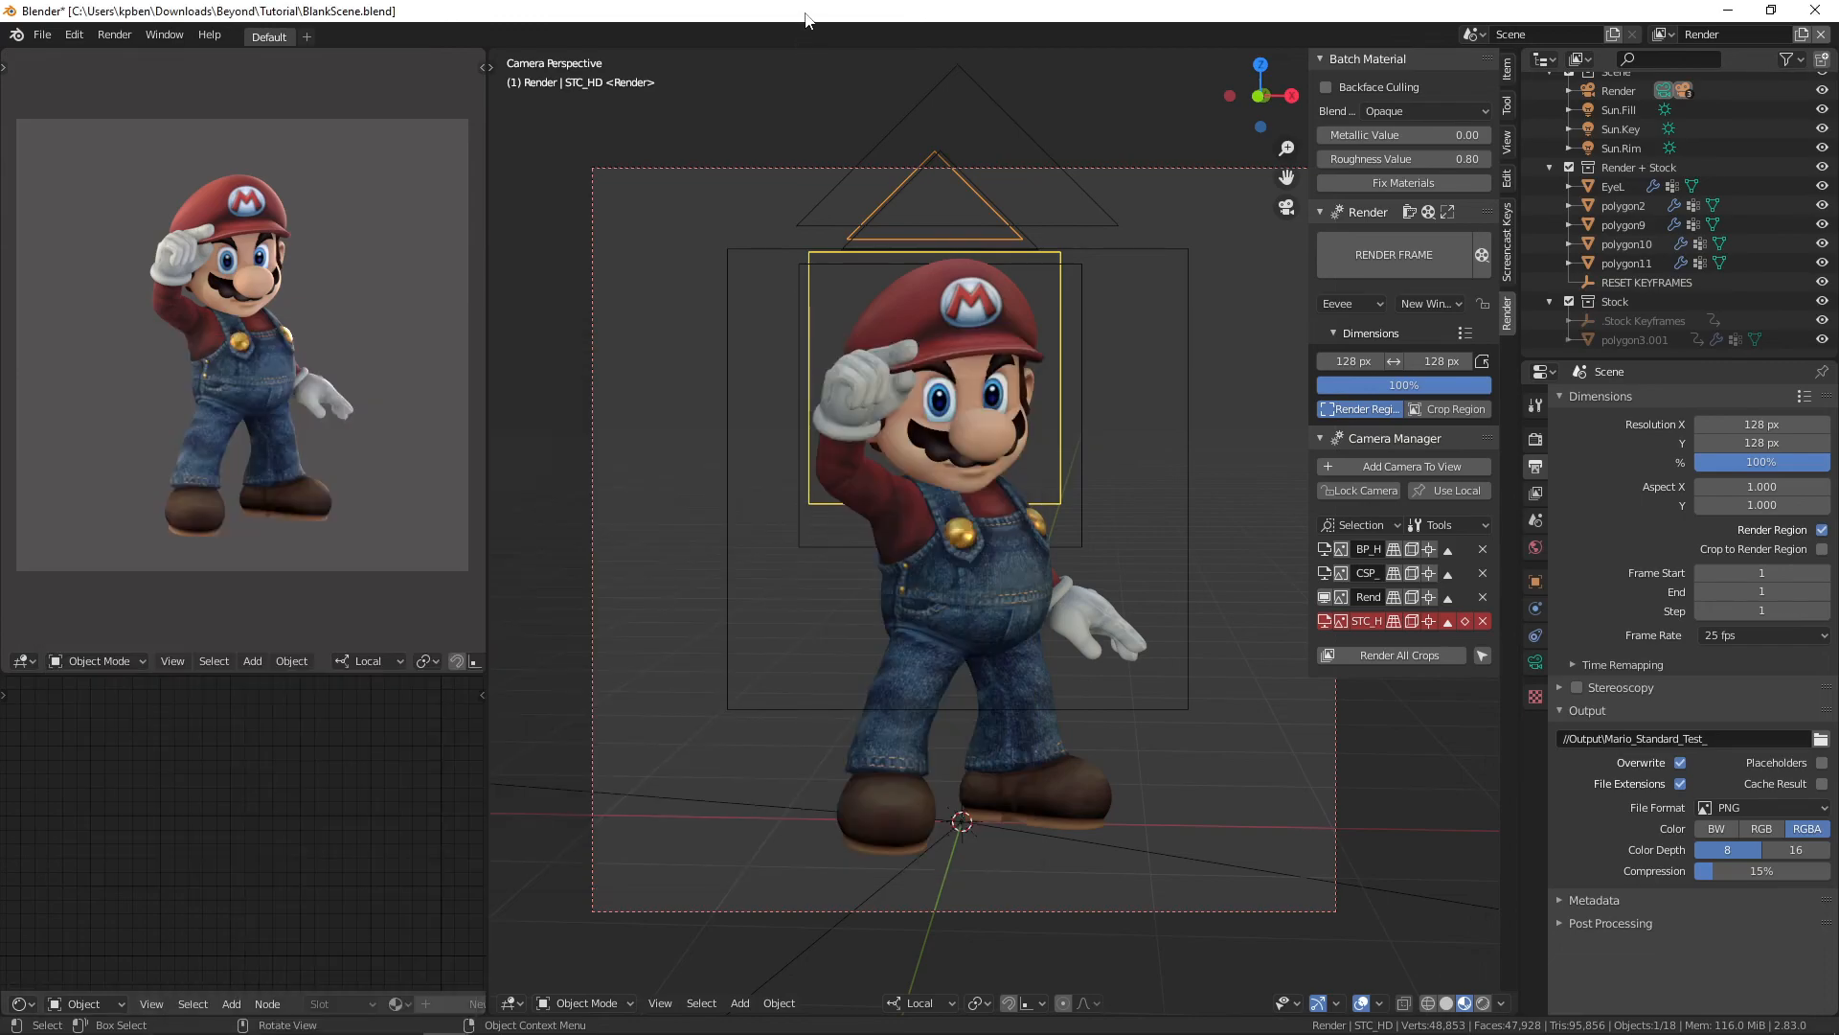
click(1327, 622)
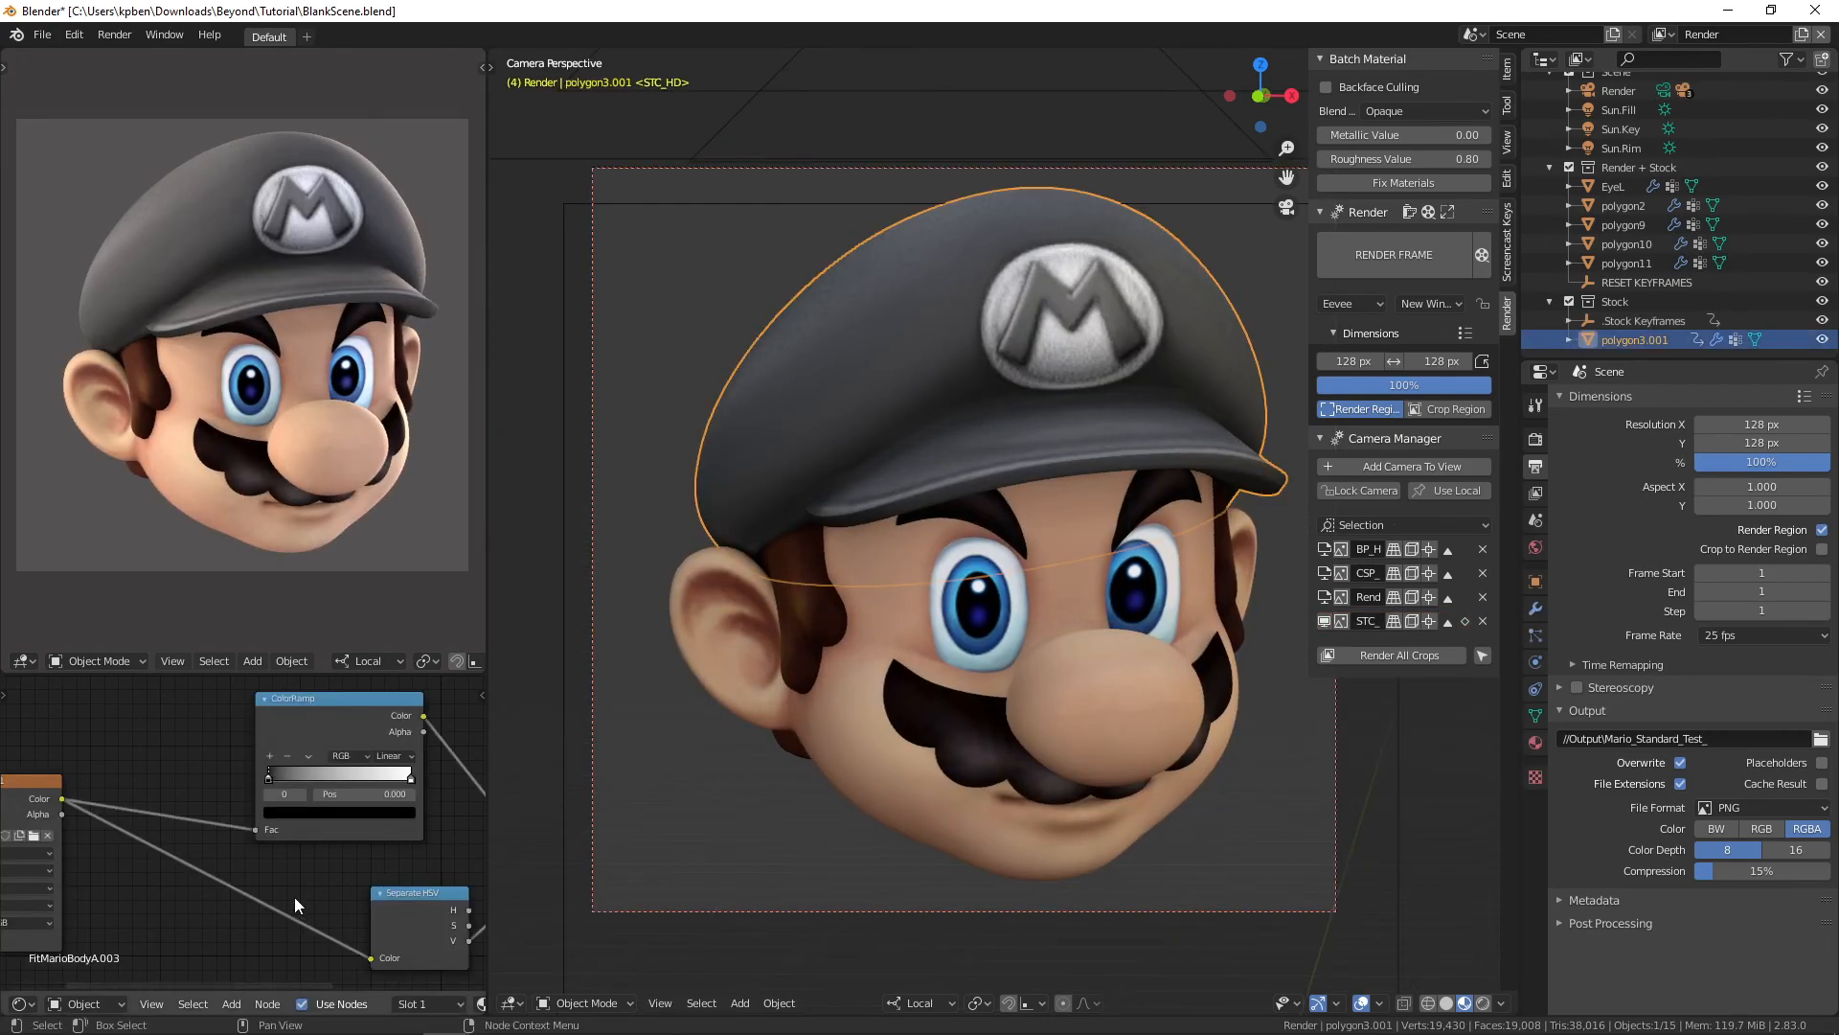
scroll(299, 842, down, 2)
drag(111, 807, 442, 827)
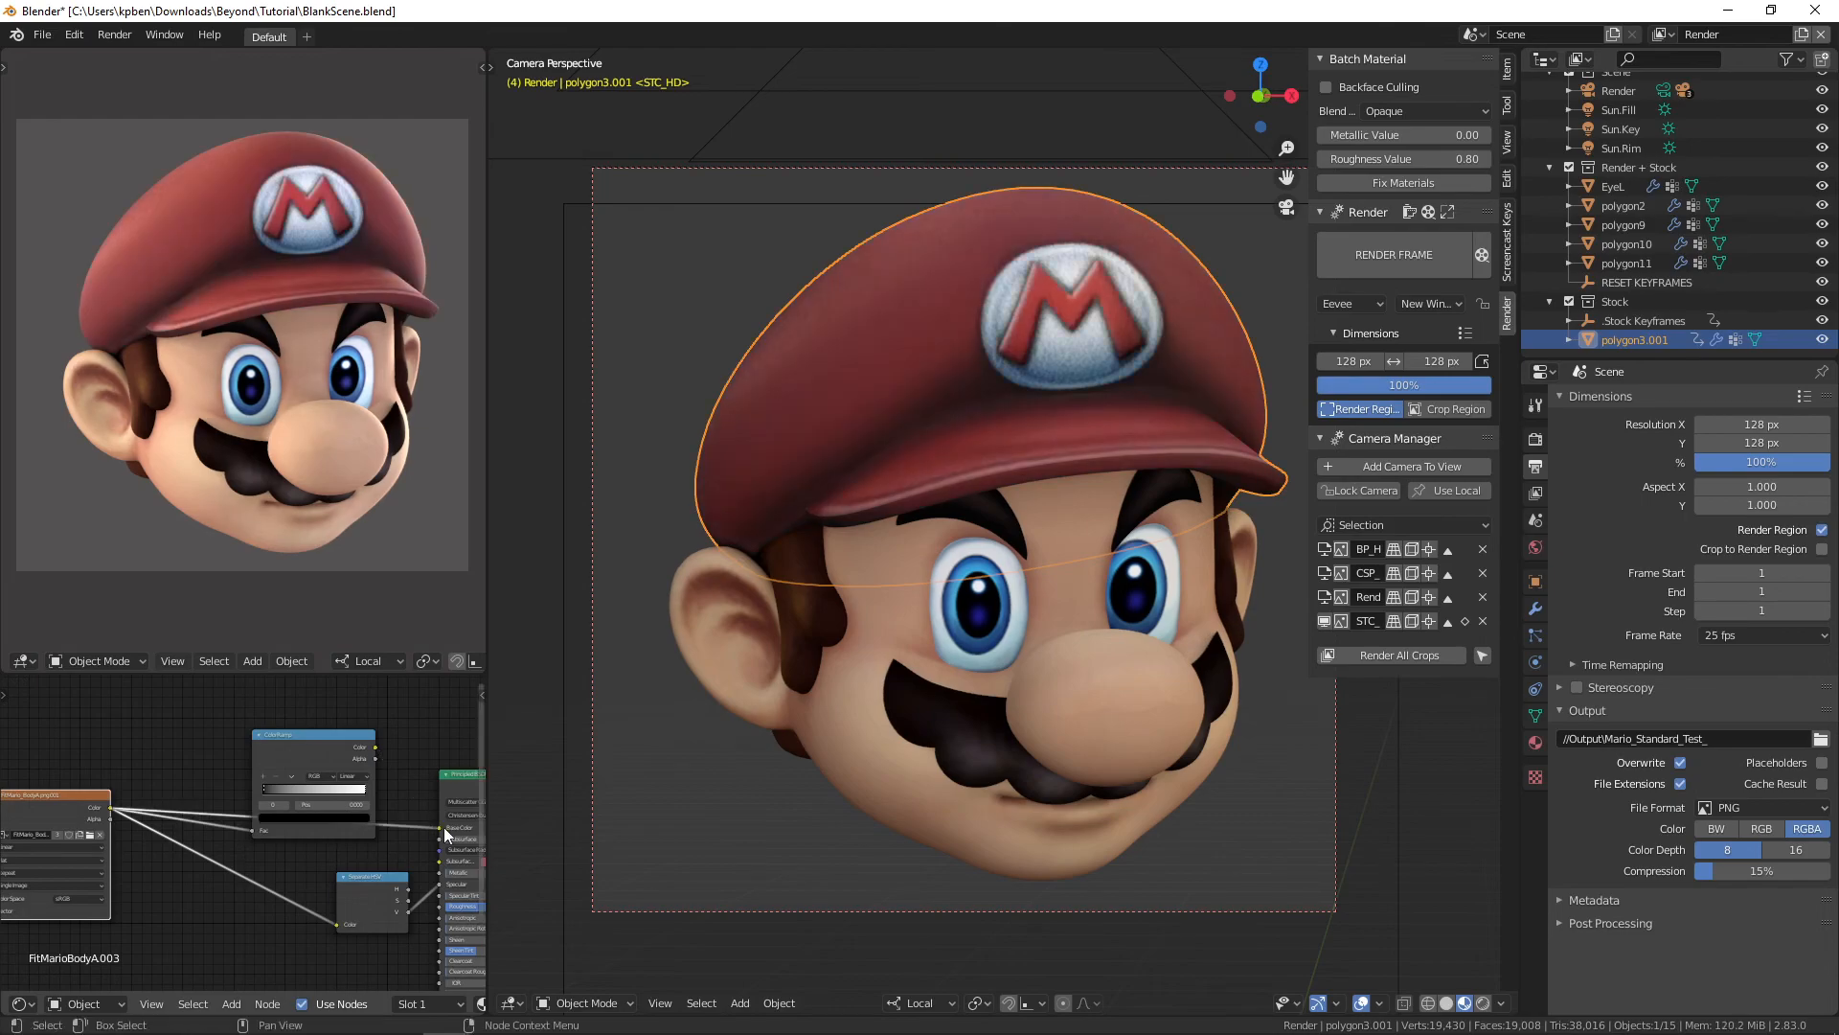
click(279, 739)
key(x)
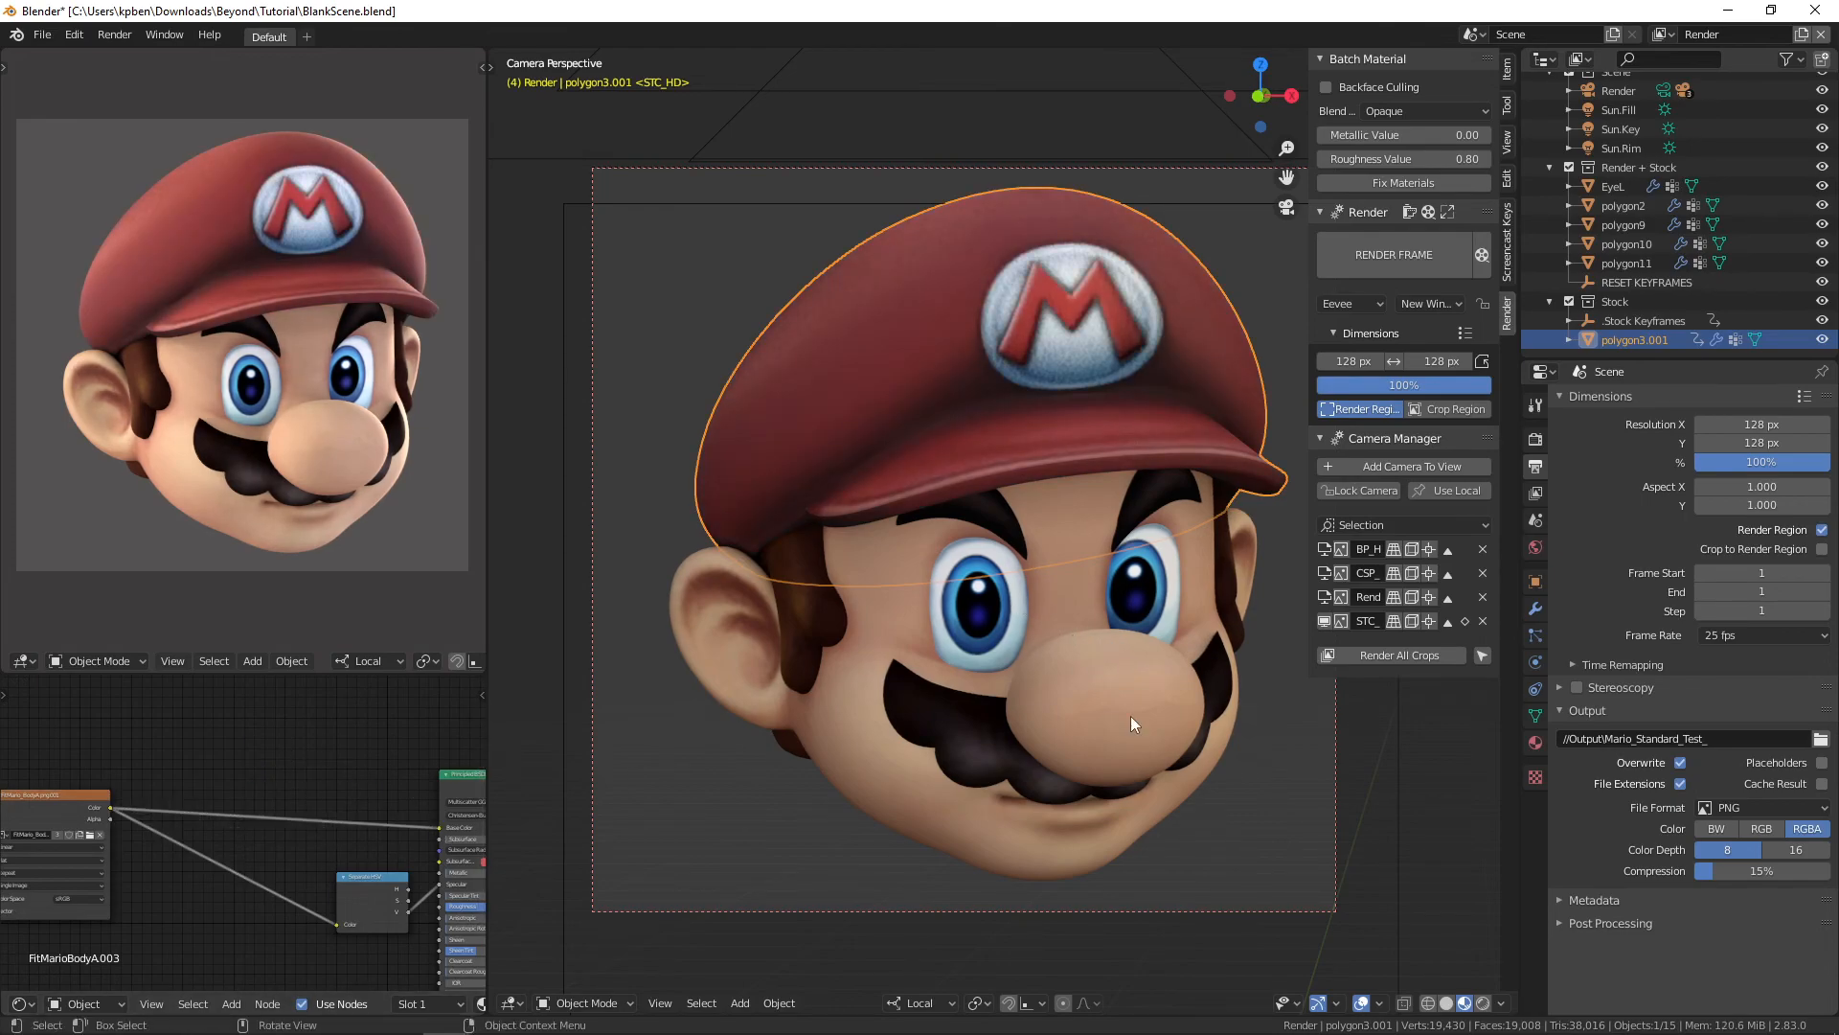
Step: Deselect the cap, re-render the STC_HD camera's crops, and bring up the Output folder in File Explorer
click(1280, 798)
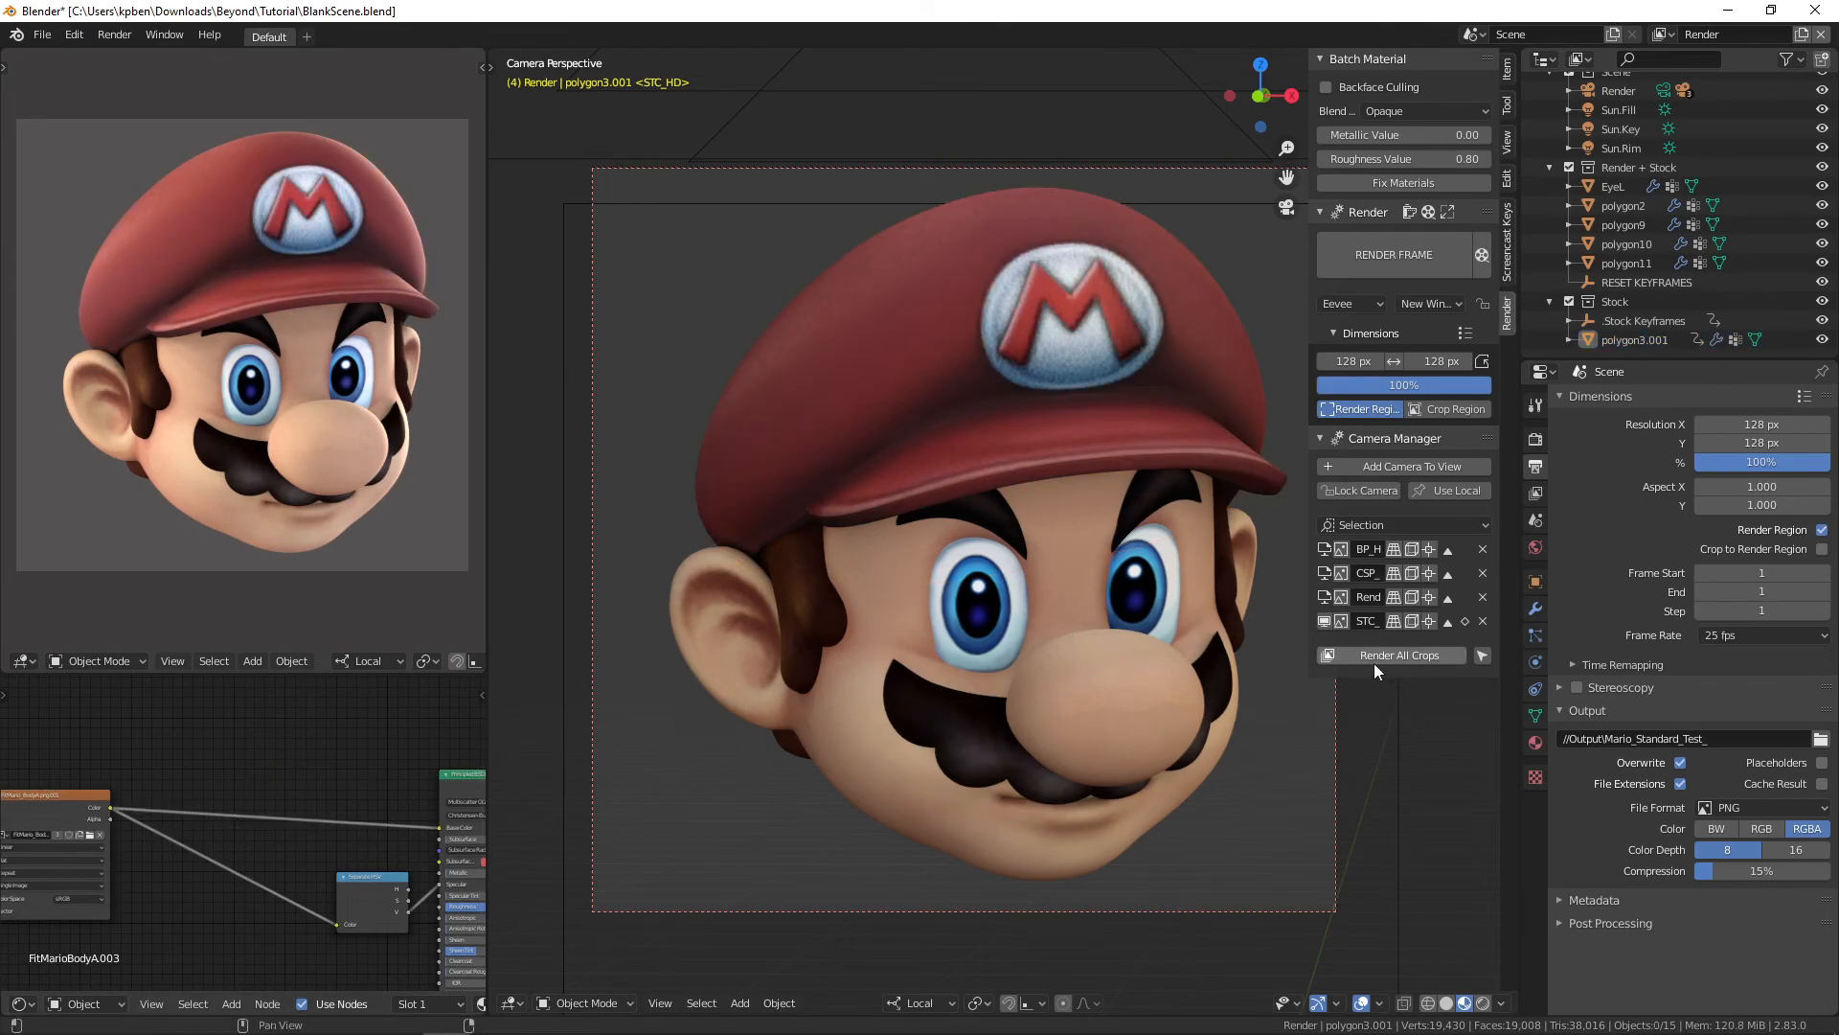
click(1342, 624)
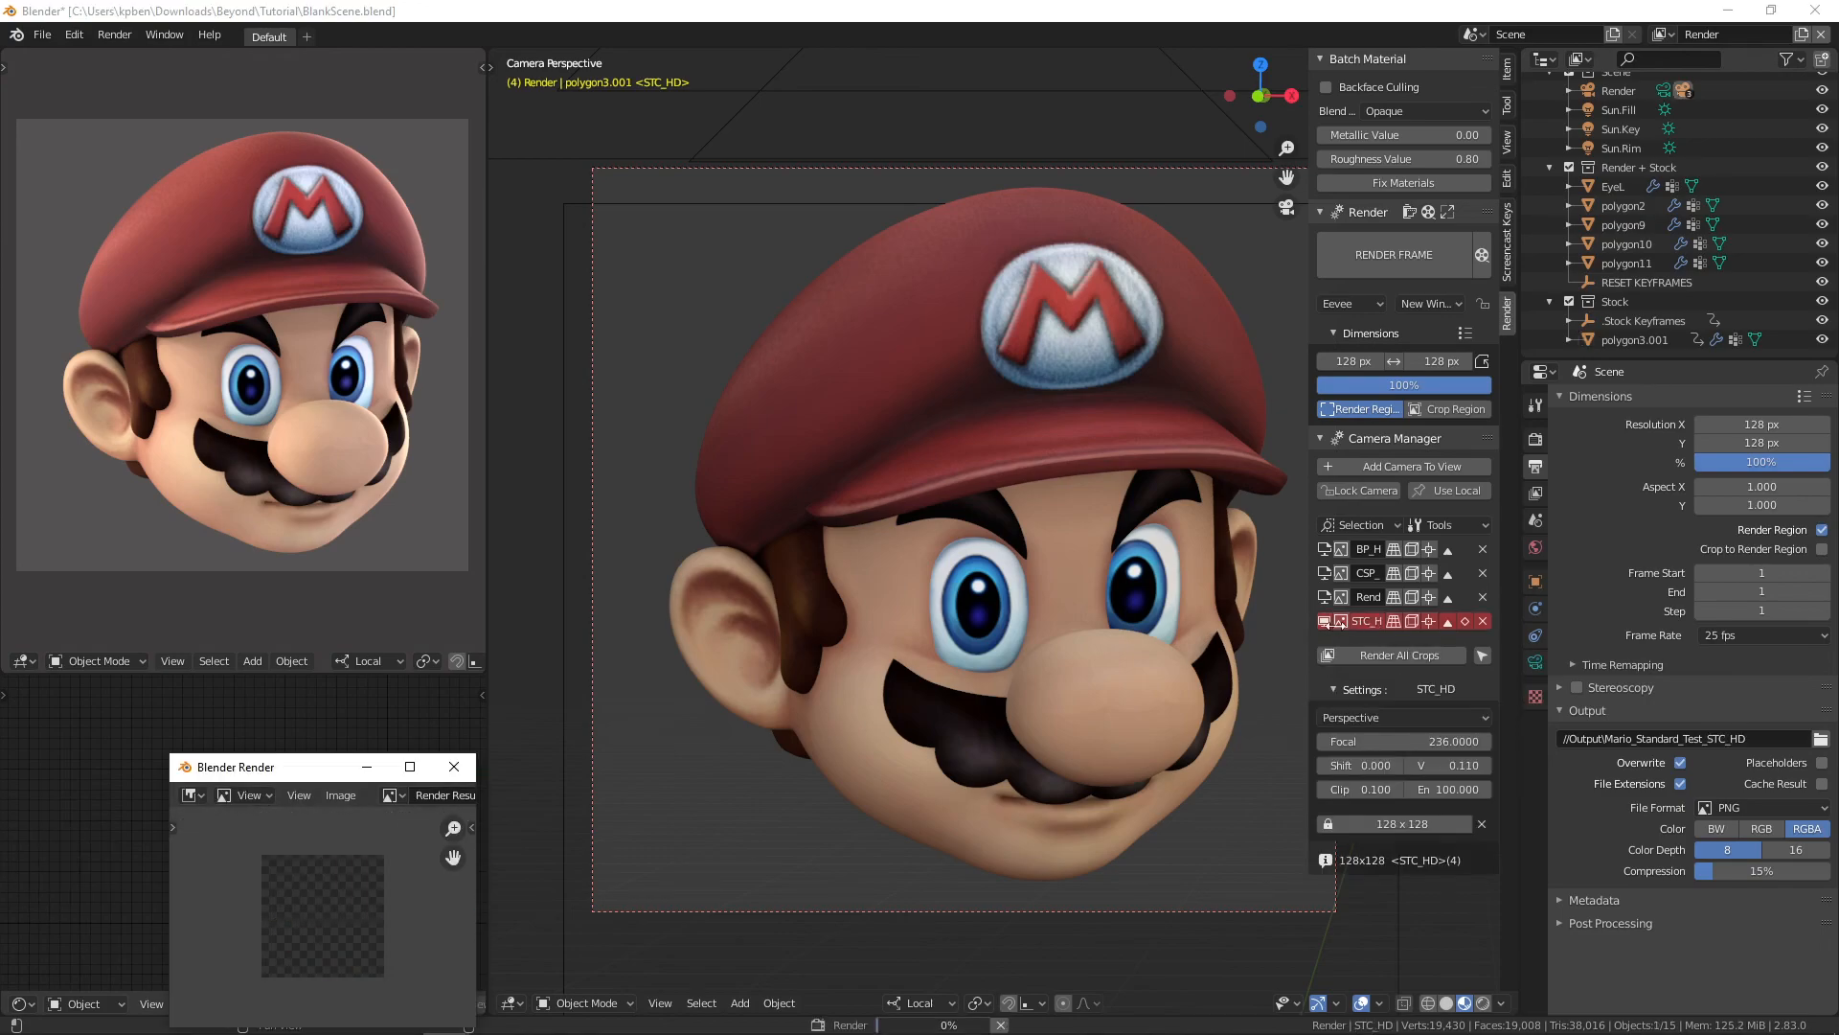
mouse_move(163, 1016)
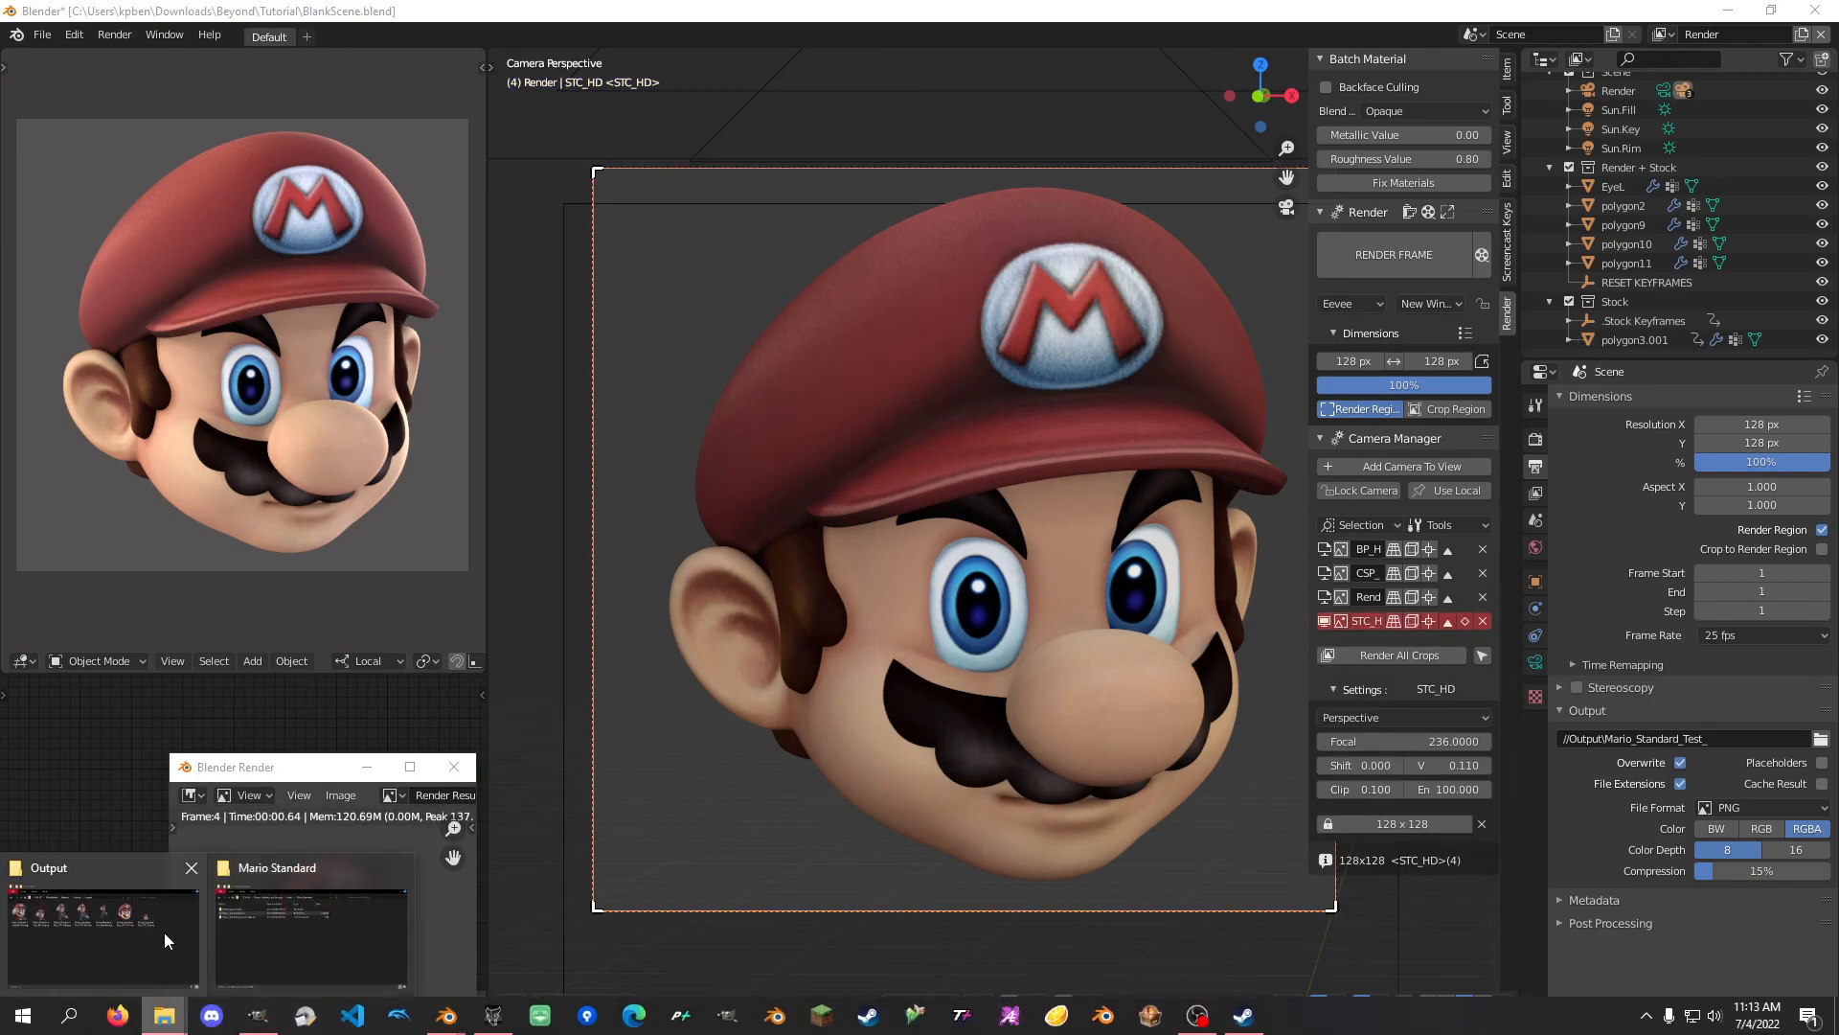
click(164, 939)
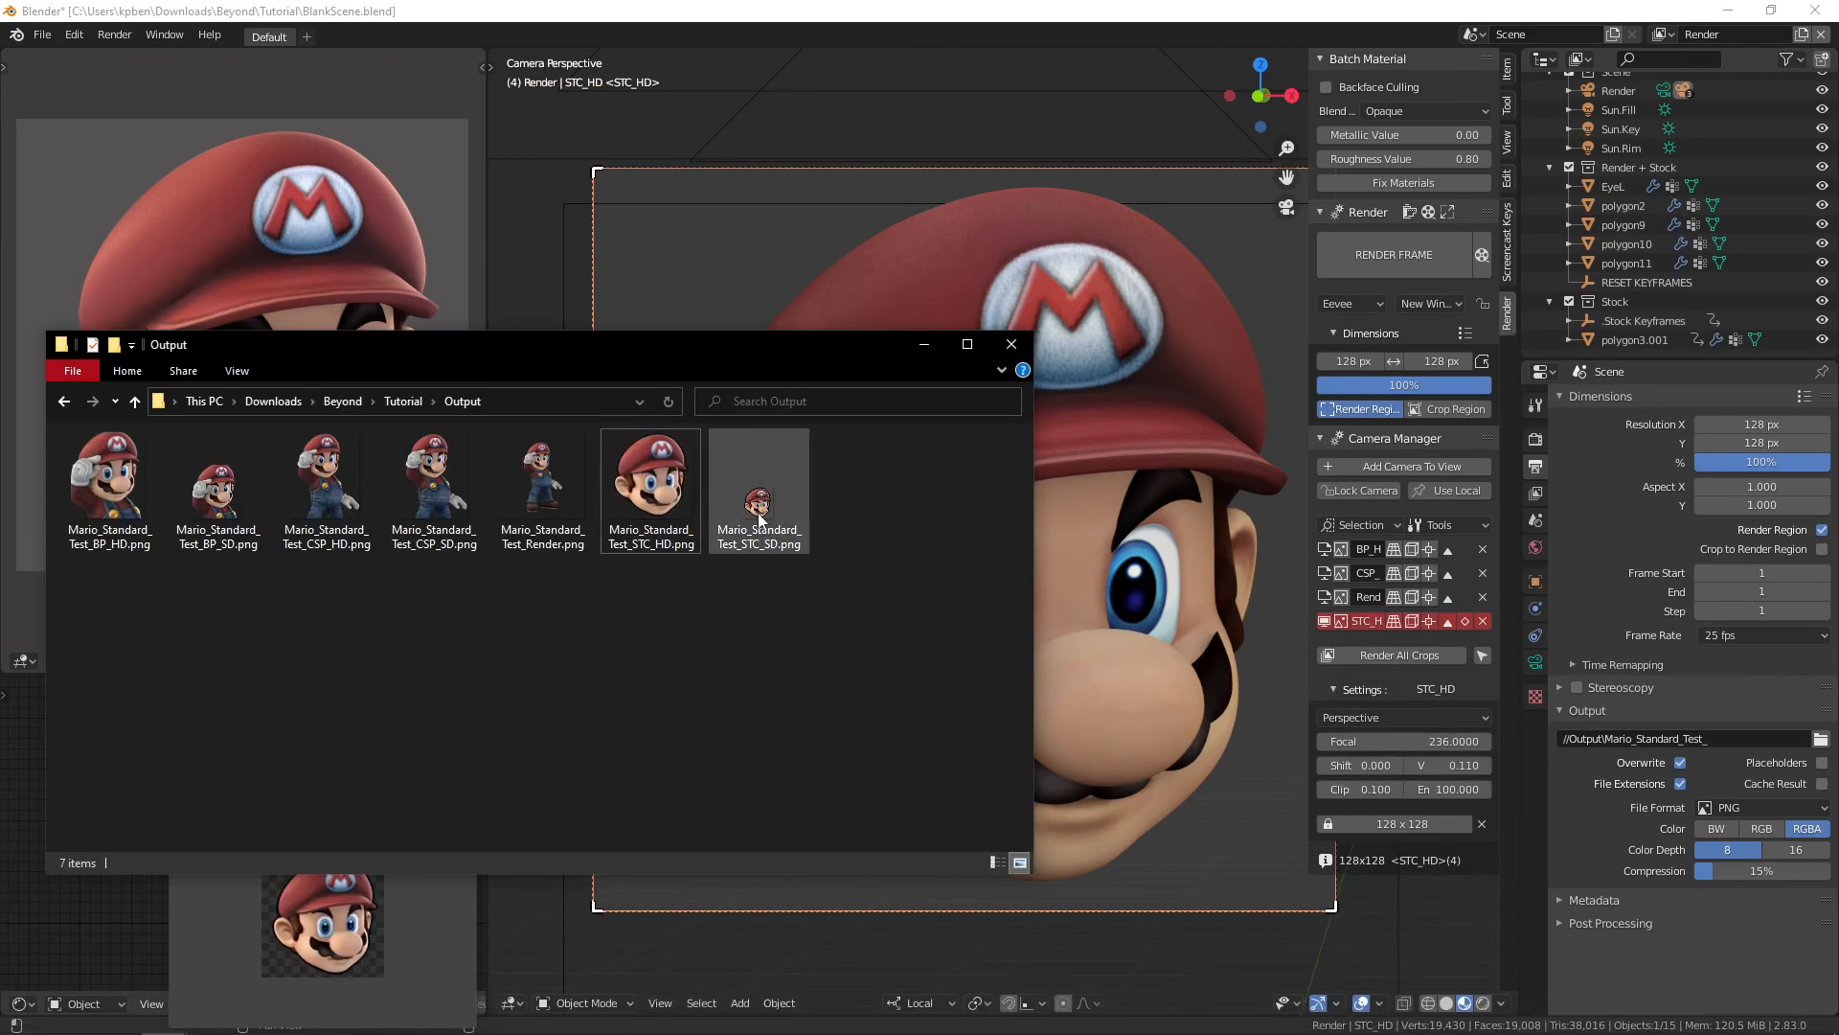
Step: Examine the re-rendered STC_HD and STC_SD stock images alongside the other portraits in the Output folder
drag(750, 616, 677, 528)
click(505, 602)
drag(523, 591, 77, 499)
drag(822, 646, 648, 536)
click(722, 675)
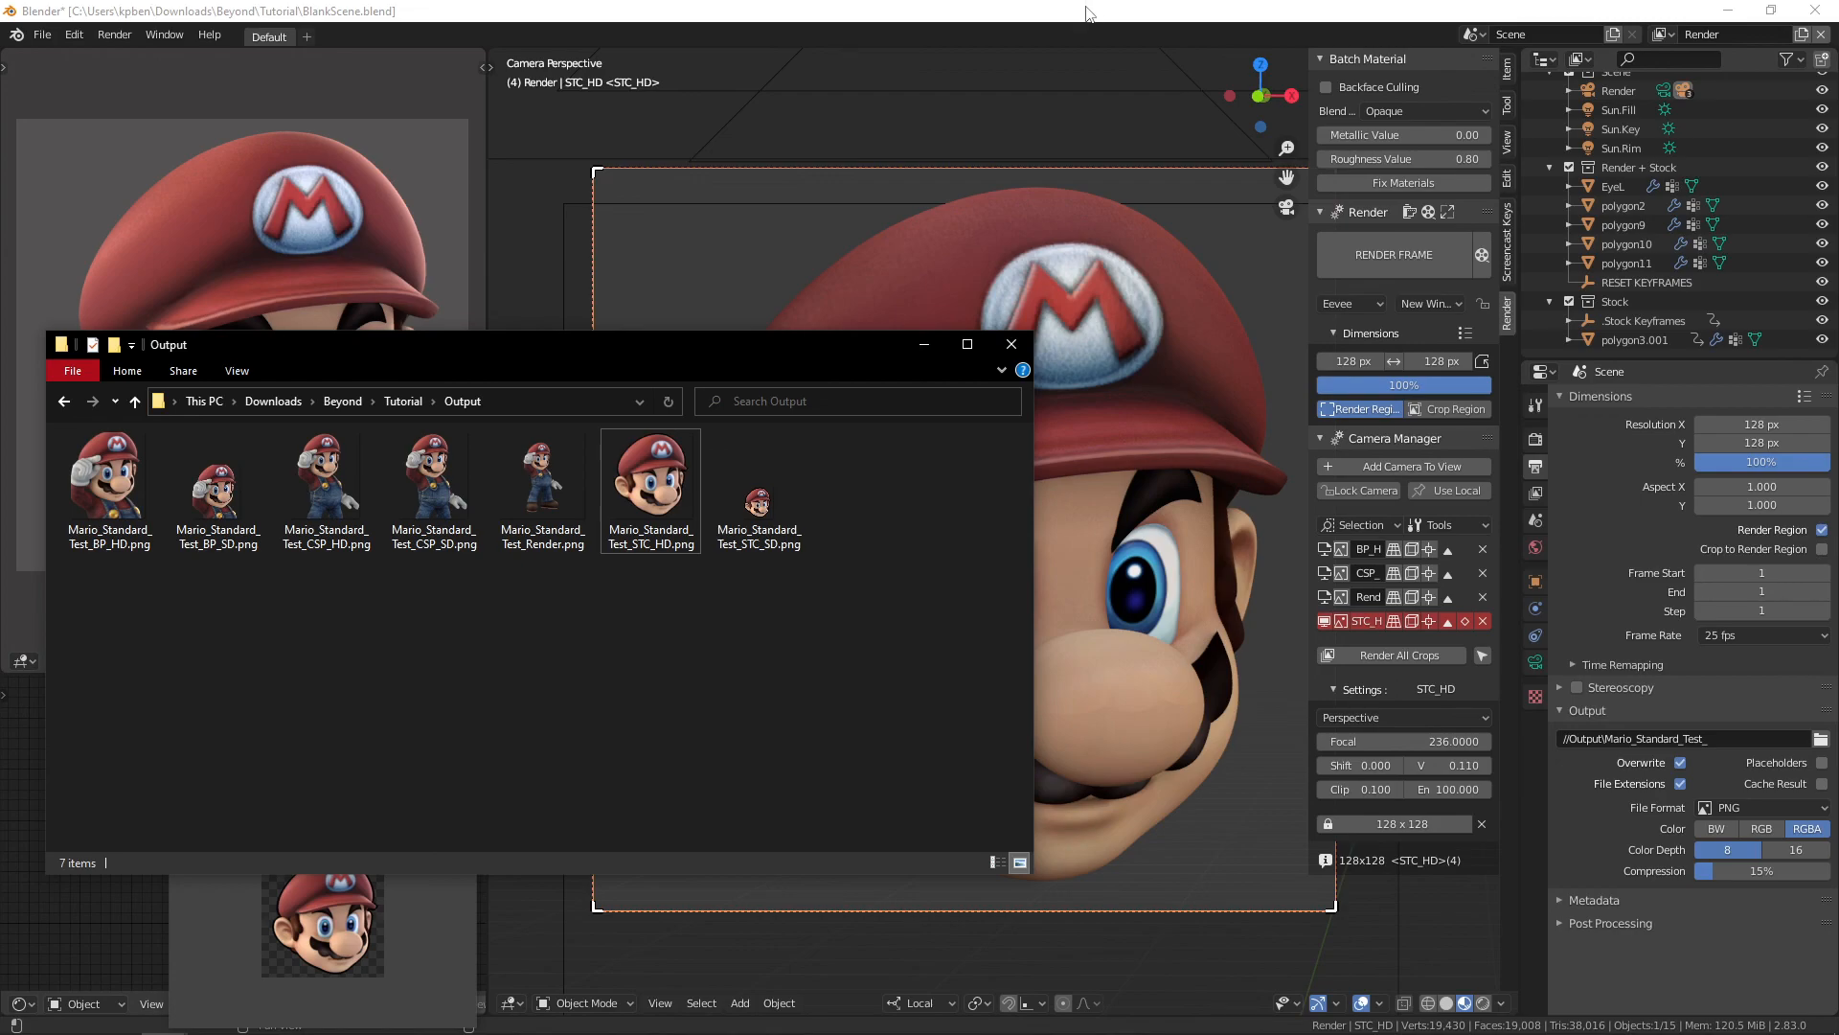